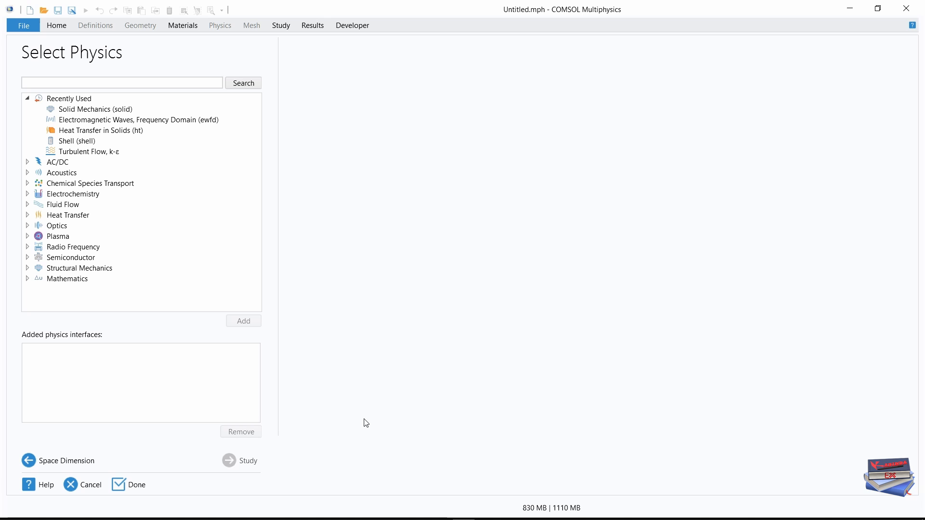
Add the Solid Mechanics interface from Structural Mechanics to the new model.
left_click(28, 269)
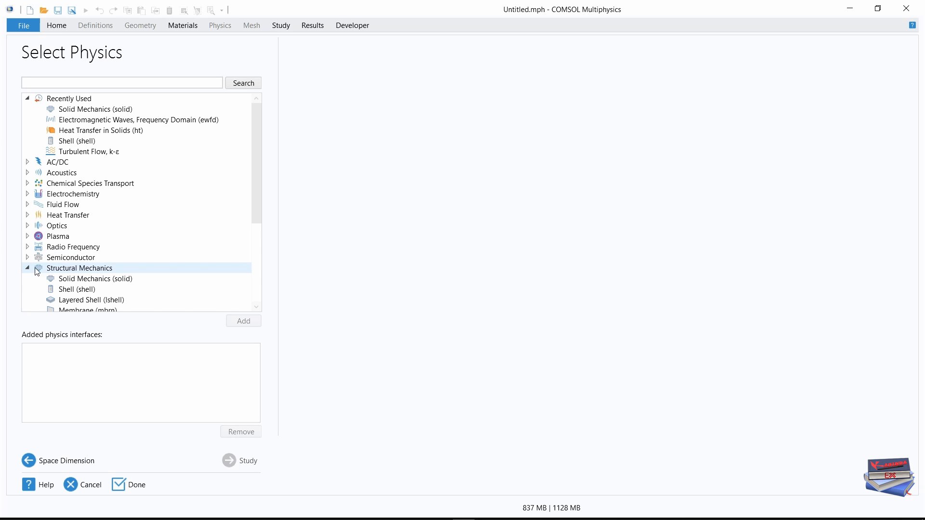
left_click(85, 281)
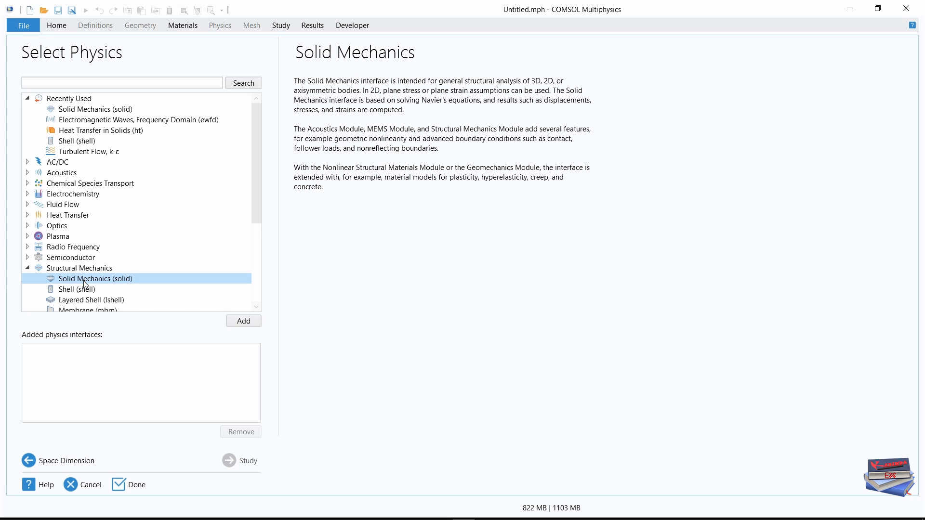
left_click(240, 327)
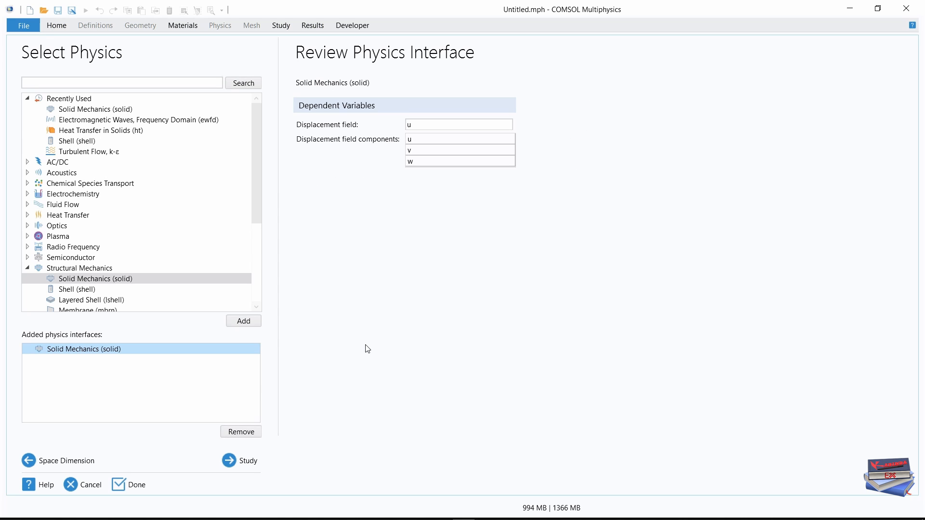
Choose a Time Dependent study and finish the model setup.
left_click(239, 463)
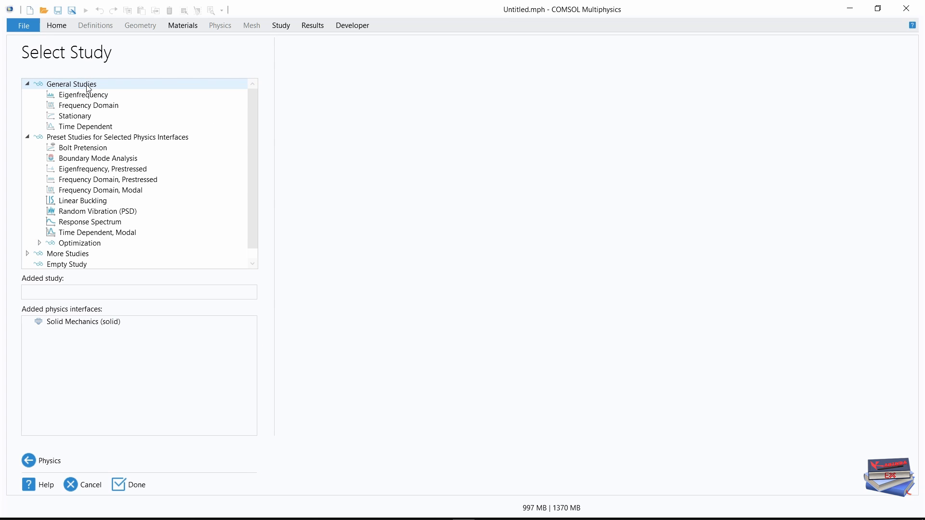
left_click(78, 126)
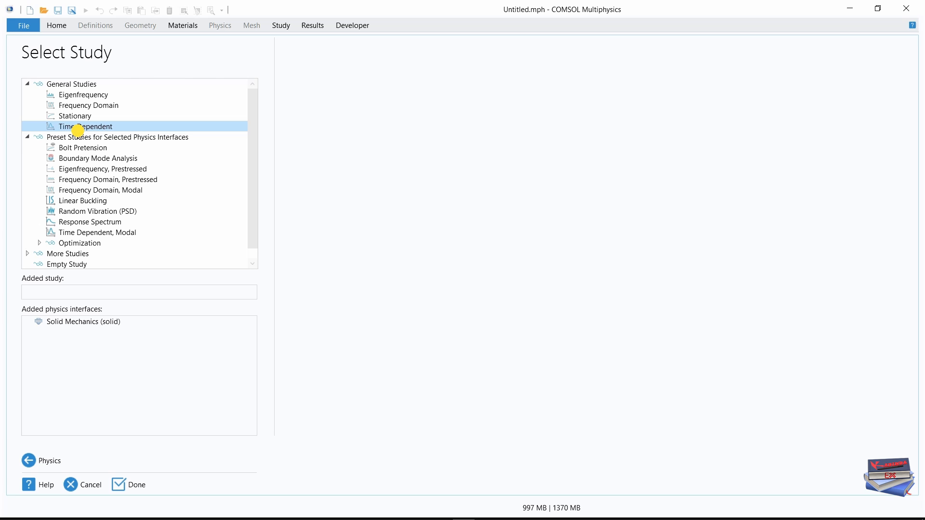
left_click(123, 484)
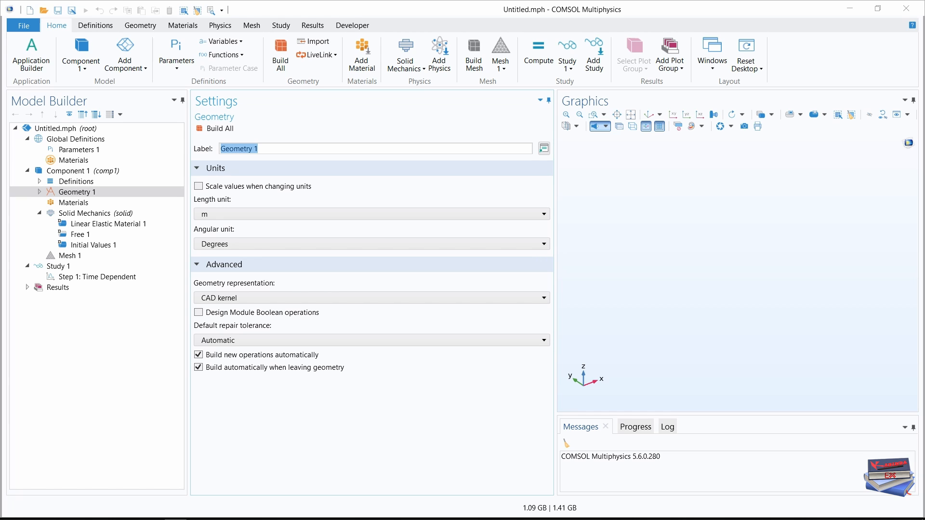
Create a global parameter named loft in Parameters 1.
left_click(76, 150)
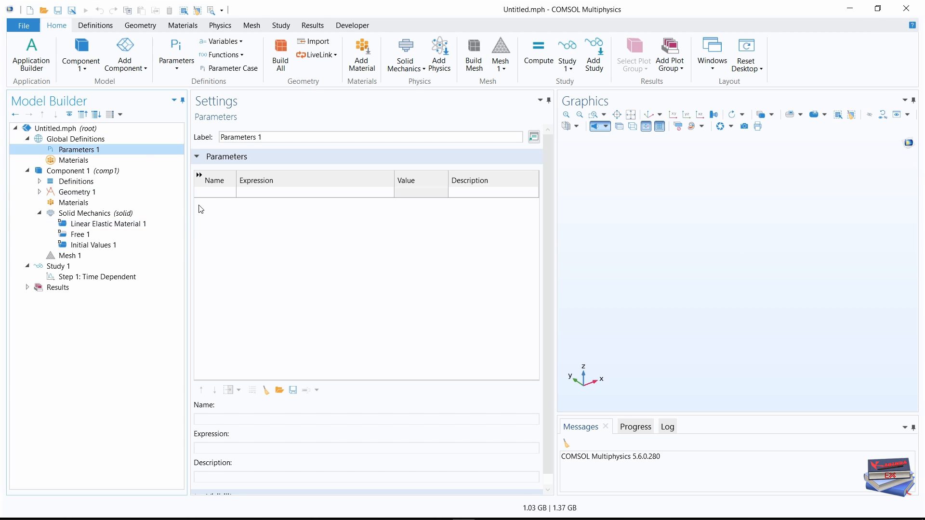
left_click(212, 193)
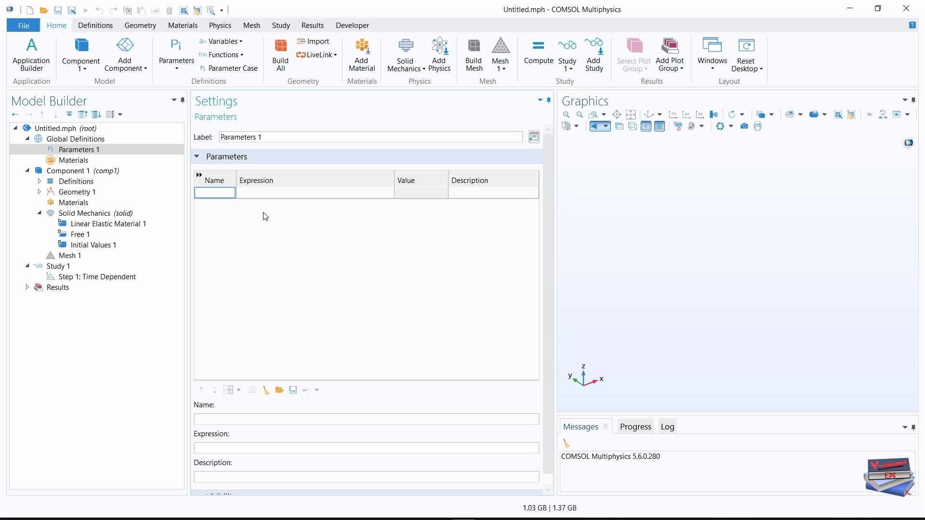
key("alt+Tab")
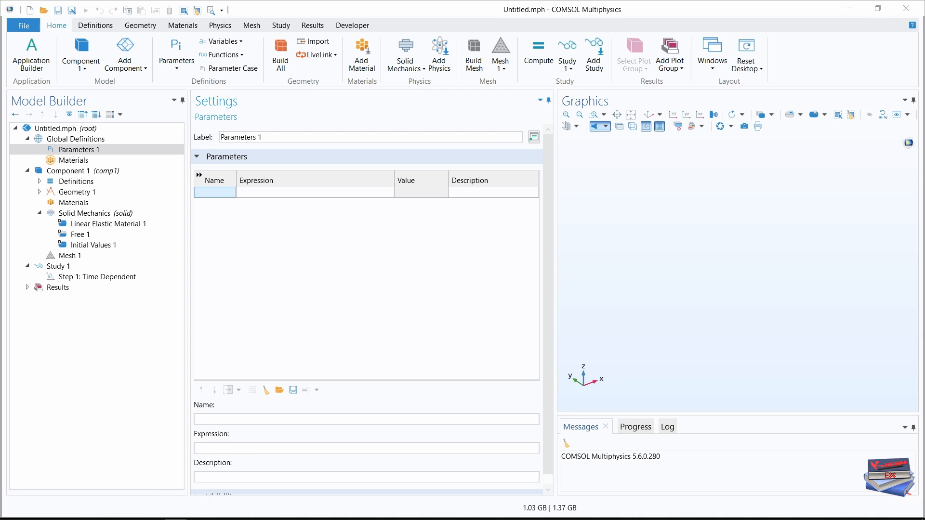
left_click(210, 195)
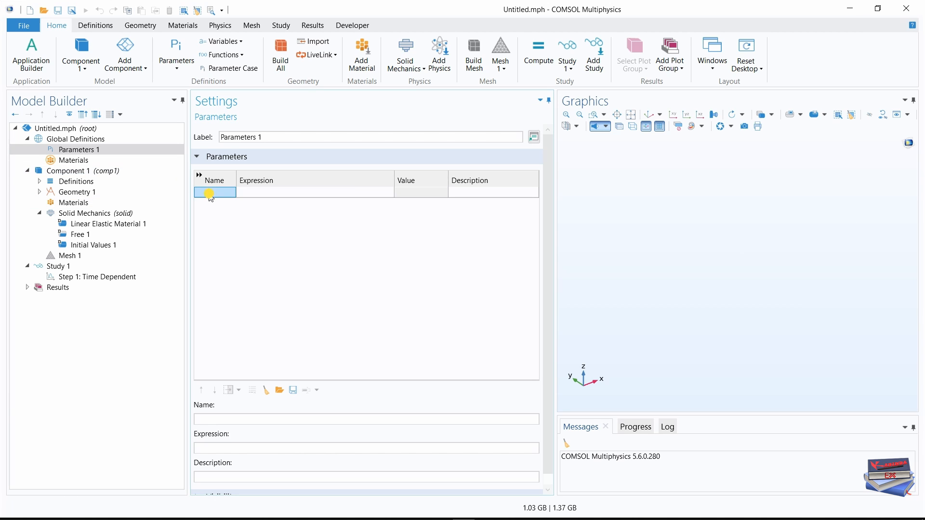
left_click(209, 193)
type("loft")
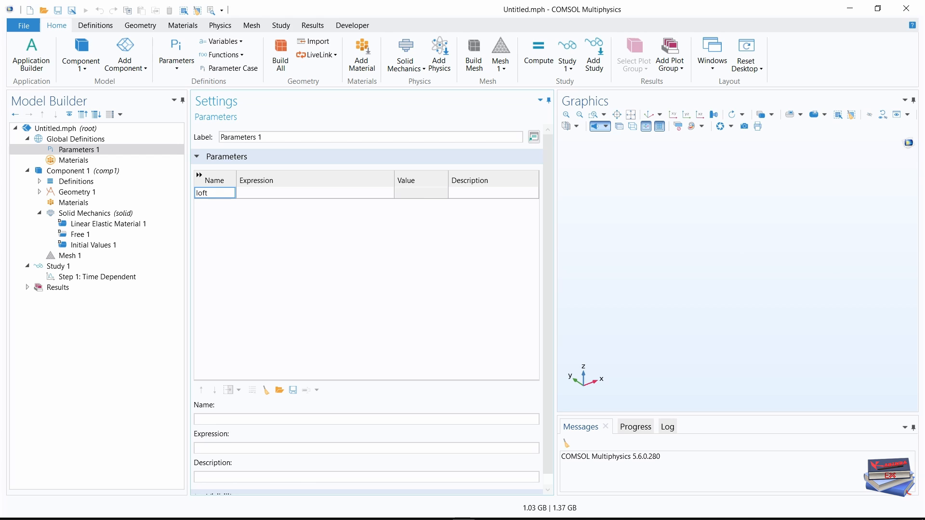
key("Return")
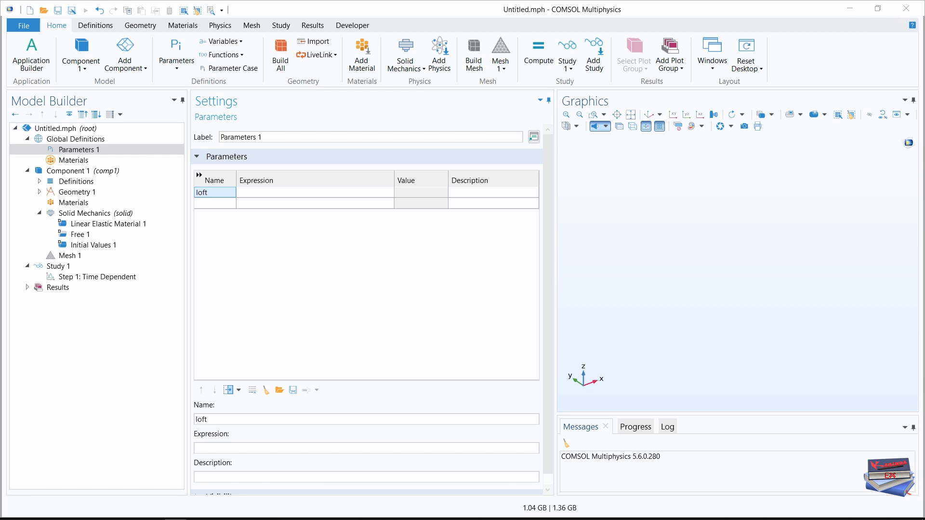
Give the loft parameter the expression 34[deg] and the description "Club head loft".
left_click(276, 192)
left_click(275, 192)
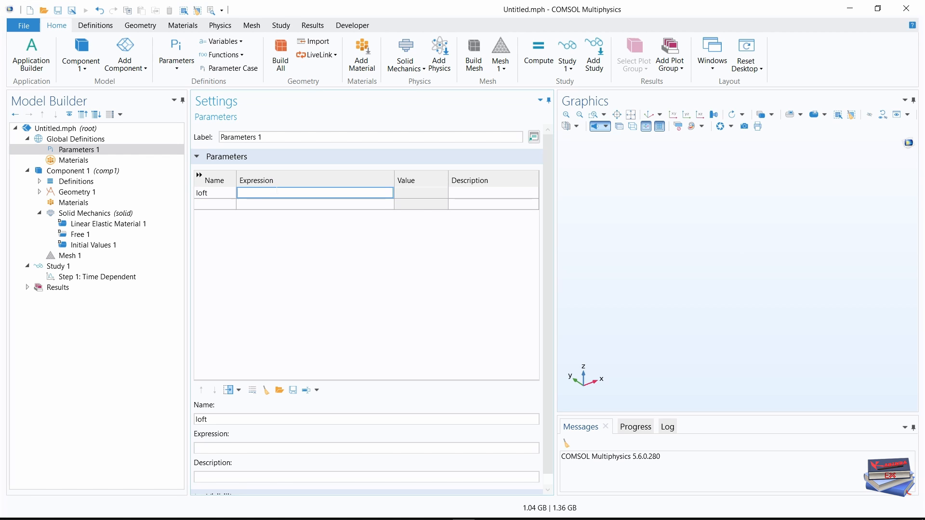
type("34[deg]")
key("Return")
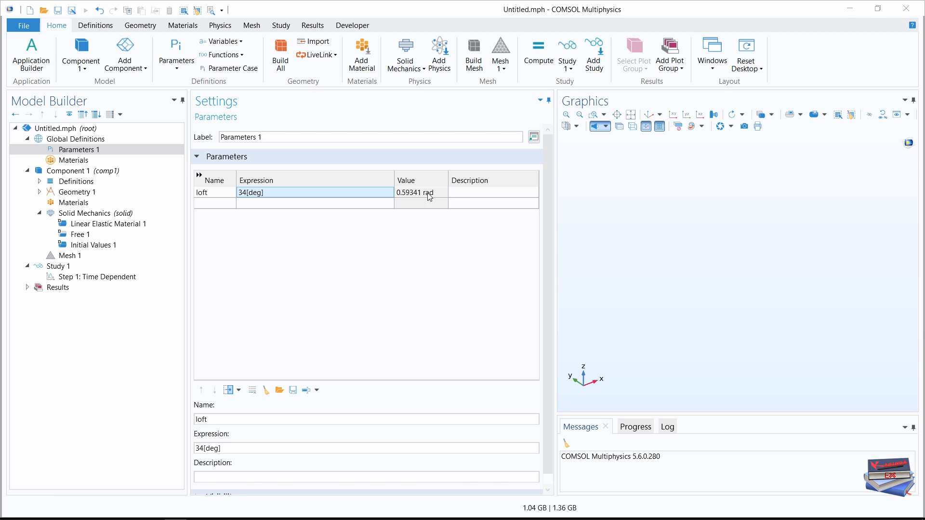
left_click(458, 192)
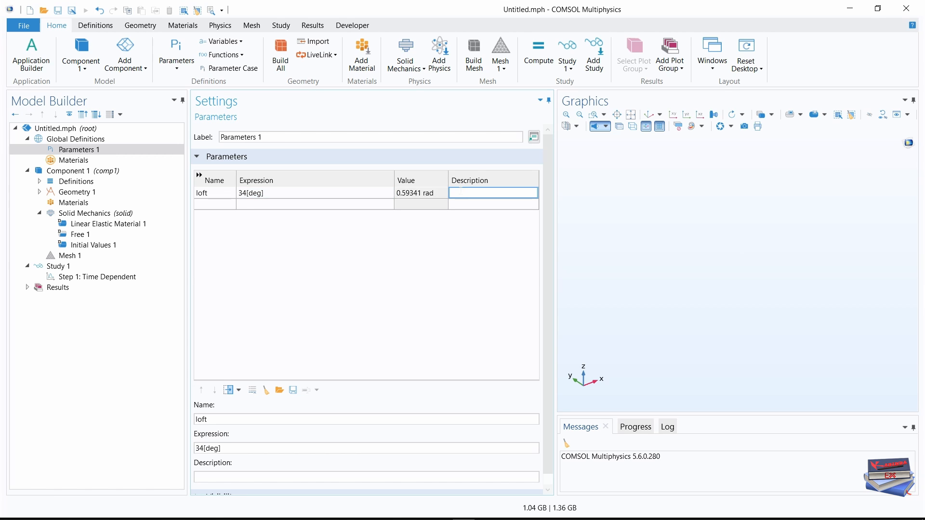
type("Club head loft")
left_click(406, 263)
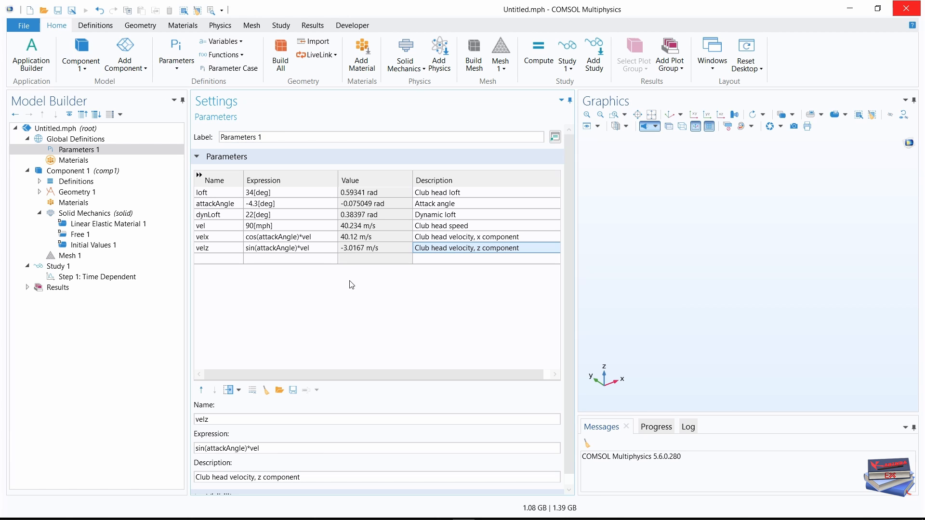
Import the geometry file golf_ball_impact.mphbin from the Golf ball Impact folder.
left_click(314, 42)
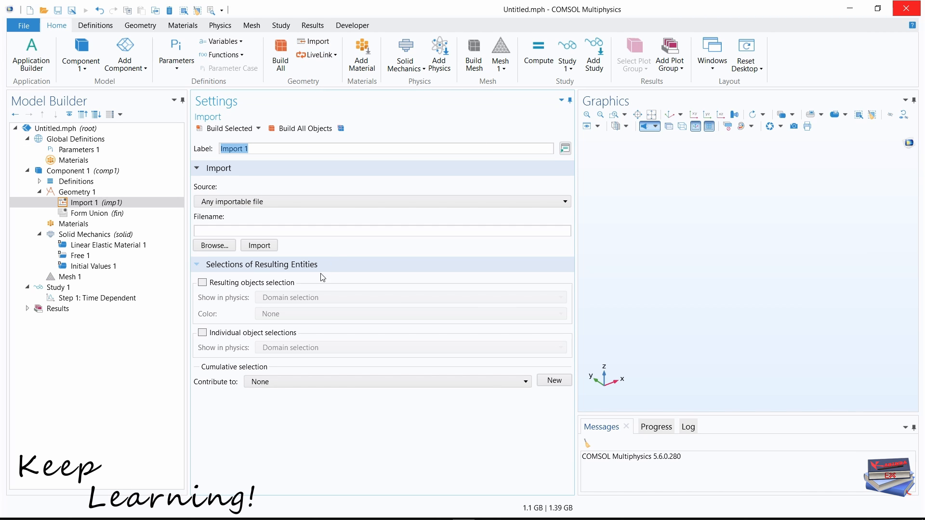
left_click(220, 247)
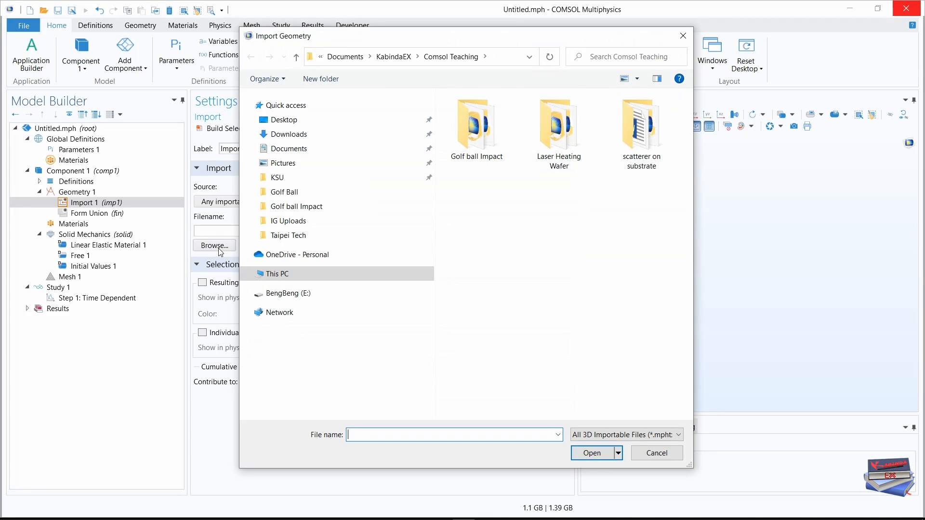
double_click(488, 121)
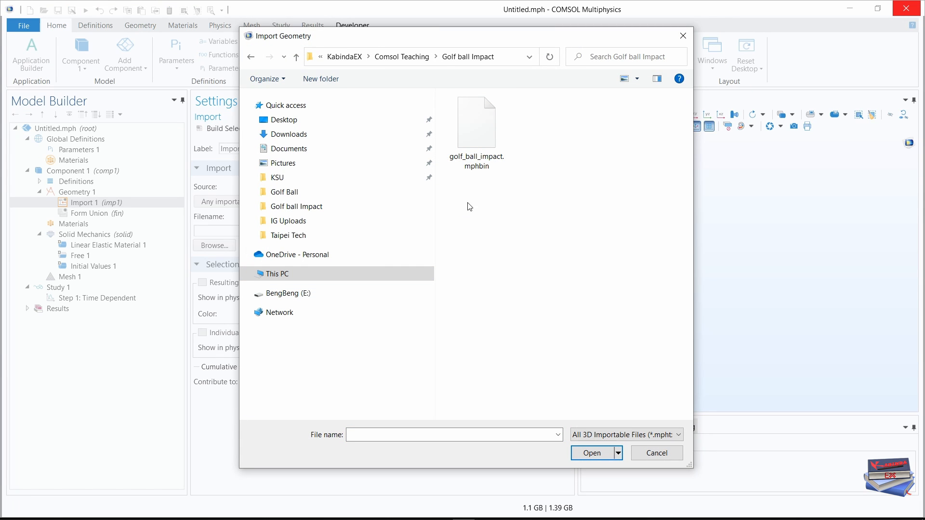
left_click(477, 136)
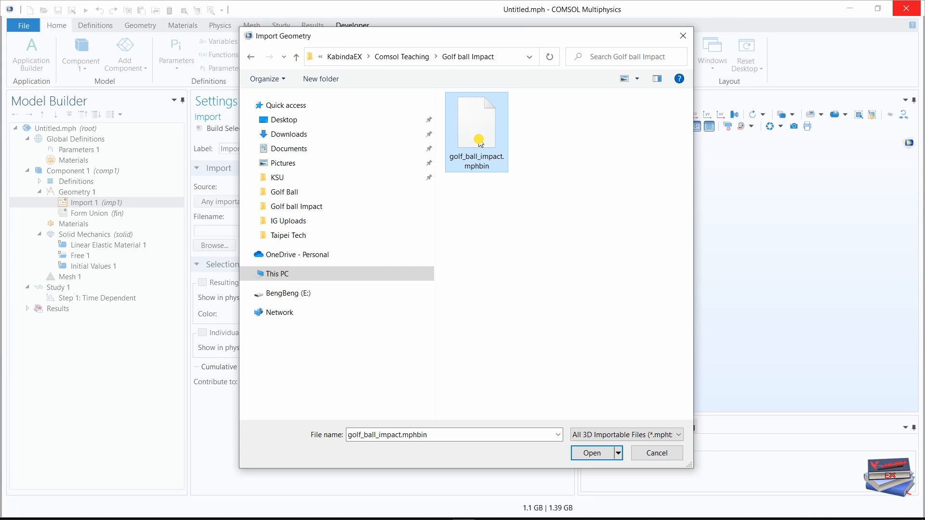
left_click(588, 452)
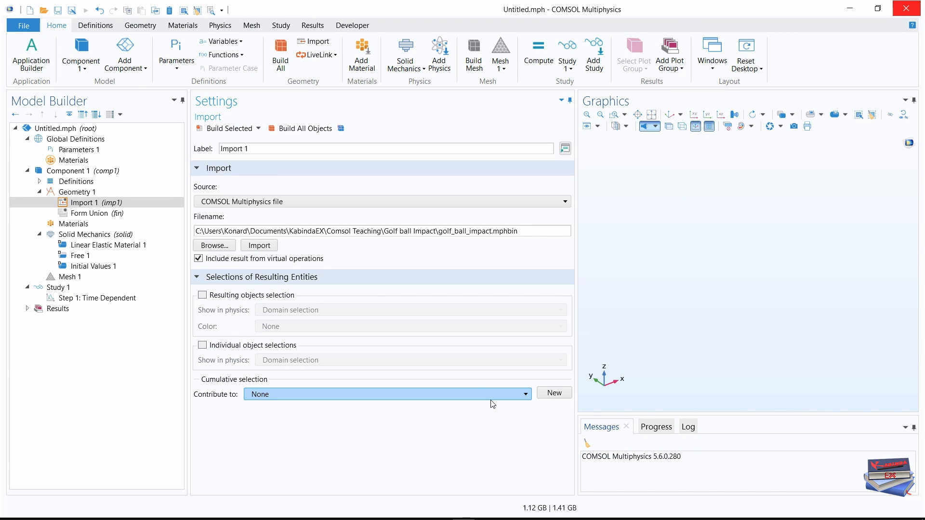
left_click(265, 246)
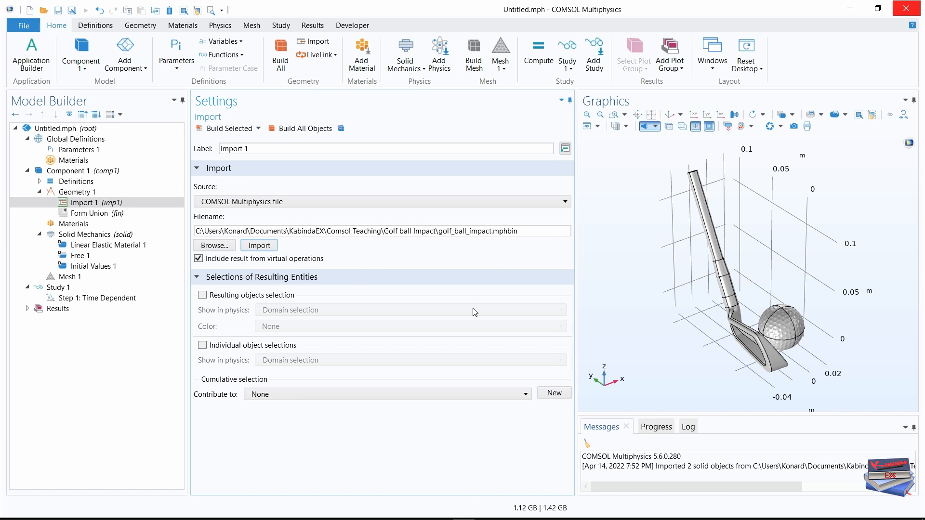
Widen the graphics area, restore the default 3D view of the club and ball, and hide the grid.
left_click_drag(577, 283, 393, 276)
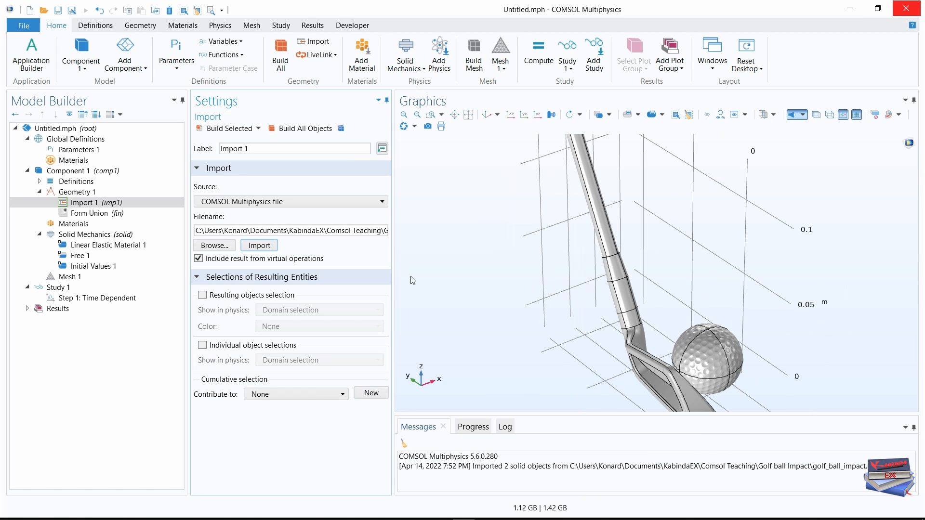
left_click(487, 115)
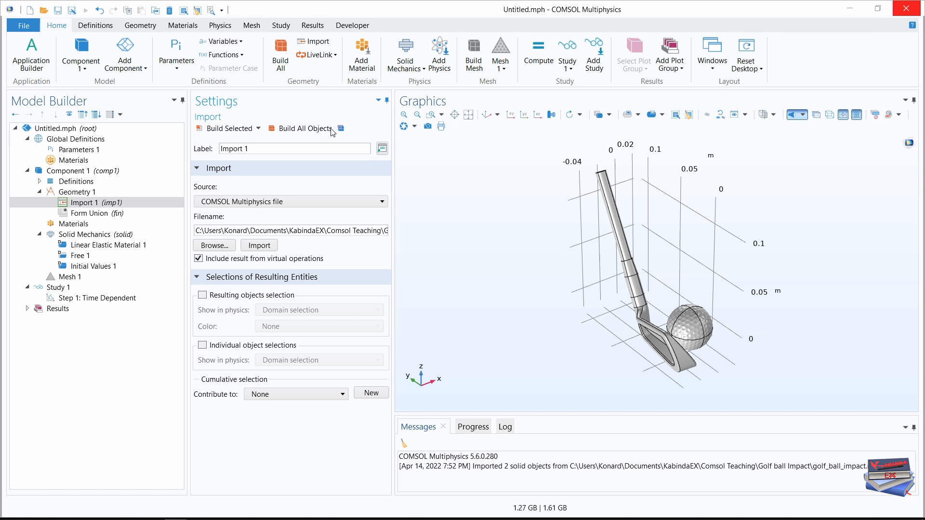
left_click(138, 26)
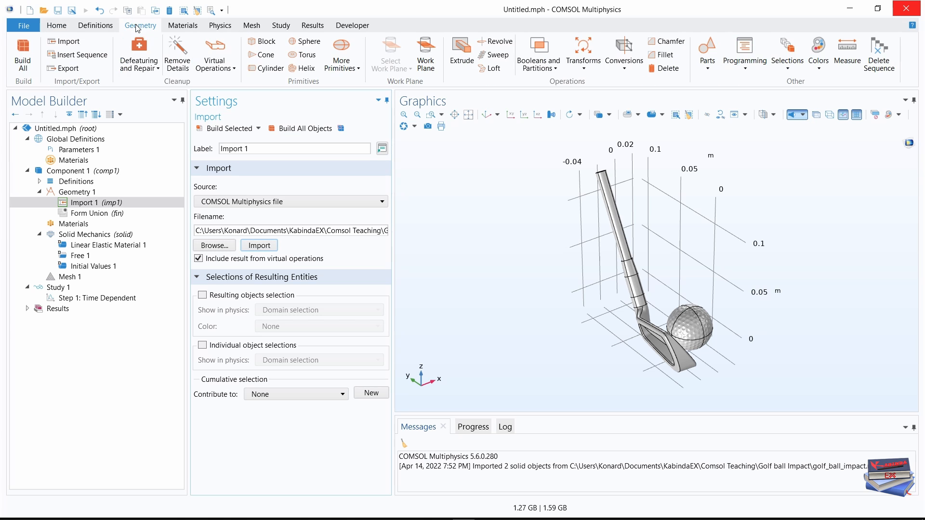
left_click(857, 115)
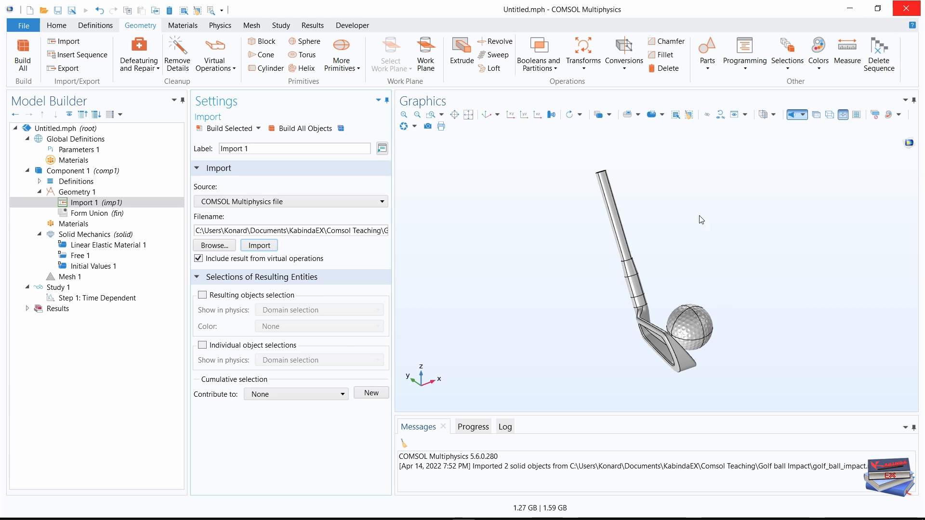
Add a Rotate operation to the geometry and display the Selection List window.
left_click(582, 68)
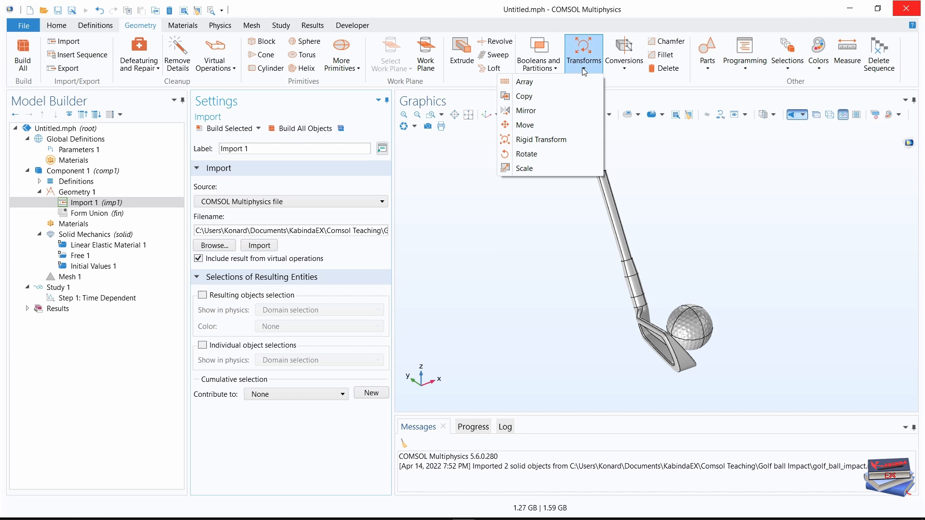
left_click(530, 154)
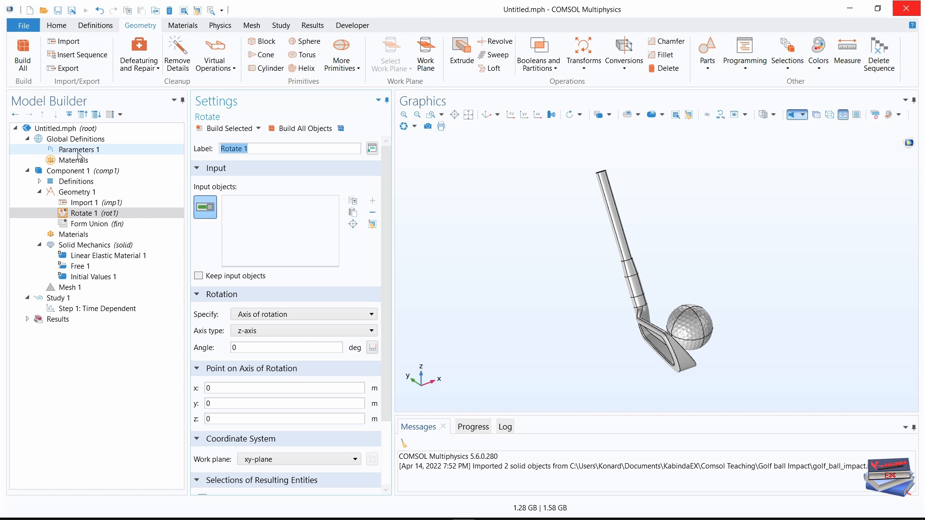
left_click(57, 25)
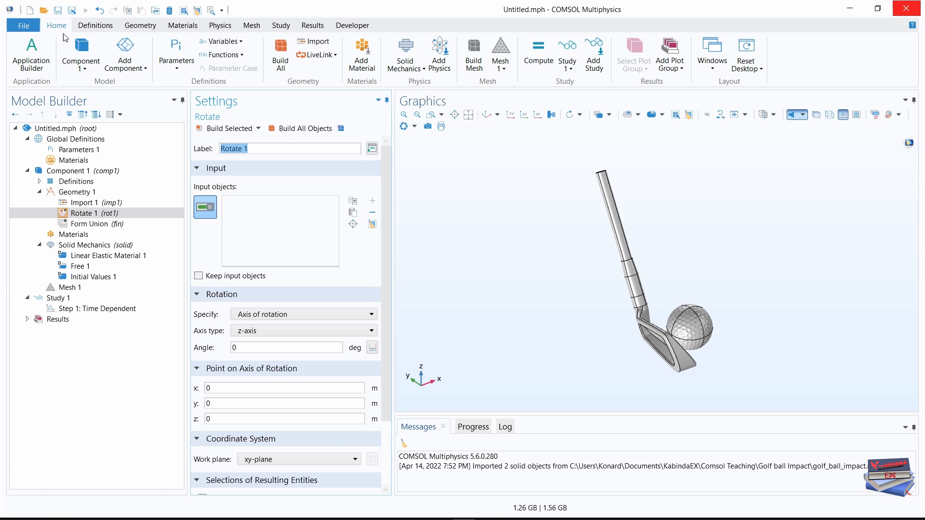
left_click(713, 71)
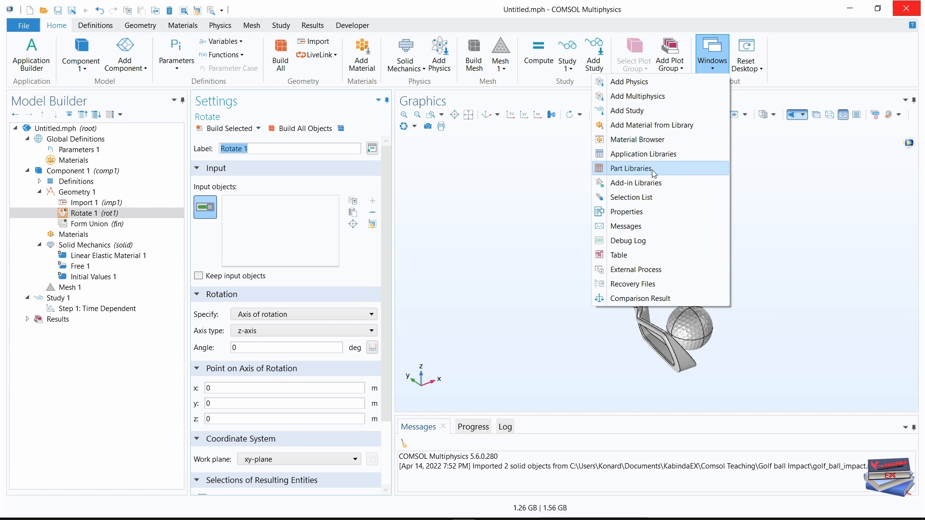
left_click(631, 197)
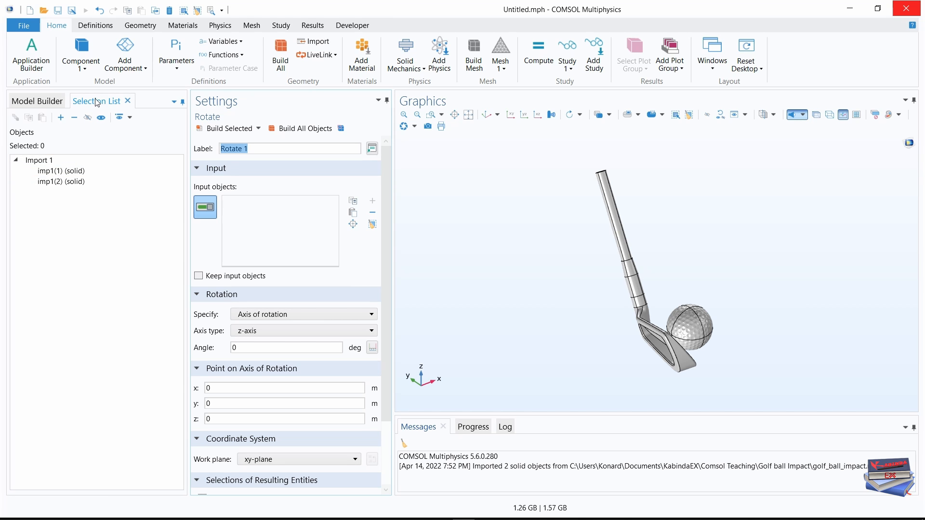
left_click(48, 102)
left_click(96, 102)
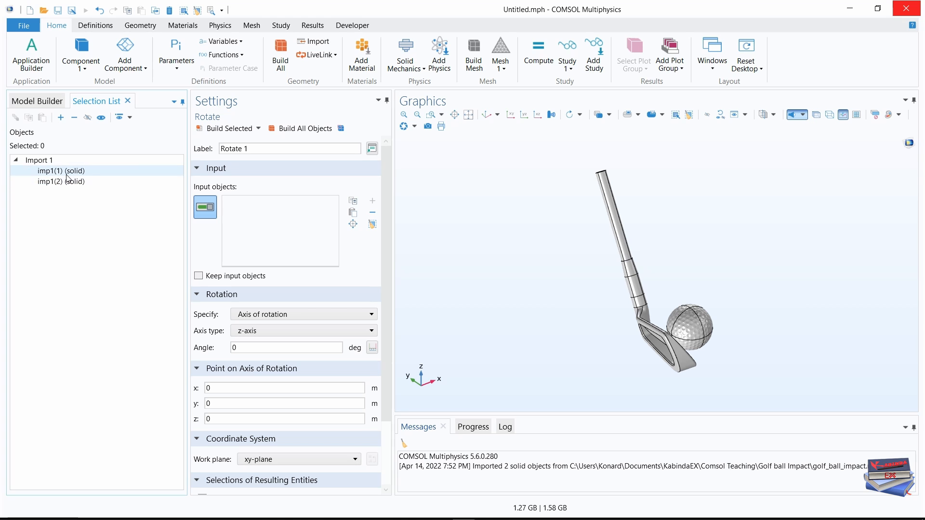
left_click(46, 100)
left_click(93, 102)
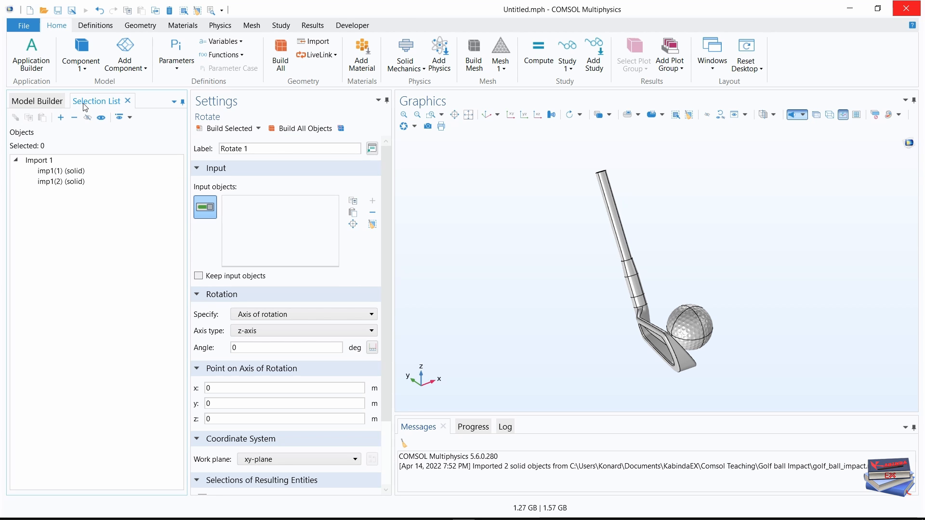
left_click(45, 100)
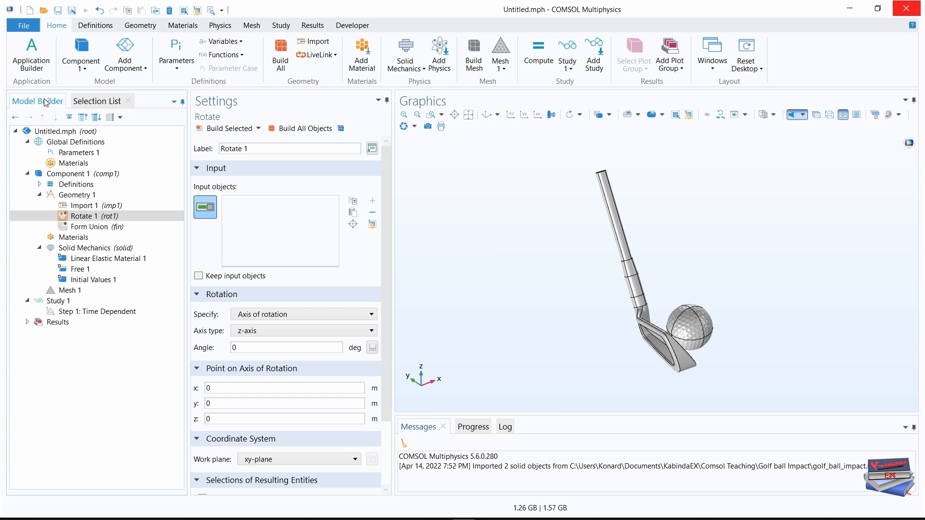
left_click(87, 101)
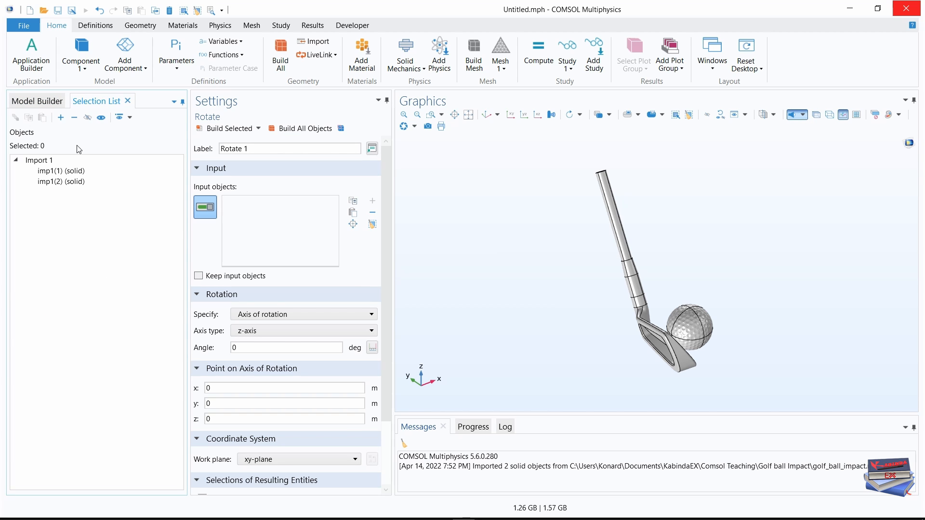
Use the club solid imp1(1) as the Rotate input object and set the axis type to y-axis.
left_click(63, 173)
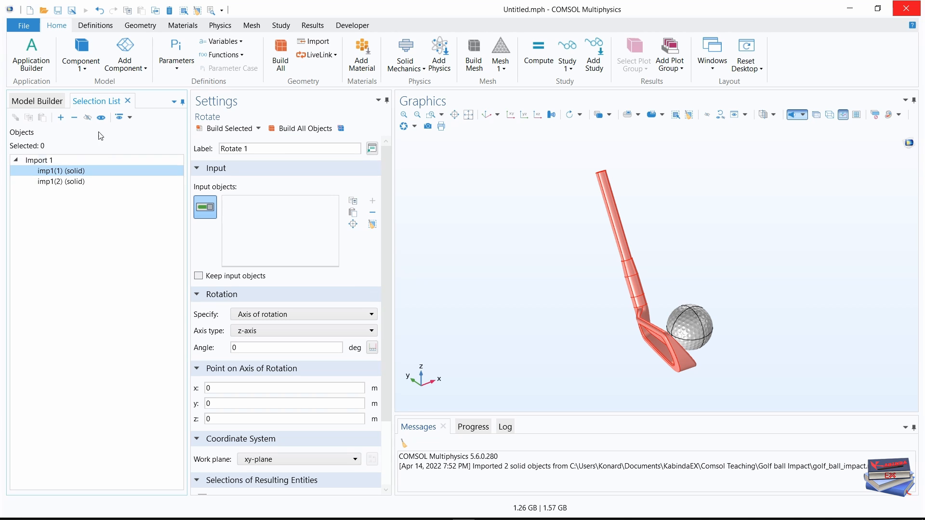
left_click(60, 118)
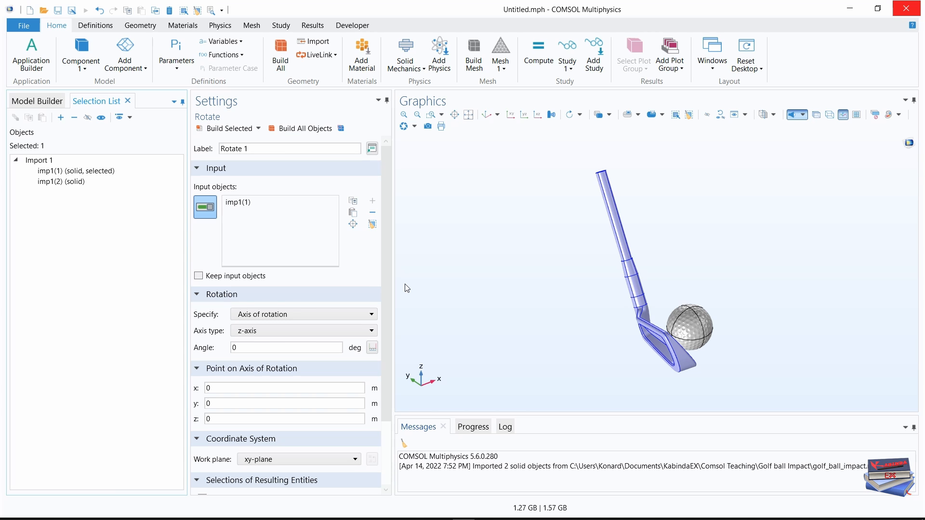
left_click(282, 348)
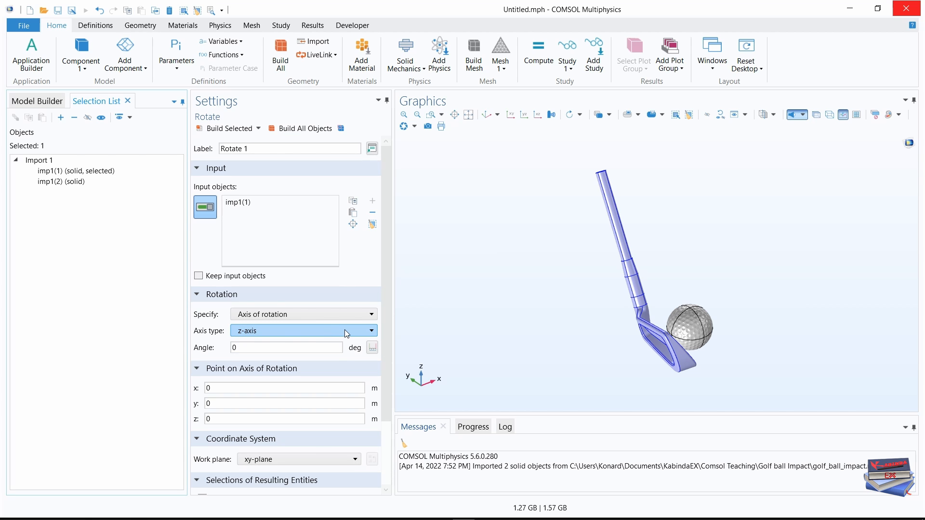
left_click(346, 330)
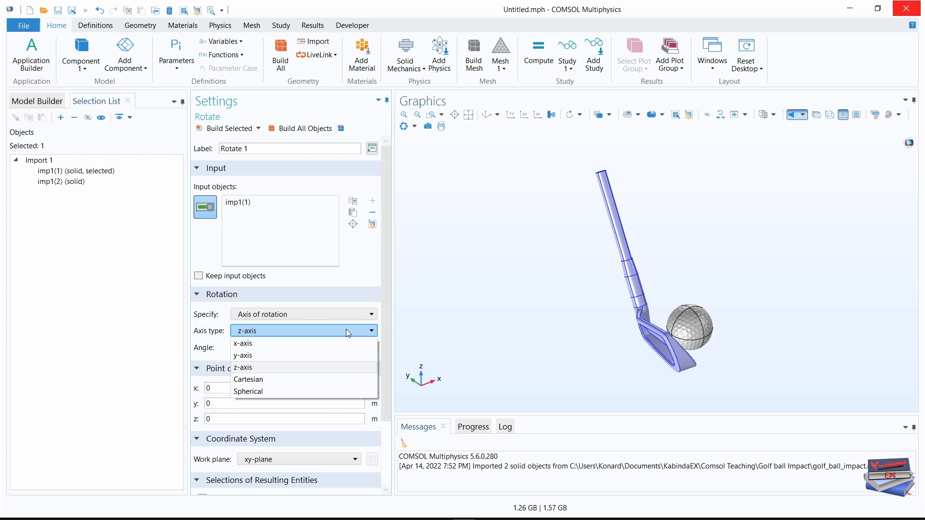
left_click(256, 357)
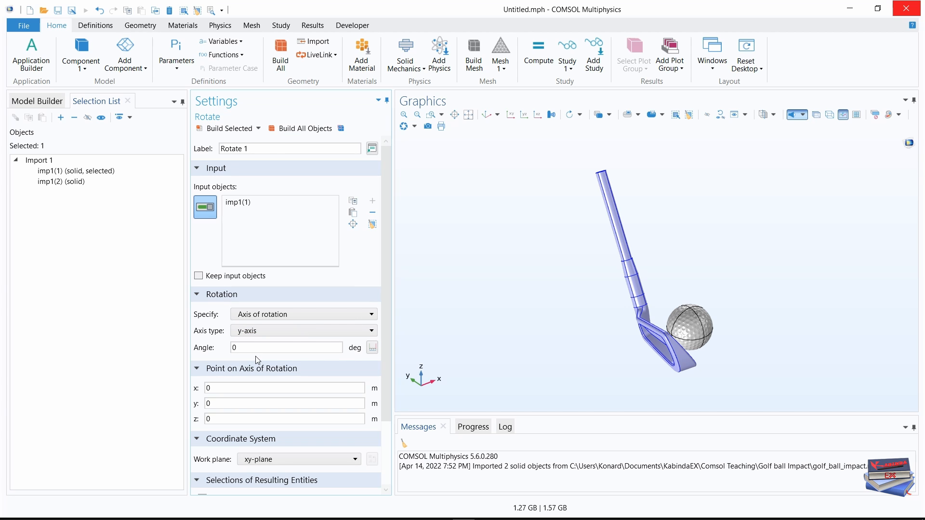
left_click(258, 349)
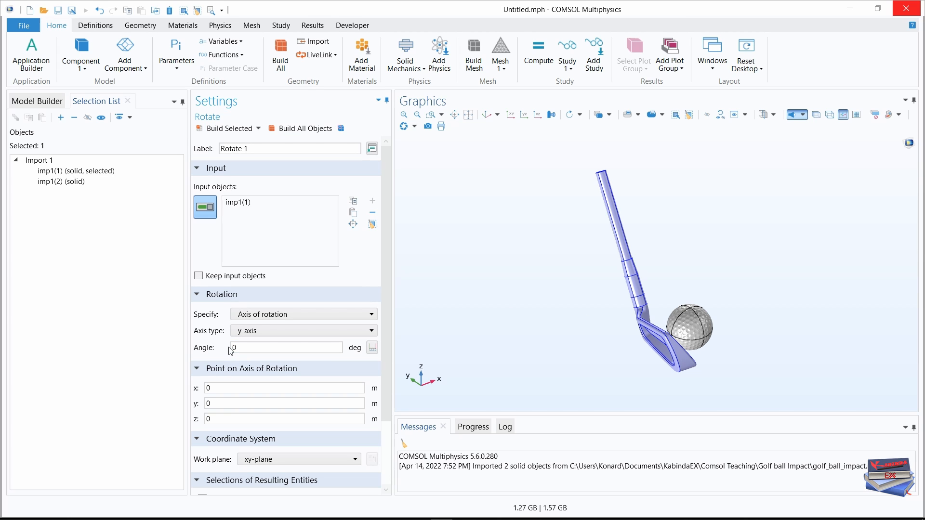
Review the parameters and set the rotation angle of Rotate 1 to loft-dynLoft+attackAngle.
left_click(38, 101)
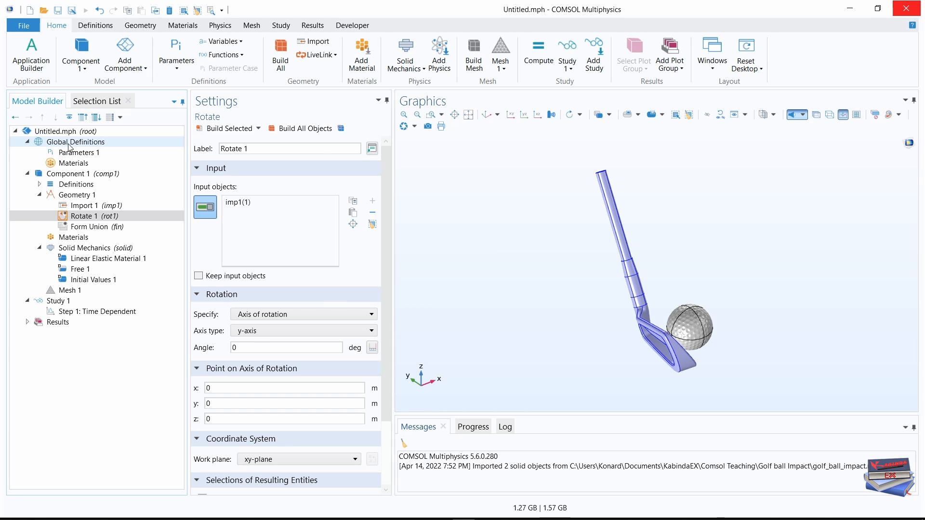
left_click(77, 152)
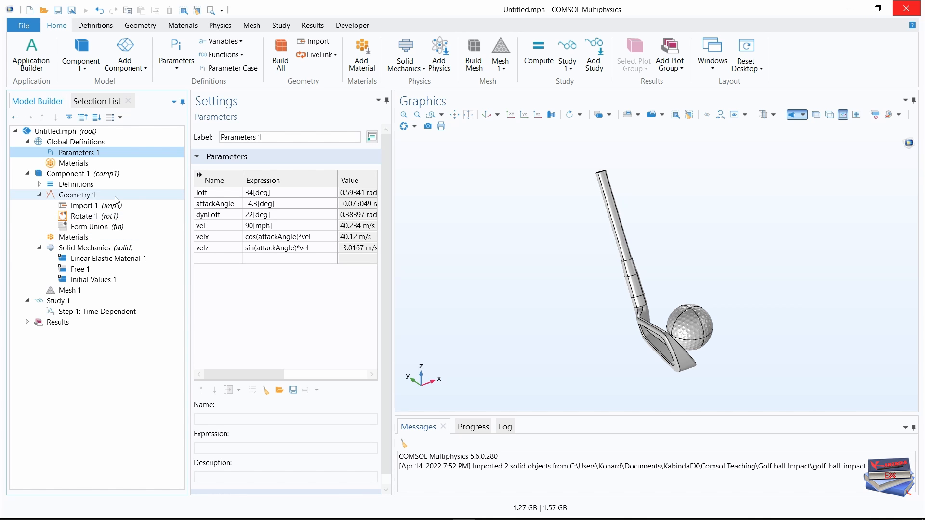
left_click(86, 206)
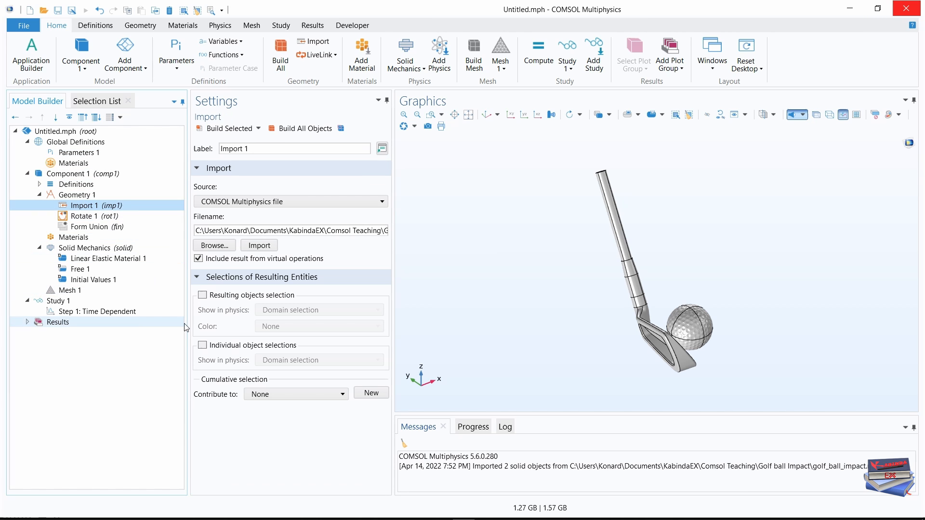
left_click(90, 216)
left_click(244, 346)
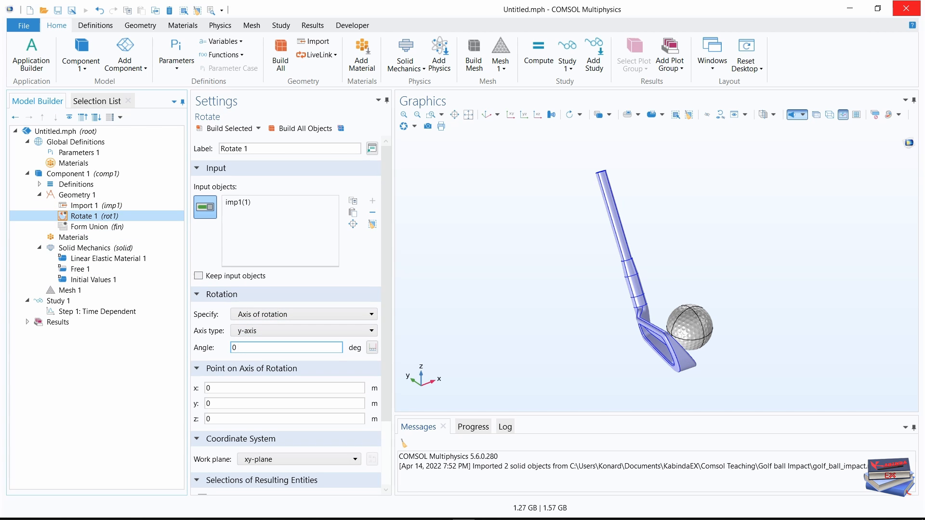
left_click(241, 347)
key("BackSpace")
type("loft-dynLoft+attackAngle")
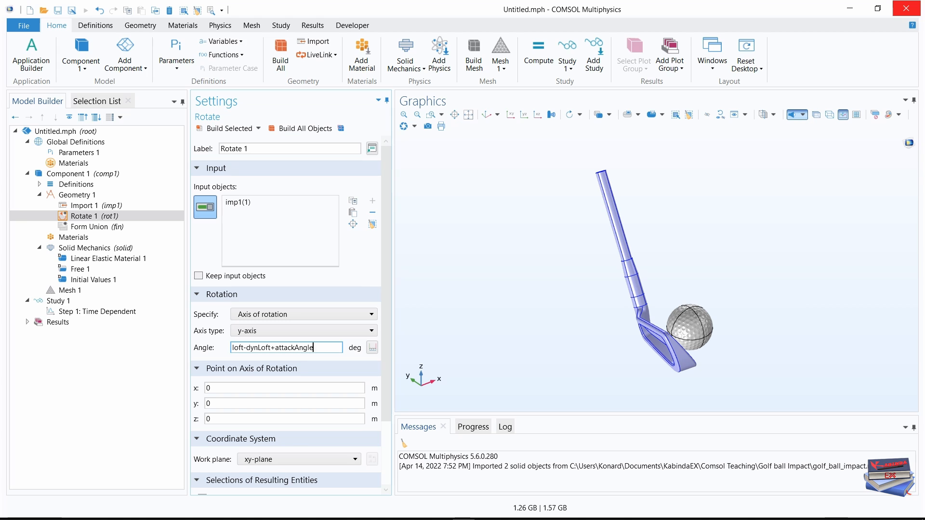
left_click(119, 391)
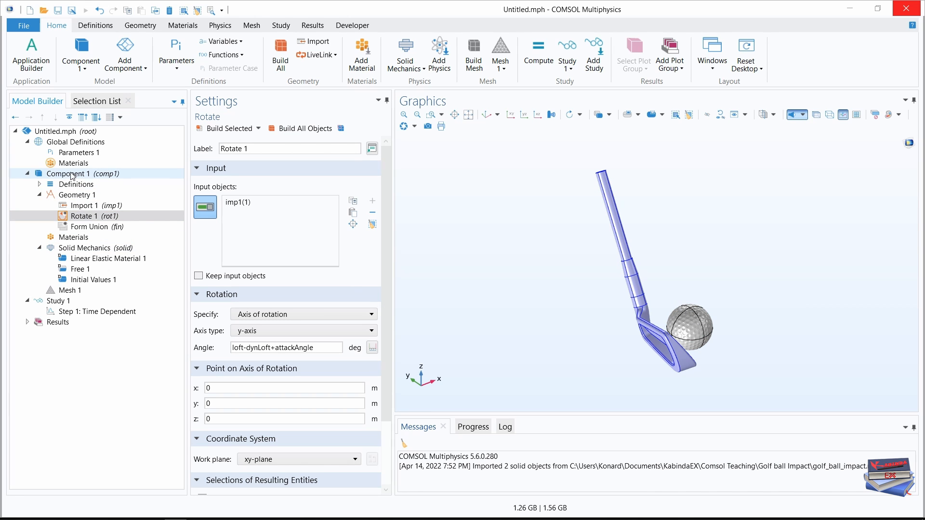
Change the geometry finalization action to Form an assembly and build the whole geometry.
left_click(84, 228)
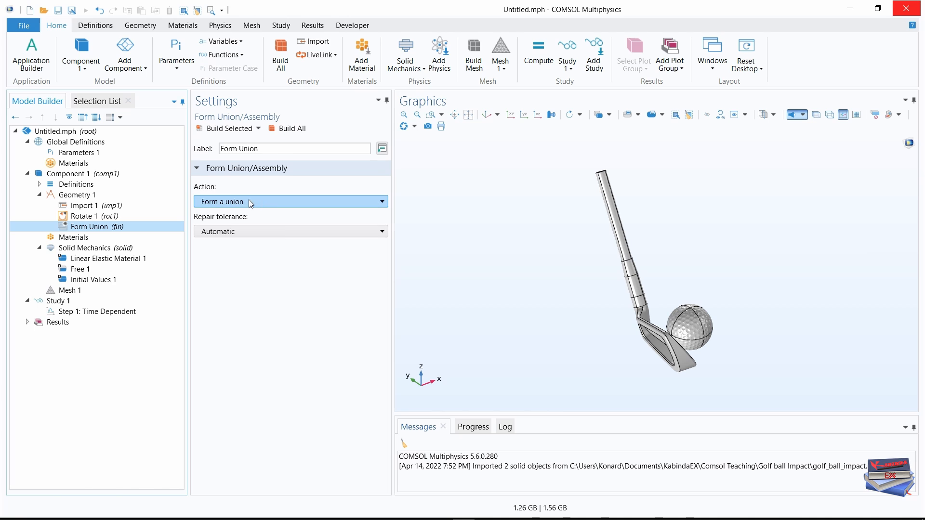
left_click(352, 204)
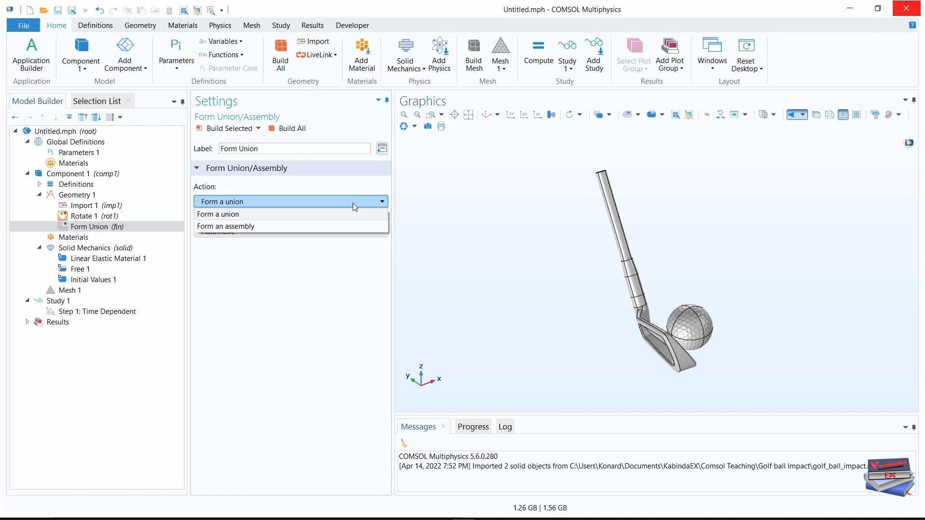
left_click(247, 227)
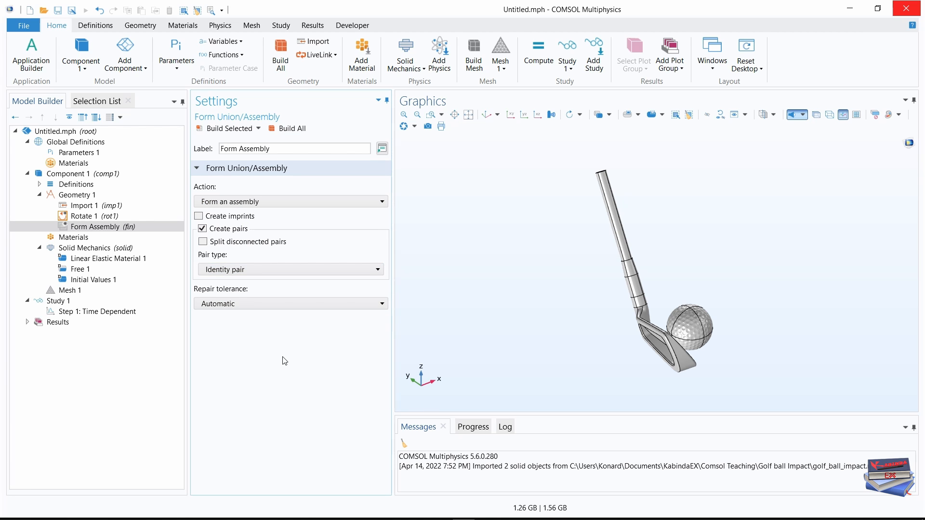
left_click(289, 130)
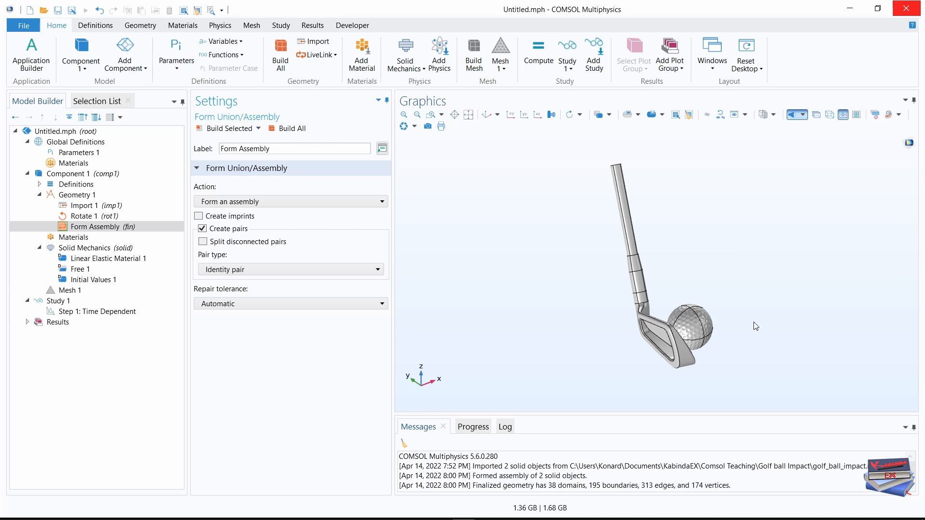
left_click_drag(754, 320, 730, 320)
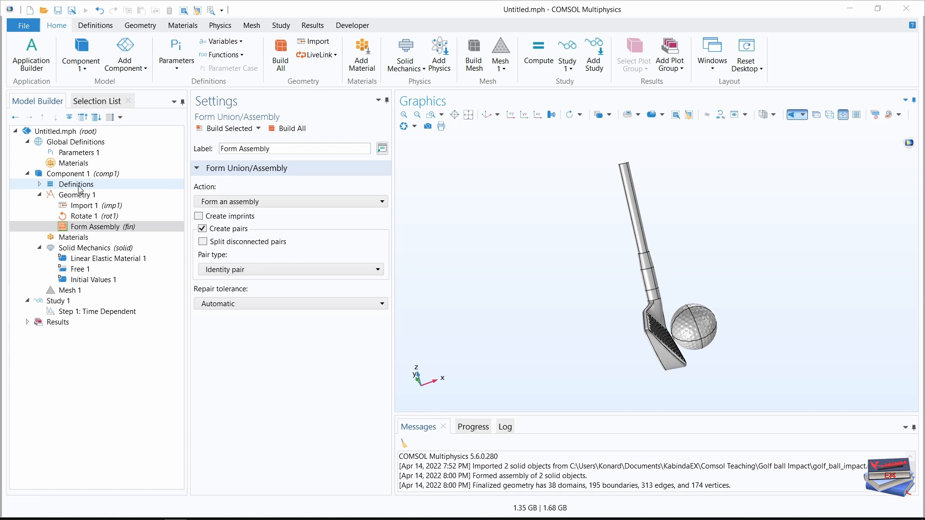
Add an Explicit selection under the component definitions and label it Club Head.
right_click(77, 185)
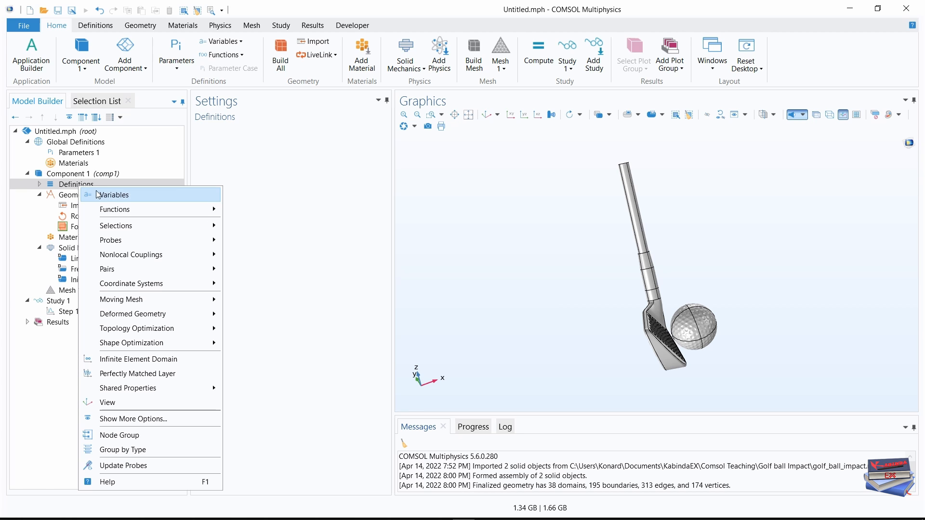
mouse_move(134, 229)
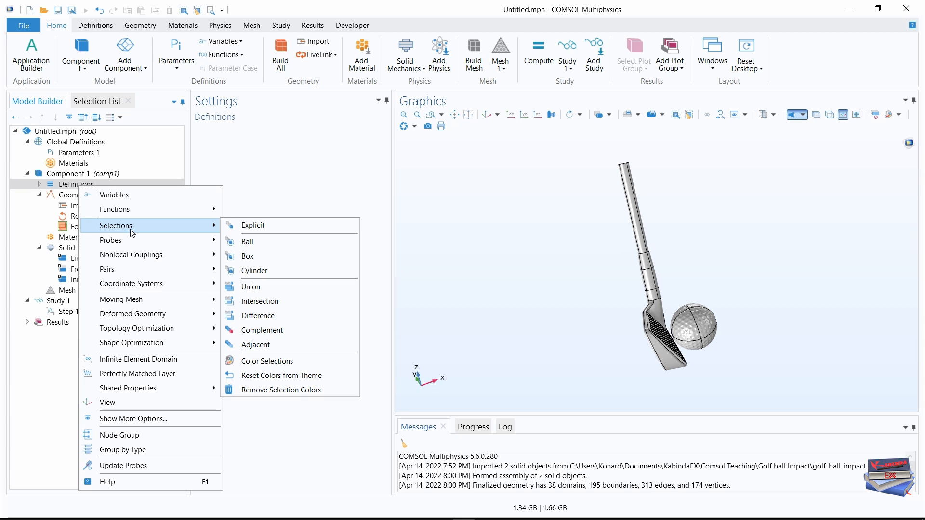
left_click(258, 227)
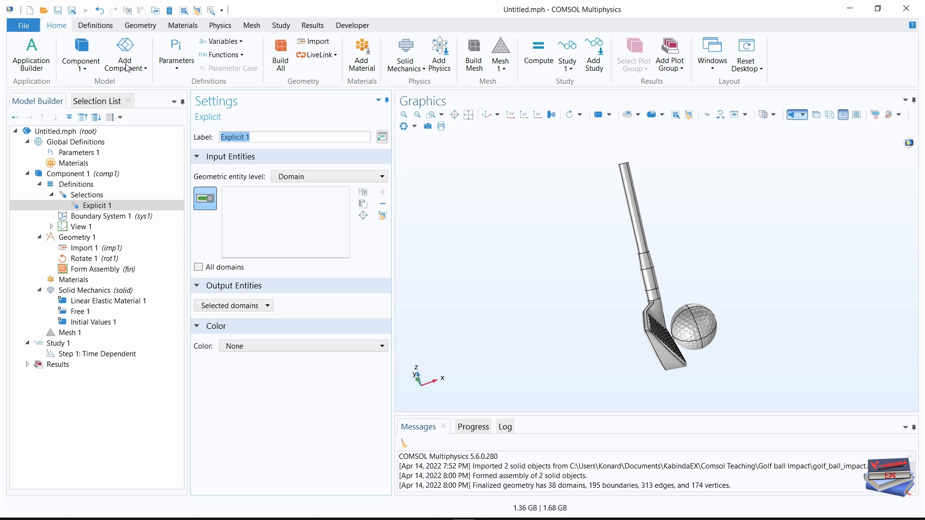
left_click(99, 27)
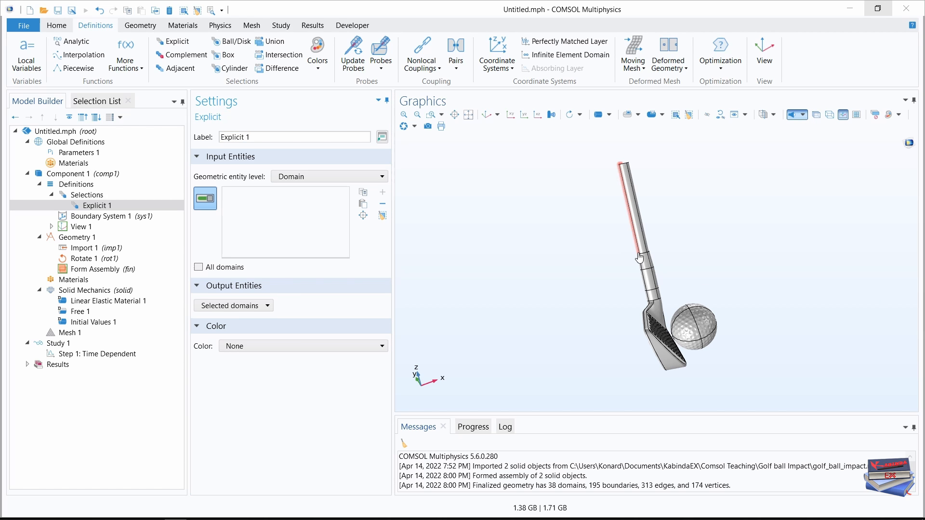
left_click(249, 137)
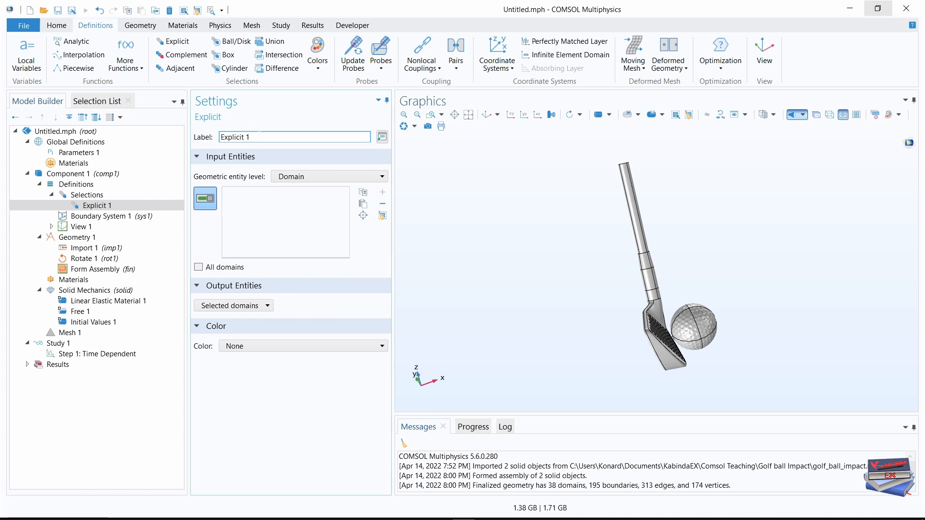
left_click_drag(257, 138, 217, 138)
type("Club Head")
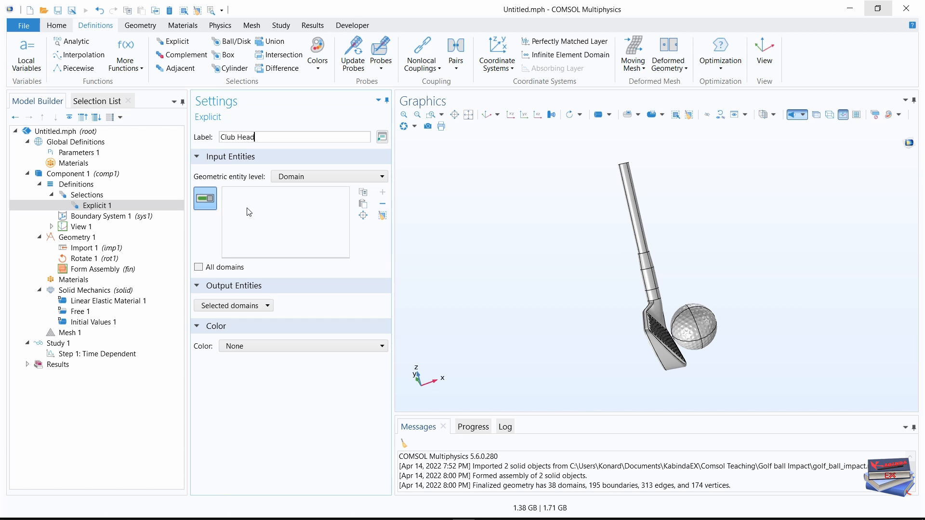
key("Return")
Add domains 1 and 2 to the Club Head selection.
left_click(90, 102)
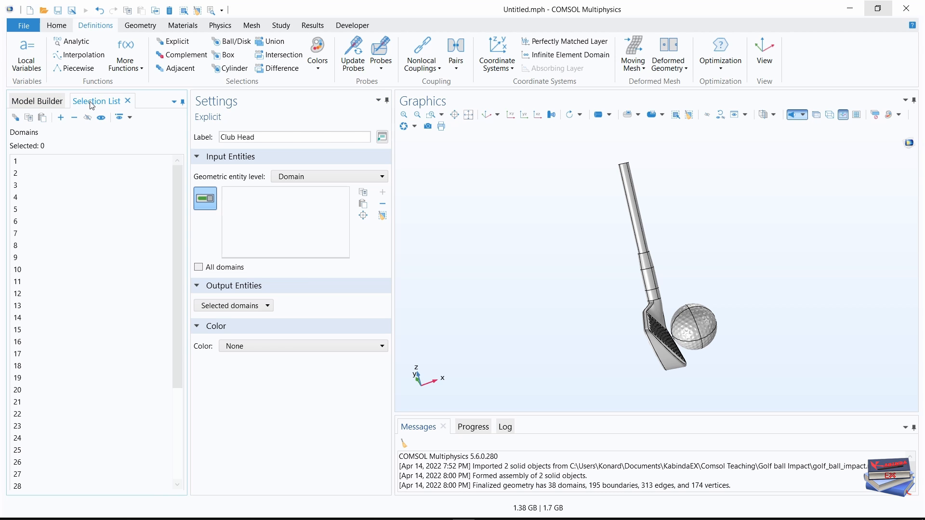
left_click(13, 161)
left_click(14, 161)
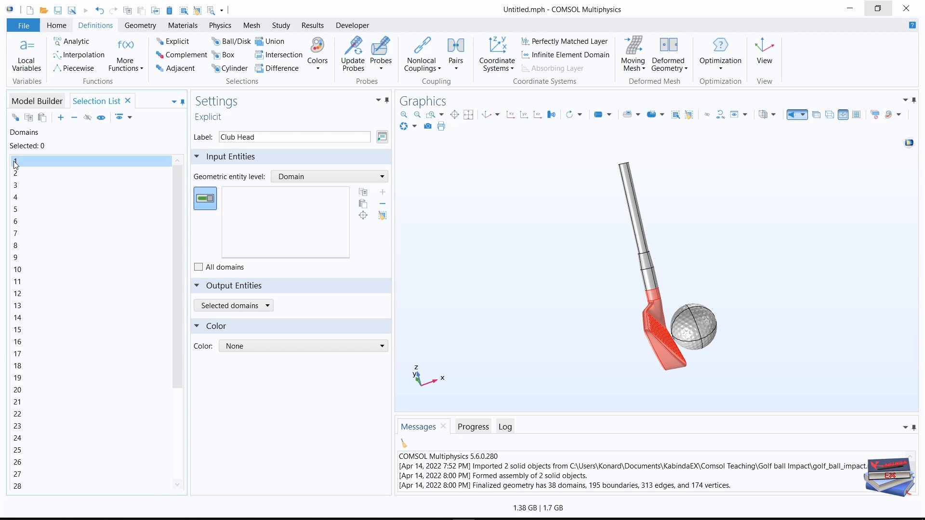
left_click(16, 174, "ctrl")
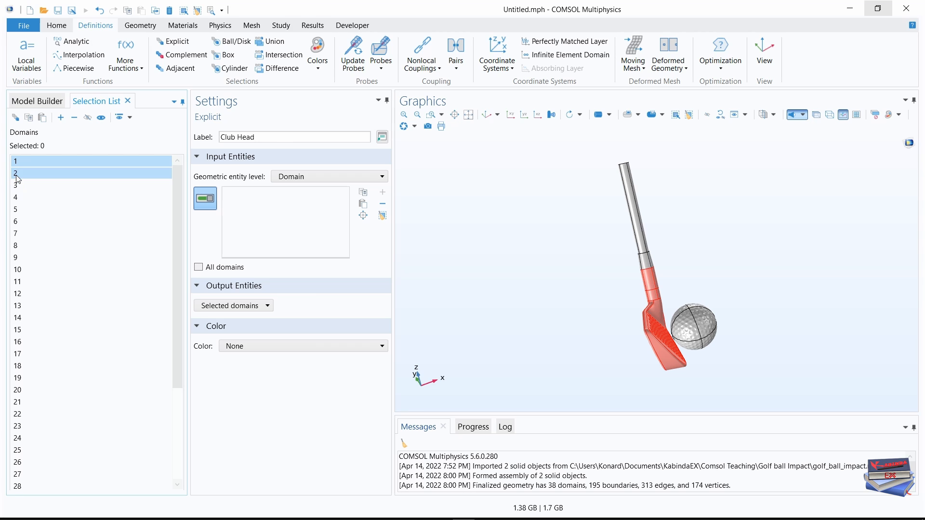
left_click(59, 118)
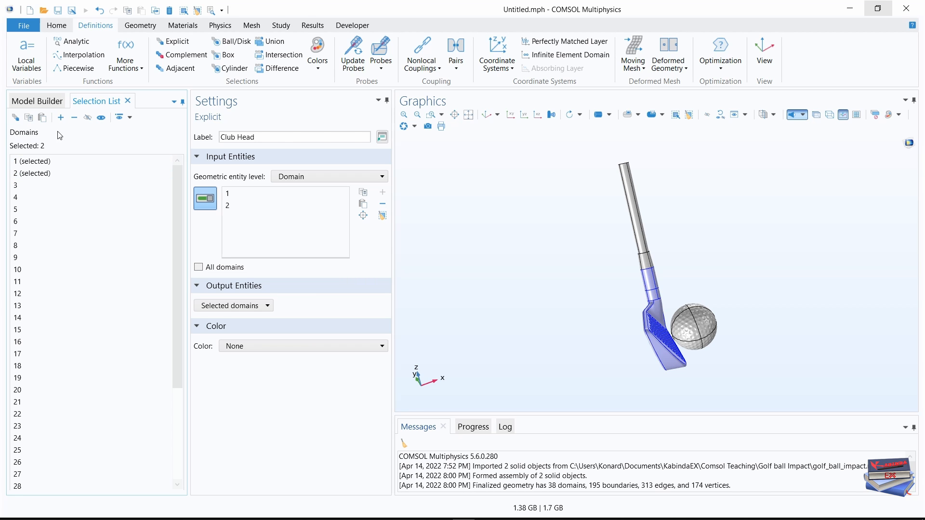
left_click(34, 102)
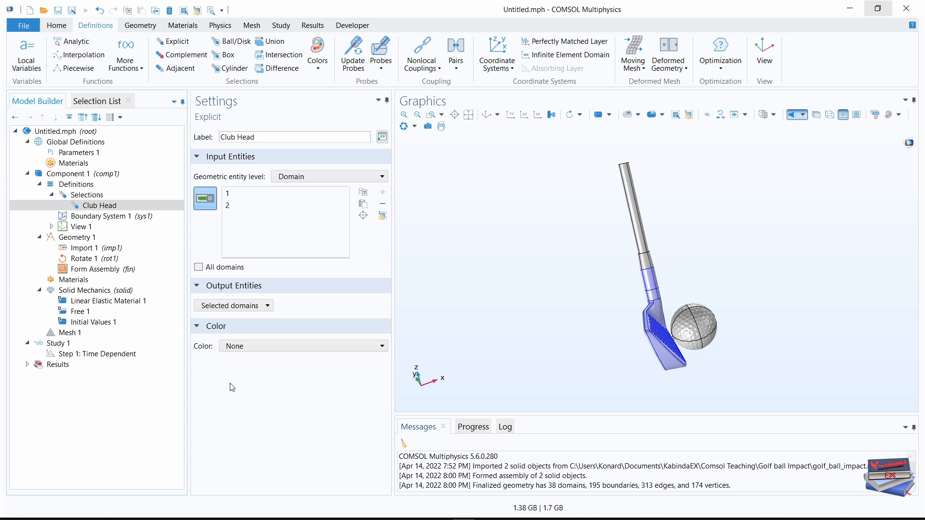
left_click(77, 184)
right_click(78, 185)
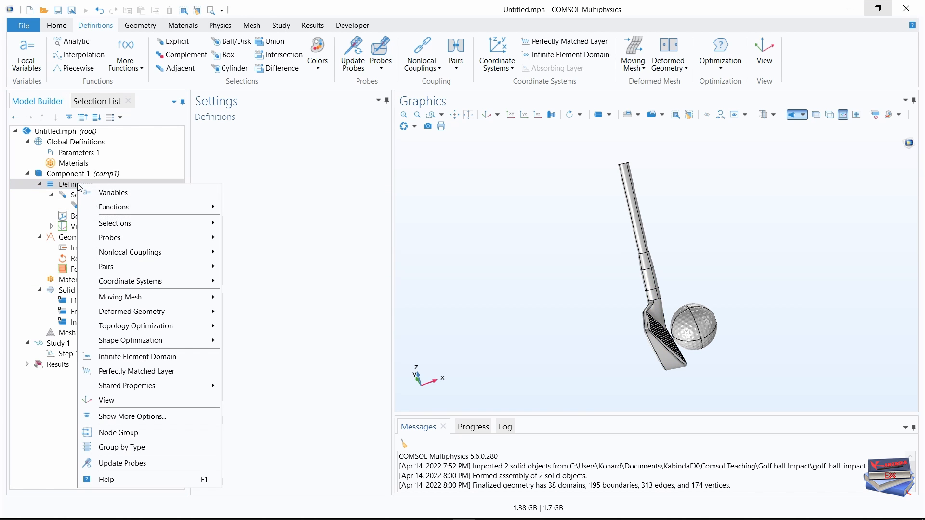
mouse_move(125, 225)
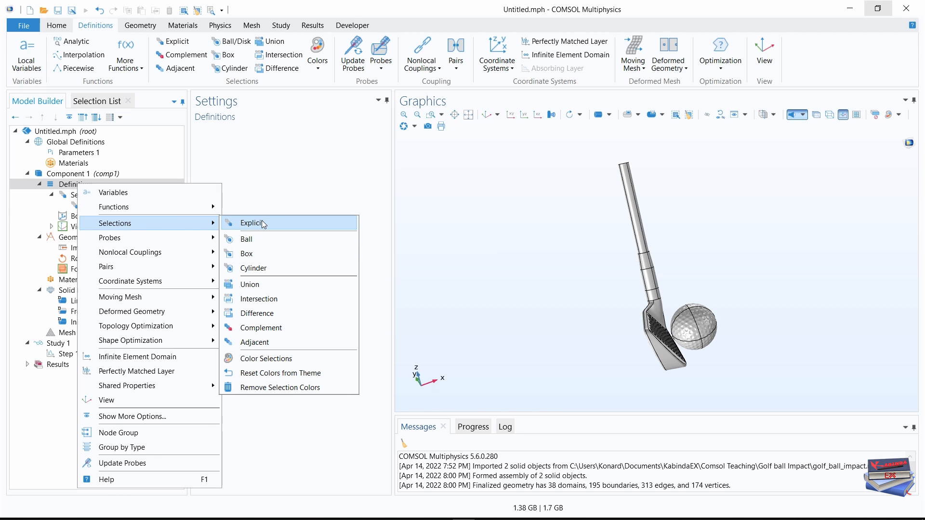
left_click(327, 200)
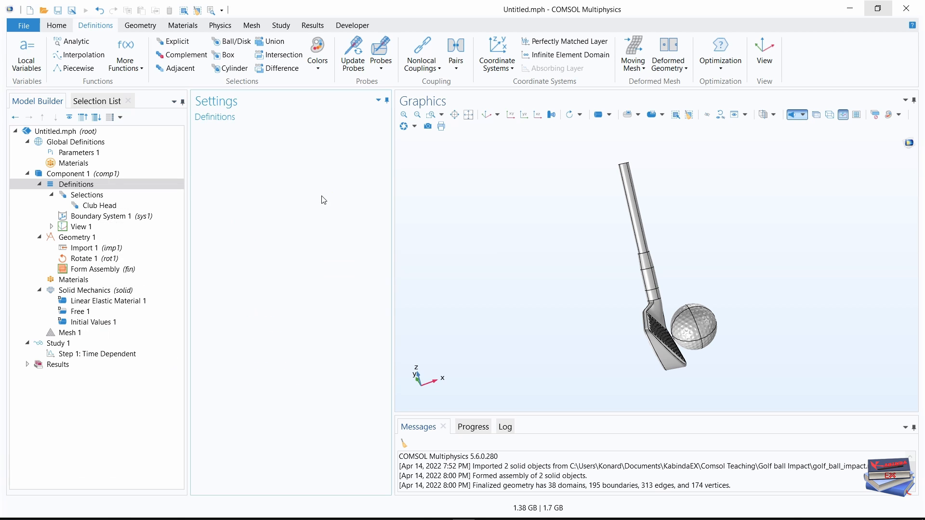
Add a second Explicit selection and label it Club Shaft.
left_click(93, 27)
left_click(185, 44)
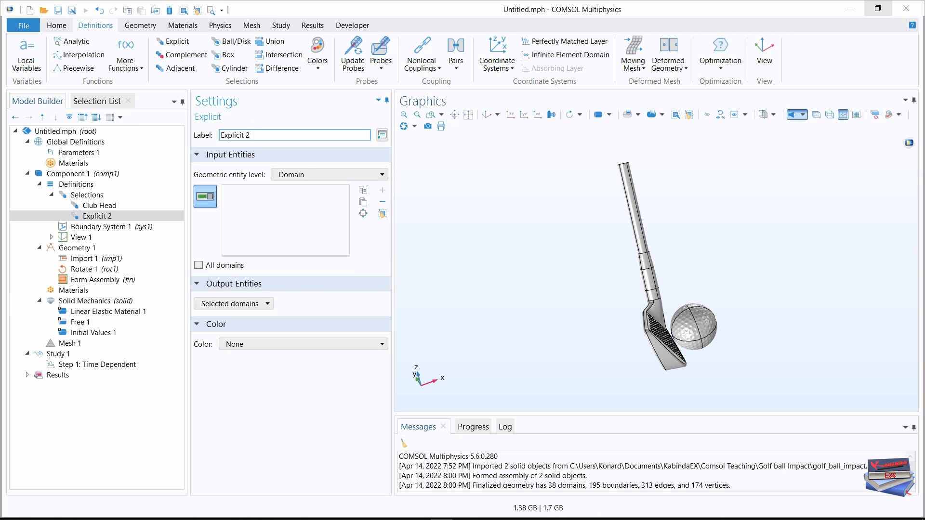
left_click_drag(253, 135, 217, 136)
type("Club Shaft")
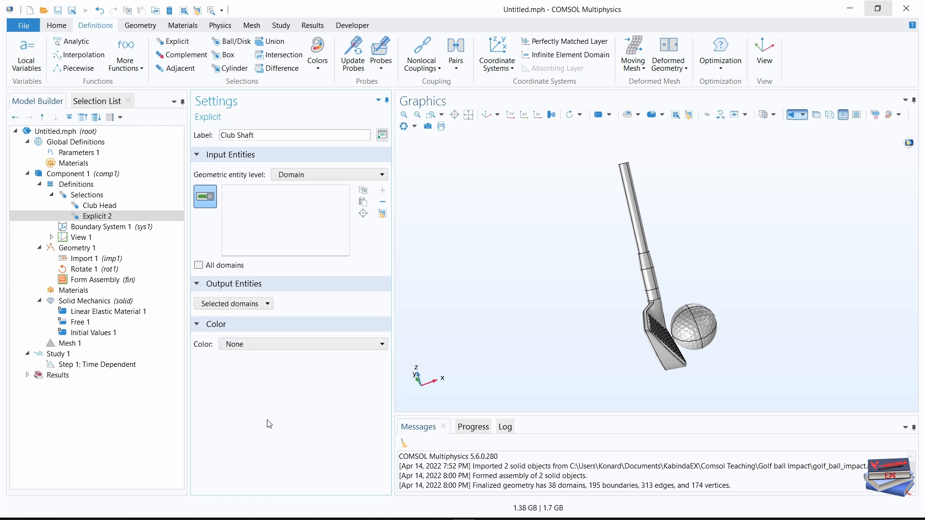
Confirm the Club Shaft label and add domains 5, 6 and 8 to that selection.
key("Return")
left_click(94, 103)
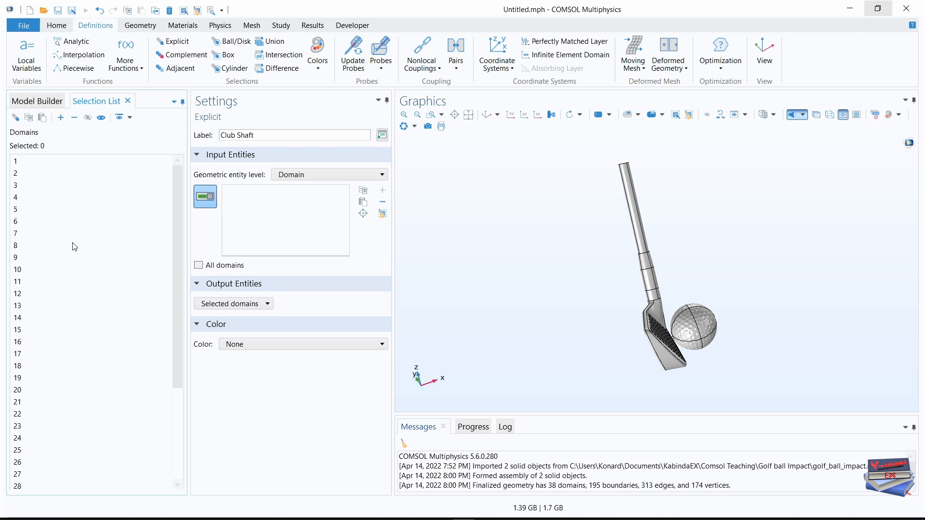
left_click(16, 211)
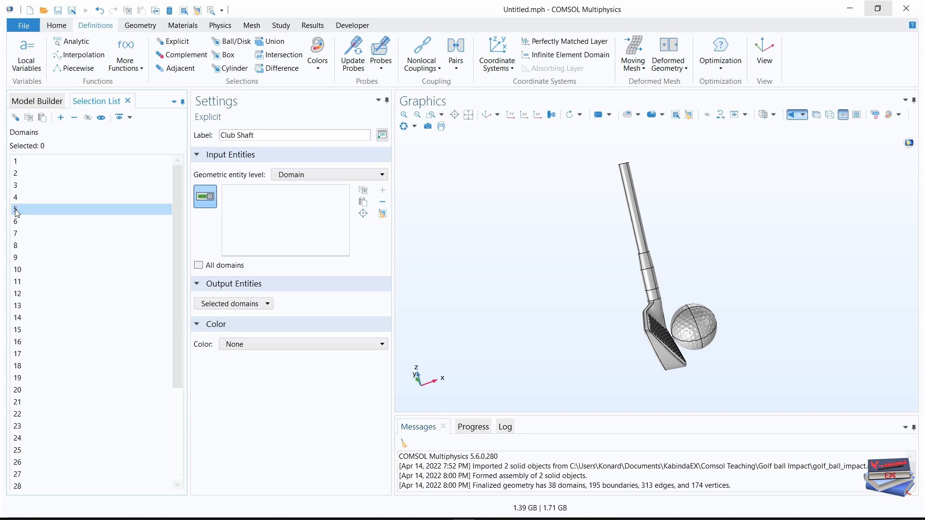
left_click(16, 223, "ctrl")
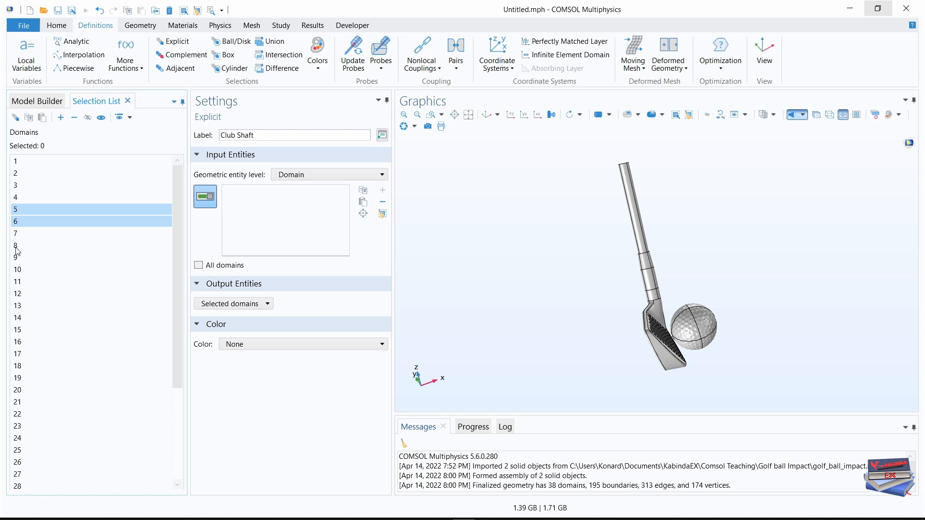
left_click(15, 246, "ctrl")
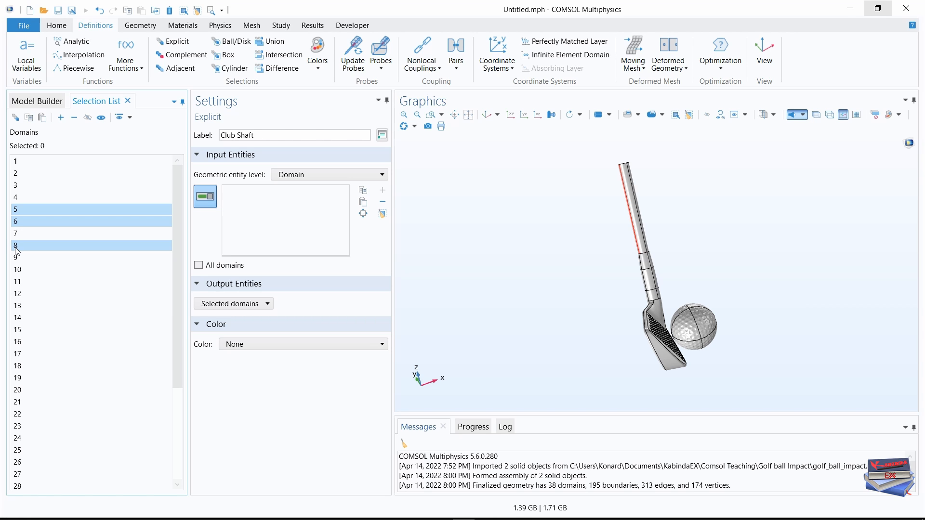
left_click(60, 117)
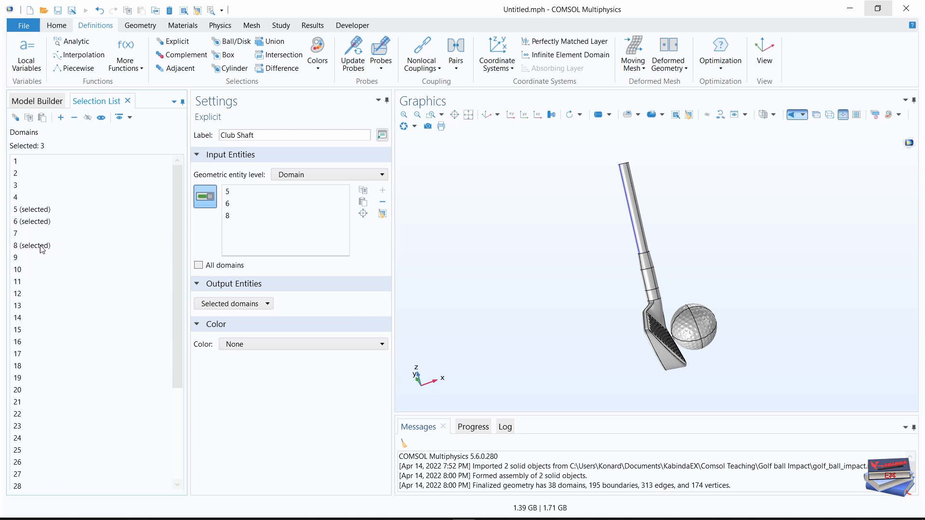
Extend the Club Shaft selection with domains 9, 10, 11, 12 and 14.
left_click(16, 260)
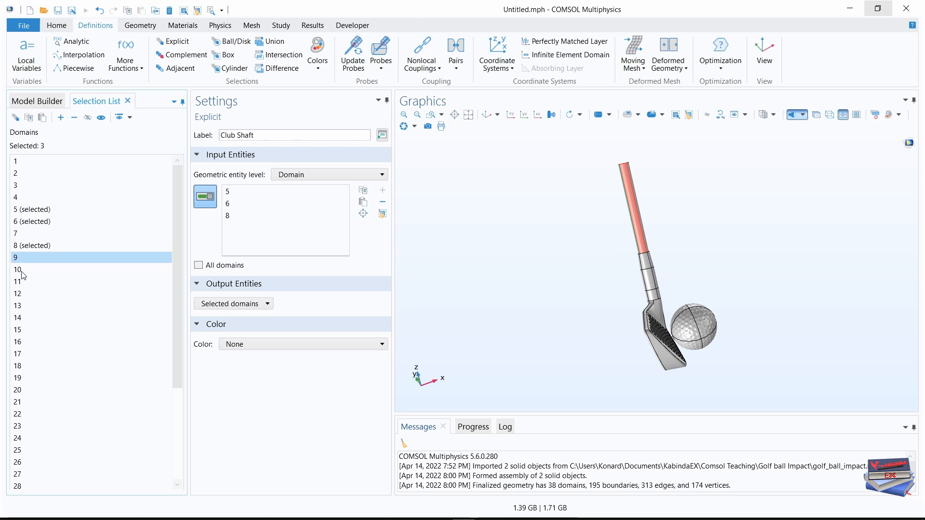
key("Caps_Lock")
key("Caps_Lock")
left_click(20, 294, "shift")
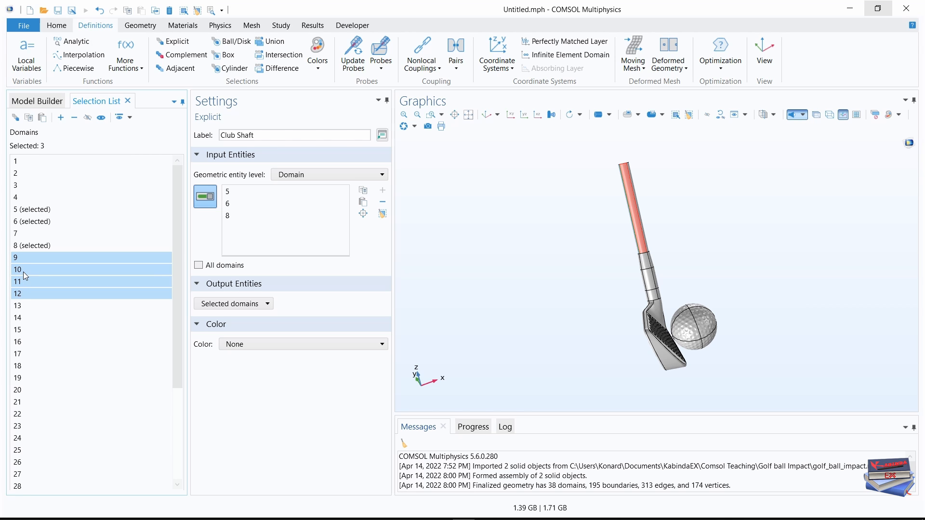
left_click(22, 318, "ctrl")
left_click(60, 117)
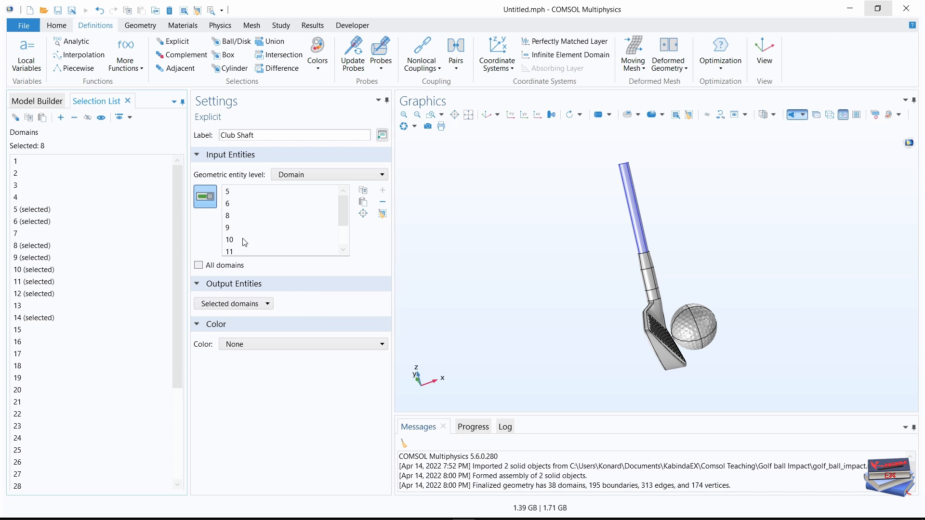
scroll(244, 239, "down", 2)
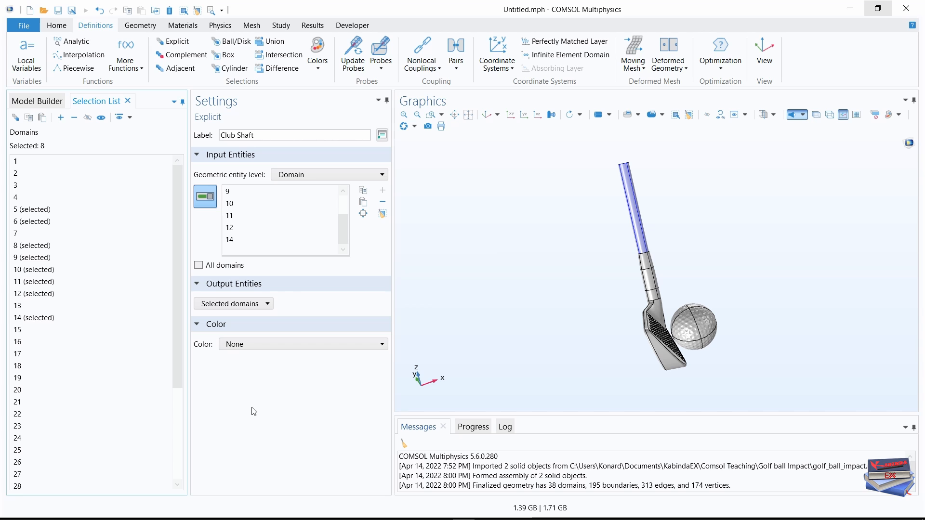
Add an Adjacent selection under the component definitions and label it Club Head and Shaft.
left_click(47, 101)
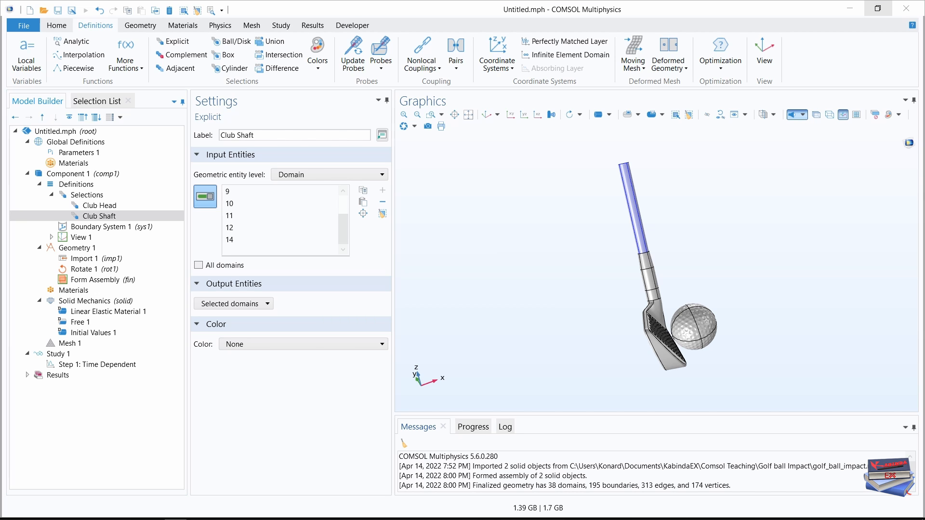
left_click(181, 68)
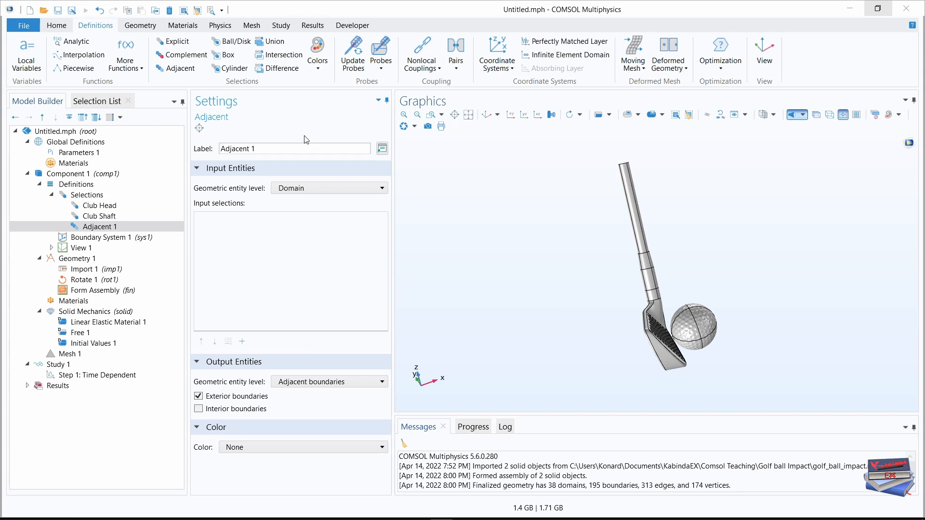
left_click_drag(270, 148, 208, 143)
type("Club Head and Shaft")
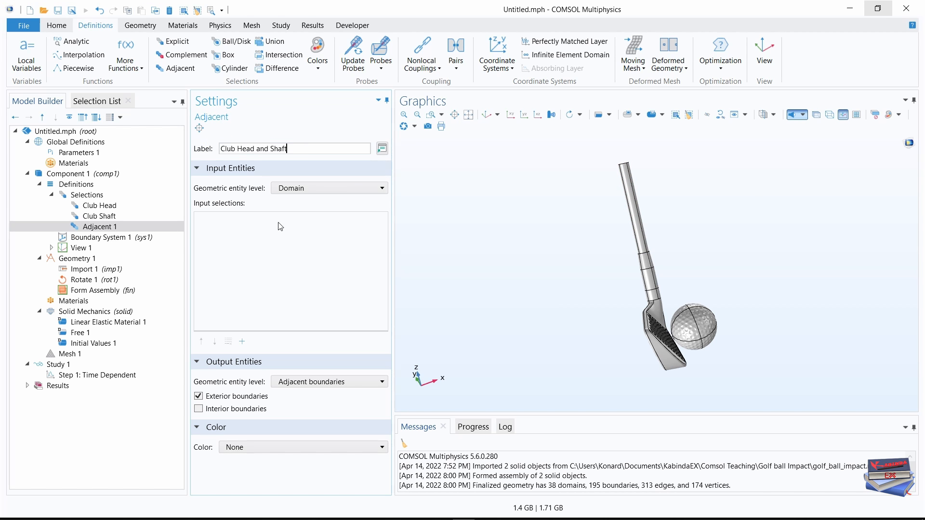
key("Return")
Add Club Head and Club Shaft as input selections of the Club Head and Shaft adjacent selection.
left_click(242, 342)
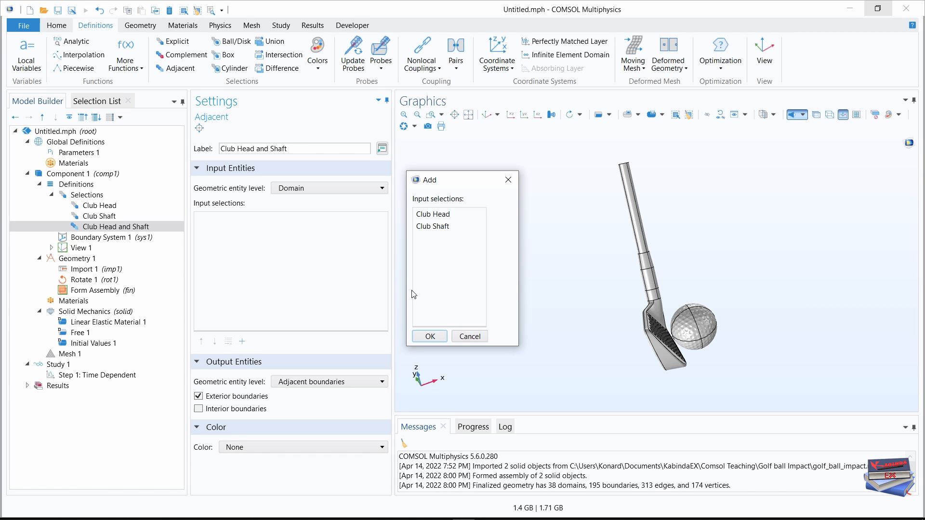
left_click(433, 215)
left_click(432, 227, "ctrl")
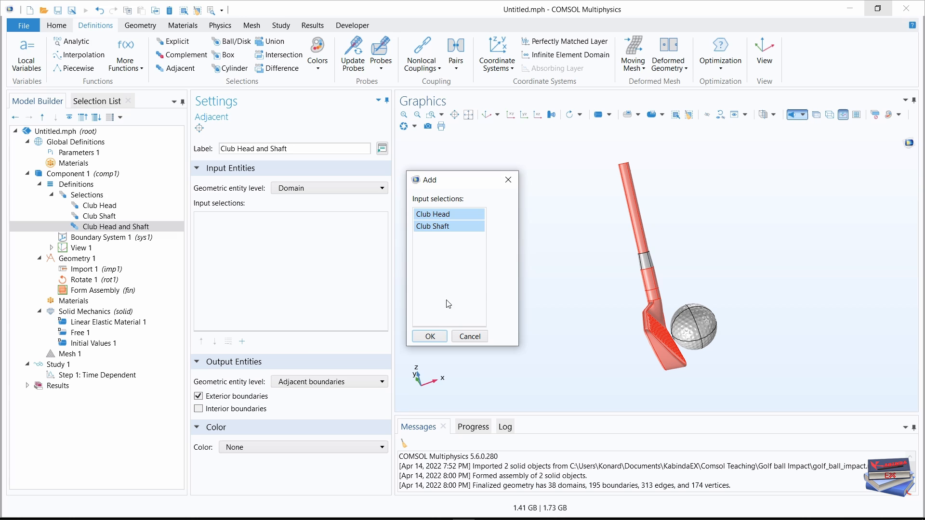
left_click(430, 337)
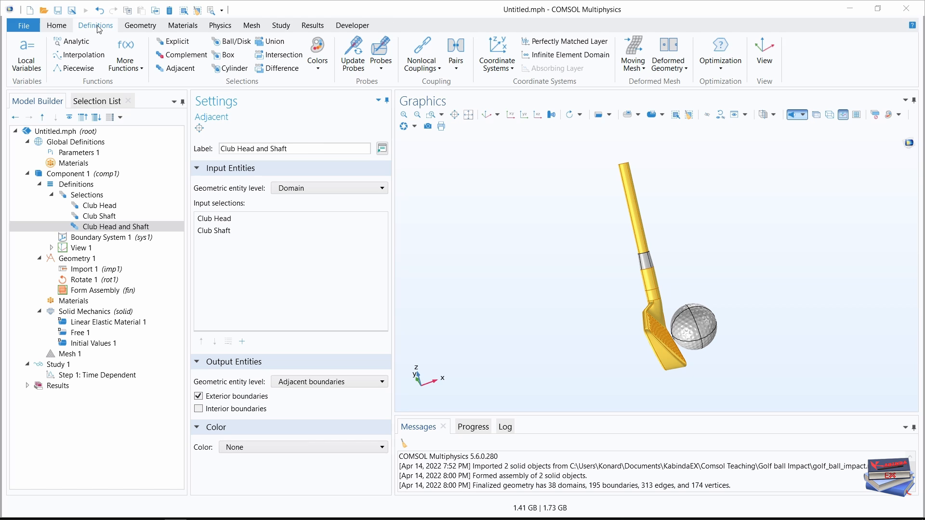
Add an Explicit selection labelled Club Ferrule containing domains 3, 4, 7 and 13.
left_click(183, 44)
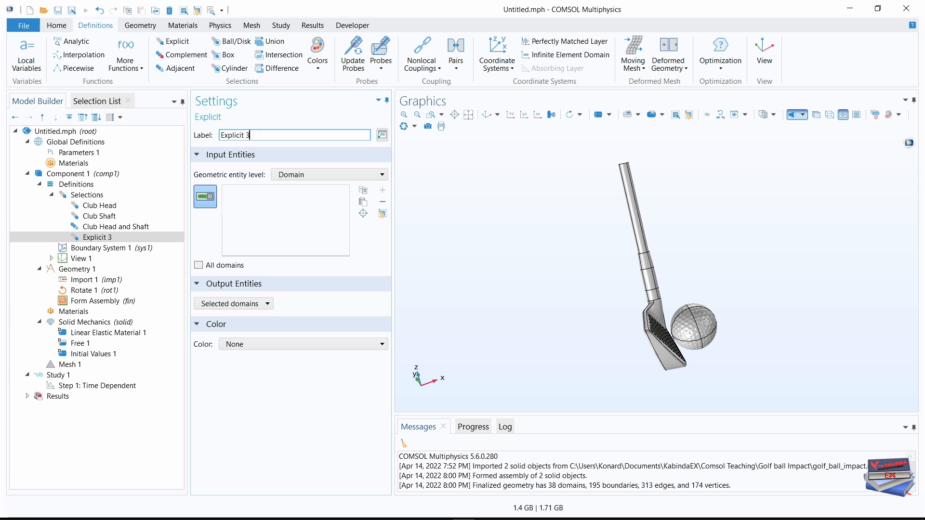
type("Club Ferrule")
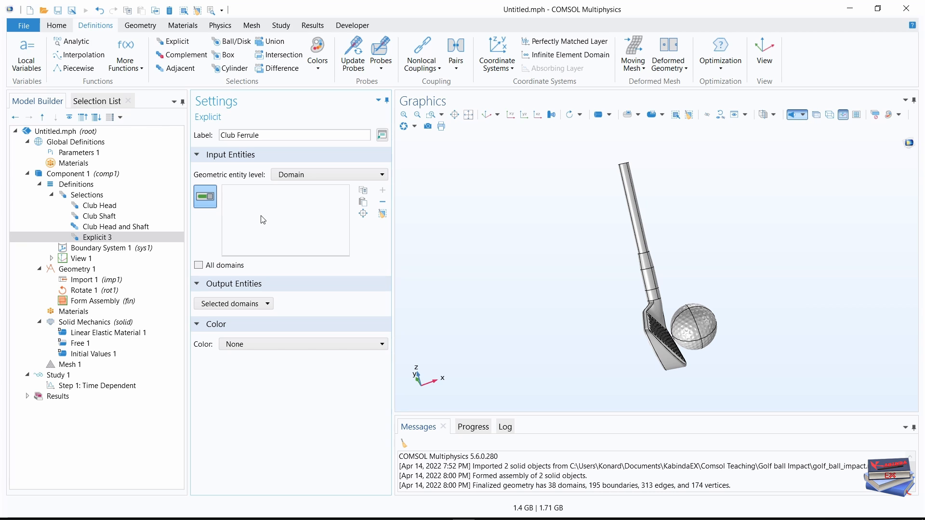
left_click(99, 101)
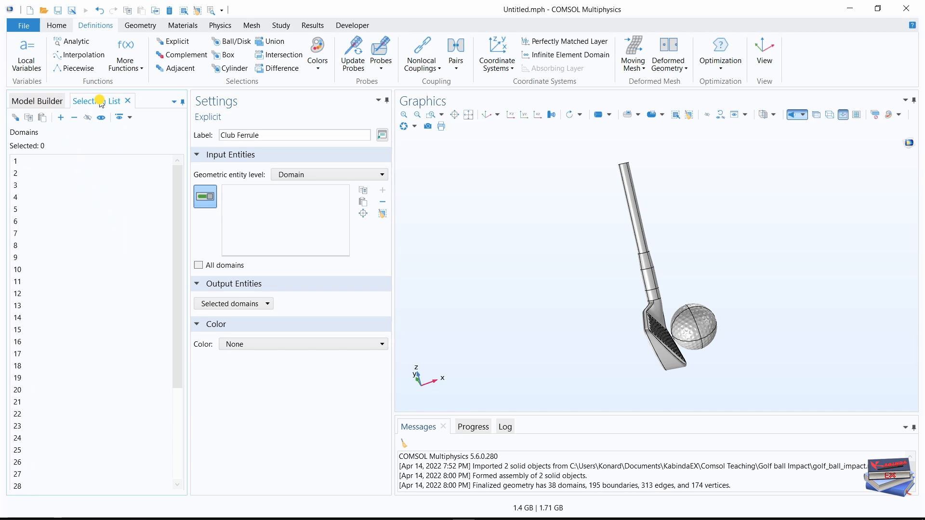
left_click(17, 187)
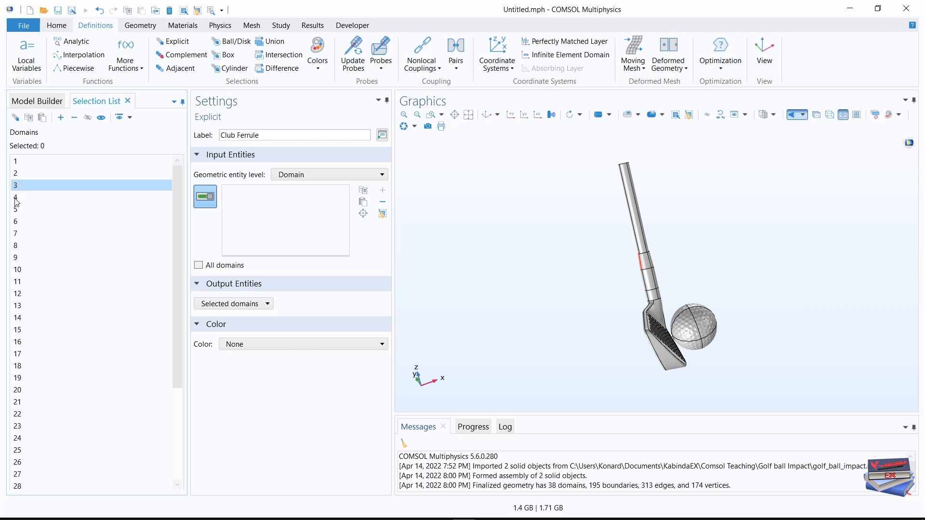
left_click(16, 198, "ctrl")
left_click(16, 233, "ctrl")
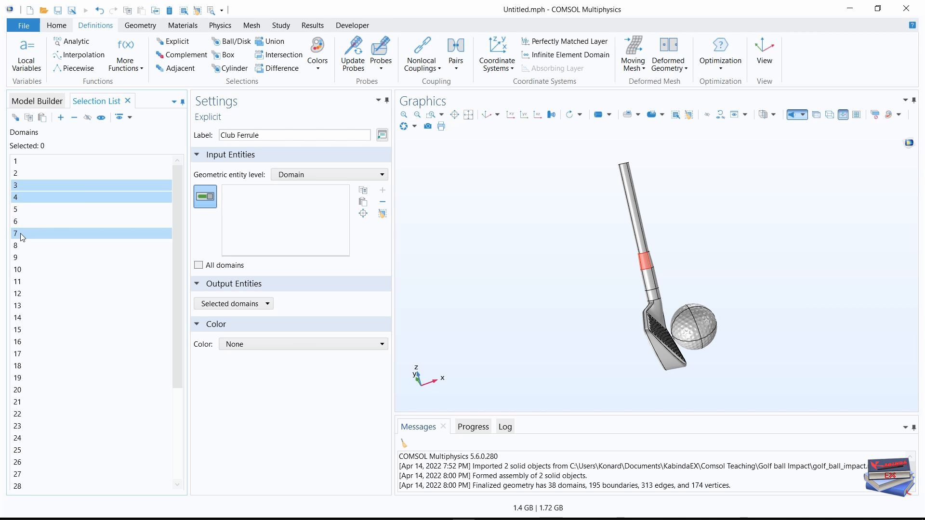
left_click(32, 305, "ctrl")
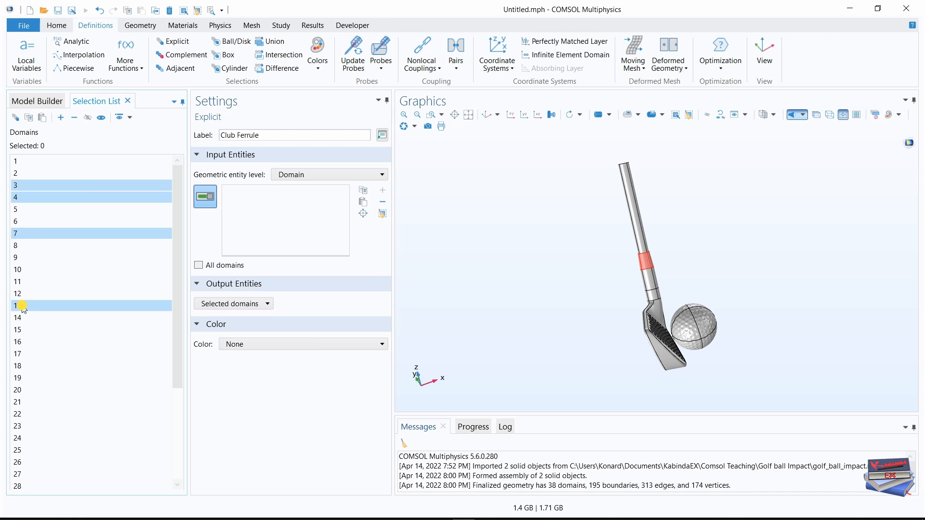
left_click(60, 119)
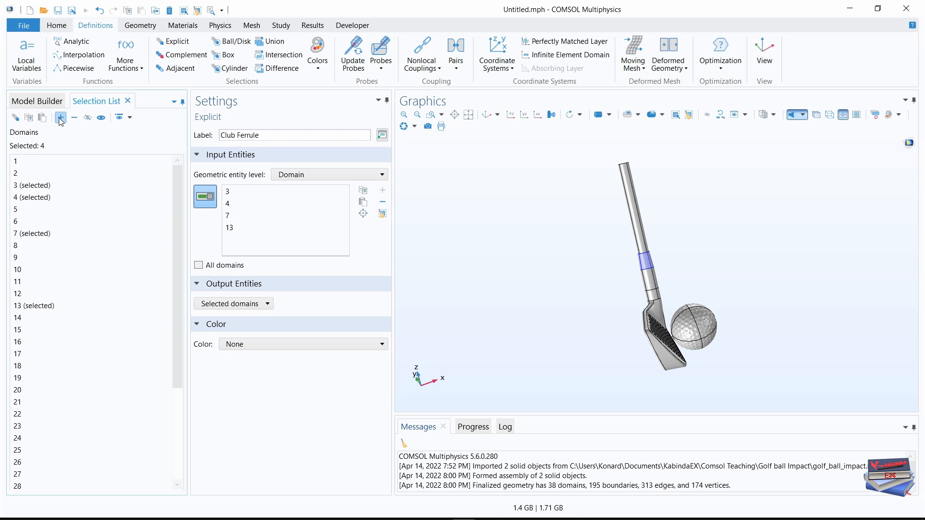
Add a second Adjacent selection under the component definitions and label it Club Ferrule, Boundary.
left_click(36, 102)
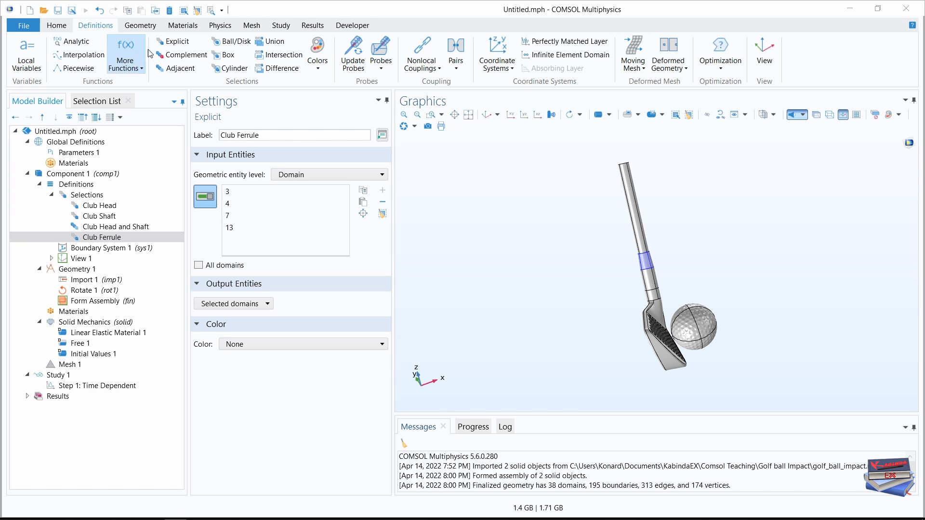
left_click(178, 68)
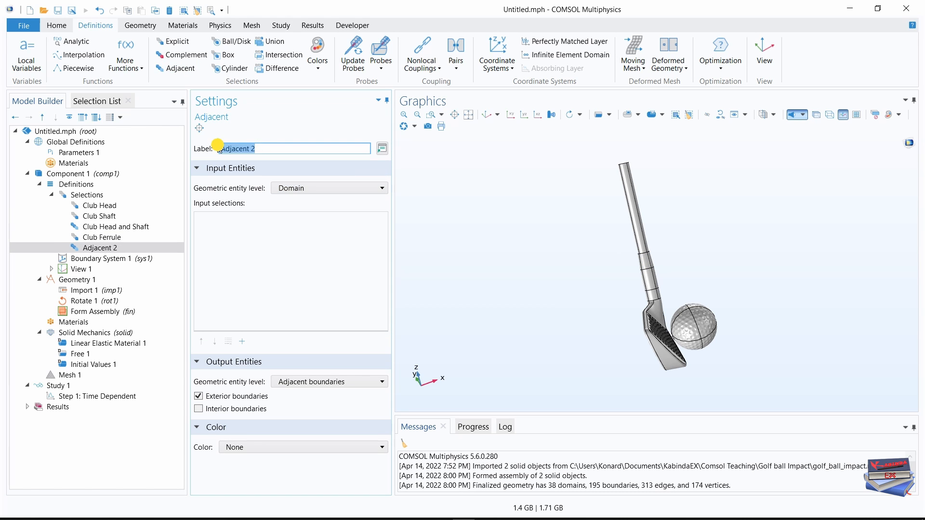
type("Club Ferrule, Boundary")
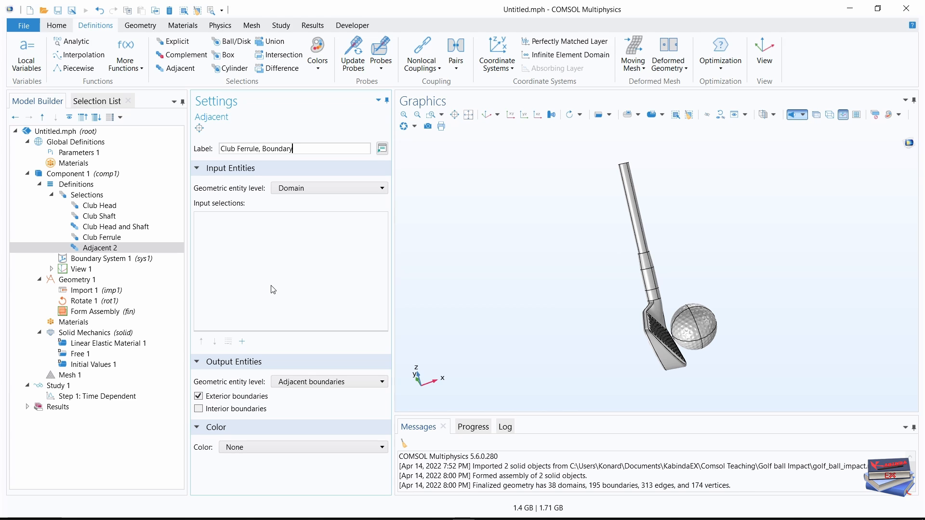
left_click(228, 221)
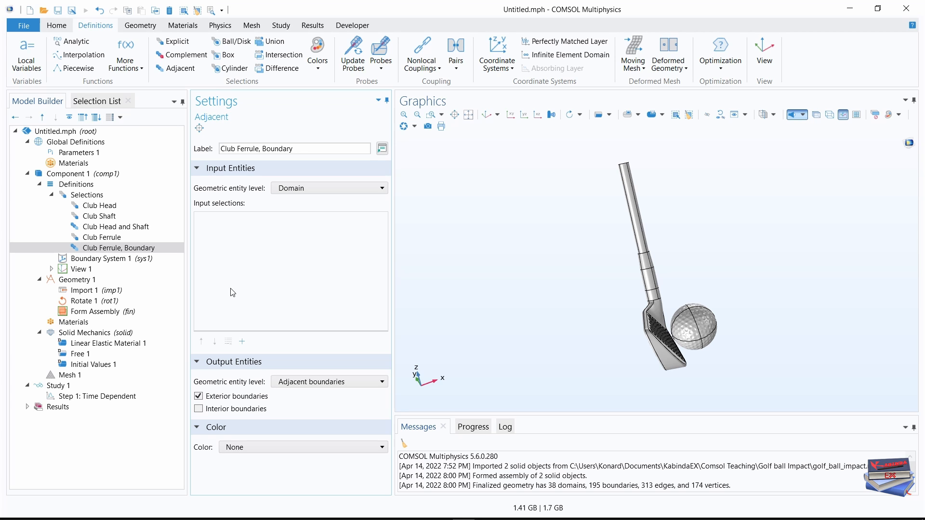
Add Club Ferrule as the input selection of the Club Ferrule, Boundary adjacent selection.
left_click(242, 341)
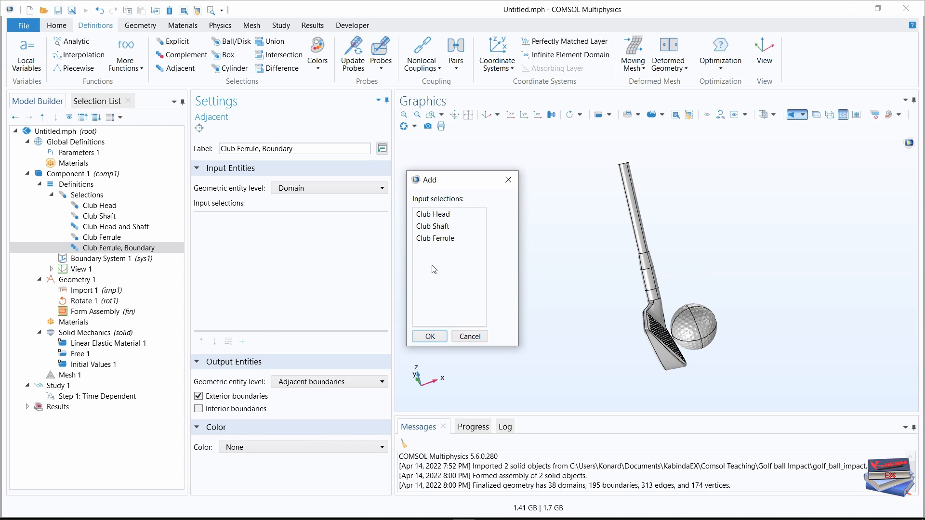
left_click(434, 239)
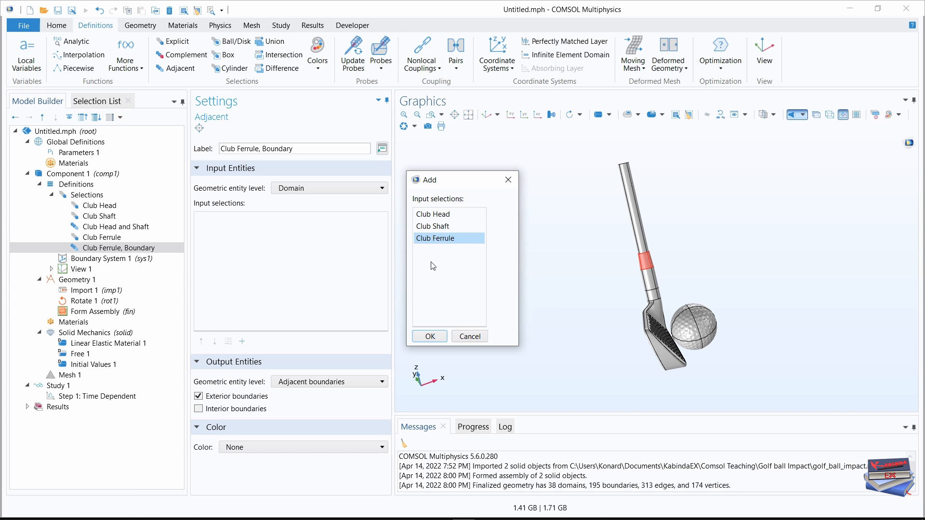
left_click(428, 335)
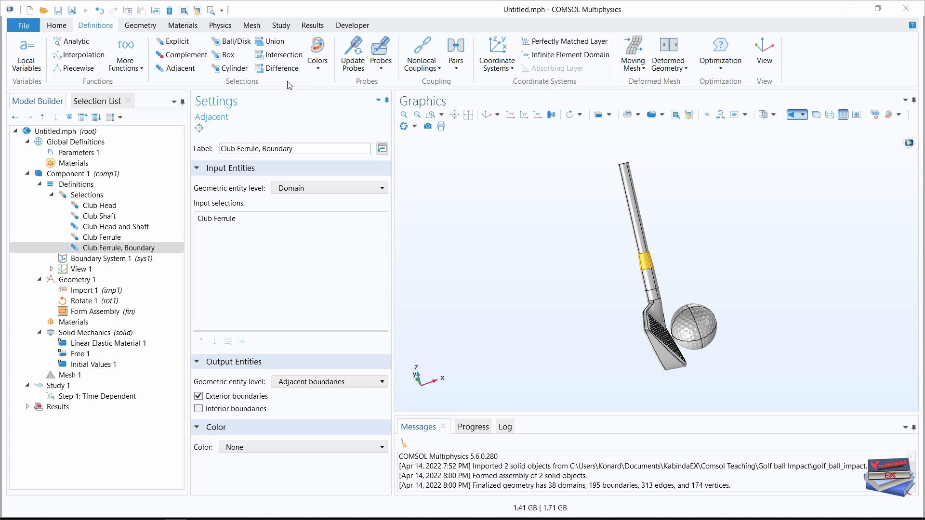
Add a Union selection under the component definitions and label it Club.
left_click(272, 41)
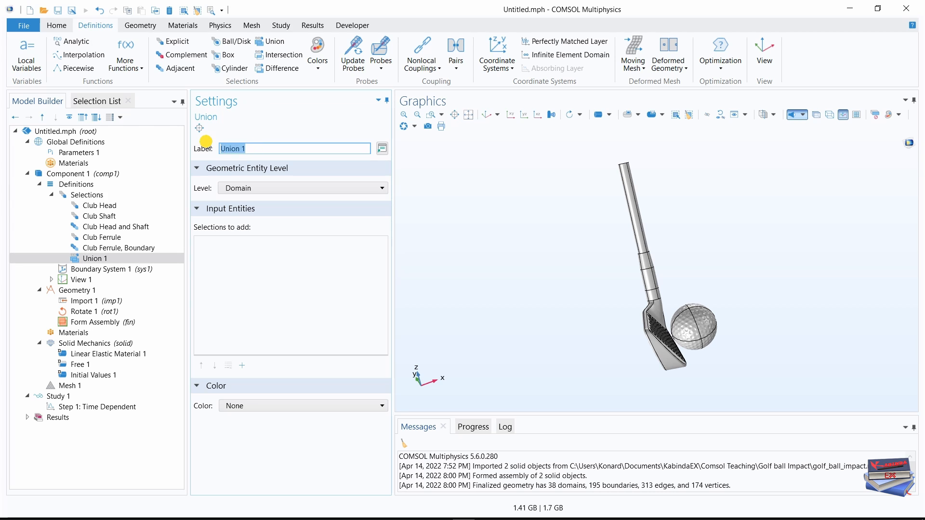
type("Club")
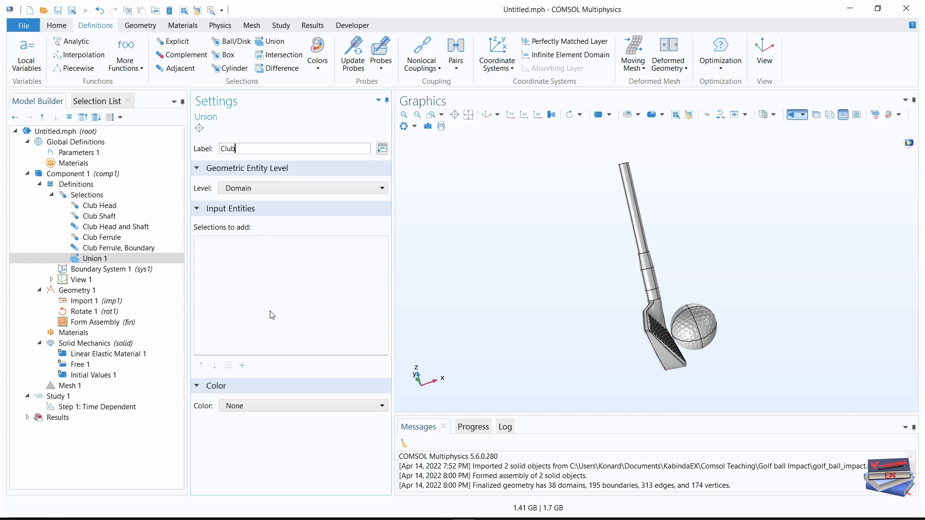
left_click(271, 313)
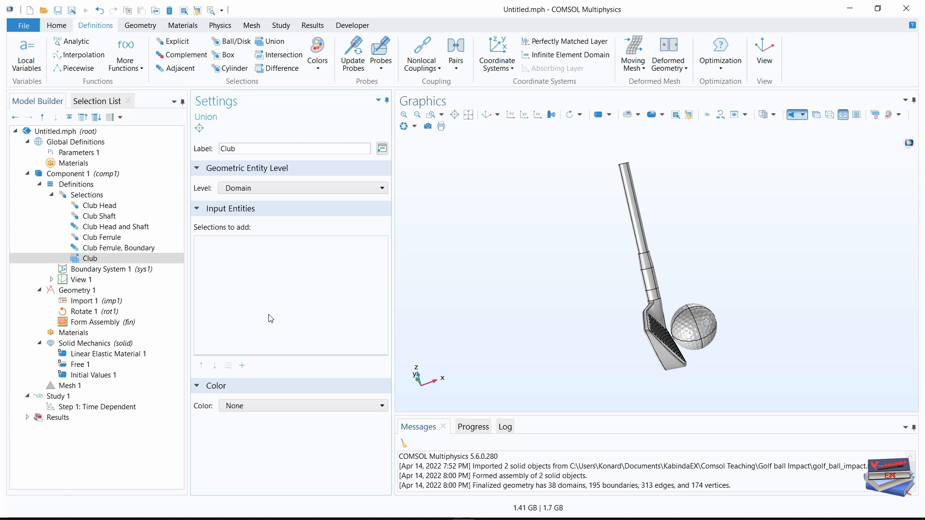
Add Club Head, Club Shaft and Club Ferrule as the input selections of the Club union.
left_click(241, 366)
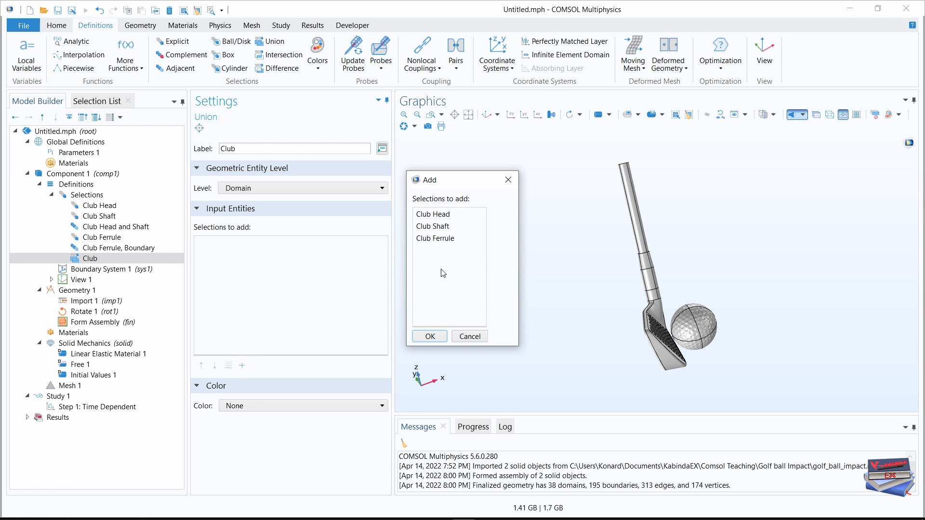
left_click(439, 215)
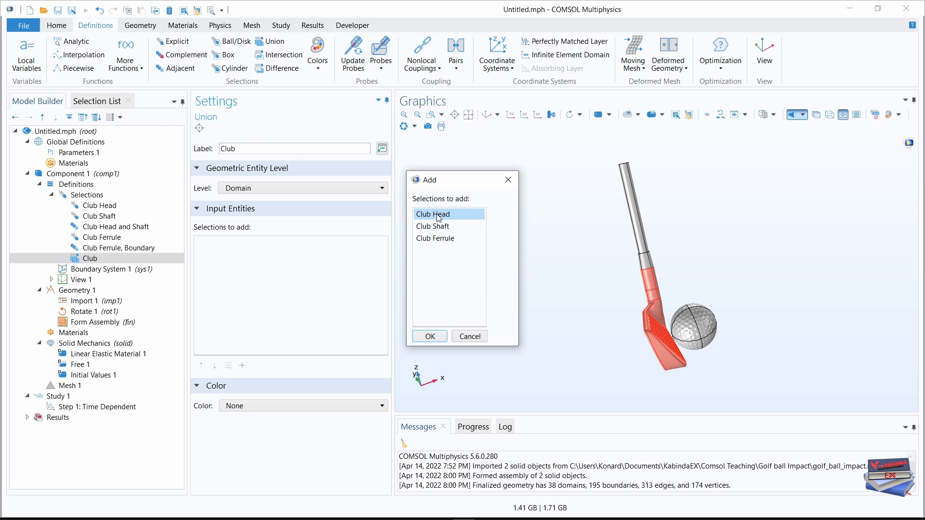
left_click(432, 239, "shift")
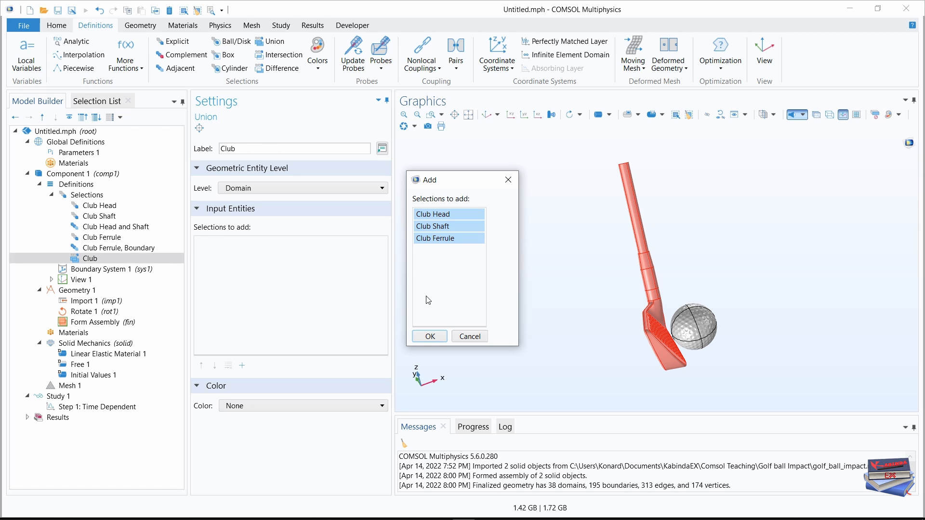
left_click(427, 336)
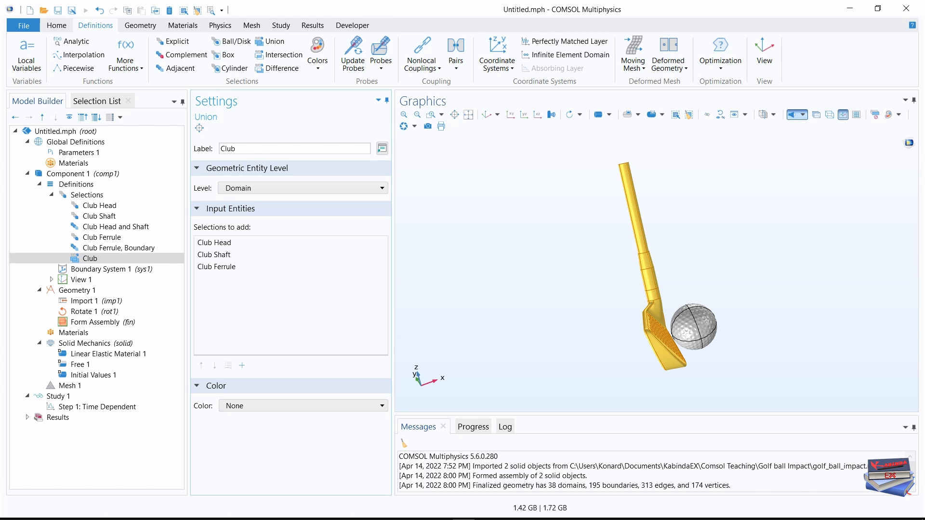
Create a new Explicit selection under the component definitions and label it Golf Ball.
left_click(171, 43)
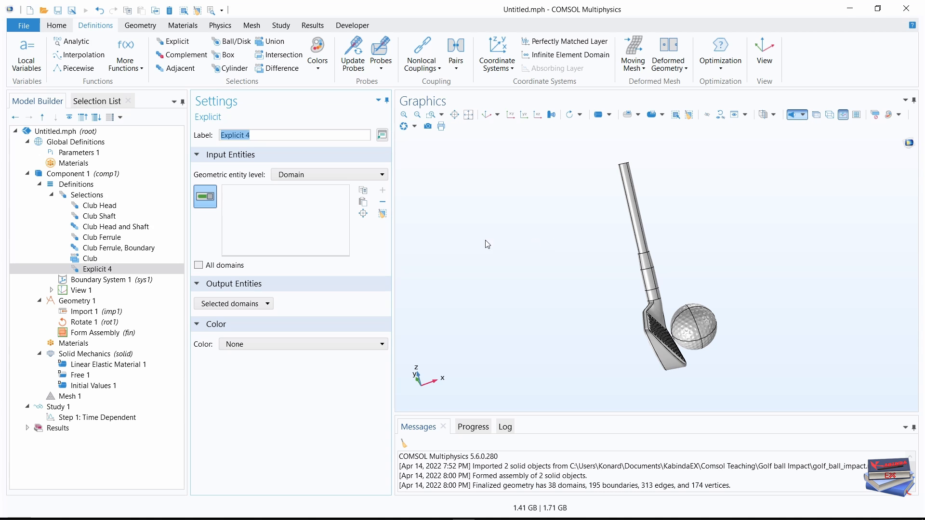
left_click_drag(263, 135, 211, 135)
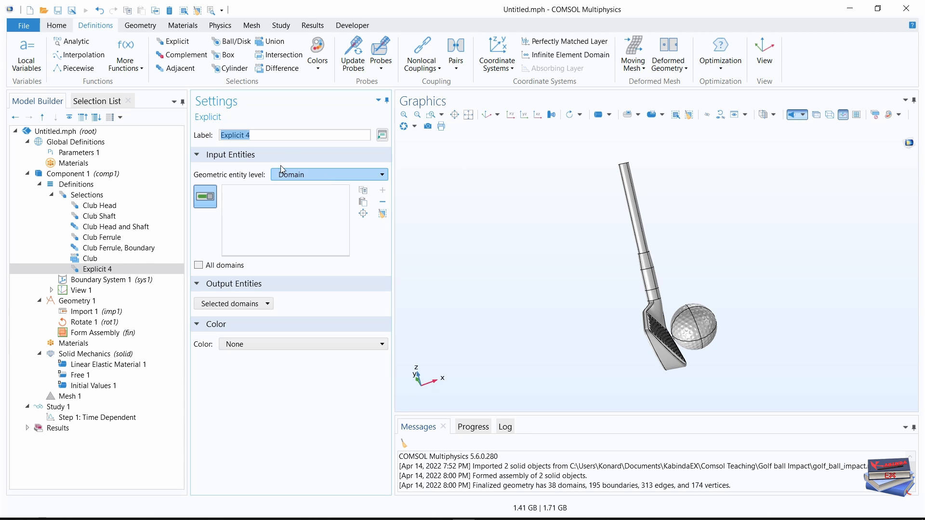
type("Go")
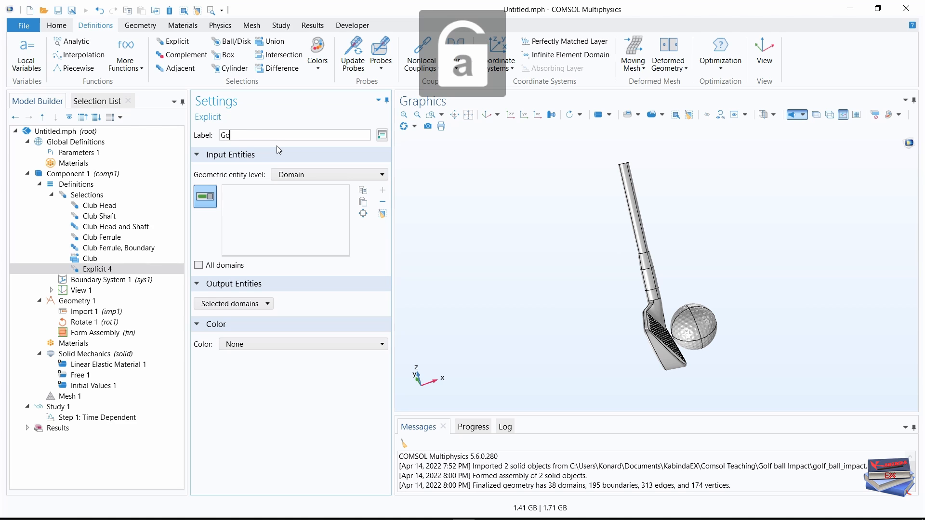
type("lf Ball")
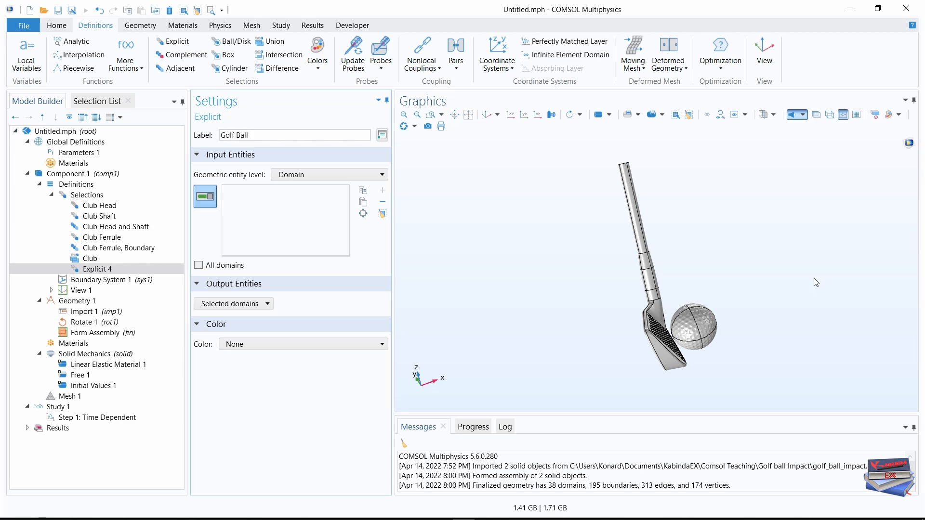
Add domains 15 through 38 to the Golf Ball selection.
left_click(91, 102)
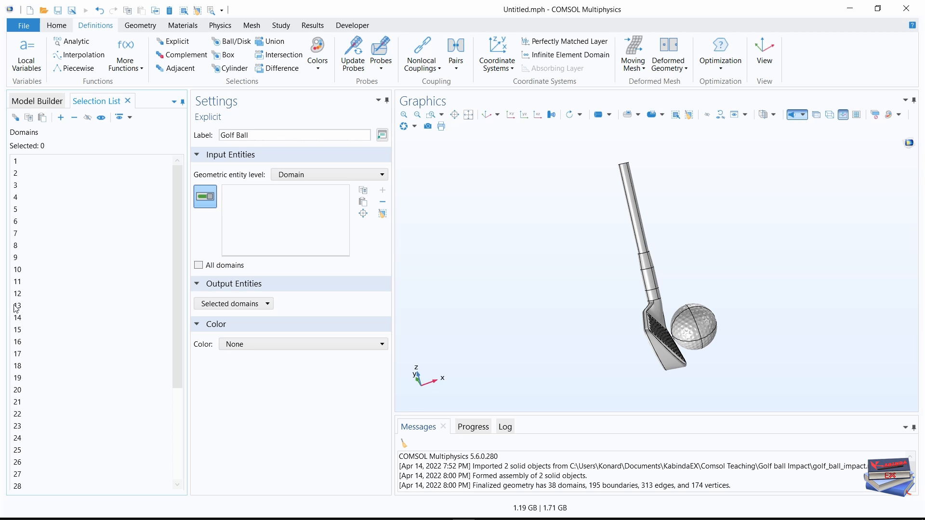
left_click(54, 327)
scroll(57, 325, "down", 4)
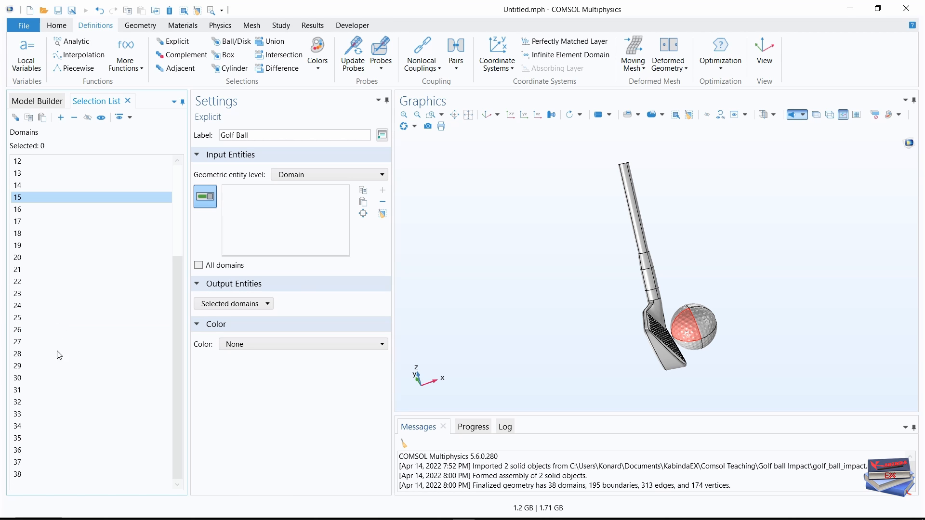
left_click(42, 472, "shift")
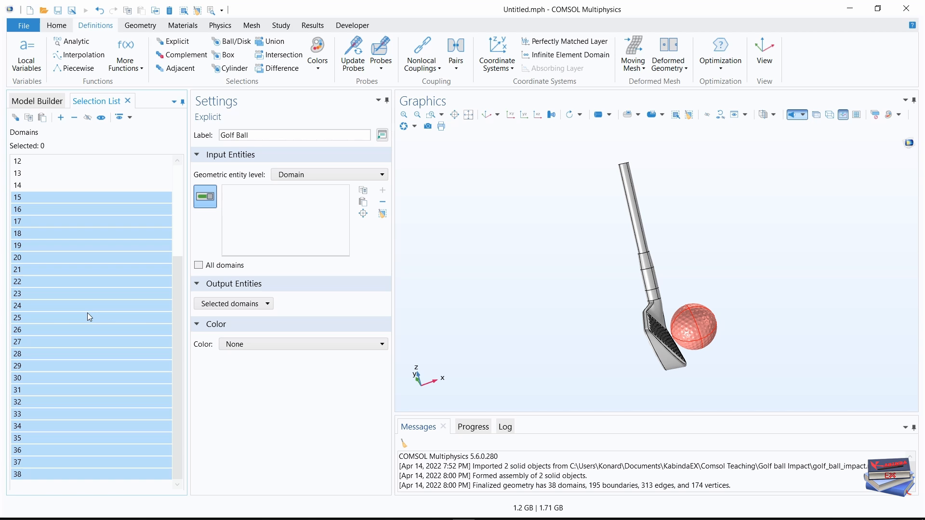
left_click(58, 117)
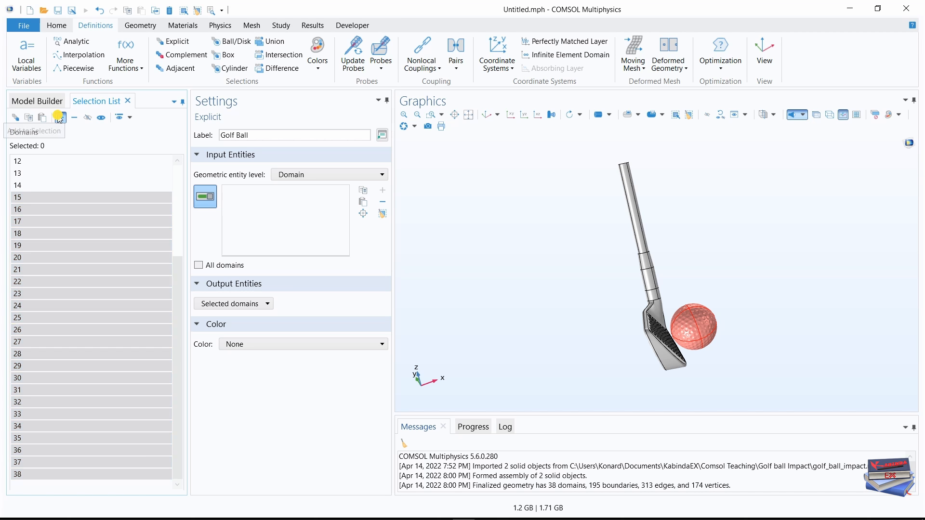
left_click(54, 101)
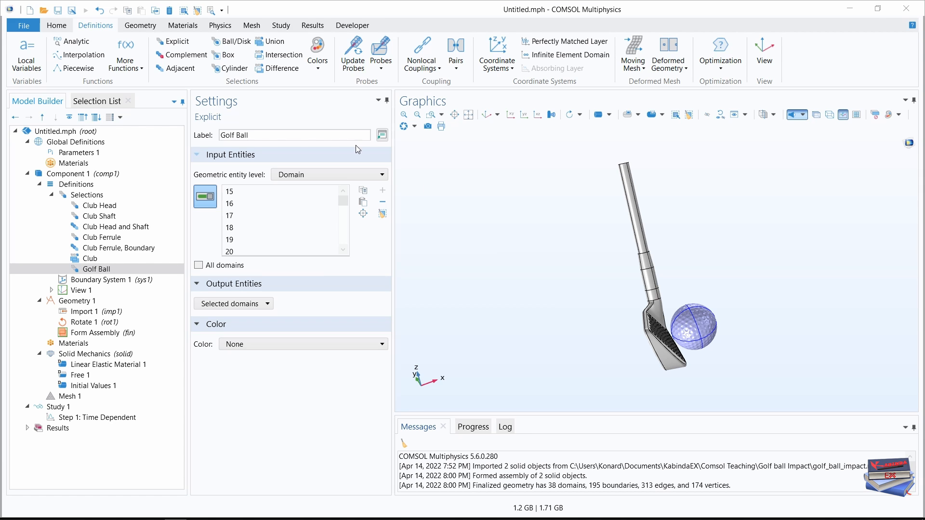
Create another Explicit selection under the component definitions and label it Cover.
left_click(178, 44)
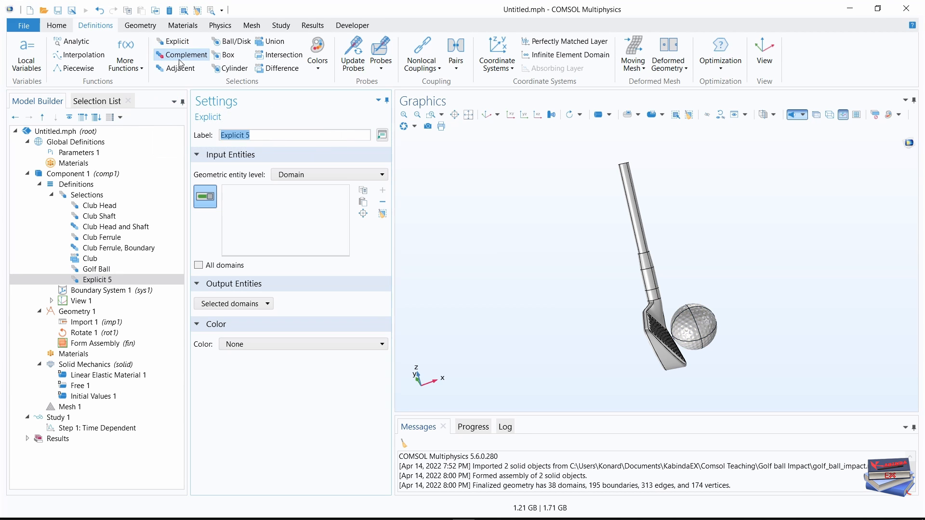
triple_click(246, 136)
type("Cover")
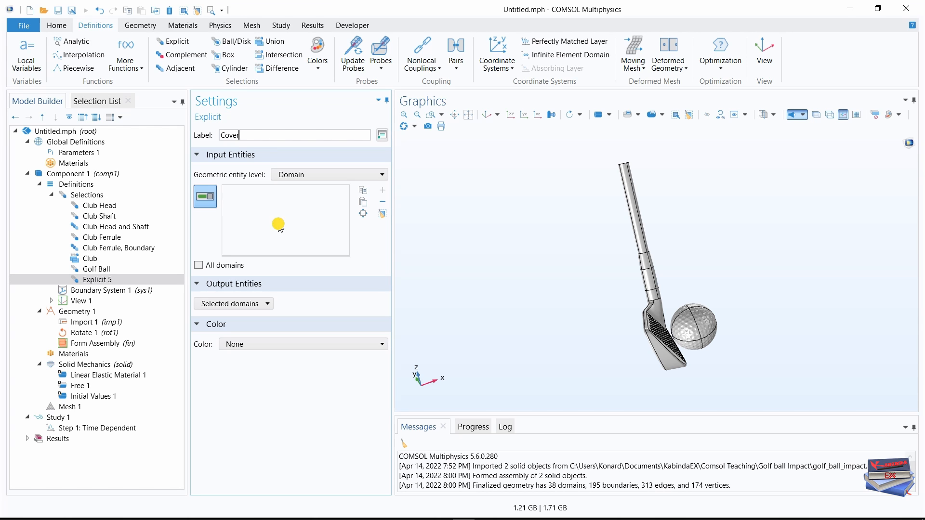
Mark domains 15 to 18, 27 and 28 of the ball for the Cover selection.
left_click(97, 101)
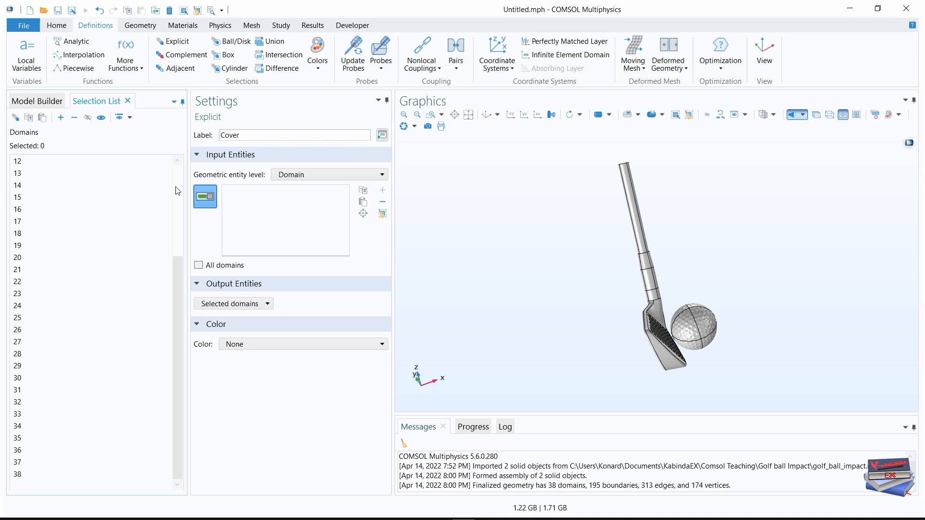
left_click(18, 200)
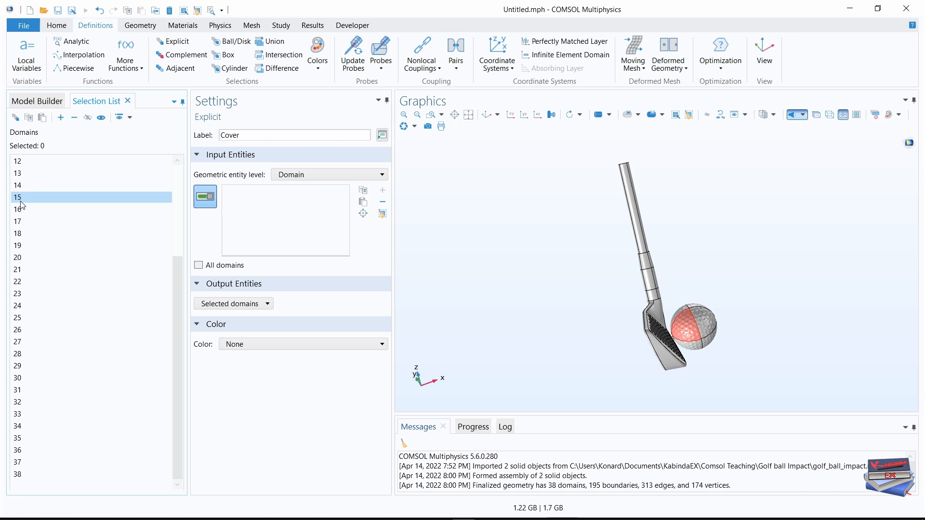
left_click(22, 234, "shift")
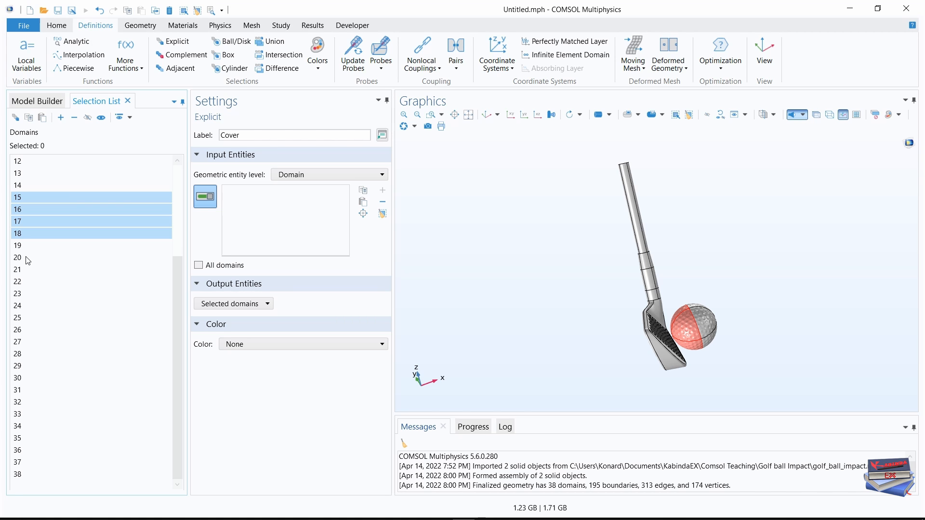
left_click(25, 345, "ctrl")
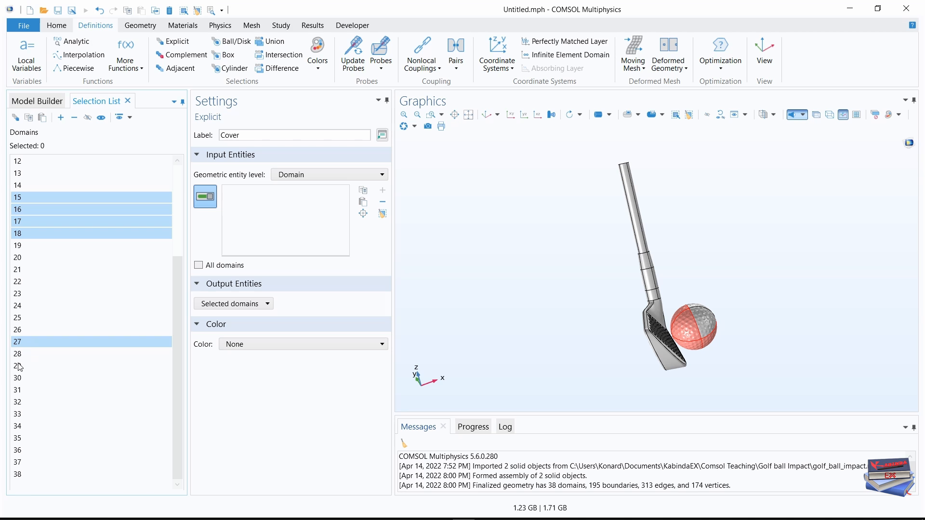
left_click(23, 356, "ctrl")
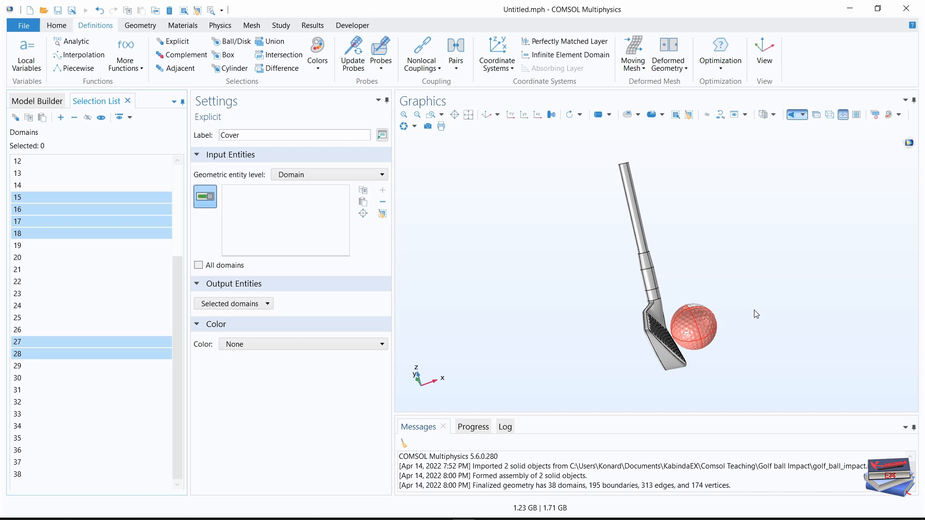
left_click_drag(752, 312, 686, 332)
left_click_drag(644, 348, 615, 361)
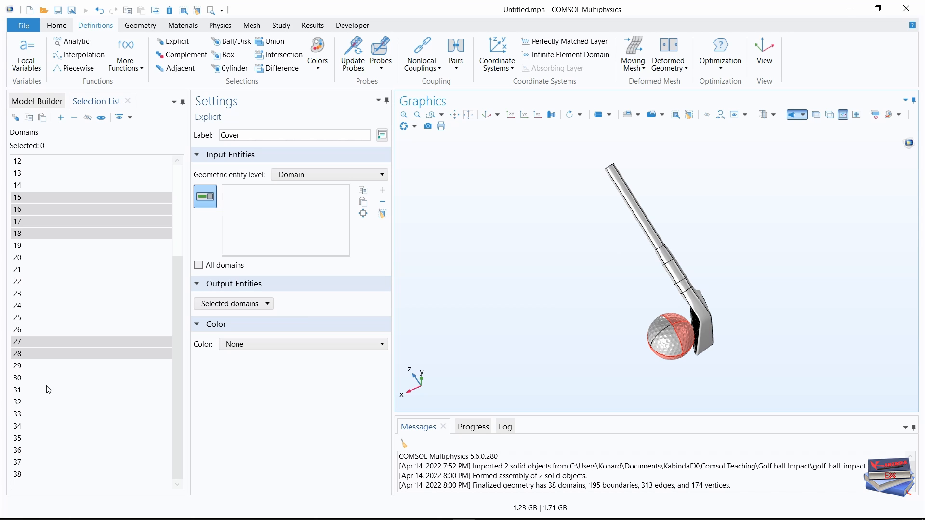
left_click(19, 426, "ctrl")
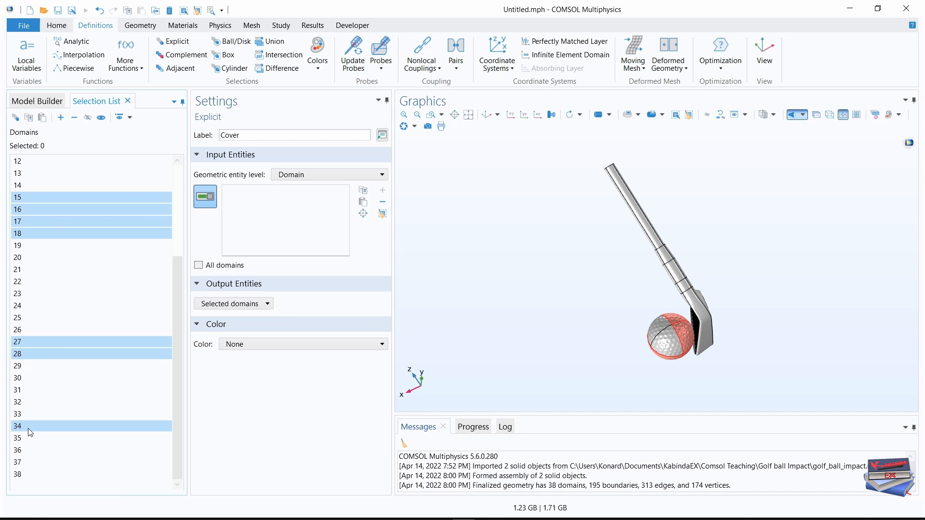
left_click(19, 463, "ctrl")
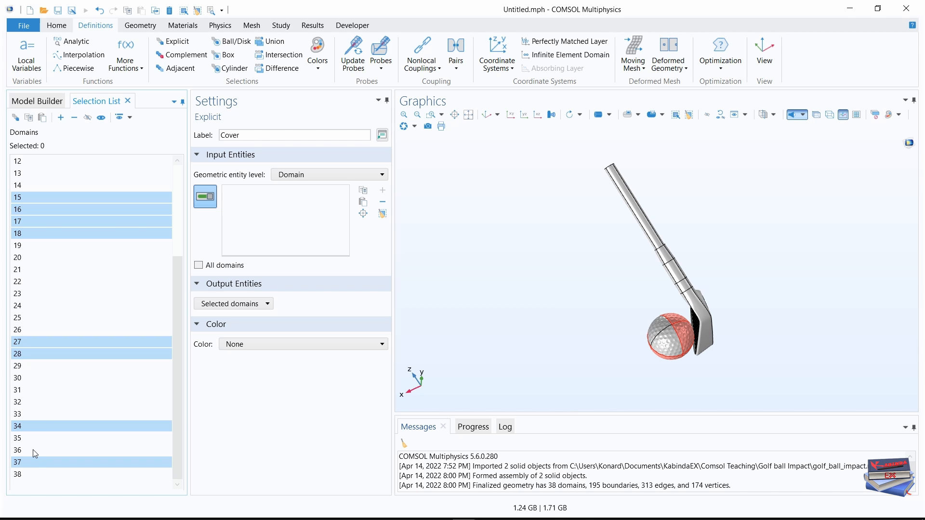
left_click(29, 462, "ctrl")
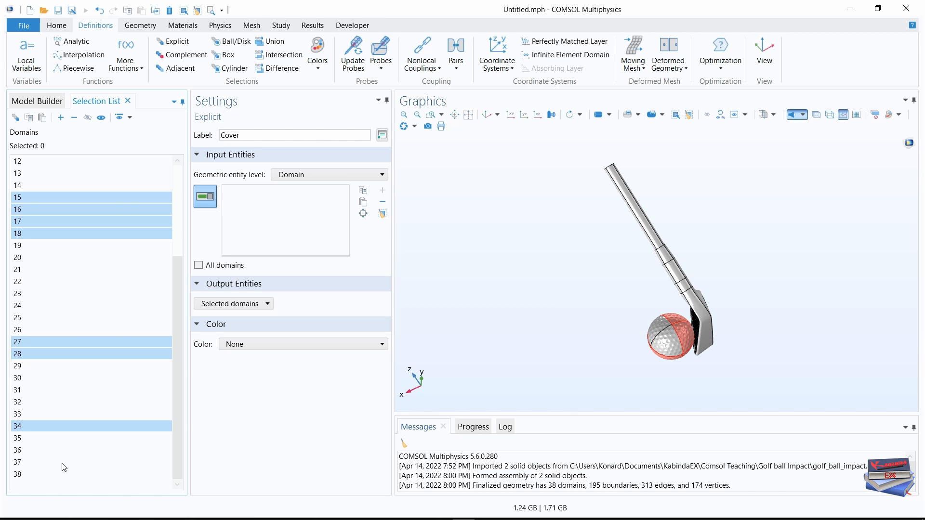
left_click(28, 425, "ctrl")
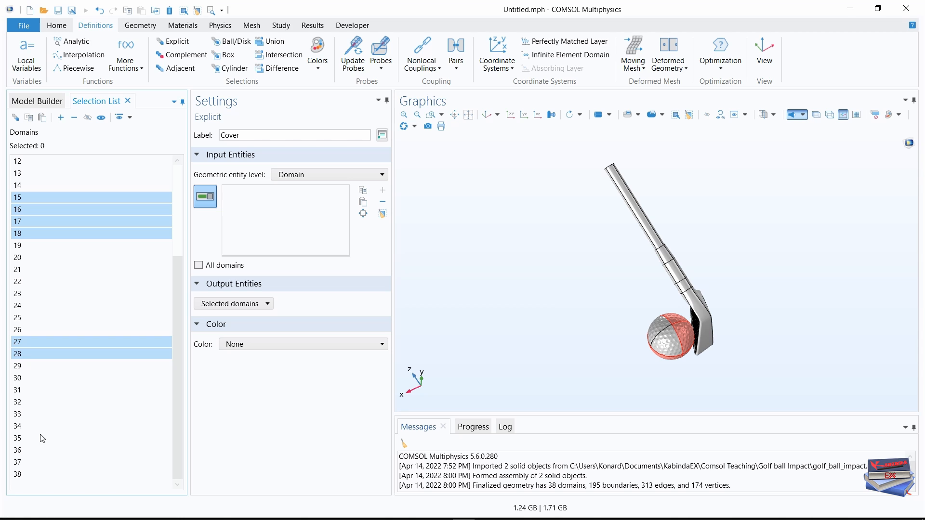
Mark domains 33 and 38 as well and add all the marked domains to the Cover selection.
left_click(19, 414, "ctrl")
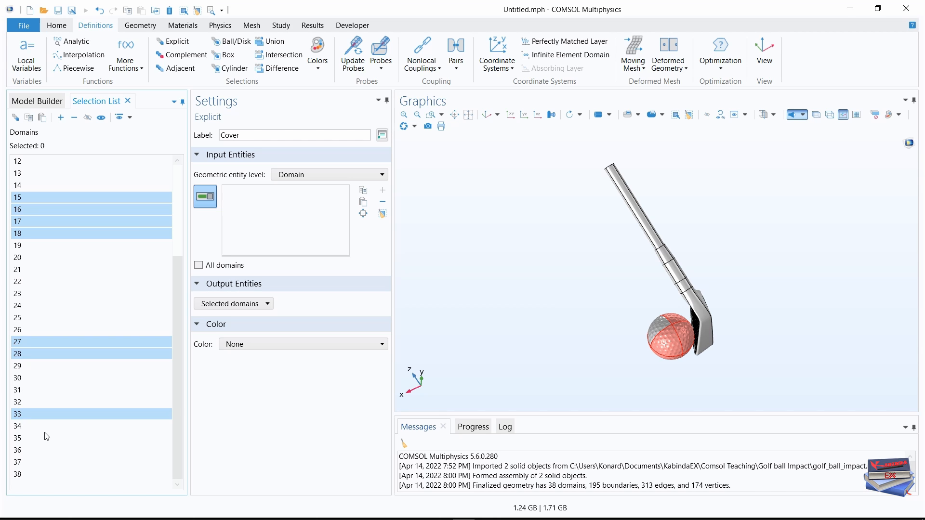
left_click(22, 474, "ctrl")
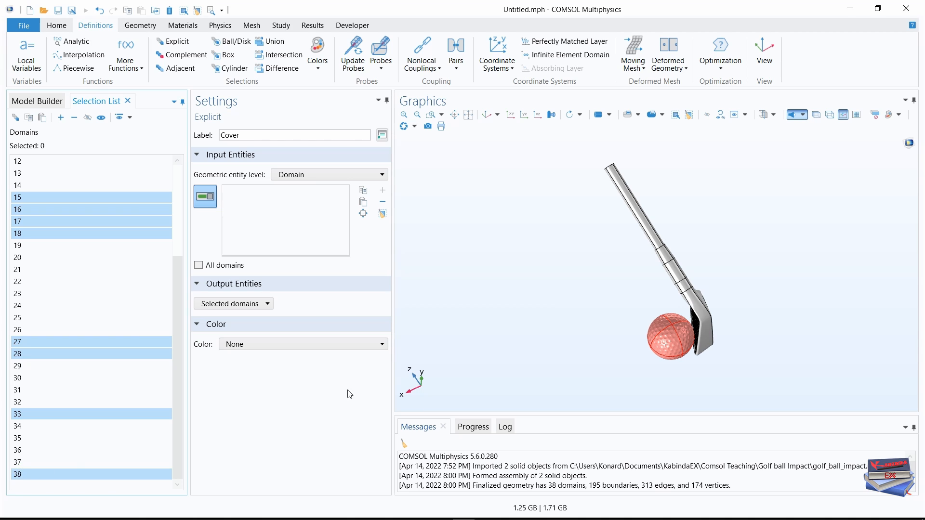
left_click(61, 118)
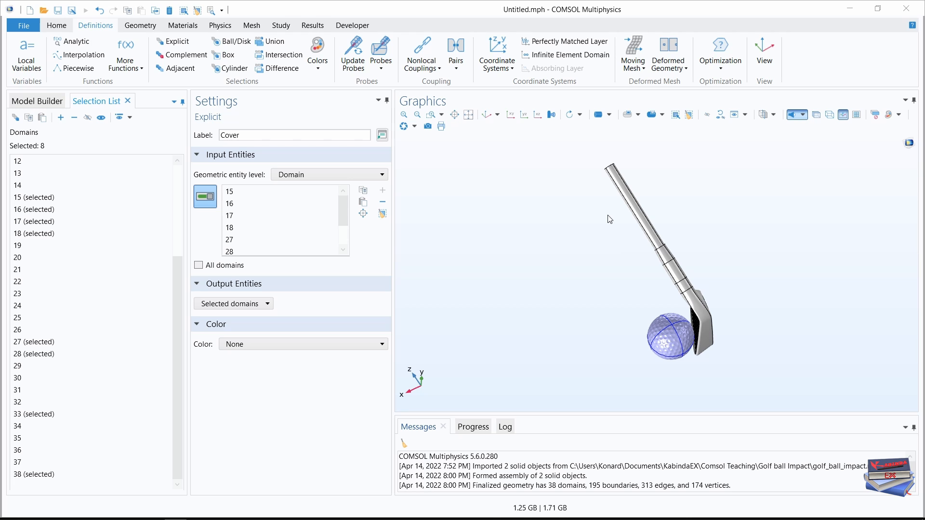
Create another Explicit selection under the component definitions and label it Mantle.
left_click(179, 42)
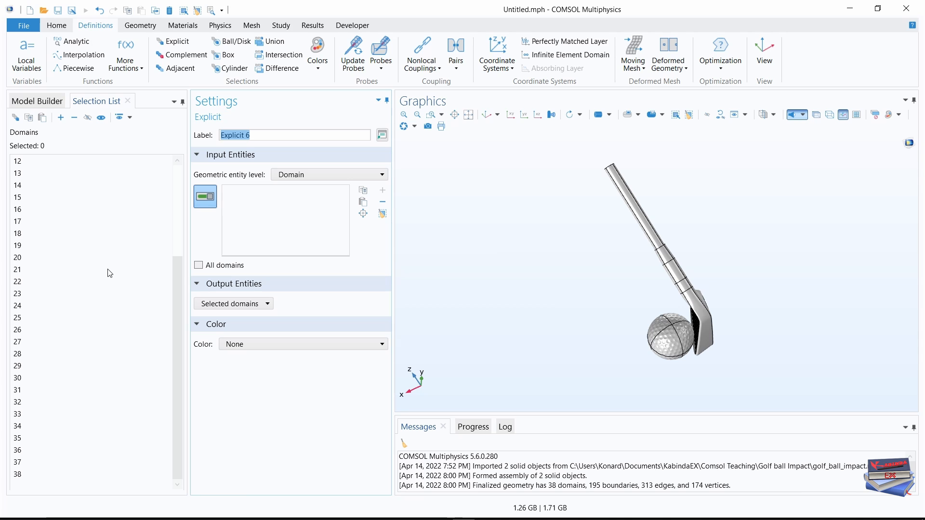
left_click_drag(268, 136, 212, 136)
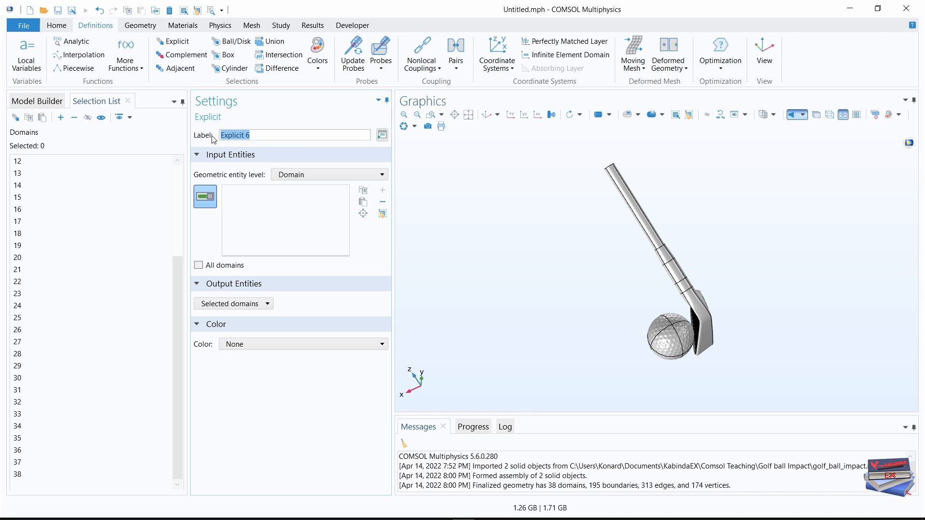
type("m")
key("BackSpace")
type("M")
key("Caps_Lock")
type("antle")
Mark domains 19 to 22, 29, 30, 34 and 37 of the ball for the Mantle selection.
left_click(18, 245)
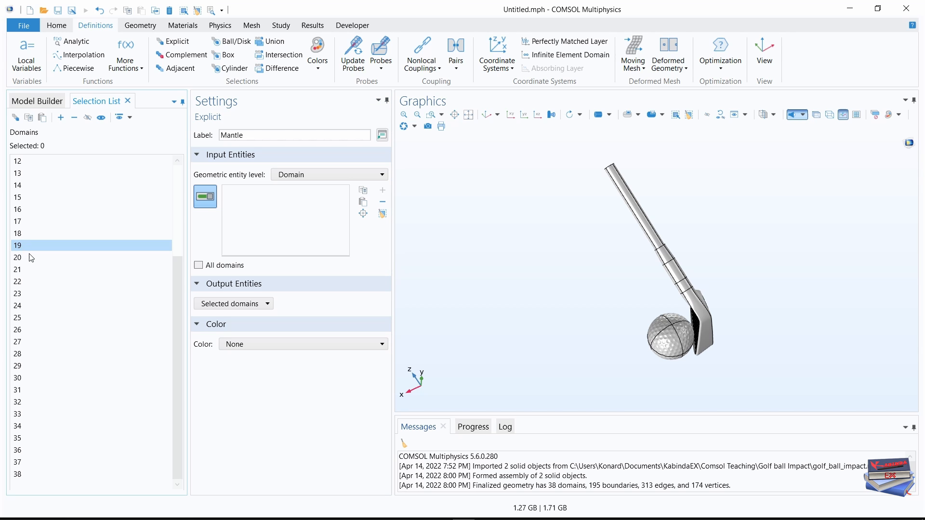
left_click(20, 283, "shift")
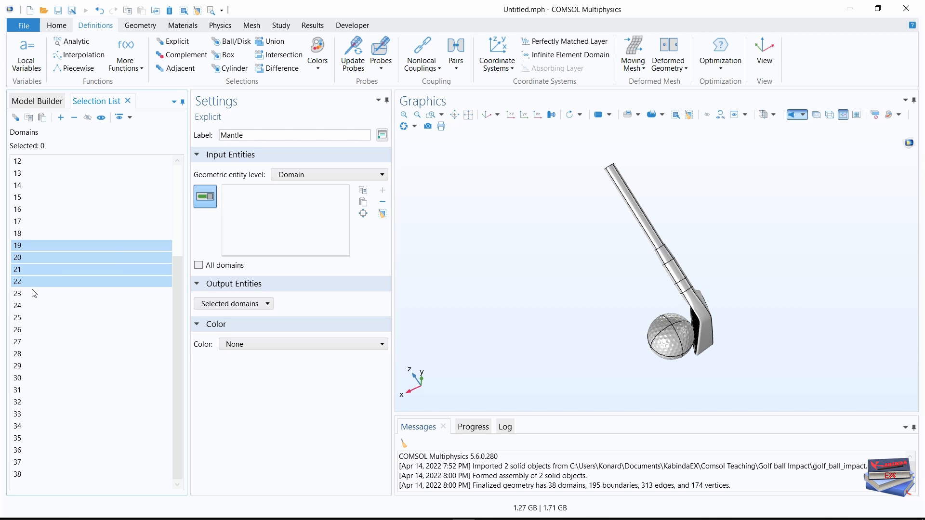
left_click(20, 367, "ctrl")
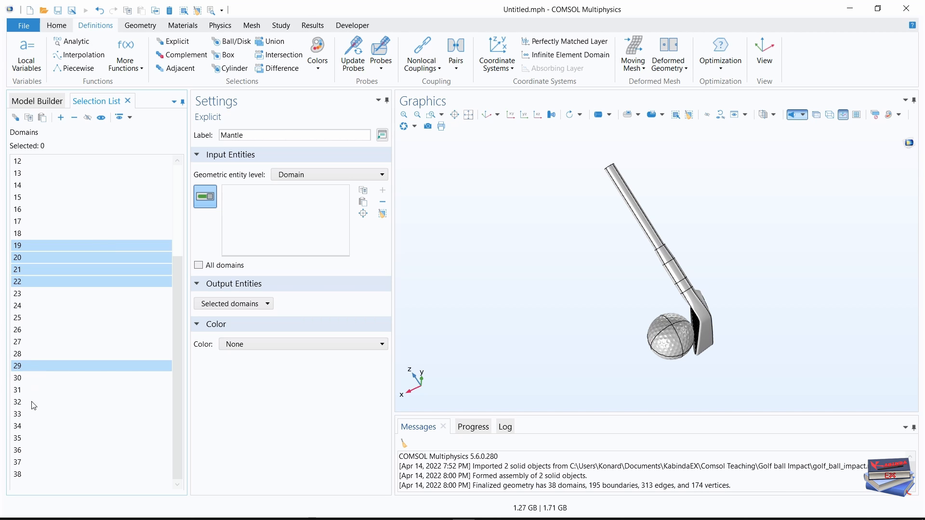
left_click(23, 380, "ctrl")
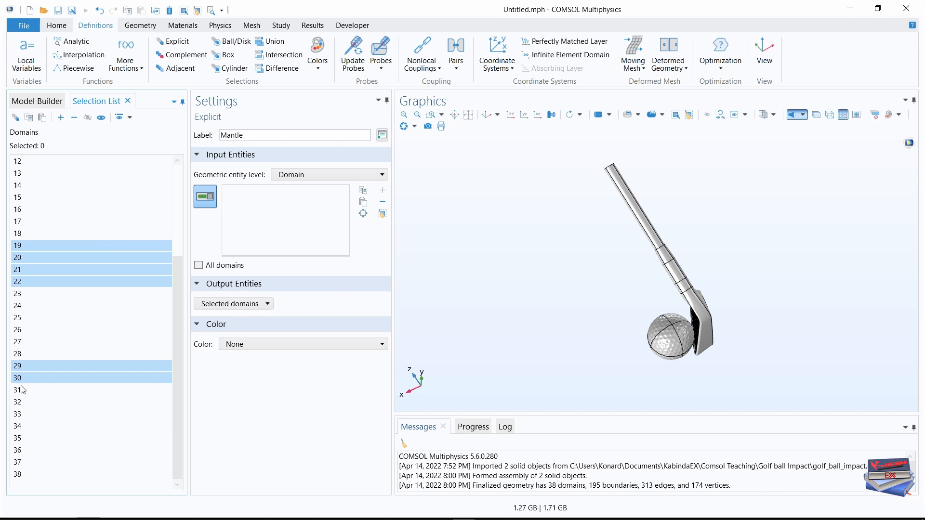
left_click(20, 427, "ctrl")
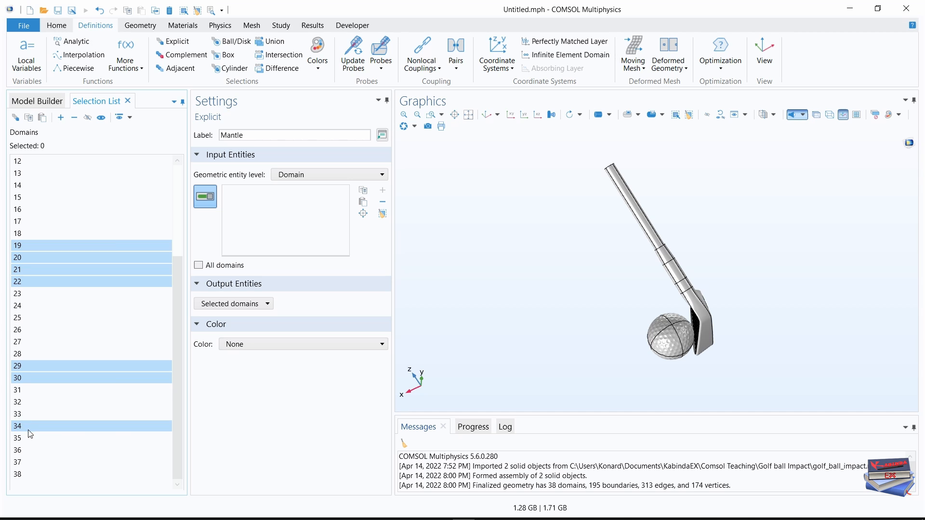
left_click(22, 463, "ctrl")
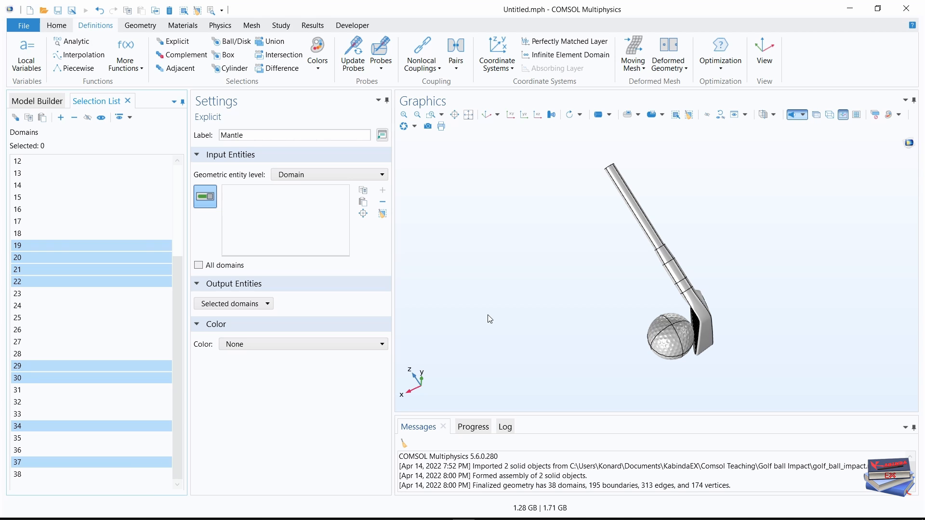
Turn on transparency in the graphics view and add the marked ball domains to the Mantle selection.
left_click(816, 115)
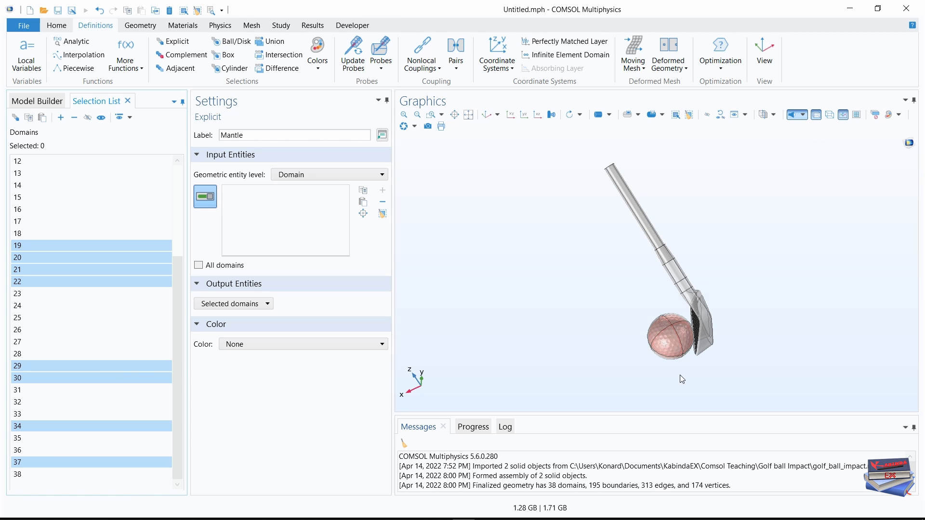
left_click(701, 381)
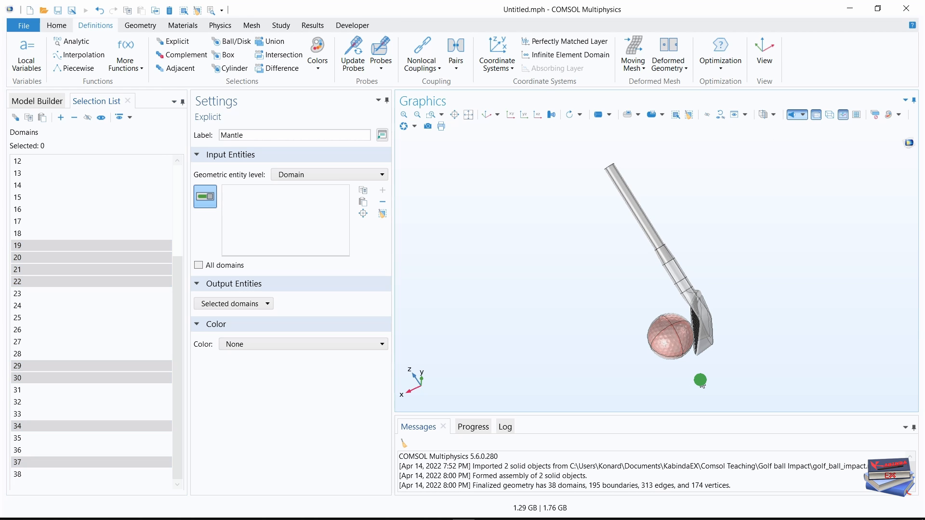
middle_click_drag(700, 381, 679, 287)
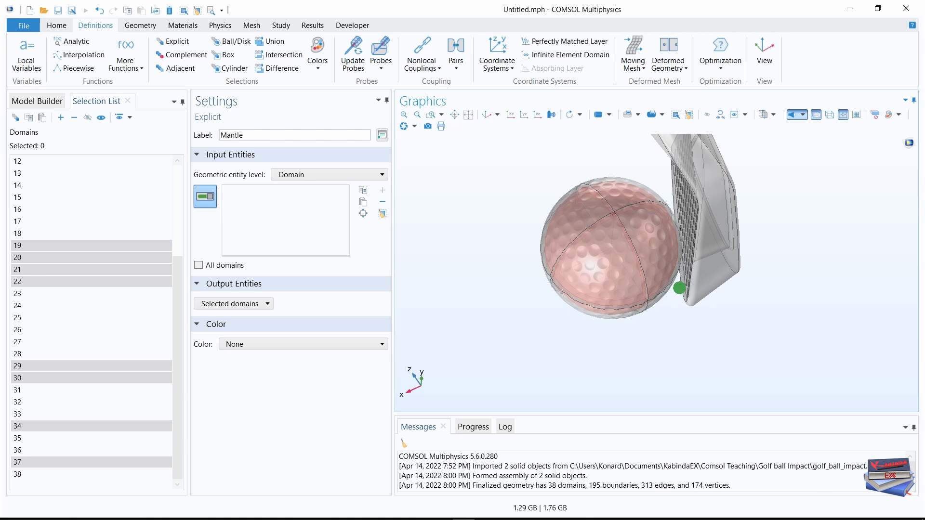
mouse_move(624, 330)
left_mouse_down()
mouse_move(650, 298)
mouse_move(642, 291)
mouse_move(580, 298)
mouse_move(582, 307)
mouse_move(617, 308)
mouse_move(629, 286)
mouse_move(593, 302)
mouse_move(627, 304)
left_mouse_up()
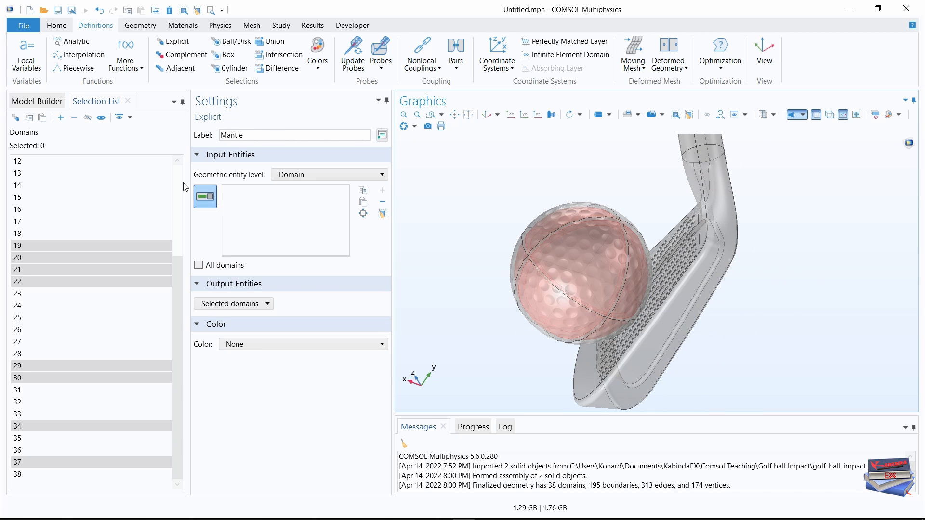
left_click(61, 121)
left_click(21, 102)
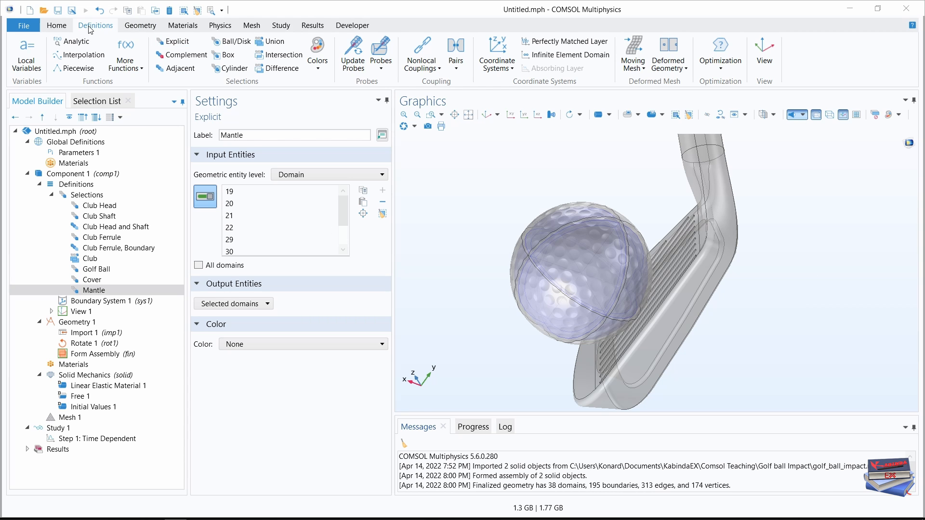
Create a Difference selection under the component definitions and label it Inner Core.
left_click(276, 68)
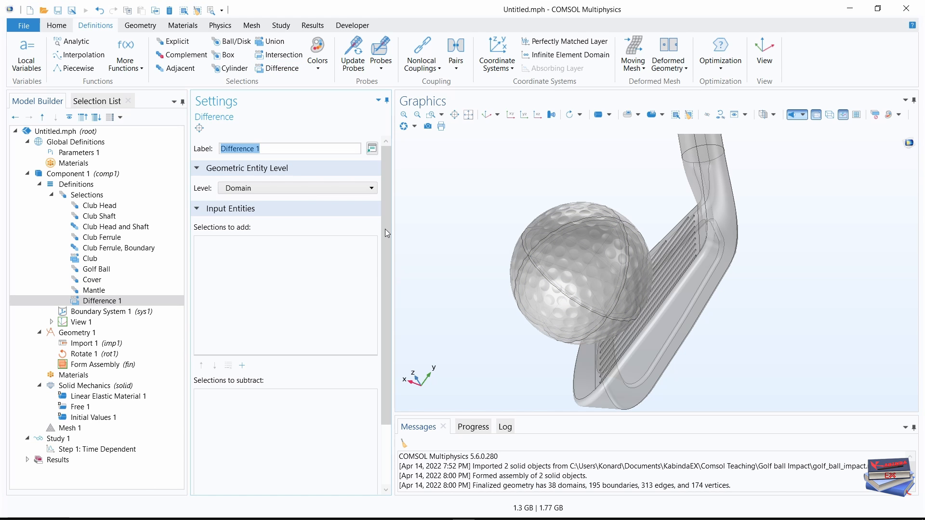
mouse_move(385, 229)
left_mouse_down()
mouse_move(389, 306)
mouse_move(388, 212)
left_mouse_up()
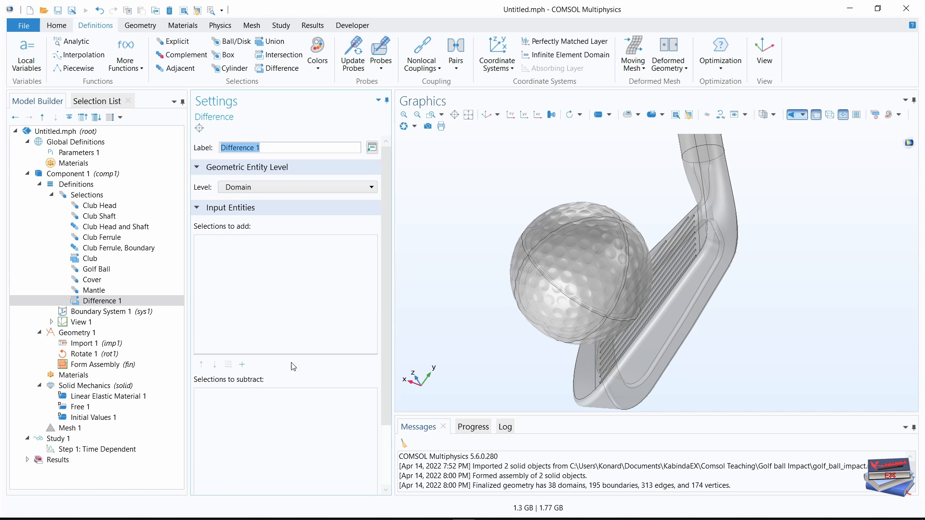
left_click_drag(384, 279, 384, 272)
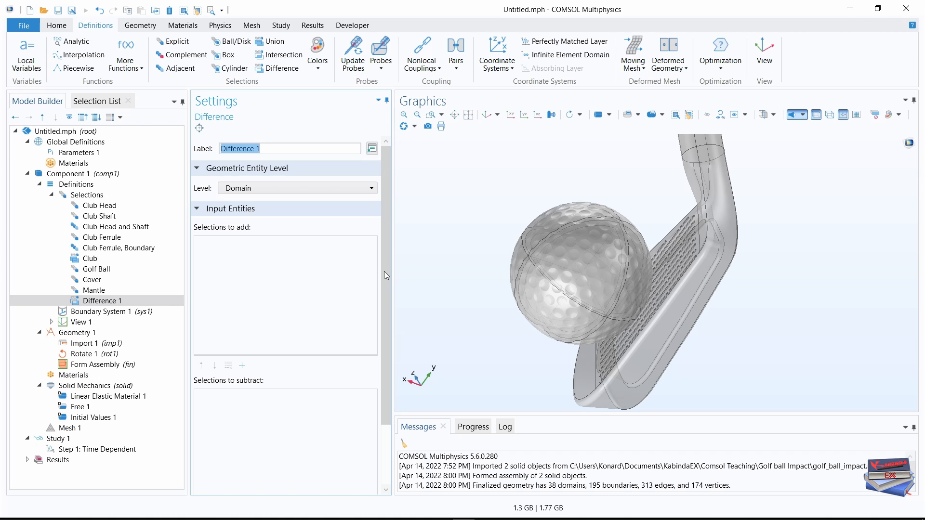
left_click(269, 148)
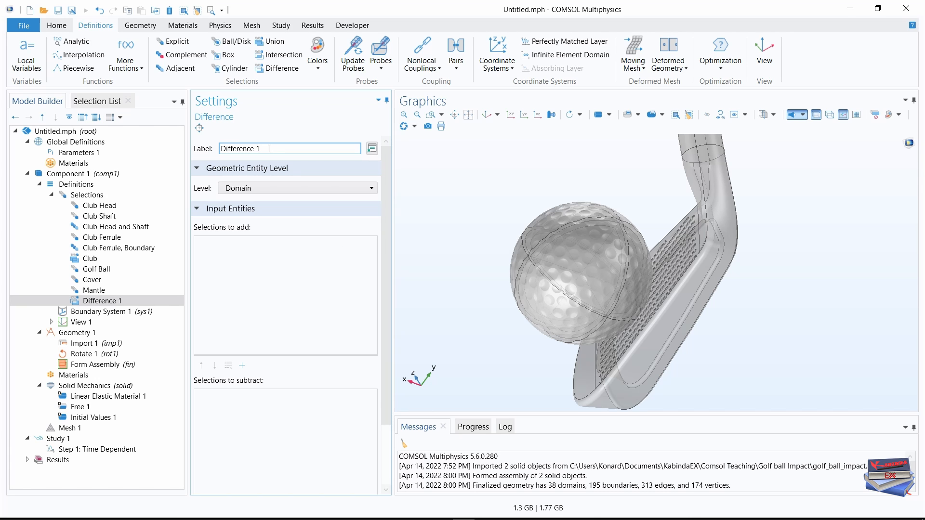
left_click_drag(258, 149, 206, 154)
type("I")
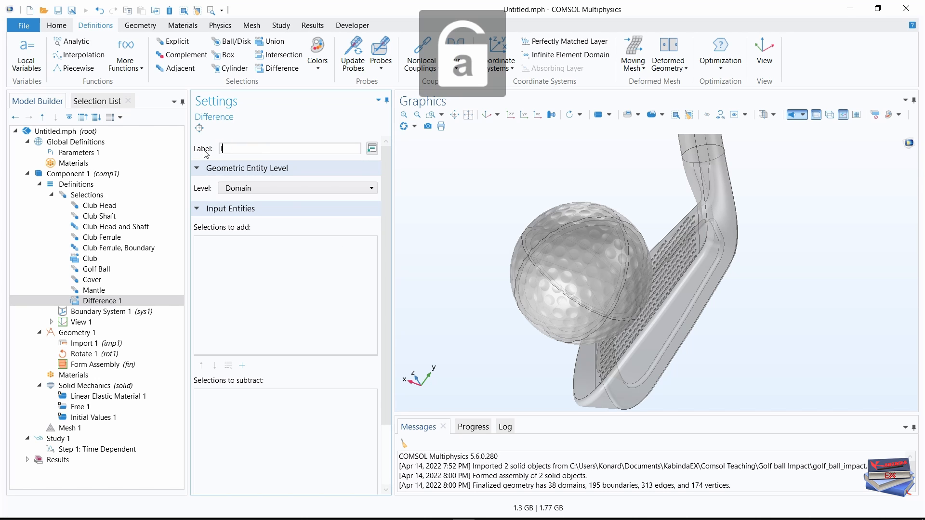
type("nner Core")
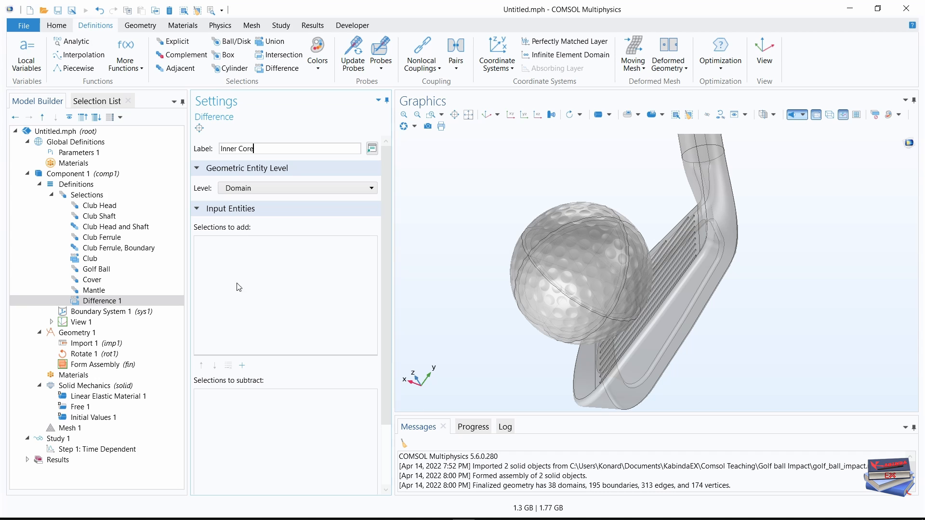
Define the Inner Core selection by adding Golf Ball and subtracting Cover and Mantle.
left_click(242, 366)
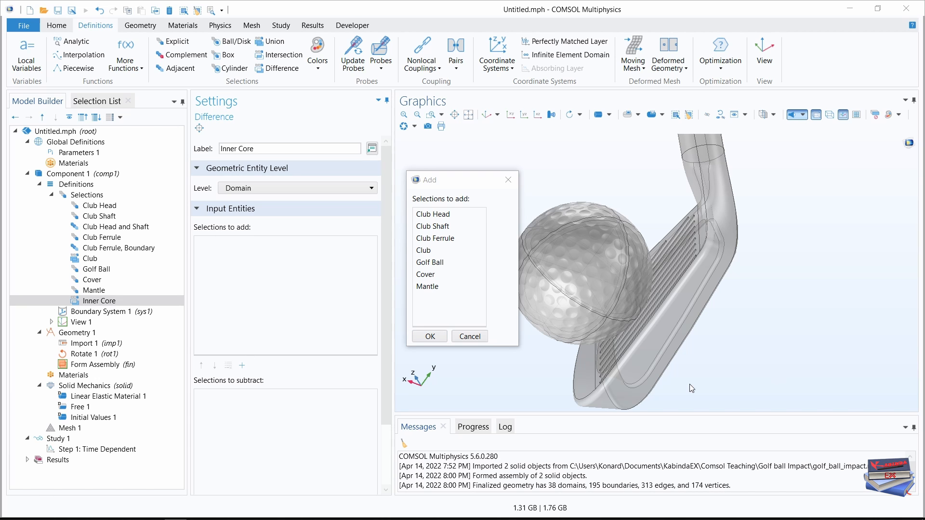
left_click(428, 262)
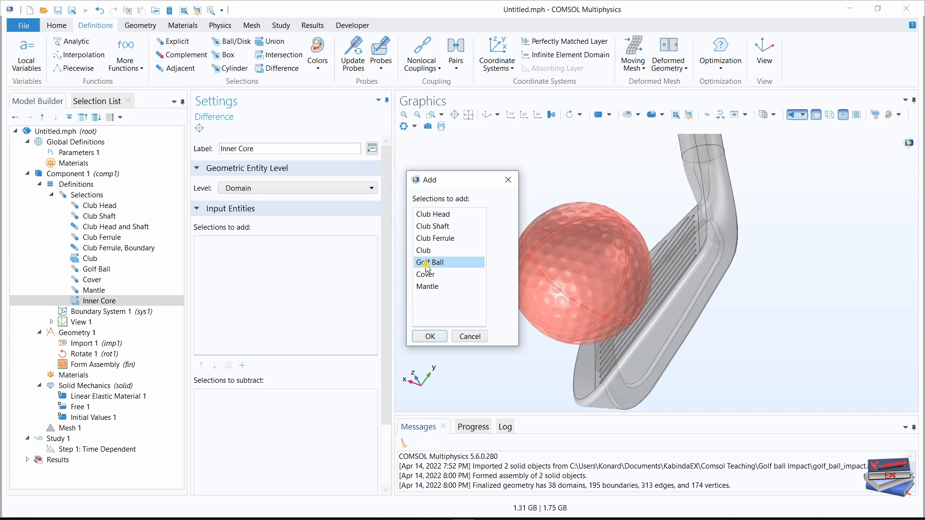
left_click(430, 336)
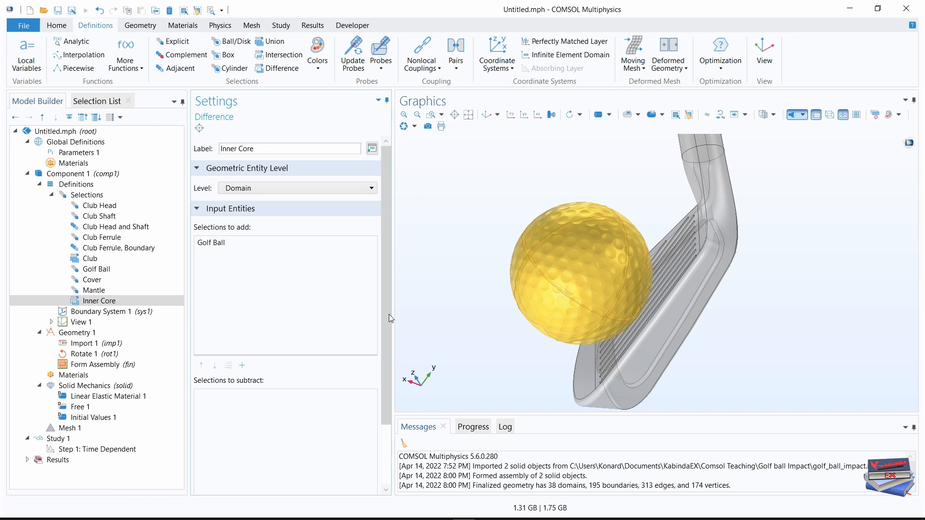
left_click_drag(389, 314, 369, 389)
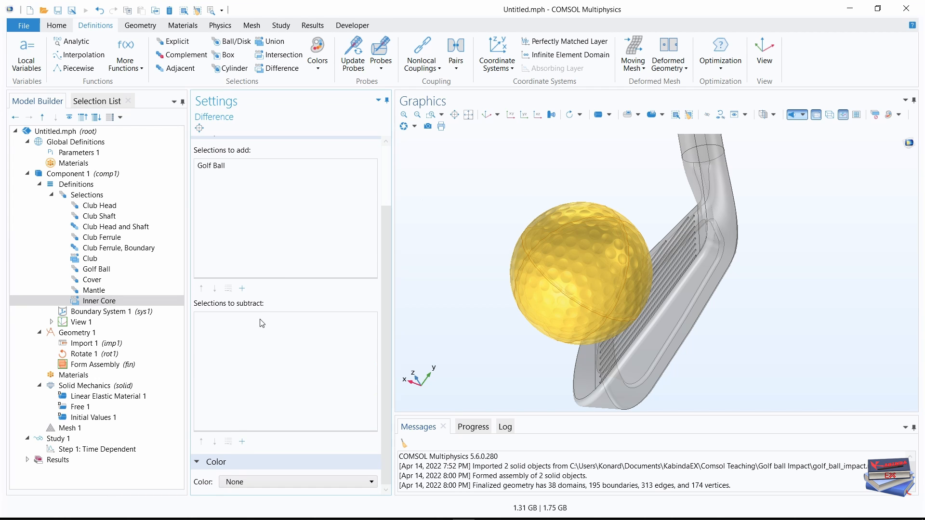
left_click(242, 443)
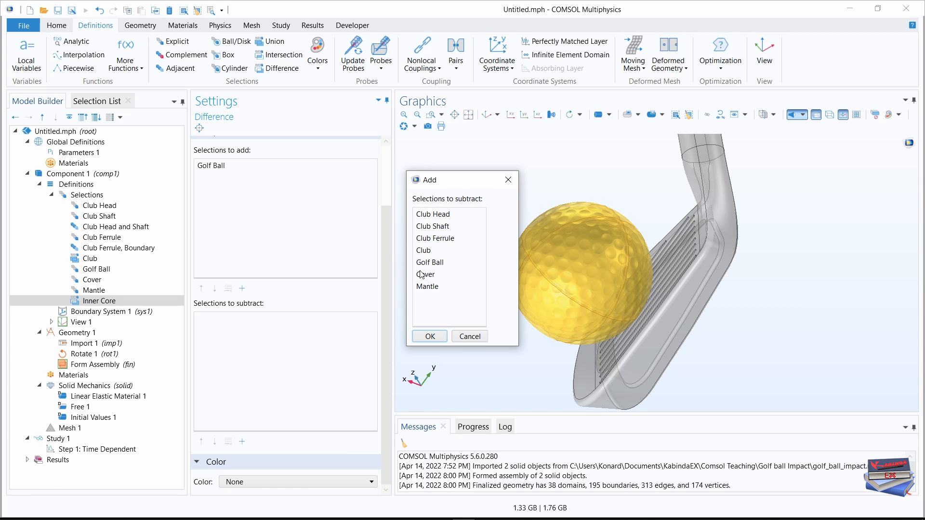
left_click(421, 274)
left_click(423, 289, "ctrl")
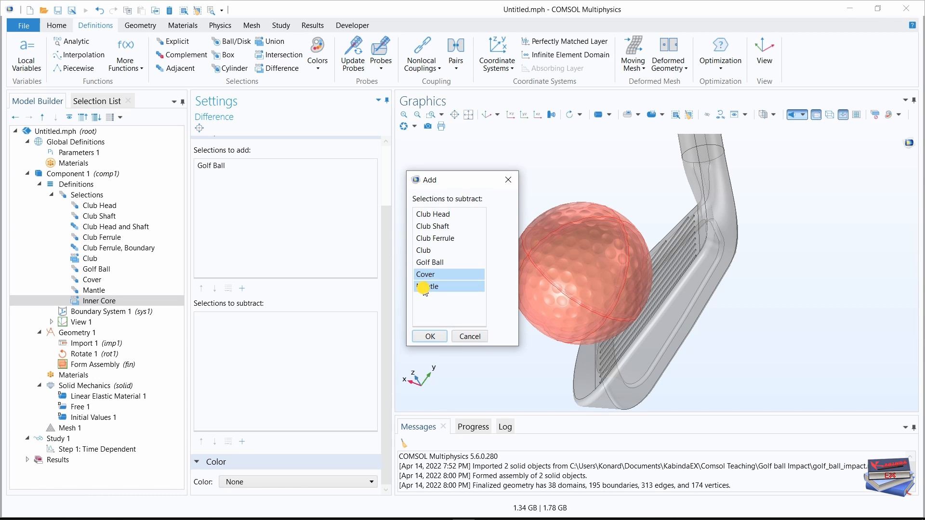
left_click(430, 336)
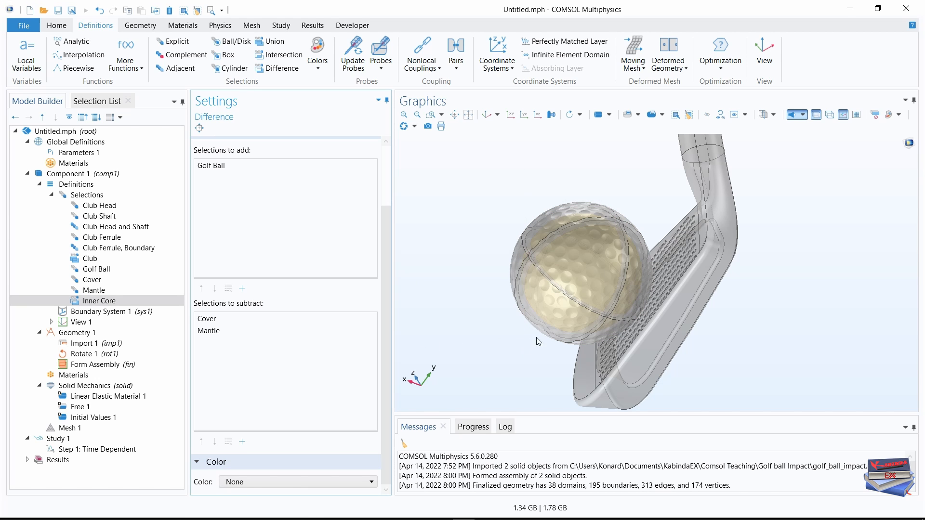
left_click_drag(509, 332, 515, 295)
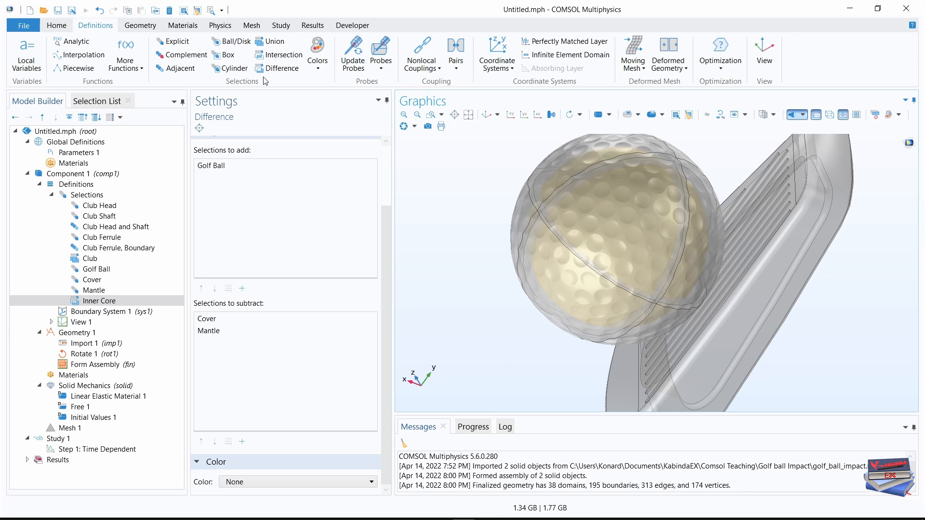
Create a Union selection under the component definitions and label it Core.
left_click(273, 43)
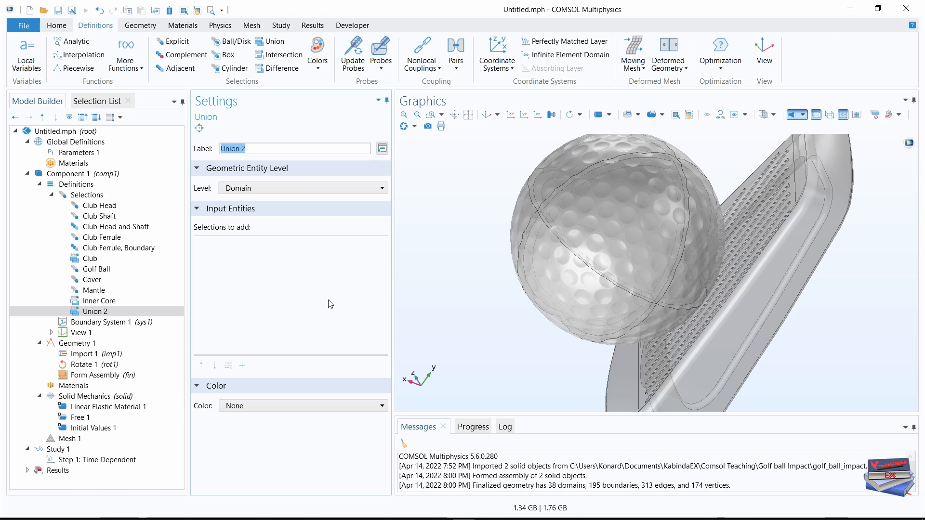
left_click_drag(261, 148, 198, 149)
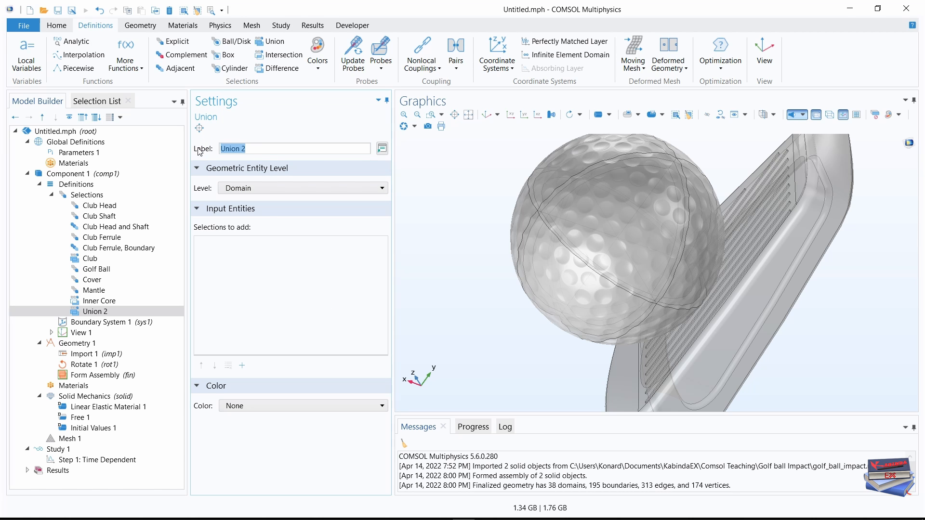
key("Caps_Lock")
type("C")
key("Caps_Lock")
type("ore")
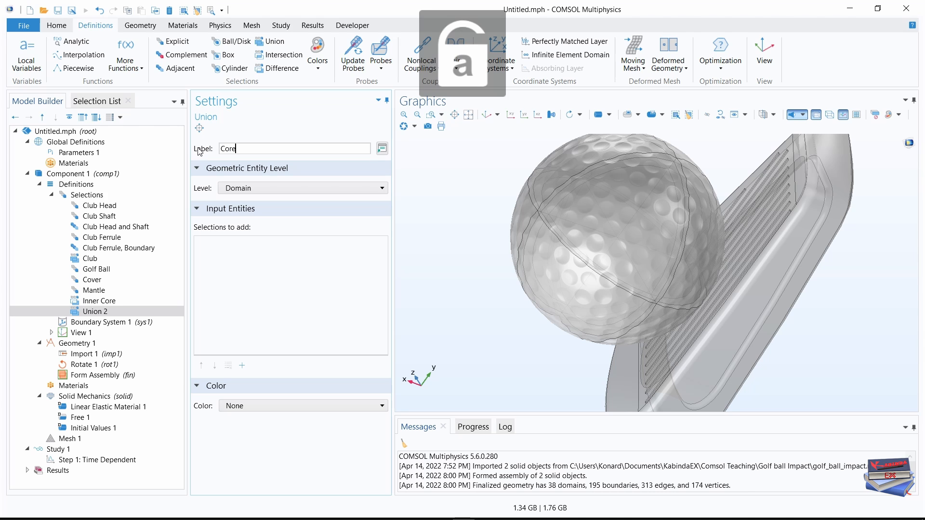
key("Return")
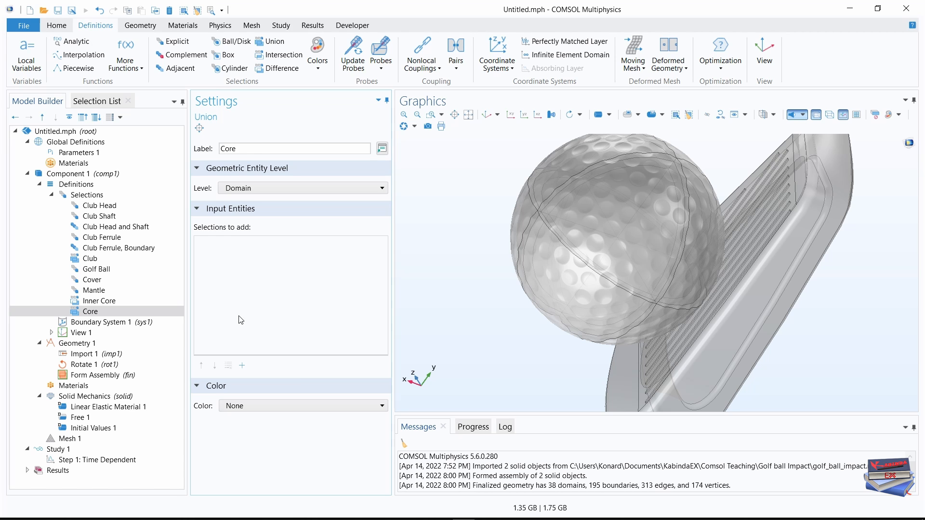
Add the Mantle and Inner Core selections to the Core union.
left_click(243, 366)
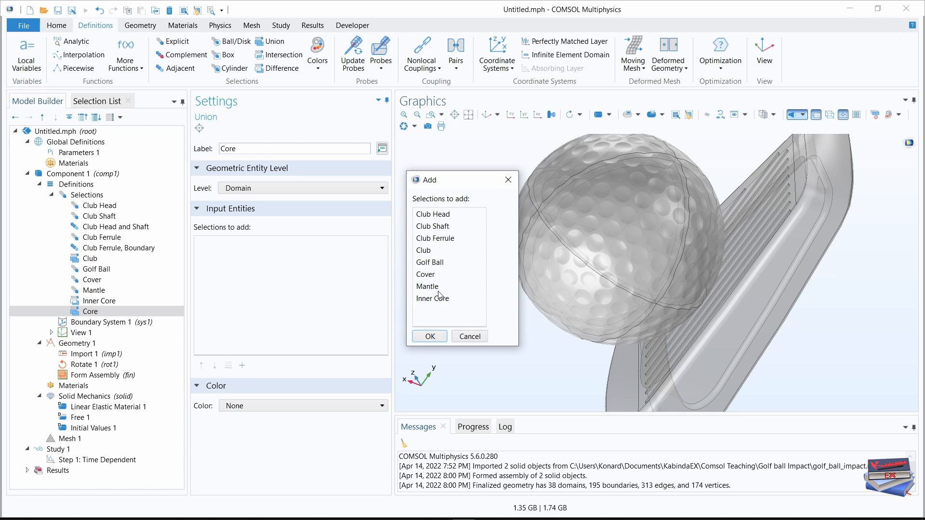
left_click(434, 287)
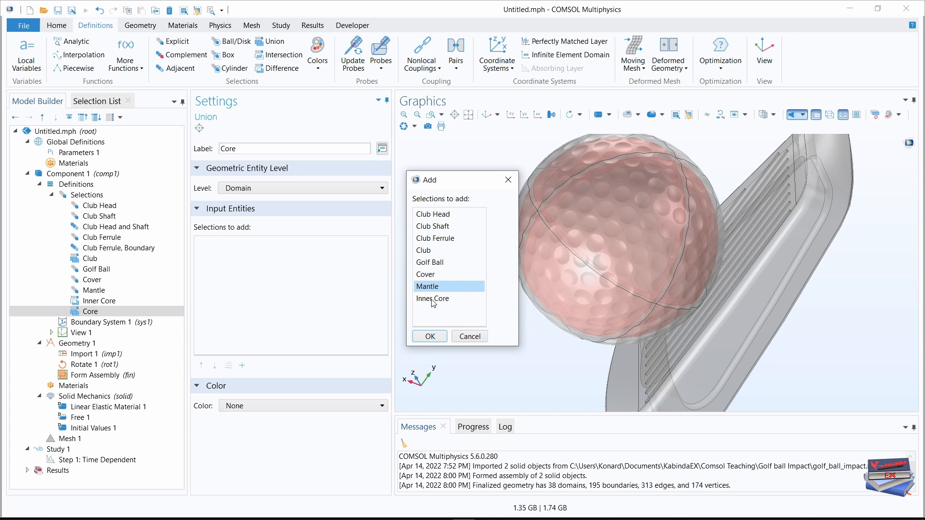
left_click(433, 299, "ctrl")
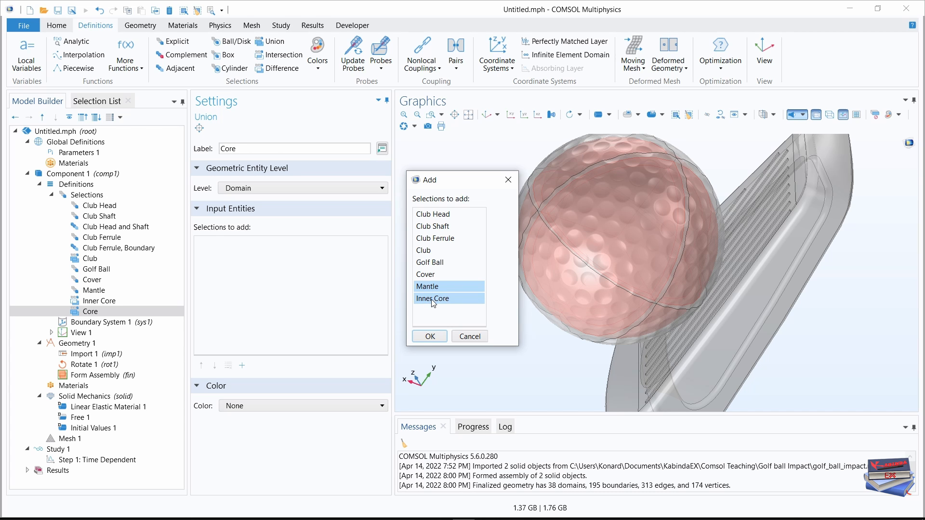
left_click(423, 337)
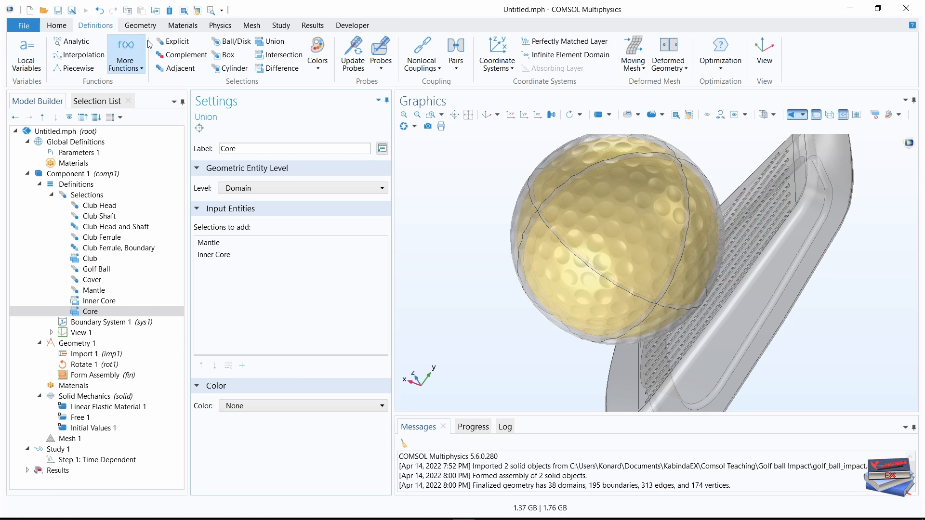
Create an Explicit selection labelled Club Face and set its geometric entity level to Boundary.
left_click(174, 42)
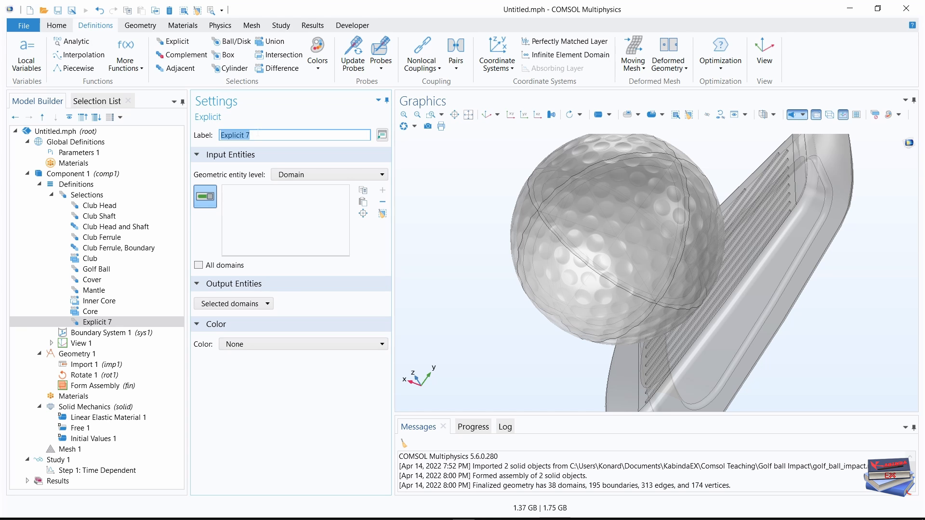
key("Caps_Lock")
type("C")
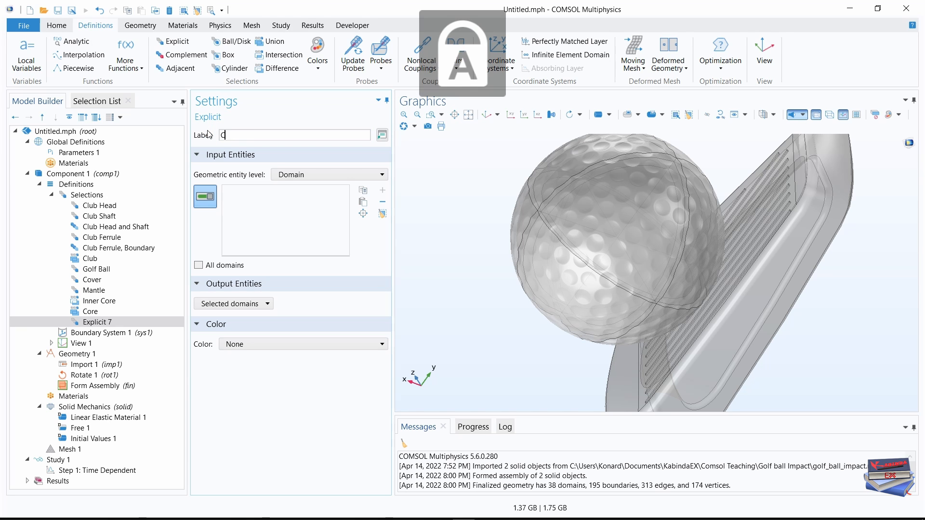
type("lub")
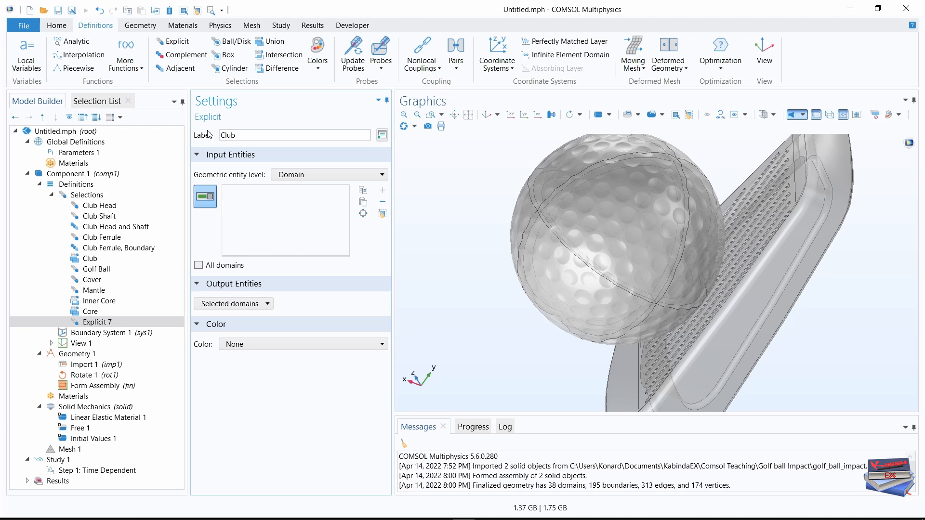
key("Caps_Lock")
type("Face")
left_click(320, 176)
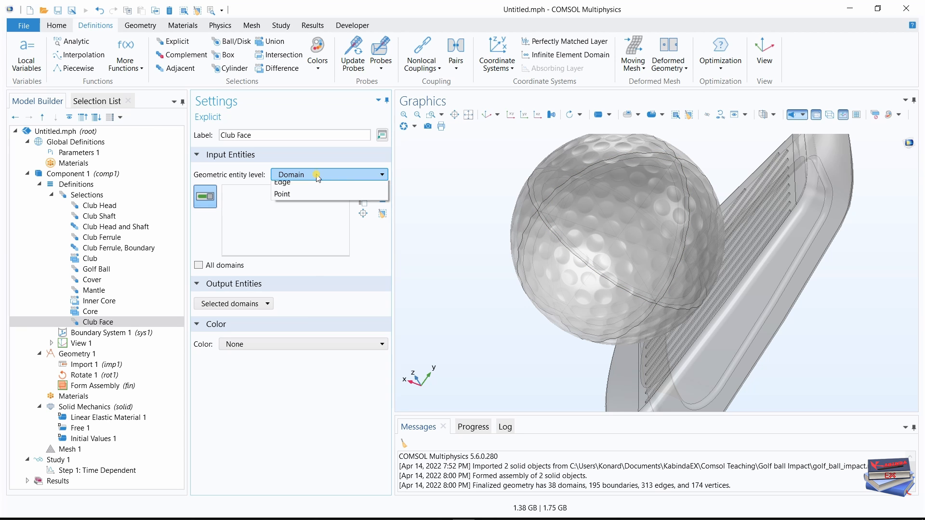
left_click(291, 198)
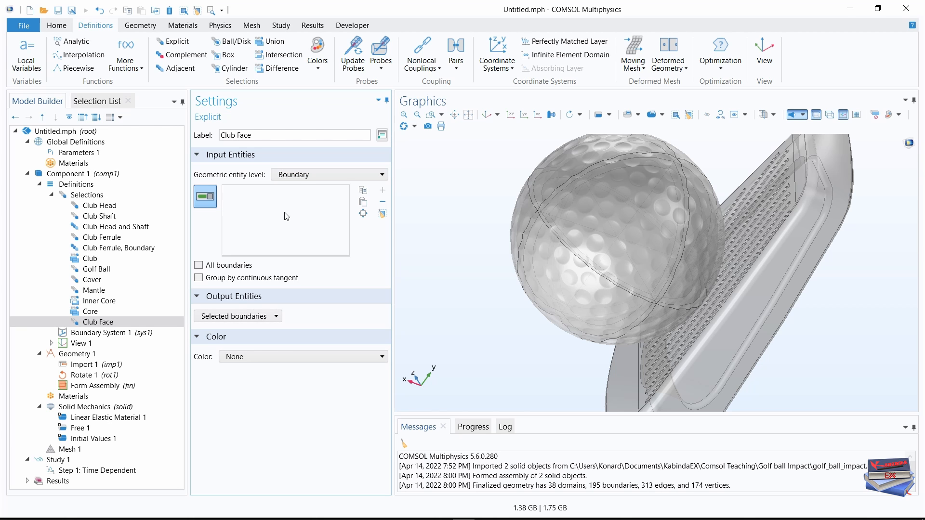
Add boundary 5, the grooved front surface of the club head, to the Club Face selection.
left_click(96, 104)
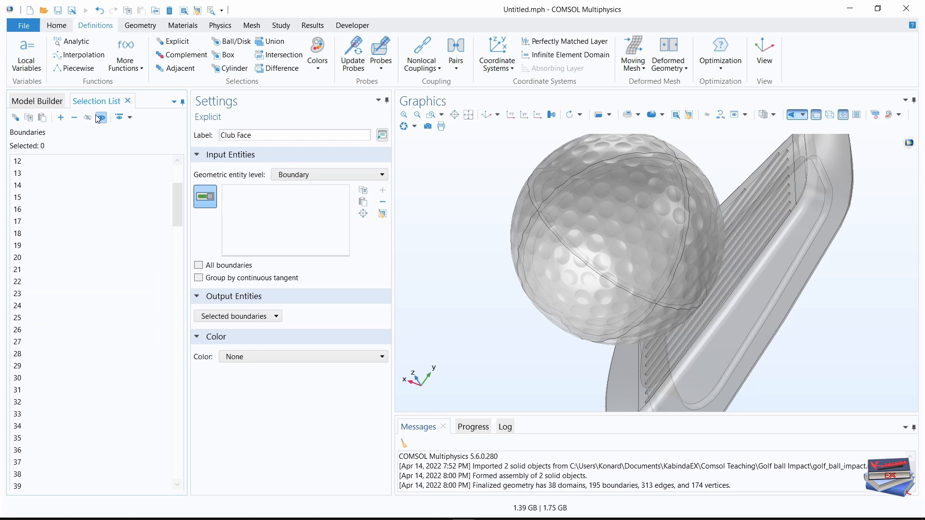
scroll(41, 238, "up", 4)
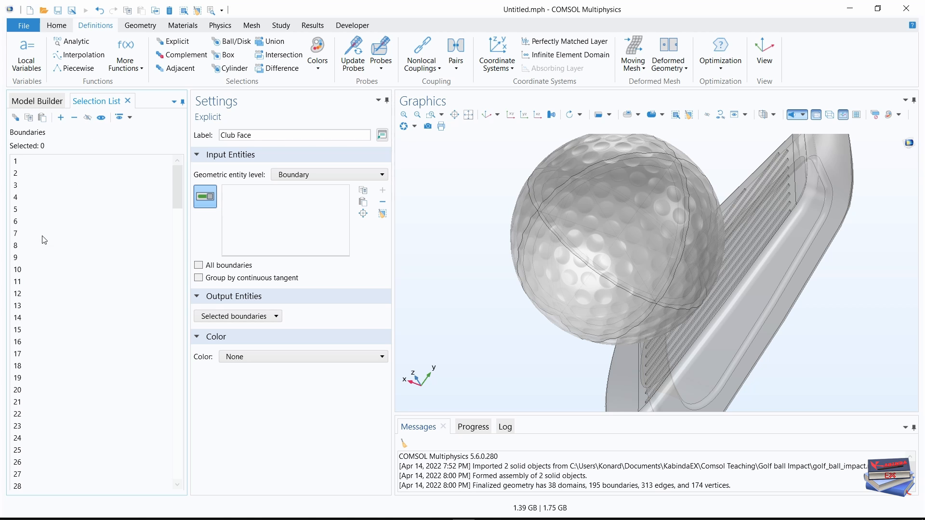
left_click(19, 210)
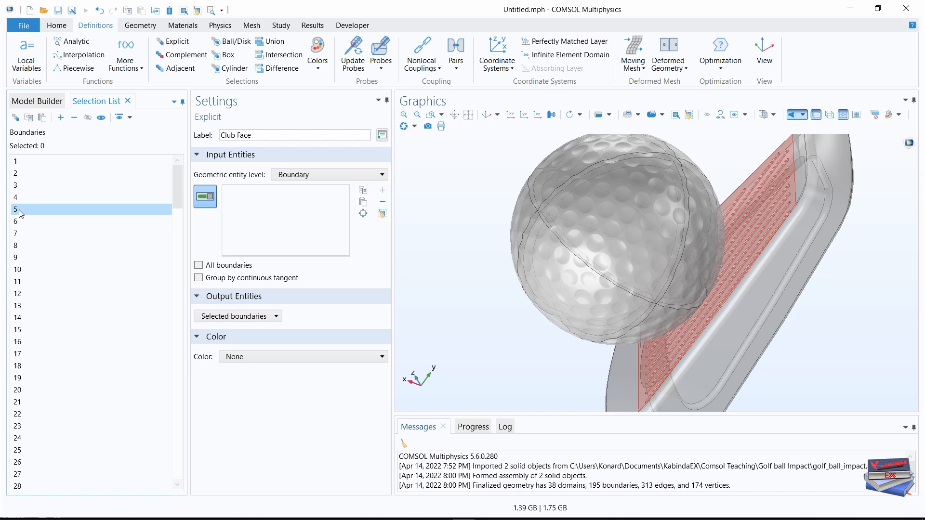
left_click(60, 117)
left_click(35, 96)
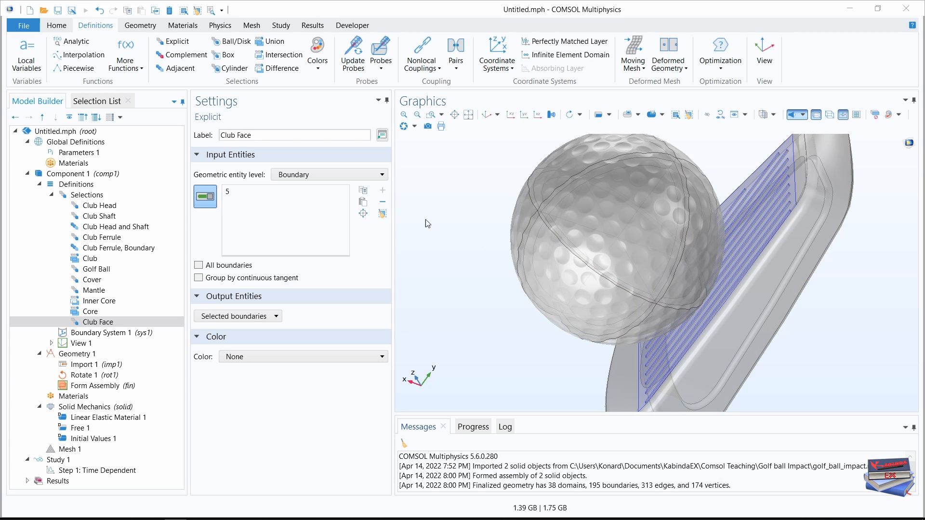
Create an Explicit selection labelled Grooves and set its geometric entity level to Boundary.
left_click(176, 42)
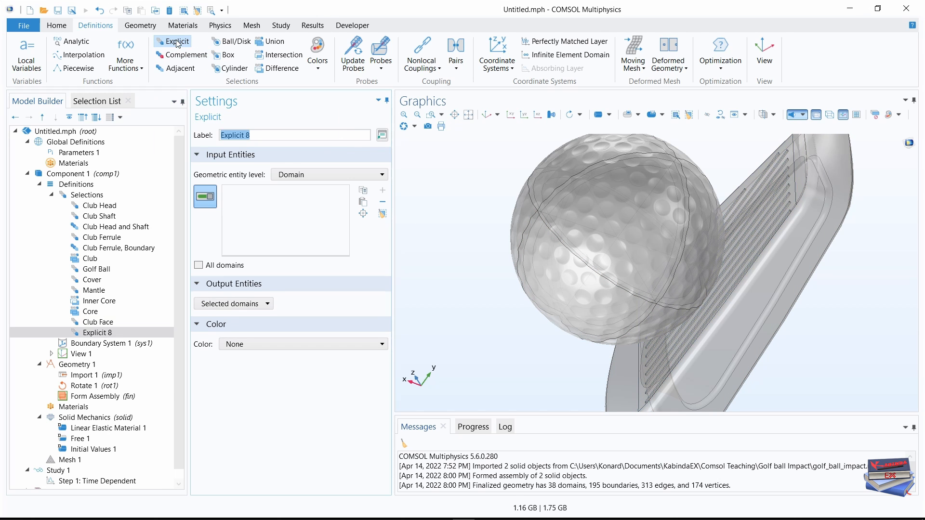
type("Grooves")
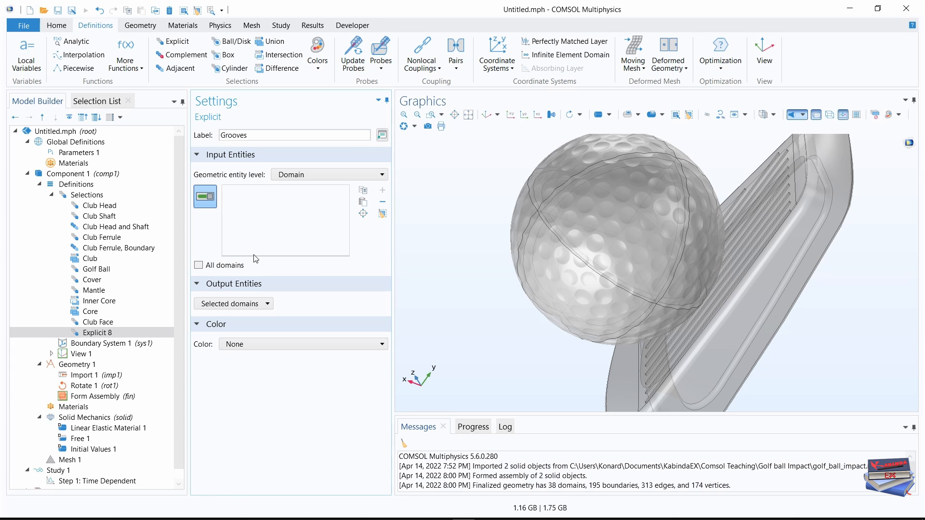
left_click(314, 176)
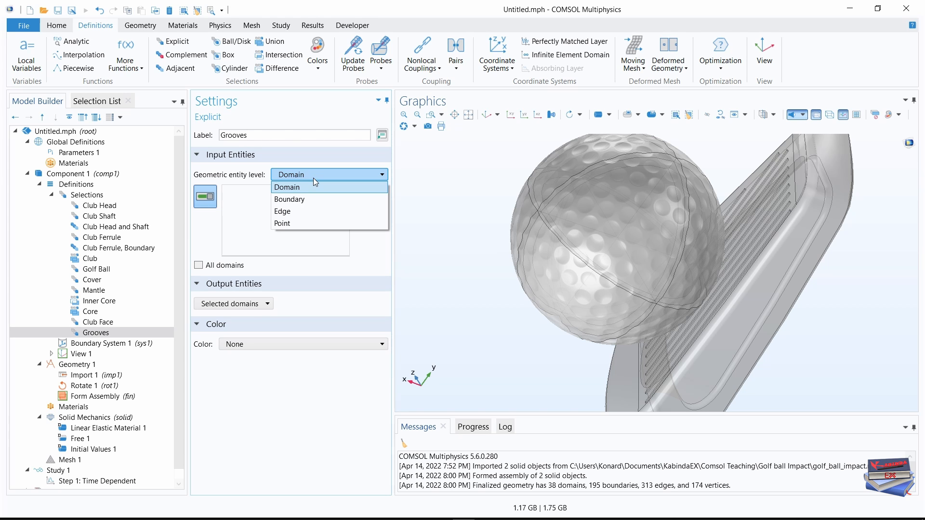
left_click(295, 199)
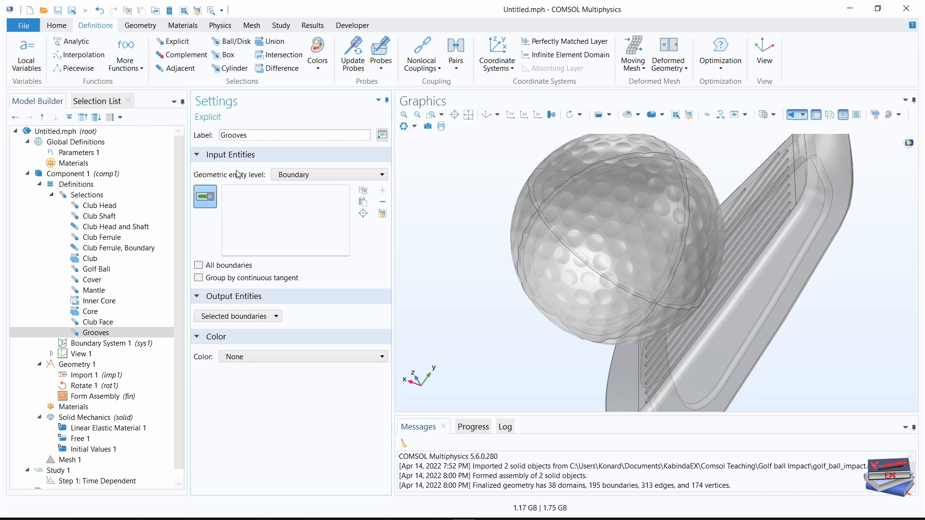
Add boundaries 8 through 32 to the Grooves selection.
left_click(95, 101)
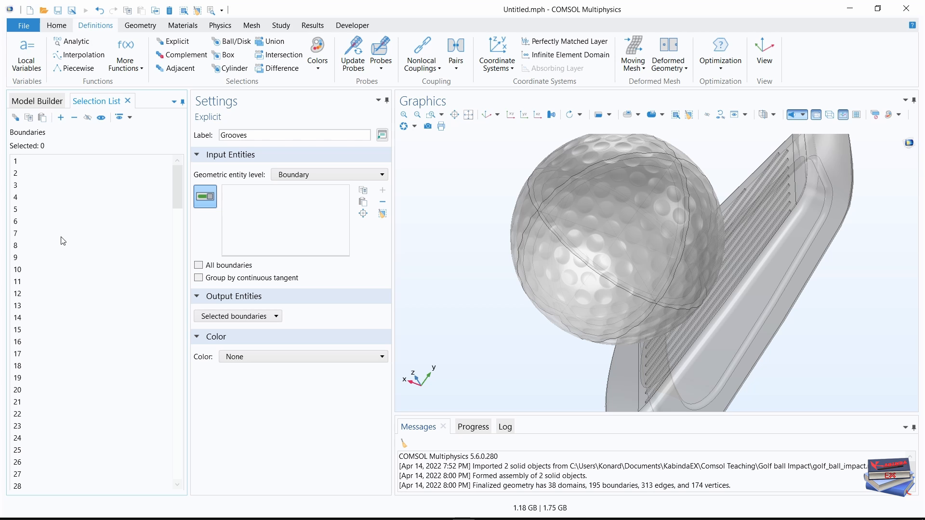
left_click(17, 246)
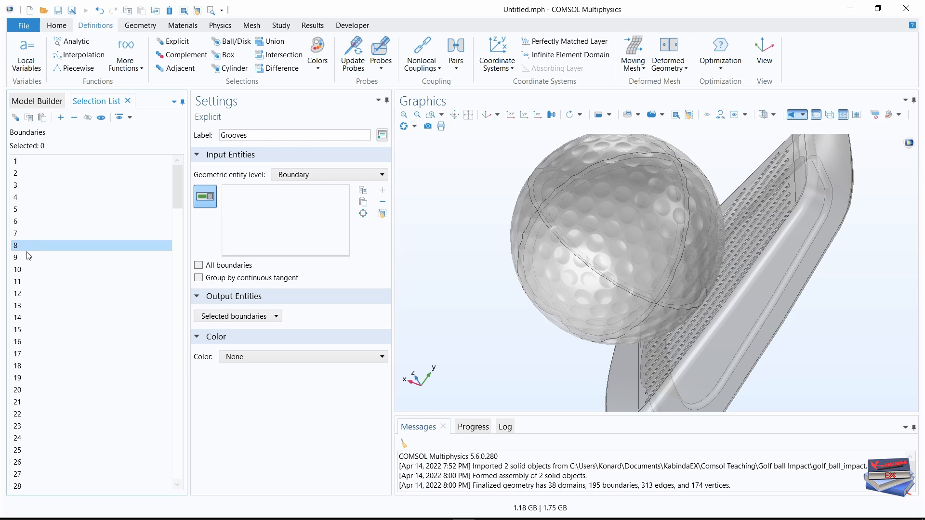
scroll(39, 293, "down", 3)
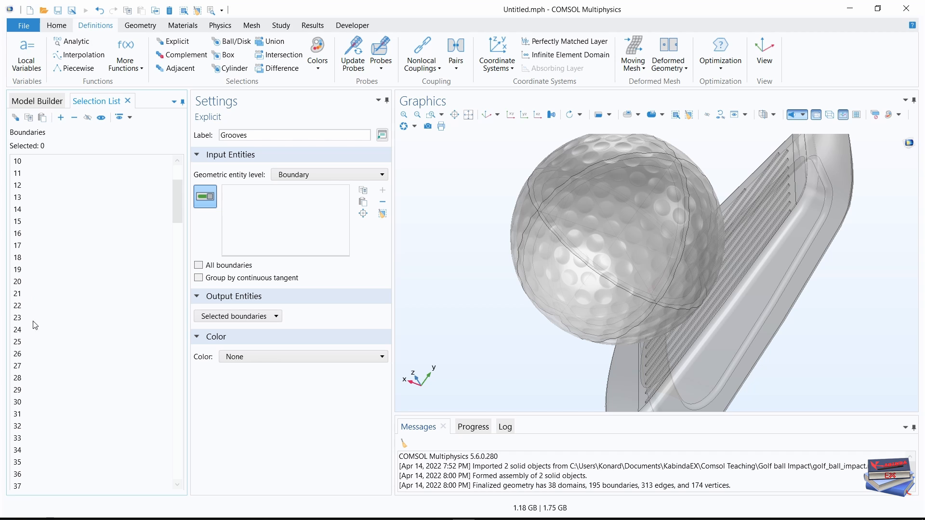
left_click(21, 428, "shift")
scroll(66, 368, "up", 3)
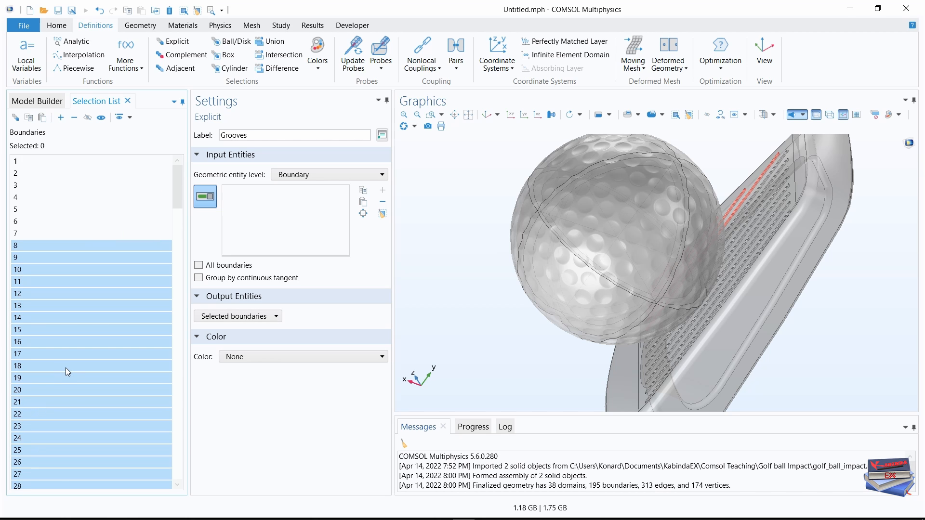
scroll(66, 368, "down", 4)
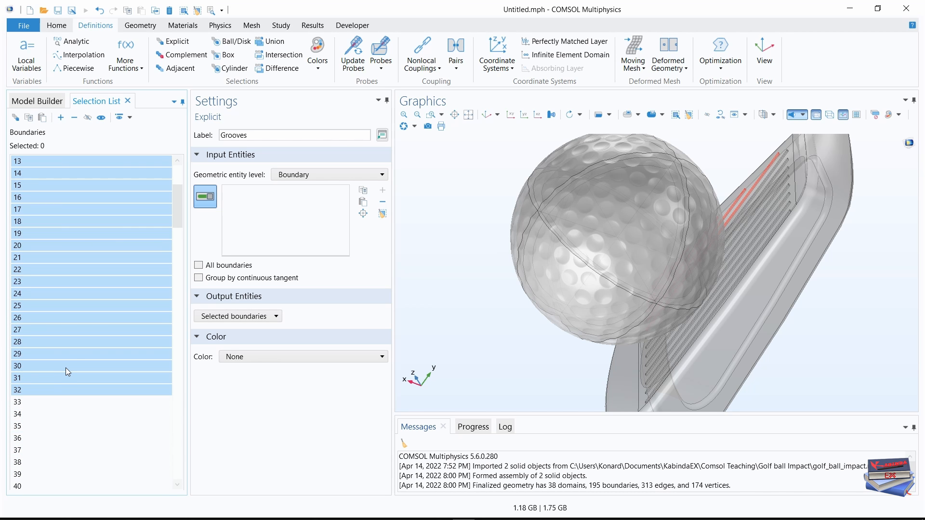
left_click(61, 117)
Add boundaries 34 through 48 and 50 through 54 to the Grooves selection.
scroll(56, 332, "down", 3)
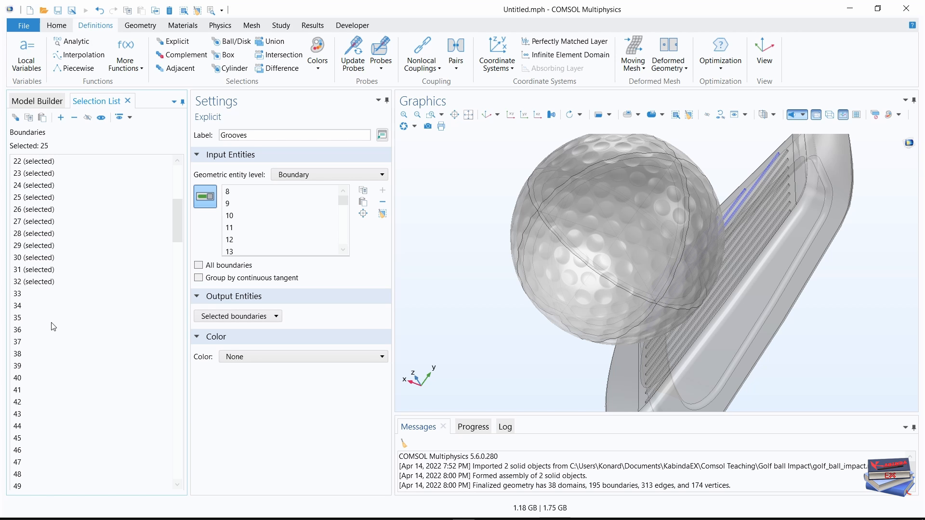
left_click(19, 305)
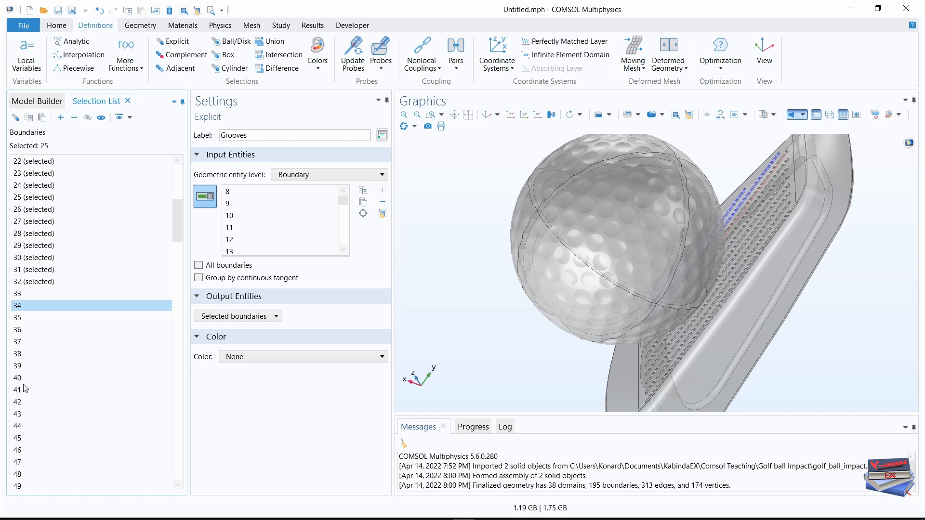
left_click(20, 475, "shift")
left_click(61, 117)
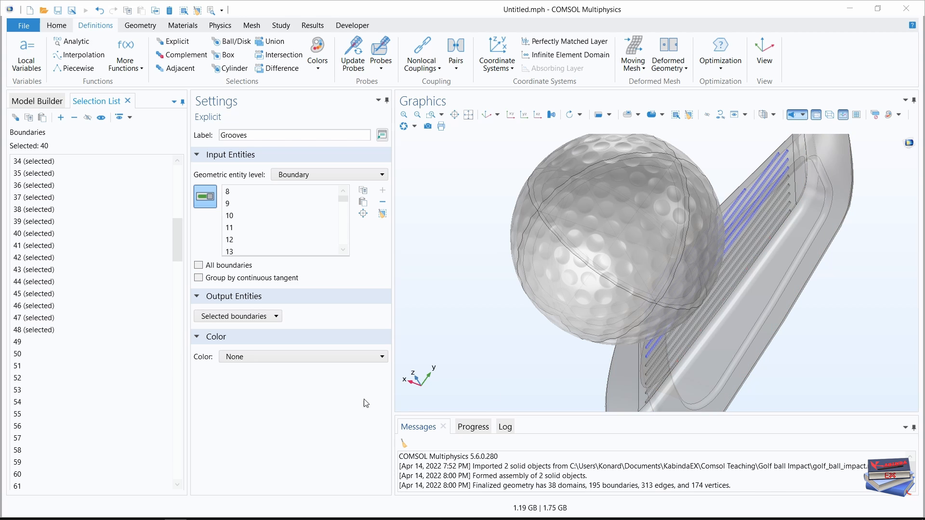
left_click(17, 356)
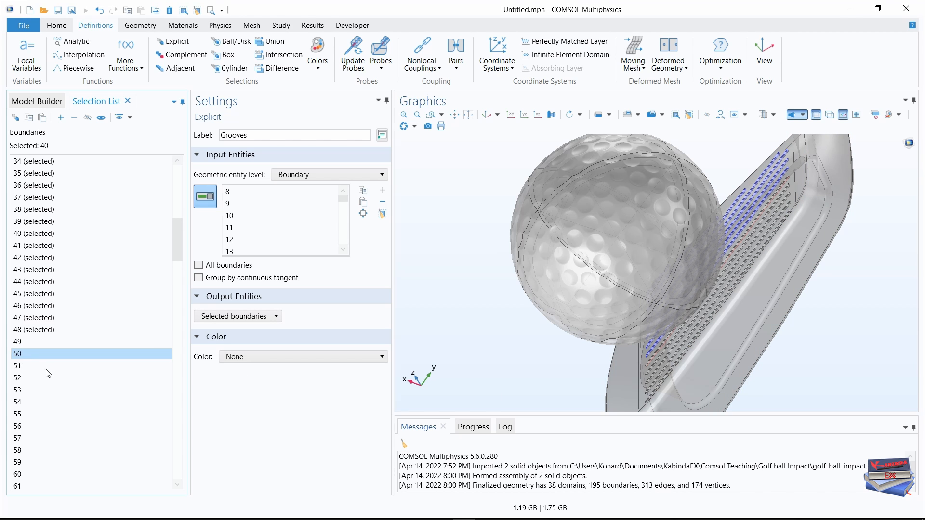
scroll(18, 356, "down", 2)
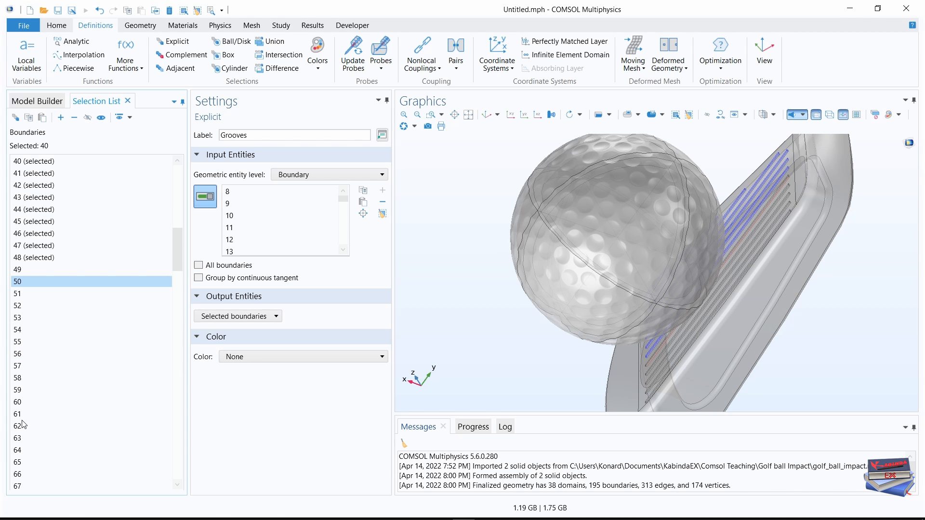
left_click(18, 332, "shift")
left_click(60, 117)
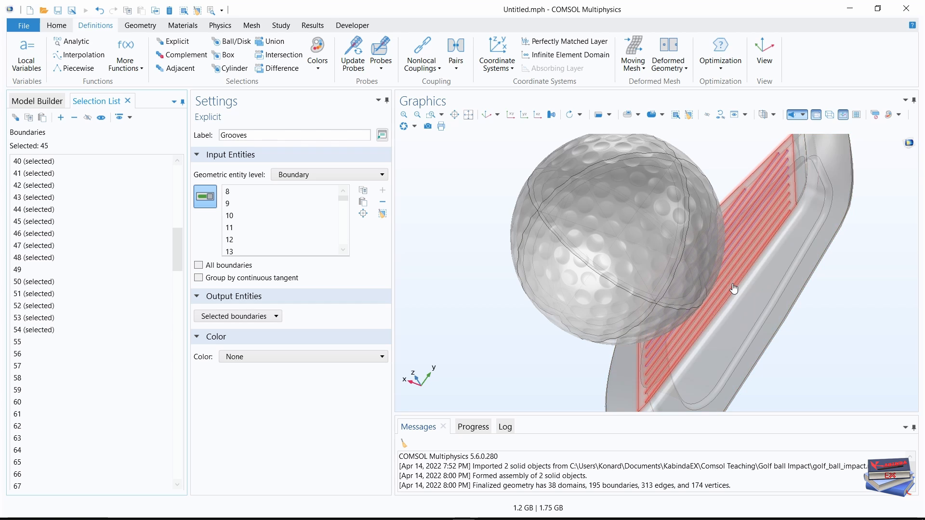
Add boundaries 56 through 59 and boundary 63 to the Grooves selection.
left_click_drag(733, 288, 814, 296)
middle_click_drag(656, 290, 649, 319)
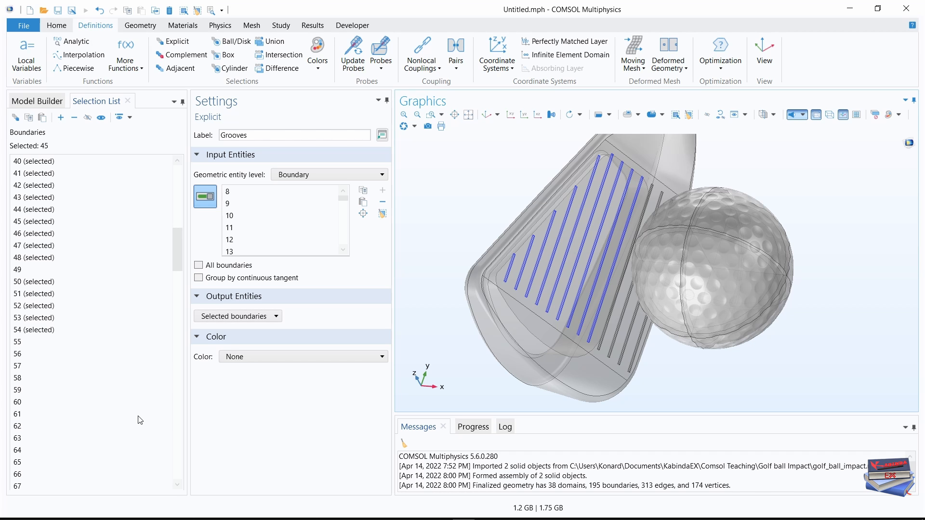
left_click(19, 355)
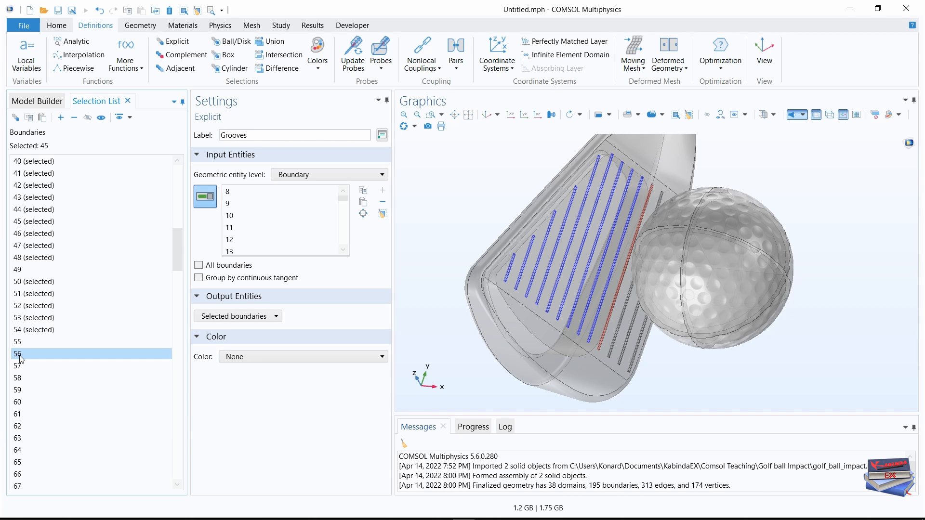
left_click(19, 391, "shift")
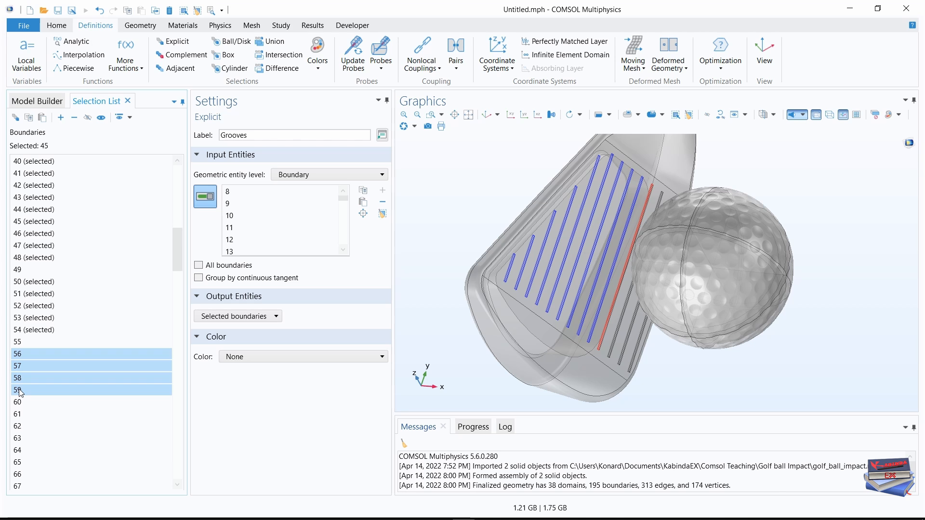
left_click(18, 439, "ctrl")
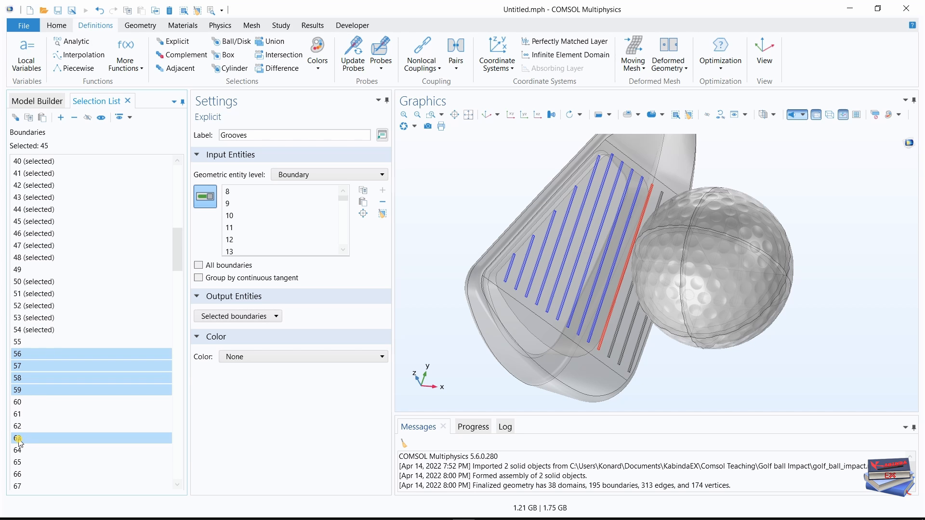
left_click(60, 117)
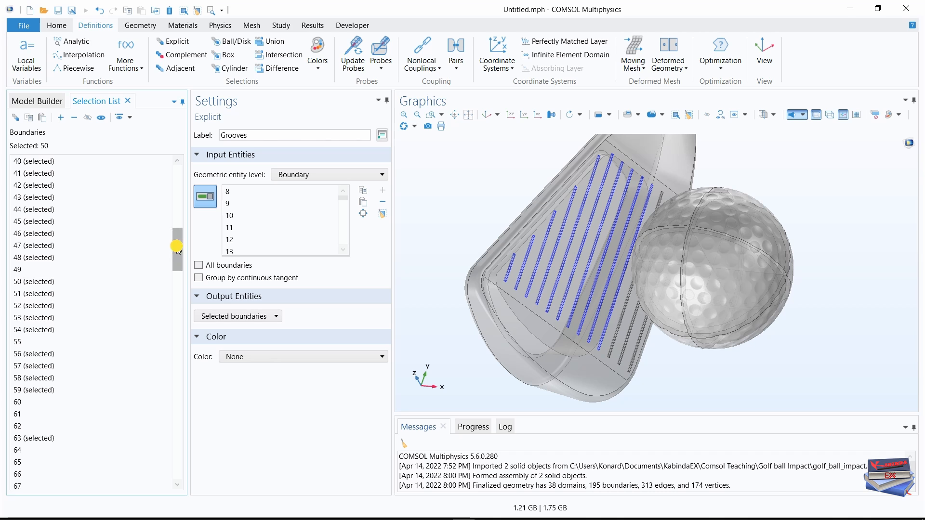
Add boundaries 65 through 69 and 76 through 79 to the Grooves selection.
left_click_drag(177, 247, 178, 282)
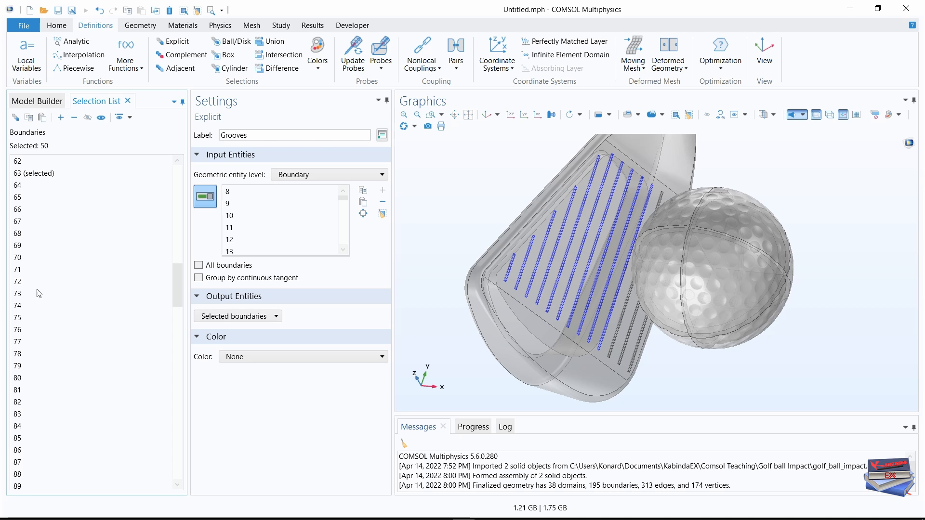
left_click(18, 197)
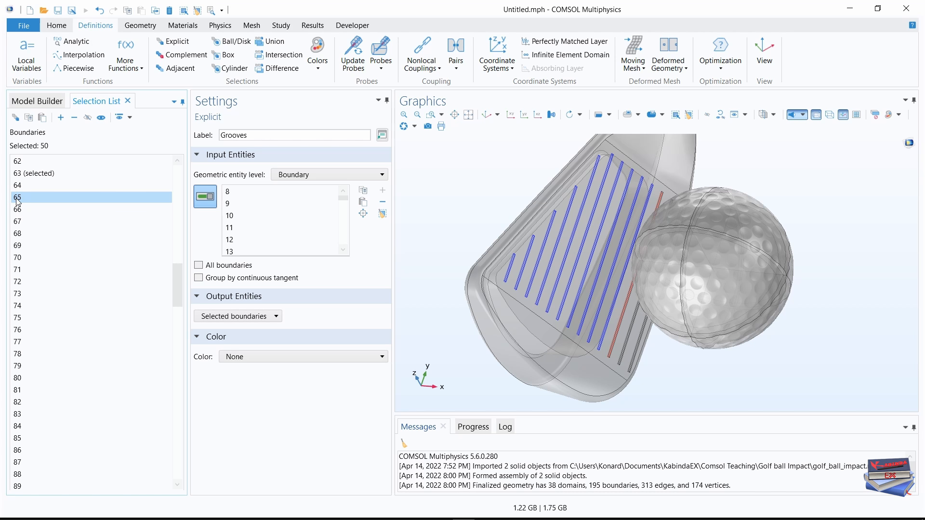
left_click(21, 246, "shift")
left_click(60, 118)
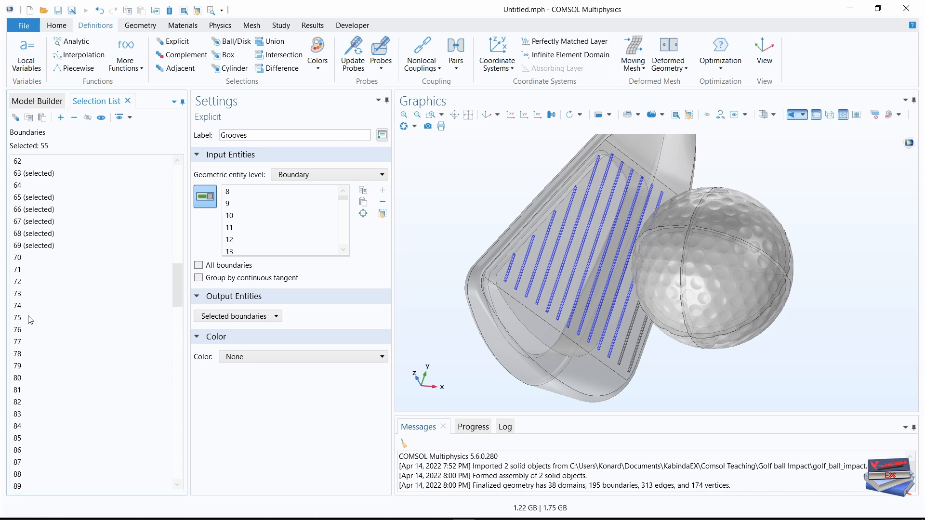
left_click(19, 331)
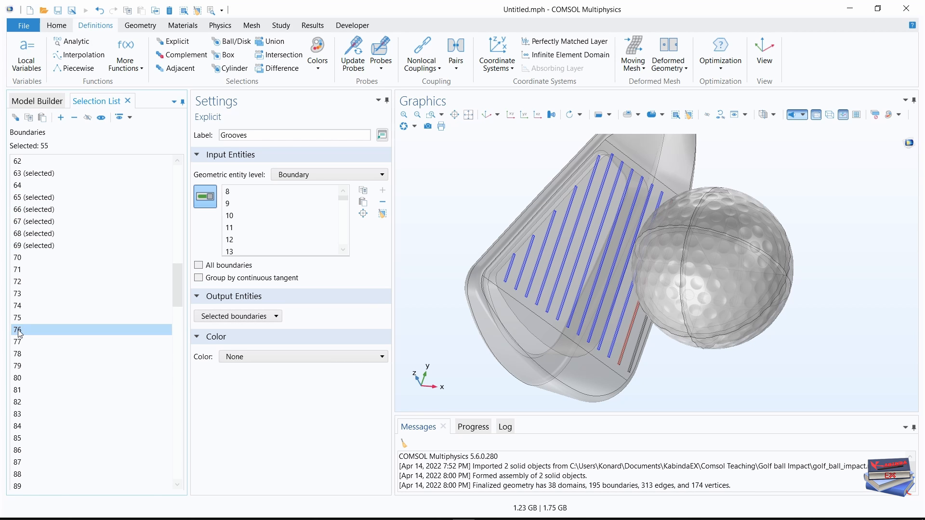
left_click(21, 366, "shift")
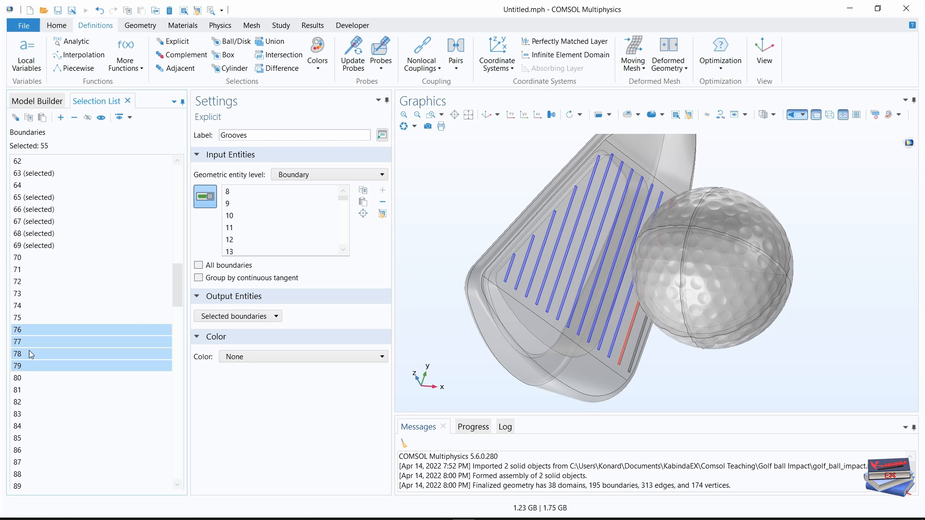
left_click(63, 117)
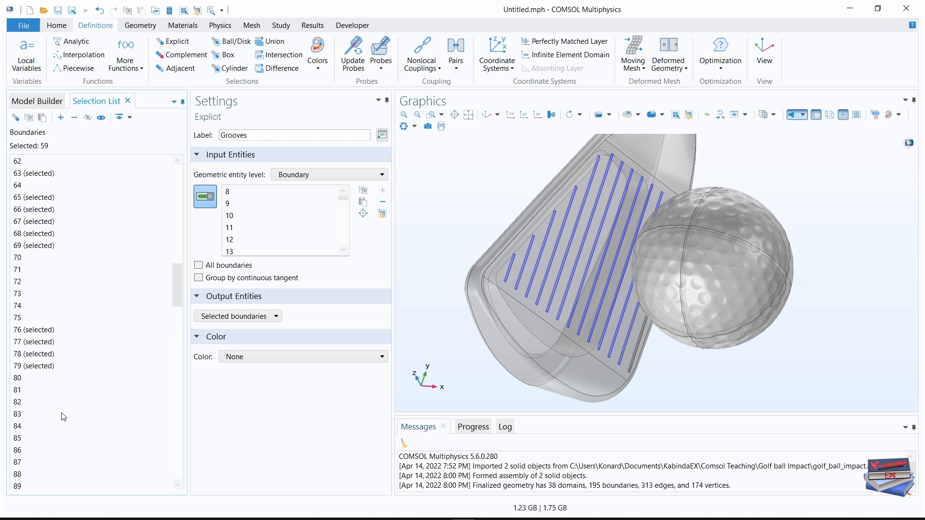
Add boundary 85, boundaries 94 through 97 and boundary 103 to the Grooves selection.
left_click(29, 438)
left_click(60, 117)
scroll(178, 303, "down", 6)
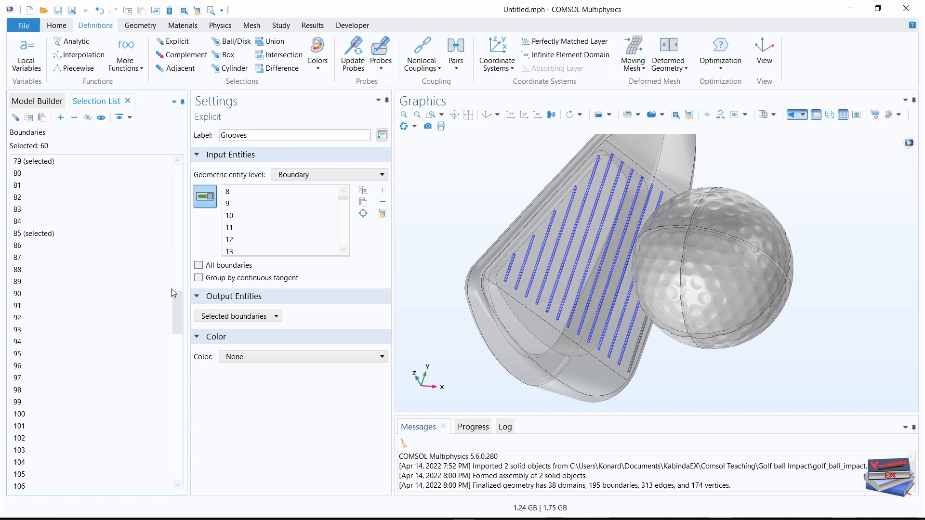
left_click(155, 293)
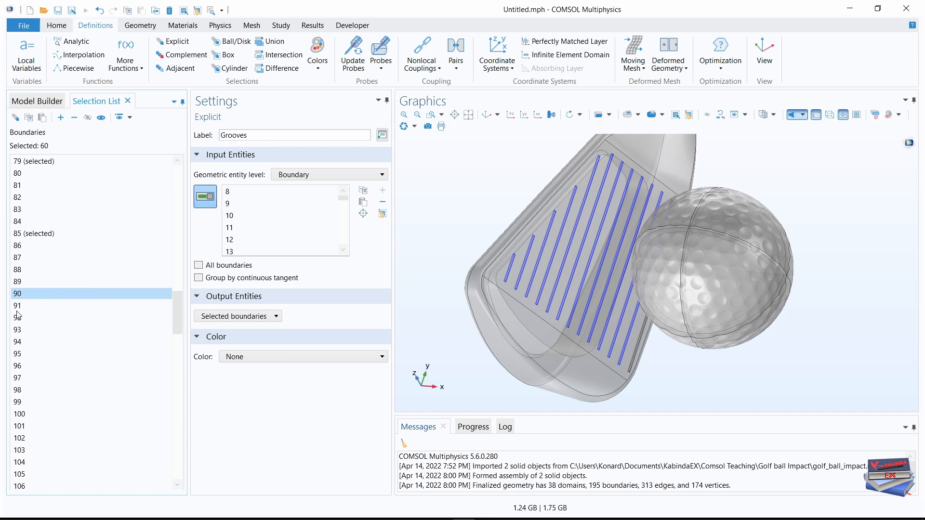
left_click(17, 341)
left_click(18, 377, "shift")
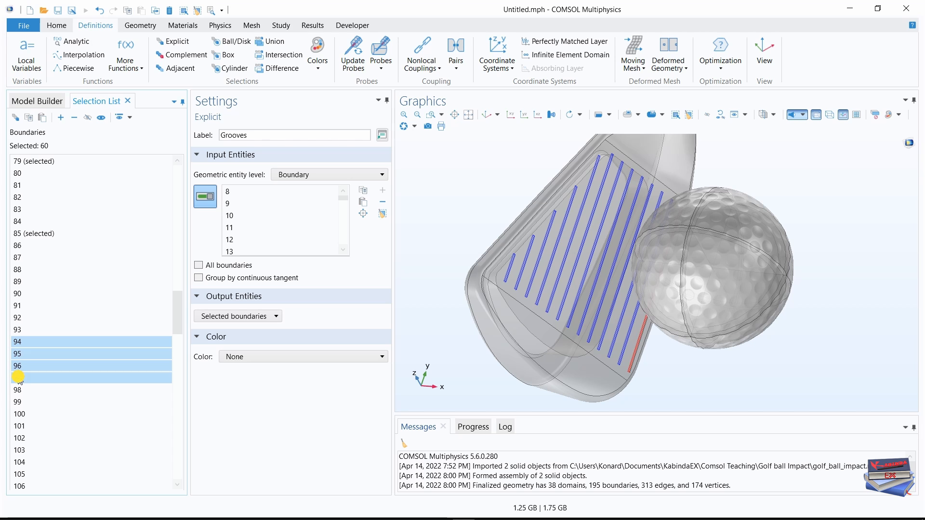
left_click(59, 118)
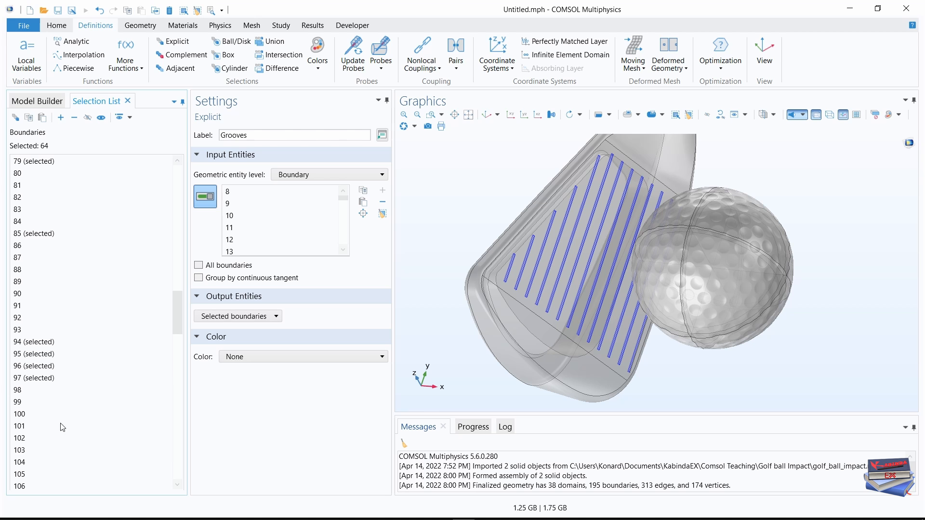
left_click(21, 450)
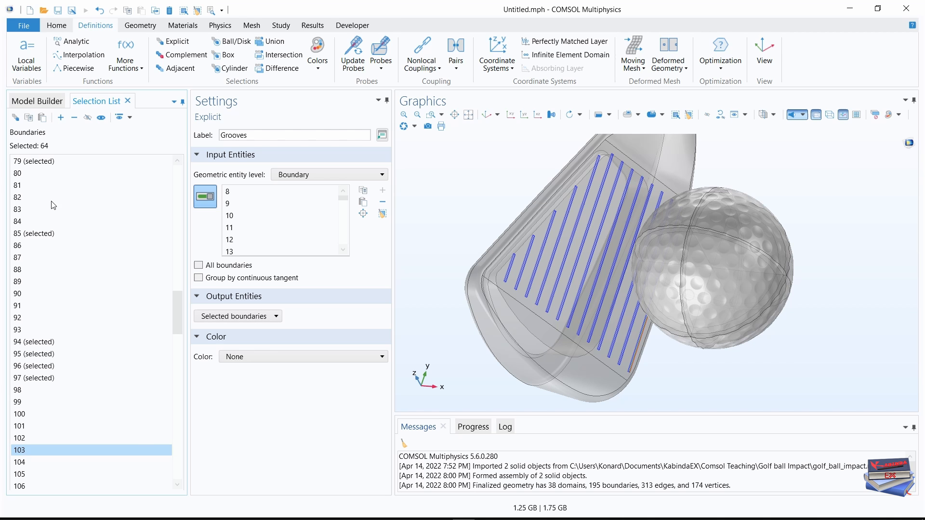
left_click(60, 118)
Create a Difference selection labelled Polished Steel and set its geometric entity level to Boundary.
left_click_drag(721, 372, 694, 371)
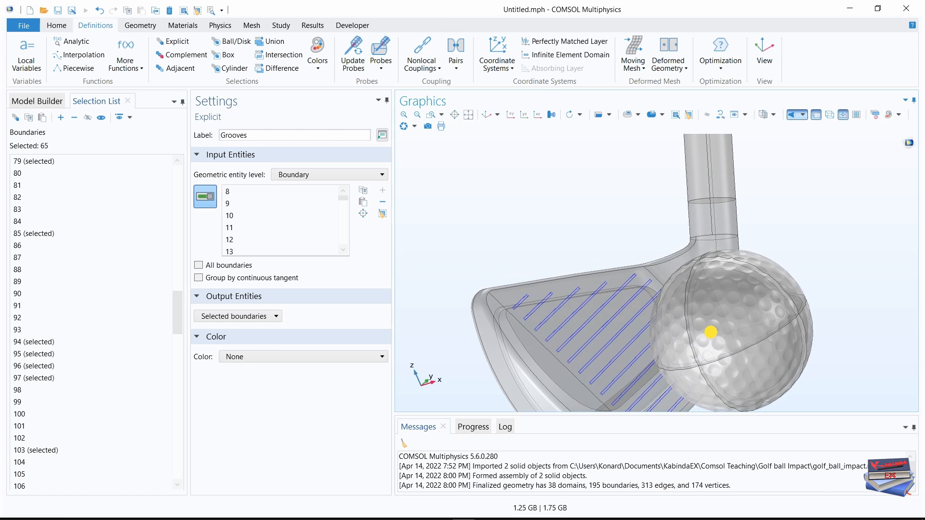
left_click_drag(710, 332, 645, 364)
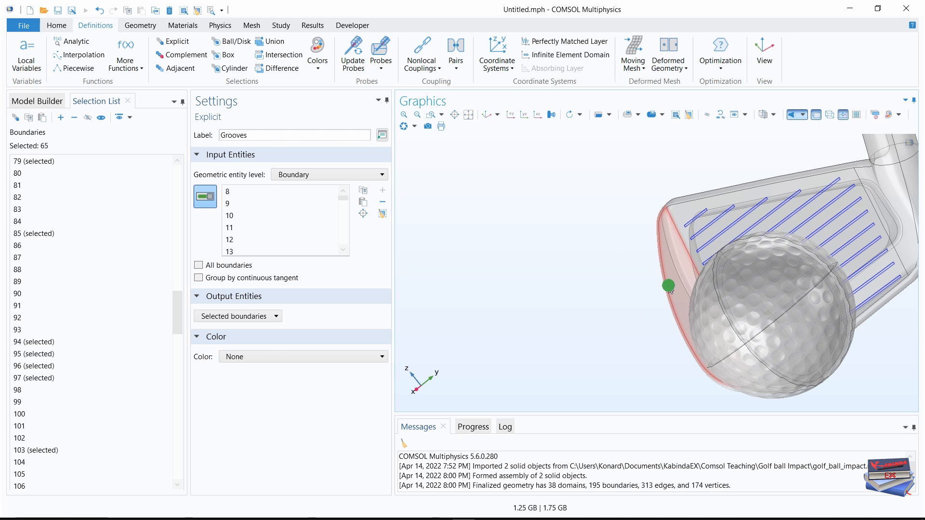
right_click_drag(623, 292, 482, 296)
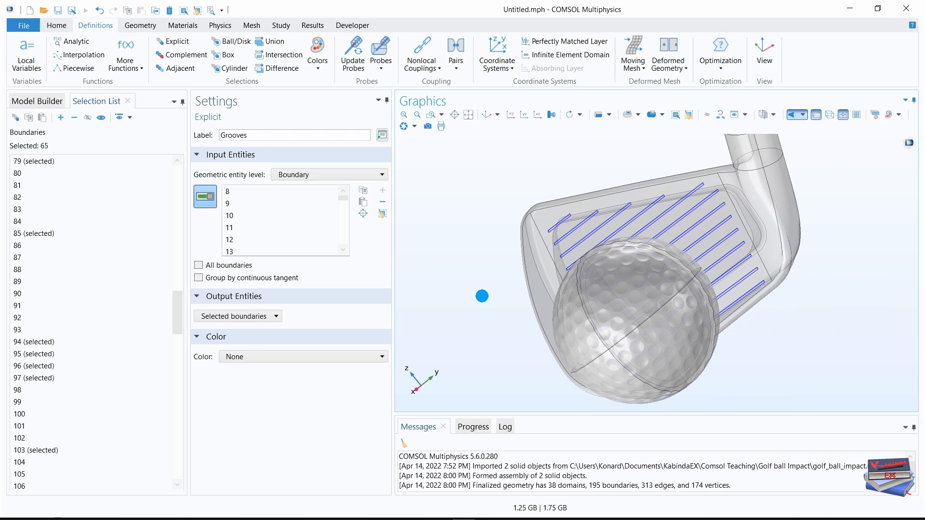
scroll(819, 336, "up", 6)
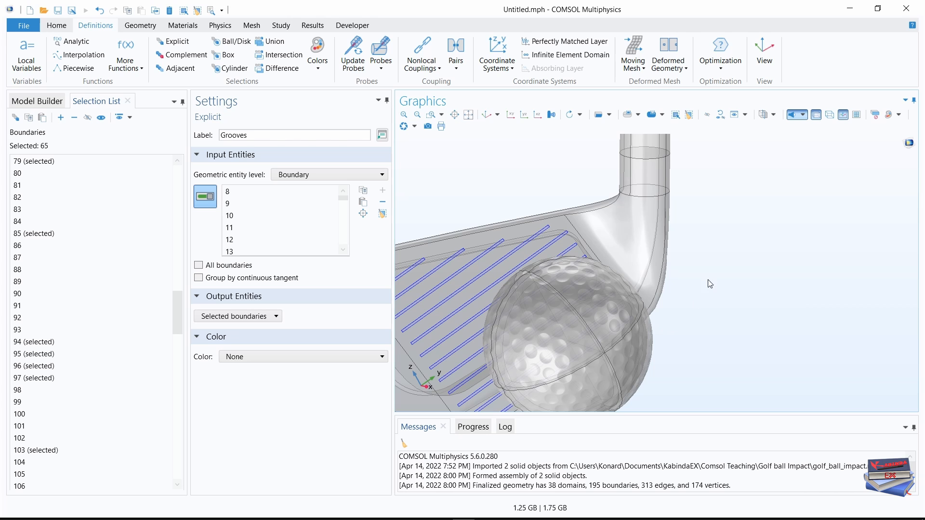
scroll(703, 332, "down", 3)
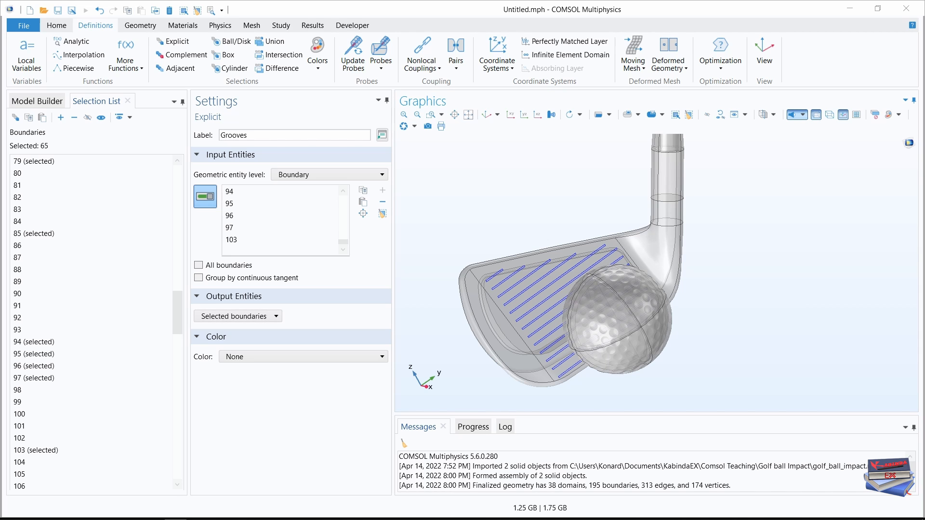
left_click(277, 69)
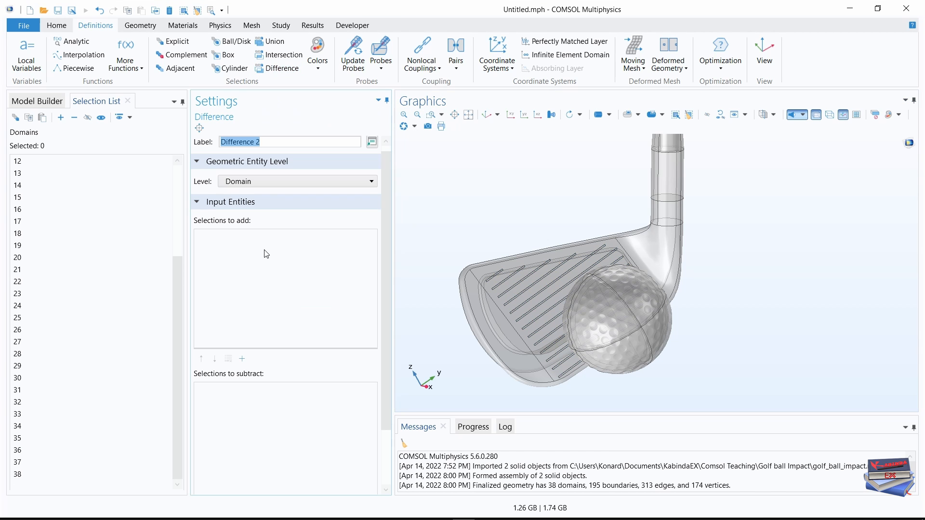
left_click(486, 116)
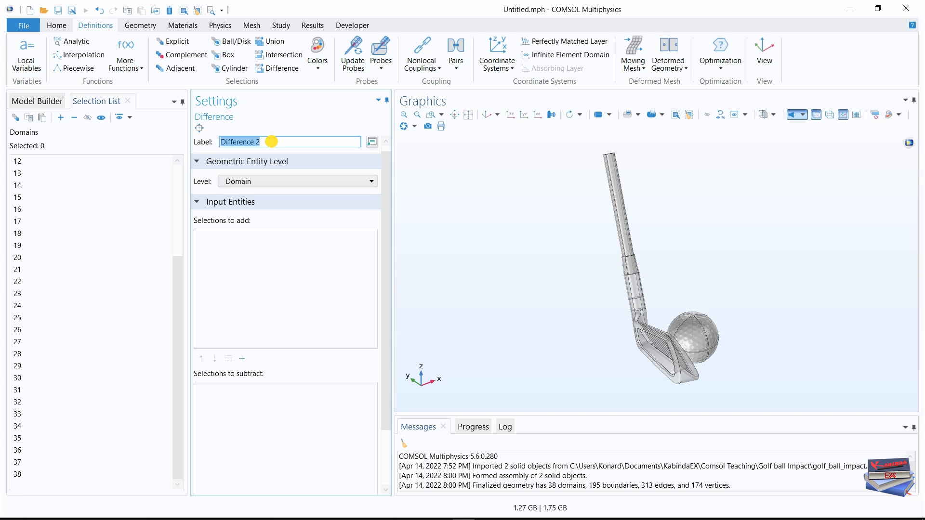
type("Polished Steel")
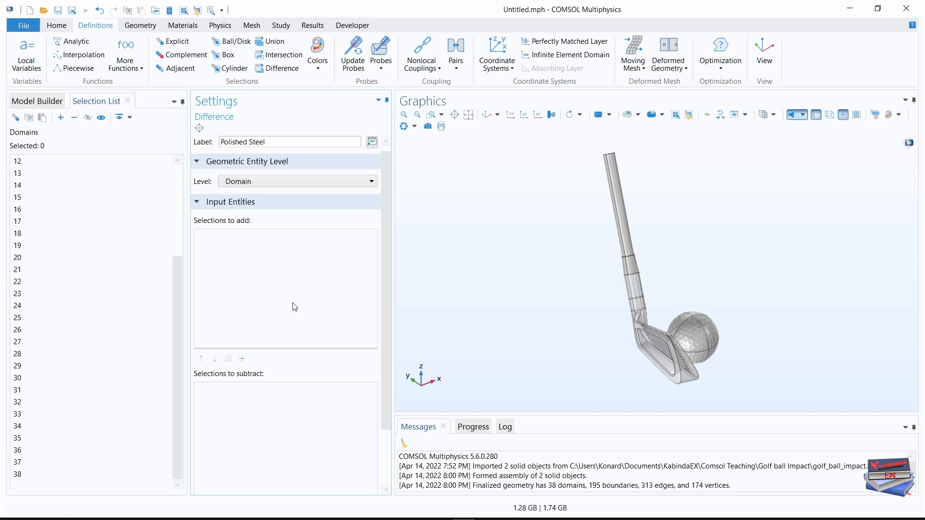
left_click(311, 181)
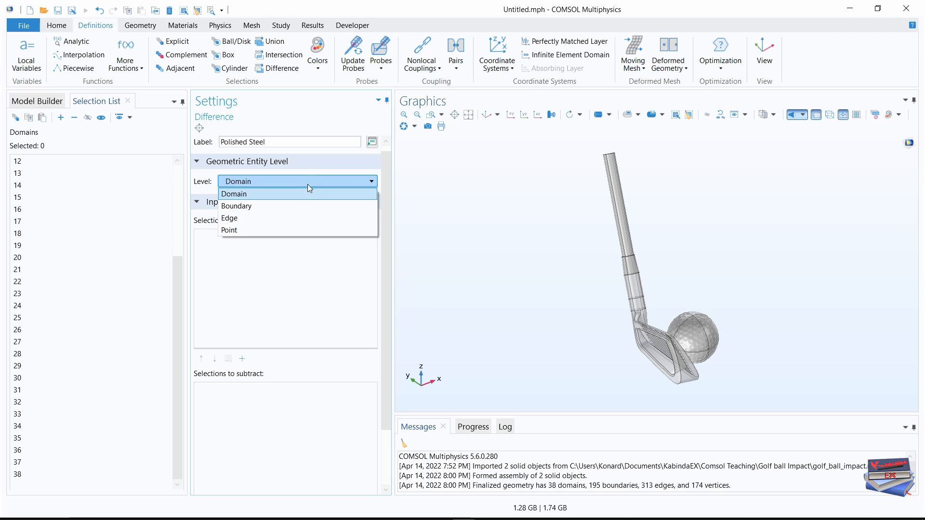
left_click(263, 206)
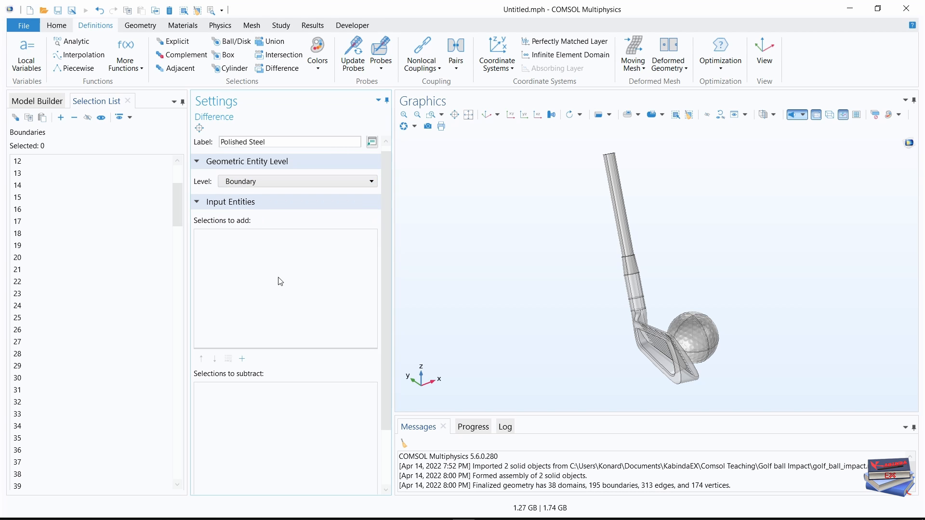
Include Club Head and Shaft as the selection to add in the Polished Steel difference.
left_click(242, 359)
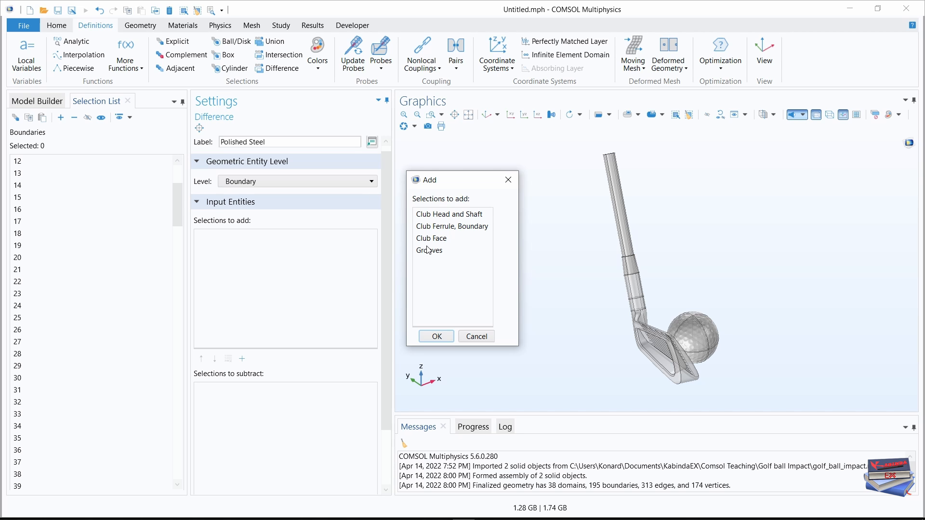
left_click(439, 215)
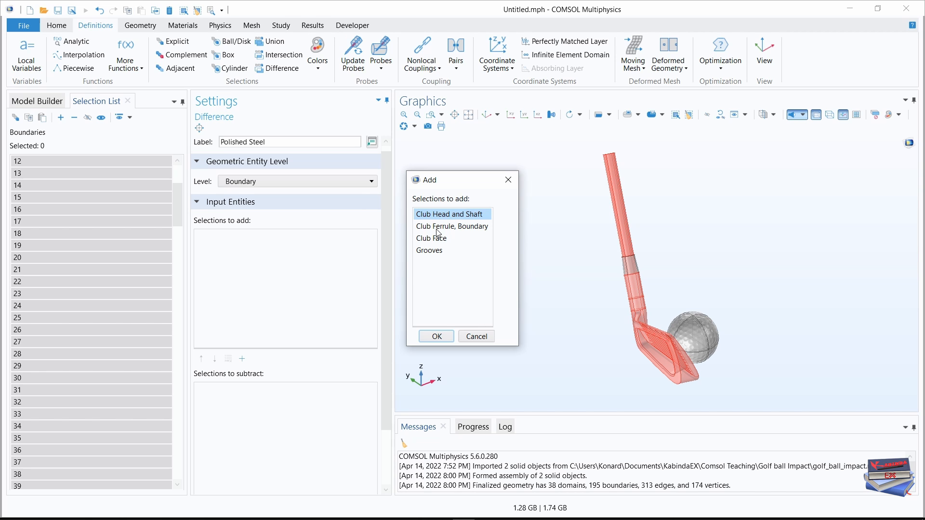
left_click(434, 337)
Subtract the Club Face and Grooves selections from the Polished Steel difference.
left_click_drag(389, 263, 390, 322)
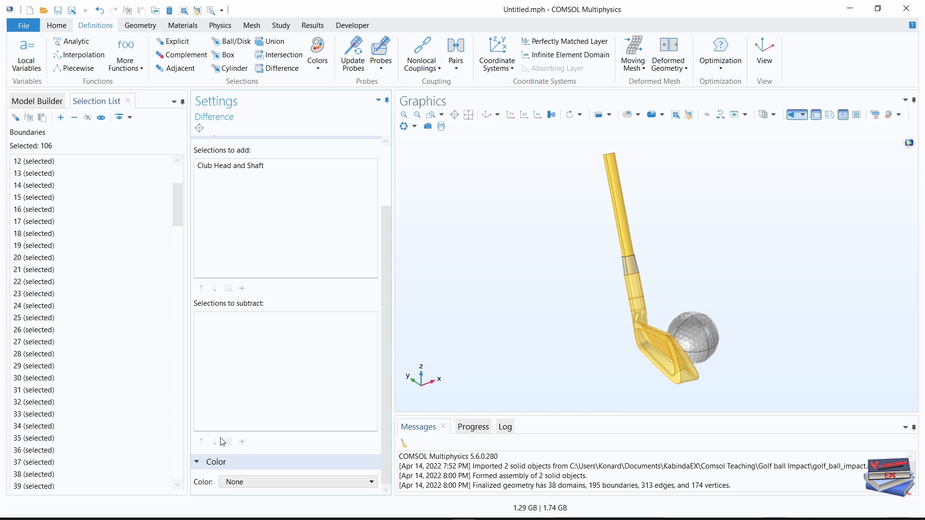
left_click(242, 442)
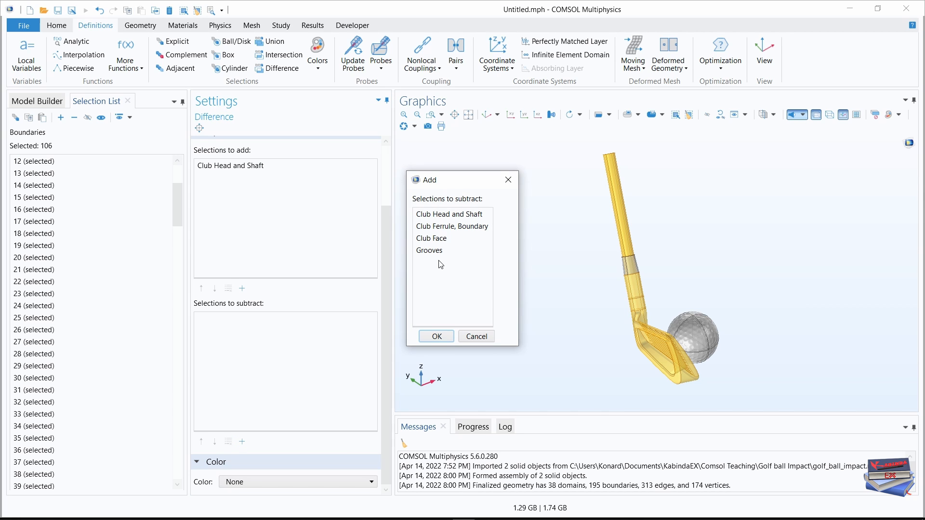
left_click(439, 239)
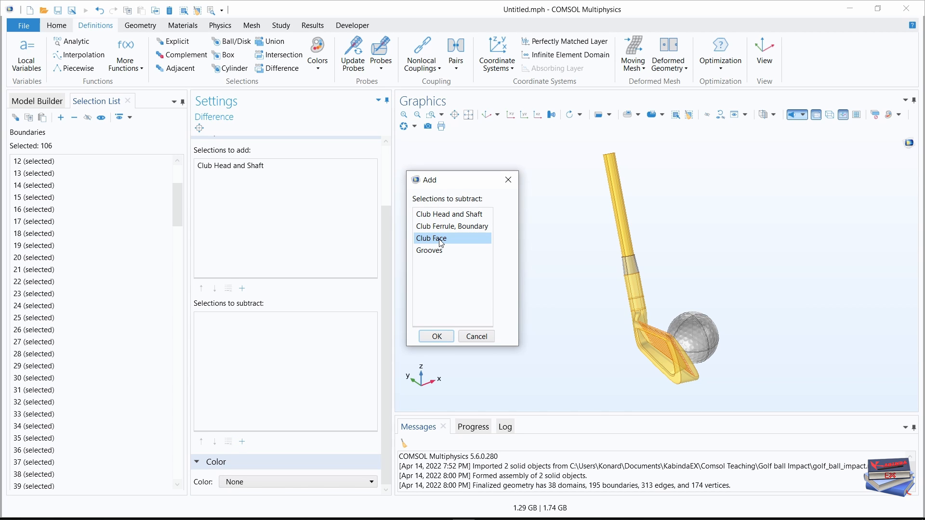
left_click(430, 250, "ctrl")
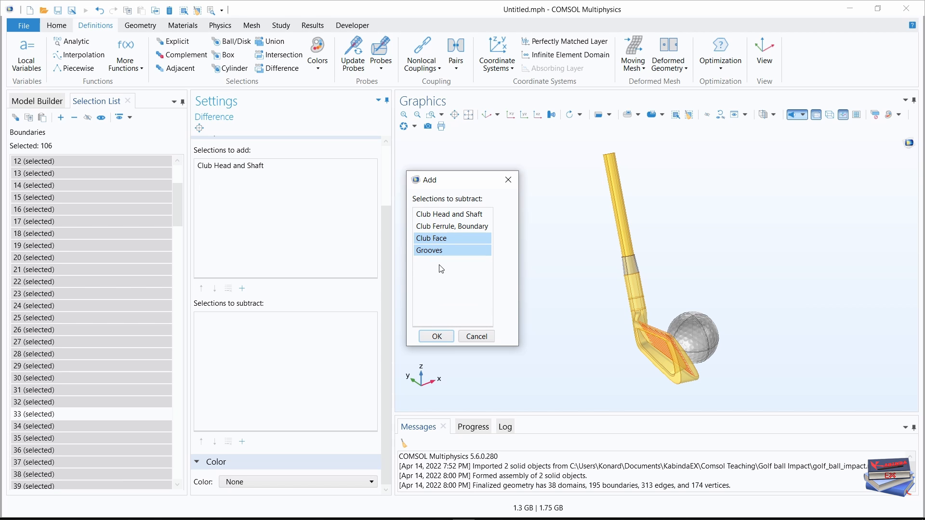
left_click(433, 336)
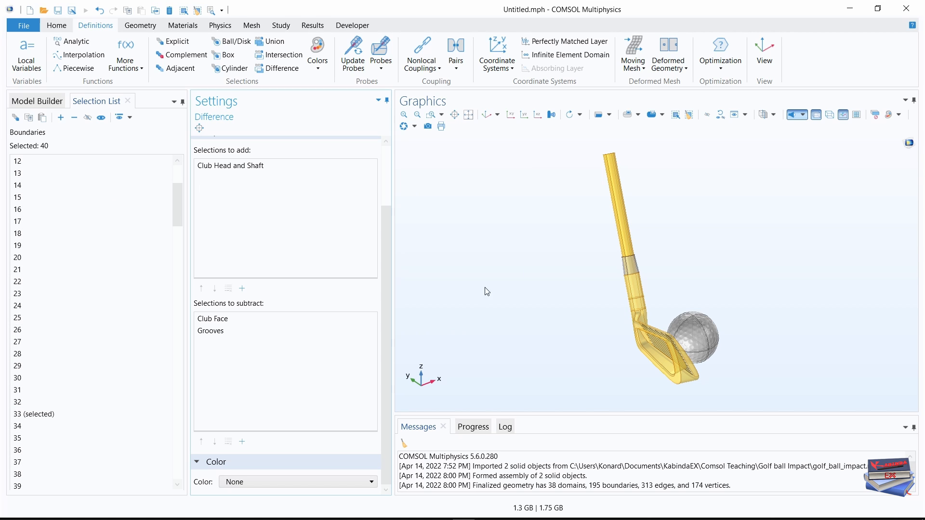
left_click_drag(570, 264, 538, 288)
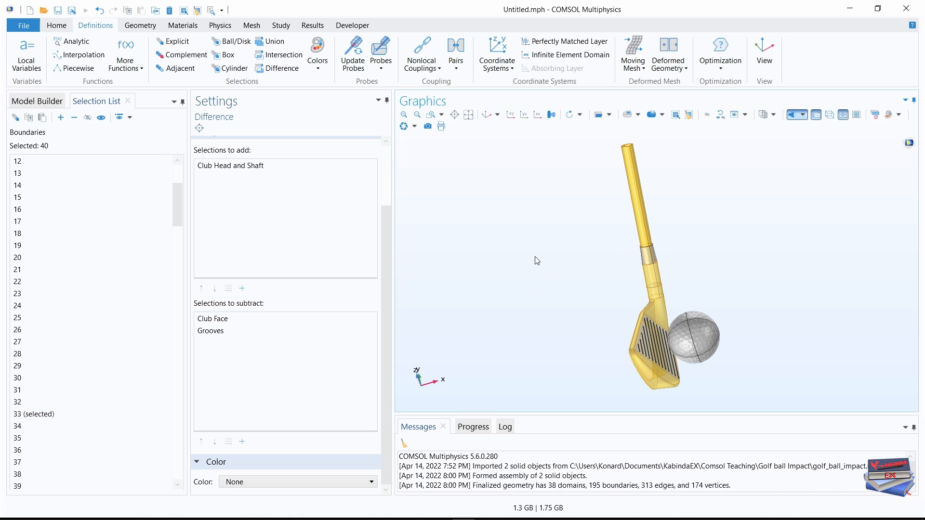
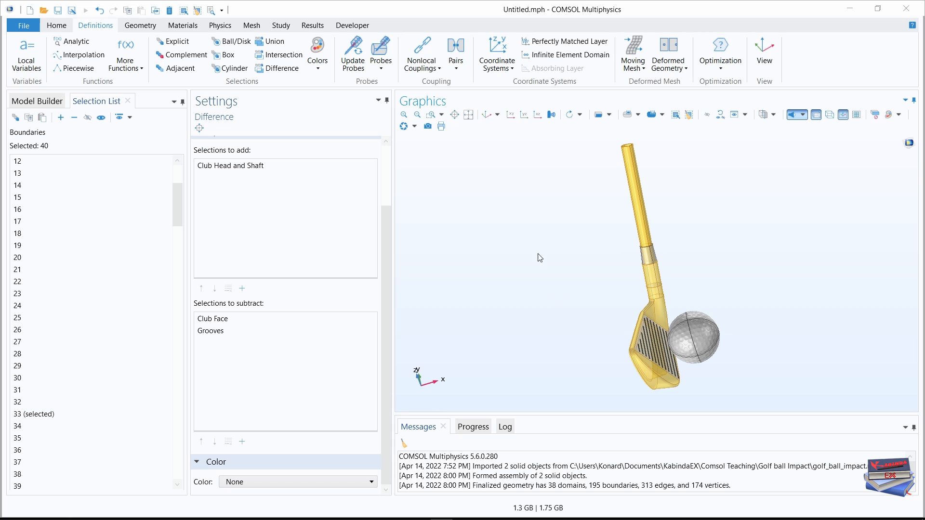
Create a contact pair and use the Club Face selection for its source boundaries.
left_click(455, 67)
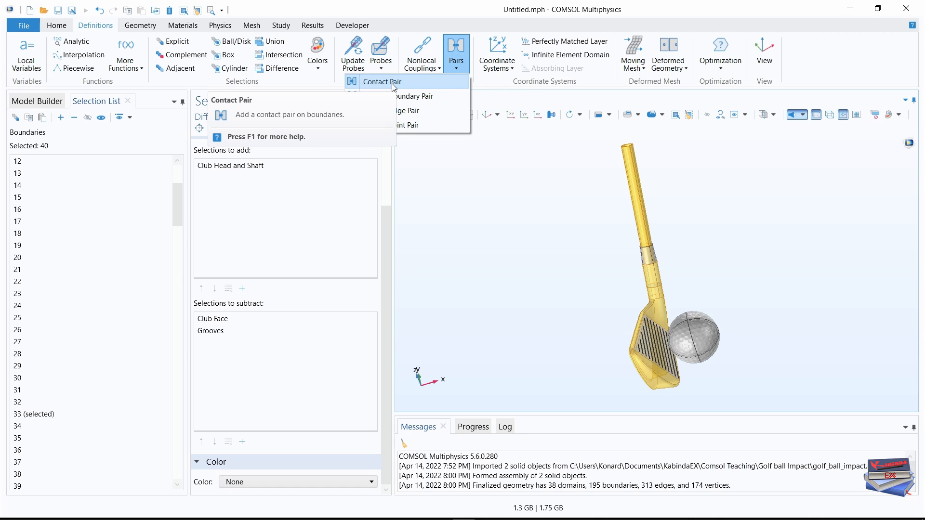
left_click(394, 83)
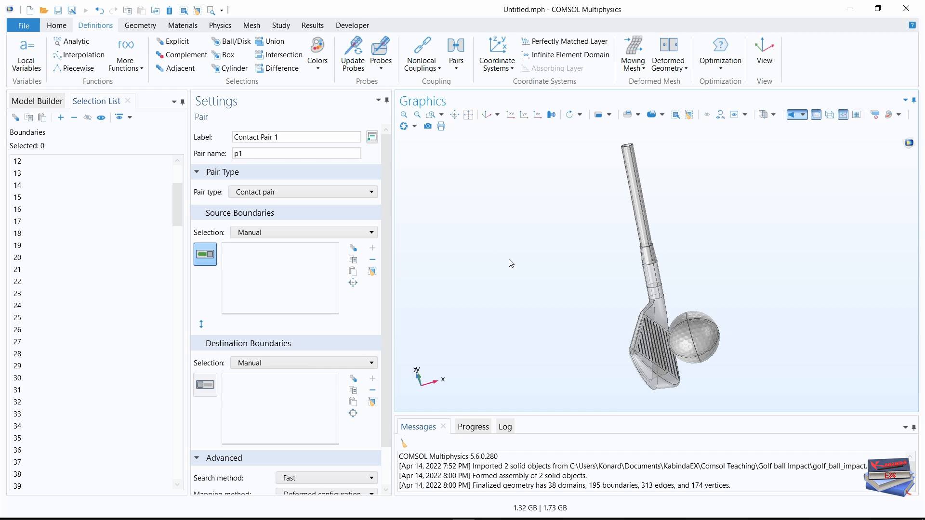
left_click(355, 233)
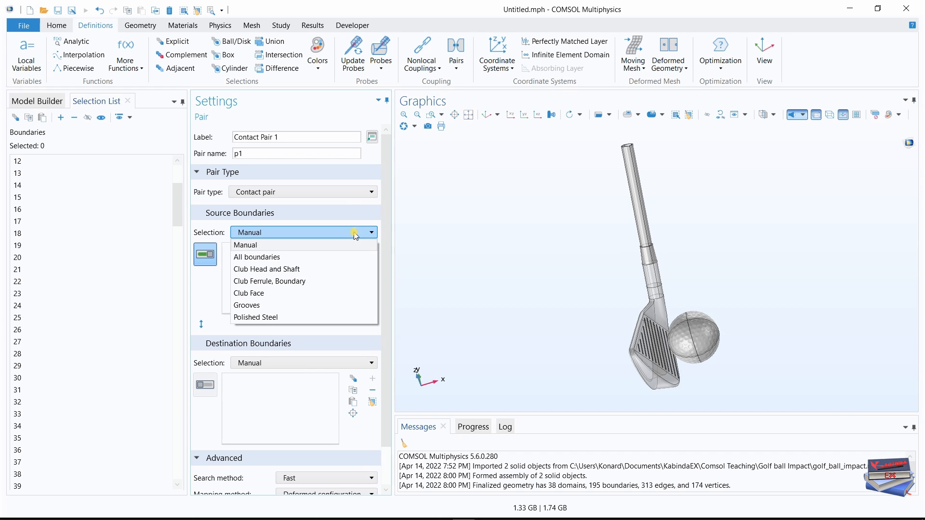
left_click(280, 293)
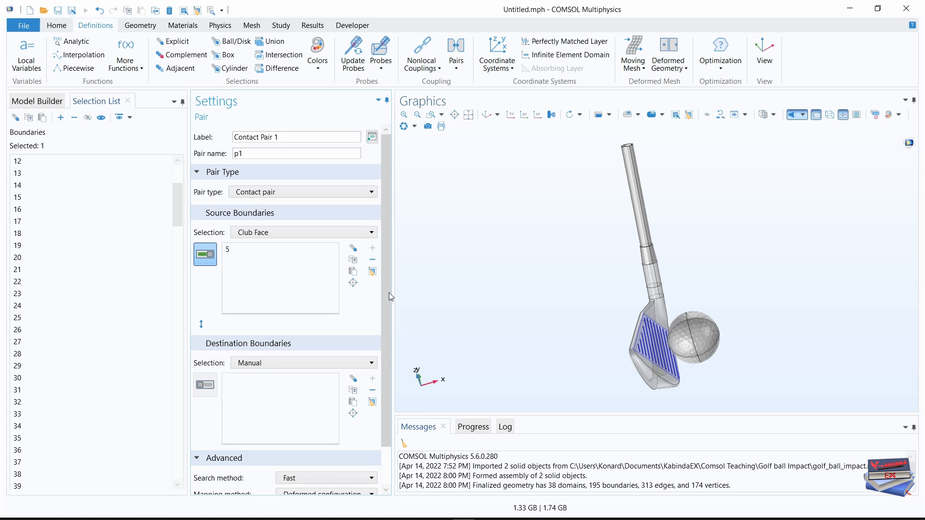
Add the club-side ball boundaries 136, 137, 139 and 141 as the contact pair's destination boundaries.
scroll(388, 313, "down", 3)
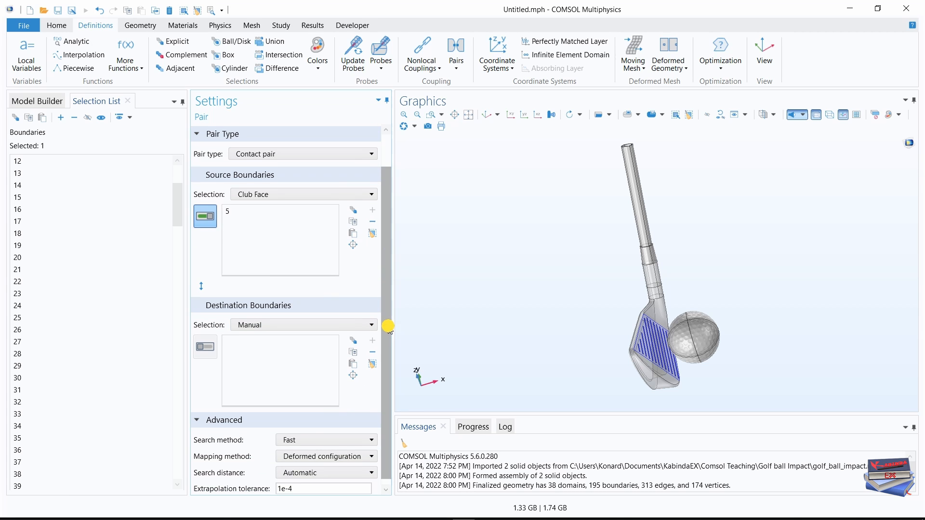
left_click(204, 342)
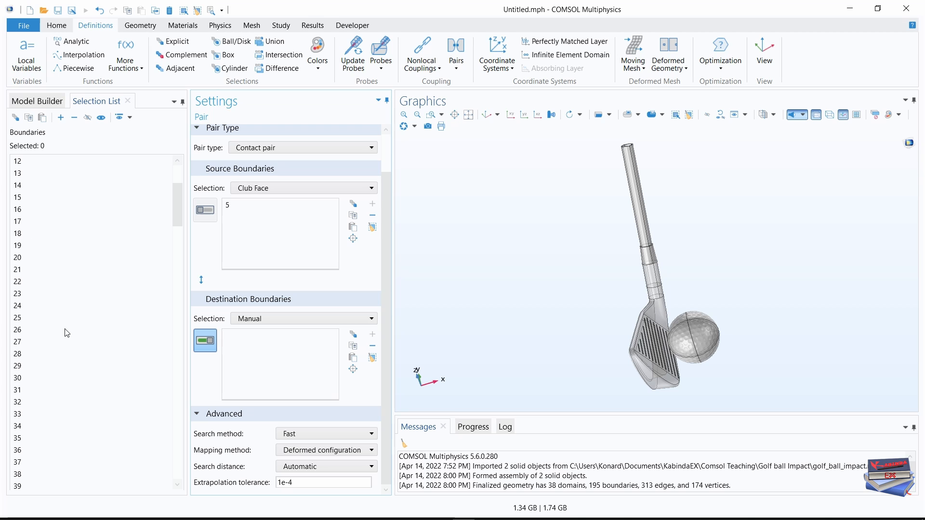
scroll(67, 333, "down", 3)
scroll(67, 333, "down", 7)
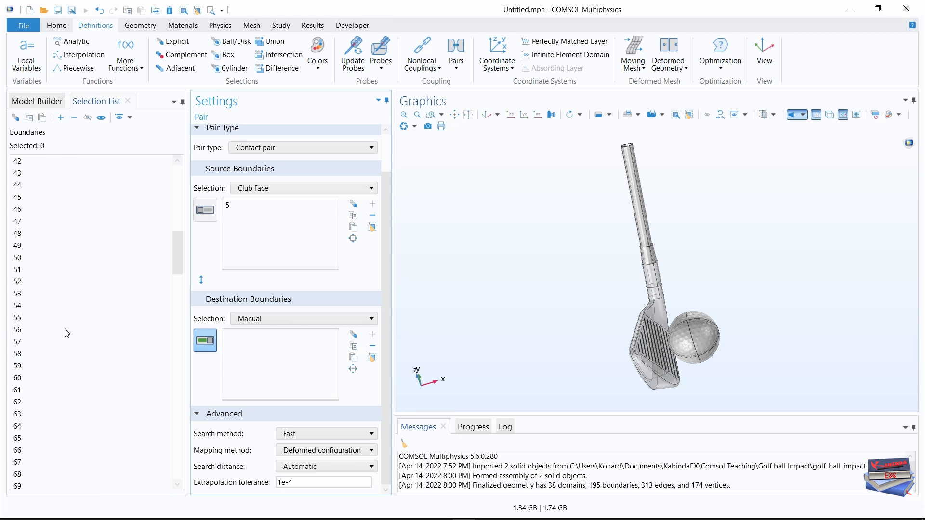
scroll(67, 332, "down", 20)
scroll(63, 339, "down", 5)
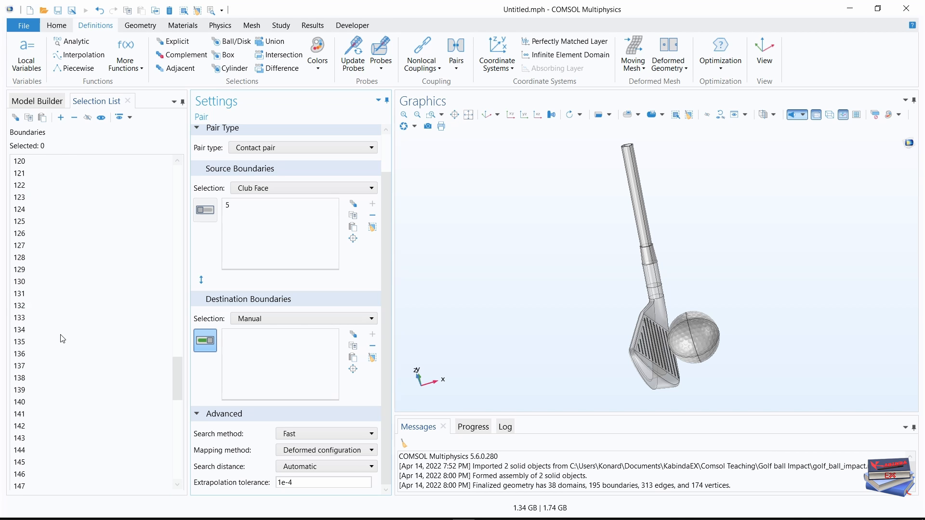
scroll(62, 339, "down", 2)
left_click(20, 282)
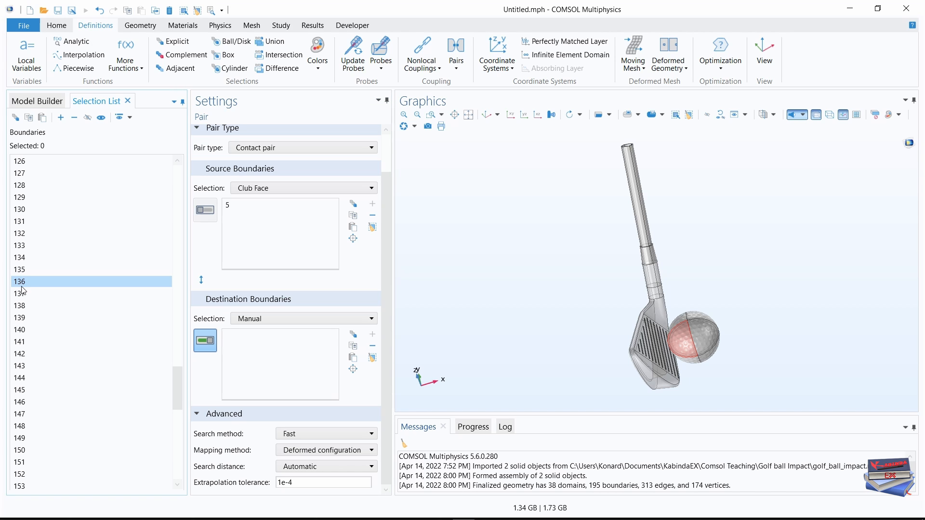
left_click(23, 294, "ctrl")
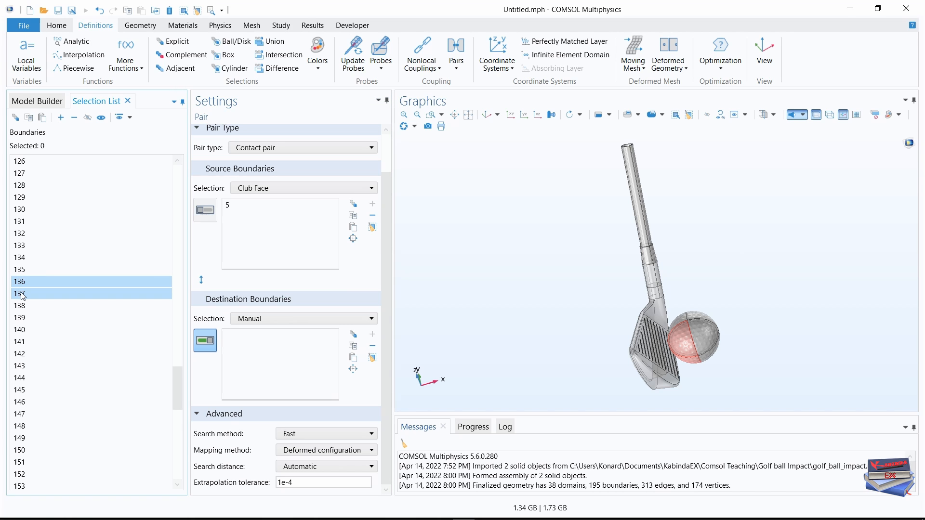
left_click(20, 318, "ctrl")
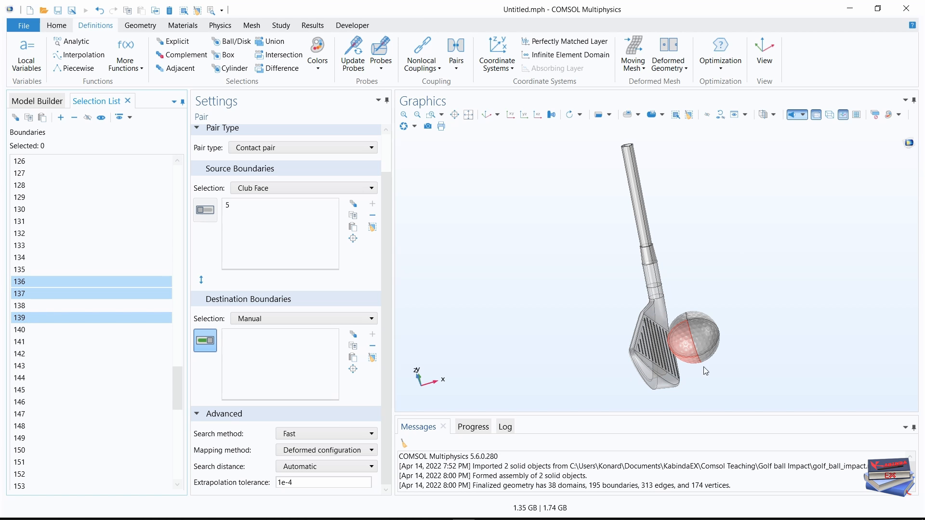
left_click_drag(753, 352, 611, 407)
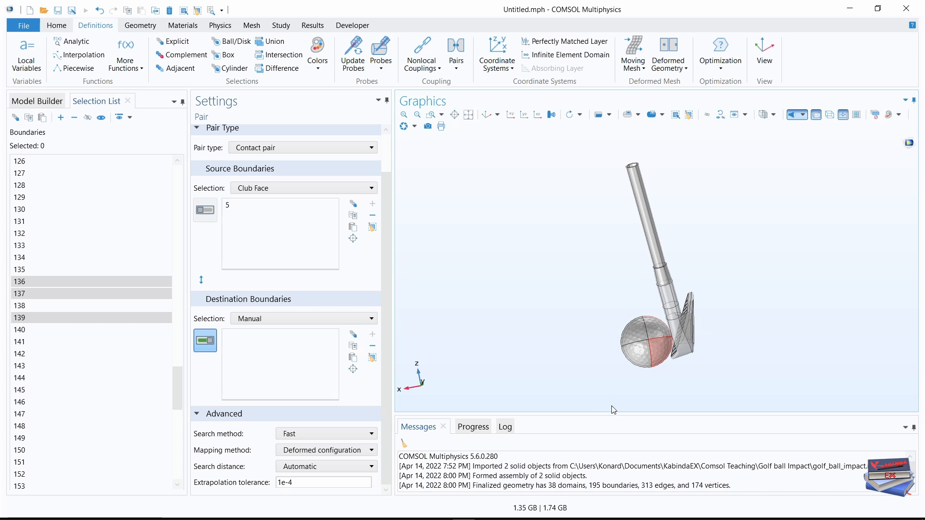
left_click(19, 342, "ctrl")
left_click_drag(481, 327, 647, 333)
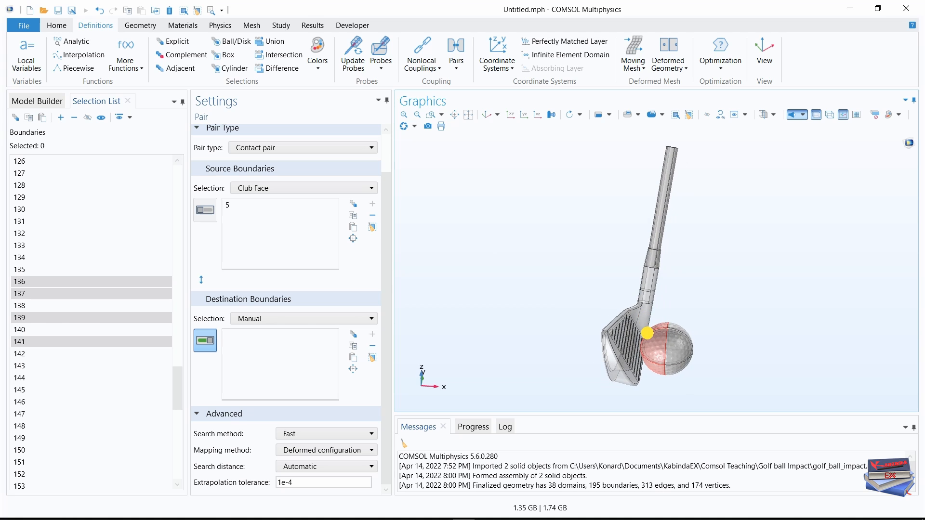
left_click(60, 118)
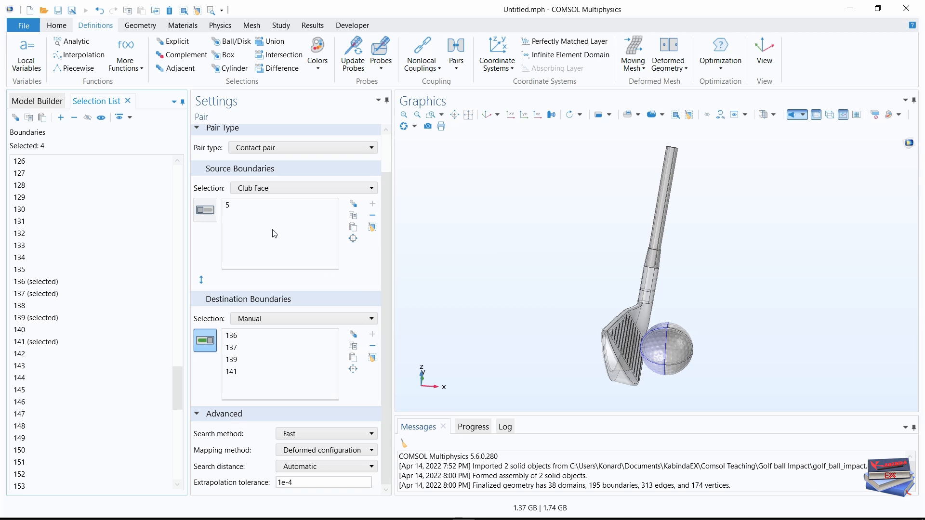
left_click(211, 211)
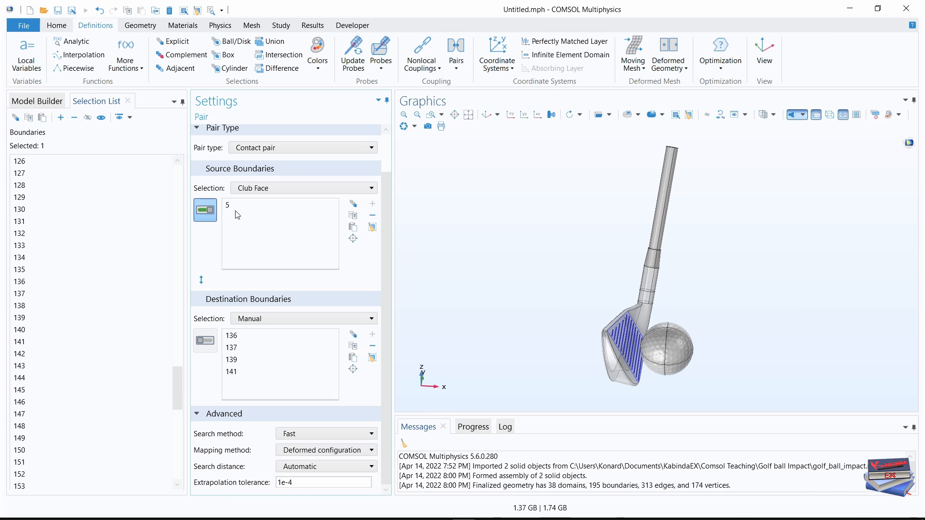
left_click(271, 372)
left_click(208, 341)
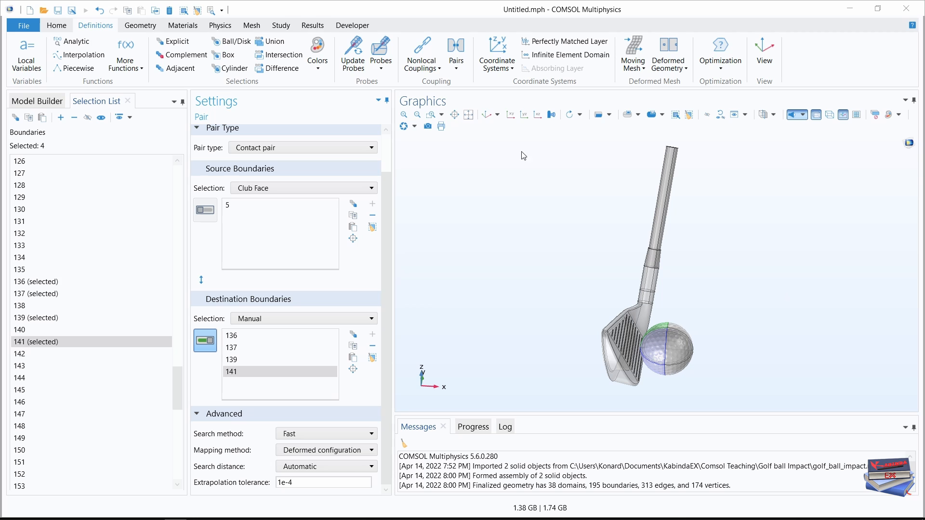
Add an Integration coupling over the Golf Ball domains and set its frame to Material (X, Y, Z).
left_click(435, 71)
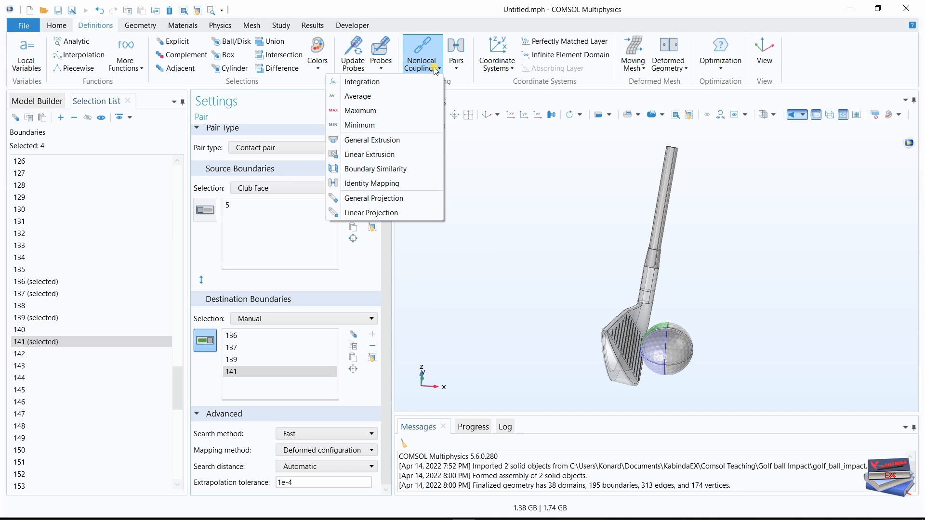
left_click(395, 84)
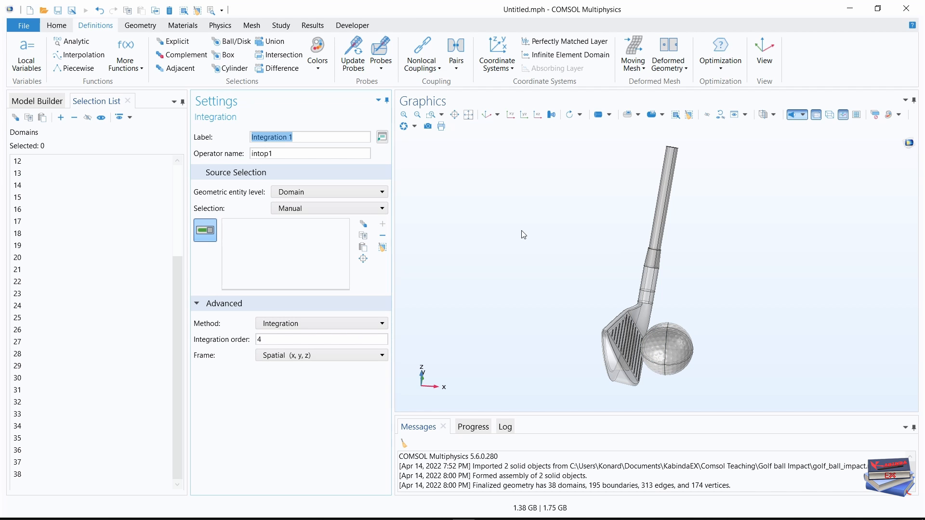
left_click(379, 209)
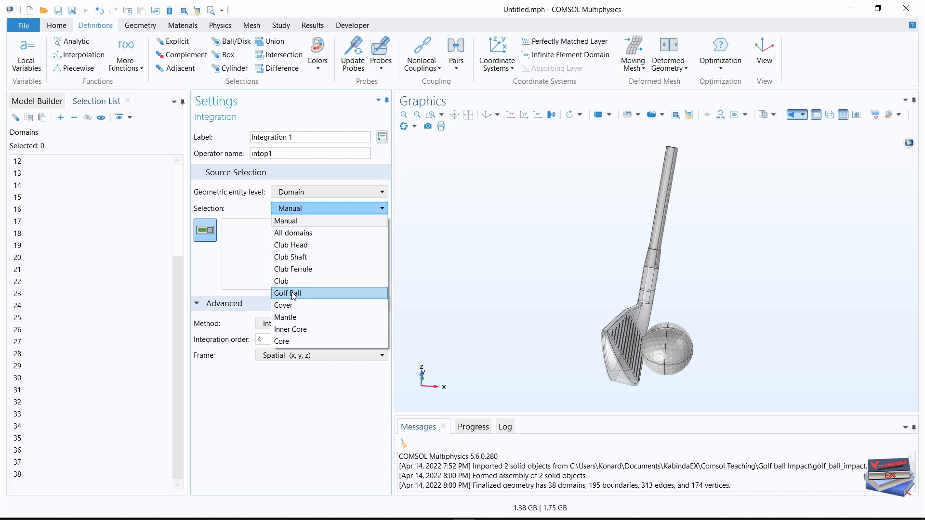
left_click(294, 294)
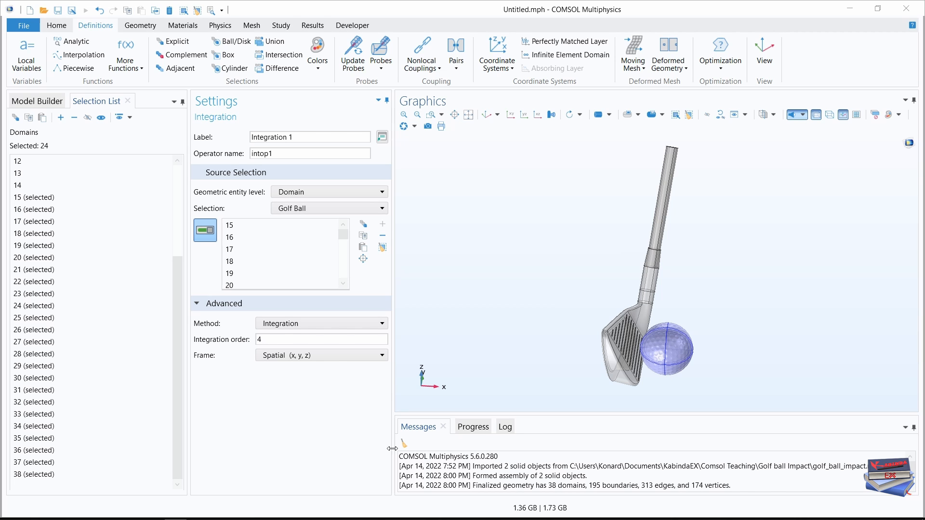
left_click(318, 356)
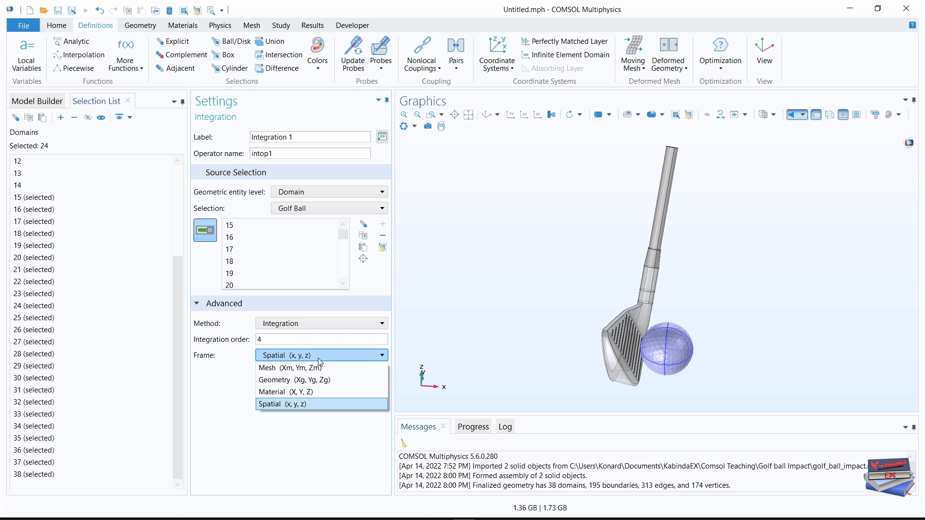
left_click(299, 393)
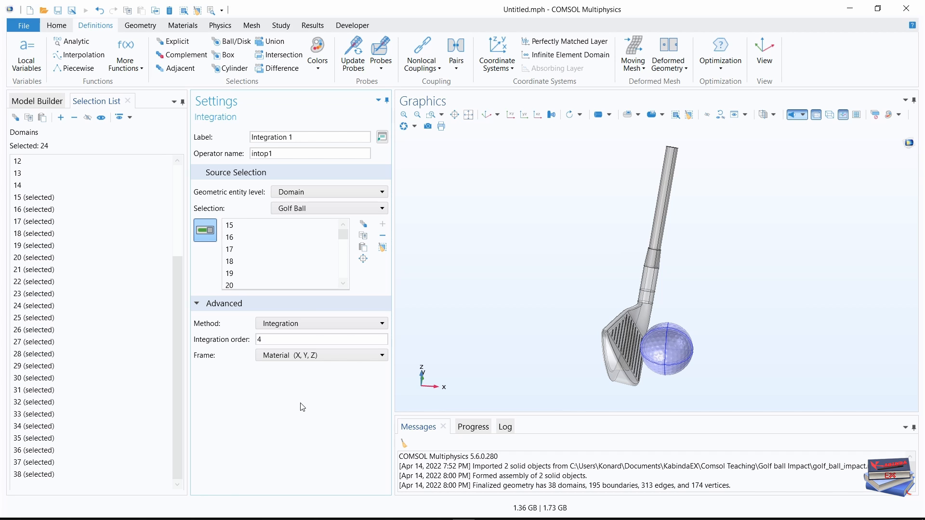
Add an Average coupling over the Club Head domains and set its frame to Material (X, Y, Z).
left_click(438, 68)
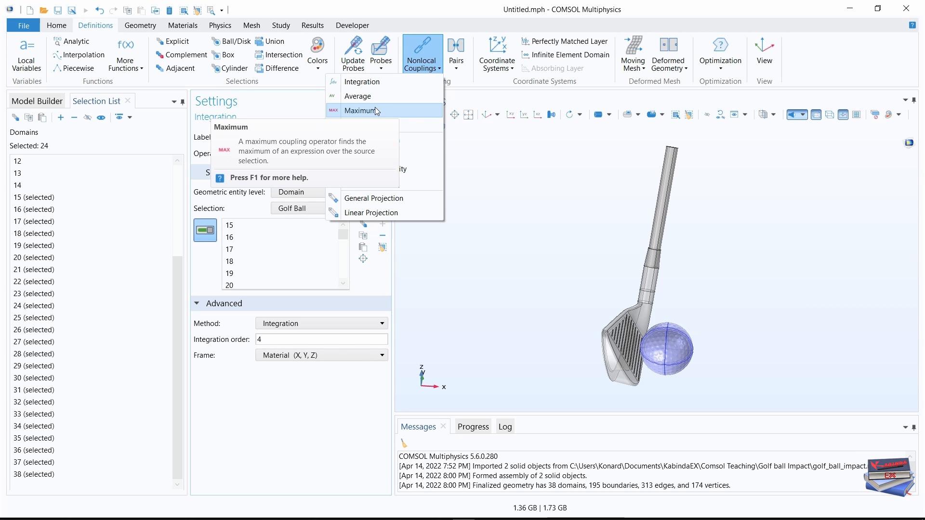
left_click(363, 96)
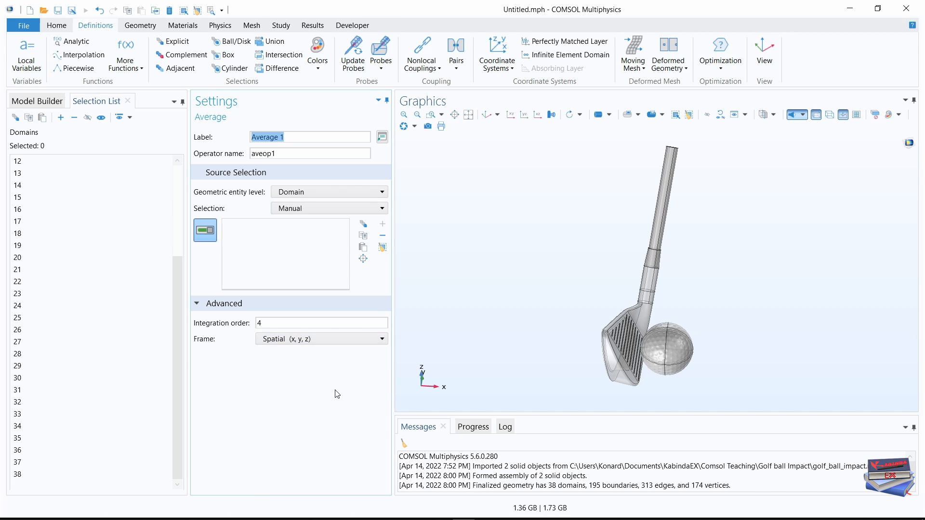
left_click(336, 209)
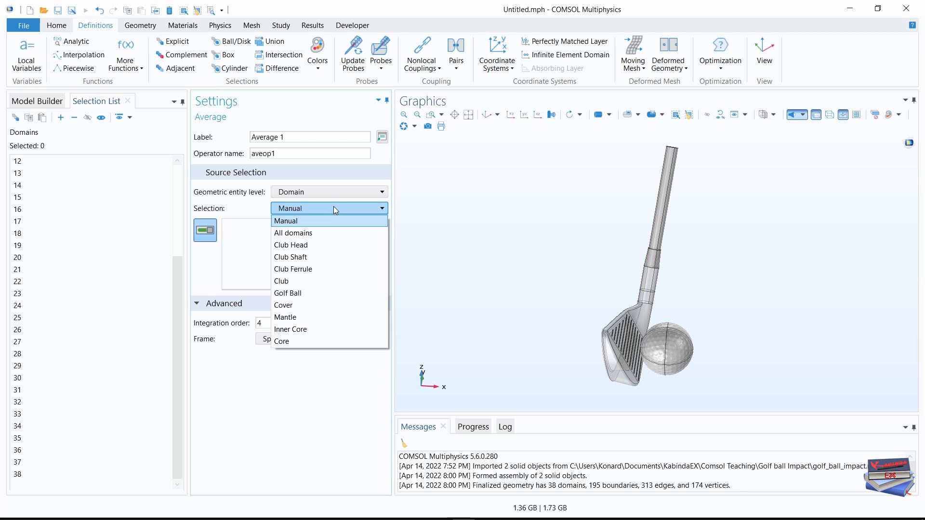
left_click(302, 245)
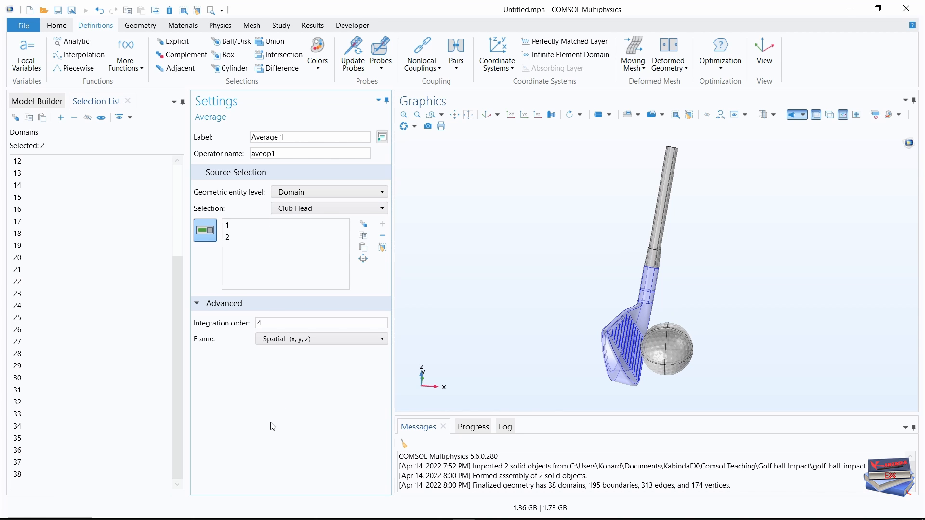
left_click(317, 340)
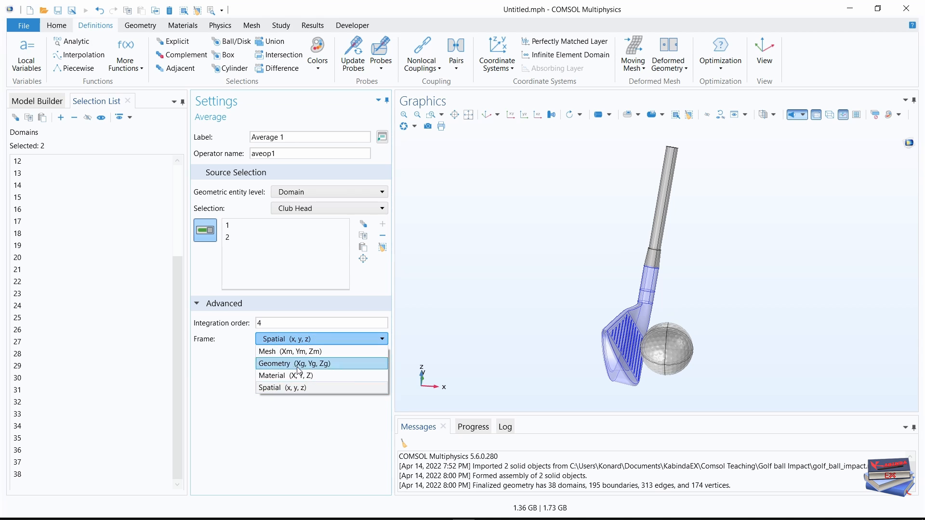
left_click(287, 378)
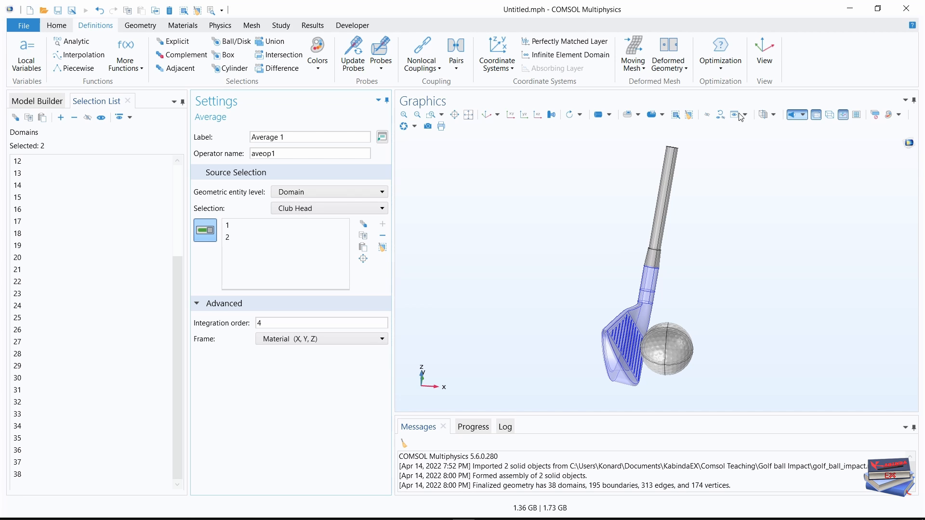
Add a second Average coupling over the Golf Ball domains and set its frame to Material (X, Y, Z).
left_click(437, 68)
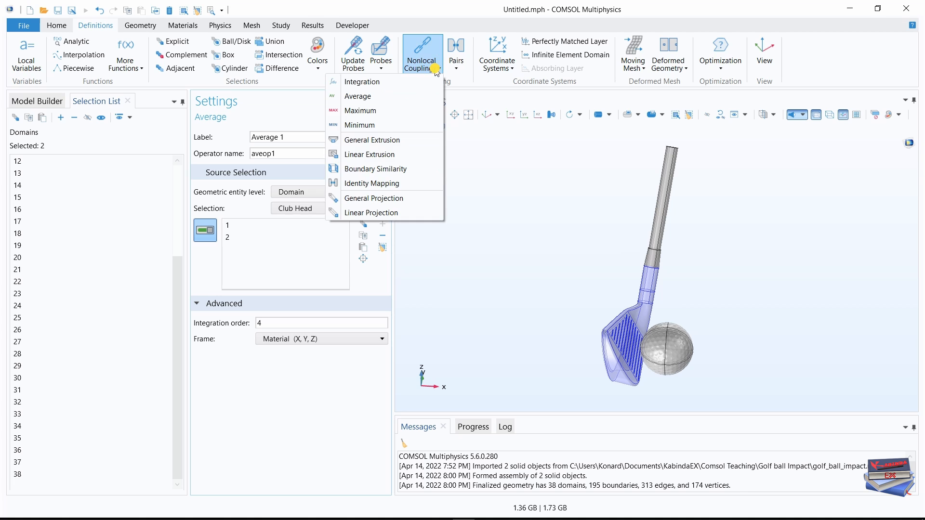
left_click(359, 96)
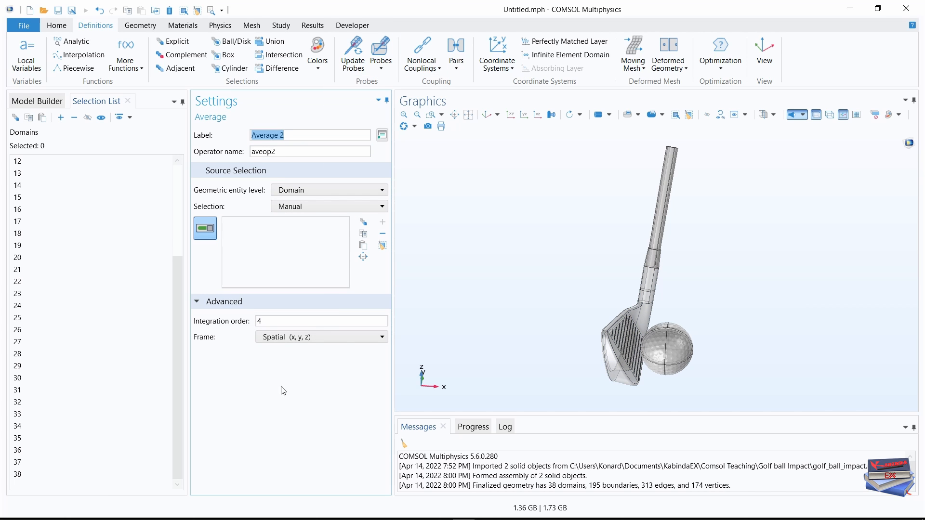
left_click(21, 101)
scroll(164, 280, "down", 1)
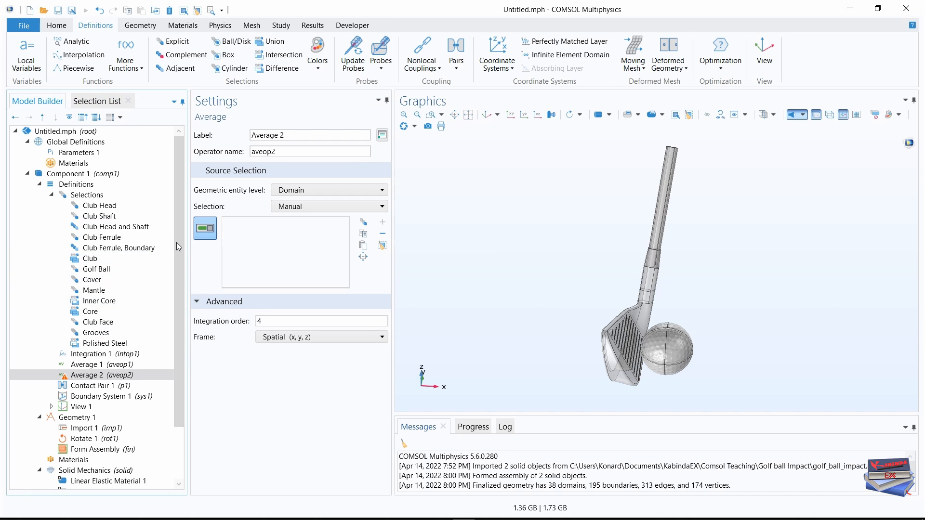
left_click_drag(179, 258, 181, 269)
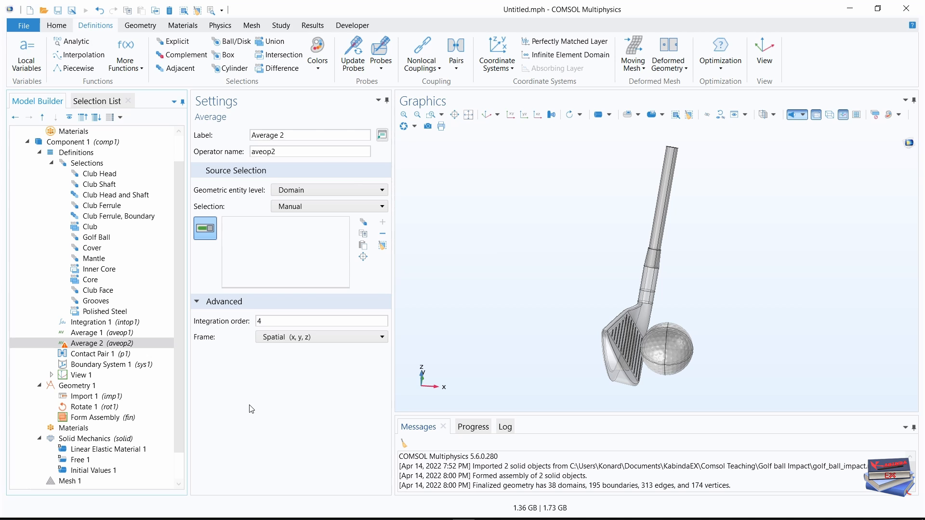
left_click(347, 206)
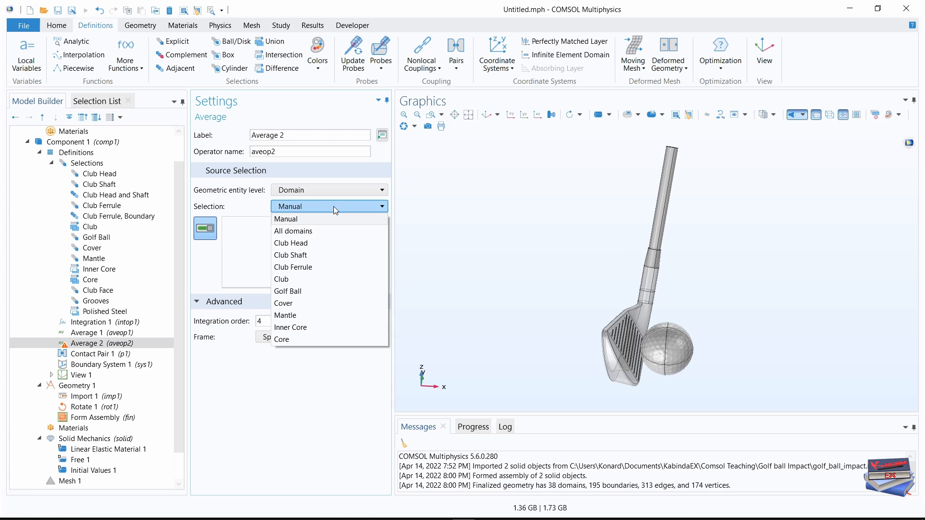
left_click(304, 291)
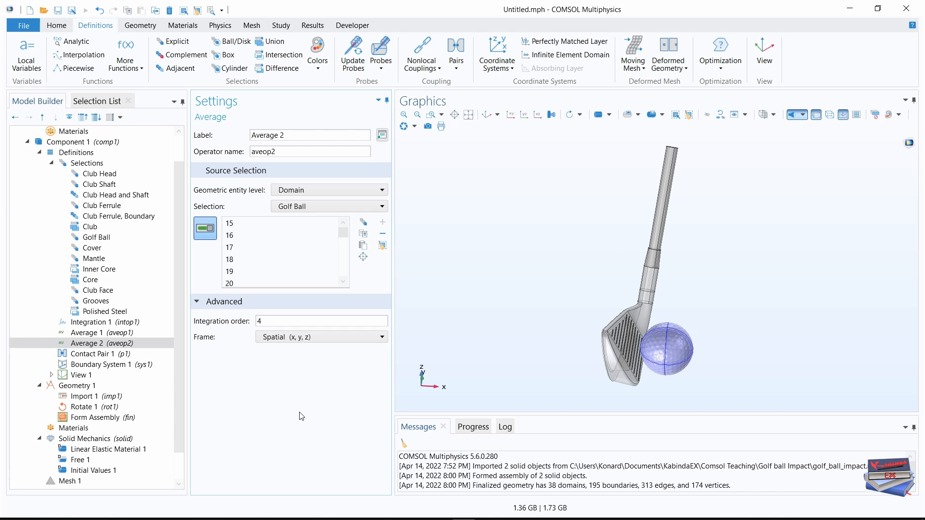
left_click(323, 337)
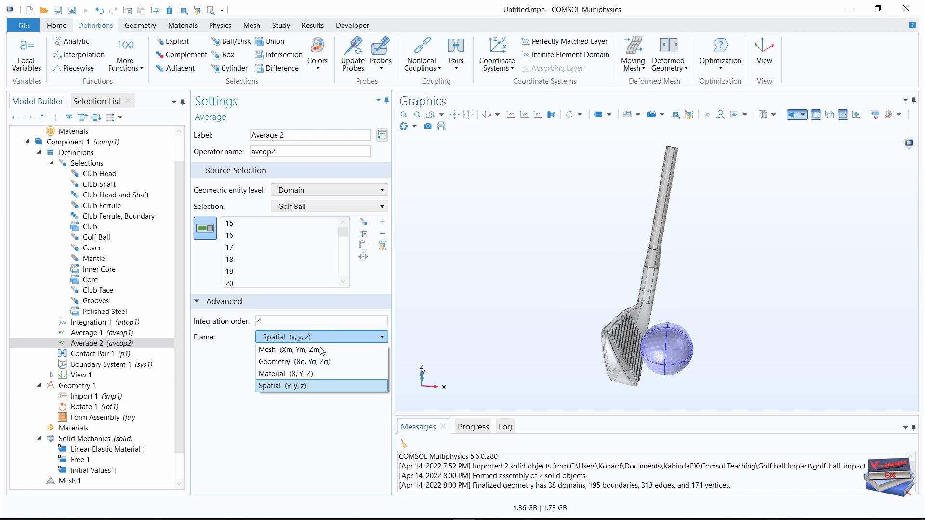
left_click(307, 372)
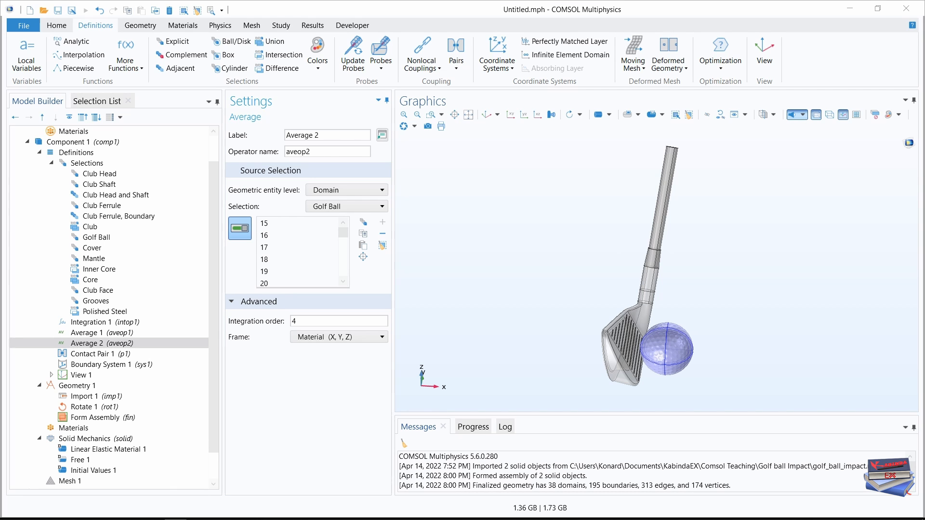
Rename the Club Head and Shaft selection as Club Head and Shaft, Boundary.
left_click(125, 200)
left_click(347, 148)
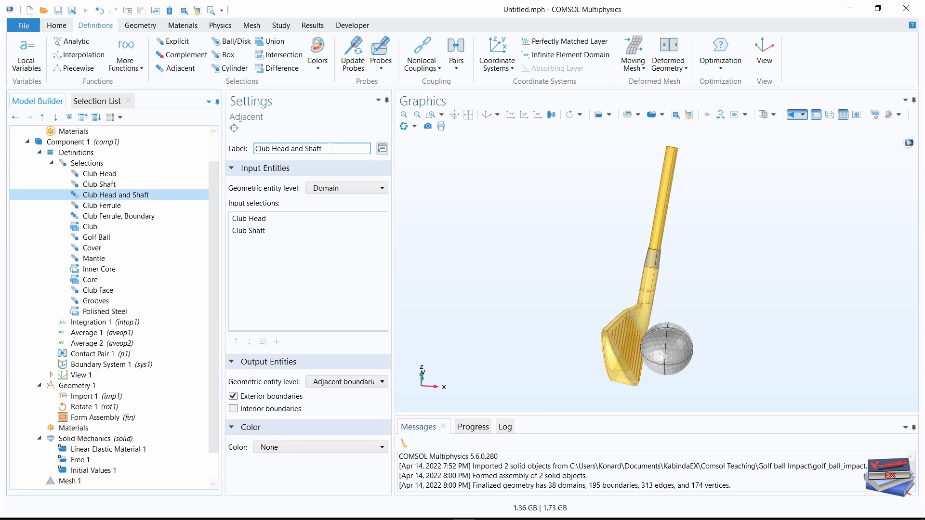
type(", Boundary")
key("Return")
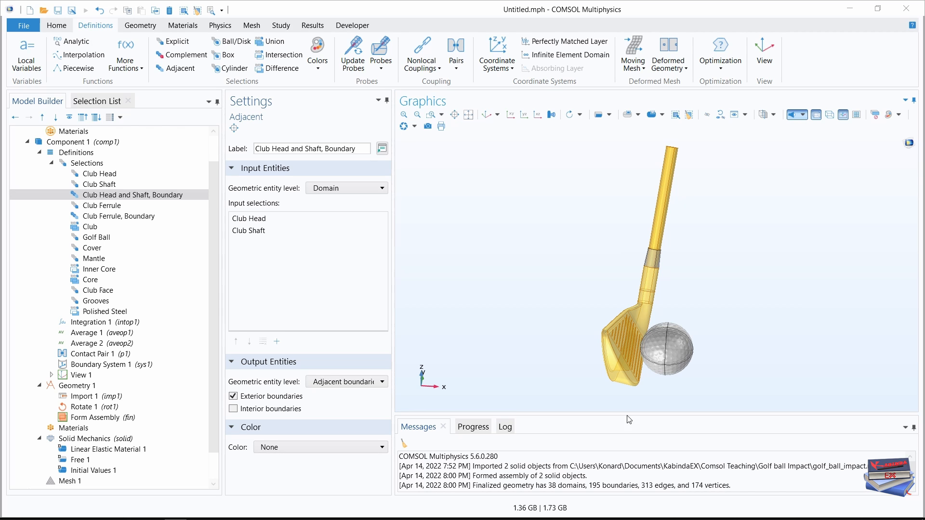
Add a Hyperelastic Material to the Solid Mechanics physics and assign it to the Cover selection.
left_click(40, 152)
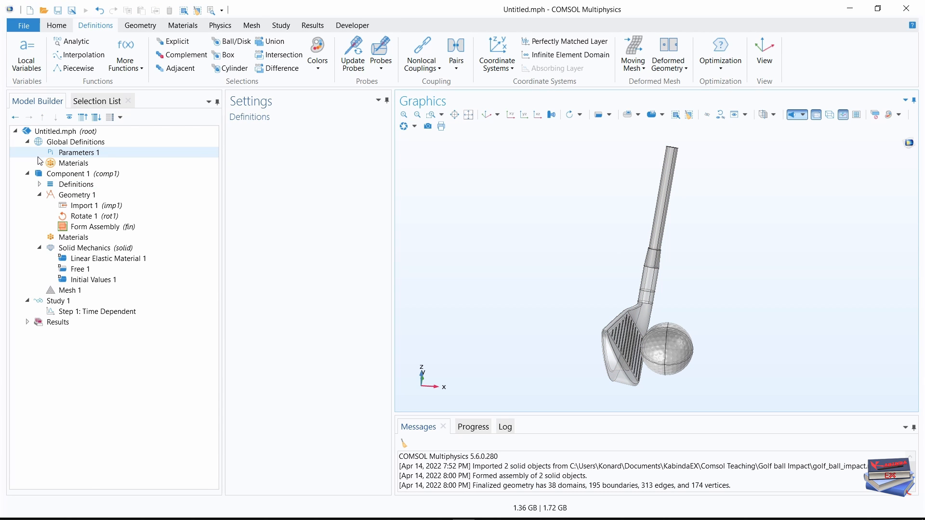
left_click(40, 195)
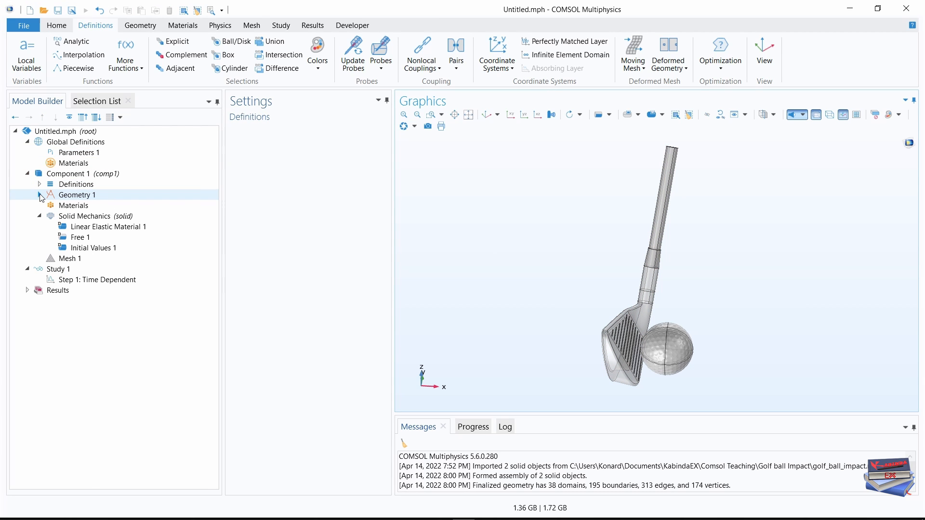
left_click(82, 218)
right_click(82, 218)
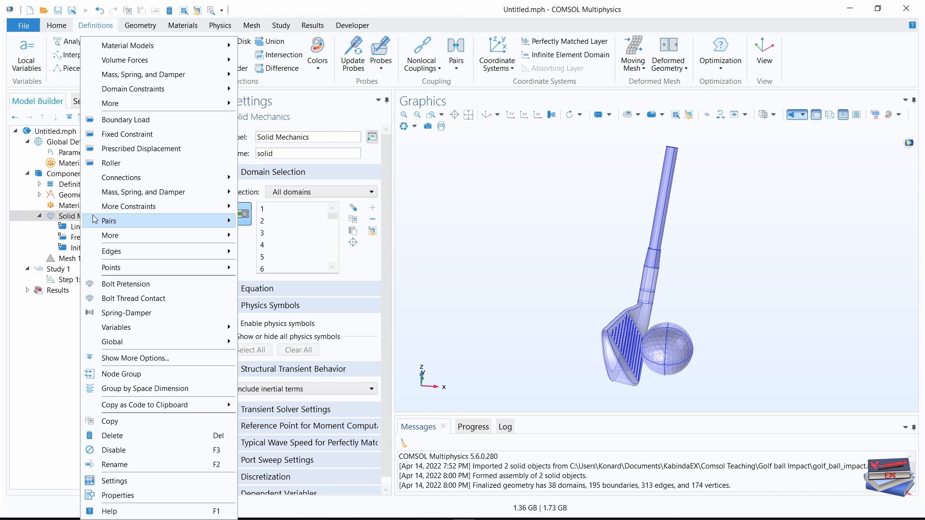
mouse_move(125, 207)
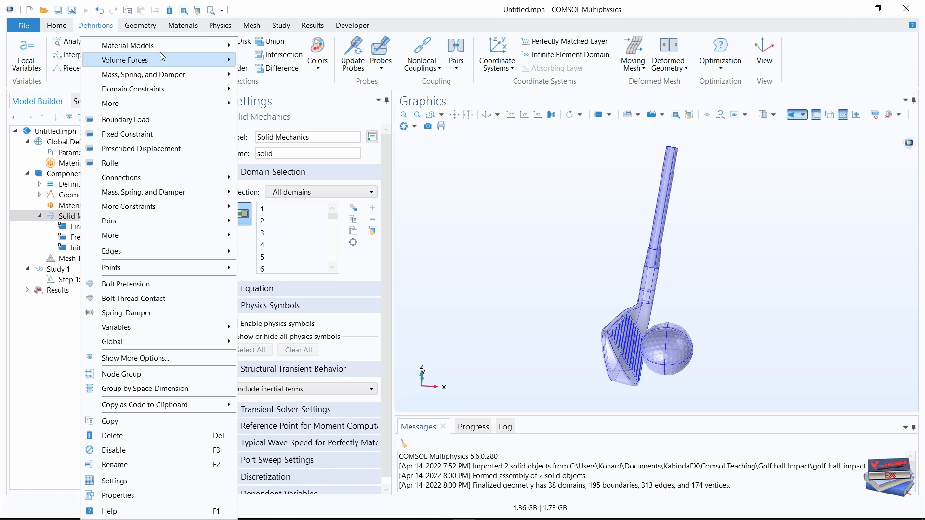
mouse_move(163, 46)
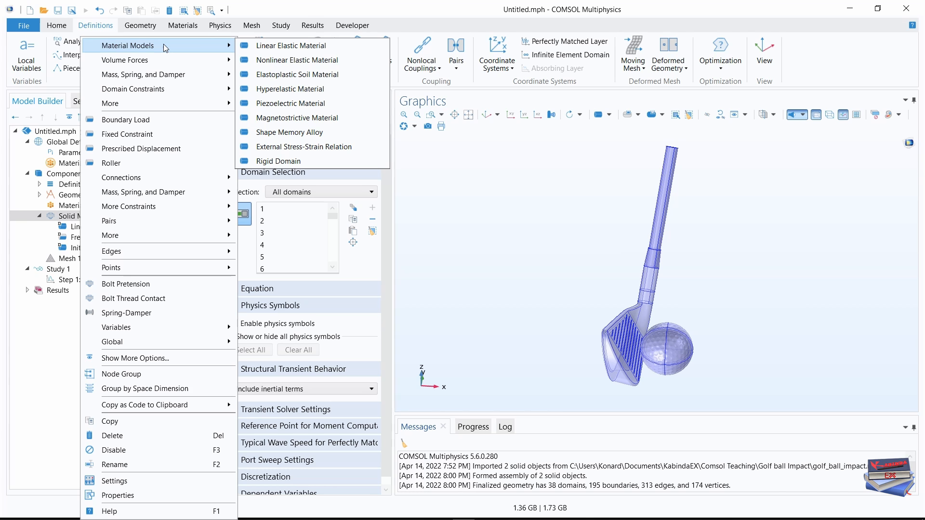
left_click(288, 90)
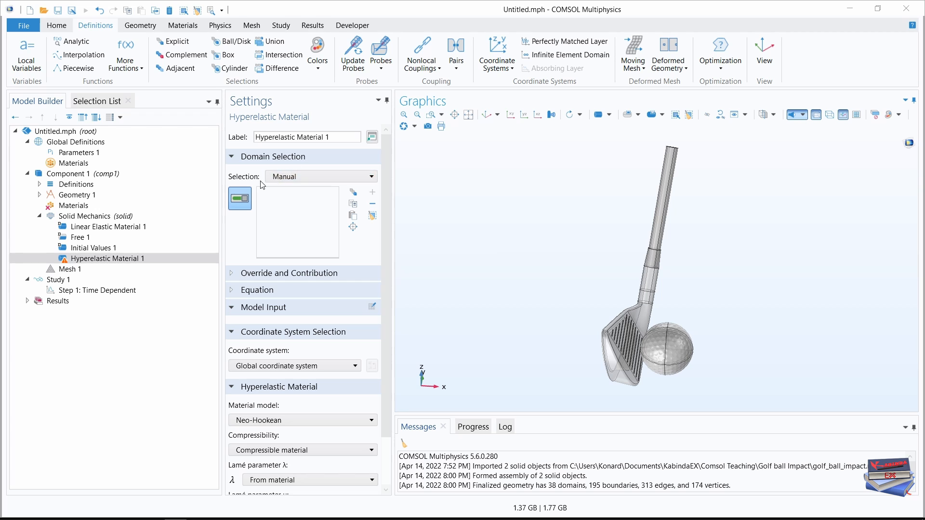
left_click(353, 177)
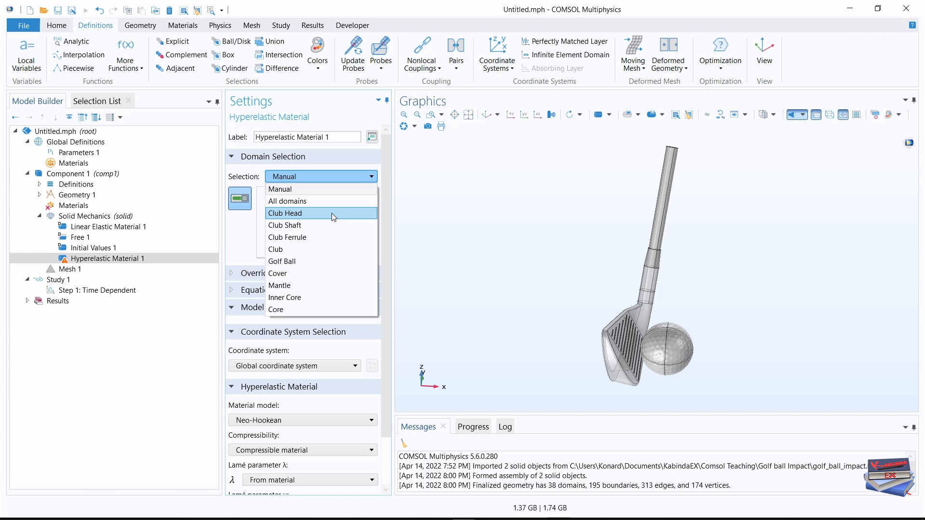
left_click(299, 273)
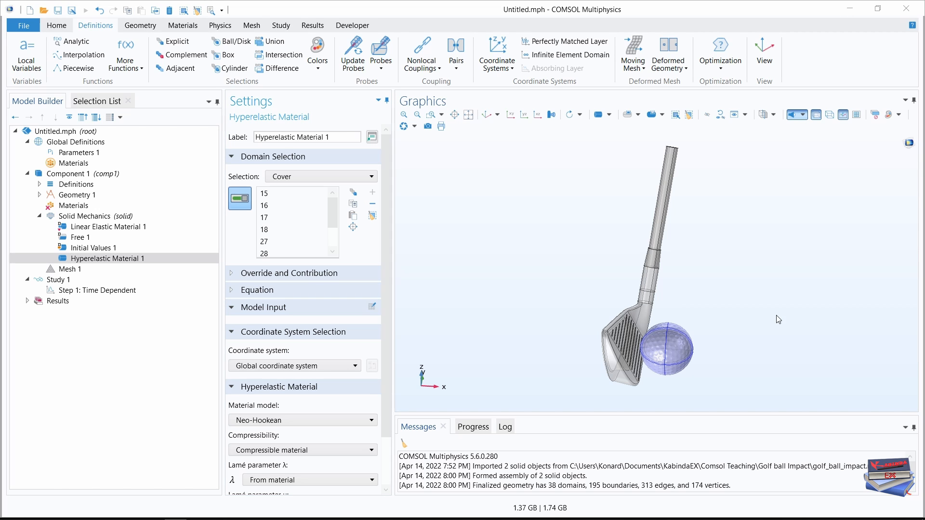
Add a second Hyperelastic Material to the Solid Mechanics physics and assign it to the Core selection.
left_click(227, 27)
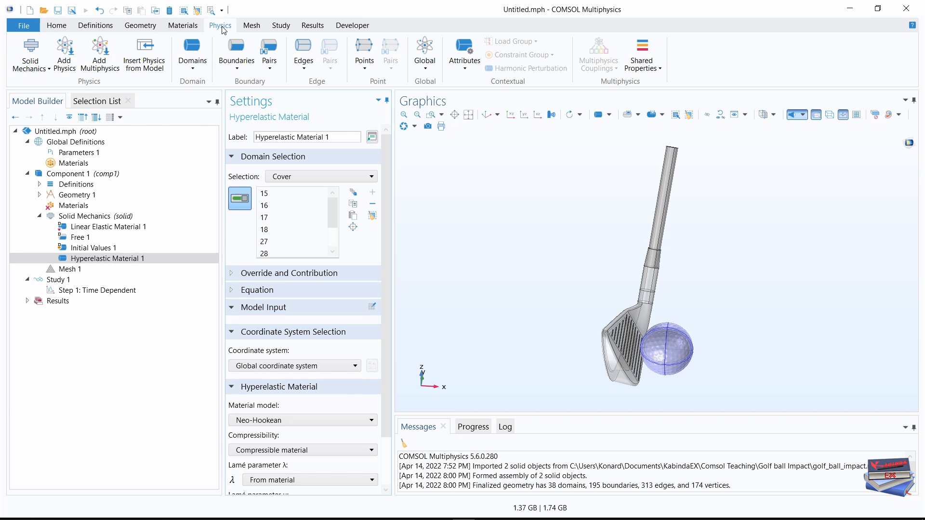
left_click(192, 62)
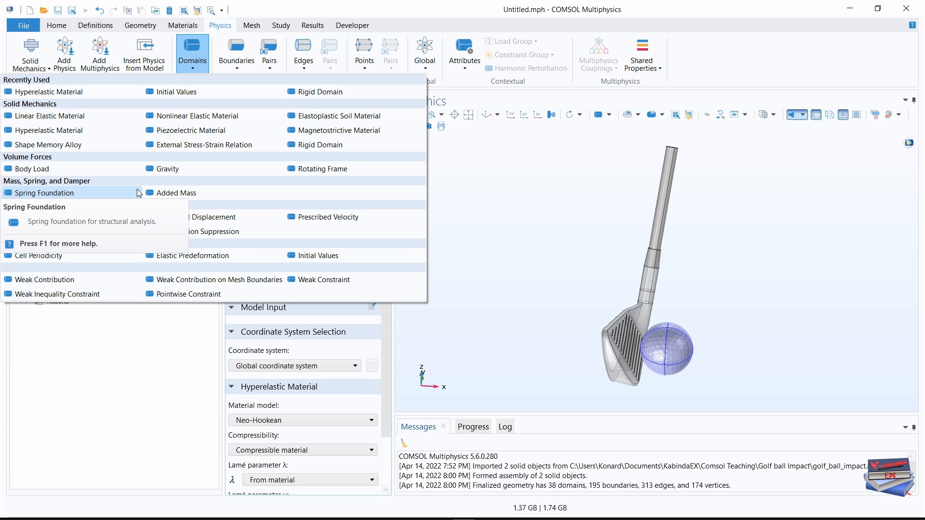
left_click(54, 133)
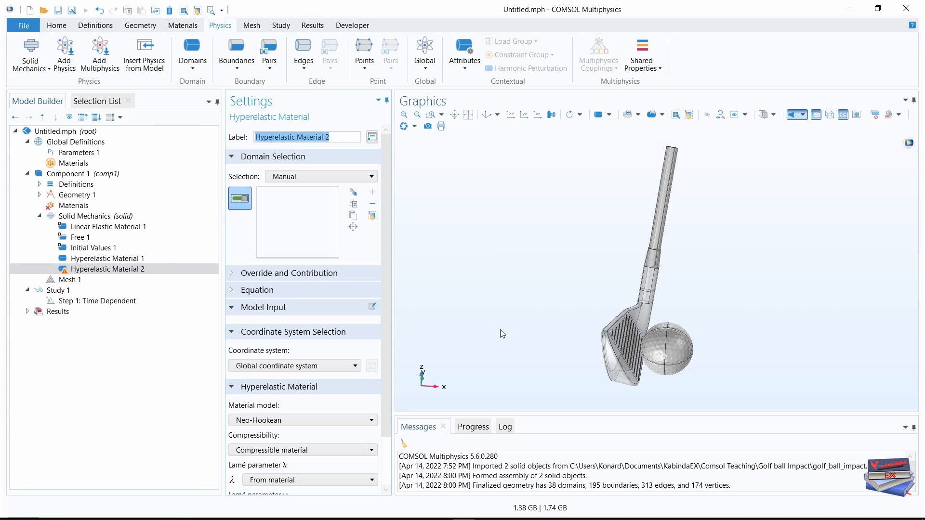
left_click(313, 177)
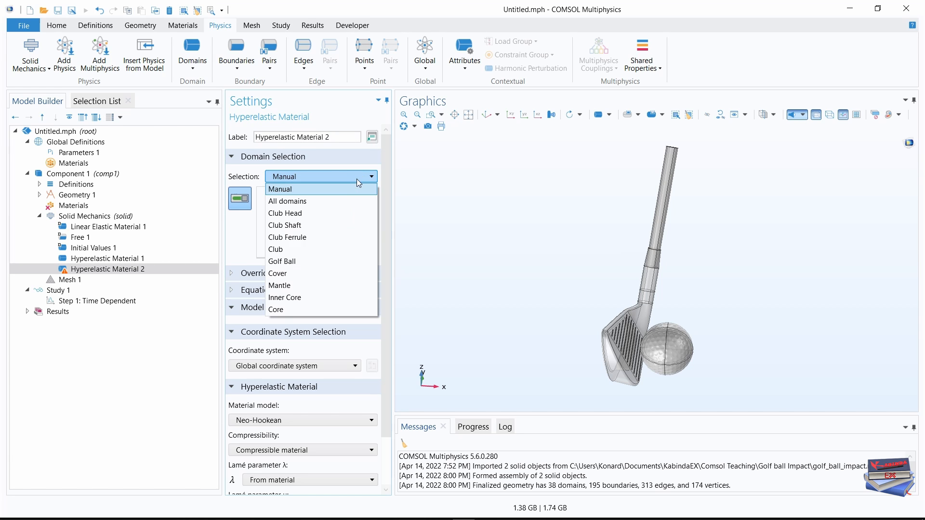
left_click(284, 309)
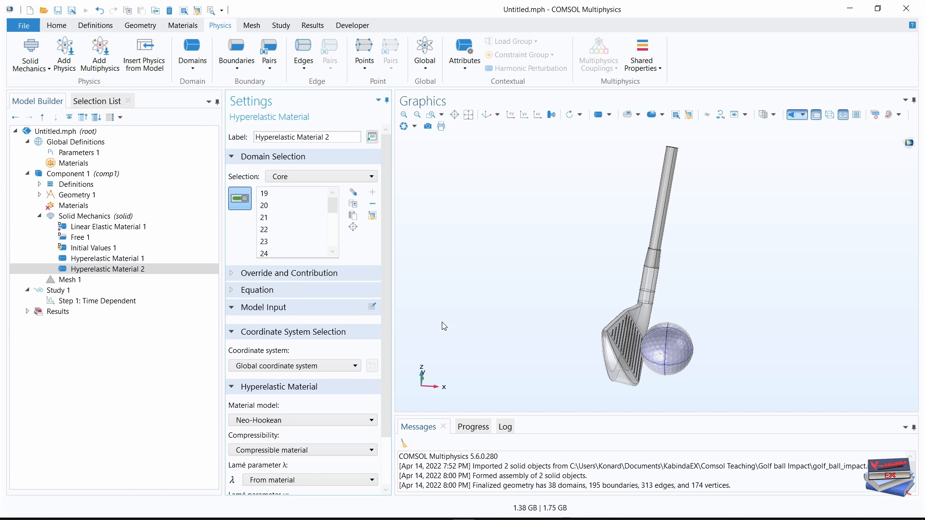
Make the Core's hyperelastic material nearly incompressible with Hartmann-Neff volumetric strain energy and a bulk modulus of 1[GPa].
left_click_drag(388, 244, 386, 315)
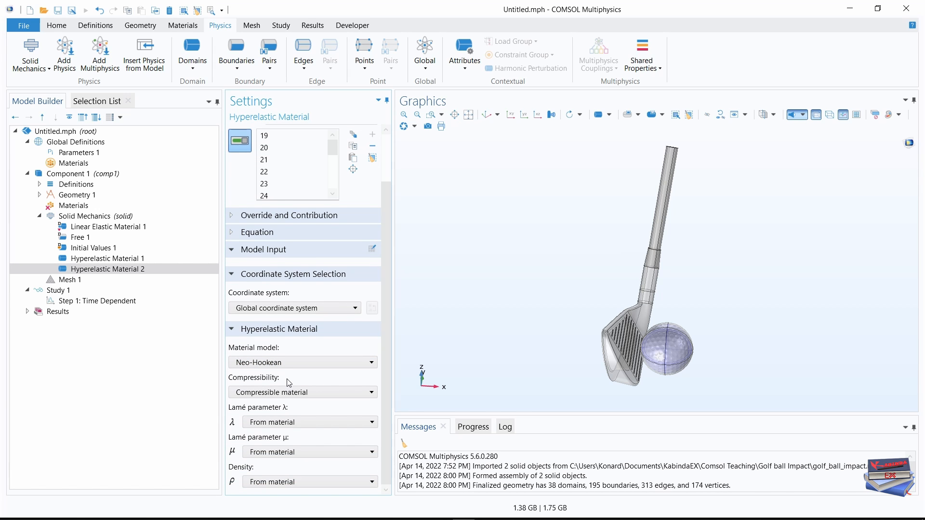
left_click(348, 391)
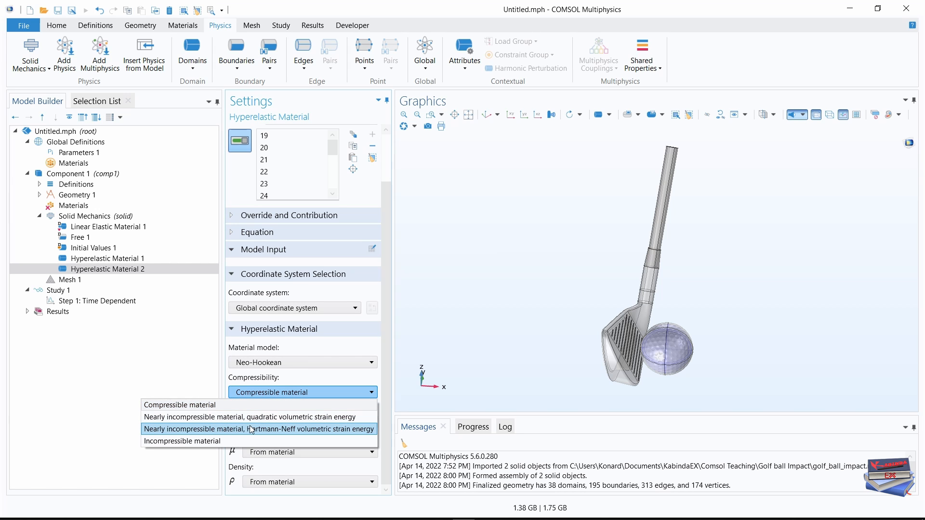
left_click(296, 431)
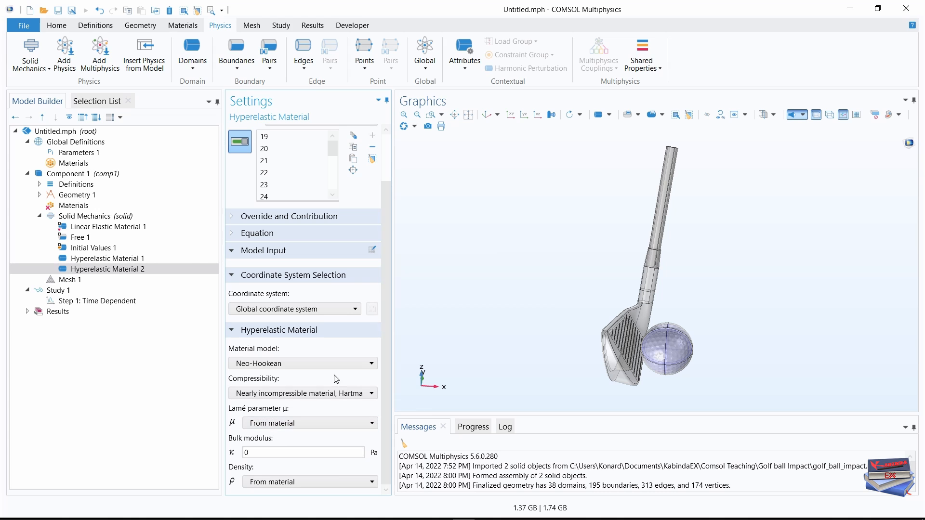
left_click(260, 452)
left_click_drag(246, 452, 237, 454)
type("1[")
key("Caps_Lock")
type("[GP")
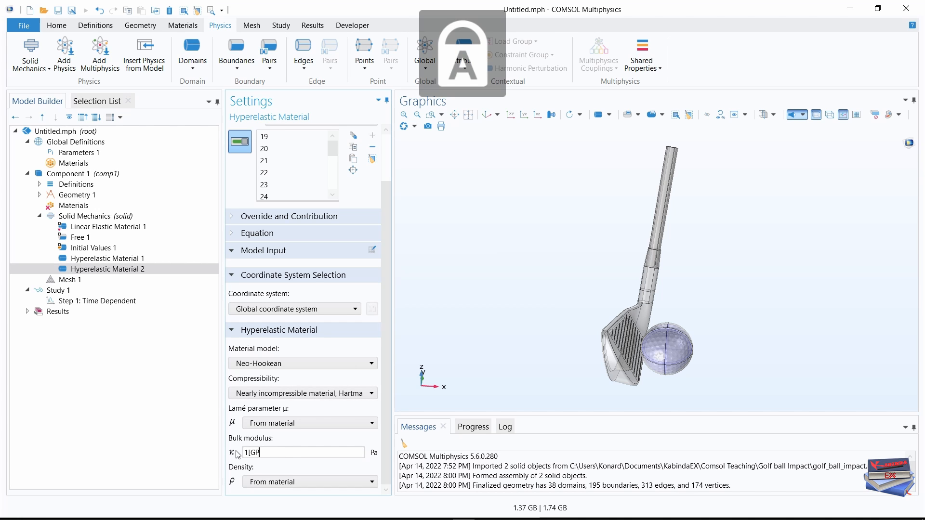
key("Caps_Lock")
type("a]")
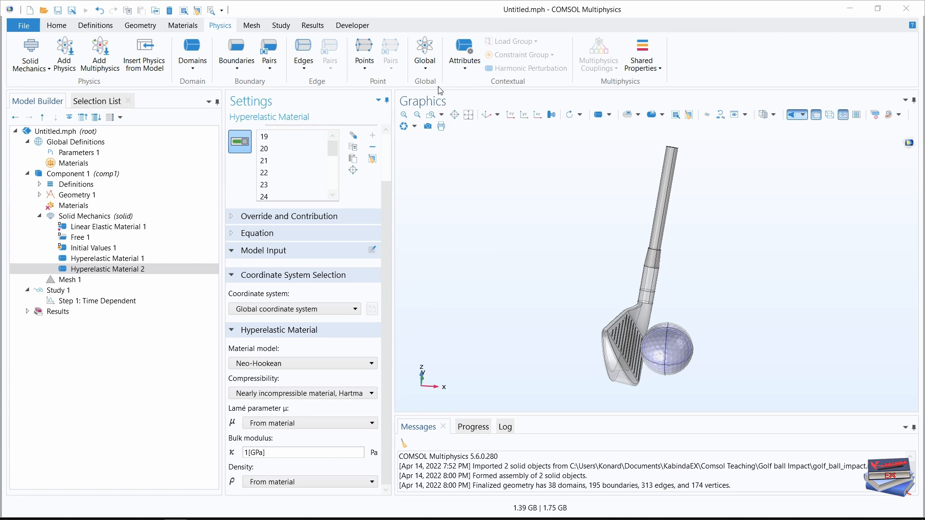
Add Viscoelasticity to the Core's hyperelastic material and add a second branch to its Generalized Maxwell model.
left_click(463, 57)
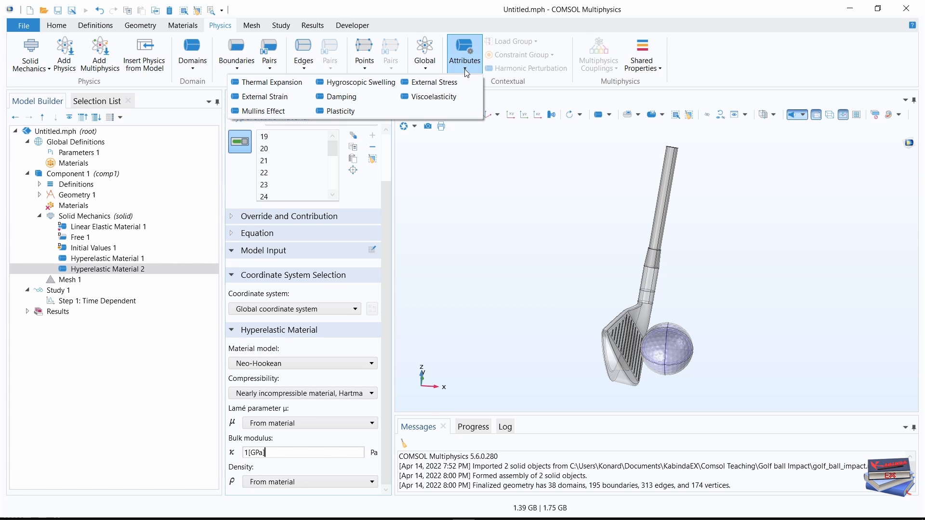
left_click(434, 97)
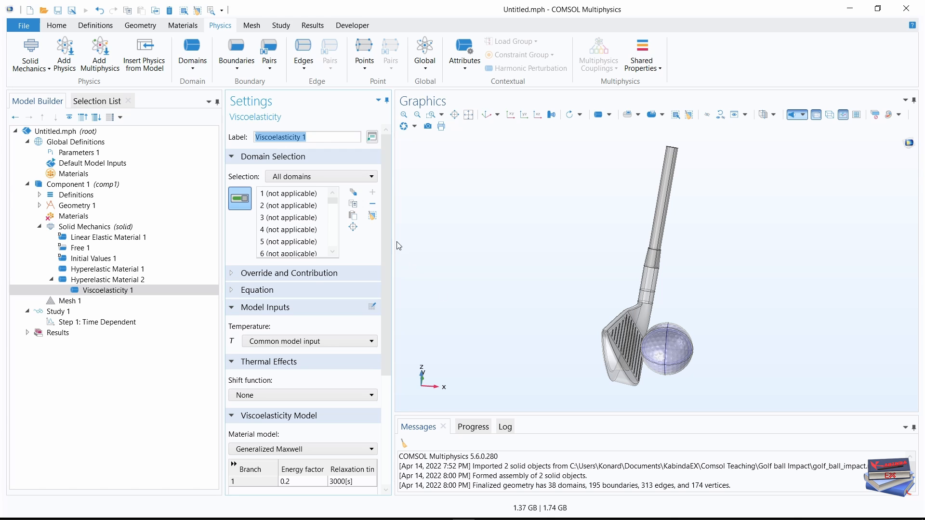
left_click_drag(388, 228, 465, 371)
left_click_drag(224, 345, 183, 345)
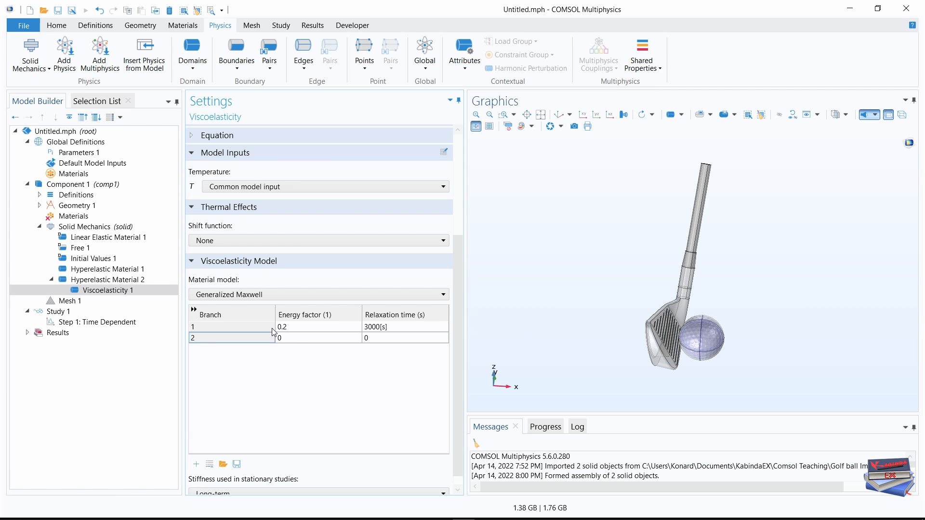
Set the first viscoelastic branch's energy factor to 0.26 and its relaxation time to 1e-5 s.
left_click(290, 326)
left_click(290, 326)
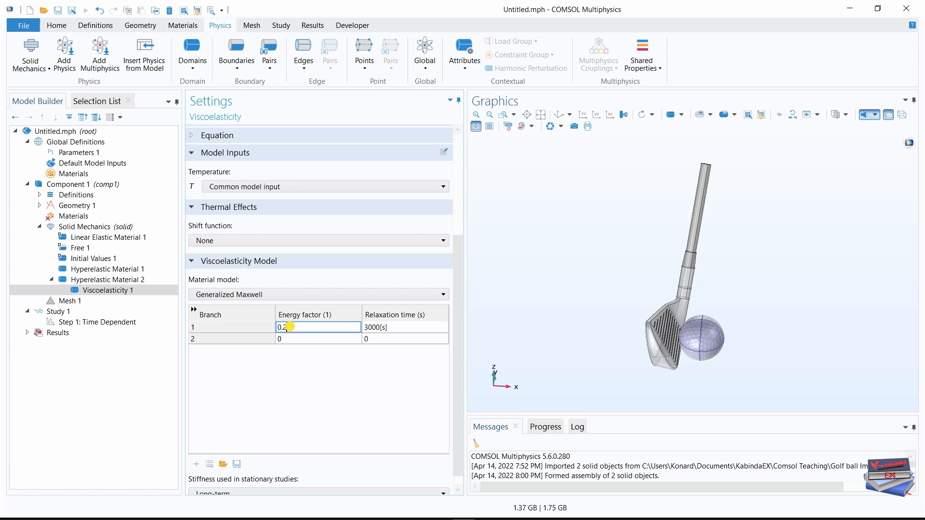
type("6")
left_click(395, 329)
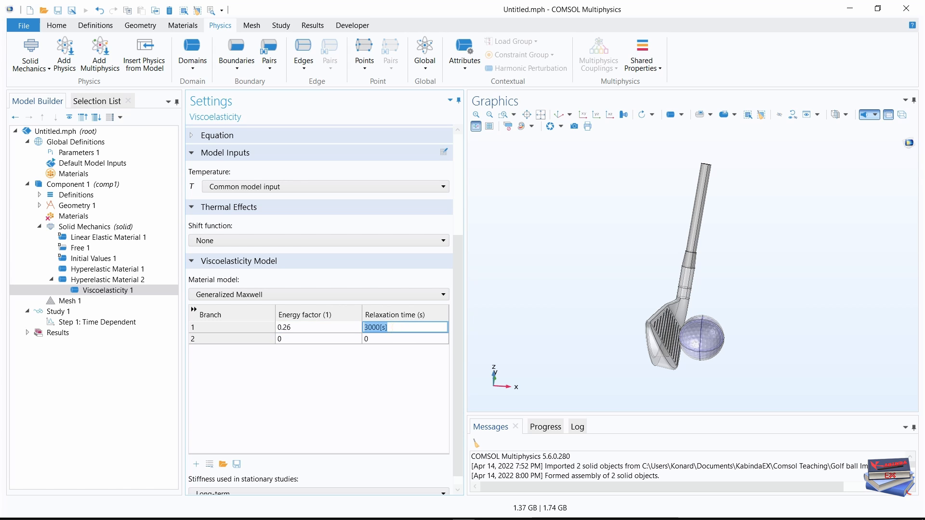
type("1e-5")
key("Return")
Set the second viscoelastic branch's energy factor to 0.19.
left_click(380, 343)
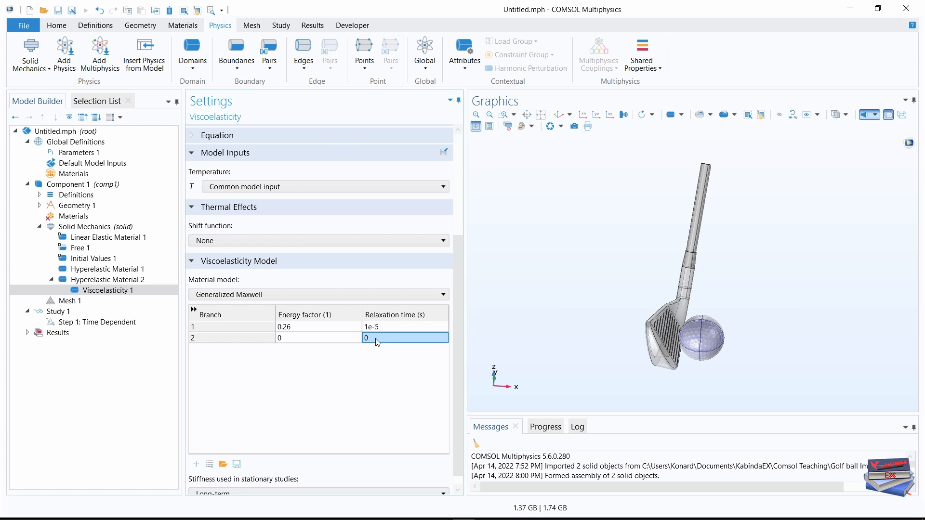
left_click(306, 339)
left_click(289, 338)
type(".19")
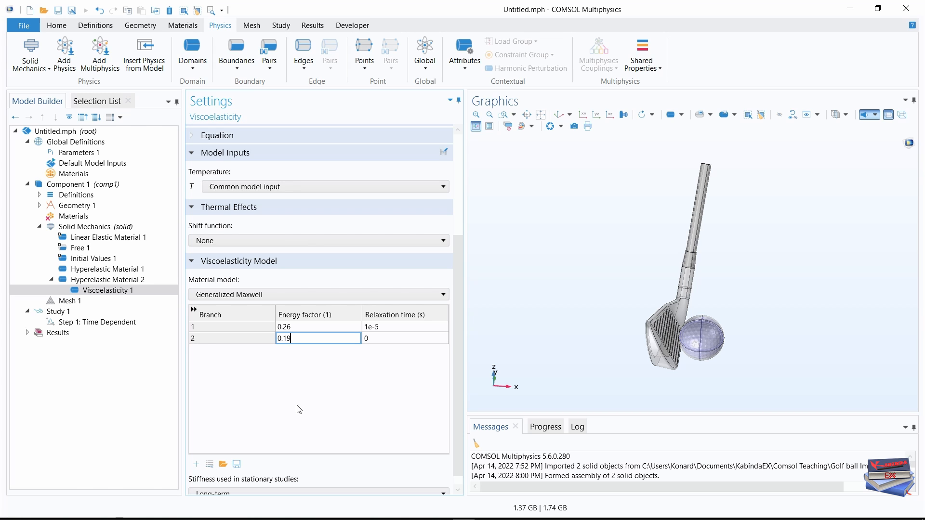
key("Return")
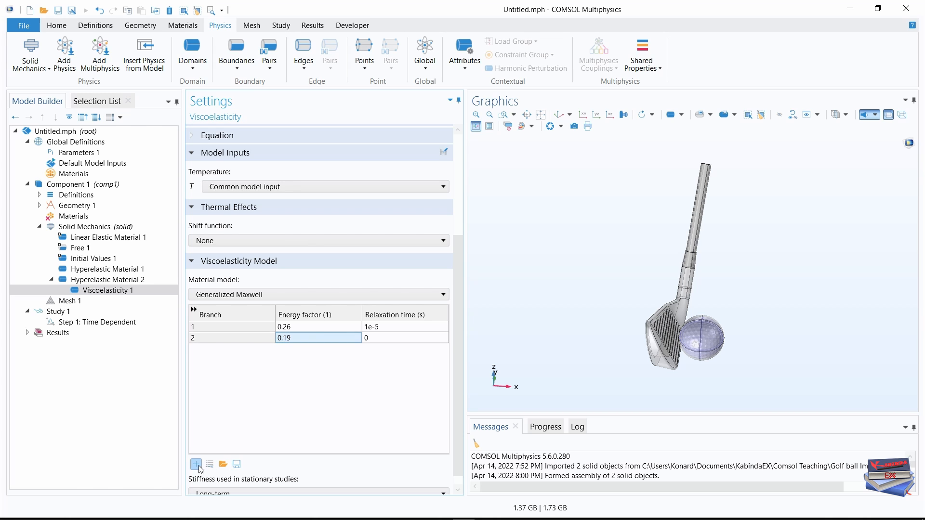
Add a third branch to the Generalized Maxwell model and set its energy factor to 0.22.
left_click(258, 399)
left_click(287, 349)
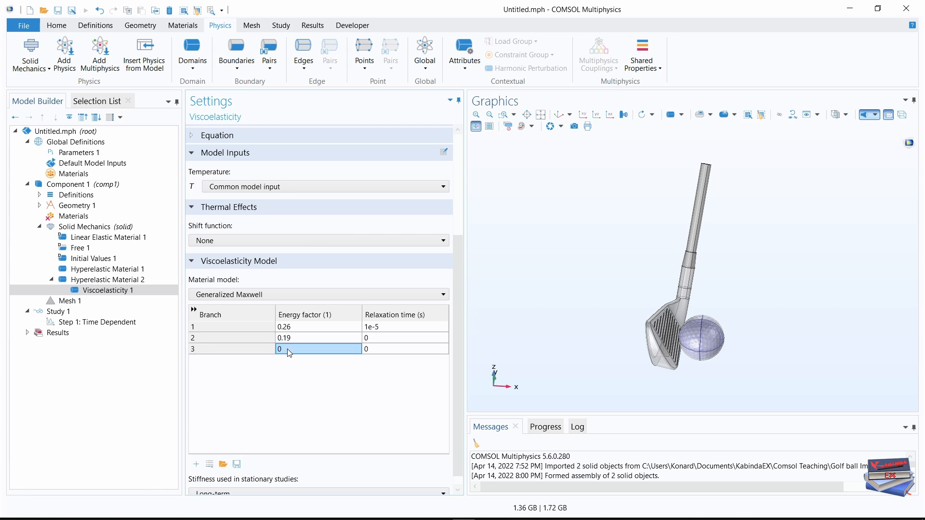
left_click(287, 349)
type("0.2")
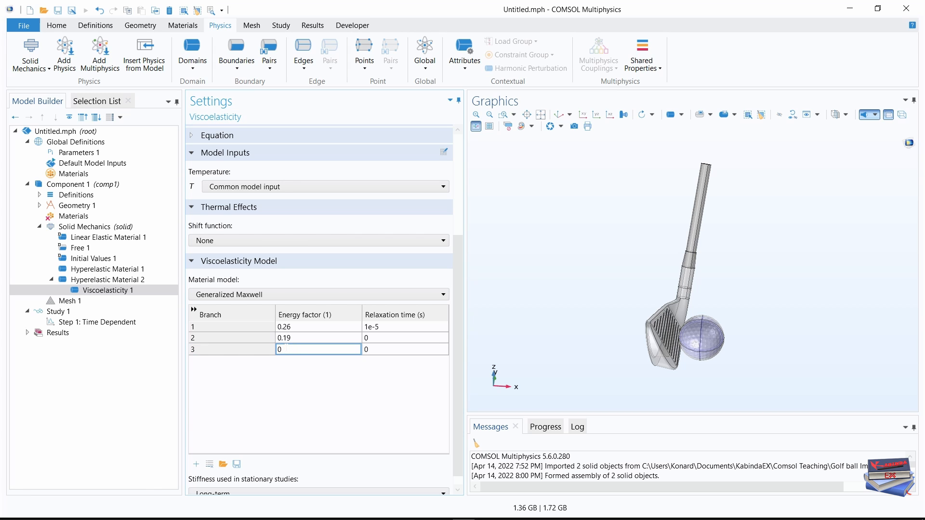
type("2")
Set the relaxation times to 1e-4 s for the second viscoelastic branch and 1e-3 s for the third.
left_click(372, 340)
left_click(372, 339)
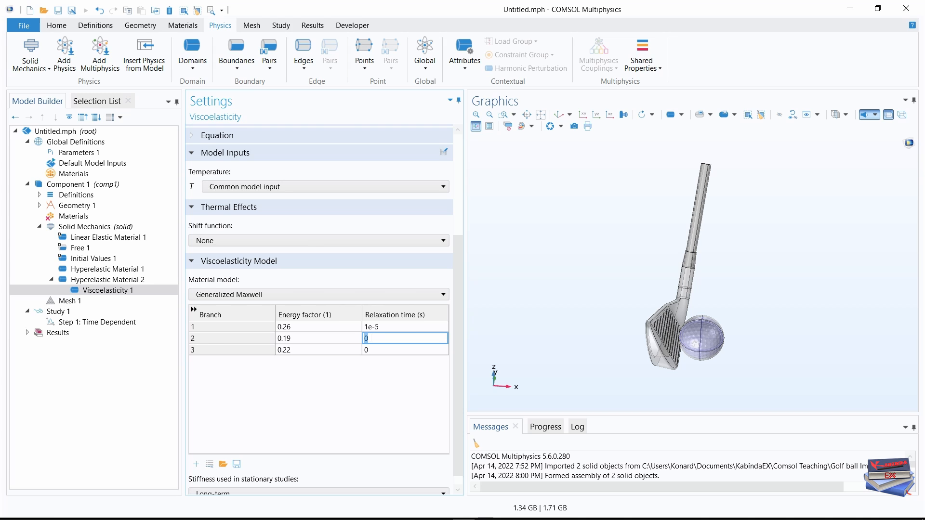
type("1e-4")
left_click(376, 350)
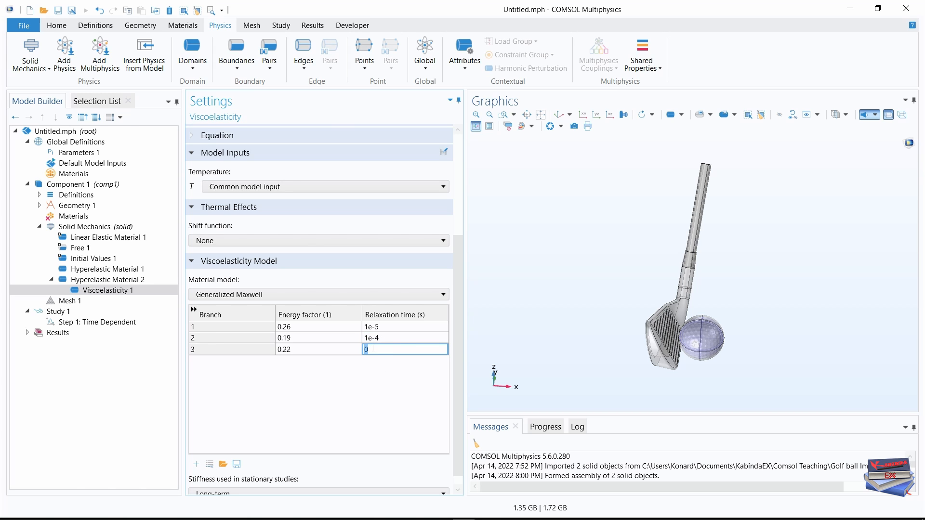
type("1e-3")
key("Return")
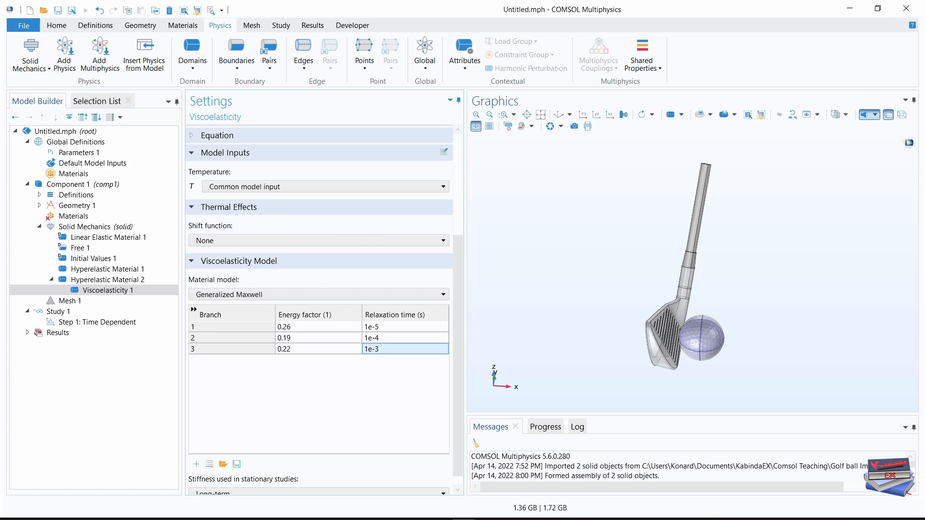
Add a second Initial Values domain feature to Solid Mechanics and set the X component of its structural velocity field to velx.
left_click(193, 66)
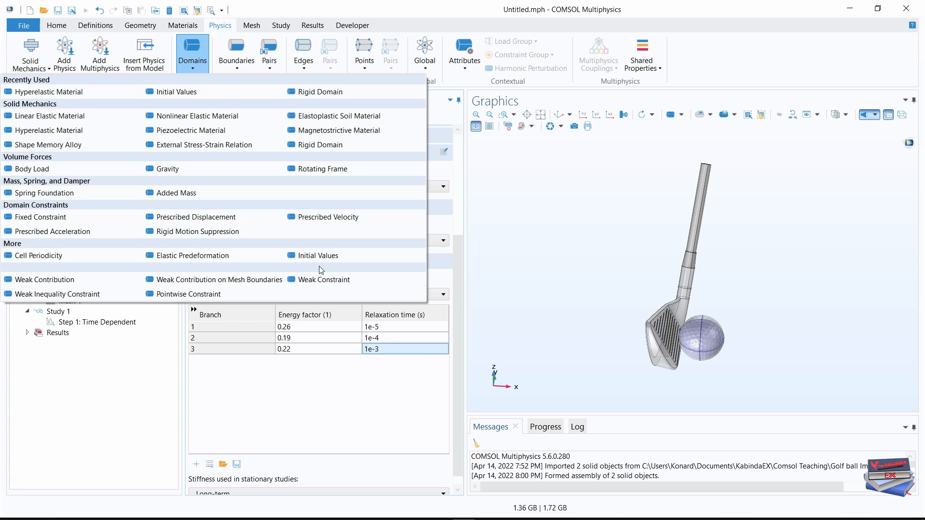
left_click(305, 255)
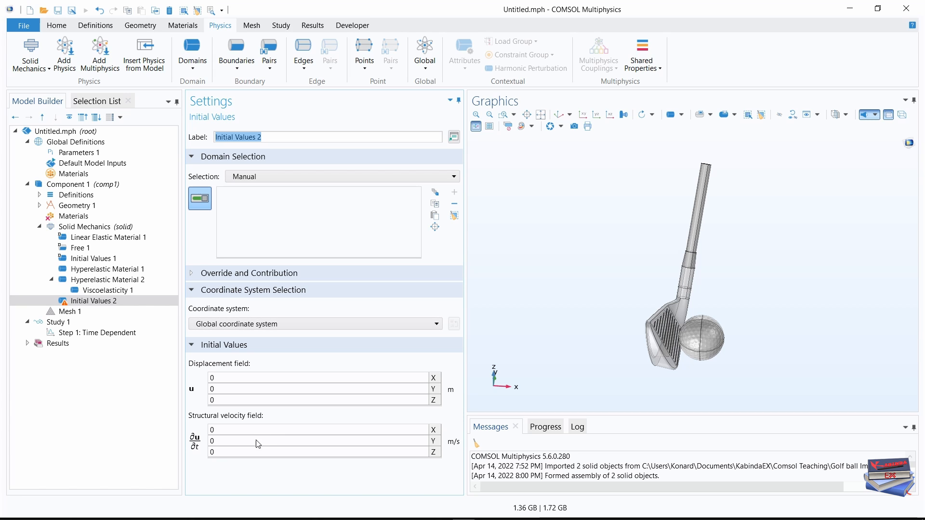
left_click(217, 430)
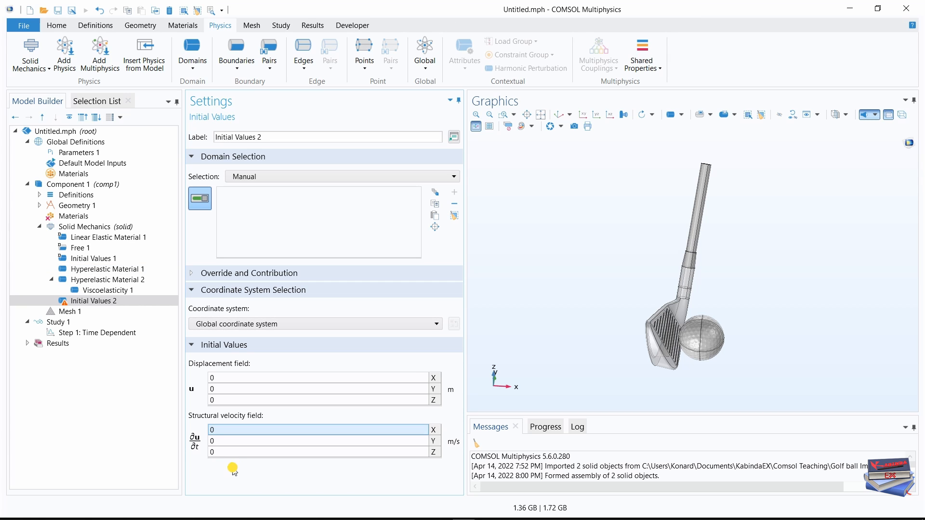
left_click(75, 153)
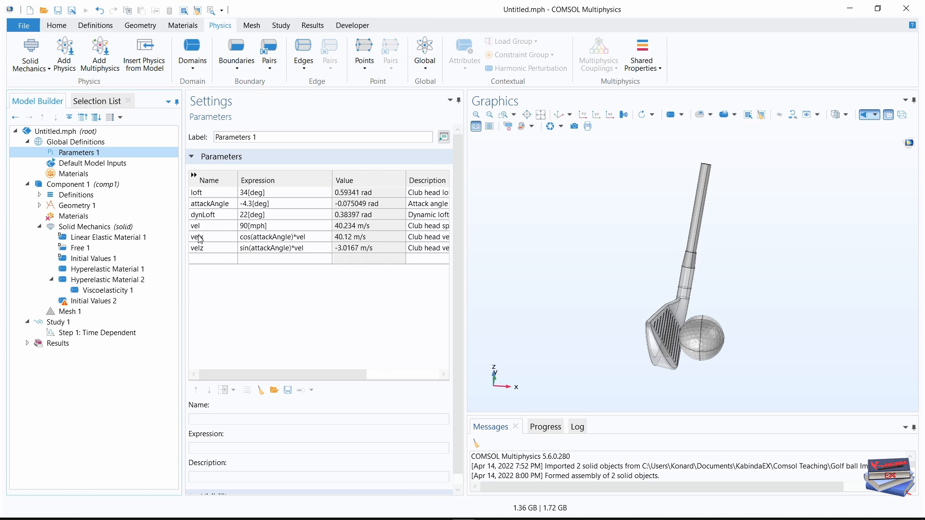
left_click(77, 301)
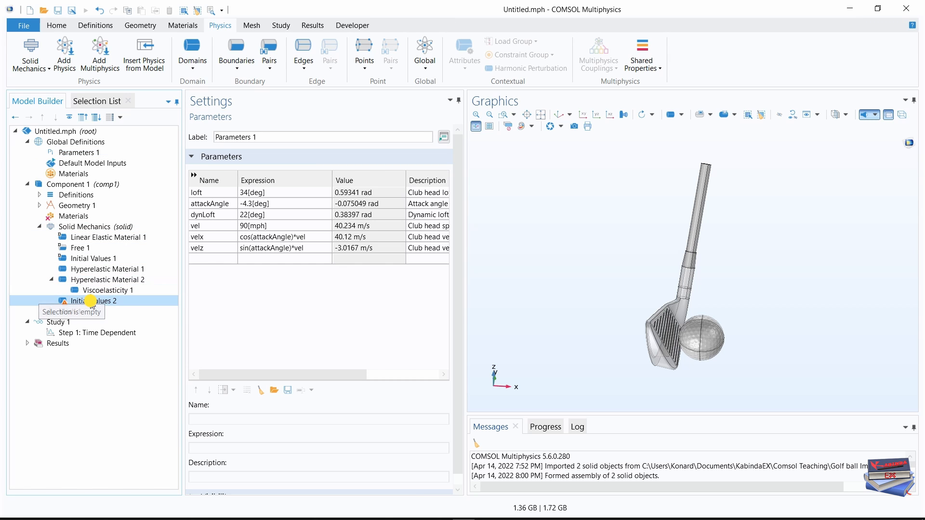
double_click(216, 430)
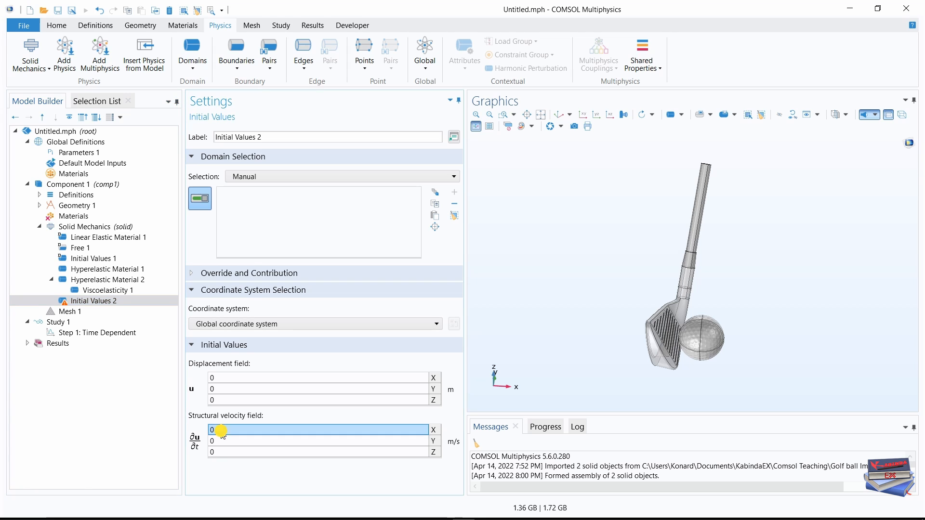
type("v")
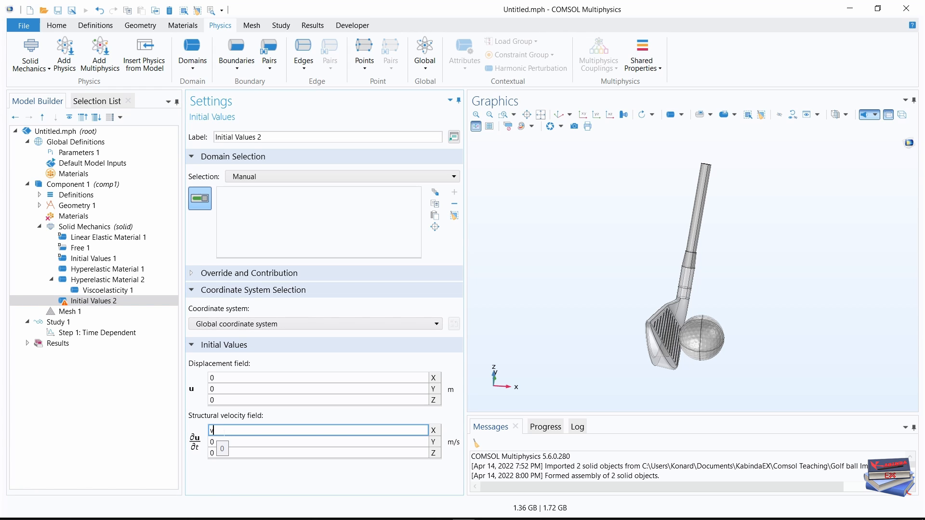
type("elx")
left_click(232, 483)
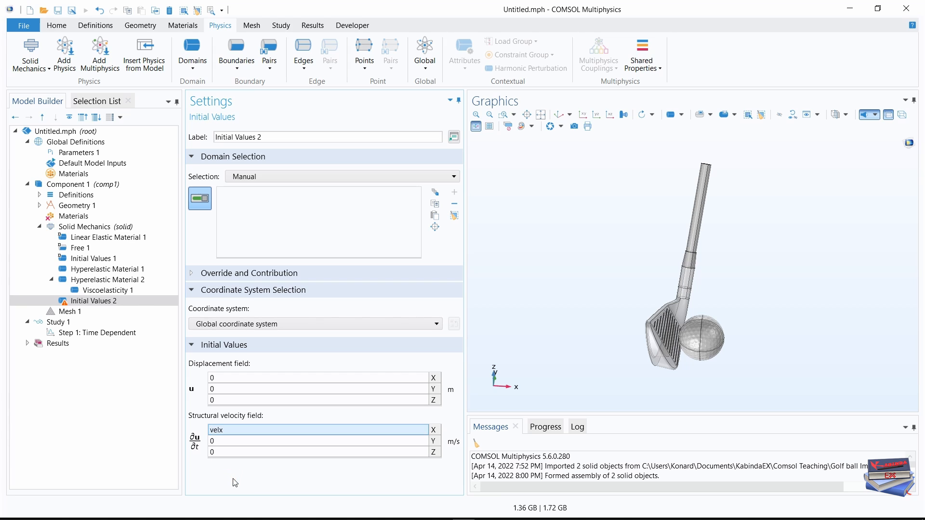
Set the Z component of the new initial structural velocity field to velz.
left_click(218, 452)
left_click(219, 452)
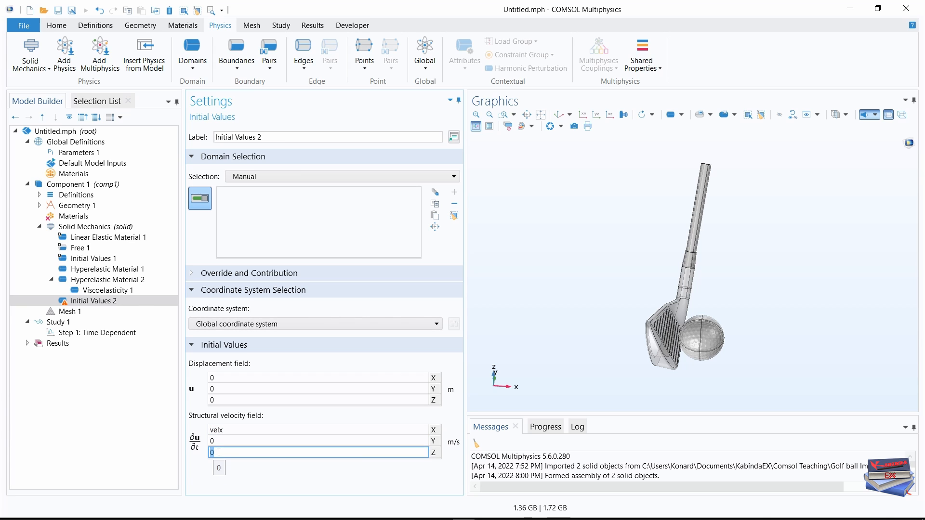
type("velz")
key("Return")
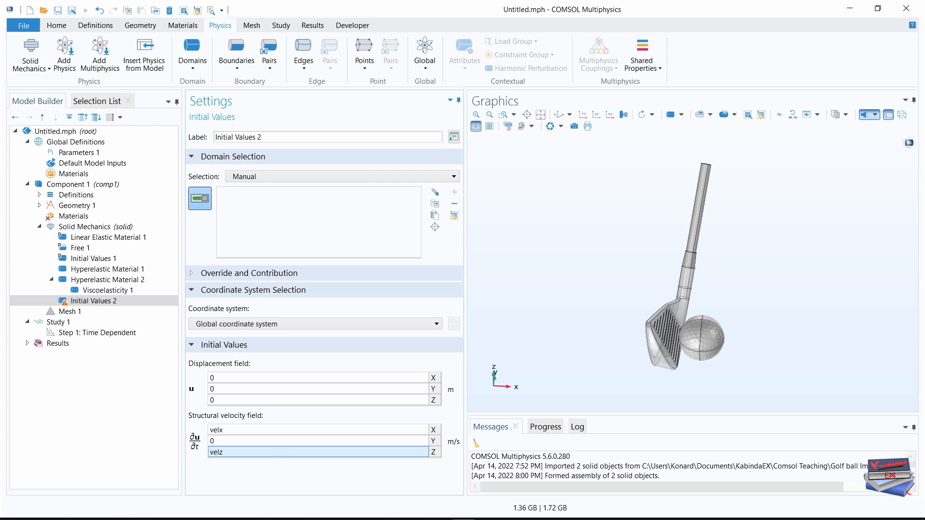
Check the velocity parameters and assign the new initial values to the Club selection.
left_click(77, 152)
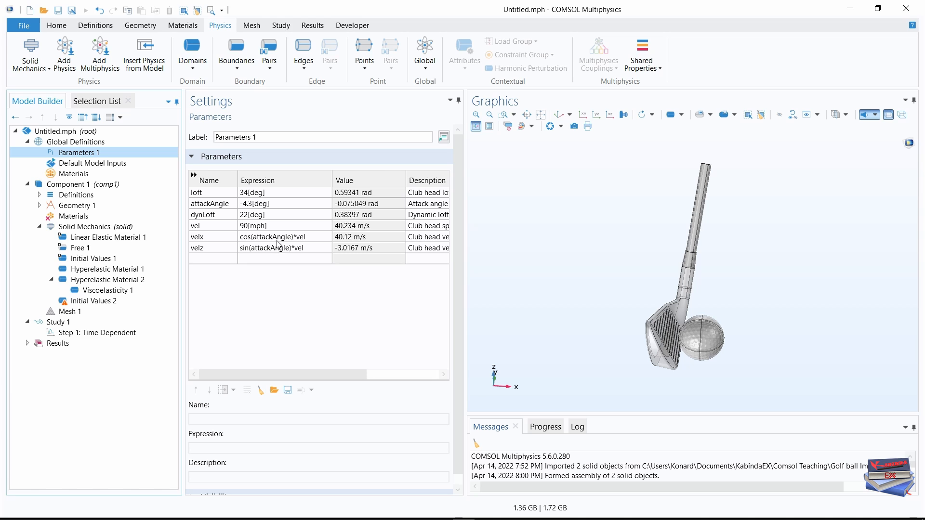
left_click(87, 303)
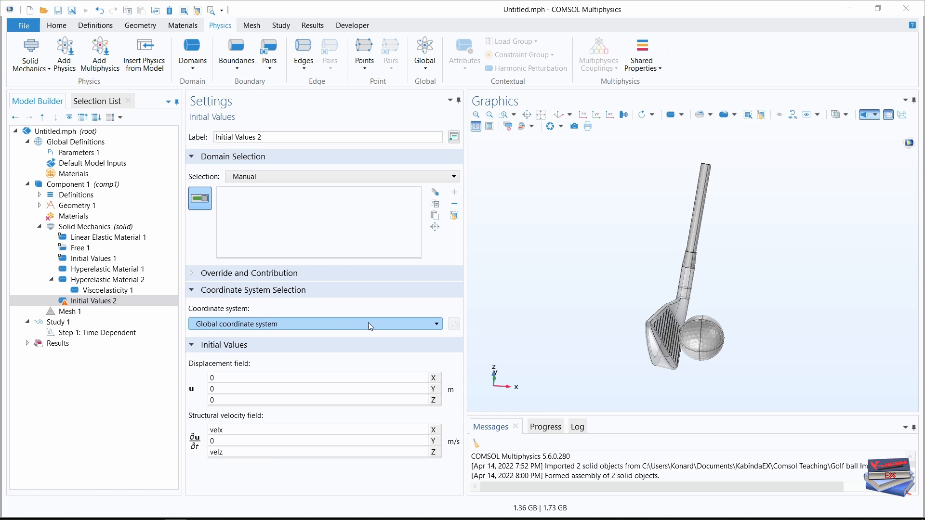
left_click(377, 180)
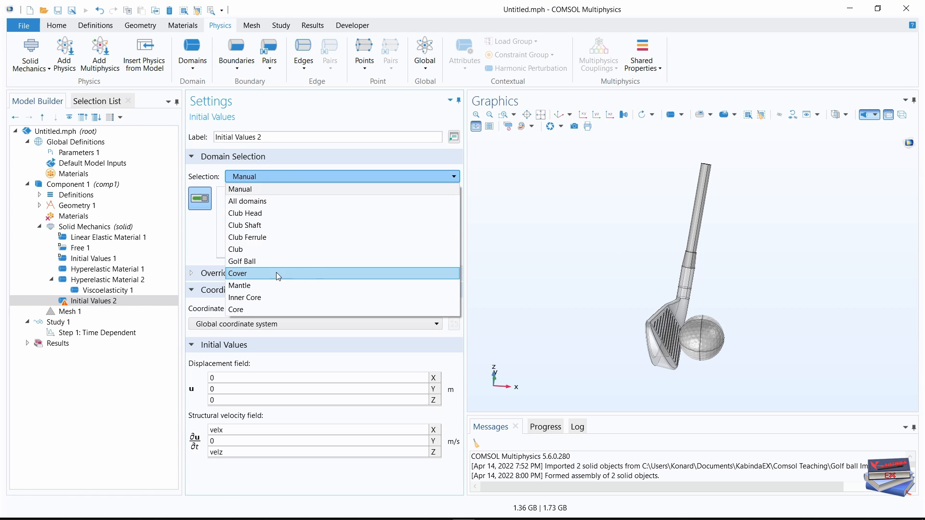
left_click(242, 252)
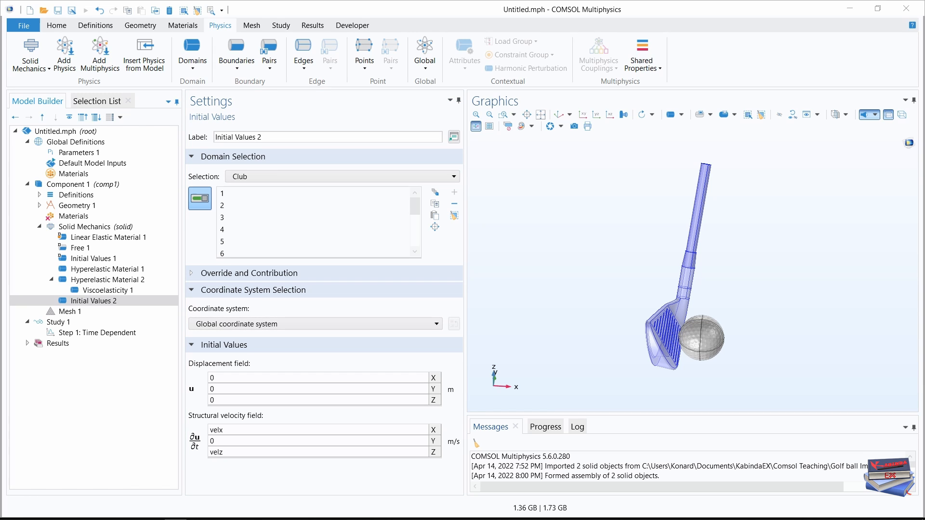
Add a Prescribed Displacement boundary condition and assign it to boundaries 132, 133, 134 and 135 at the upper end of the shaft.
left_click(236, 56)
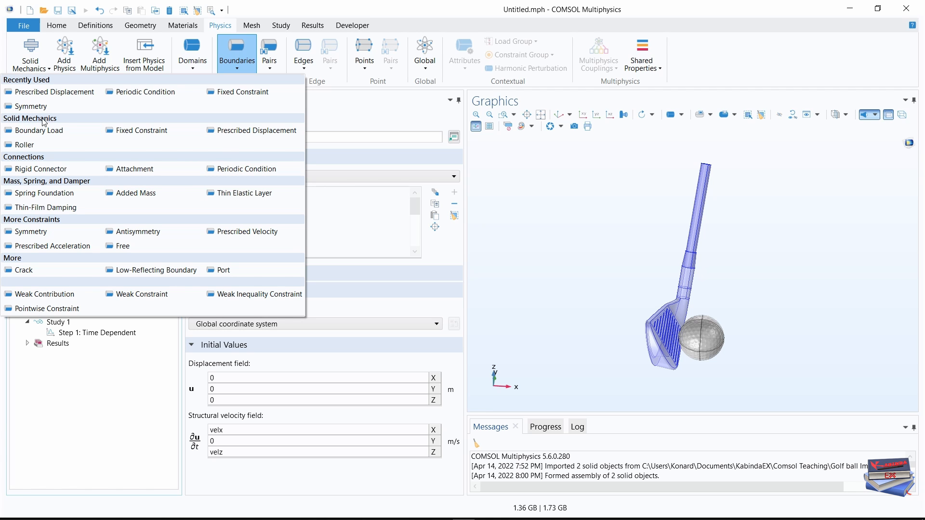
left_click(257, 130)
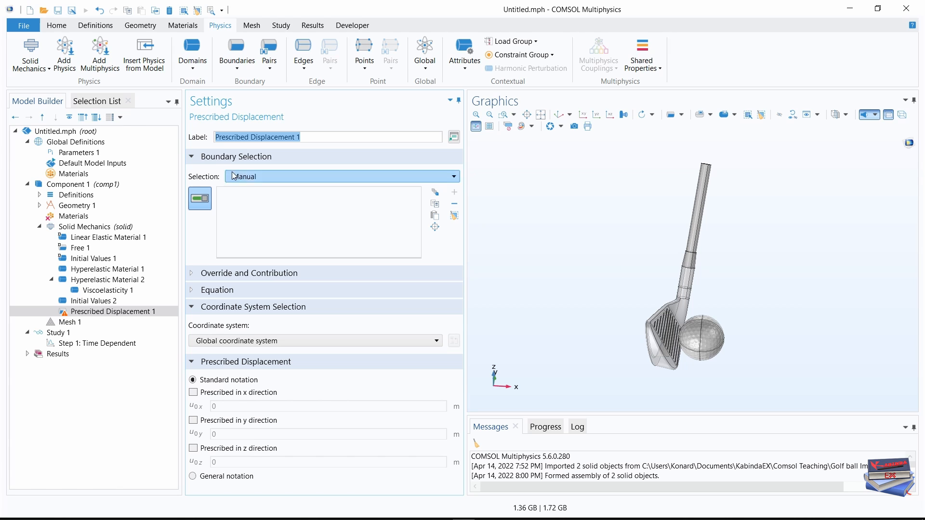
left_click(91, 102)
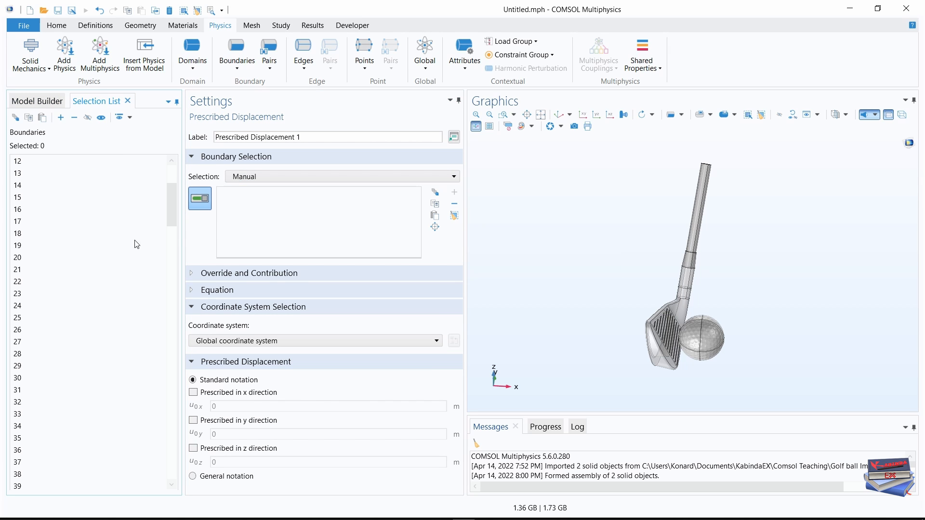
scroll(57, 327, "down", 14)
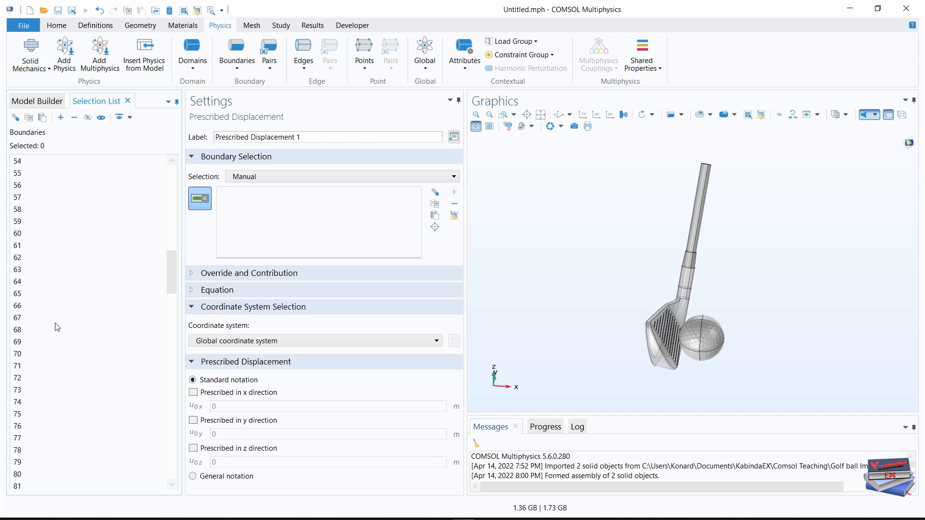
scroll(57, 328, "down", 16)
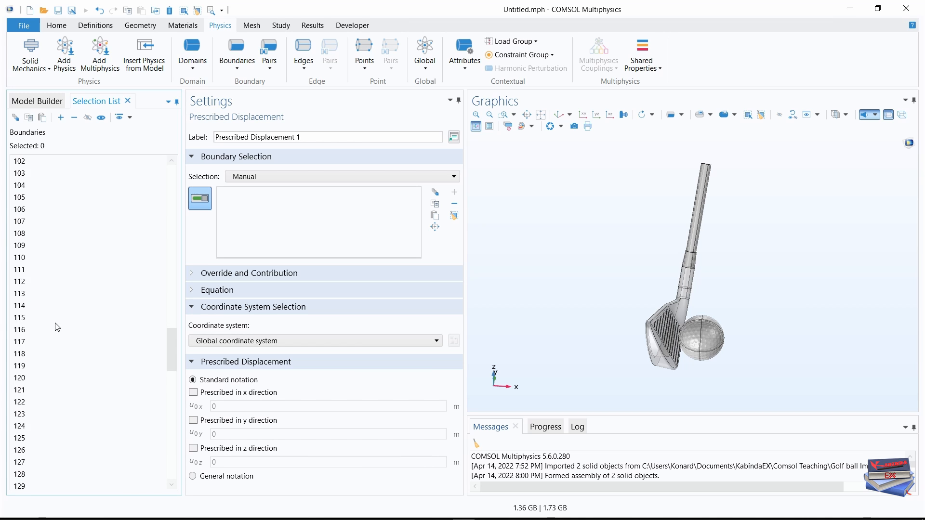
scroll(57, 327, "down", 9)
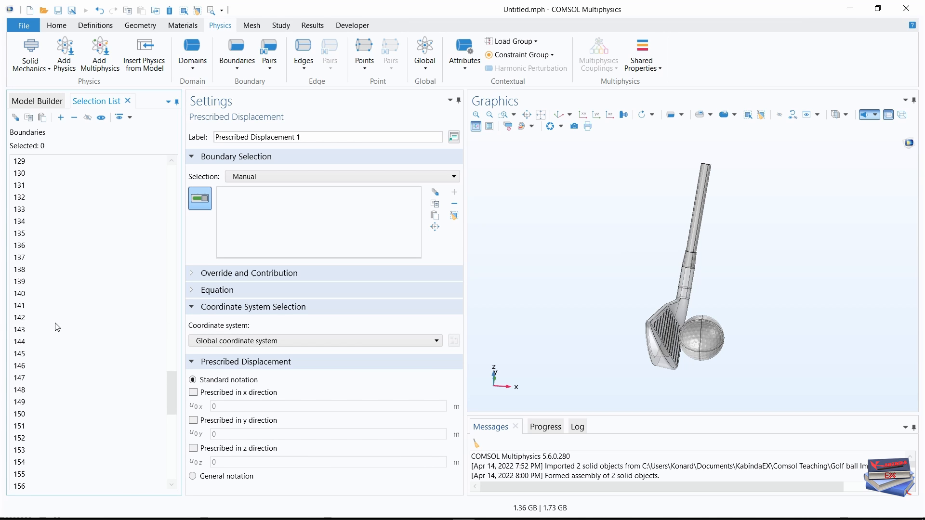
left_click(21, 198)
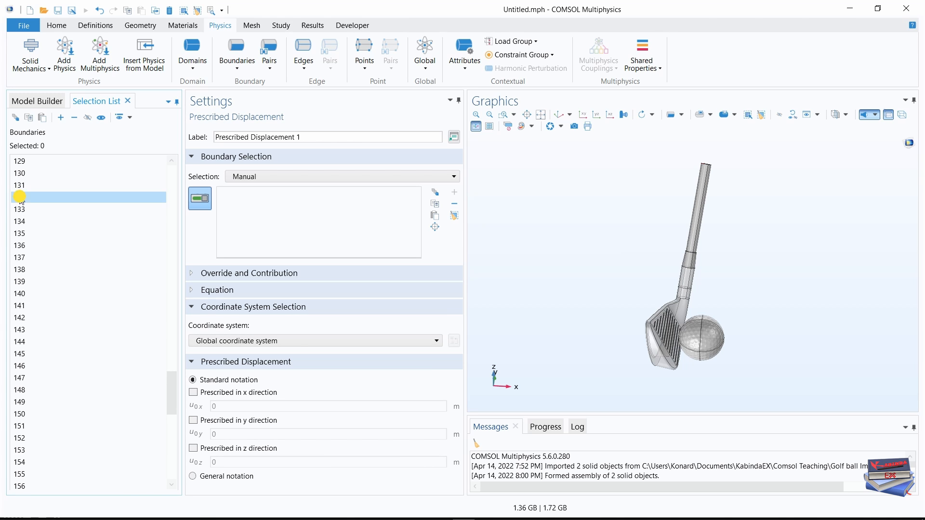
left_click(21, 235, "shift")
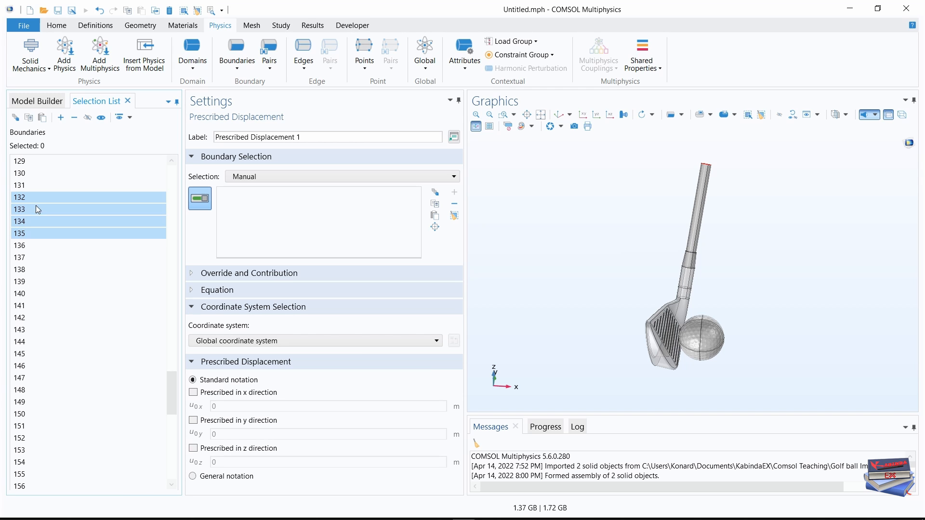
left_click(60, 117)
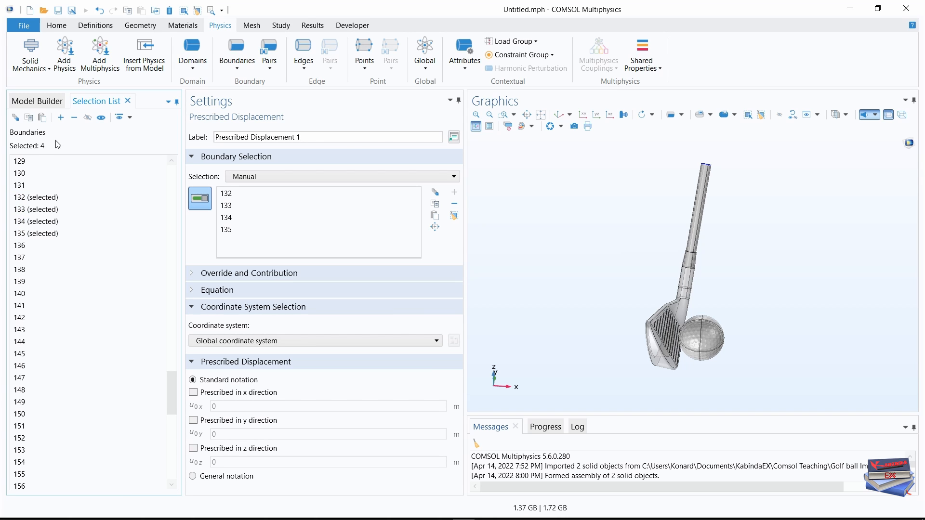
left_click(41, 101)
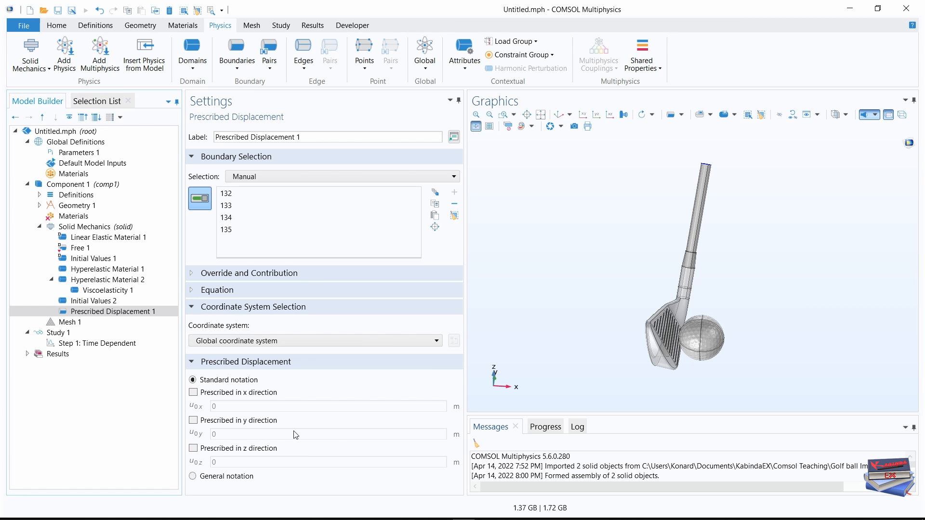
Prescribe the shaft-end displacement in the x, y and z directions and set the x displacement to velx*t.
left_click(194, 392)
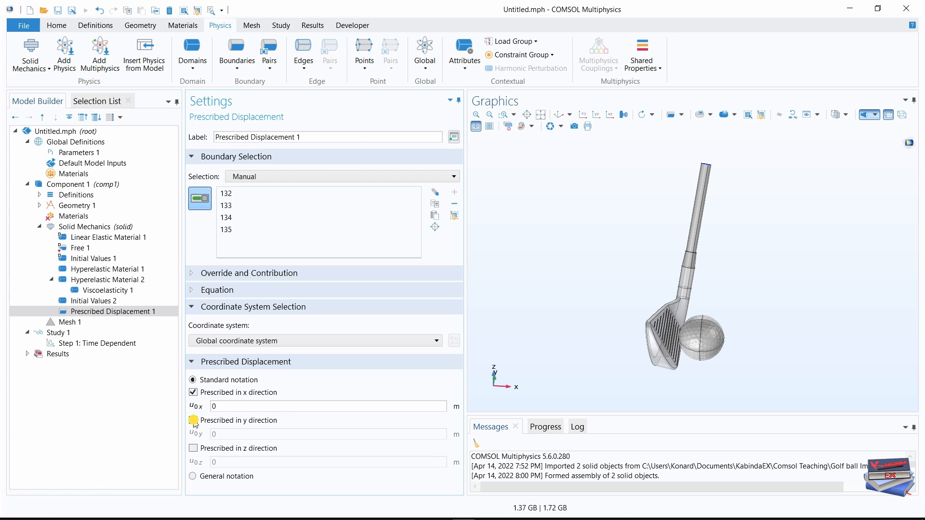
left_click(193, 421)
left_click(193, 448)
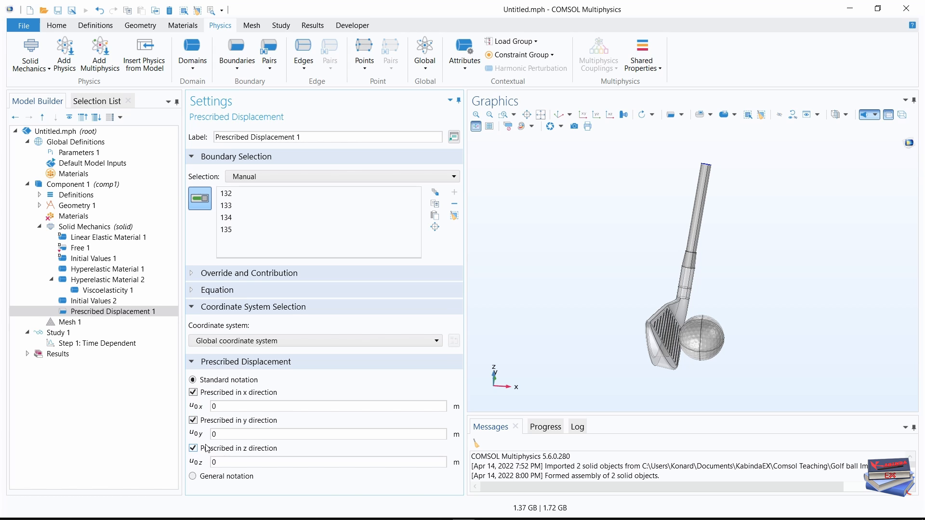
left_click(224, 406)
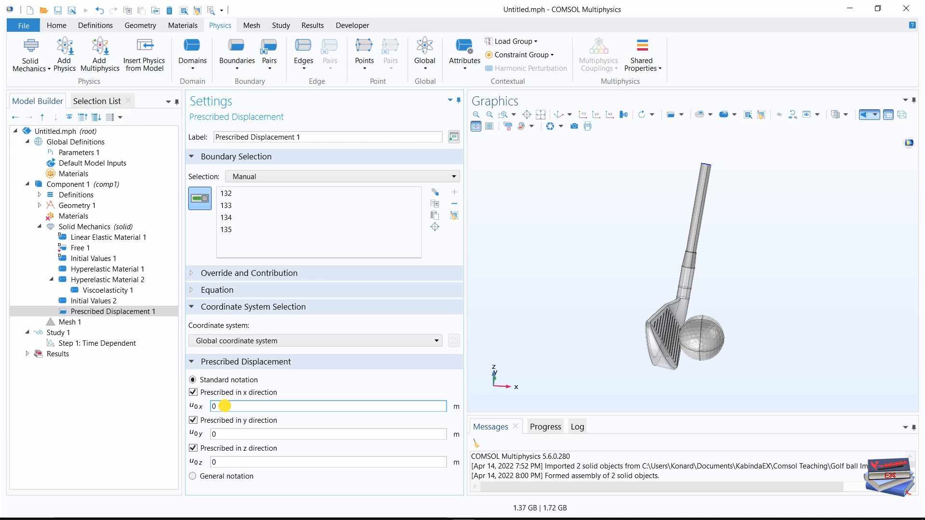
left_click_drag(217, 406, 209, 409)
type("velx")
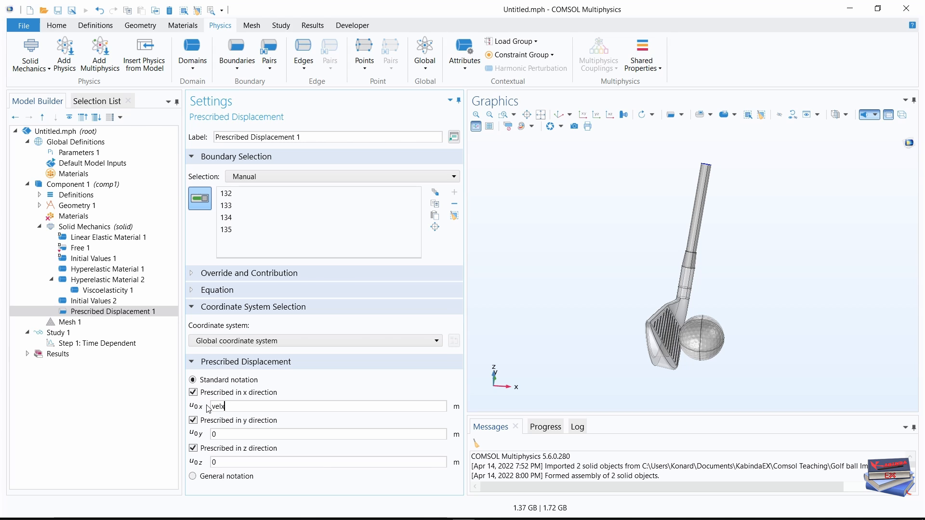
type("*")
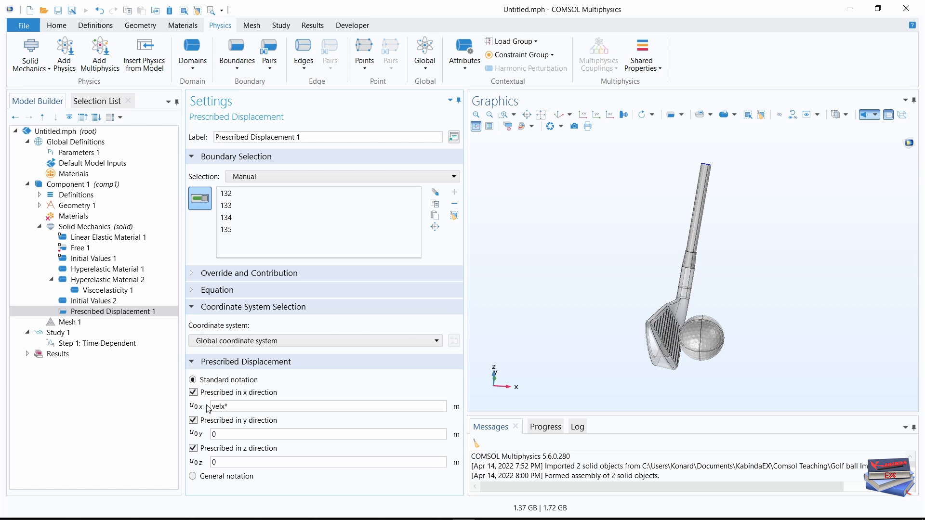
type("t")
Reuse the x displacement expression for the z direction and change it to velz*t.
left_click_drag(241, 406, 206, 408)
key("ctrl+c")
left_click_drag(224, 461, 214, 460)
key("ctrl+v")
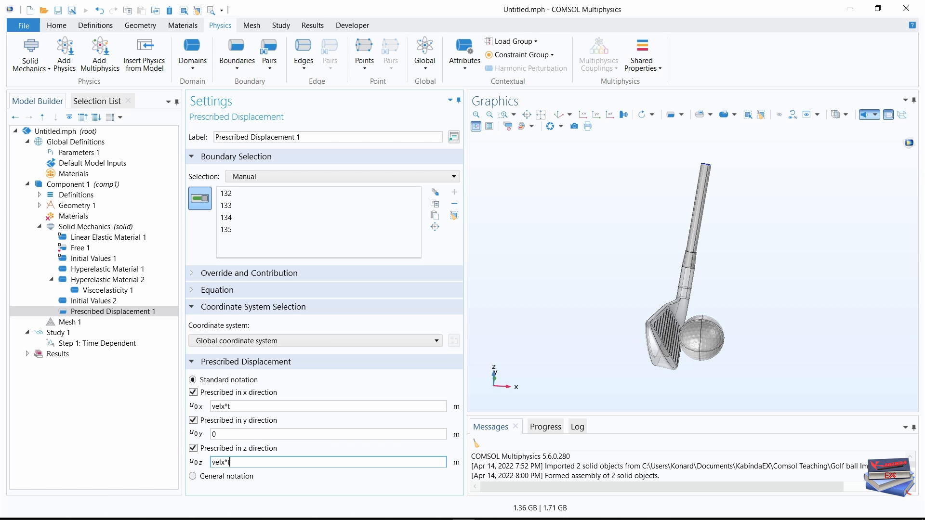
left_click(225, 461)
key("BackSpace")
type("z")
left_click(230, 462)
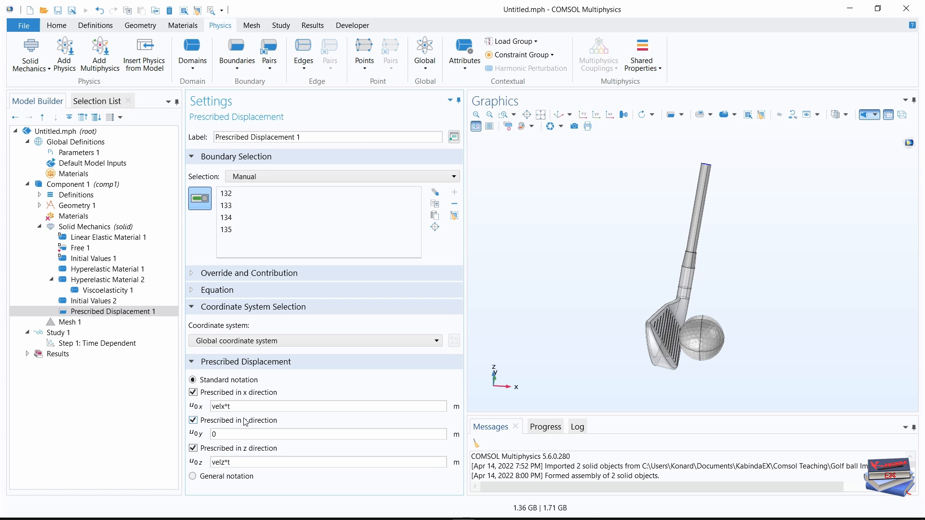
left_click(231, 406)
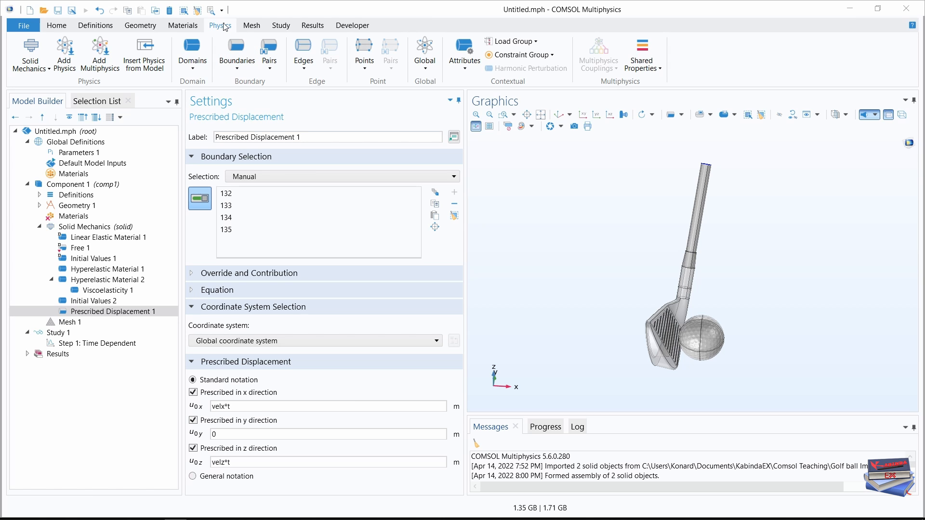
Add a Contact pair condition to Solid Mechanics and assign Contact Pair 1 (p1) to it.
left_click(268, 63)
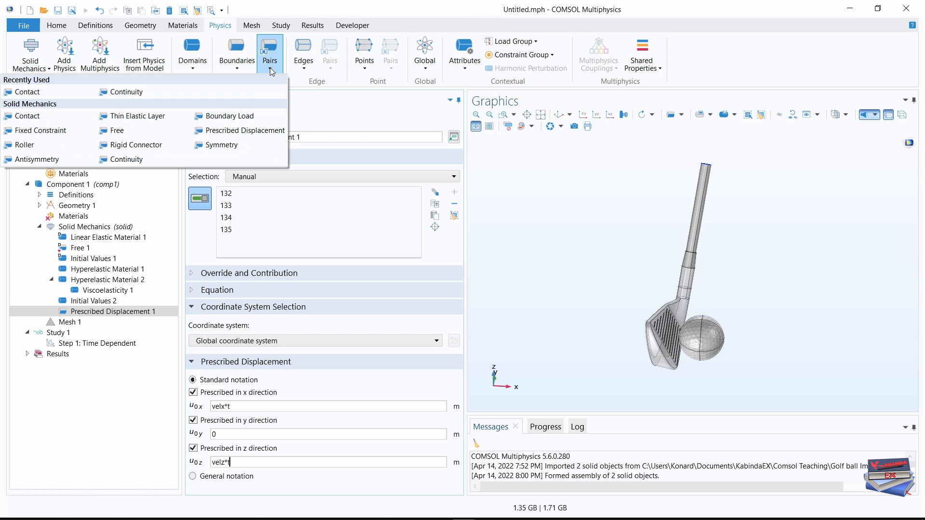
left_click(27, 116)
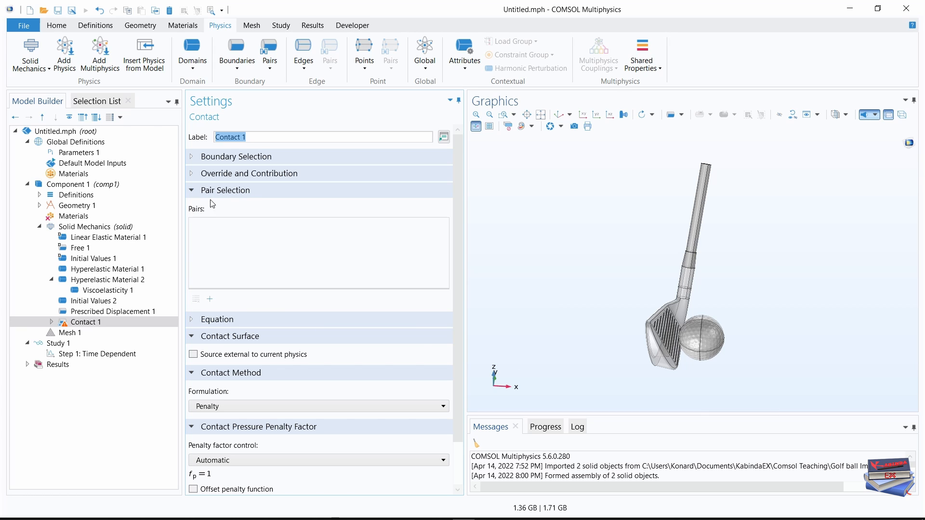
left_click(209, 299)
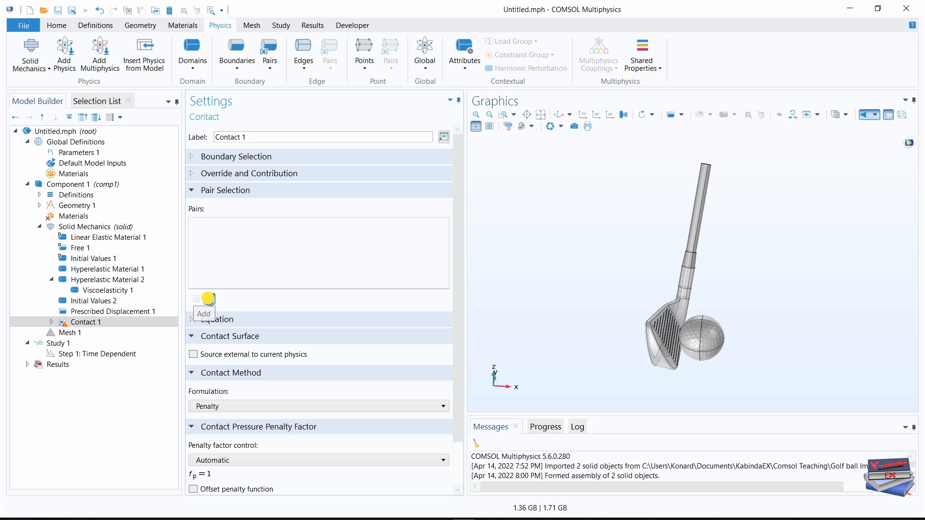
left_click(435, 216)
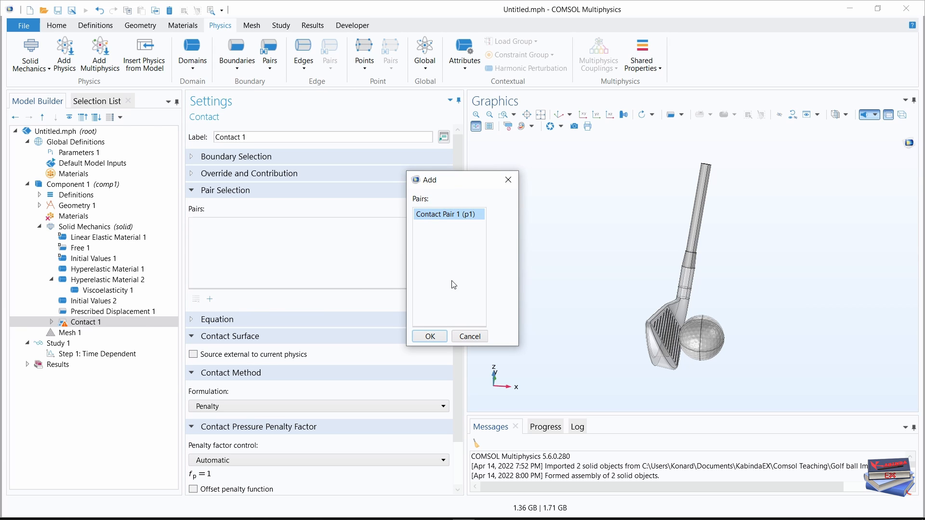
left_click(430, 335)
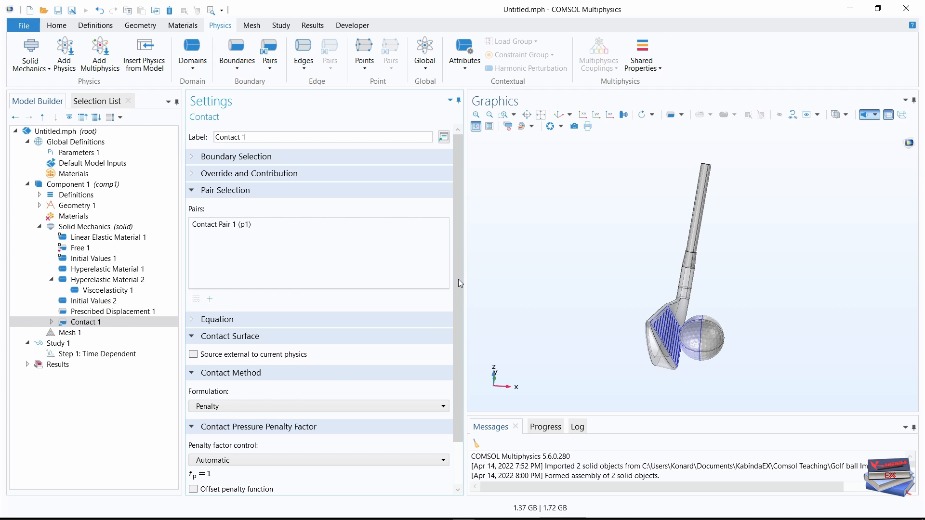
Set the contact formulation to Penalty, dynamic and the penalty factor control to Viscous only.
left_click_drag(460, 285, 460, 337)
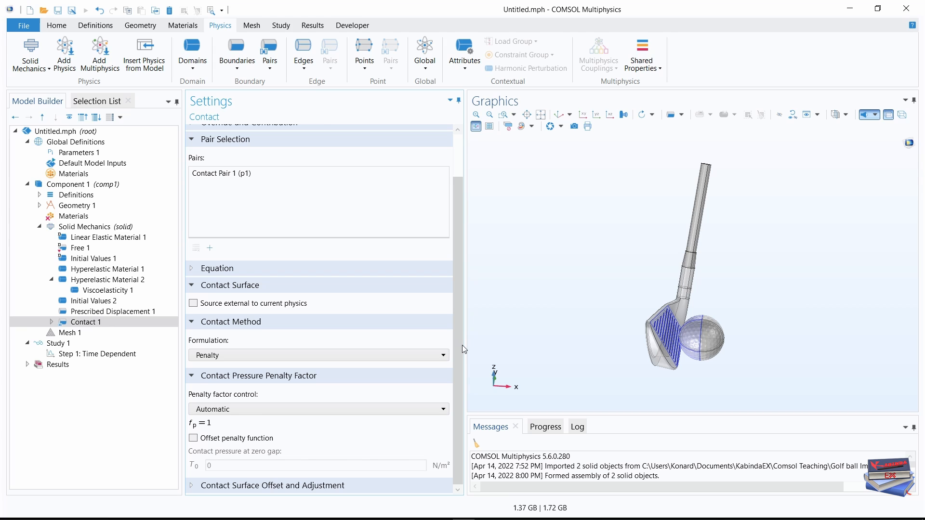
left_click(427, 355)
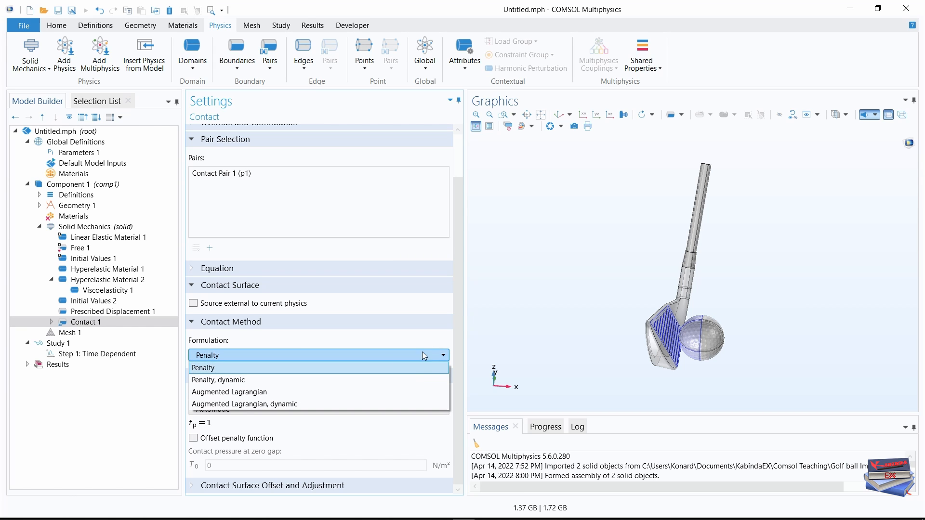
left_click(222, 381)
left_click_drag(461, 295, 460, 346)
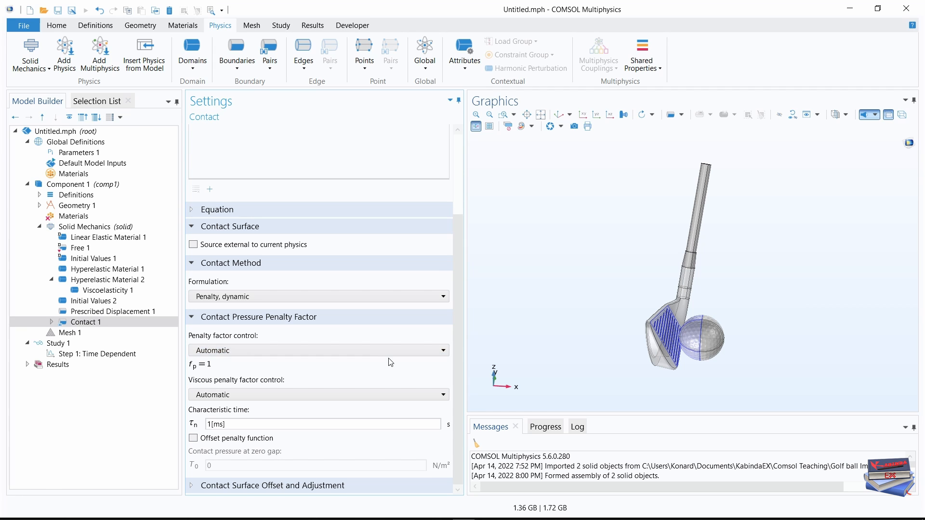
left_click(355, 350)
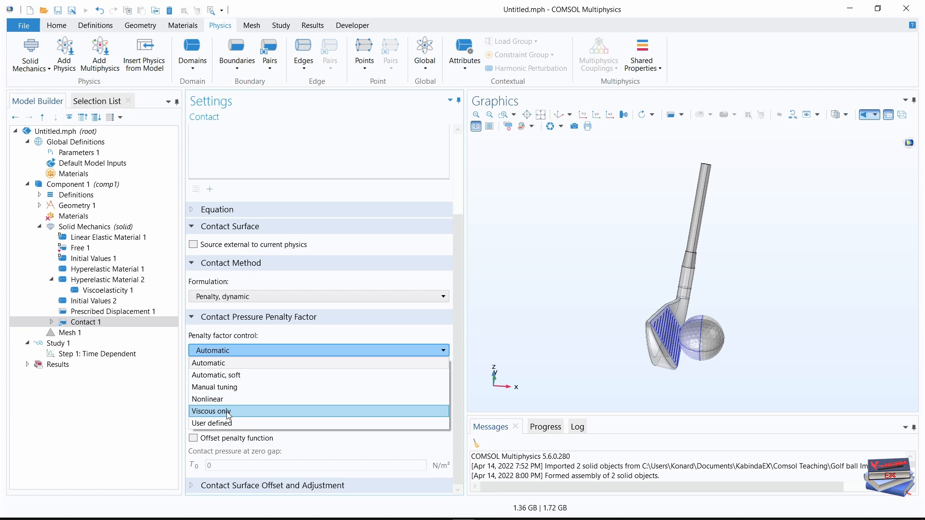
left_click(229, 412)
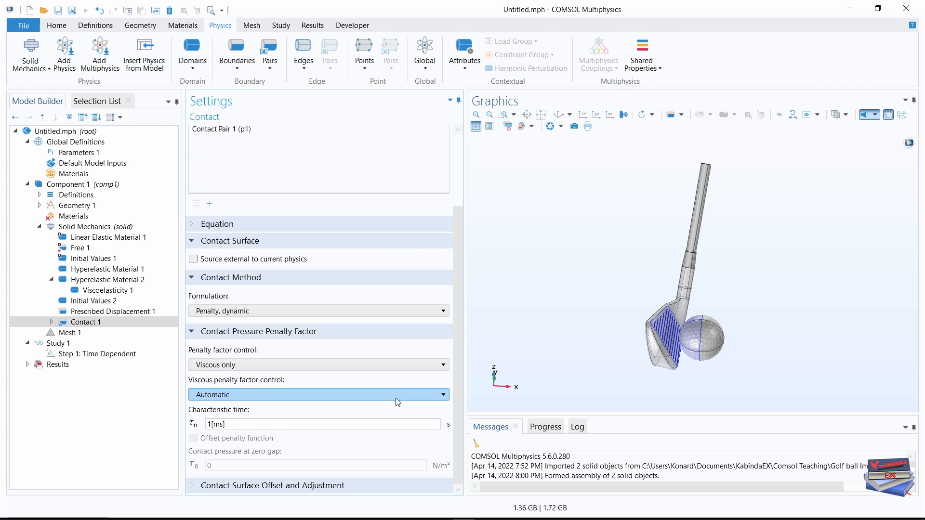
Set the characteristic time of the contact's viscous penalty factor to 0.025[ms].
left_click(254, 424)
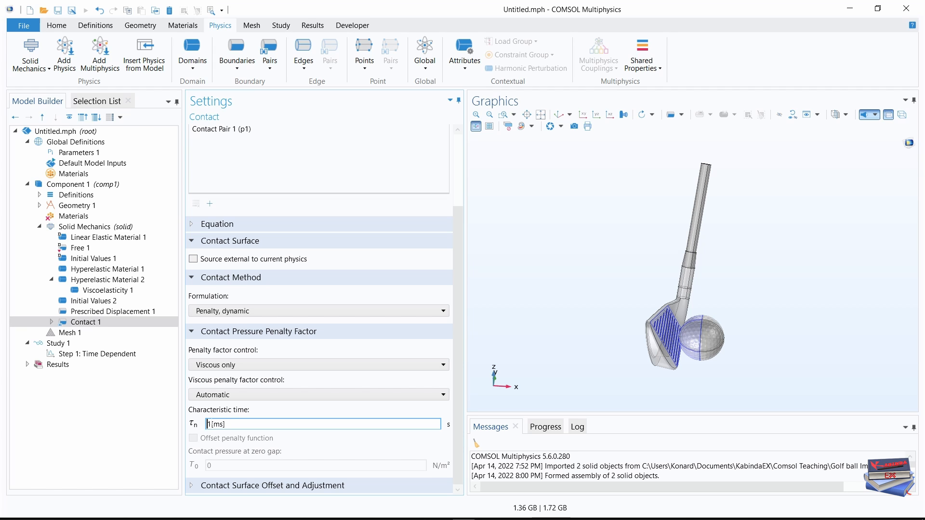
left_click(205, 422)
left_click_drag(205, 422, 205, 425)
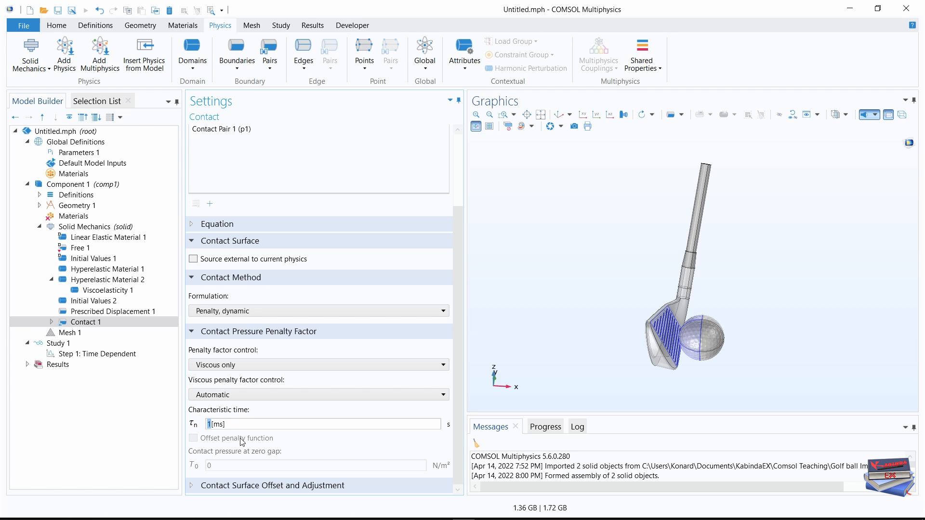
type("0.025")
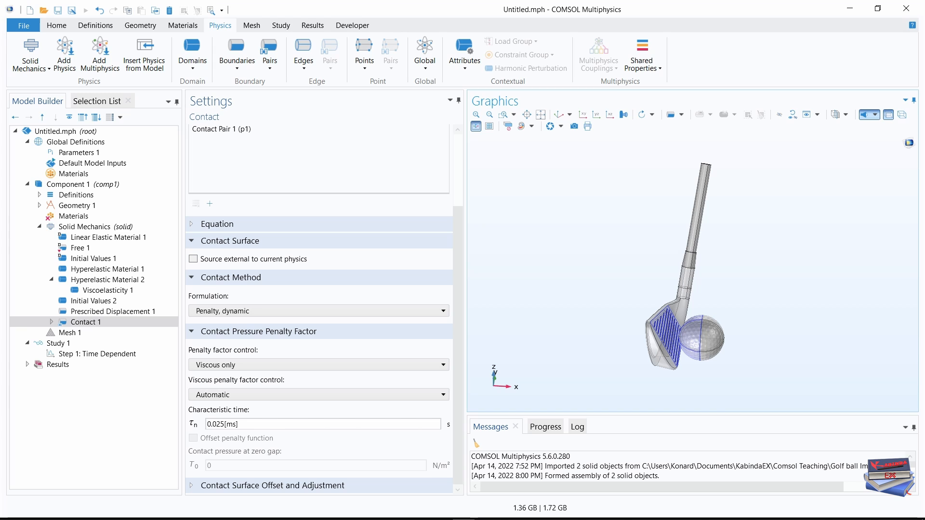
Add a Friction attribute to the contact condition and set its Coulomb friction coefficient to 0.15.
left_click(465, 68)
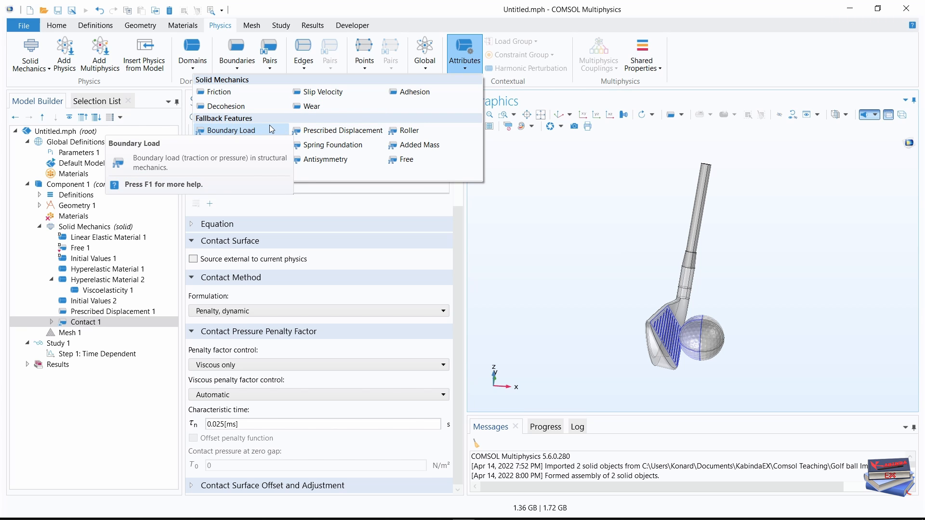
left_click(218, 92)
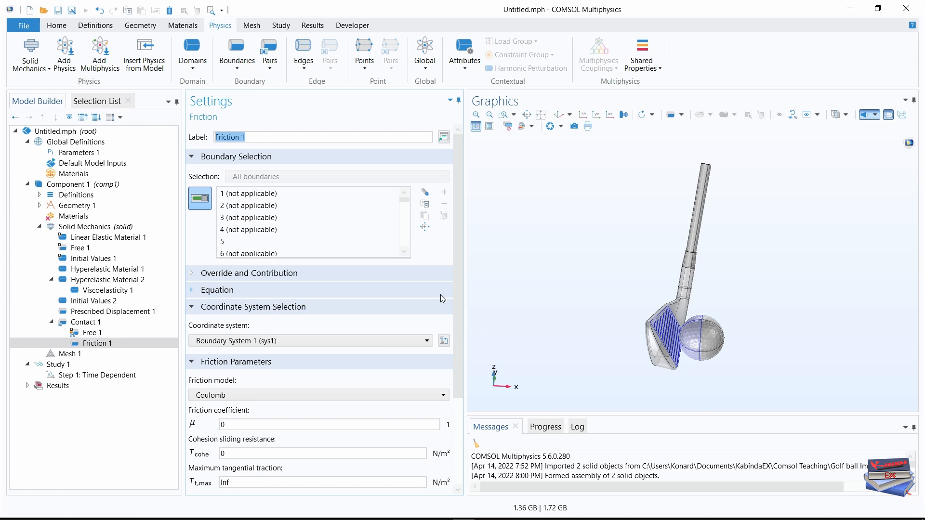
left_click_drag(456, 243, 465, 341)
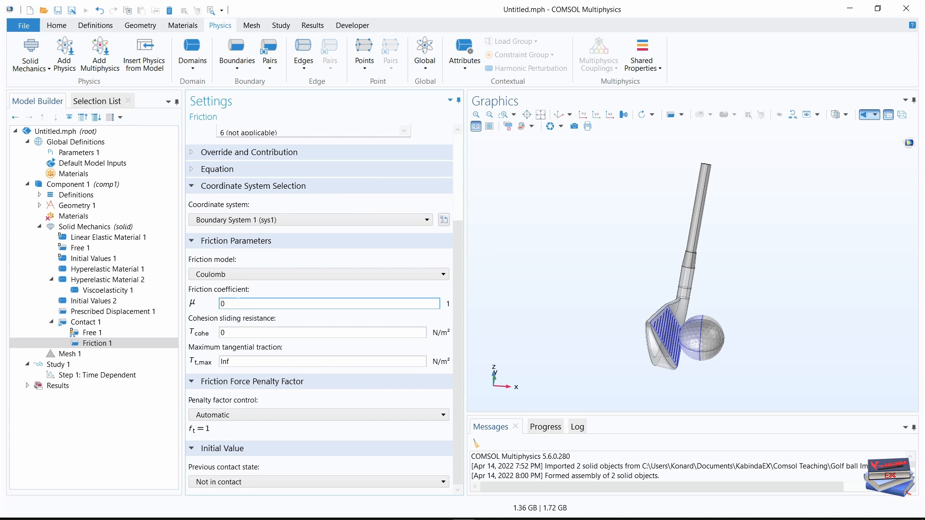
left_click_drag(231, 303, 215, 305)
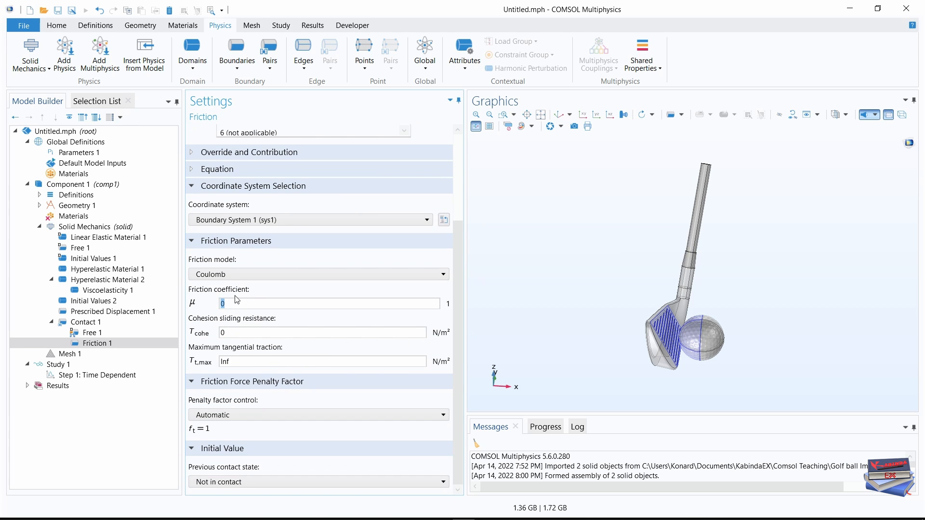
left_click(229, 302)
type(".15")
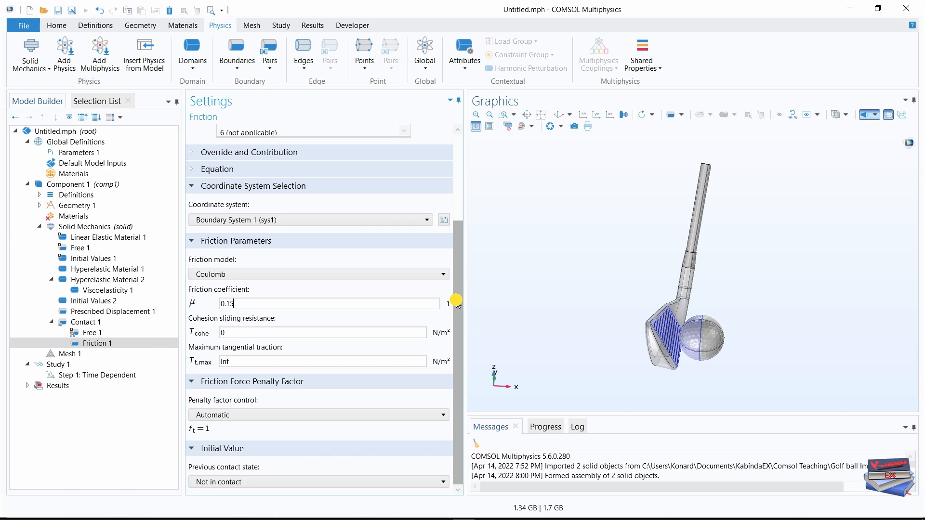
Collapse the Friction Force Penalty Factor and Initial Value sections and review the friction parameters.
mouse_move(457, 295)
left_mouse_down()
mouse_move(456, 208)
mouse_move(458, 295)
left_mouse_up()
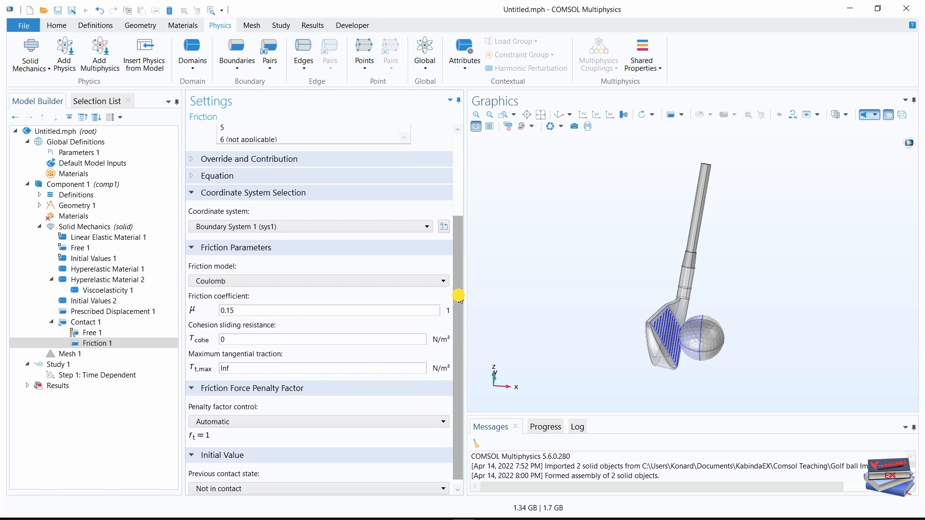
left_click(194, 248)
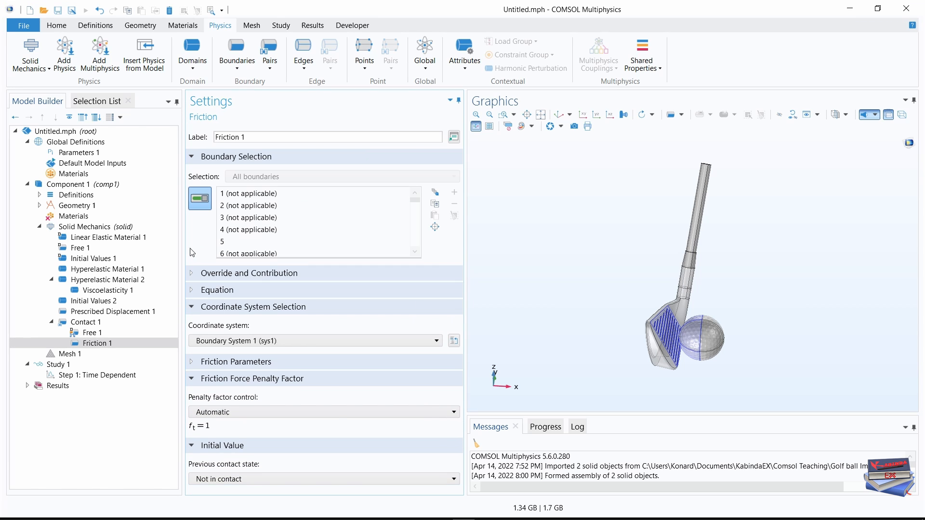
left_click(191, 379)
left_click(194, 399)
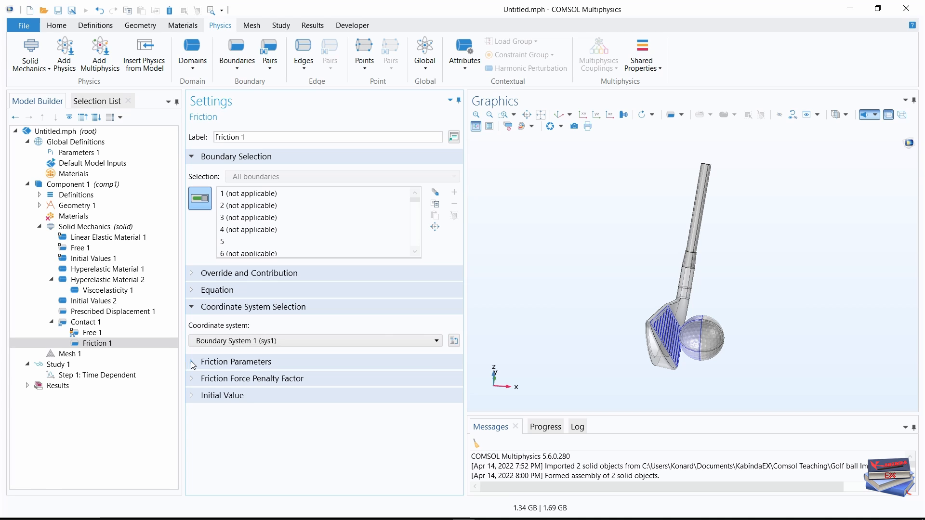
left_click(206, 363)
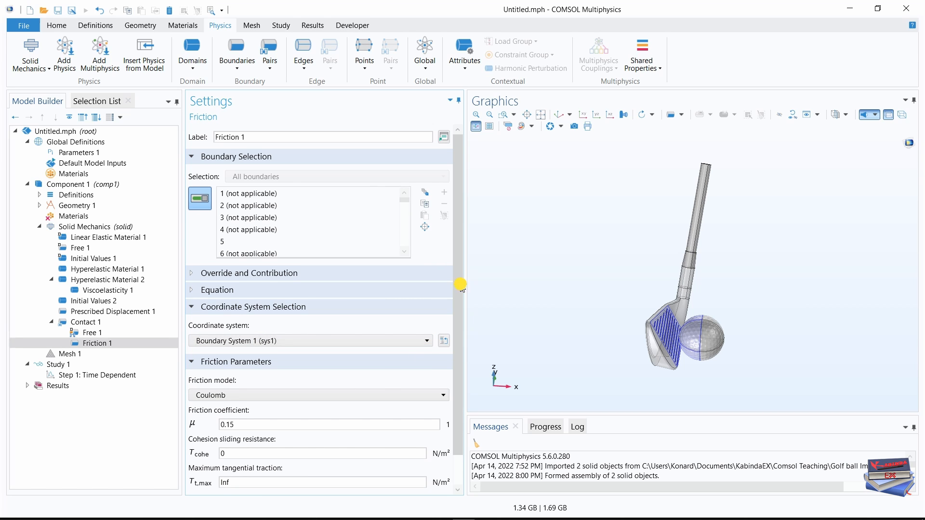
scroll(458, 287, "down", 1)
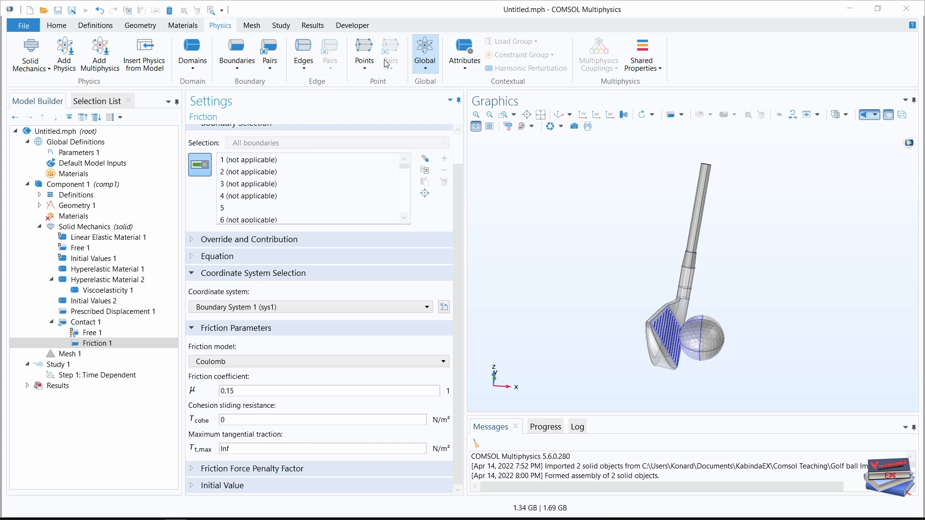
Add an Average Rotation variable to Solid Mechanics and assign points 158, 161, 164, 166, 169 and 172 to it.
left_click(423, 65)
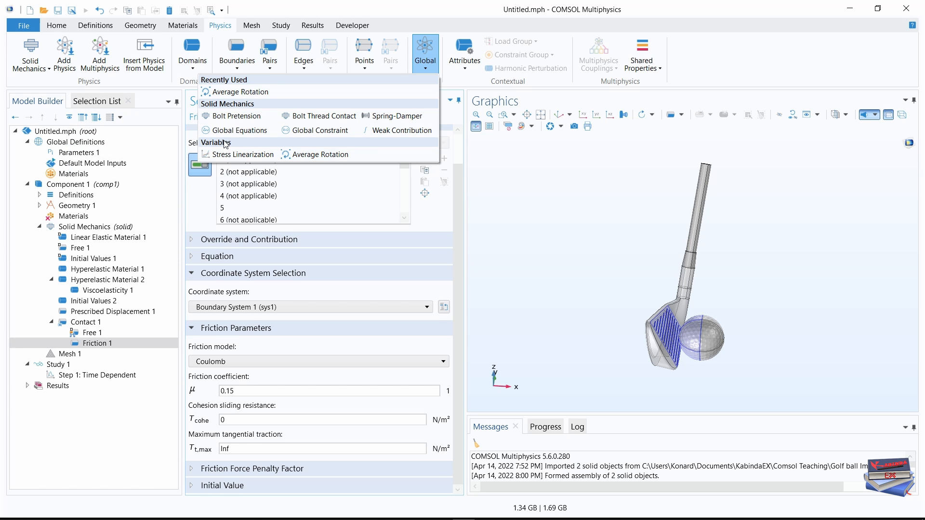
left_click(309, 155)
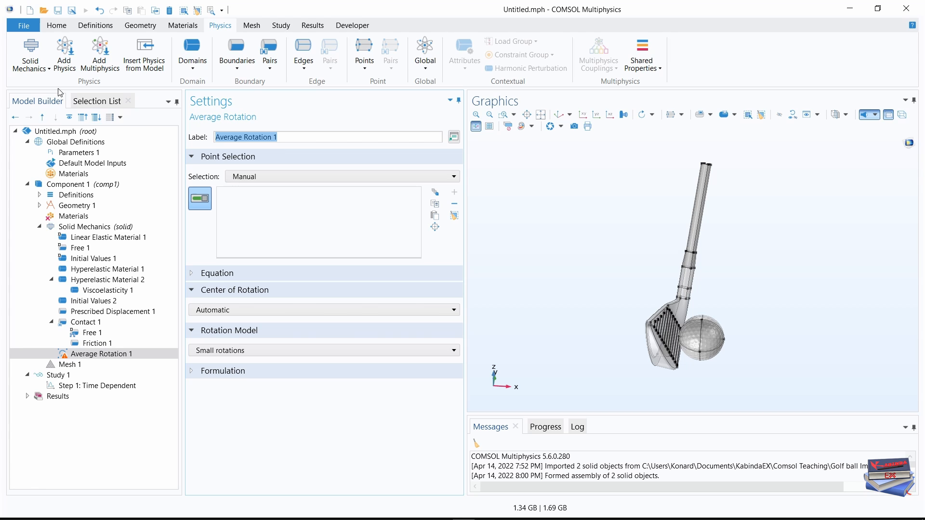
left_click(91, 102)
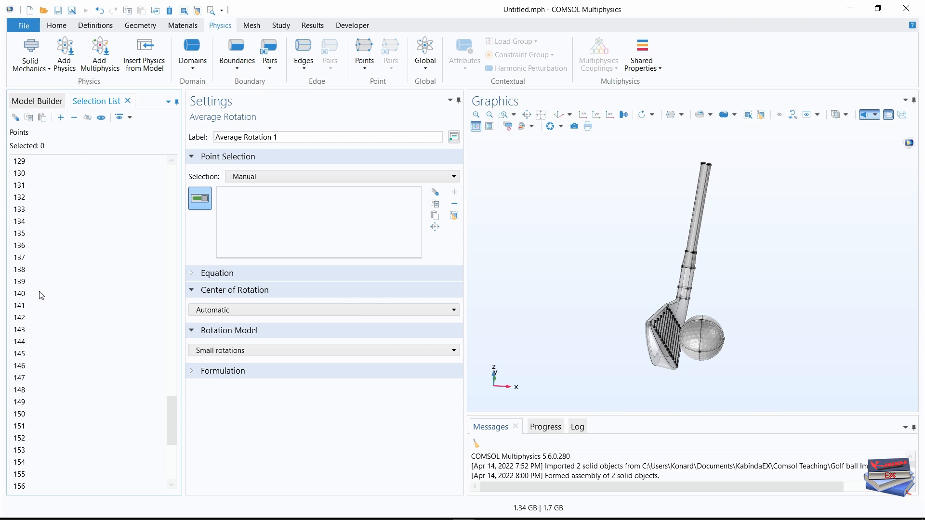
scroll(40, 296, "down", 6)
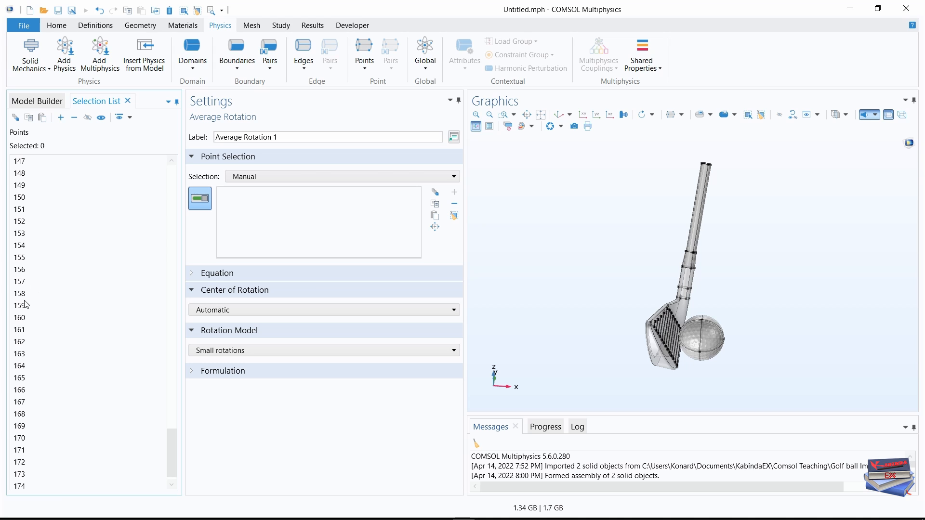
left_click(24, 297)
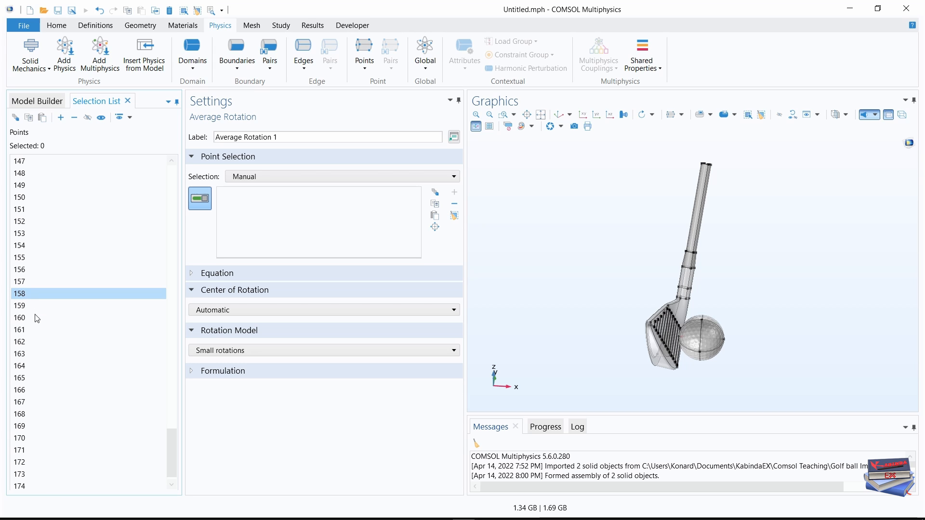
left_click(23, 330, "ctrl")
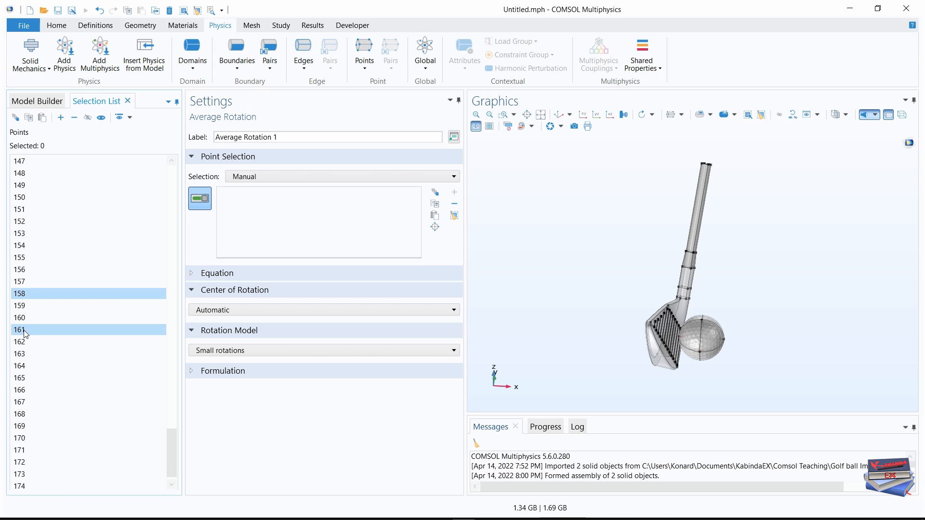
left_click(27, 368, "ctrl")
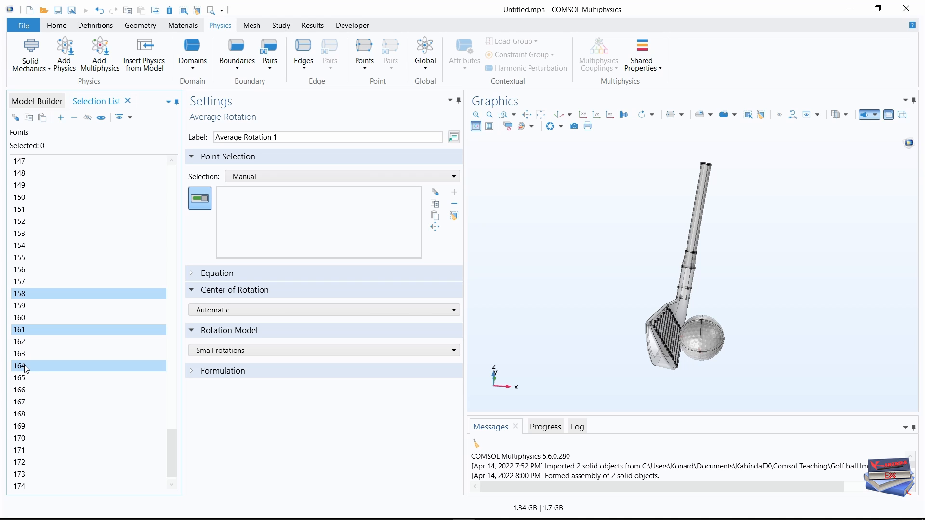
left_click(24, 390, "ctrl")
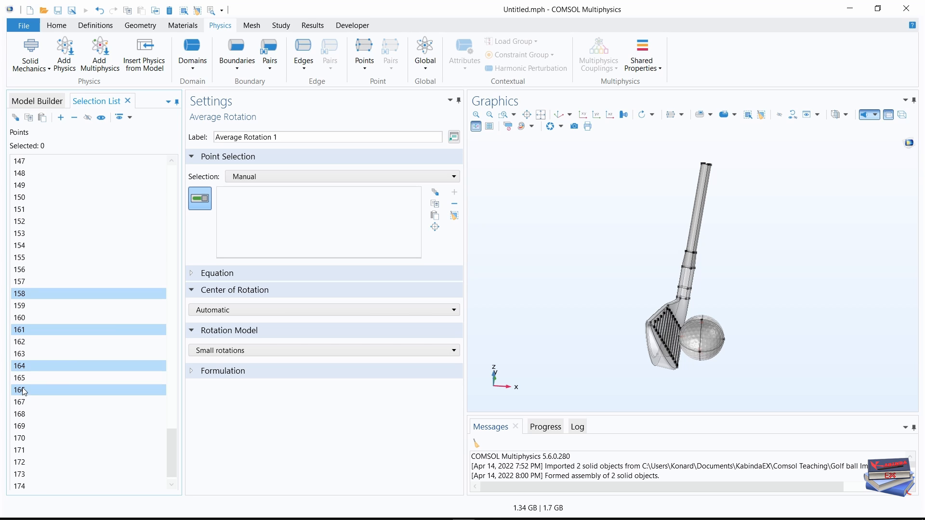
left_click(21, 427, "ctrl")
left_click(22, 463, "ctrl")
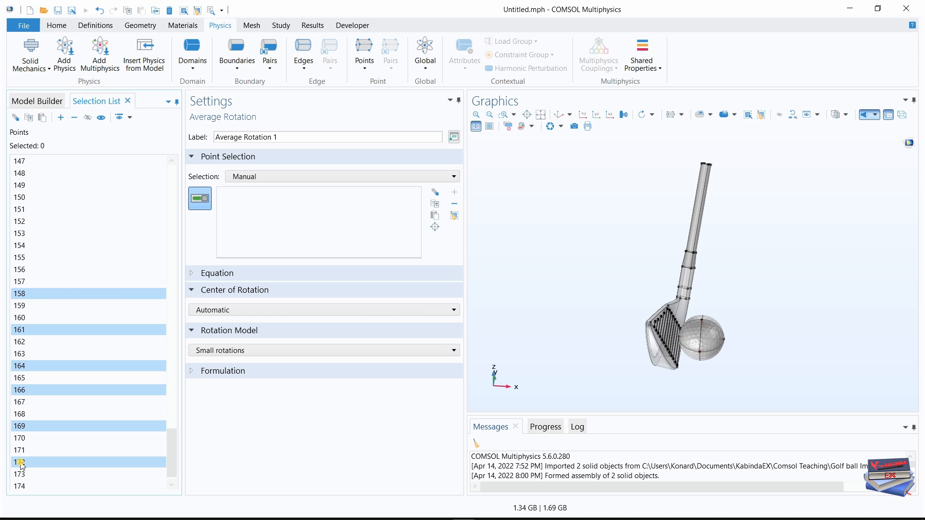
left_click(61, 118)
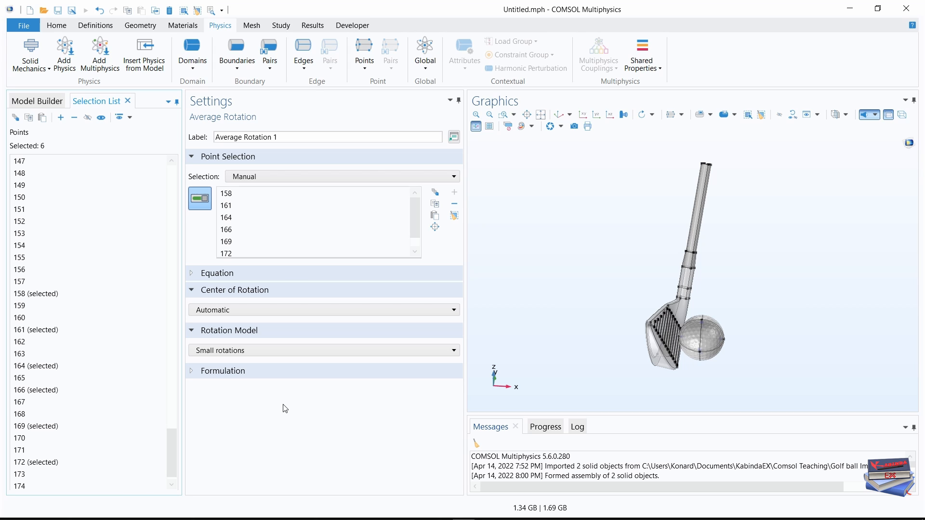
Set the average rotation's center to Centroid of selected entities at Point level and its rotation model to Finite rotations.
left_click(316, 311)
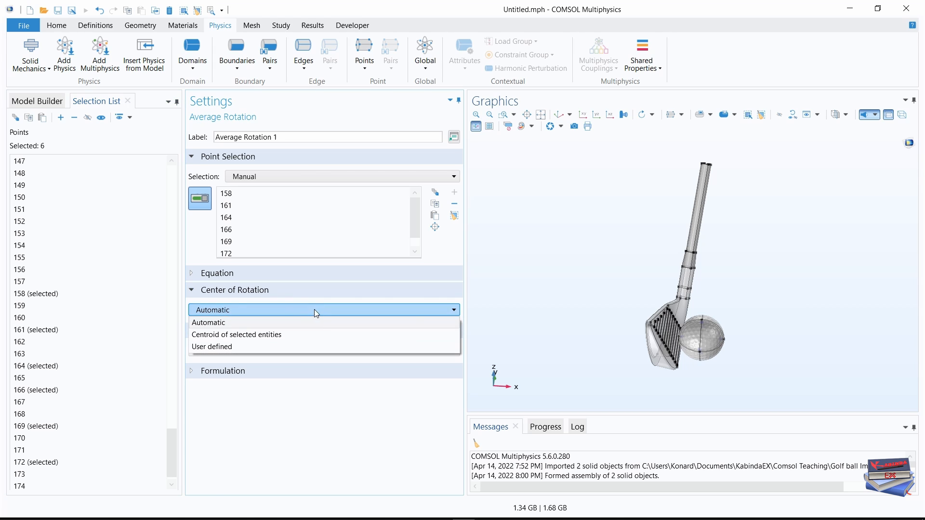
left_click(238, 335)
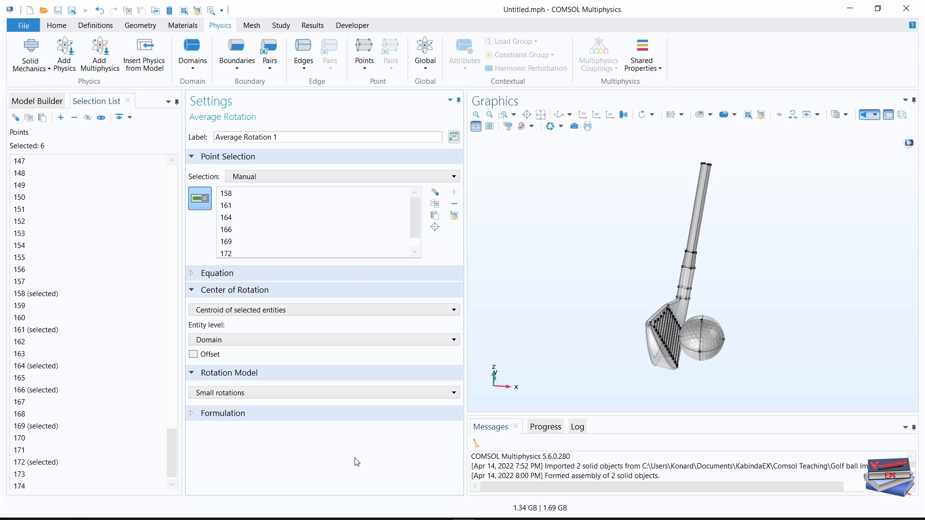
left_click(414, 339)
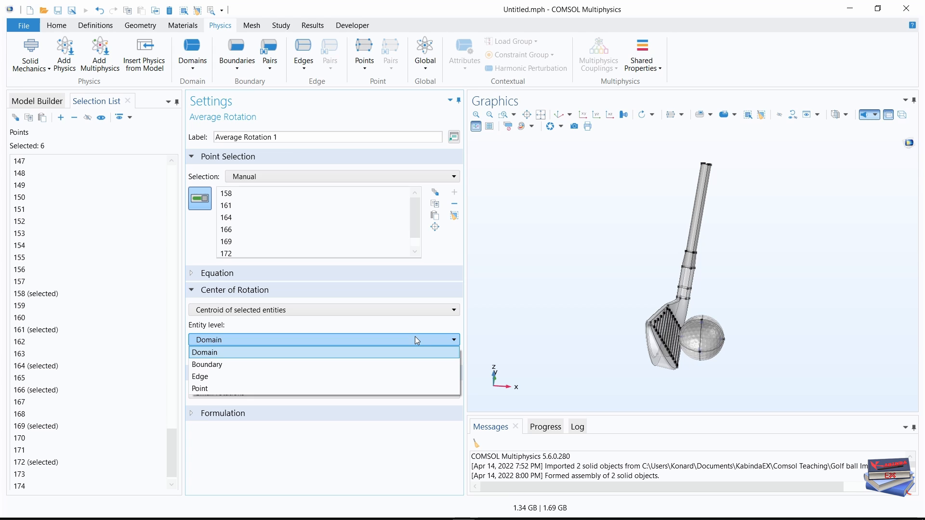
left_click(267, 388)
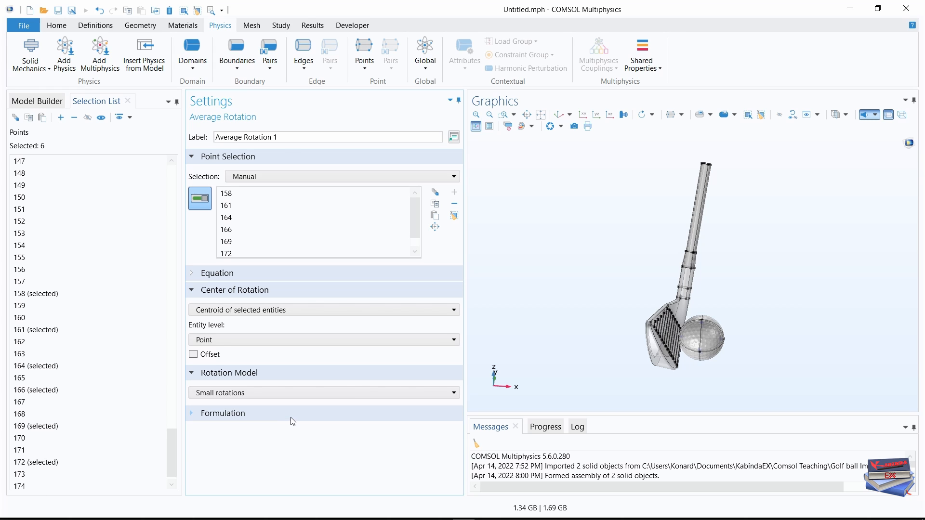
left_click(364, 392)
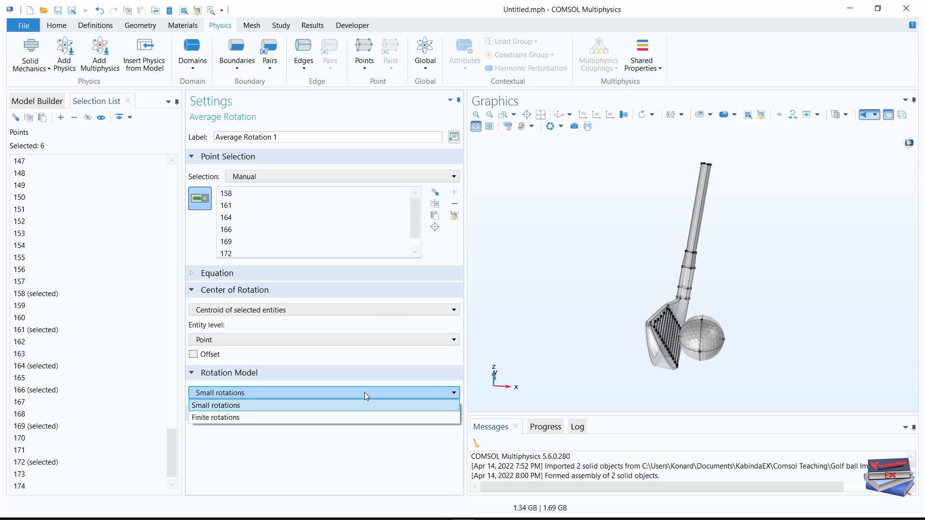
left_click(255, 417)
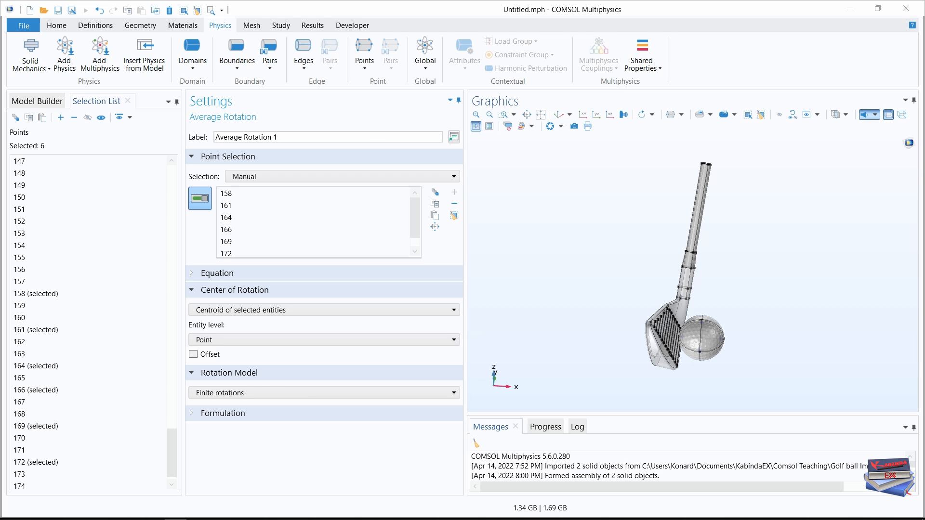
Assign point 165 to the Center of Rotation: Point subnode of the average rotation.
left_click(28, 105)
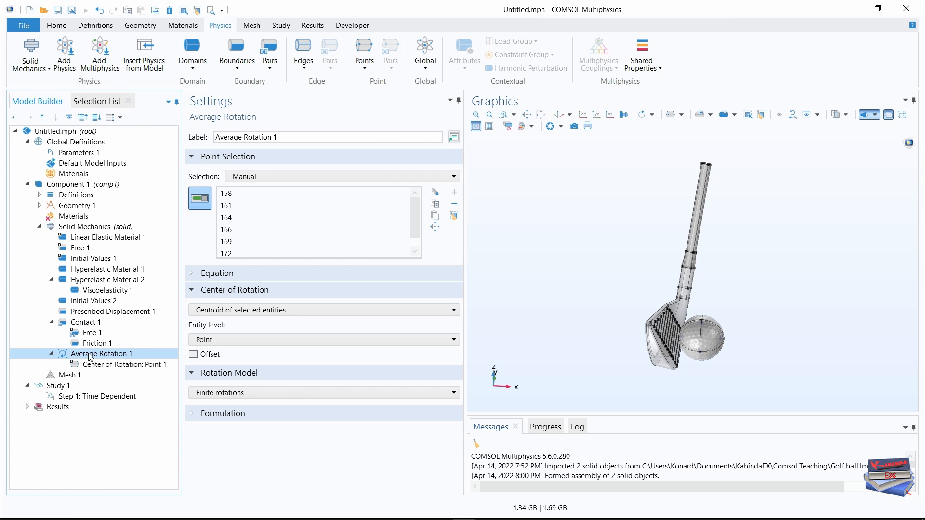
left_click(121, 369)
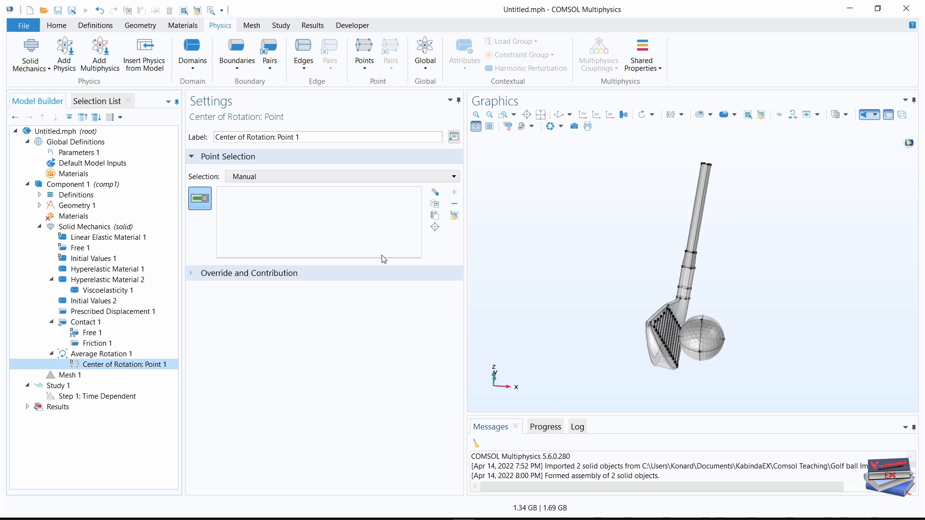
left_click(86, 100)
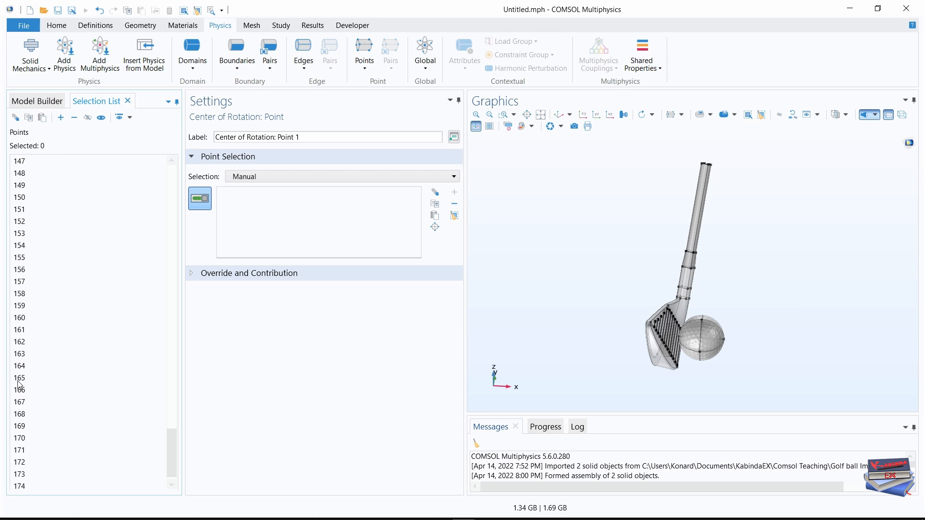
left_click(18, 381)
left_click(61, 117)
left_click(38, 100)
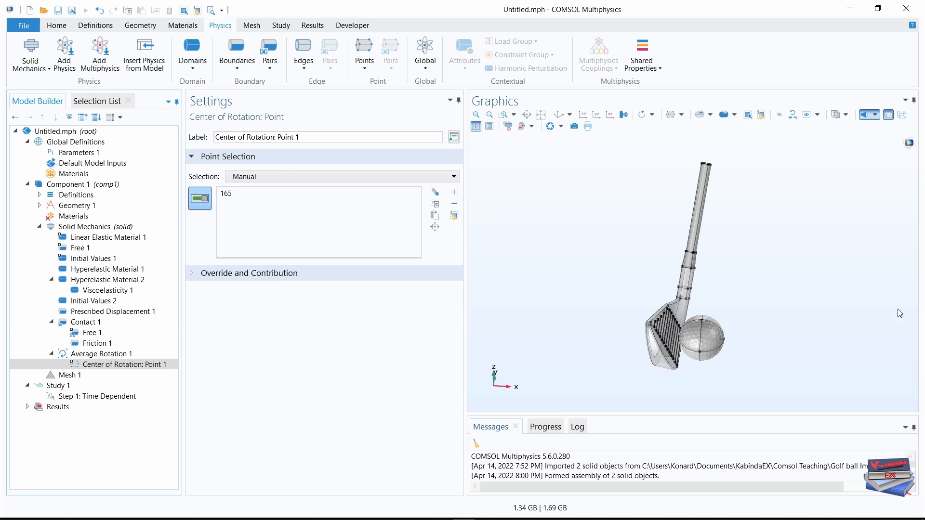
Add a blank material to Component 1, label it Club Head and apply it to the Club domain selection.
left_click(39, 227)
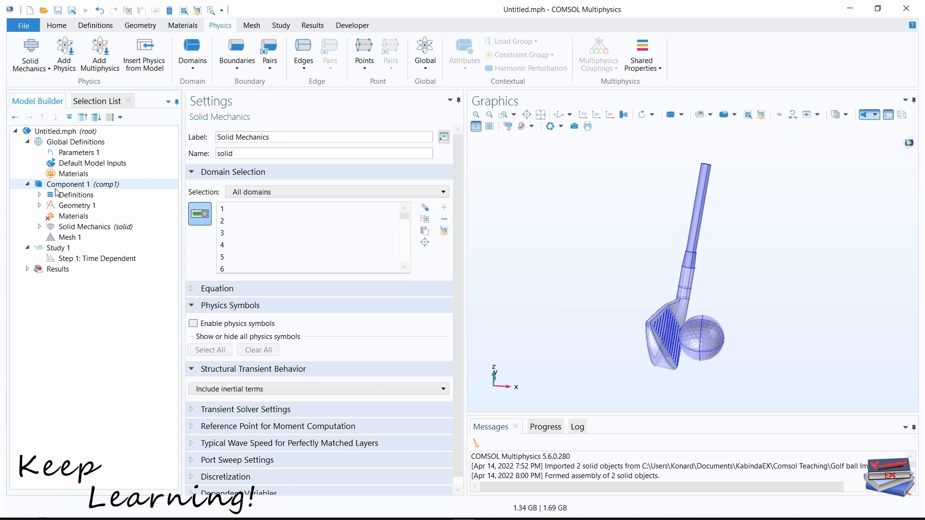
left_click(27, 142)
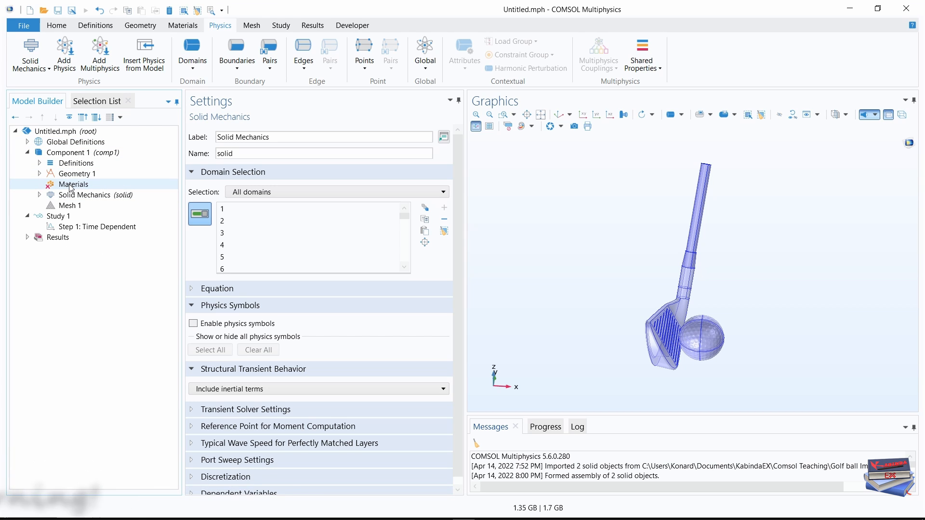
left_click(72, 184)
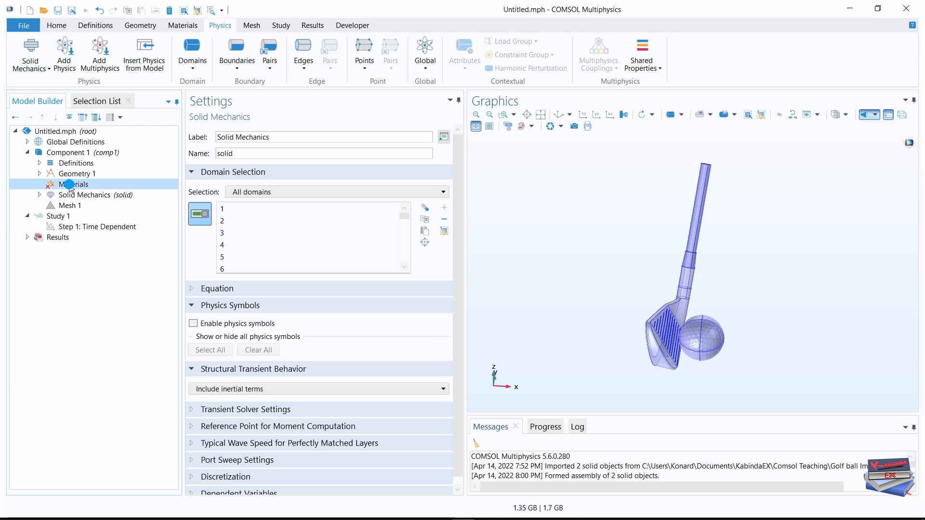
right_click(71, 184)
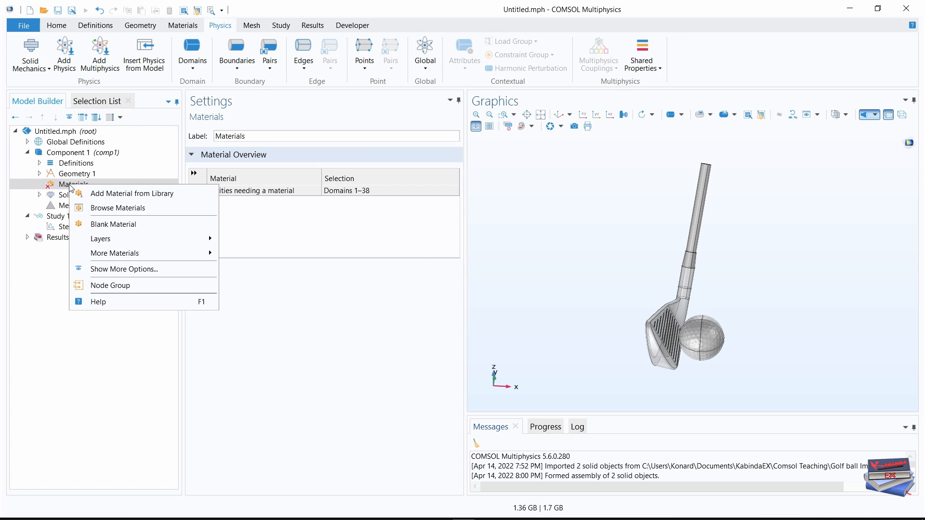
left_click(111, 225)
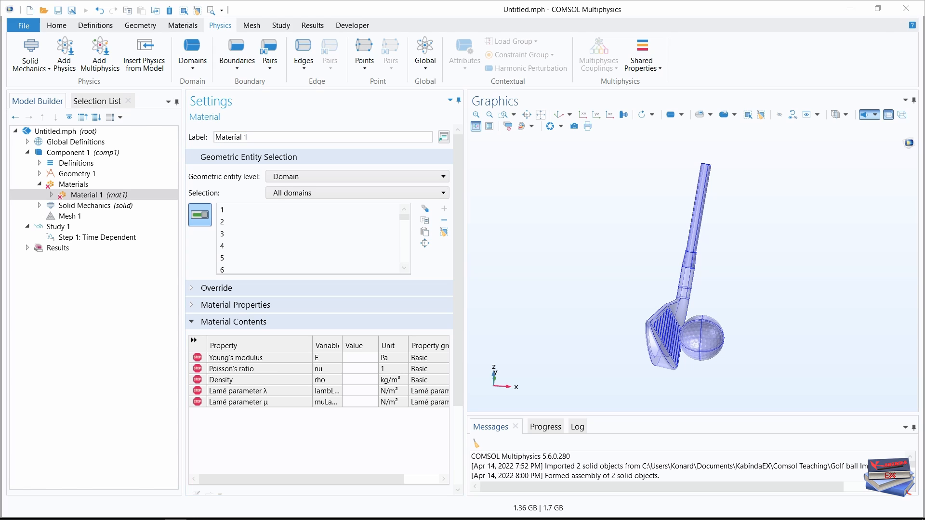
left_click(260, 134)
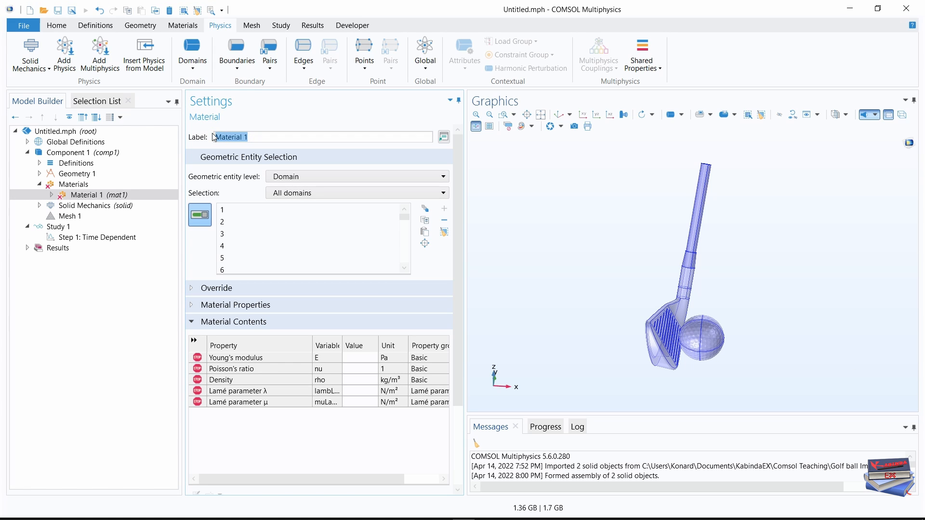
type("Club Head")
left_click(392, 193)
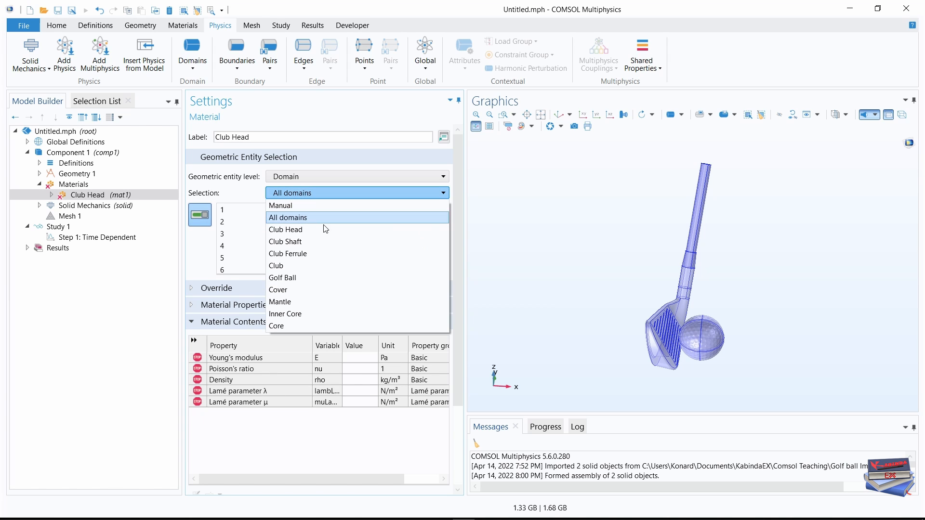
left_click(289, 266)
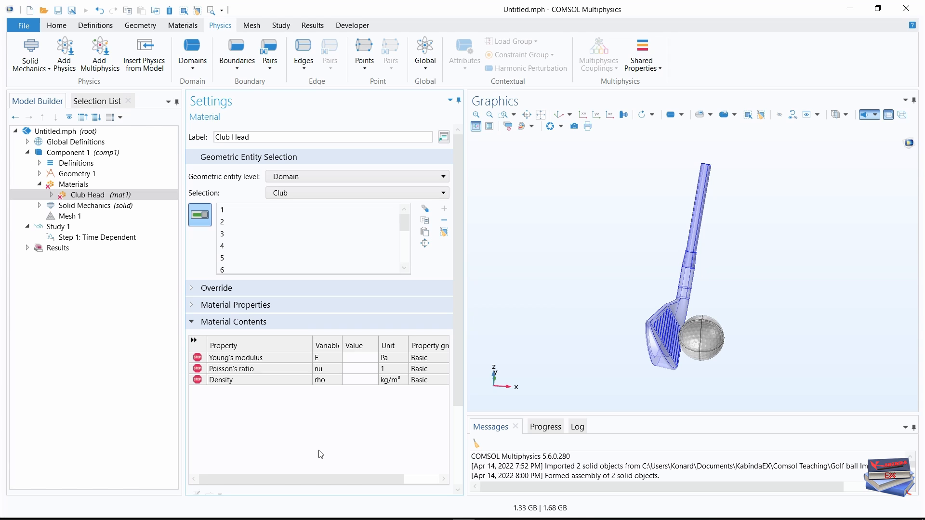
Set the Club Head material's Young's modulus to 200e9 Pa, Poisson's ratio to 0.3 and density to 7850 kg/m³.
left_click_drag(465, 333, 524, 333)
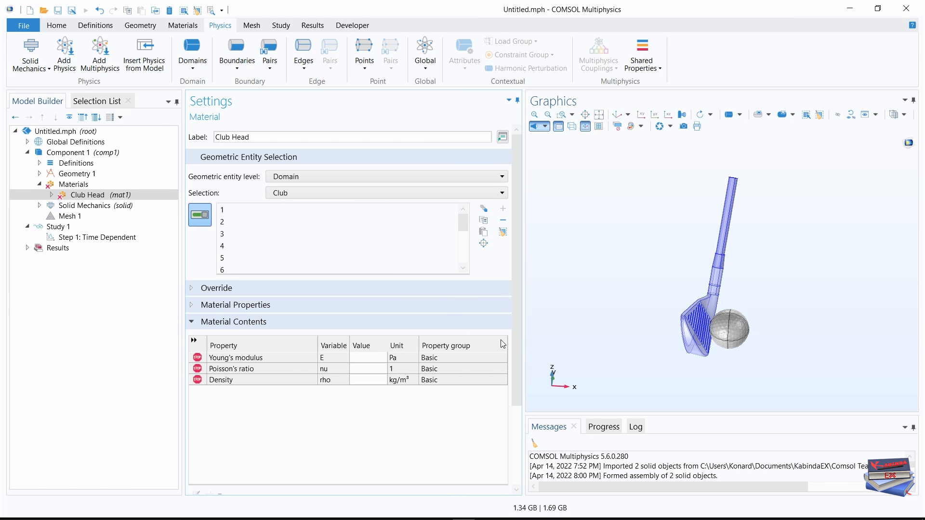
left_click(368, 363)
type("20")
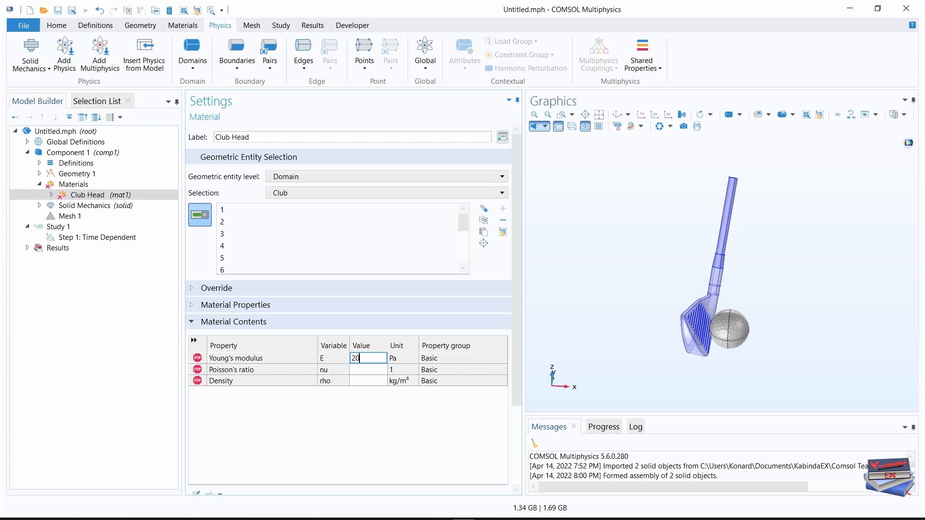
type("0e9")
left_click(357, 370)
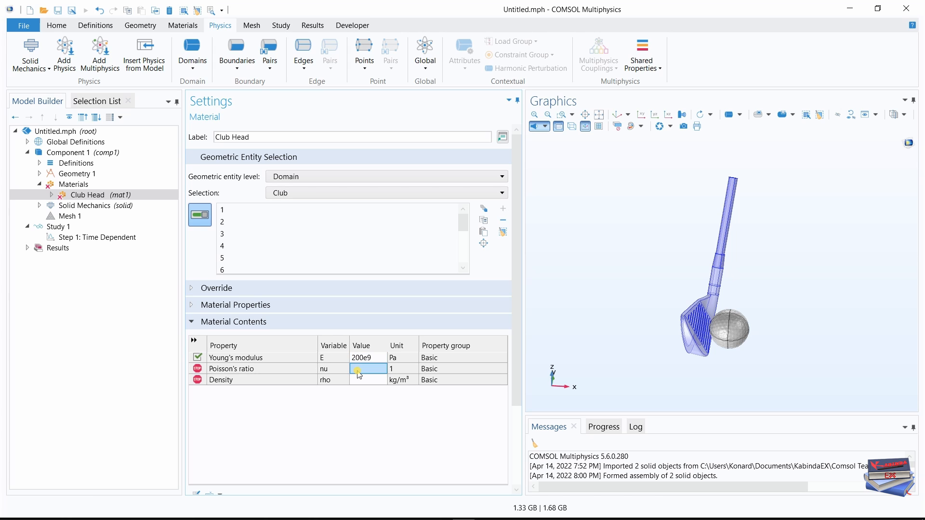
type("0")
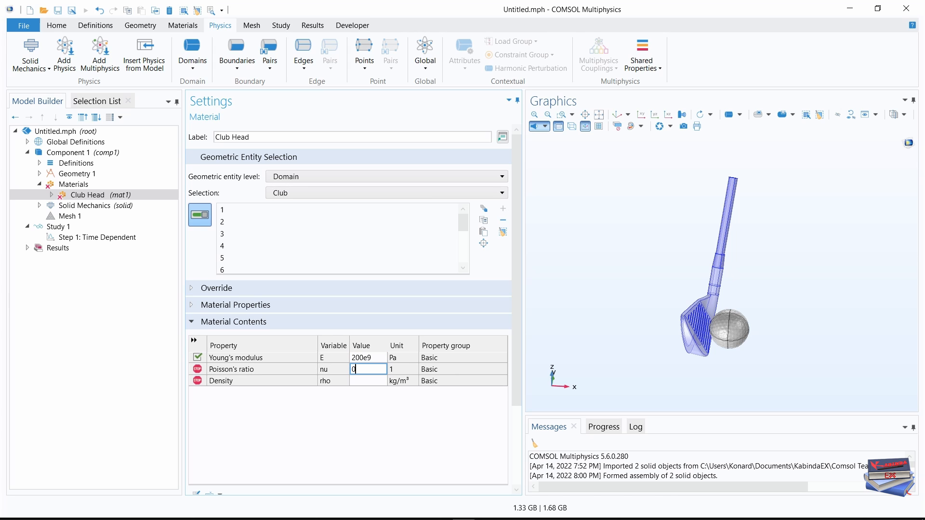
type(".3")
left_click(367, 381)
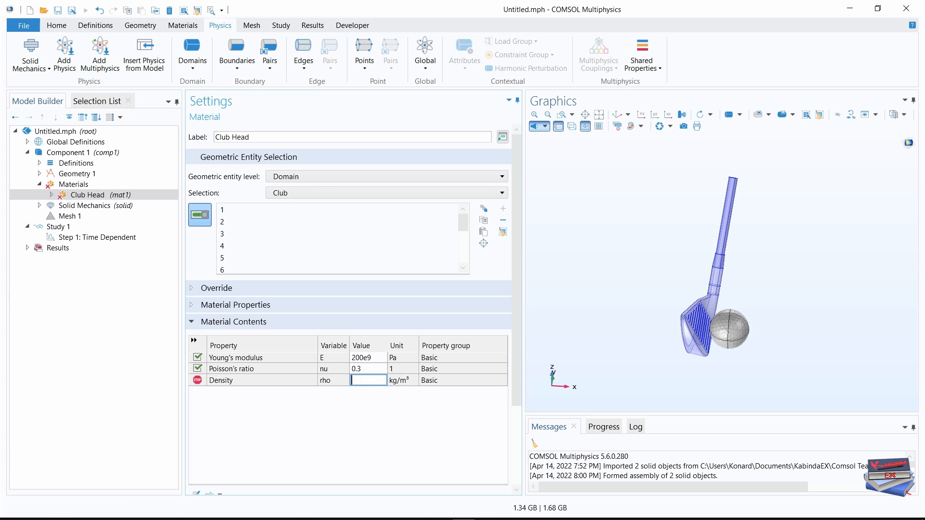
type("7850")
left_click(352, 442)
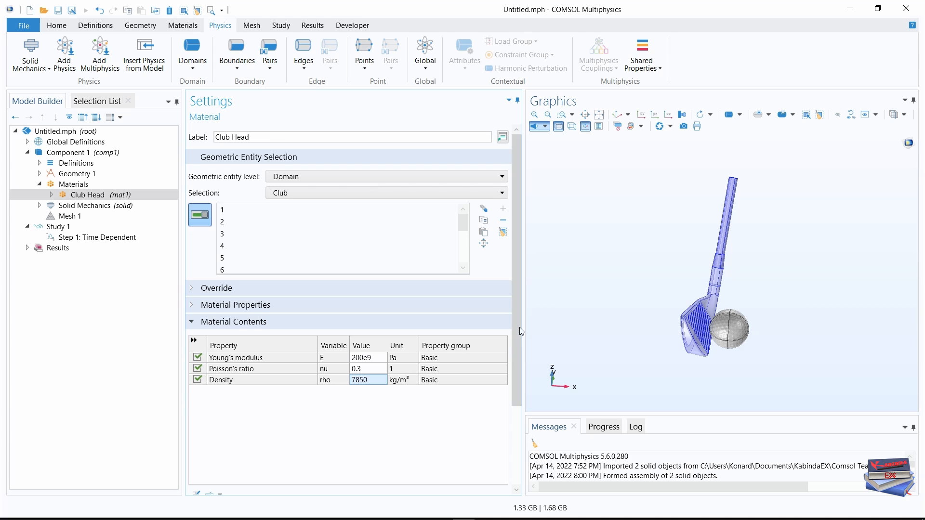
left_click_drag(518, 333, 510, 402)
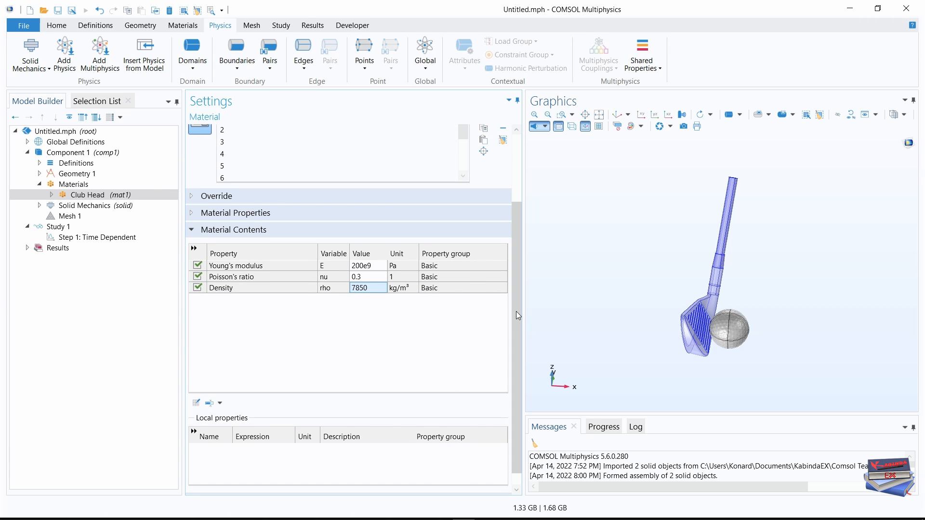
Set the appearance material type of the Club Head material to Steel.
left_click_drag(517, 311, 514, 343)
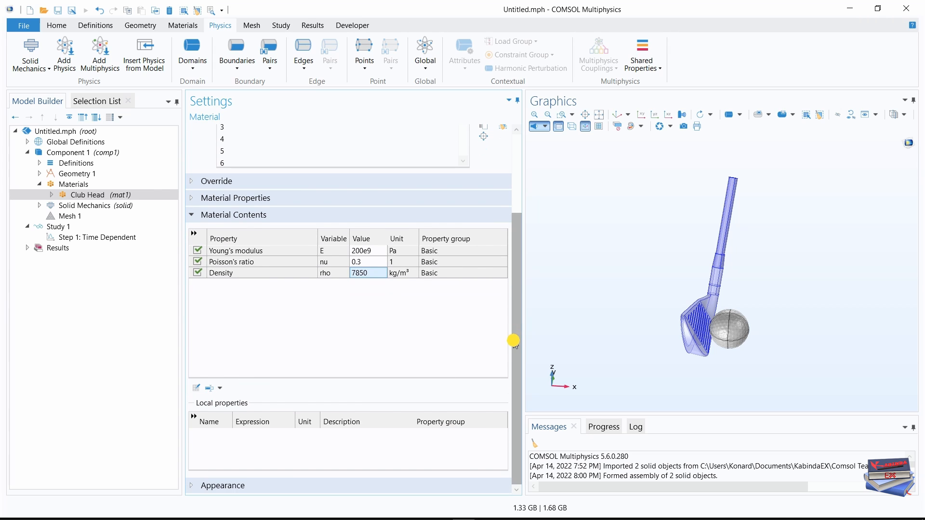
left_click(193, 486)
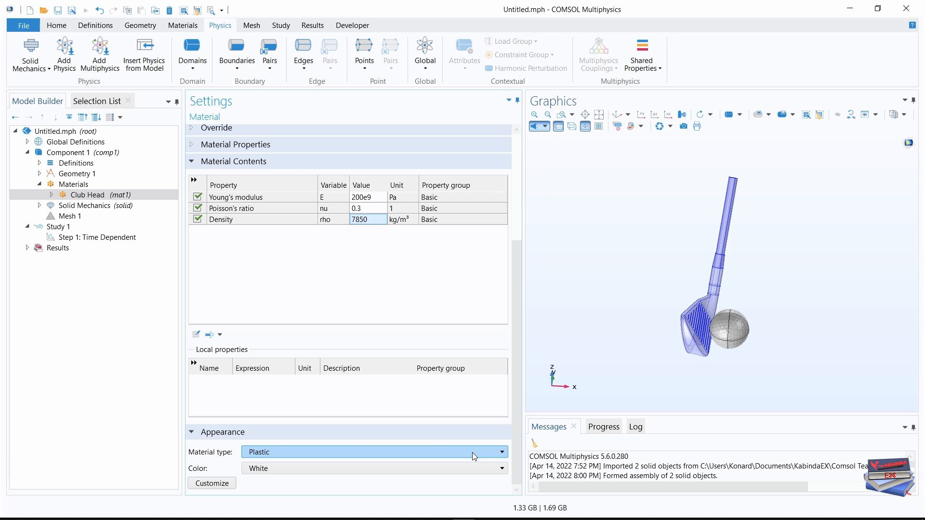
left_click(473, 452)
scroll(341, 331, "down", 1)
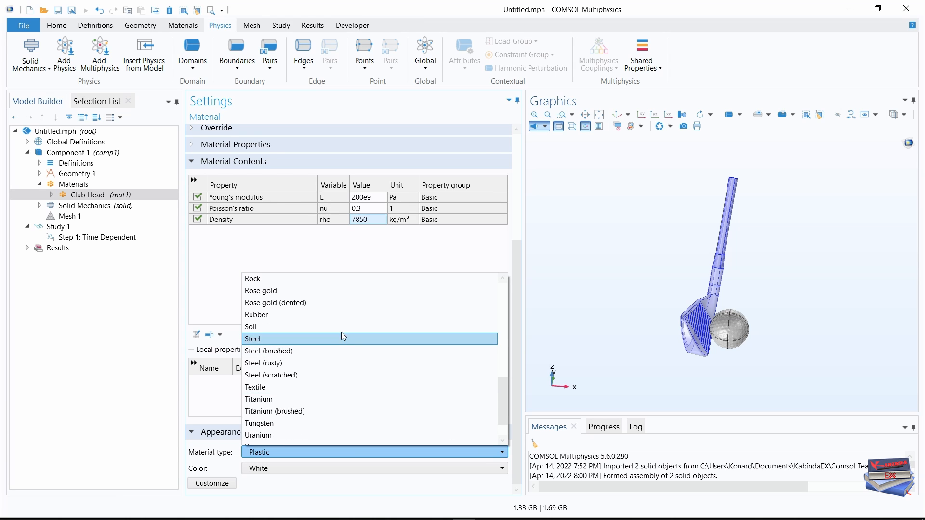
left_click(271, 337)
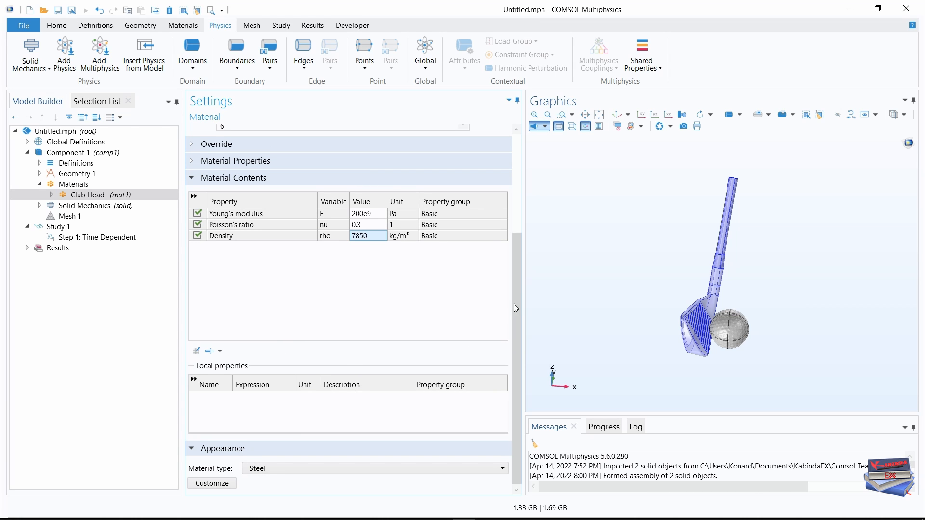
left_click_drag(514, 303, 521, 186)
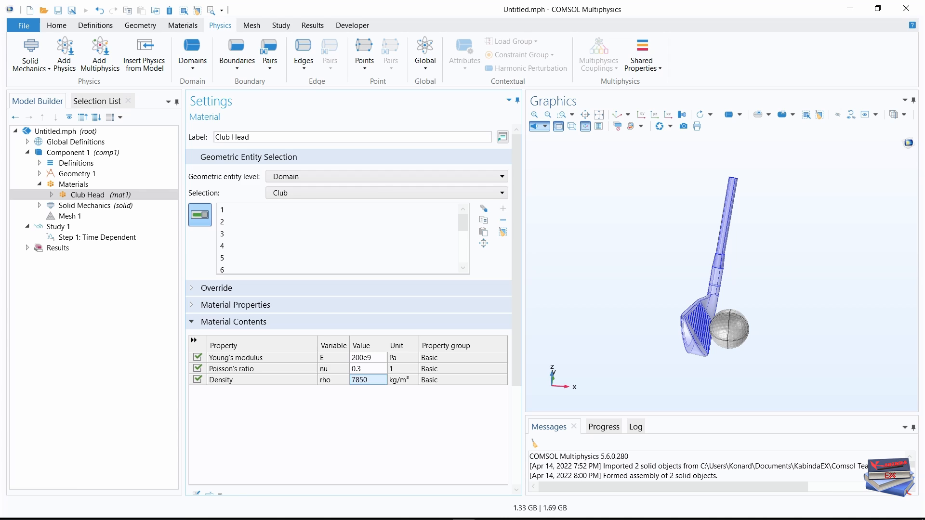
scroll(348, 289, "down", 3)
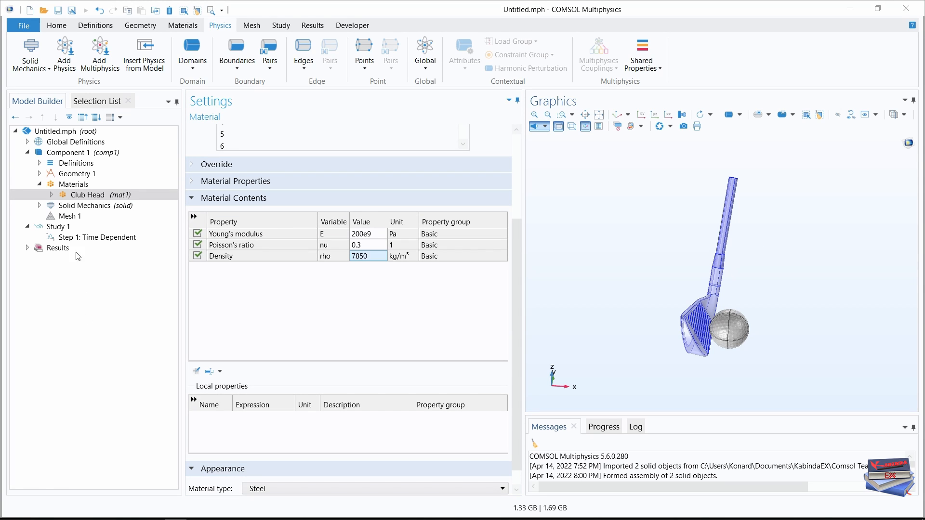
Add a second blank material, label it Cover and apply it to the Cover domain selection.
left_click(176, 27)
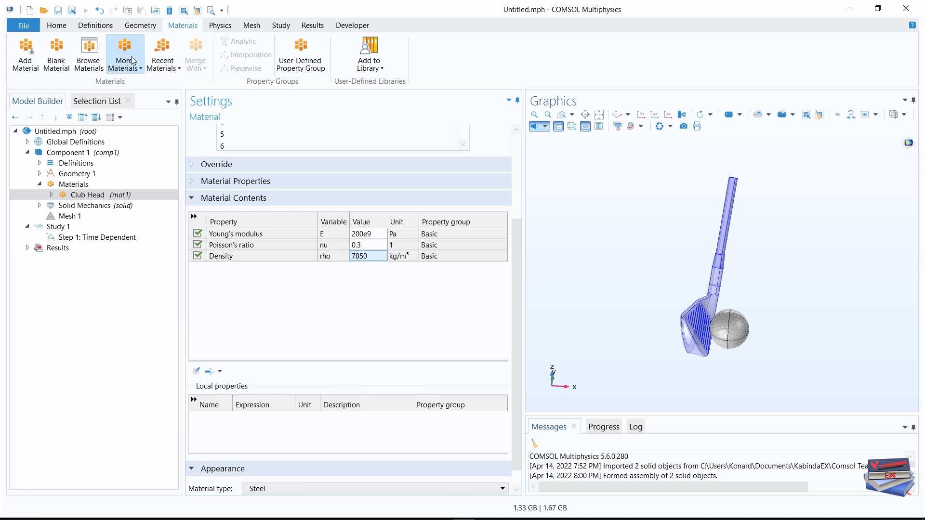
left_click(62, 61)
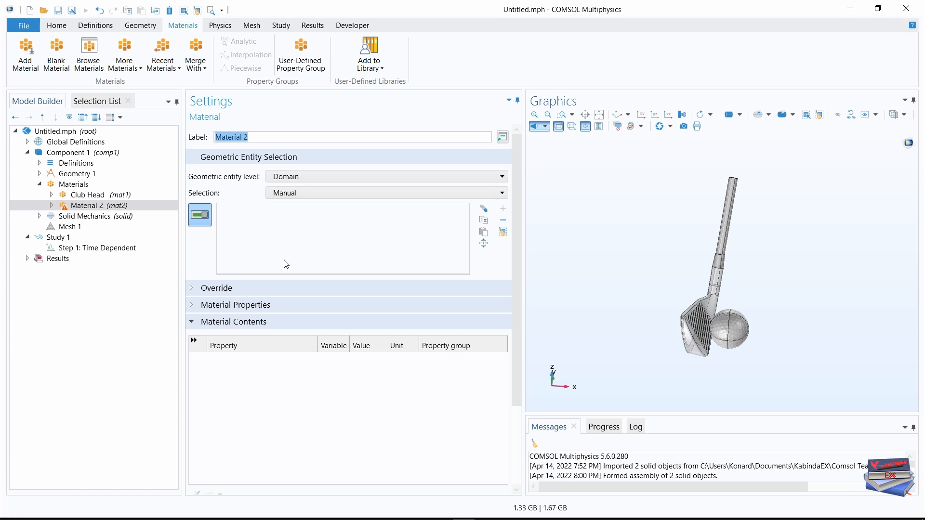
left_click(241, 136)
key("Caps_Lock")
type("C")
key("Caps_Lock")
type("over")
left_click(354, 193)
left_click(279, 290)
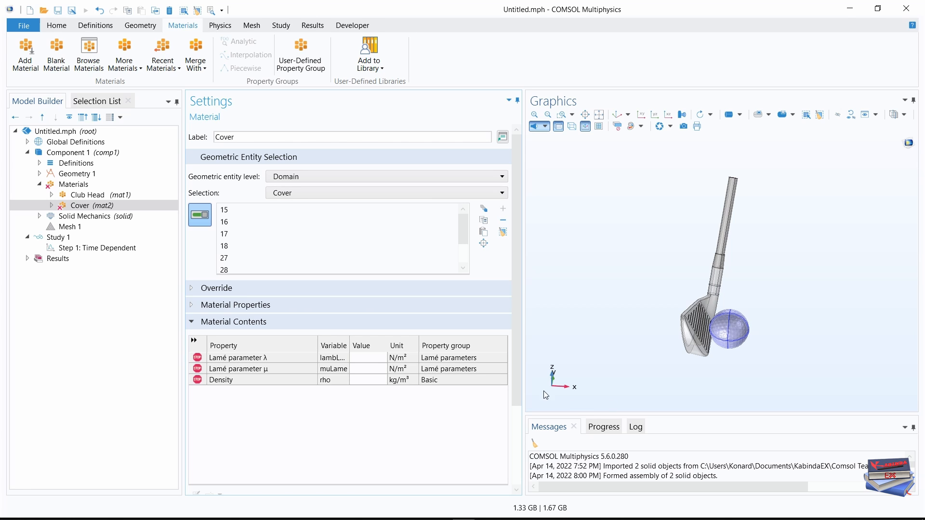
Set the Cover material's Lamé parameter λ to 1.5e9 N/m².
left_click(369, 358)
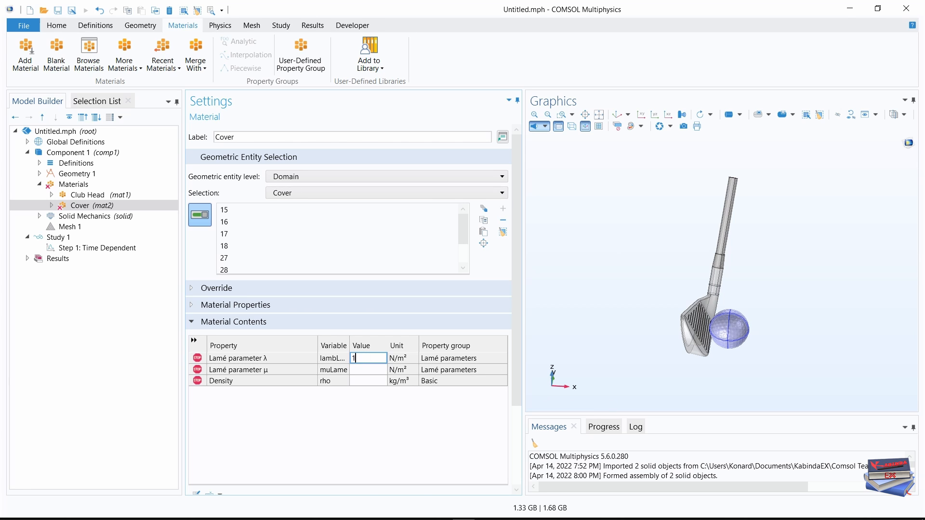
type("1,5")
key("BackSpace")
key("BackSpace")
type(".5e9")
Set the Cover material's Lamé parameter μ to 0.2e9 N/m² and its density to 1145 kg/m³.
left_click(367, 370)
type("1")
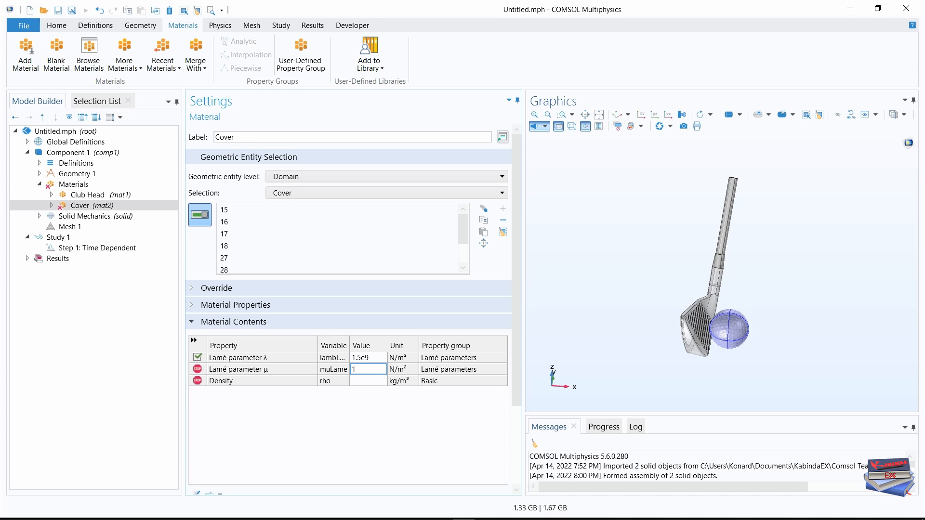
type(".02")
key("BackSpace")
key("BackSpace")
key("BackSpace")
key("BackSpace")
type("0.2e9")
left_click(363, 381)
left_click(363, 382)
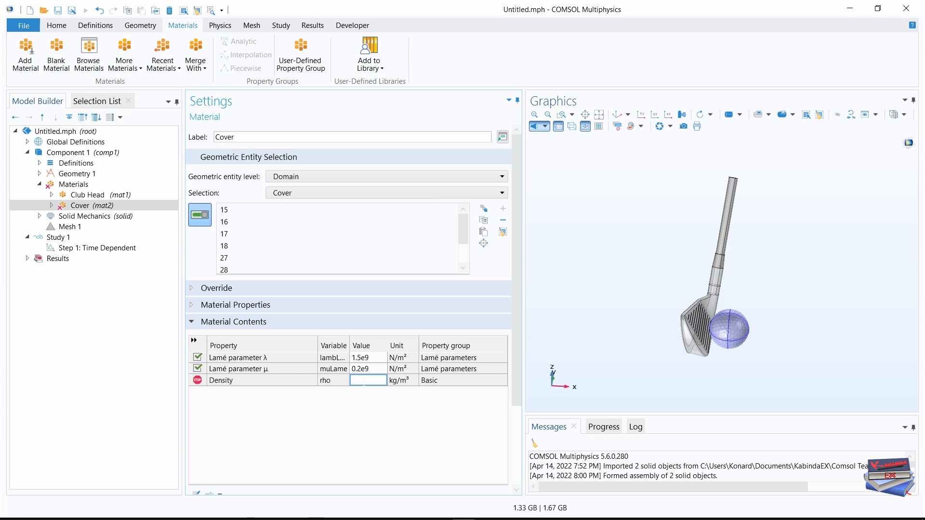
type("1145")
key("Return")
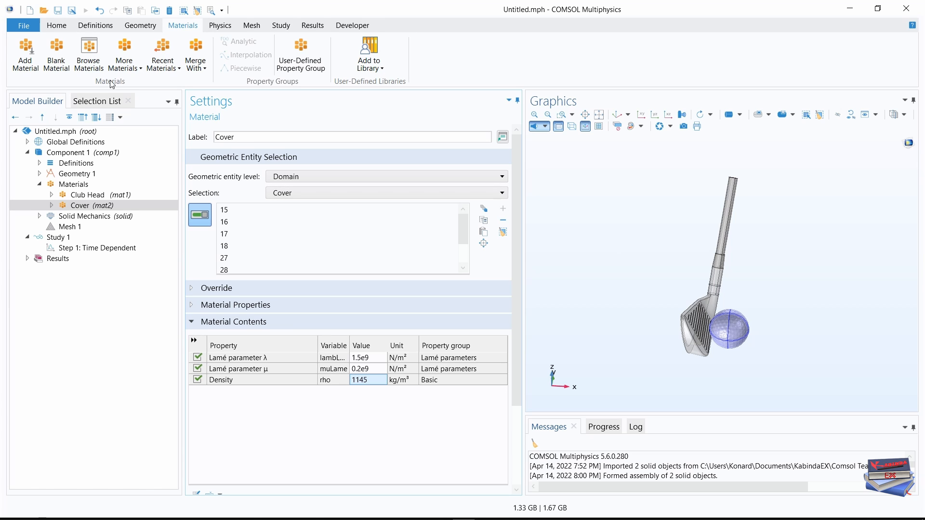
Add a third blank material, label it Matntle and apply it to the Mantle domain selection.
left_click(57, 52)
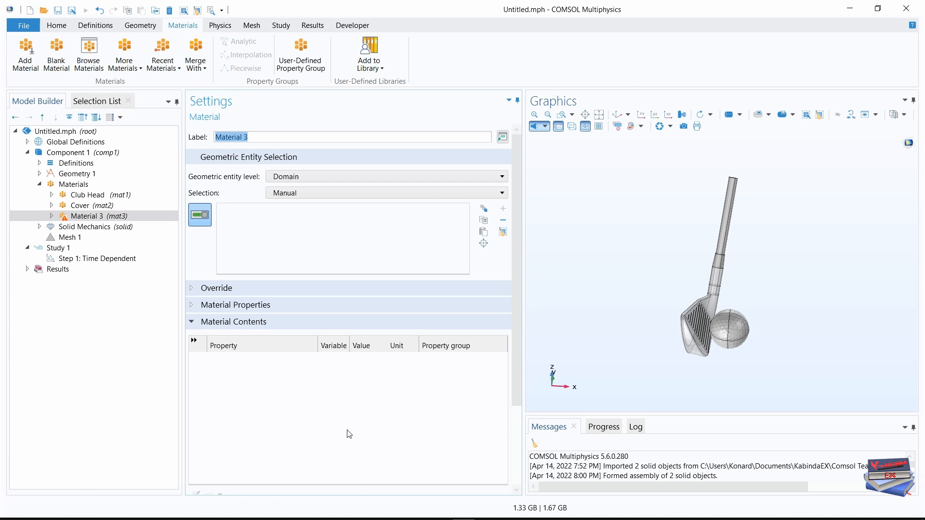
triple_click(219, 136)
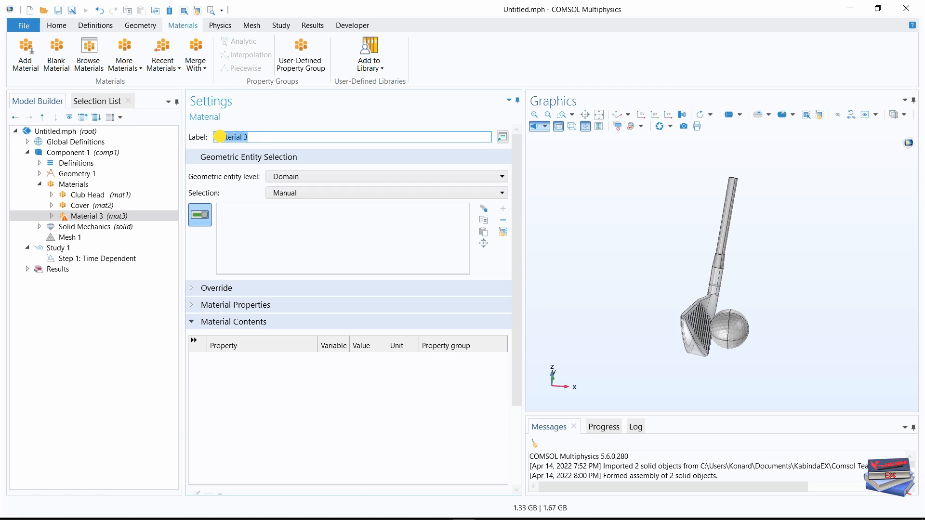
type("Matntl")
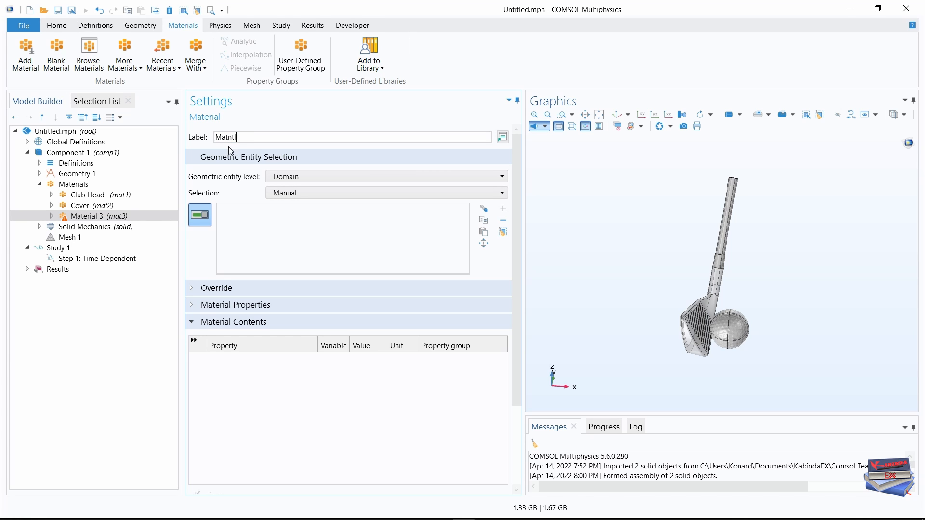
type("e")
left_click(259, 224)
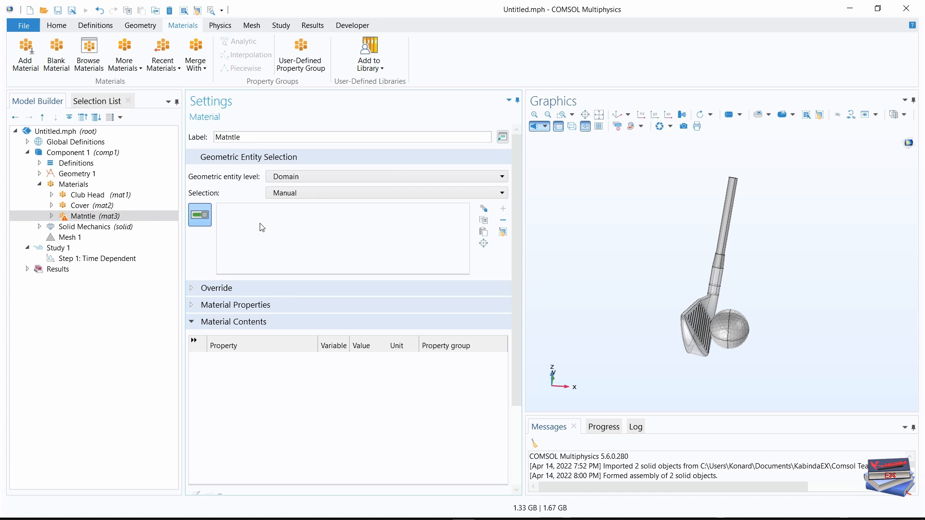
left_click(397, 192)
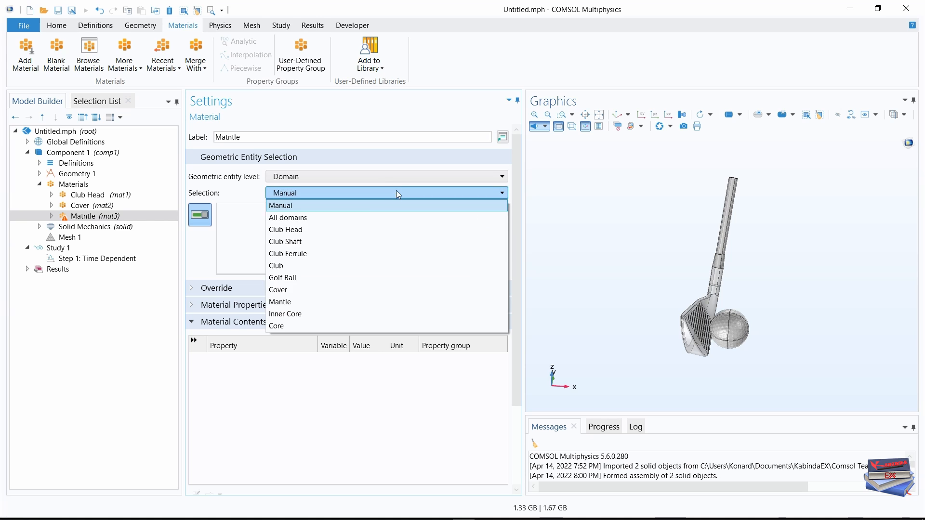
left_click(304, 301)
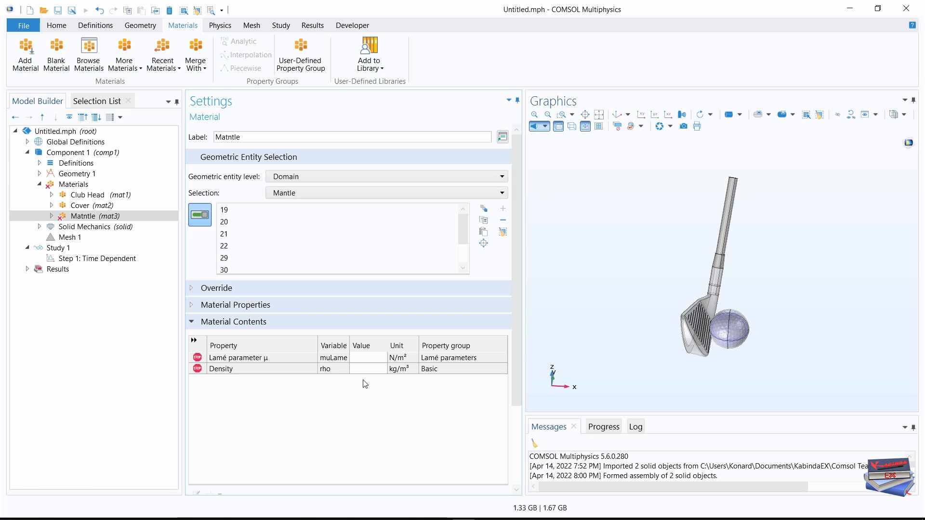
Set the mantle material's Lamé parameter μ to 6e6 N/m² and its density to 1145 kg/m³.
left_click(361, 357)
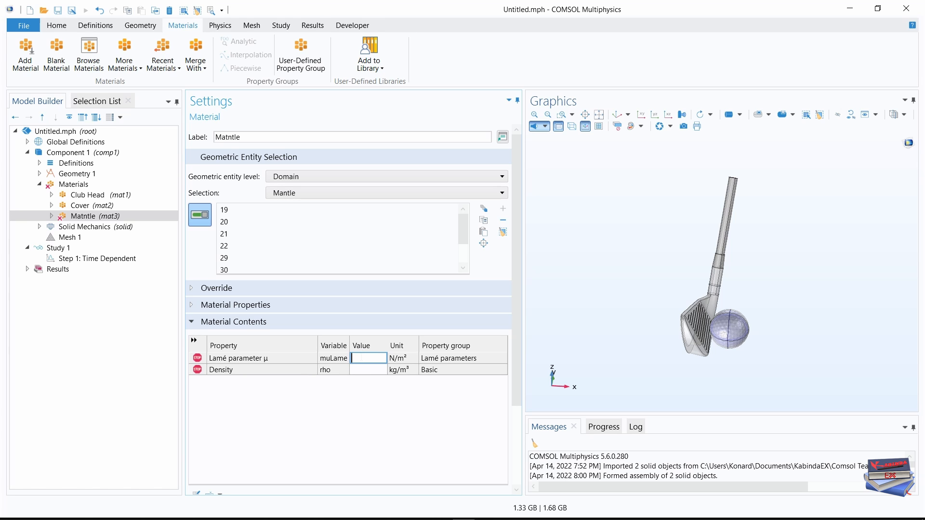
type("6e6")
left_click(361, 368)
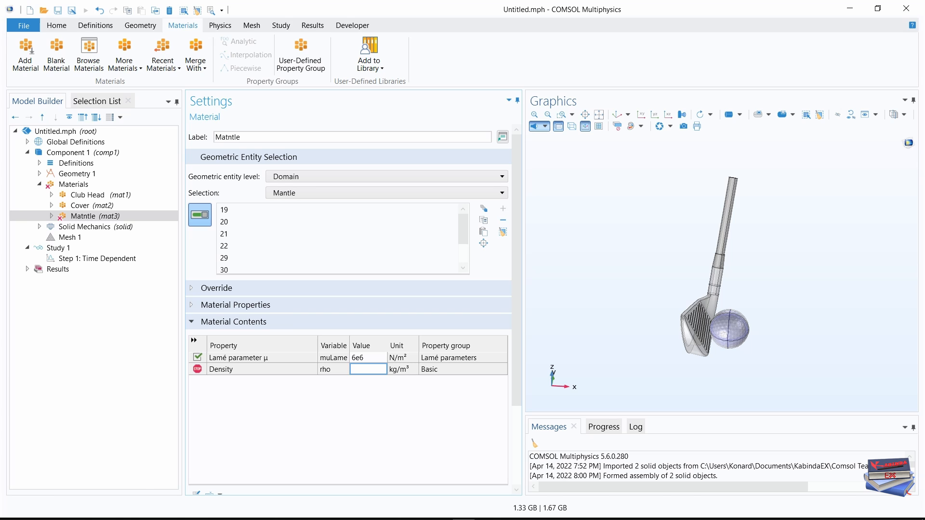
type("1145")
key("Return")
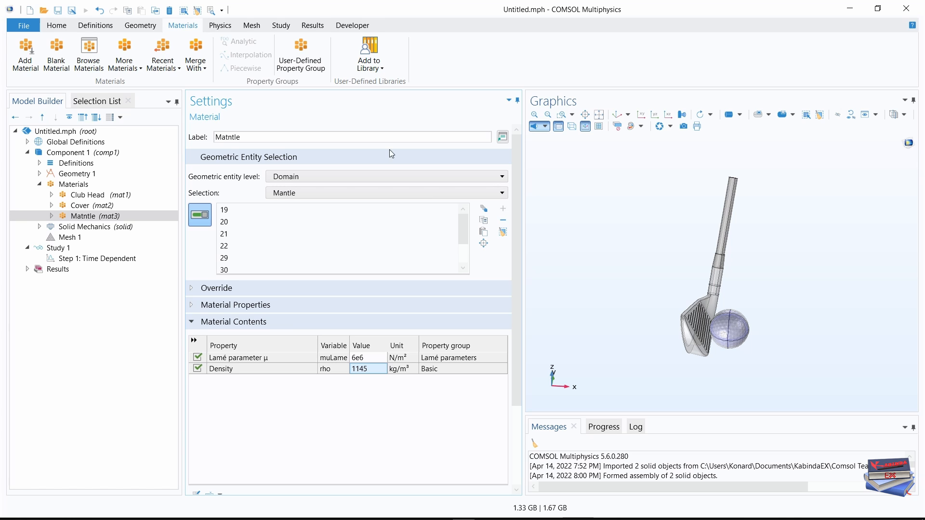
Add a fourth blank material, label it Inner Core and apply it to the Inner Core domain selection.
left_click(66, 52)
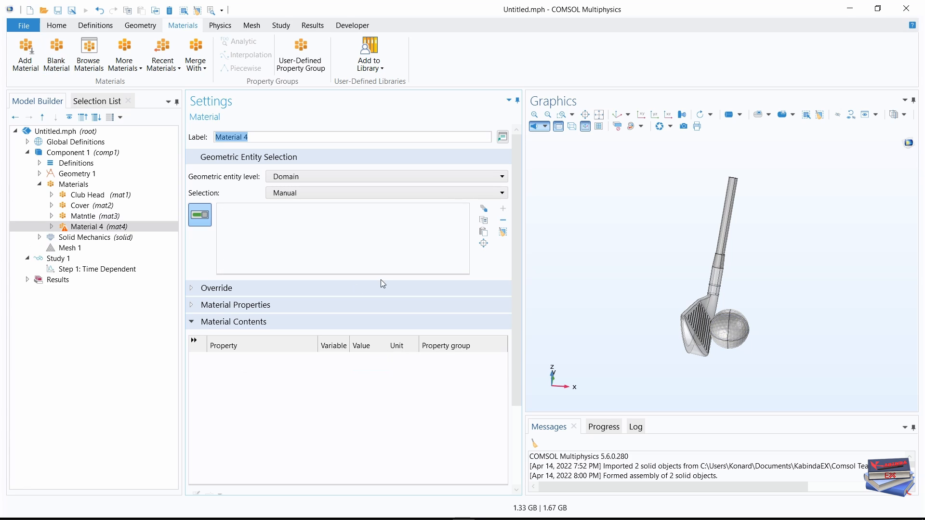
left_click_drag(253, 138, 212, 139)
key("Caps_Lock")
type("I")
key("Caps_Lock")
type("nner Co")
left_click(366, 192)
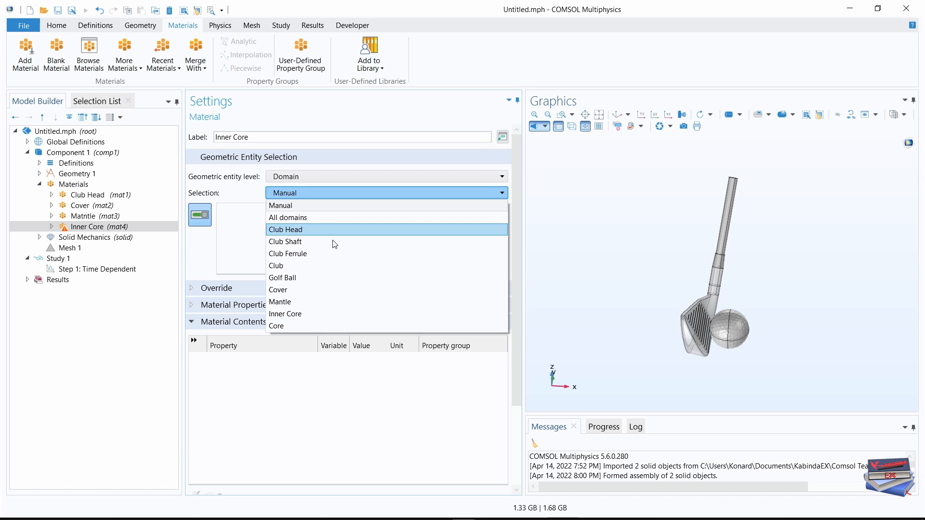
left_click(289, 314)
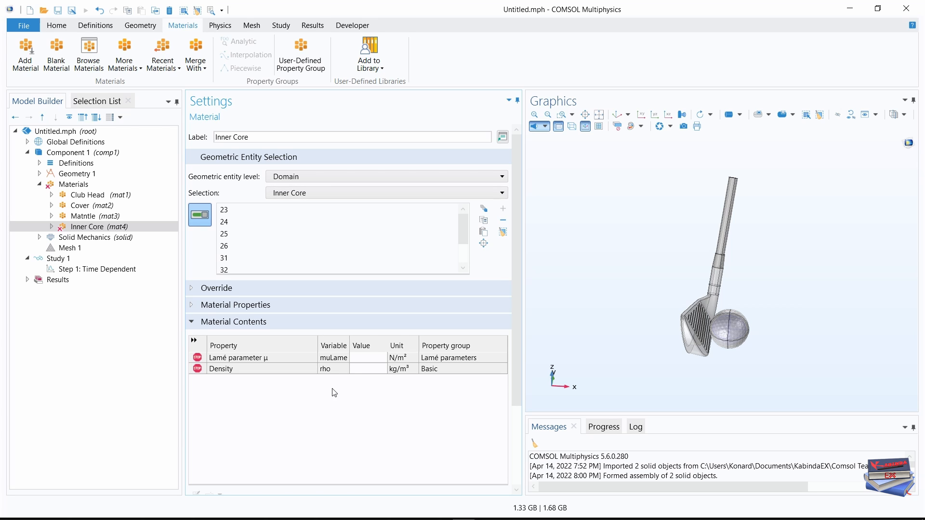
Set the Inner Core material's Lamé parameter μ to 12e6 N/m² and its density to 1145 kg/m³.
left_click(358, 361)
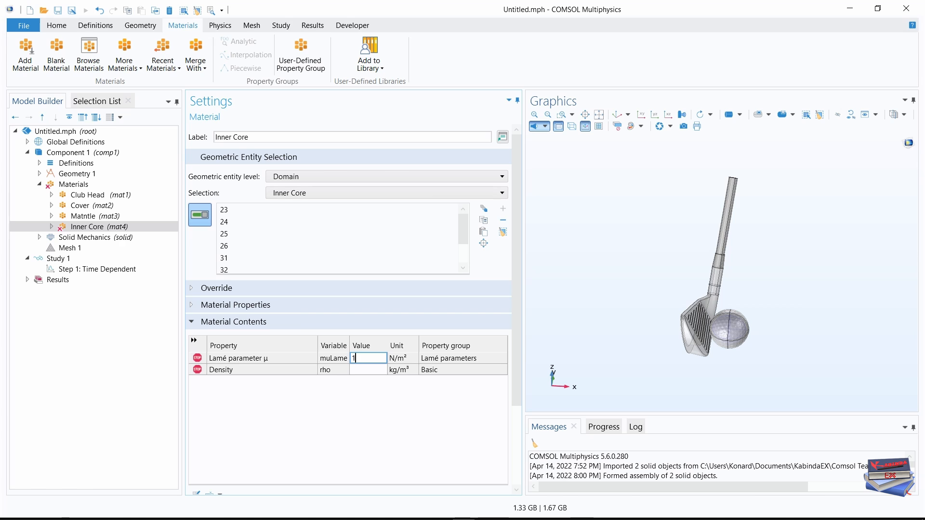
type("12e6")
left_click(359, 372)
type("1")
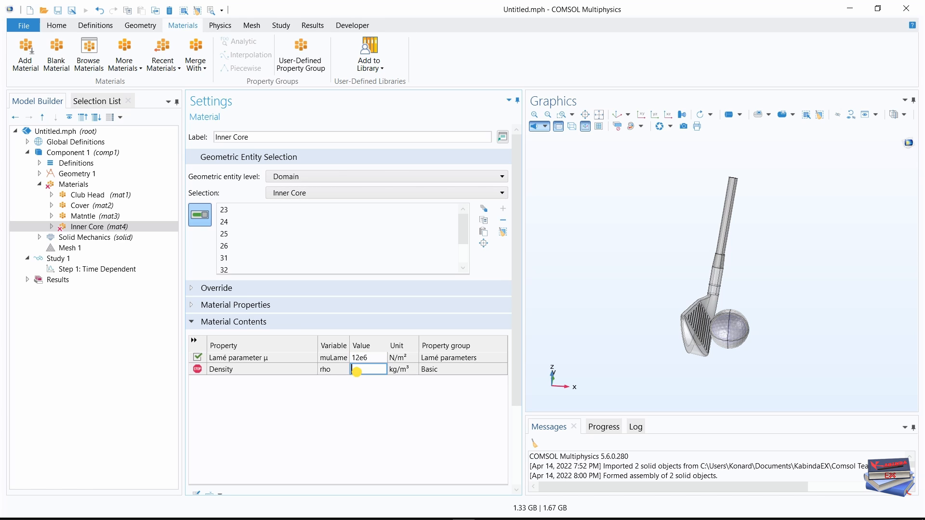
type("145")
key("Return")
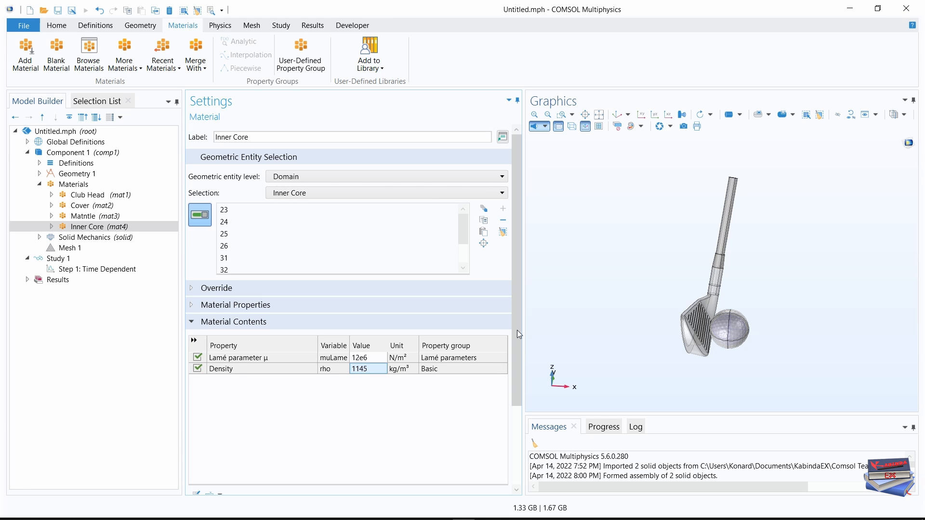
Set the appearance color of the Inner Core material to Magenta.
left_click_drag(519, 312, 519, 392)
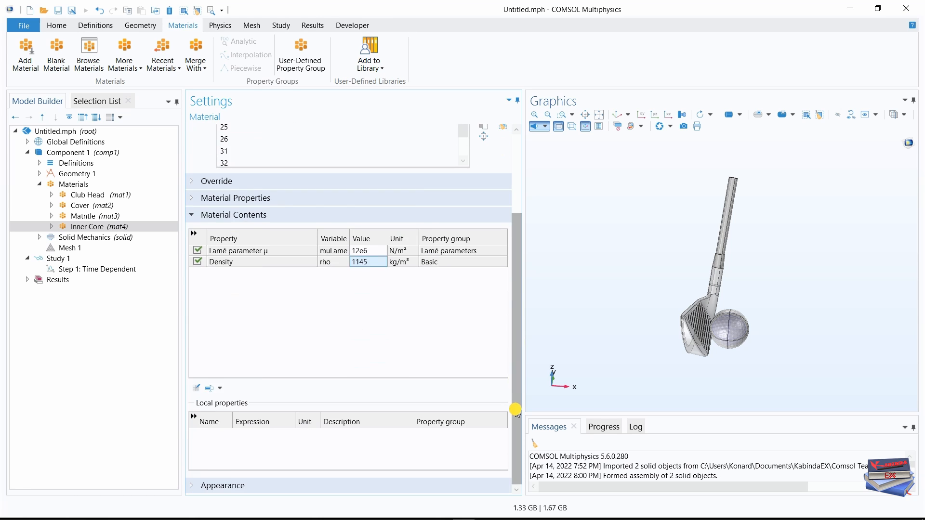
left_click(194, 487)
left_click_drag(518, 359, 512, 417)
left_click(488, 468)
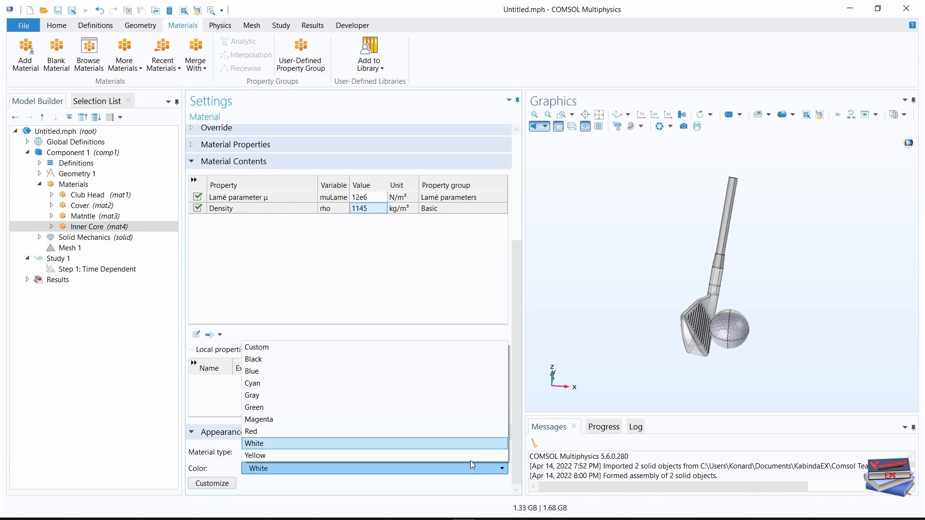
left_click(271, 420)
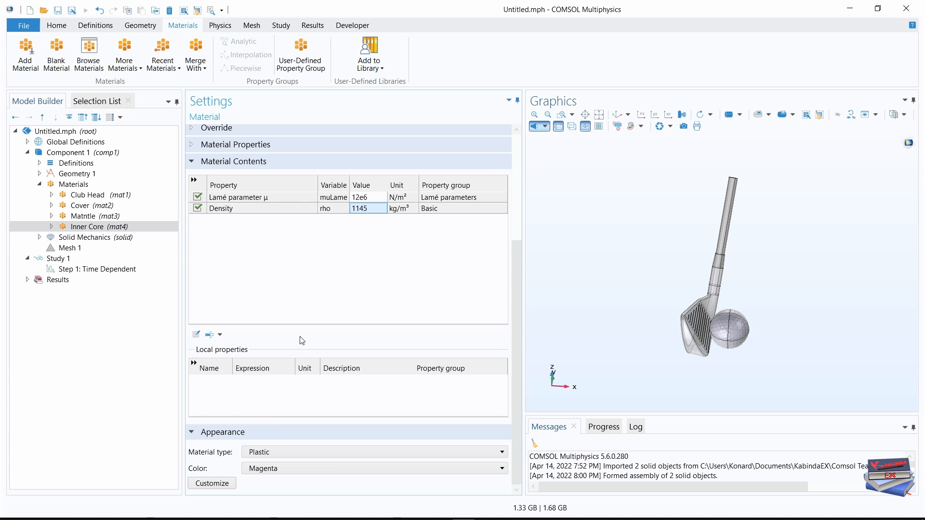
Correct the label of the misspelled third material to Mantle.
left_click(89, 218)
left_click(234, 136)
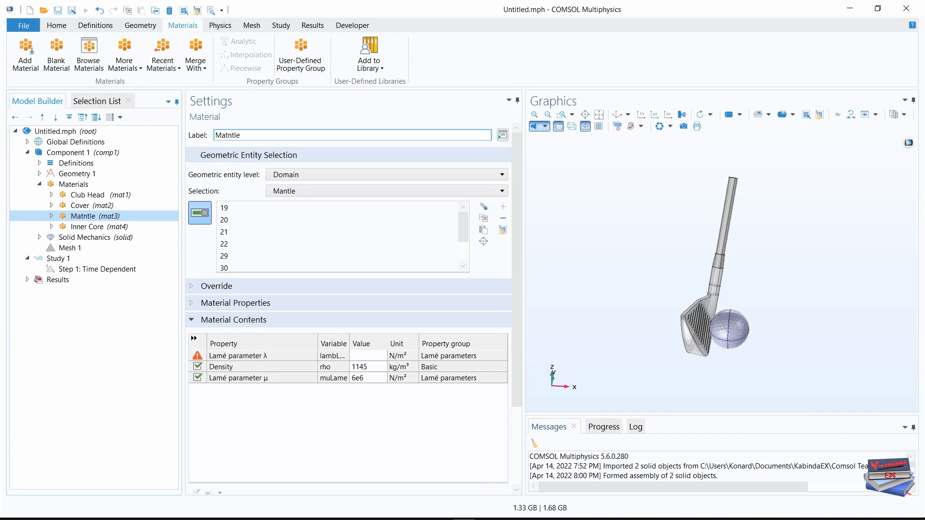
left_click(228, 136)
key("BackSpace")
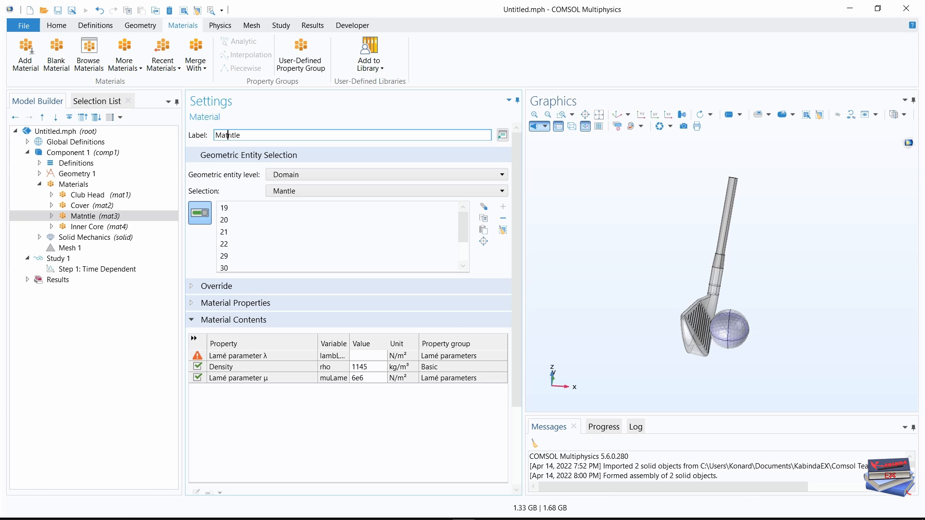
key("BackSpace")
left_click(446, 474)
left_click(409, 454)
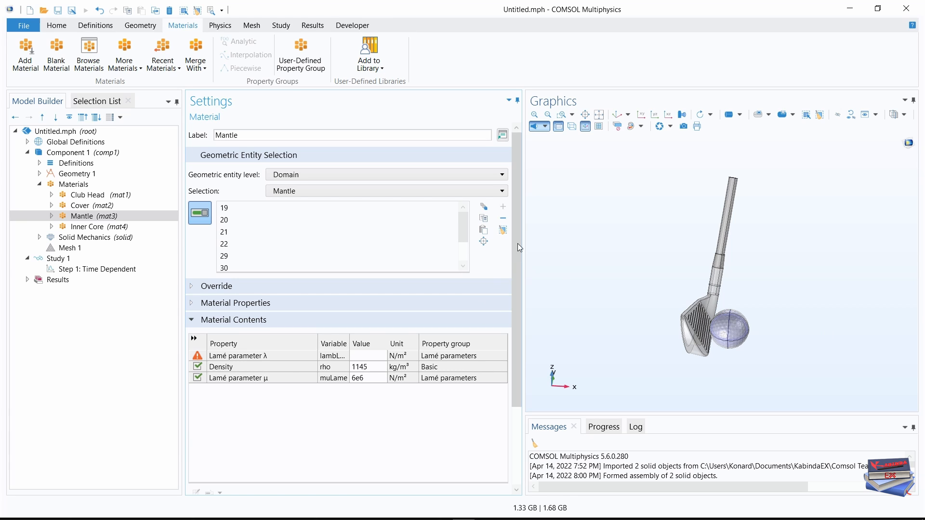
Set the appearance color of the Mantle material to Blue.
left_click_drag(516, 316, 514, 392)
left_click(193, 485)
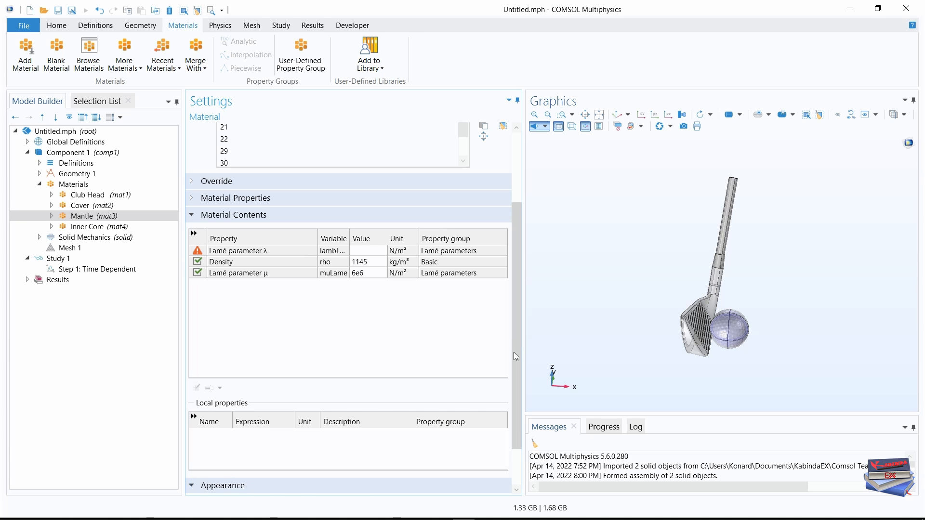
left_click(488, 468)
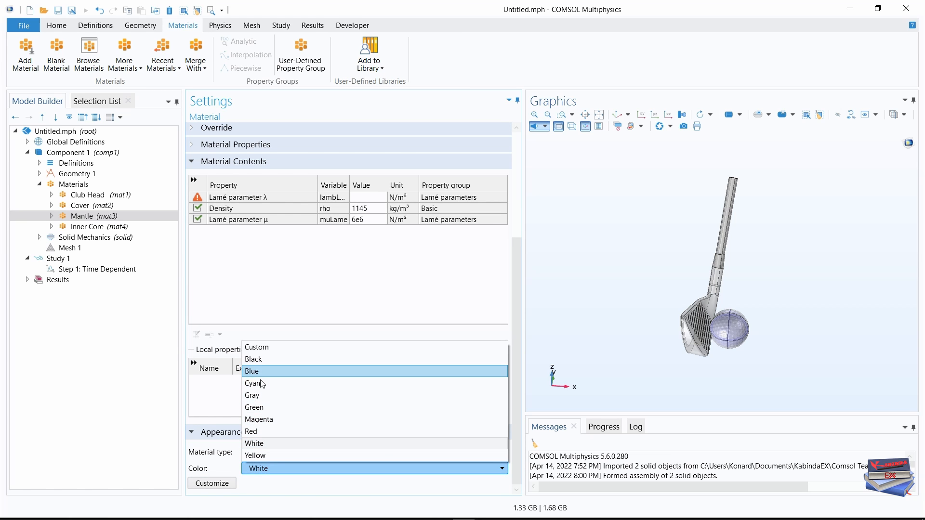
left_click(253, 372)
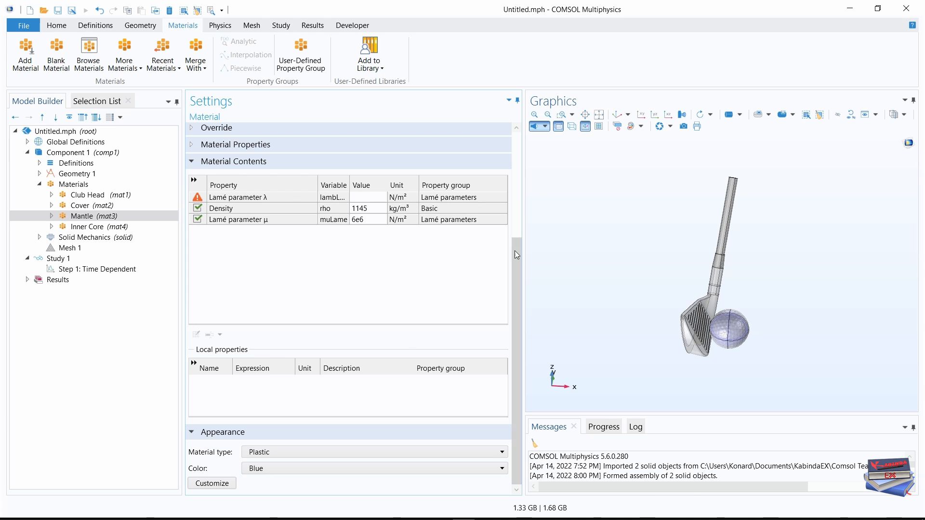
left_click_drag(515, 253, 527, 140)
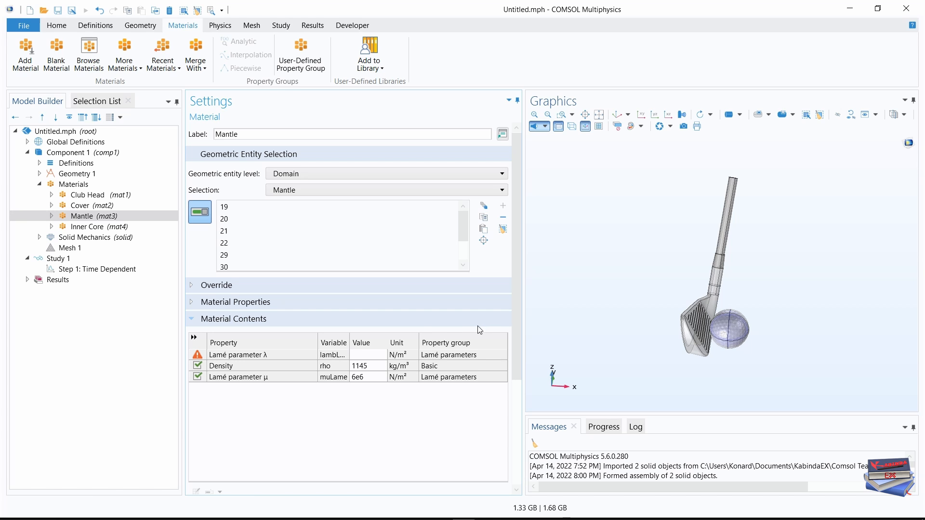
Review the domain selections and material properties of the Club Head, Cover, Mantle and Inner Core materials.
left_click(83, 196)
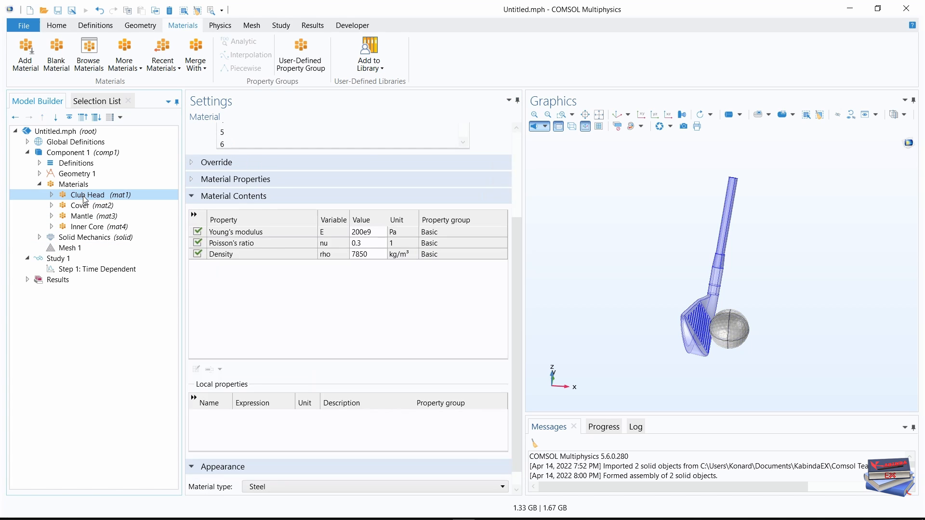
left_click_drag(518, 260, 519, 156)
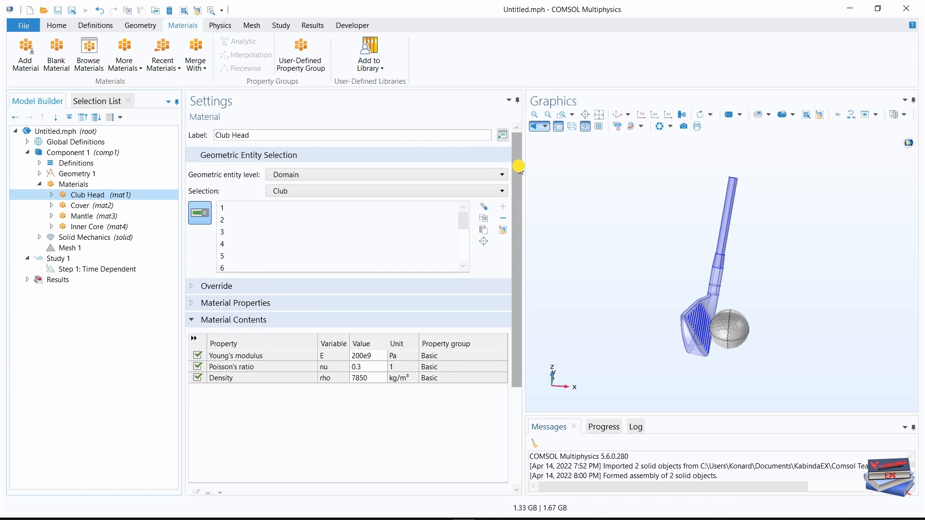
left_click(83, 206)
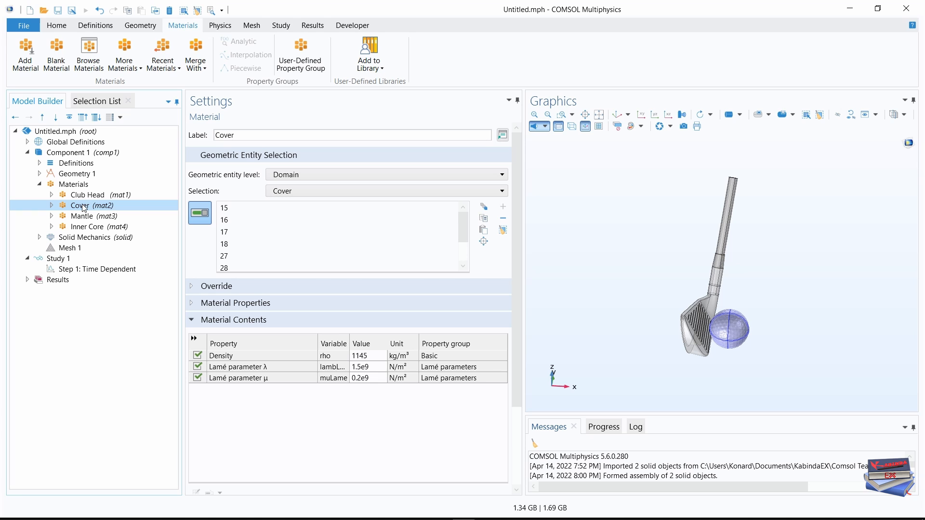
left_click(81, 216)
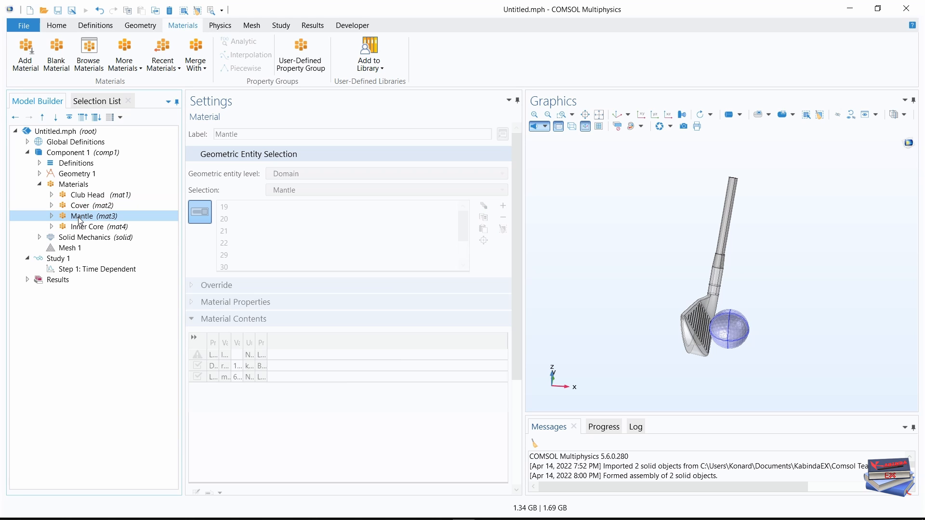
left_click(82, 226)
scroll(433, 328, "down", 5)
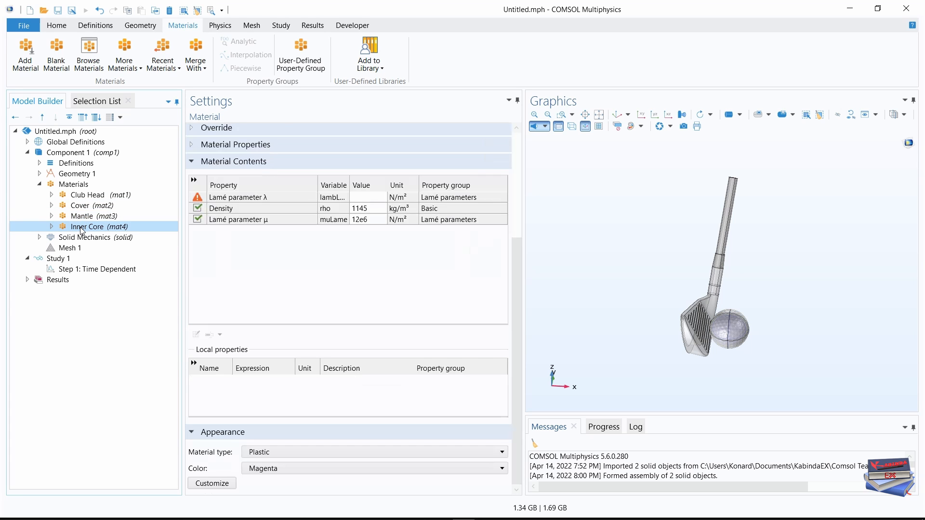
left_click_drag(517, 260, 521, 155)
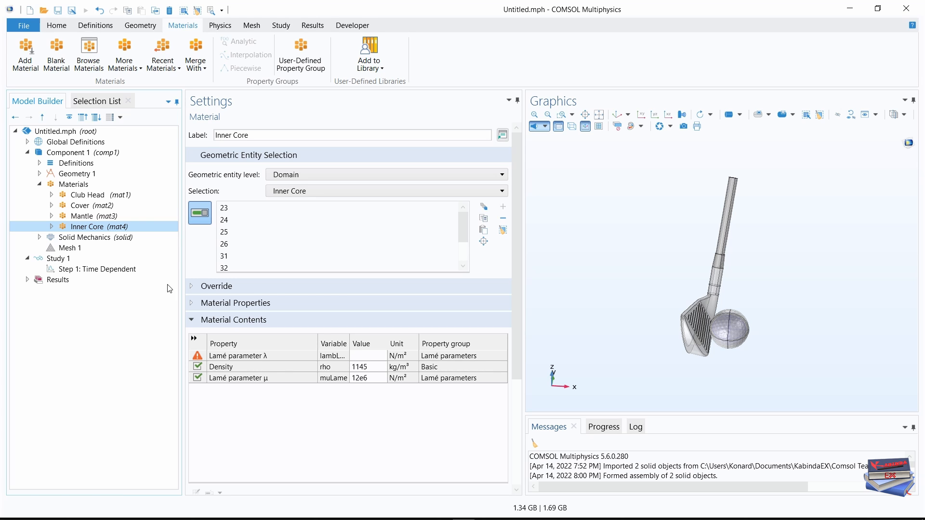
left_click(87, 217)
left_click(87, 227)
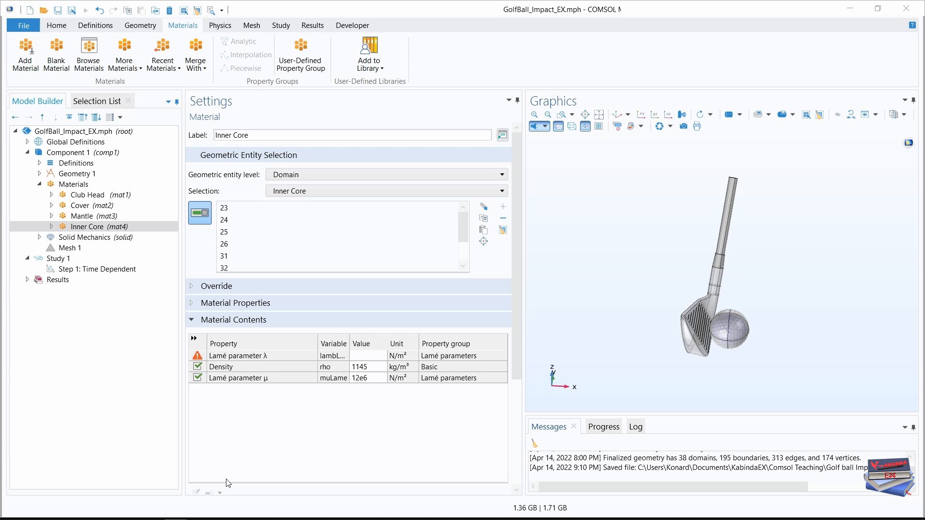
left_click(40, 185)
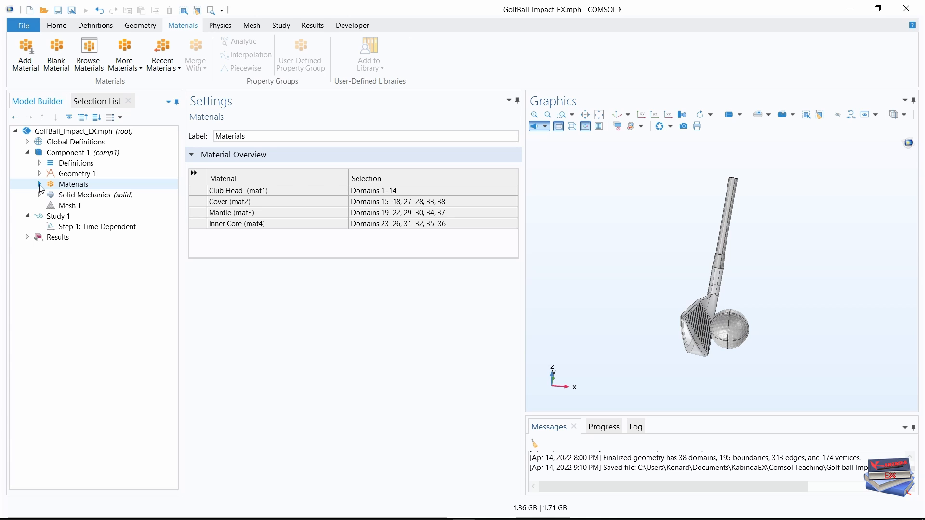
Change the sequence type of Mesh 1 to User-controlled mesh.
left_click(67, 206)
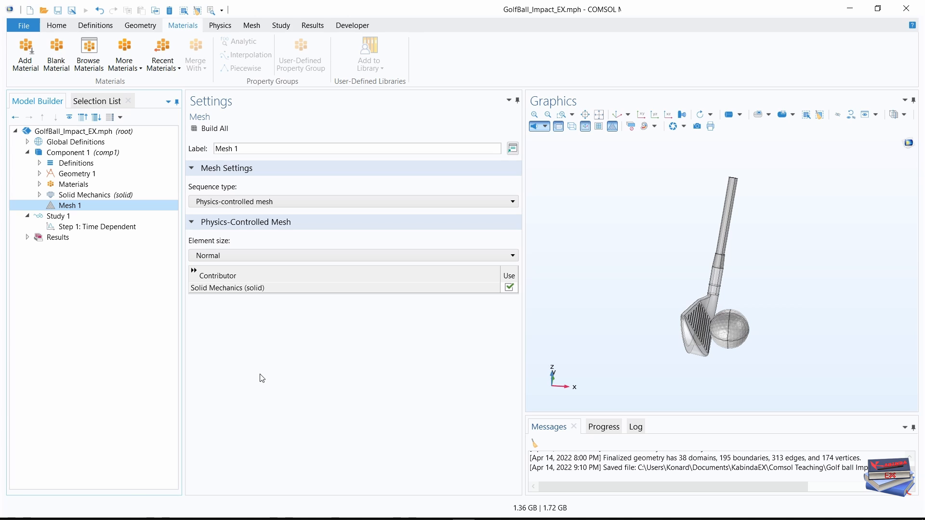
left_click(50, 26)
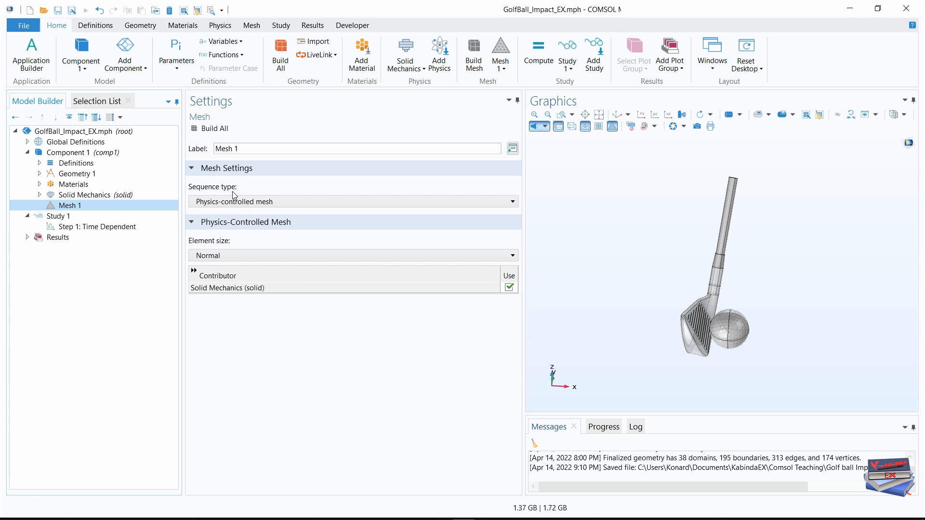
left_click(438, 202)
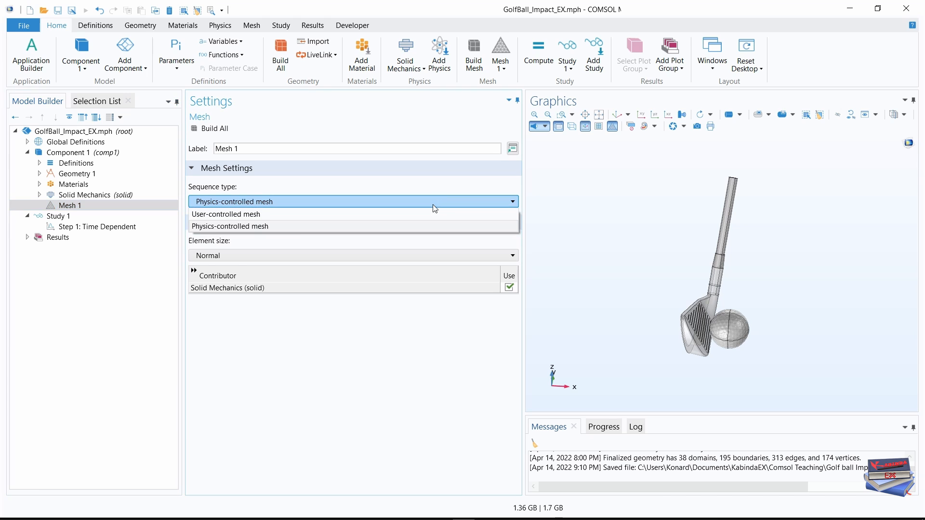
left_click(264, 215)
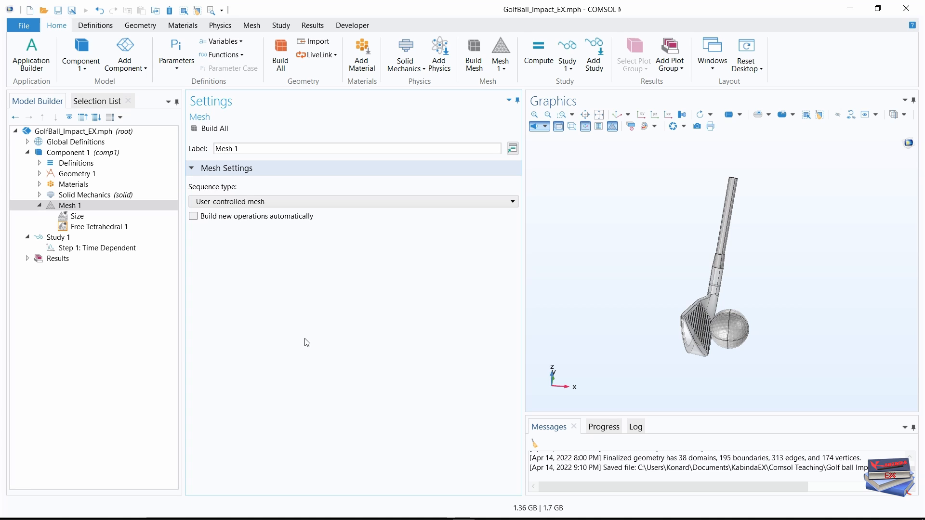
Switch the mesh's global Size node to custom element sizes with a maximum element size of 0.015 m.
left_click(78, 216)
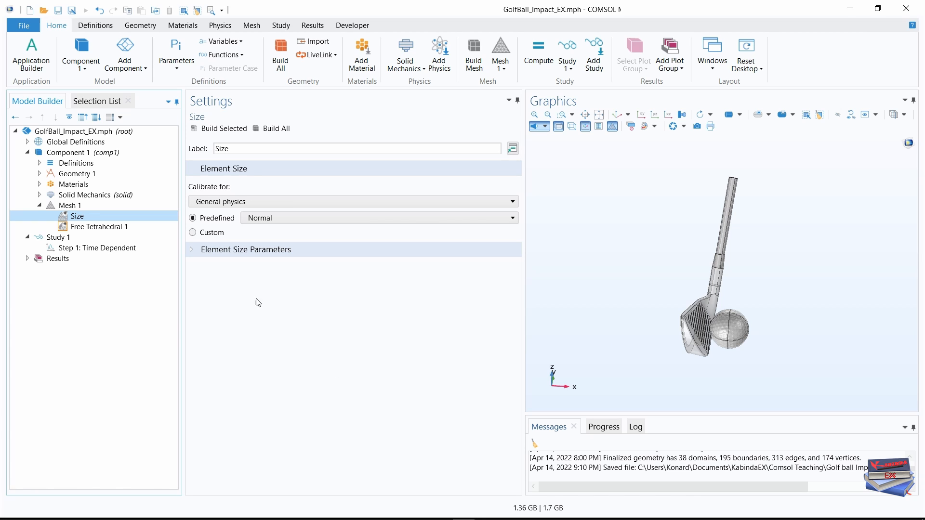
left_click(193, 233)
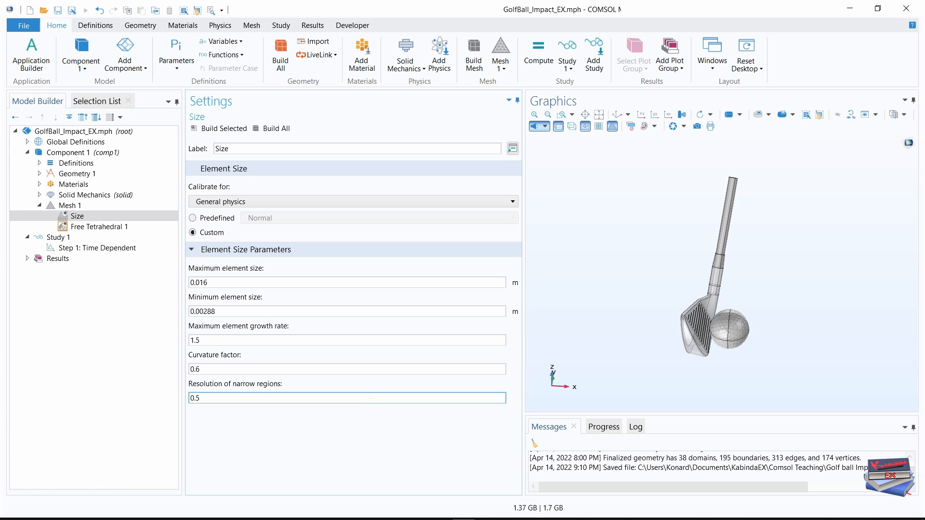
left_click(200, 281)
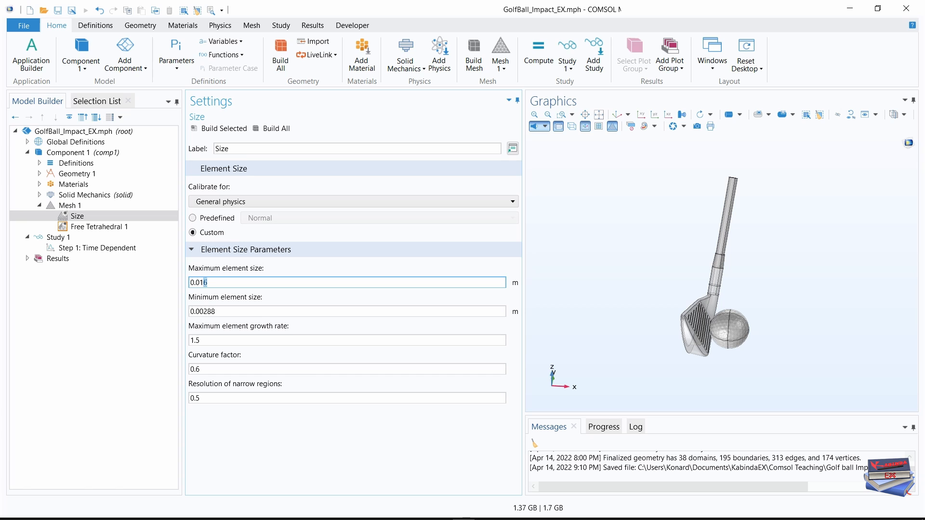
key("BackSpace")
type("5")
left_click(291, 450)
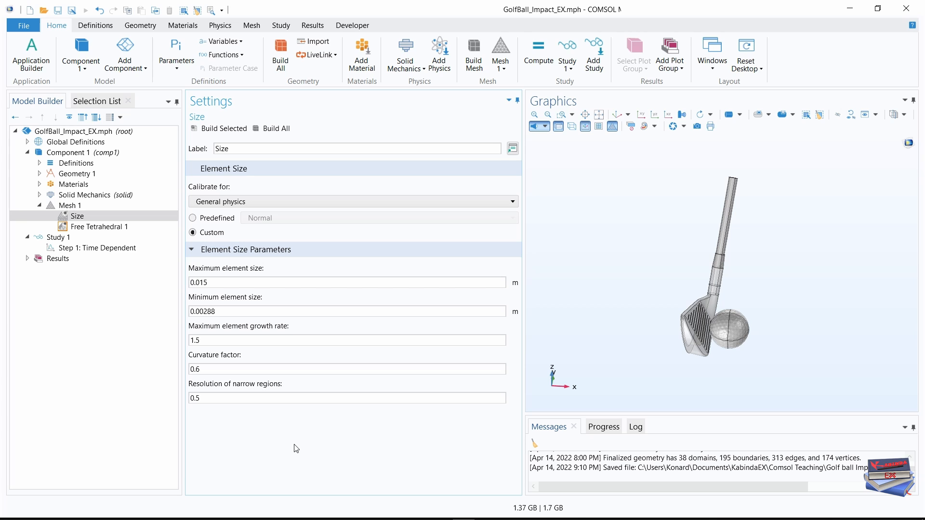
Set the global minimum element size to 0.002 m and the maximum element growth rate to 1.6.
left_click(218, 311)
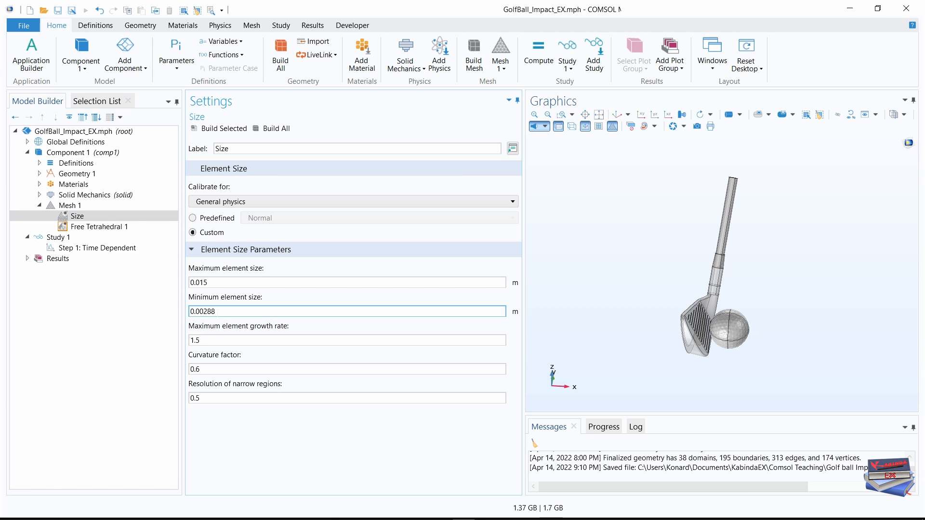
left_click(215, 312)
key("BackSpace")
key("BackSpace")
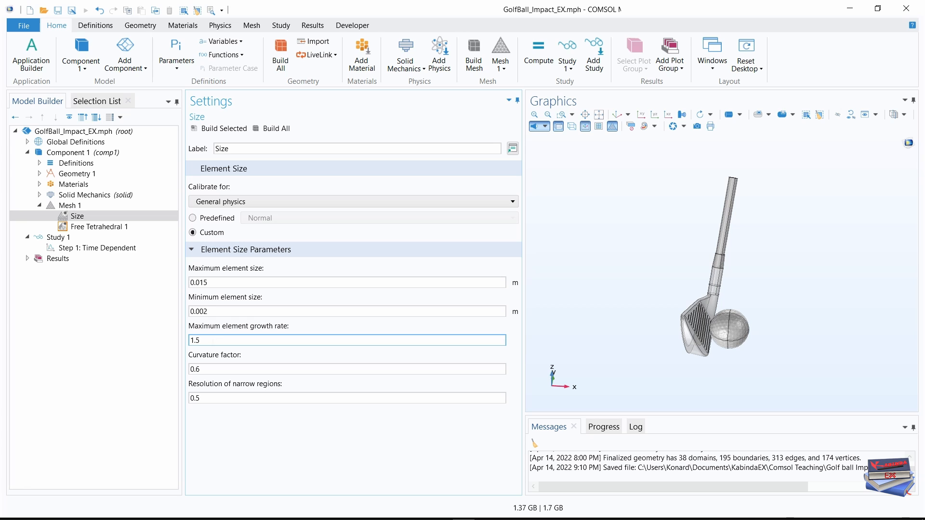
left_click(208, 339)
key("BackSpace")
type("6")
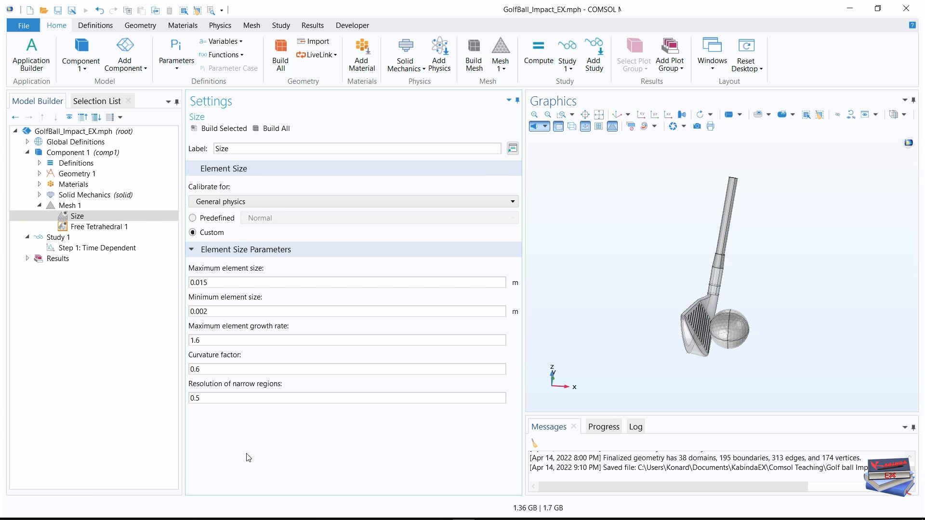
Set the global curvature factor to 0.3 and the resolution of narrow regions to 0.6.
left_click(199, 369)
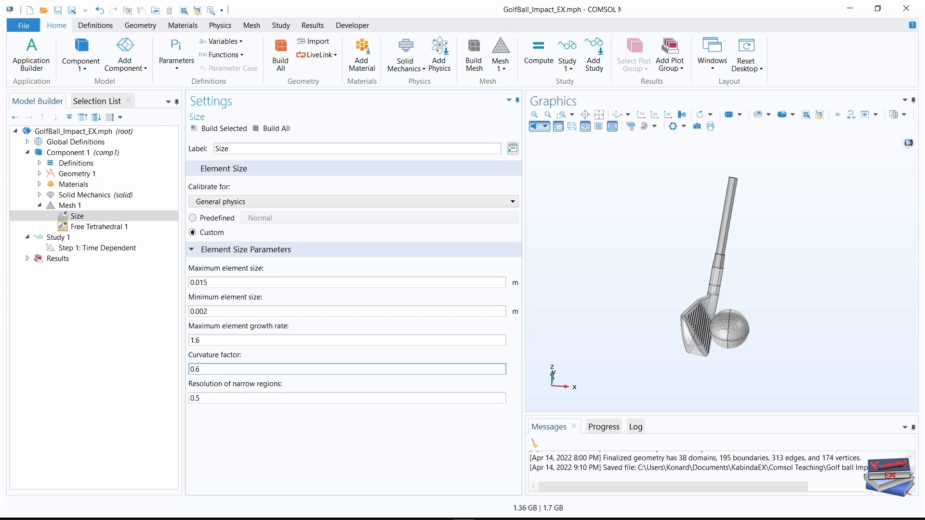
key("BackSpace")
type("3")
key("Tab")
left_click(227, 456)
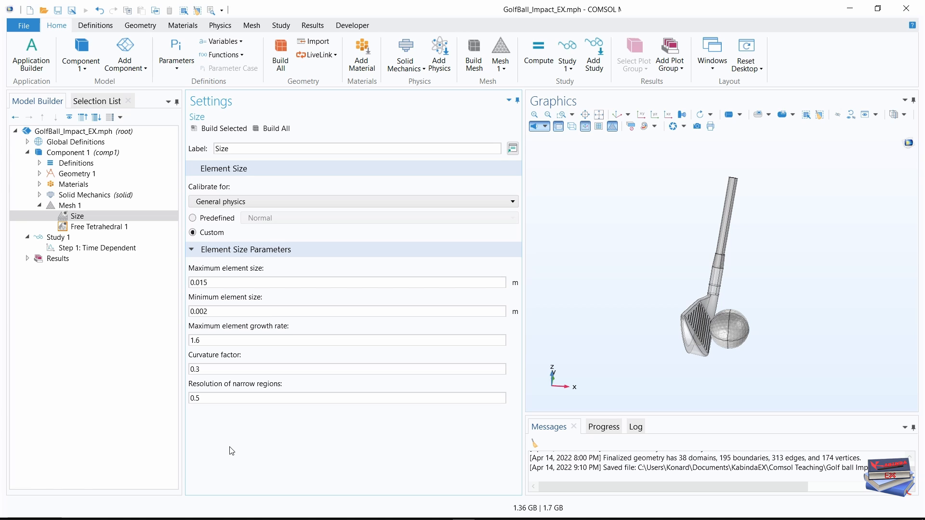
left_click(209, 398)
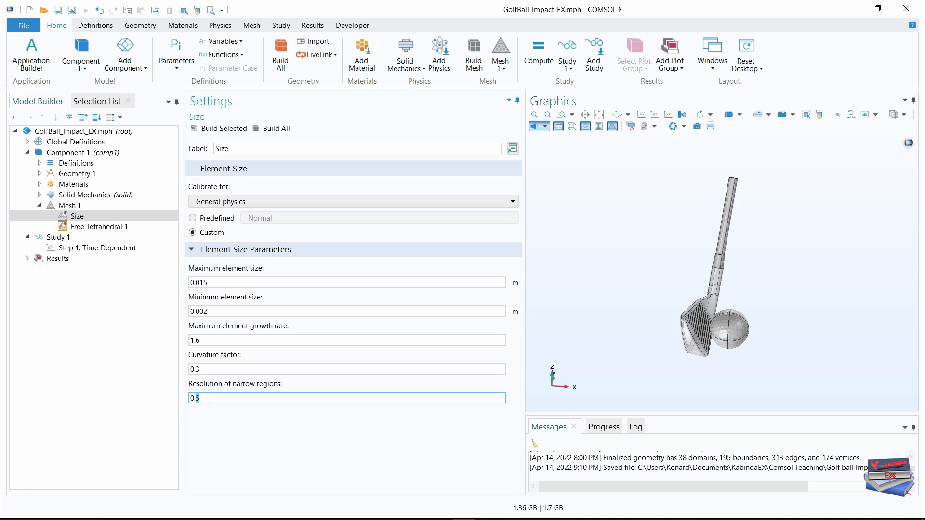
key("BackSpace")
type("6")
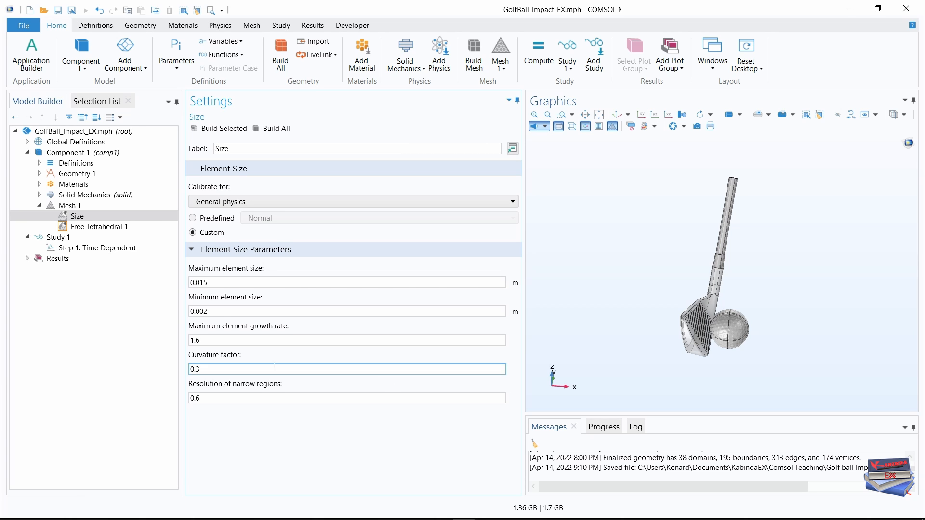
Add a second Size node to Mesh 1 and move it above the Free Tetrahedral node.
left_click(67, 206)
right_click(67, 206)
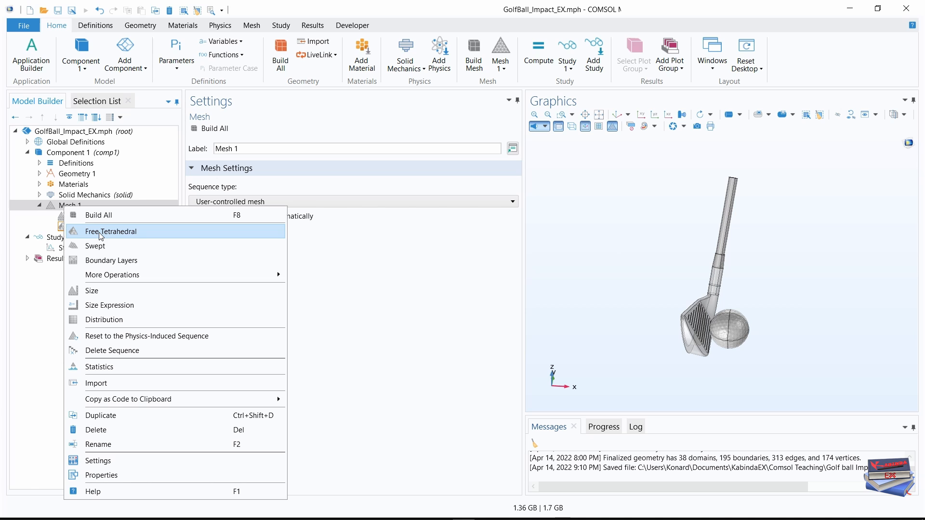
left_click(92, 290)
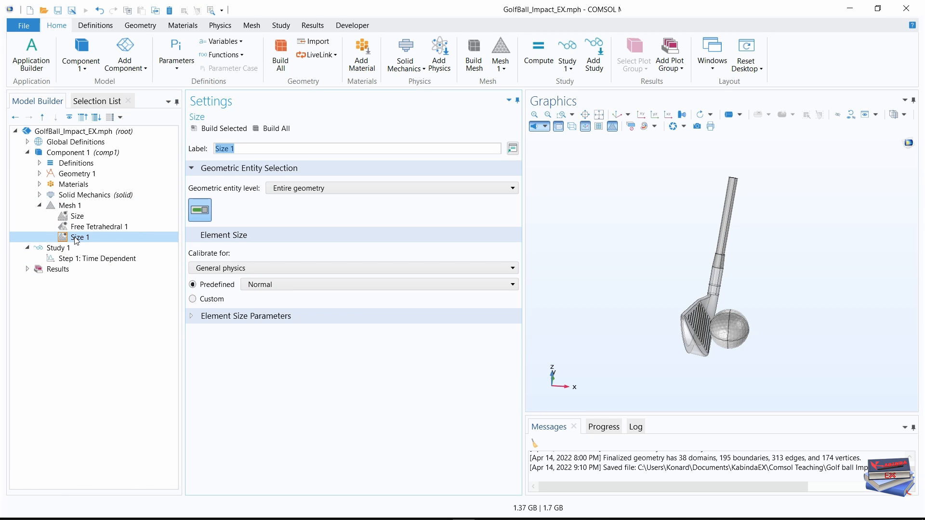
left_click_drag(76, 239, 80, 220)
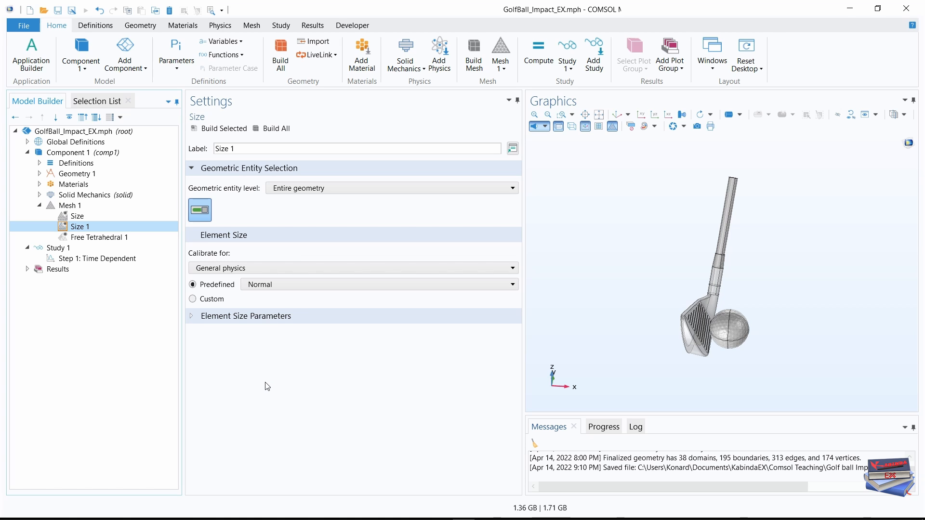
Apply the Size 1 node at domain level to the Golf Ball selection.
left_click(373, 188)
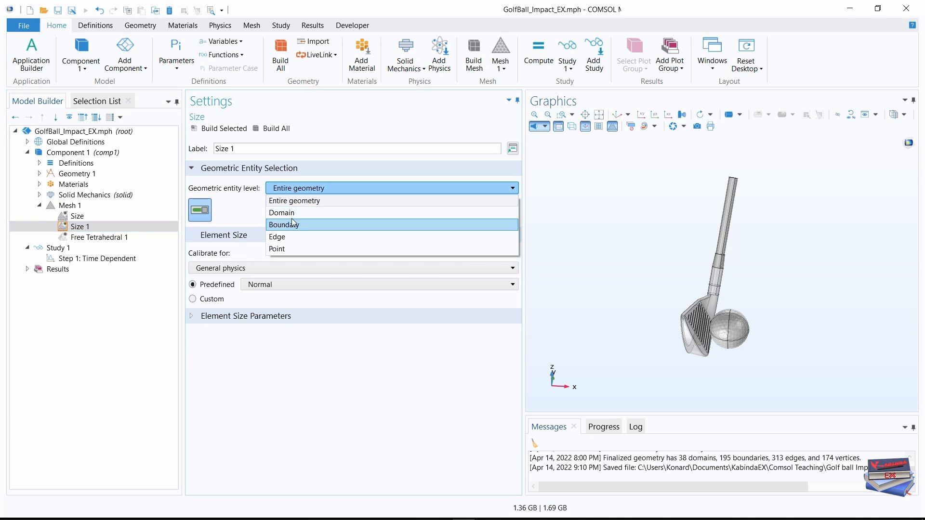
left_click(289, 212)
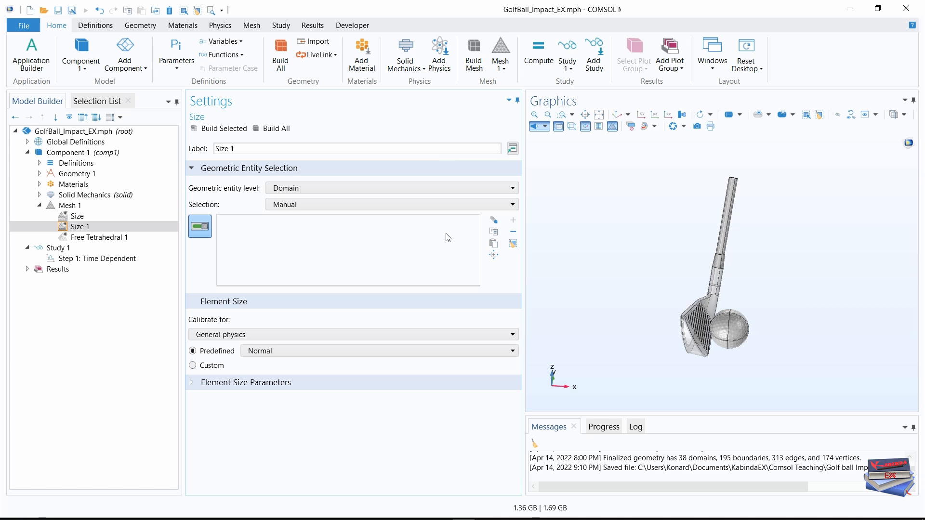
left_click(478, 205)
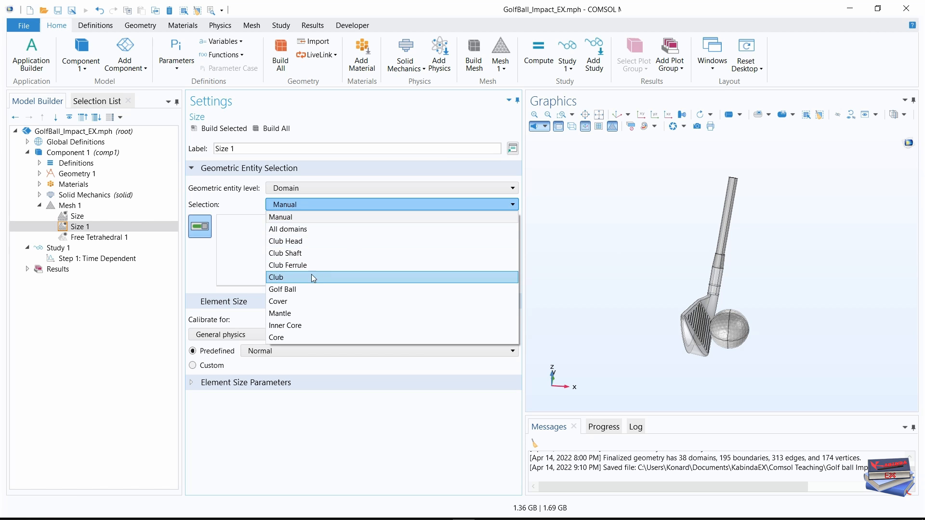
left_click(292, 291)
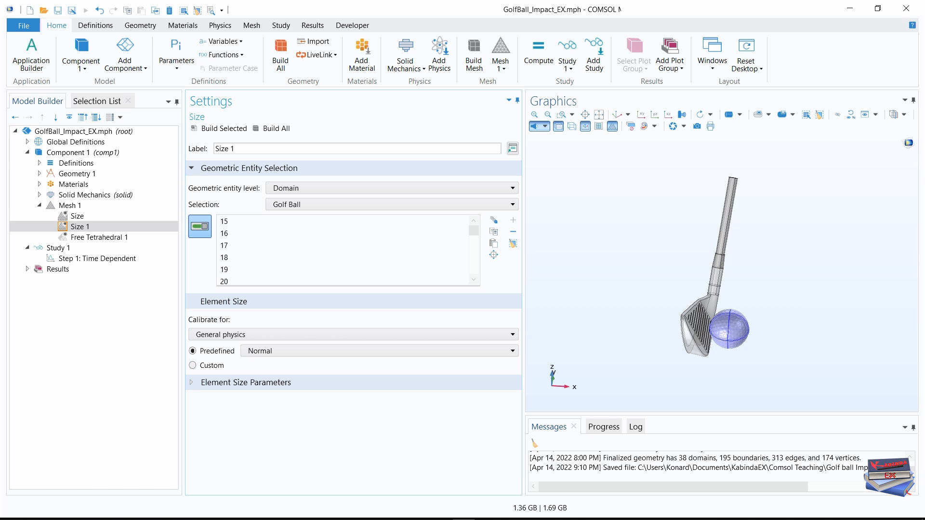
Give the golf ball custom element sizes with a minimum element size of 0.0012 m and a maximum growth rate of 1.4.
left_click(192, 365)
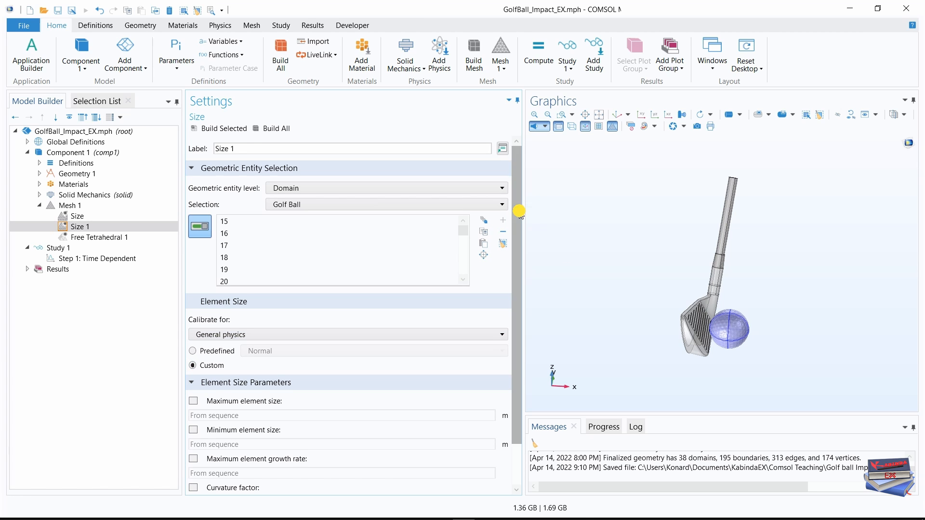
left_click_drag(519, 209, 520, 295)
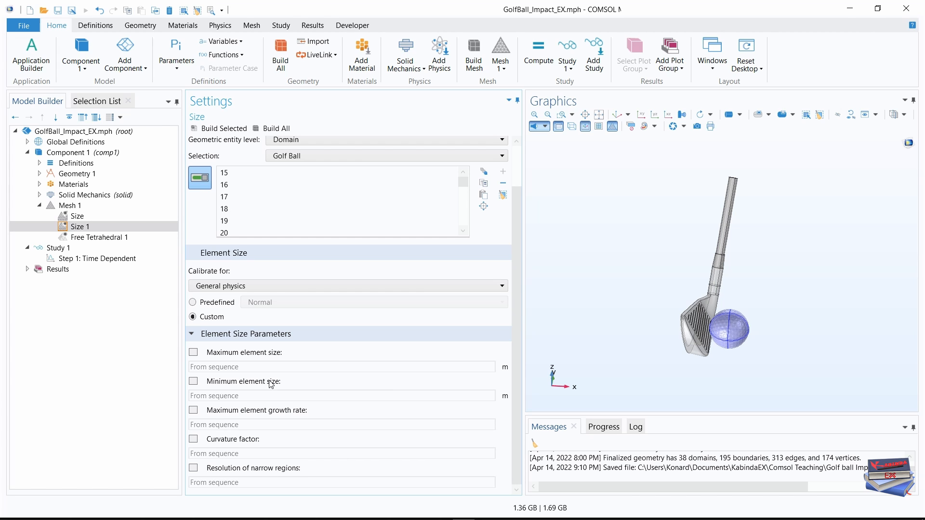
left_click(193, 381)
left_click(221, 396)
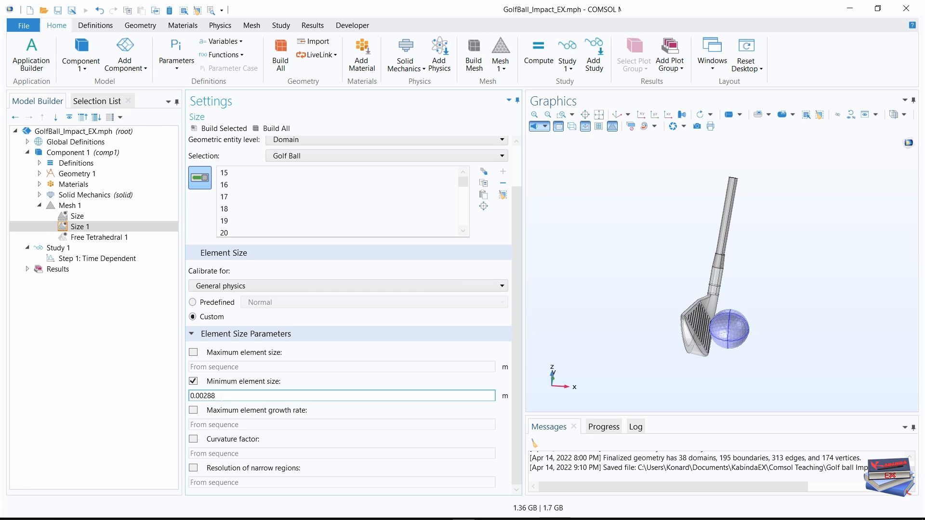
left_click_drag(221, 395, 205, 395)
type("12")
key("Return")
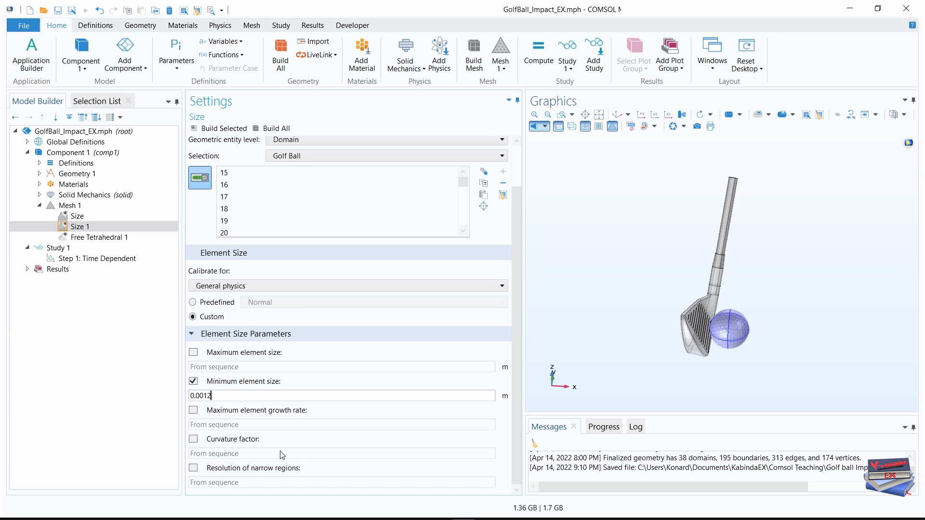
left_click(247, 413)
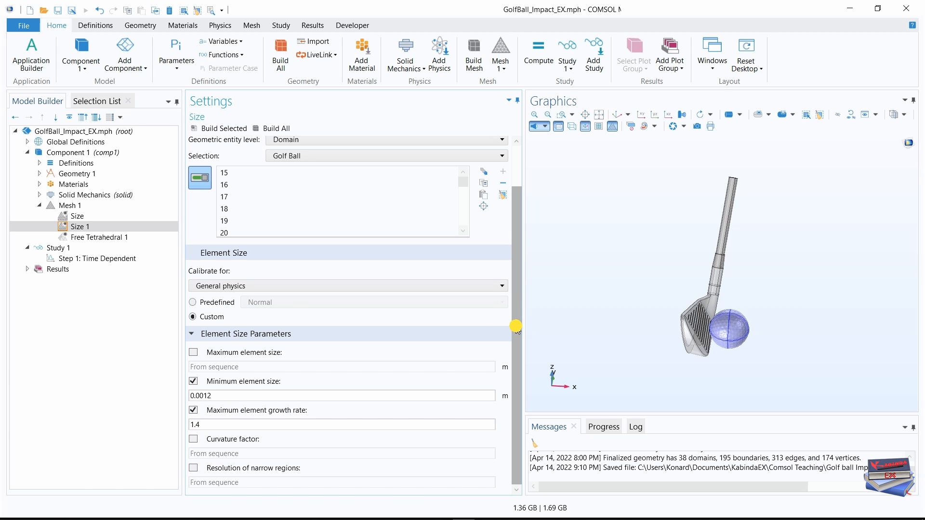
Add a Mapped boundary mesh node to Mesh 1 below the Size 1 node.
left_click(123, 458)
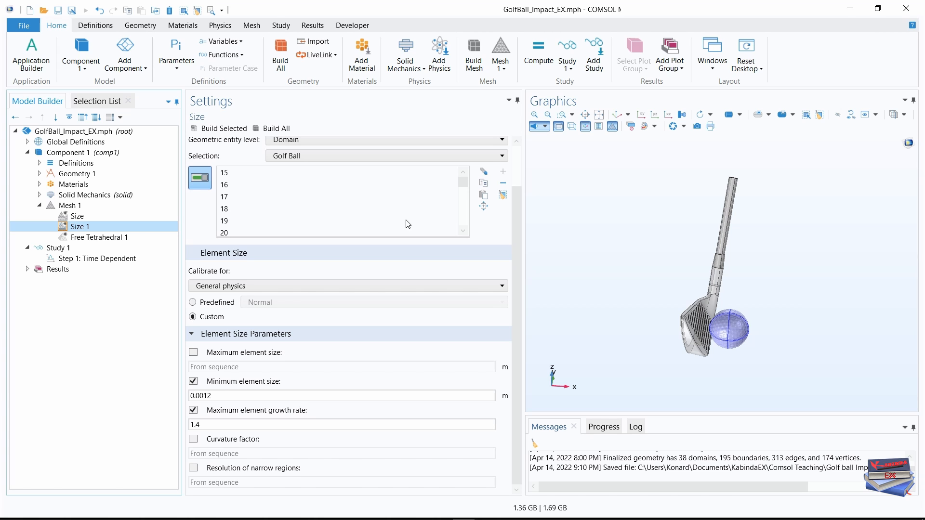
left_click(252, 27)
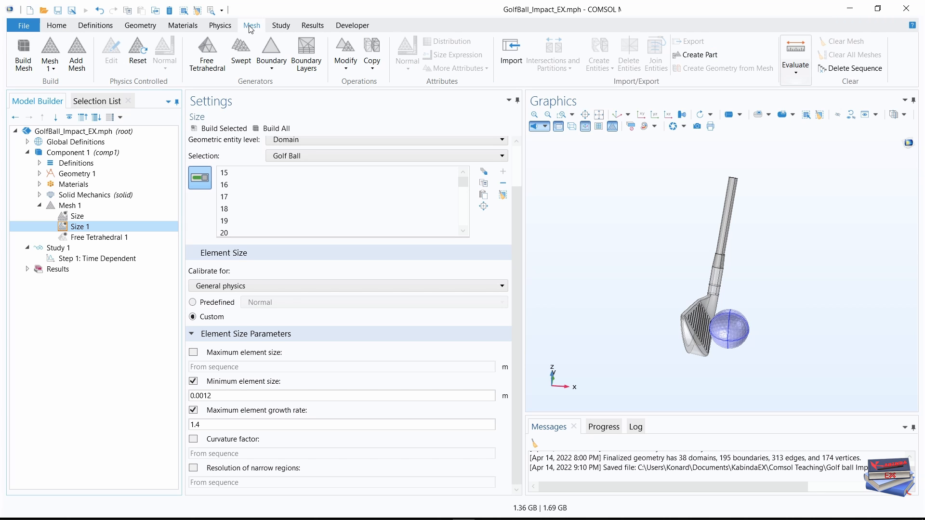
left_click(273, 72)
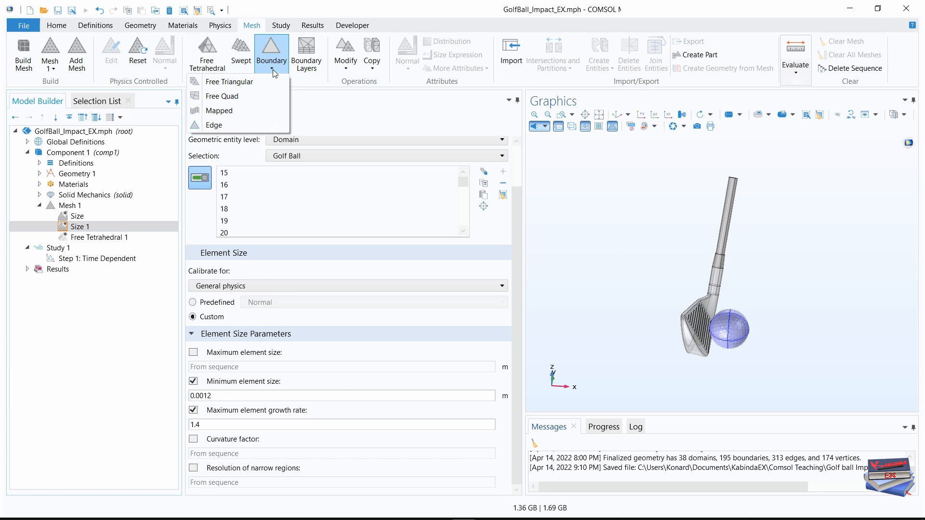
left_click(231, 114)
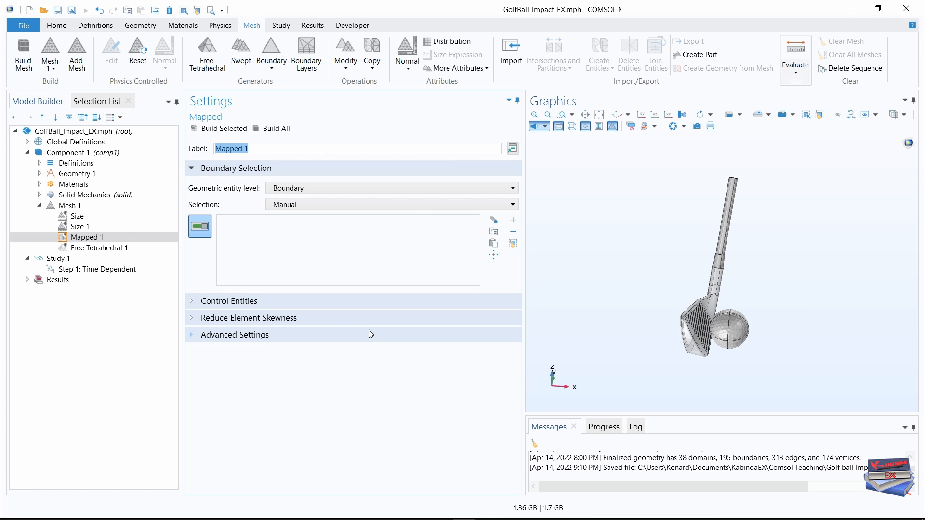
Add boundaries 92, 93, 110, 128 and 132 around the lower shaft joint to the Mapped 1 selection.
left_click(94, 101)
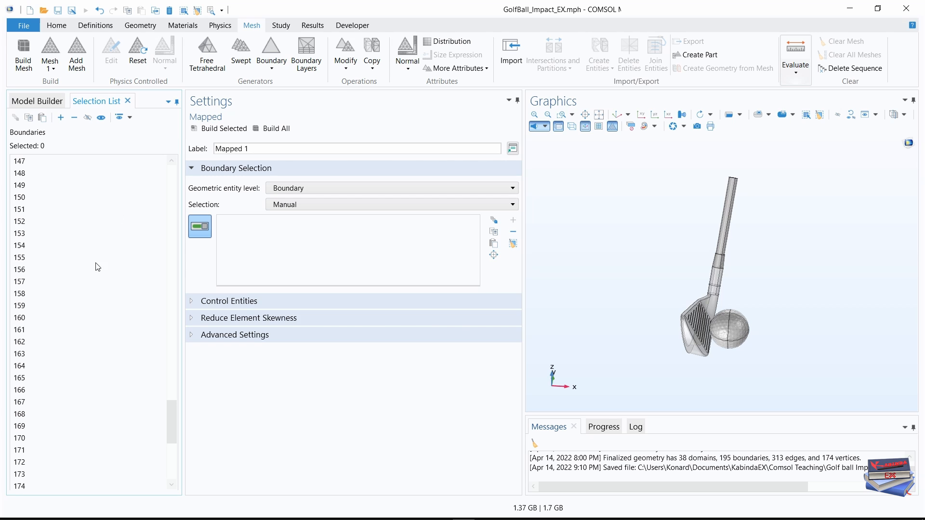
scroll(91, 277, "down", 7)
scroll(68, 333, "up", 20)
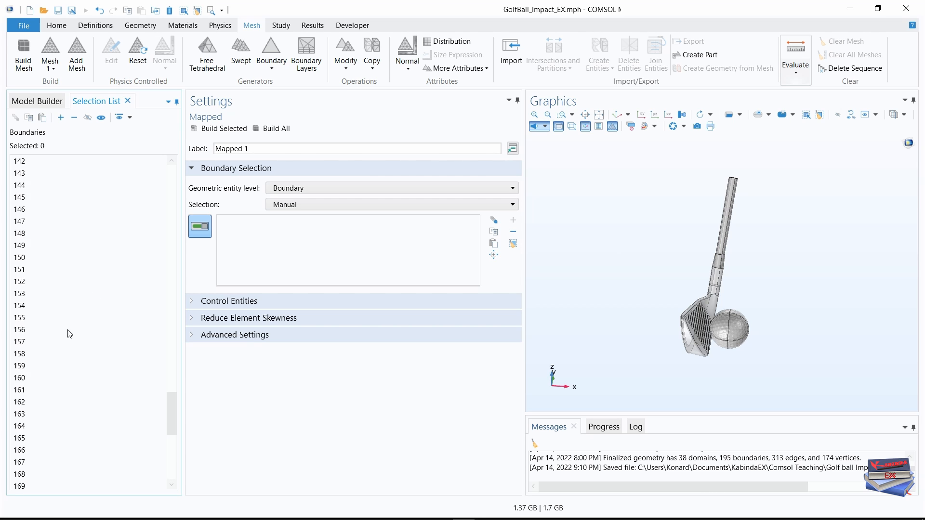
scroll(68, 334, "up", 7)
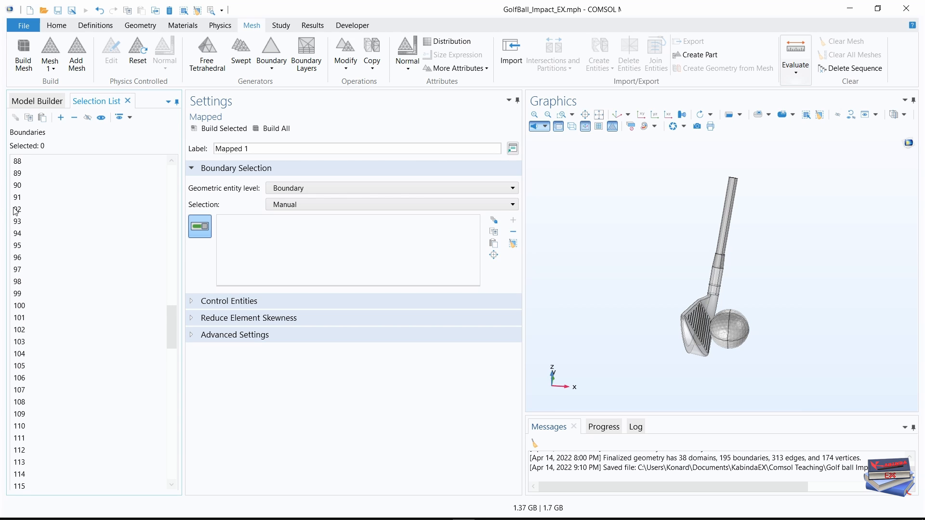
left_click(22, 210)
left_click(20, 223, "ctrl")
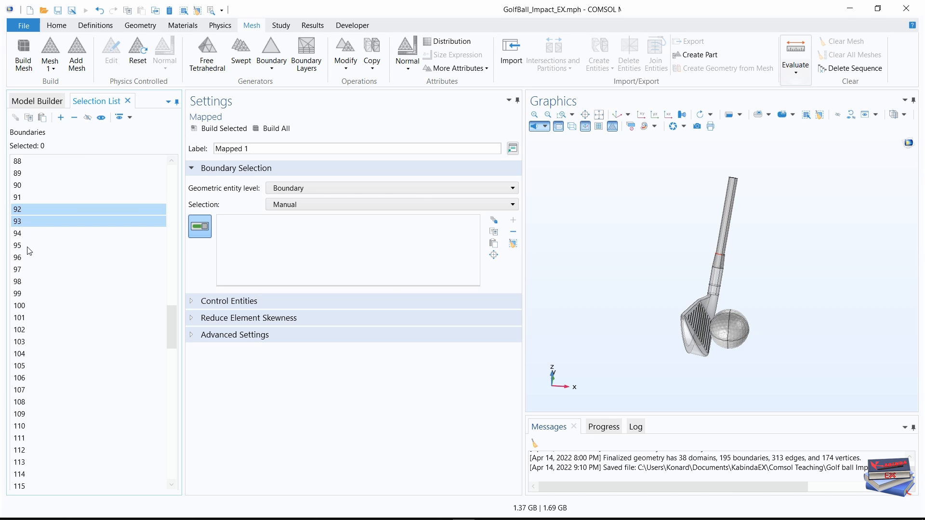
left_click(23, 427, "ctrl")
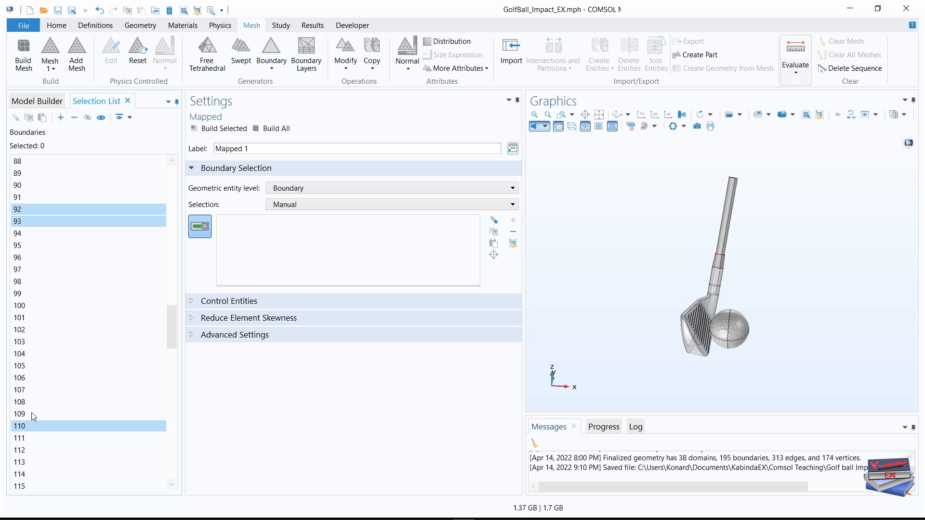
scroll(33, 414, "down", 3)
scroll(32, 399, "down", 3)
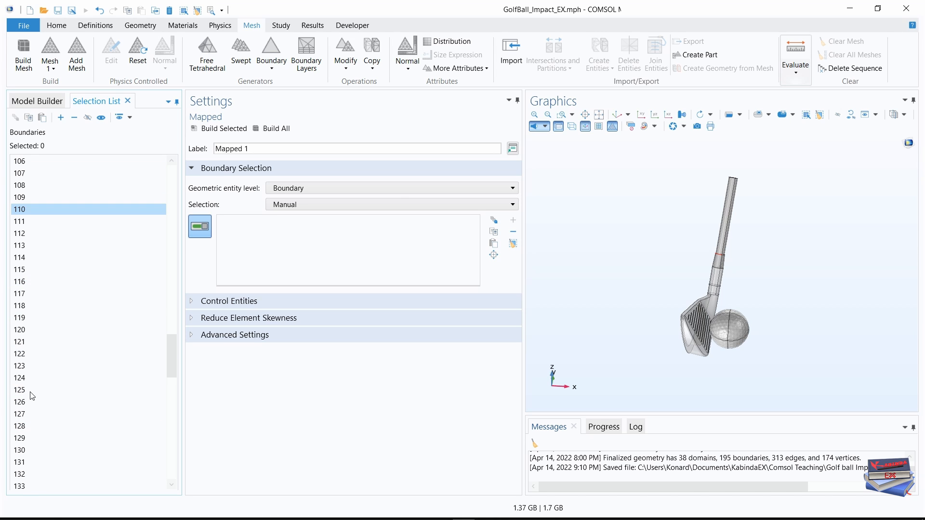
left_click(20, 426, "ctrl")
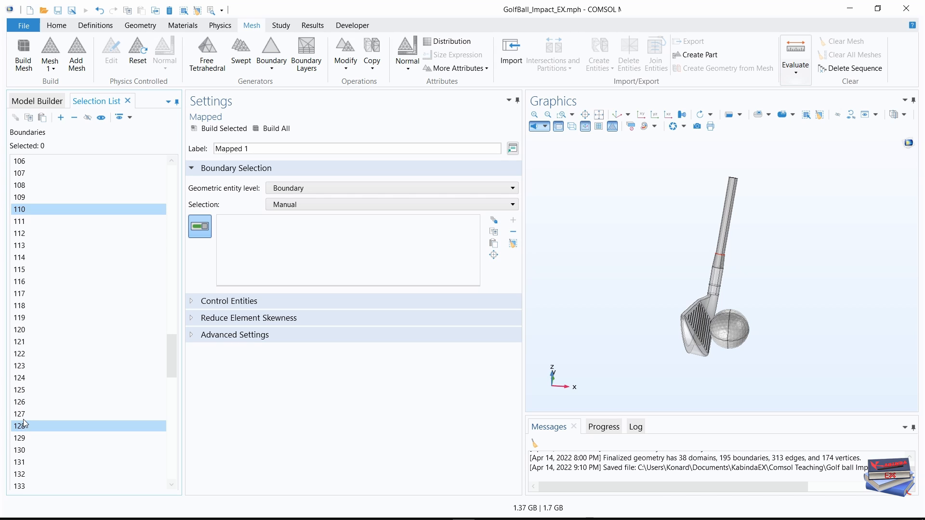
left_click(22, 475, "ctrl")
left_click(61, 118)
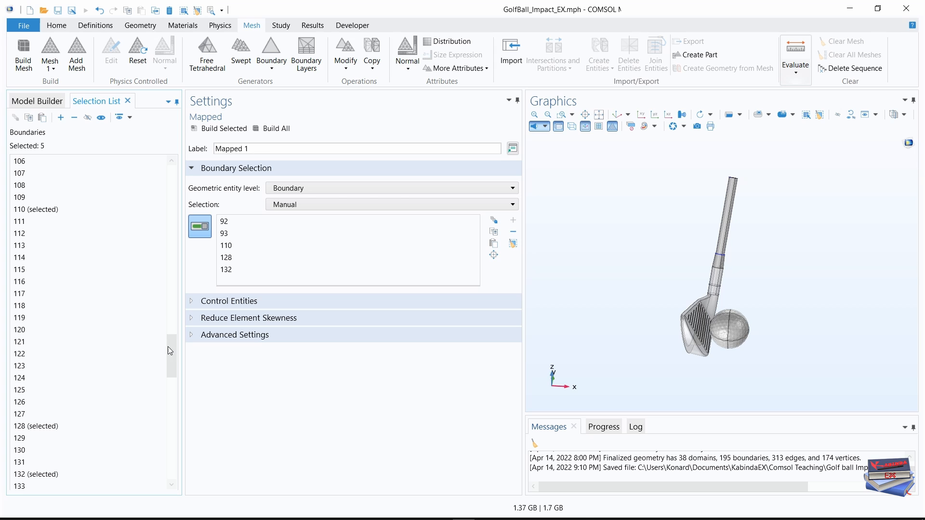
Add boundaries 133, 134 and 135 at the shaft's upper end to Mapped 1 and inspect the selected faces on the model.
left_click_drag(169, 345, 170, 374)
left_click(19, 294)
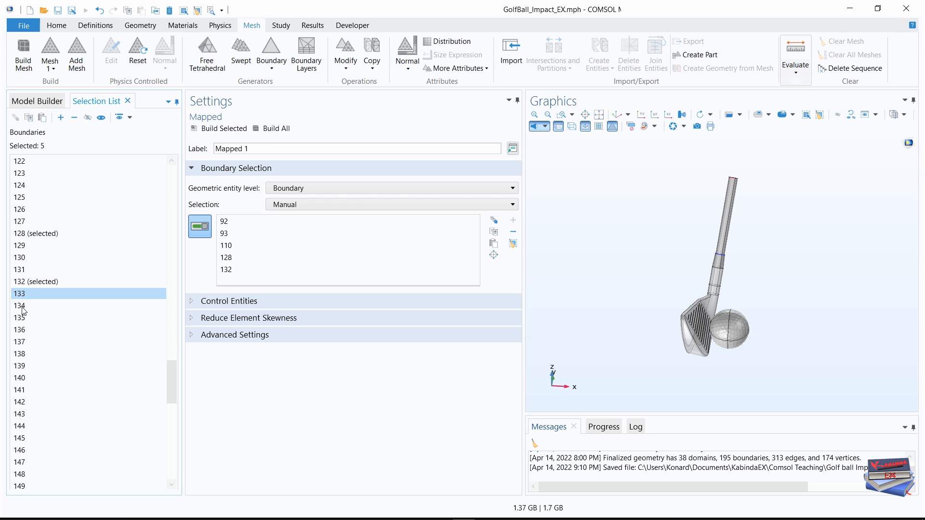
left_click(23, 308, "ctrl")
left_click(23, 318, "ctrl")
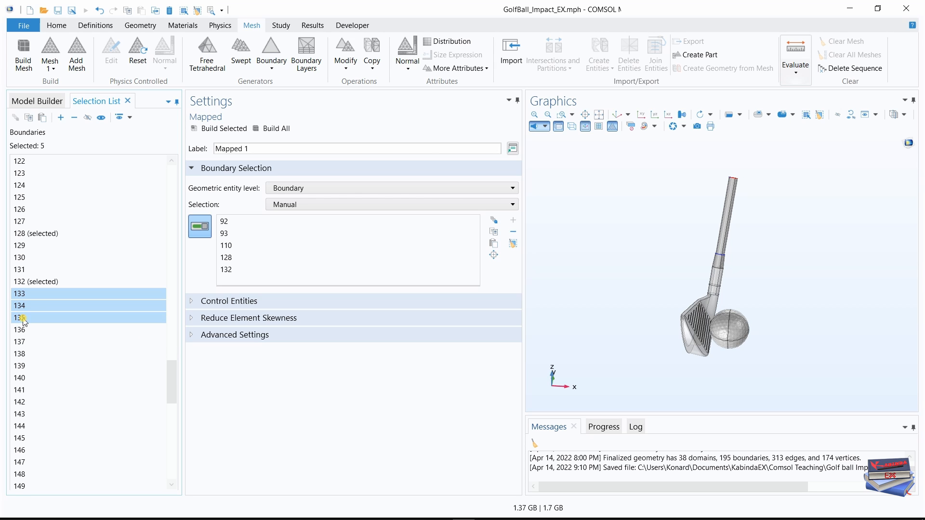
left_click(60, 117)
mouse_move(473, 233)
left_mouse_down()
mouse_move(473, 253)
mouse_move(471, 228)
left_mouse_up()
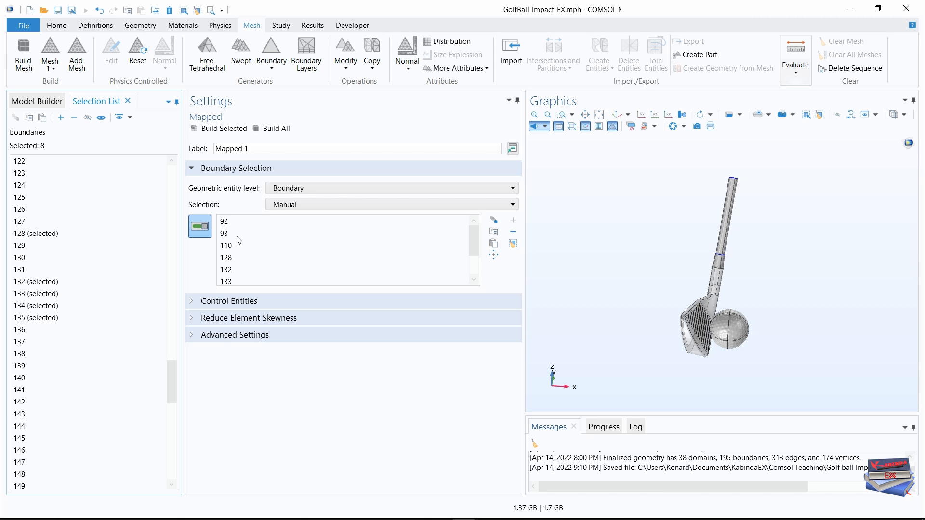
scroll(720, 277, "up", 5)
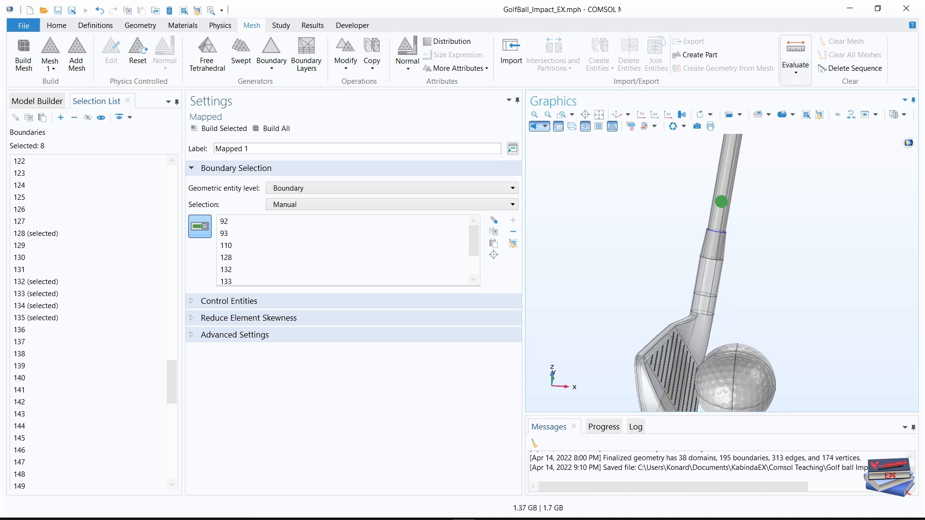
left_click_drag(775, 243, 770, 261)
middle_click_drag(739, 204, 722, 139)
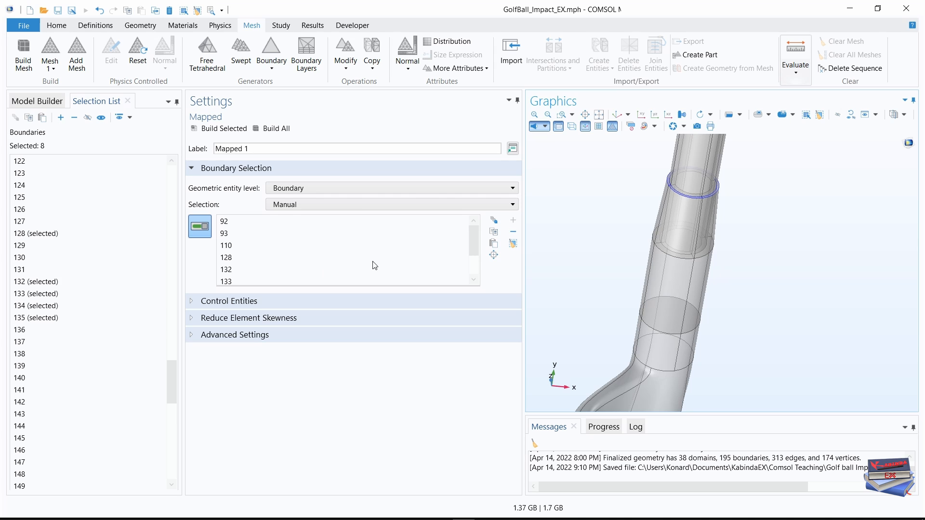
mouse_move(472, 237)
left_mouse_down()
mouse_move(472, 251)
mouse_move(472, 239)
left_mouse_up()
Add a Distribution node under Mapped 1.
left_click(35, 103)
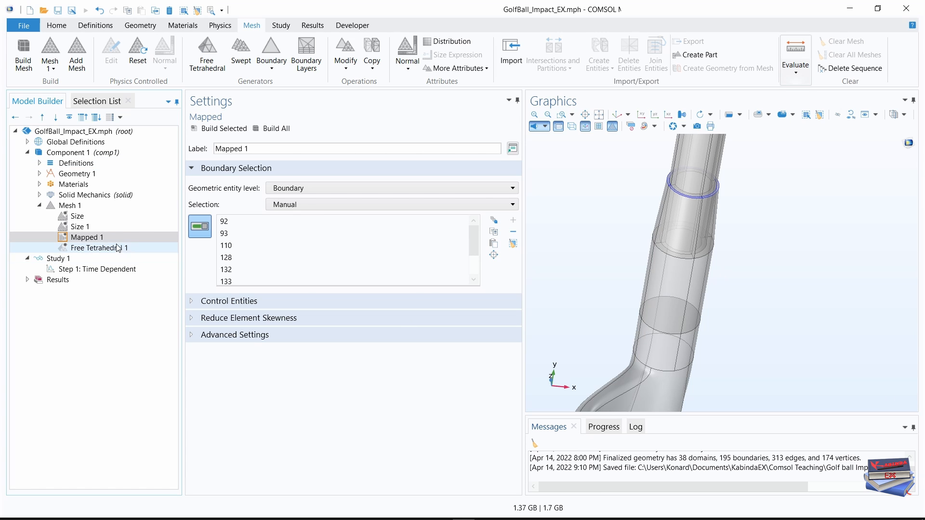
left_click(88, 239)
right_click(88, 241)
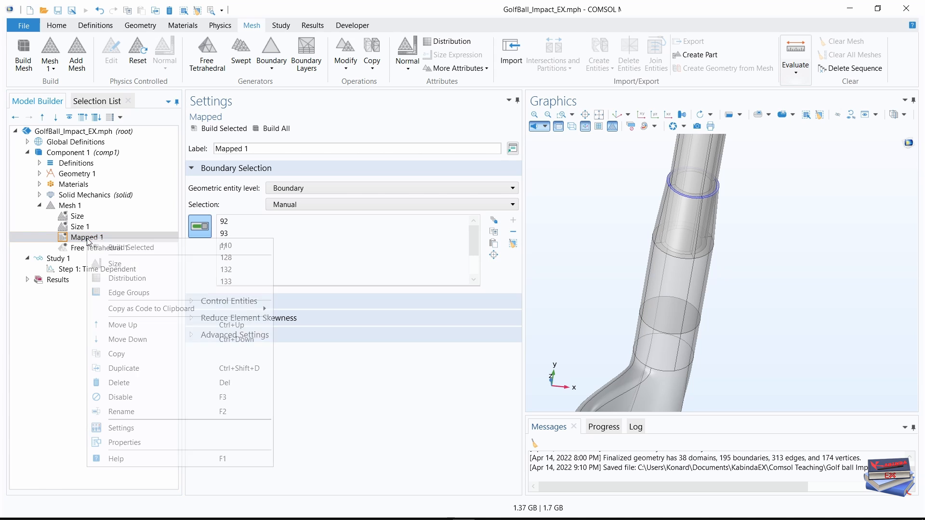
left_click(120, 278)
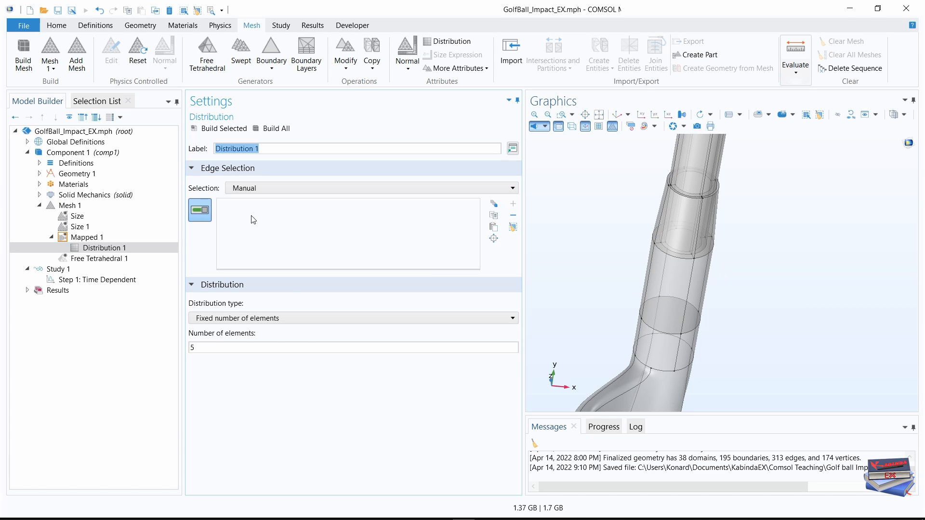
Mark edges 183, 184, 212 and 242 on the lower shaft ring for the Distribution 1 edge selection.
left_click(95, 100)
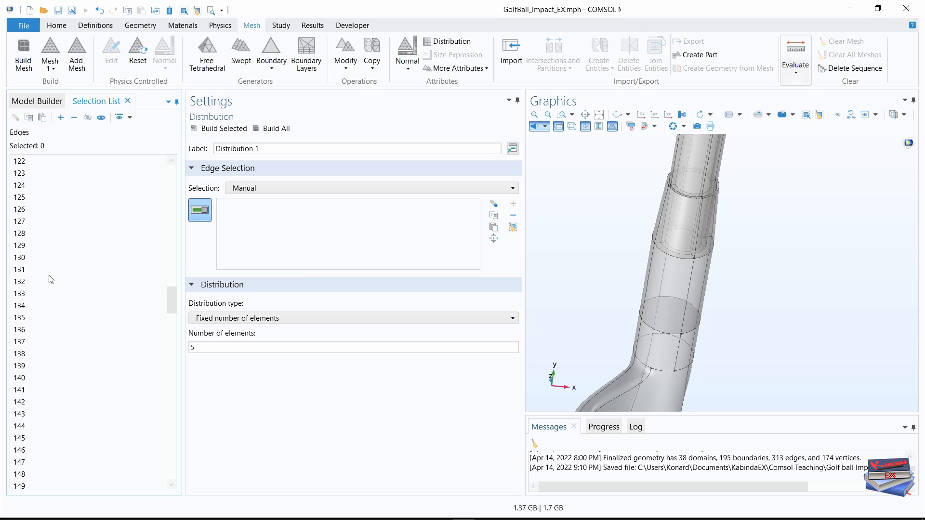
scroll(39, 322, "down", 14)
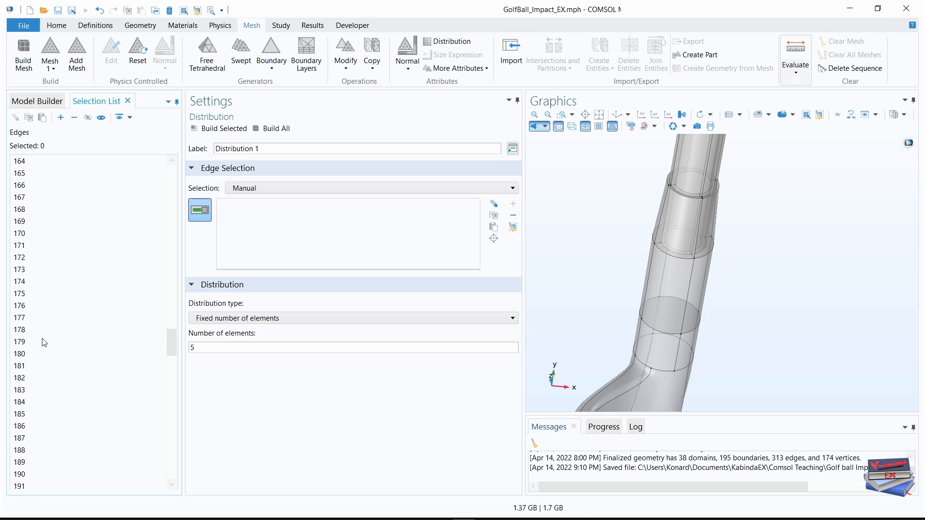
scroll(43, 343, "down", 2)
left_click(18, 319)
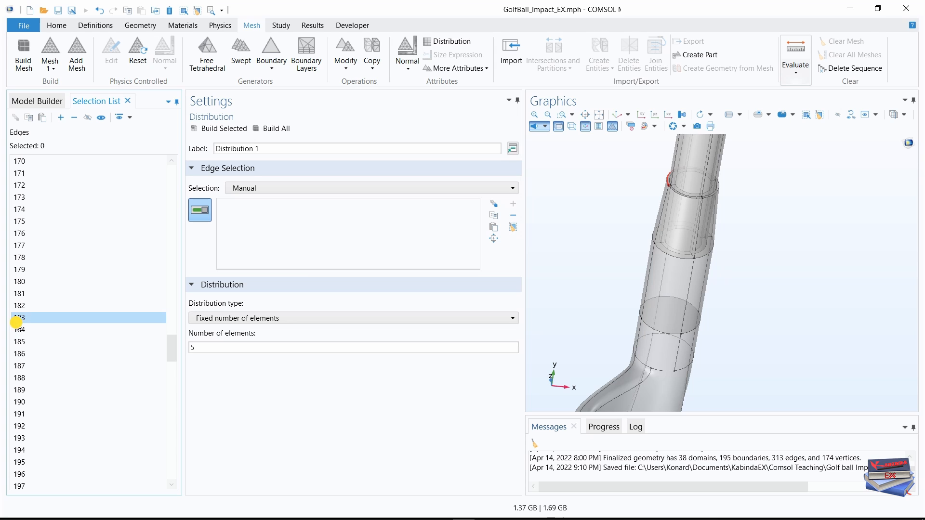
left_click(19, 330, "ctrl")
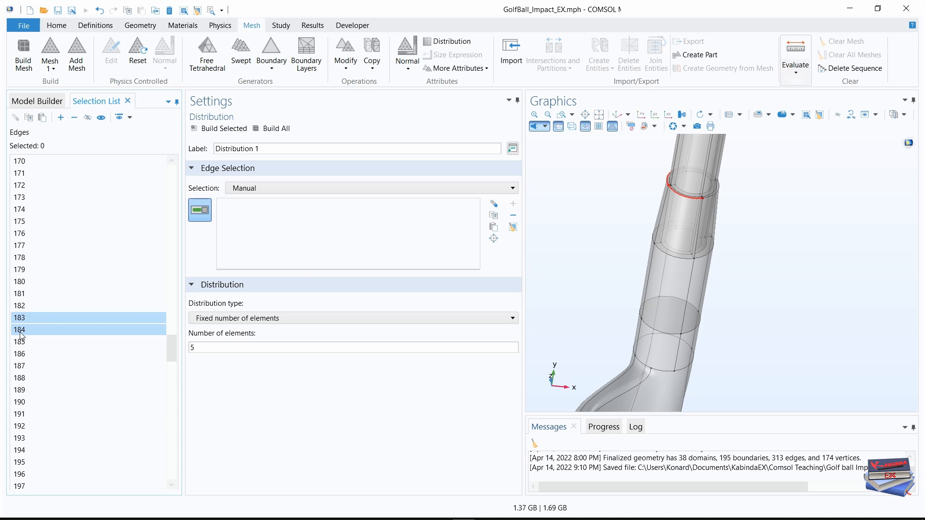
scroll(34, 338, "down", 8)
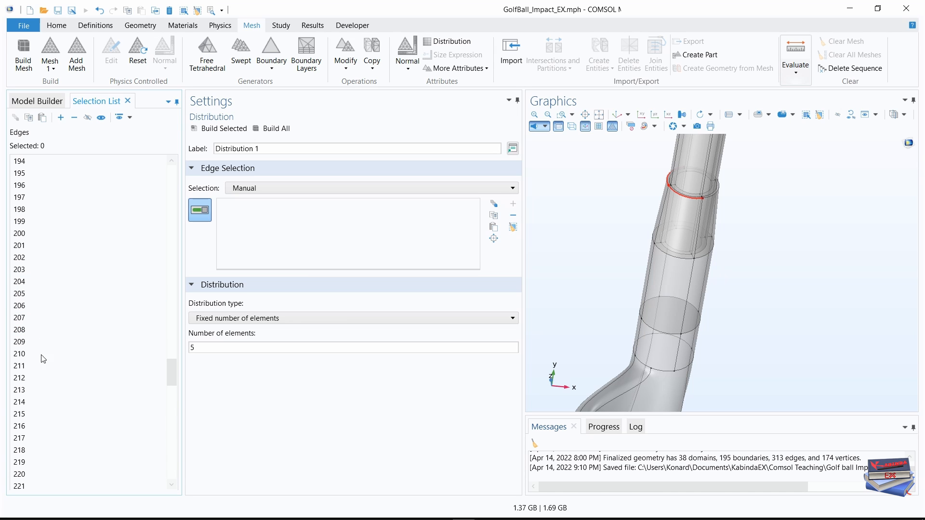
left_click(20, 380, "ctrl")
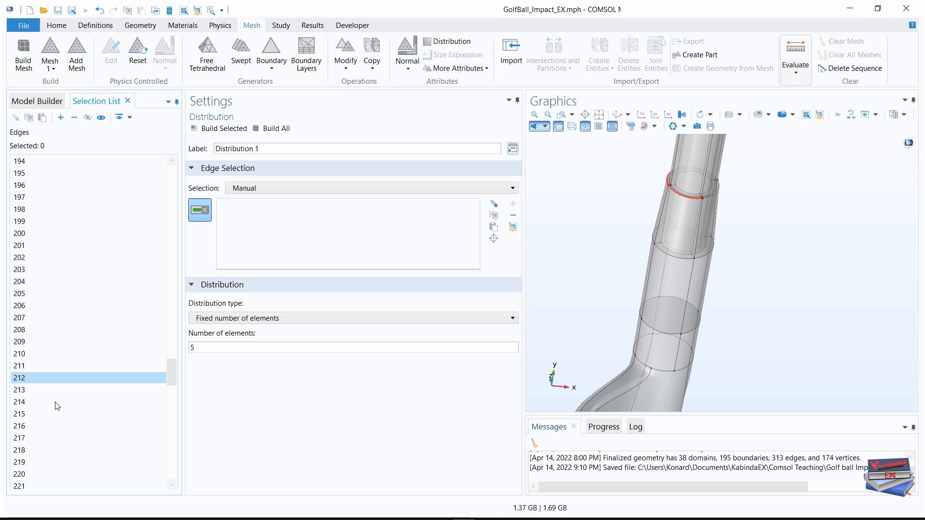
scroll(57, 406, "down", 7)
scroll(48, 419, "down", 2)
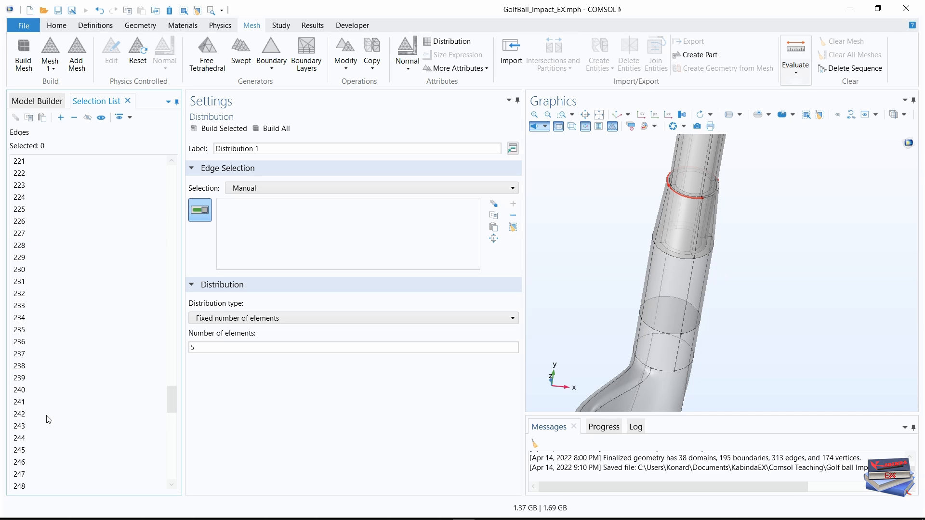
left_click(18, 417)
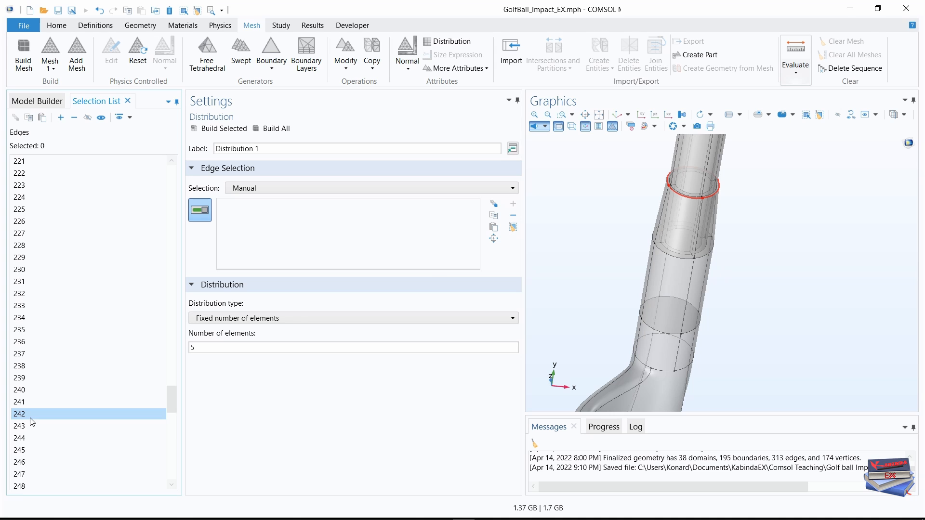
Mark edges 249, 250, 254 and 258 at the shaft's upper end and add all marked edges to the Distribution 1 selection.
scroll(32, 422, "down", 2)
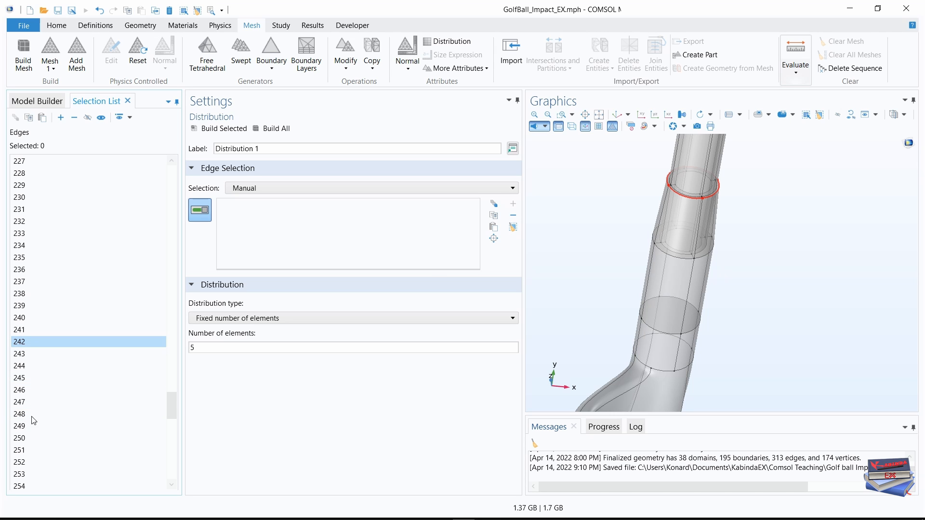
left_click(30, 426, "ctrl")
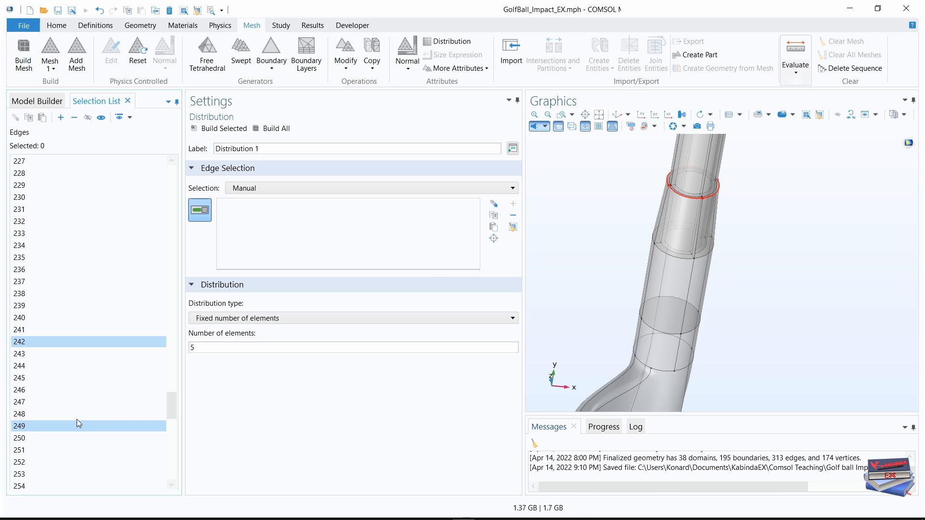
scroll(77, 419, "down", 2)
left_click(28, 367, "ctrl")
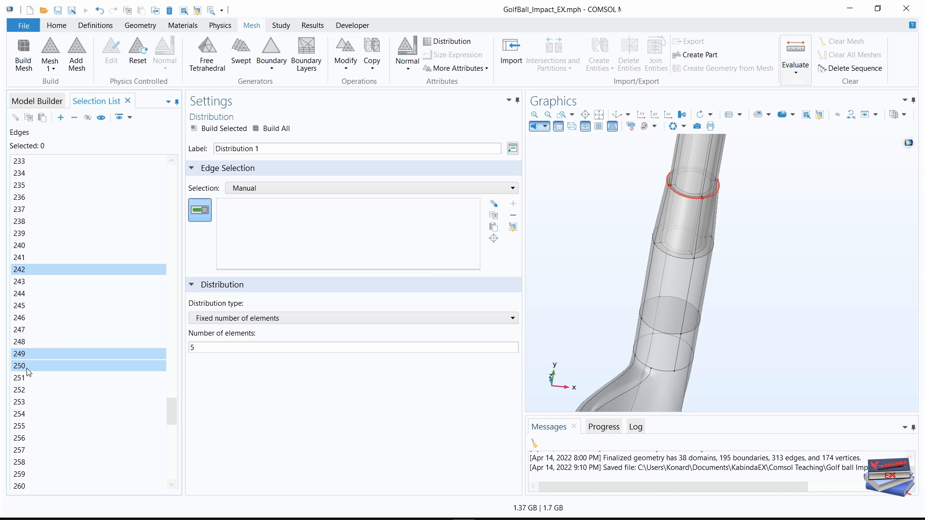
scroll(45, 374, "down", 3)
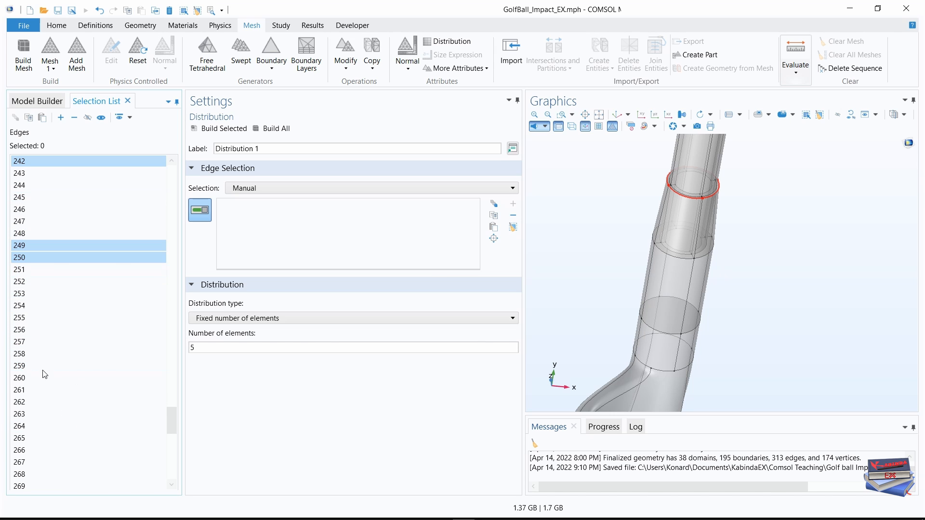
left_click(21, 306, "ctrl")
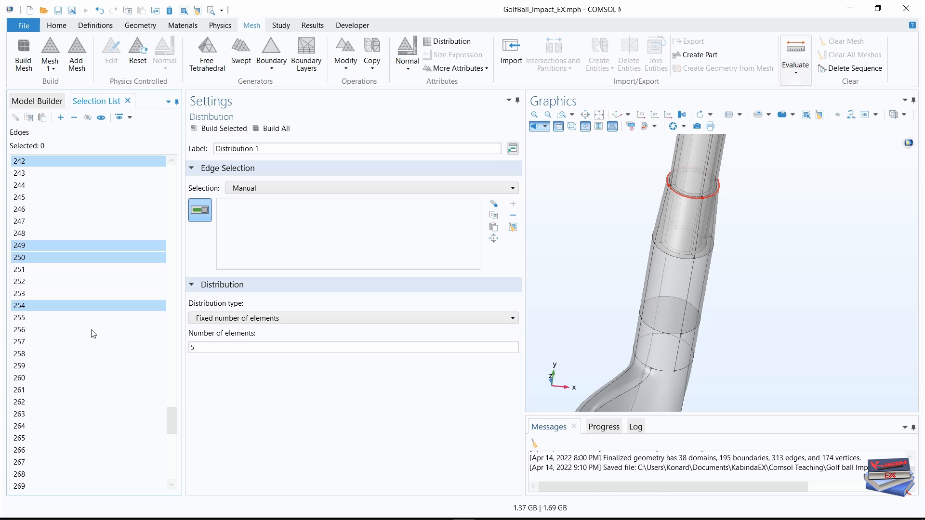
left_click(20, 354, "ctrl")
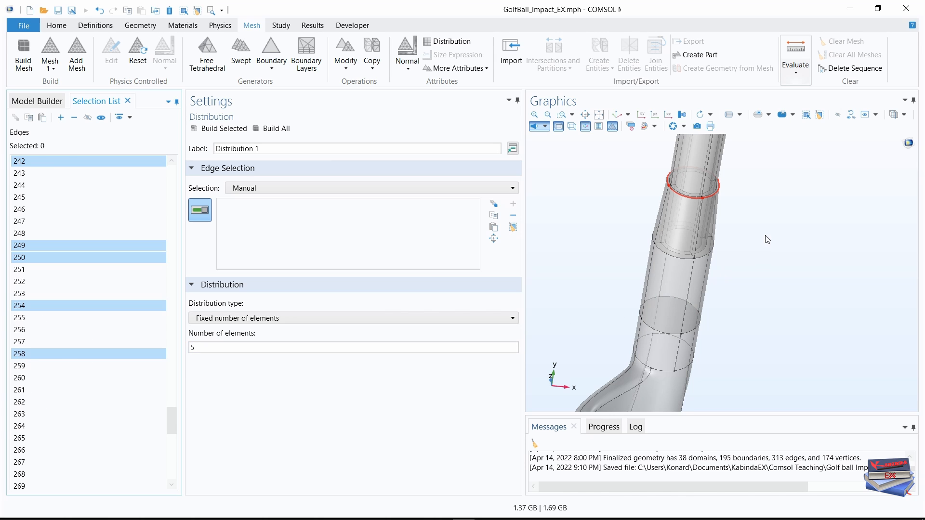
left_click_drag(767, 227, 769, 247)
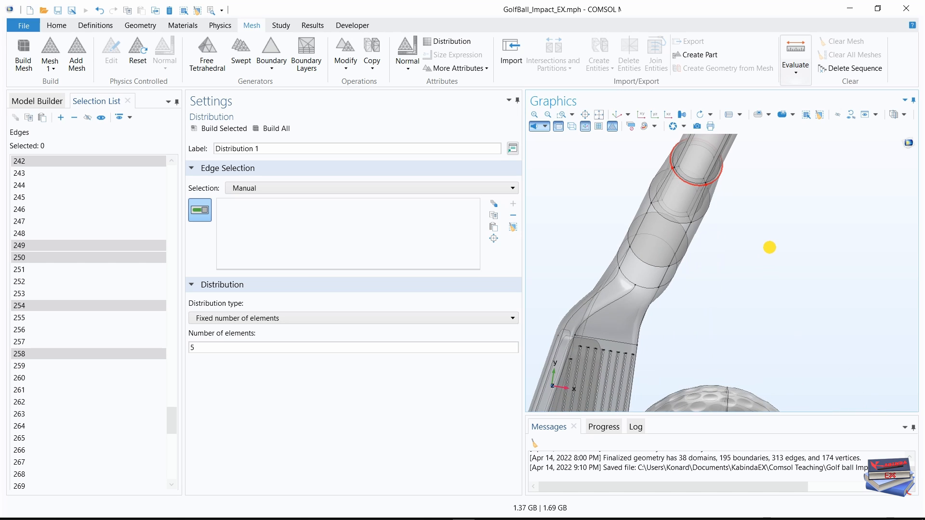
right_click_drag(753, 217, 763, 267)
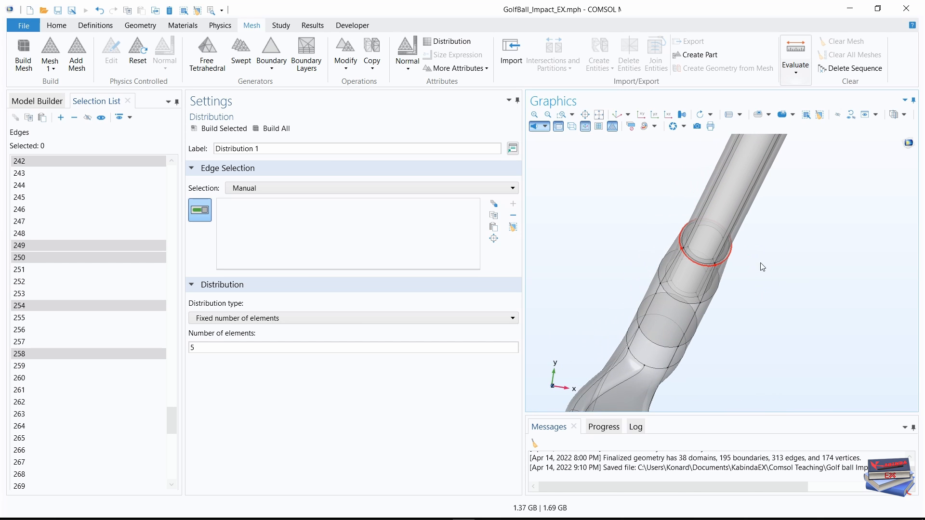
left_click_drag(762, 267, 731, 287)
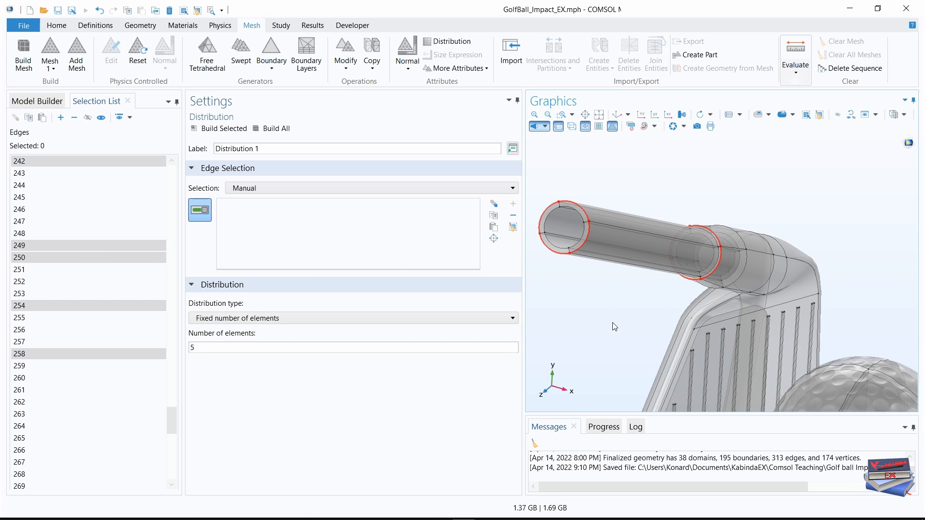
left_click(60, 117)
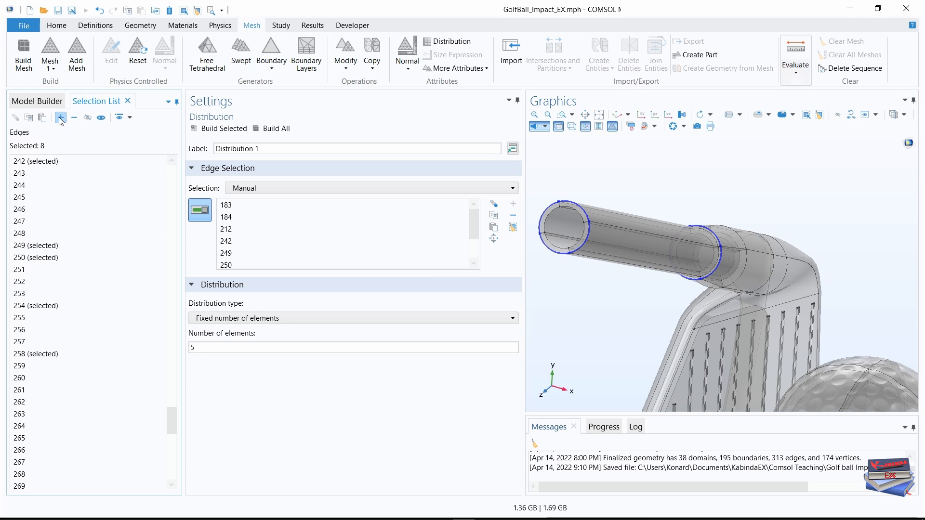
Set the number of elements to 3 for Distribution 1 under Mapped 1.
left_click(36, 101)
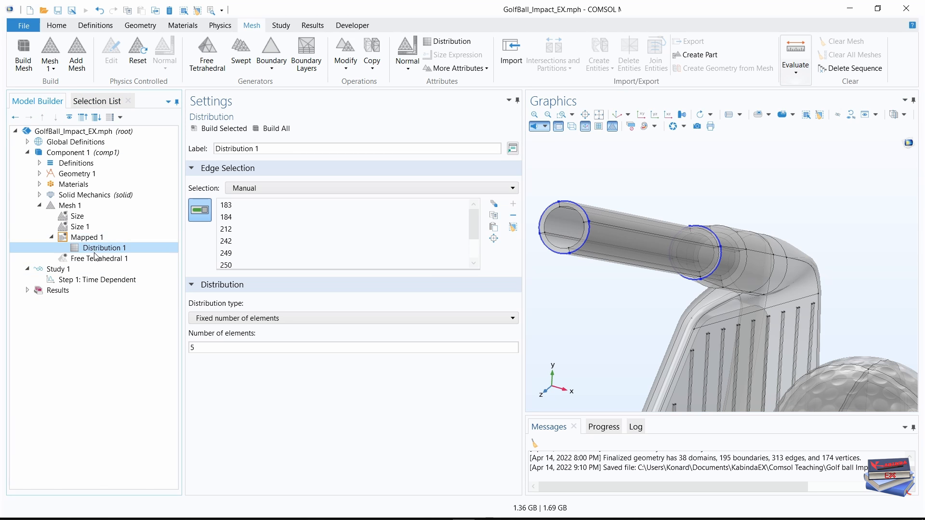
left_click(85, 237)
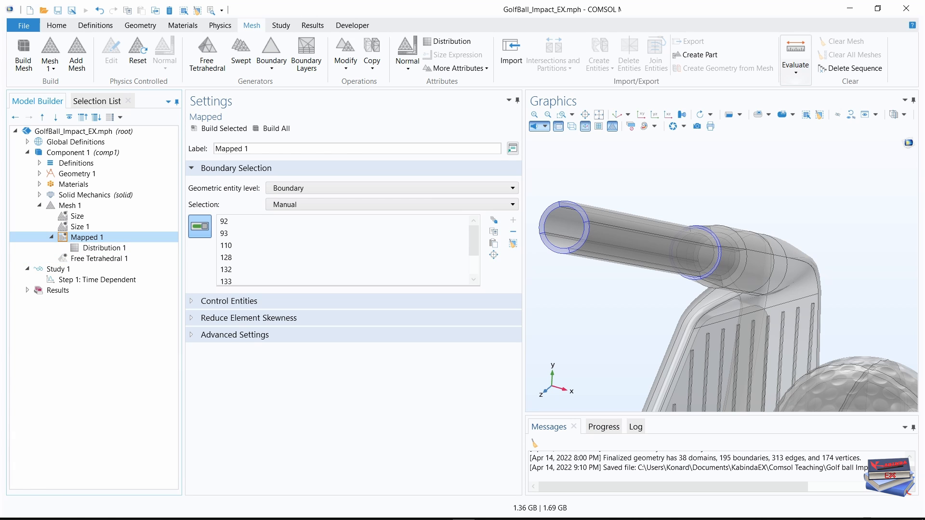
left_click(112, 248)
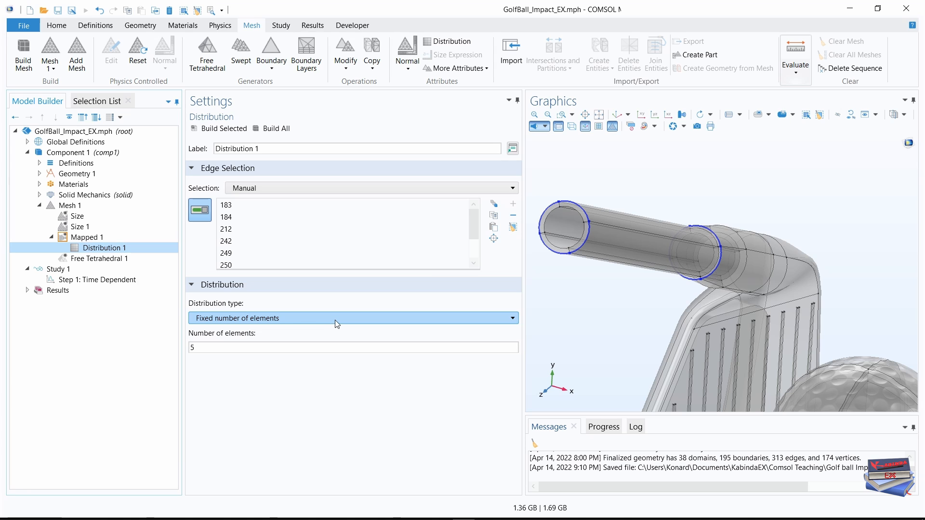
left_click(212, 347)
left_click_drag(208, 347, 182, 350)
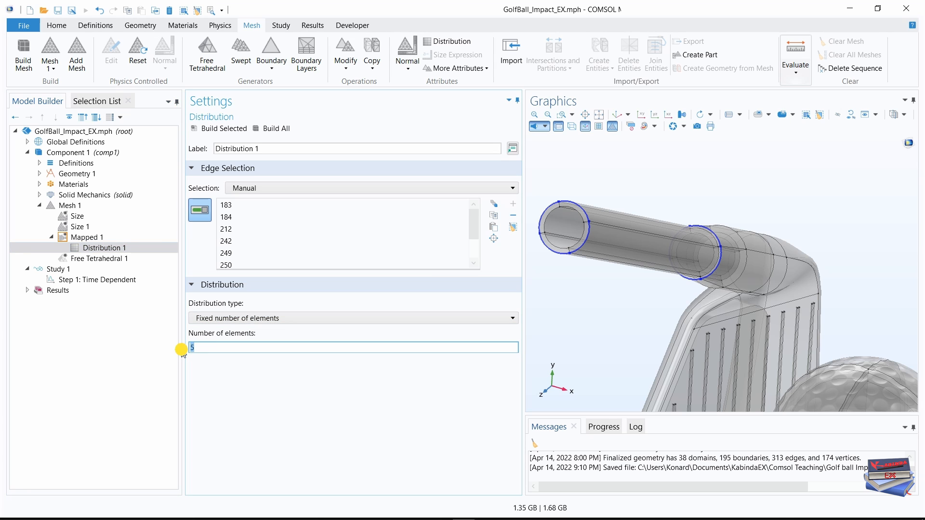
type("3")
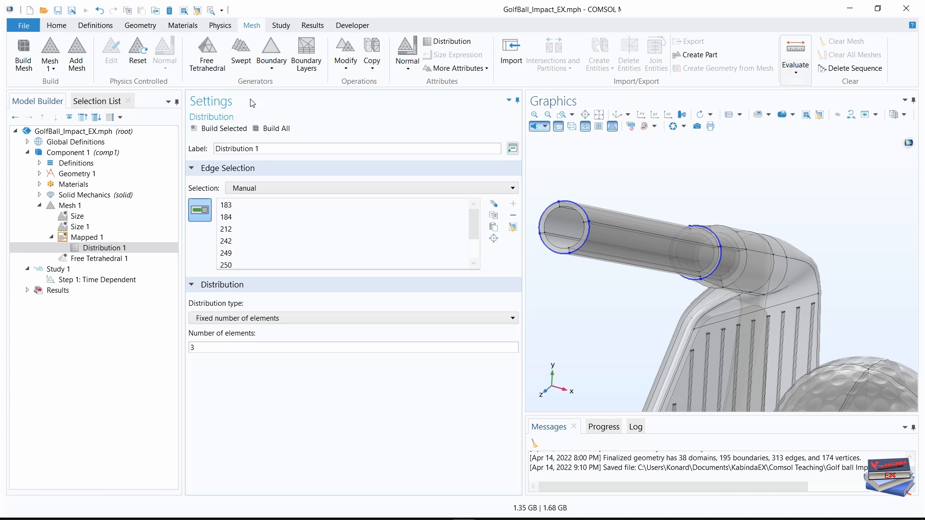
Add a Swept node to Mesh 1 and set its geometric entity level to Domain.
left_click(244, 52)
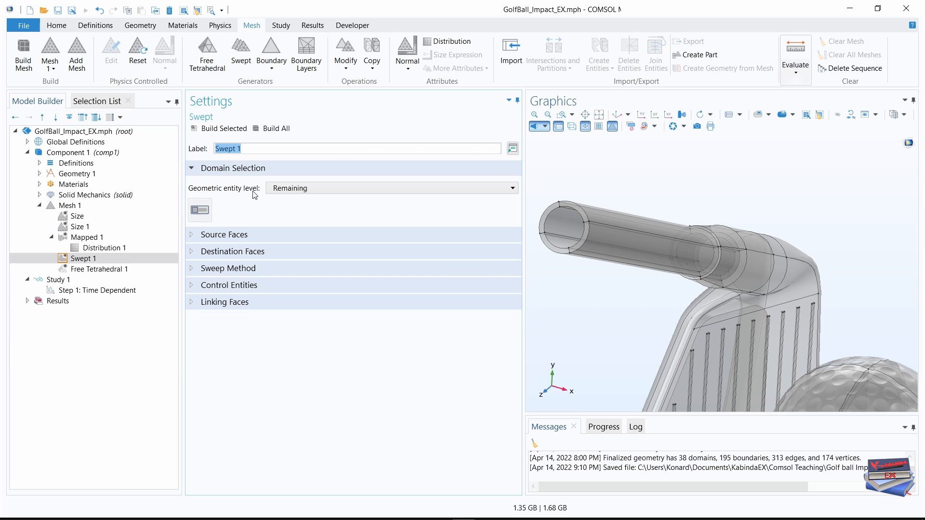
left_click(327, 189)
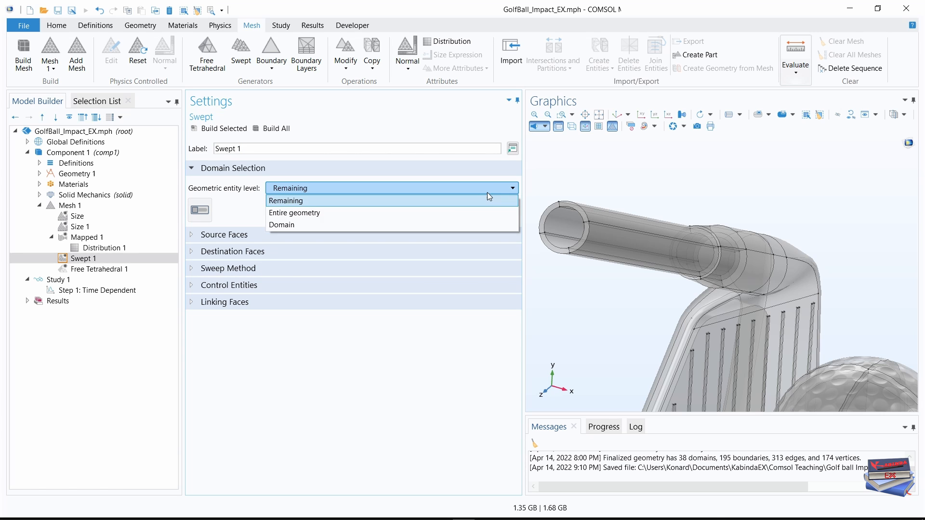
left_click(311, 227)
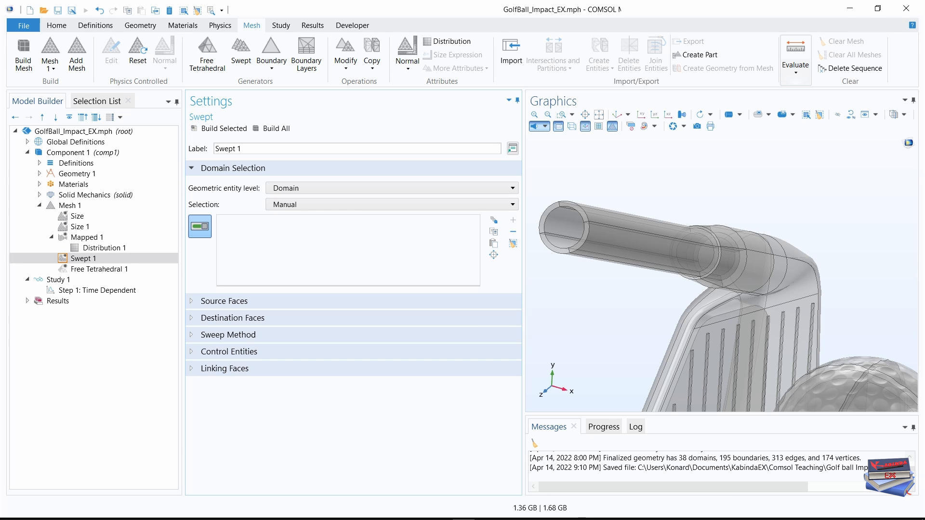
Add domains 3 through 14, covering the shaft and its lower joint, to the Swept 1 domain selection.
left_click(82, 100)
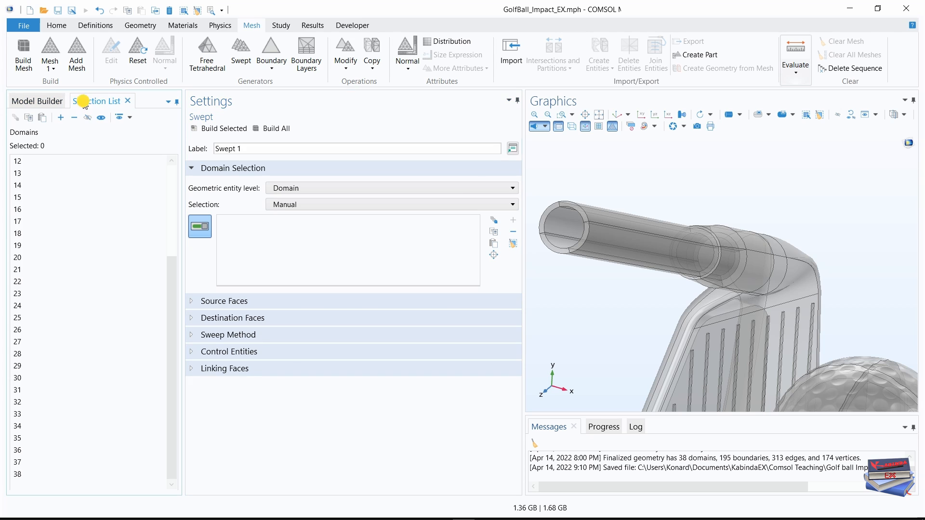
scroll(16, 226, "up", 3)
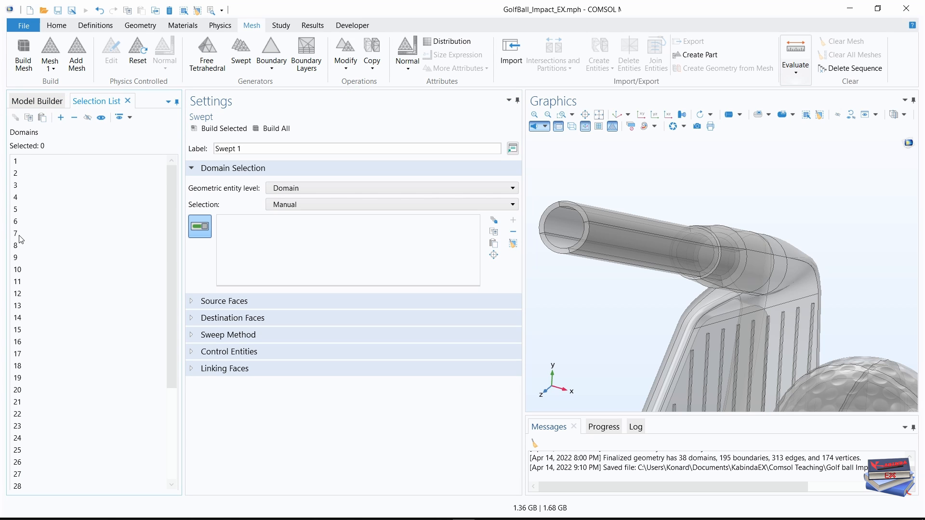
left_click(17, 186)
scroll(42, 280, "down", 4)
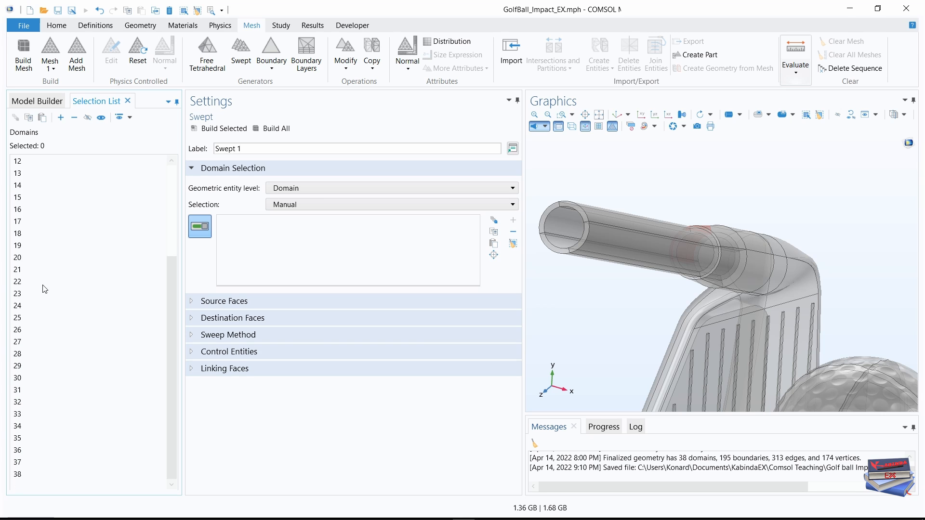
scroll(42, 289, "up", 3)
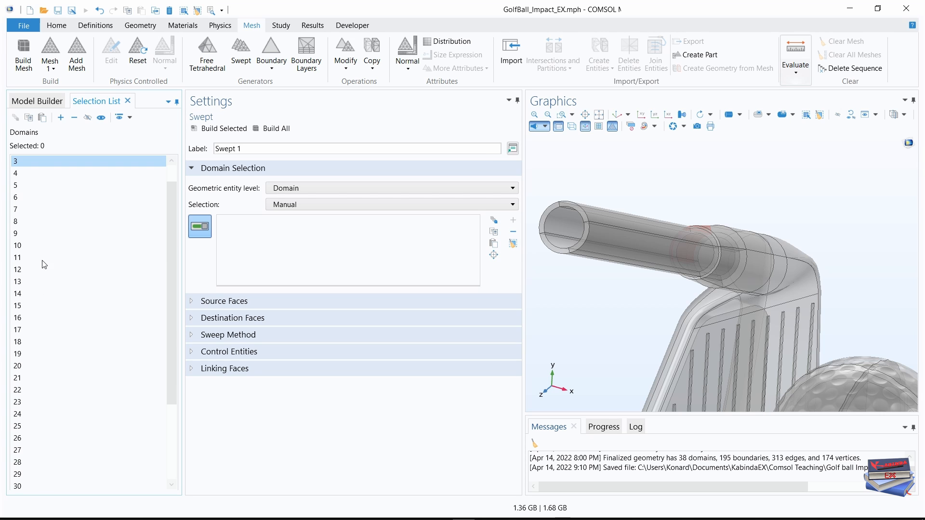
left_click(29, 294, "shift")
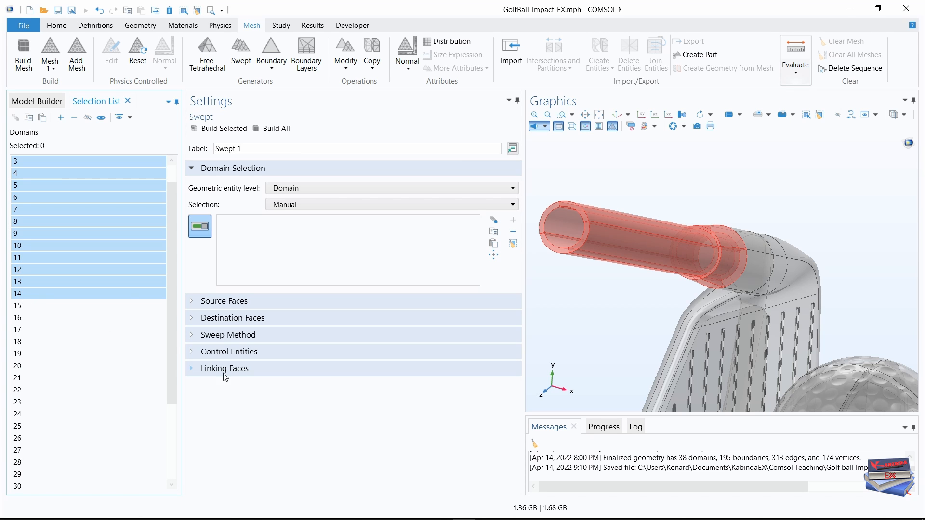
scroll(108, 268, "up", 1)
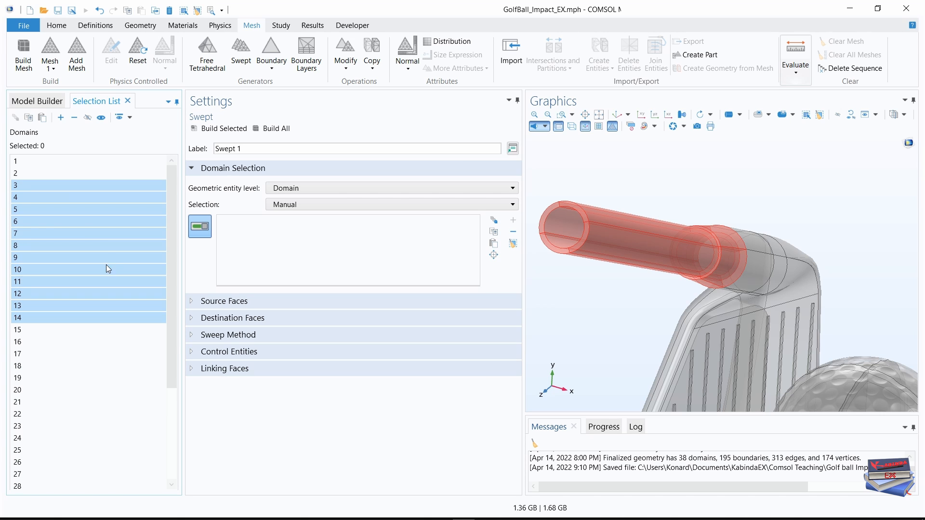
left_click(60, 117)
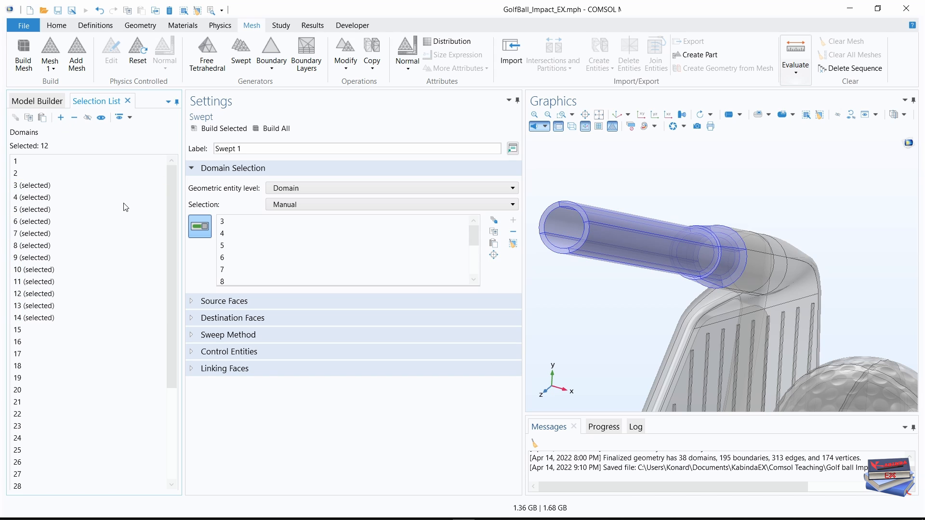
left_click(33, 100)
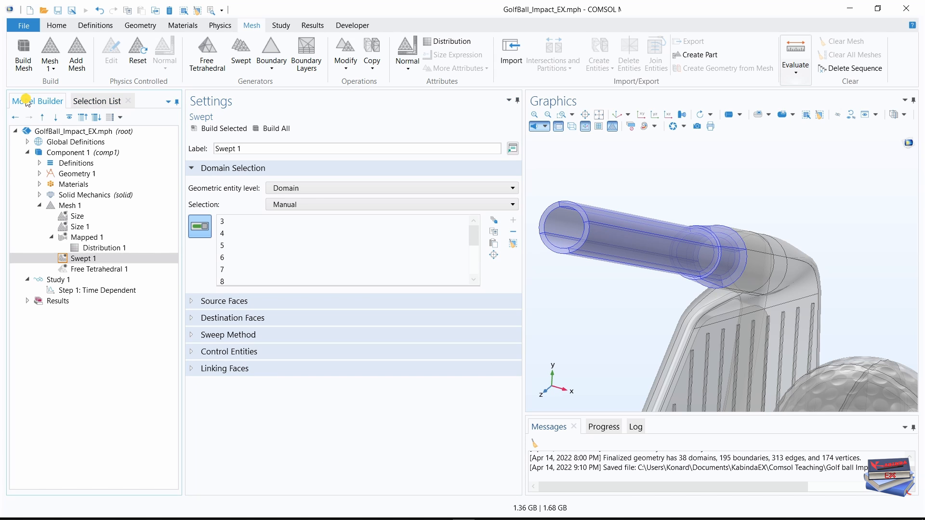
Add a Free Quad node after Swept 1 and assign boundary 87 to it.
left_click(615, 114)
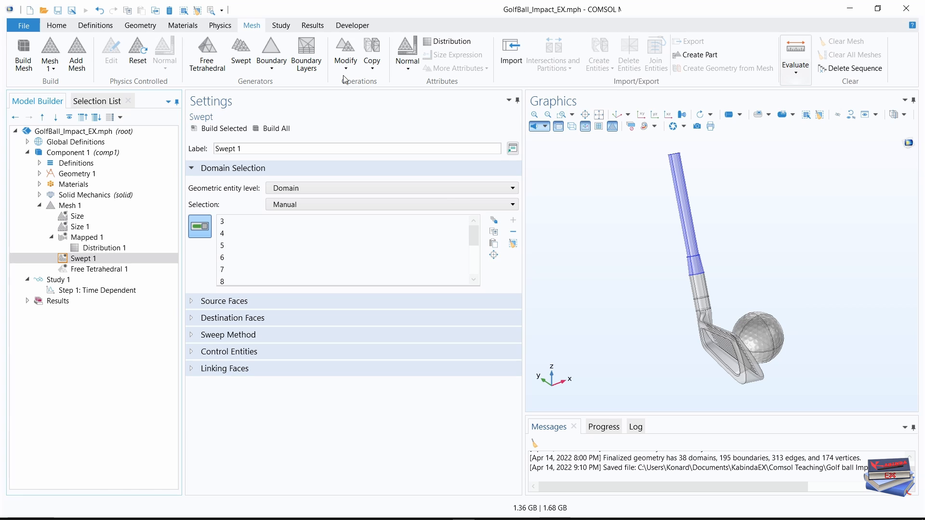
left_click(273, 69)
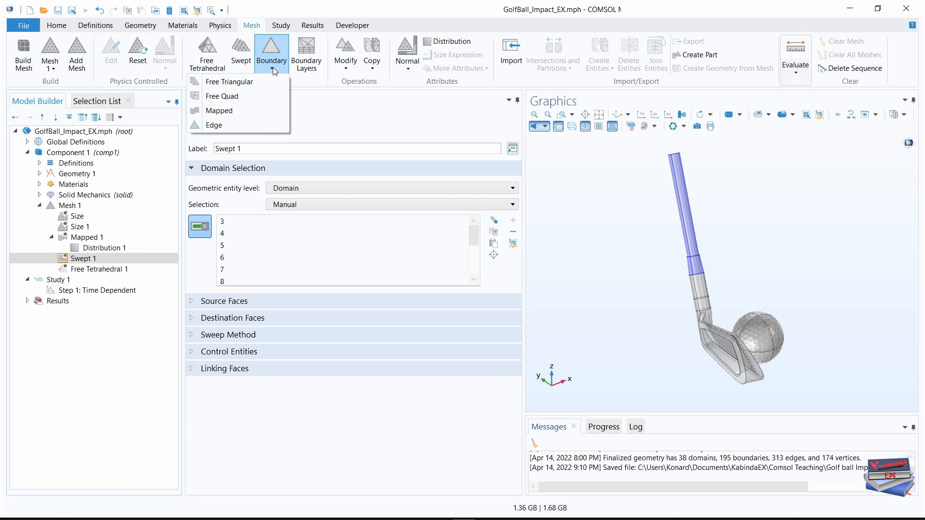
left_click(232, 98)
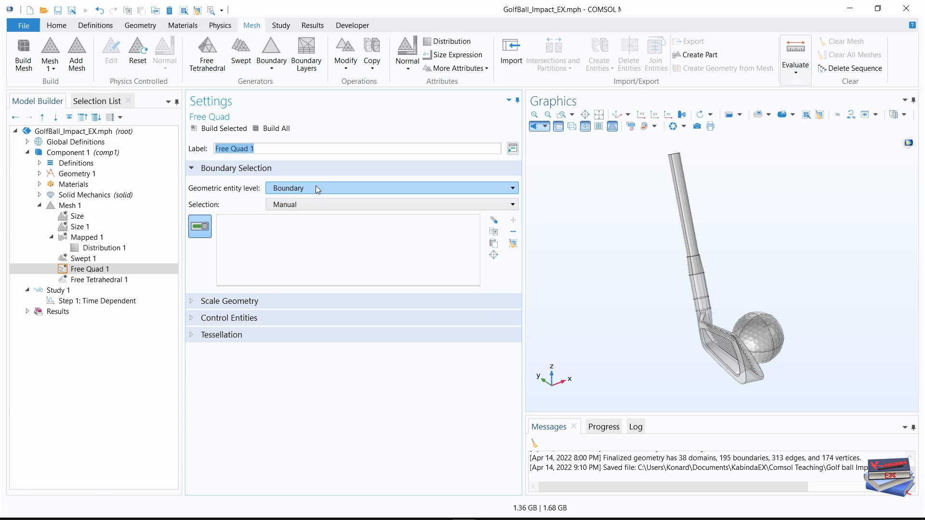
left_click(84, 101)
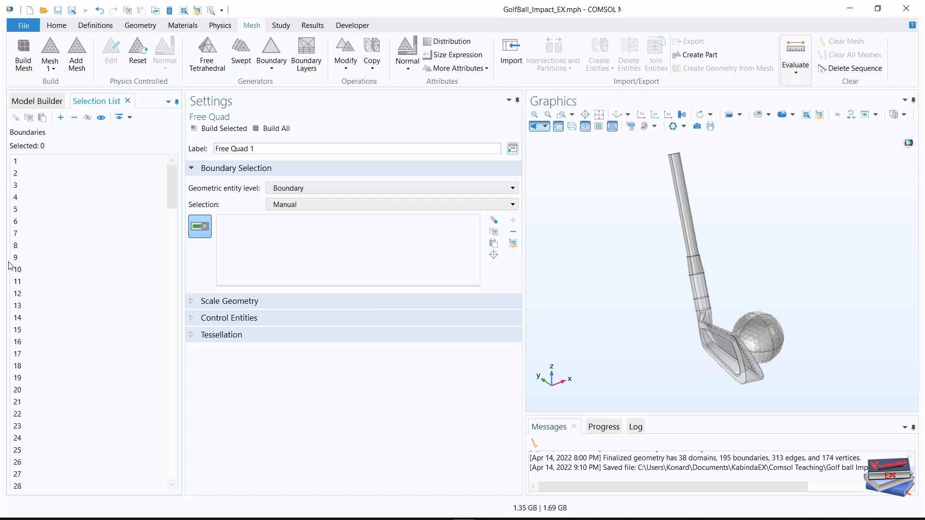
scroll(41, 355, "down", 16)
scroll(60, 365, "down", 5)
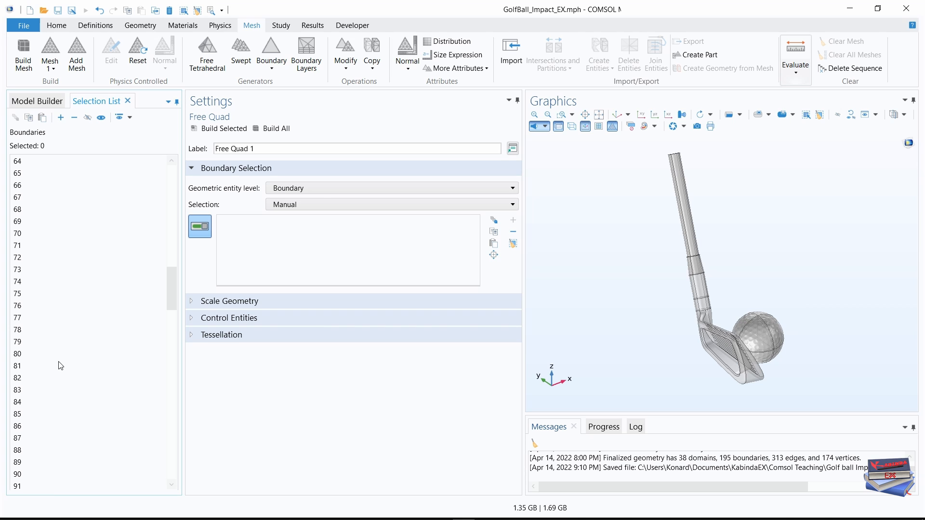
left_click(27, 439)
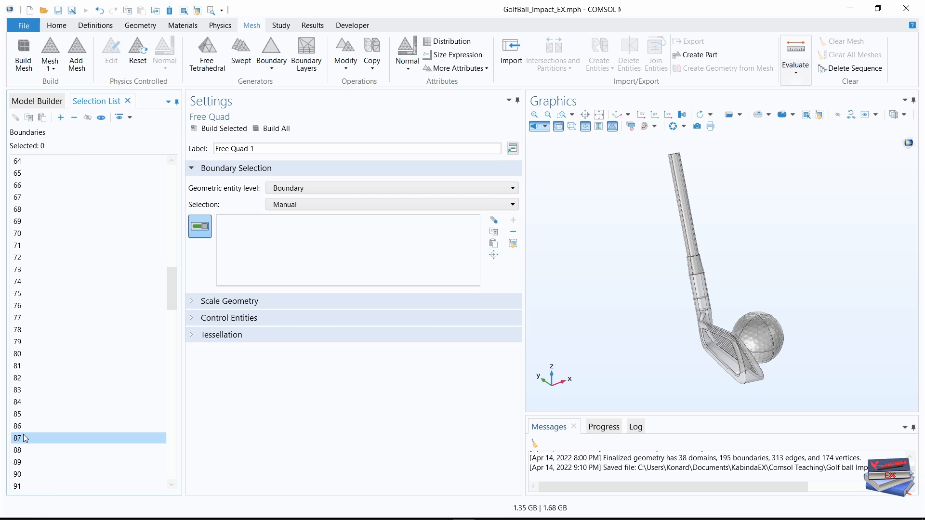
left_click(60, 117)
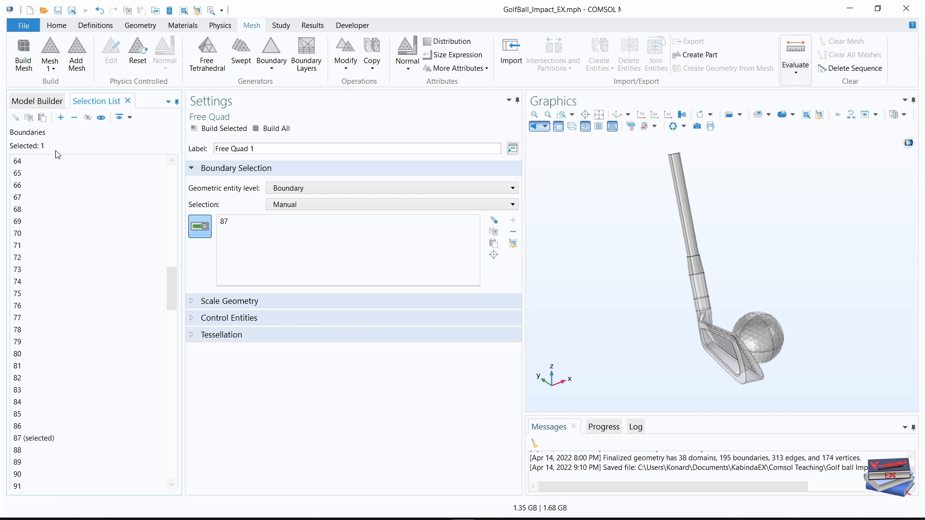
left_click(37, 101)
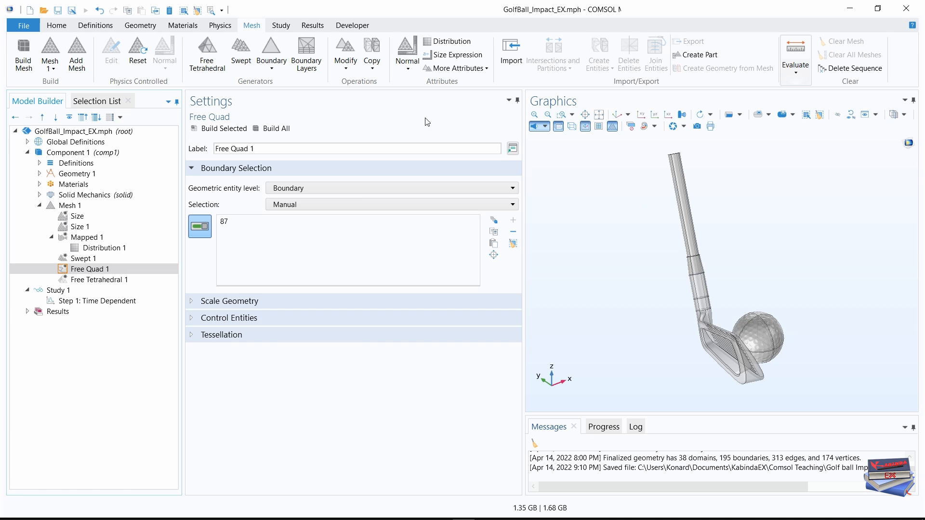
Add a second Swept node after Free Quad 1 at the Domain level and assign domain 2 to it.
left_click(241, 53)
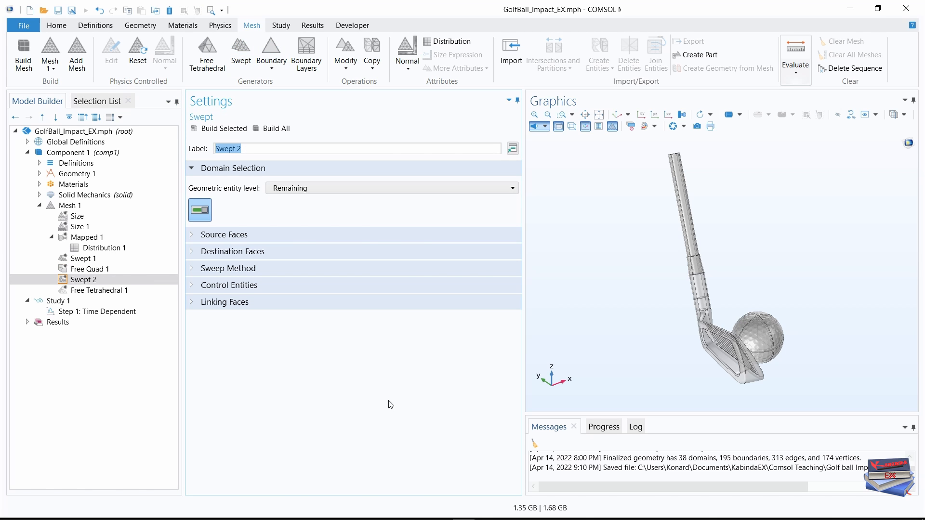
left_click(392, 188)
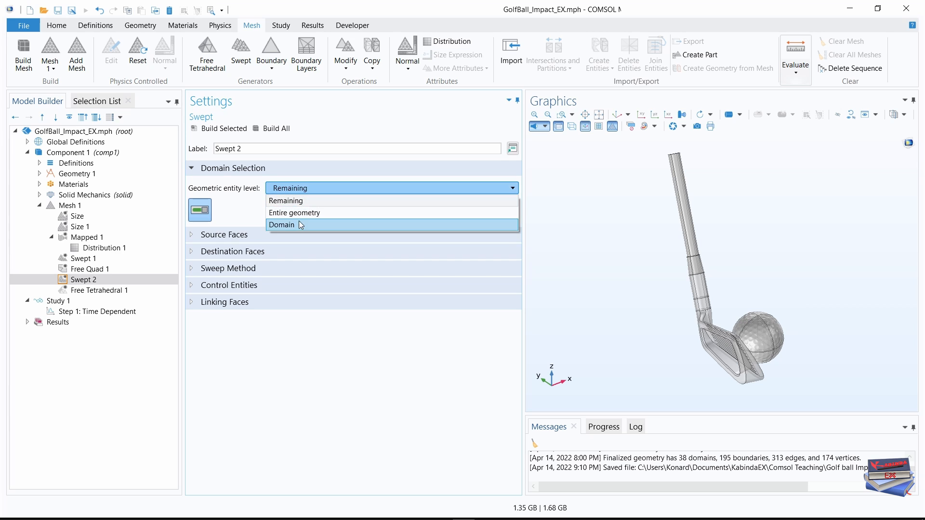
left_click(301, 223)
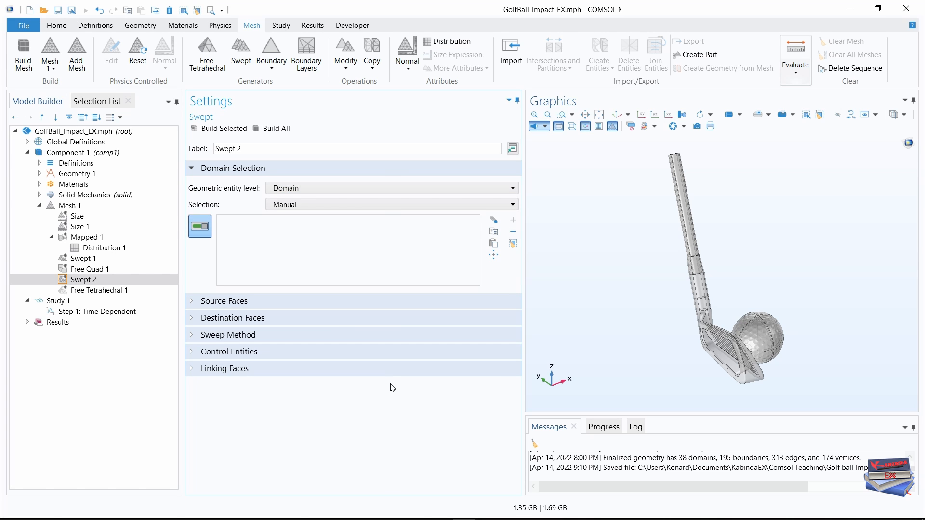
left_click(97, 118)
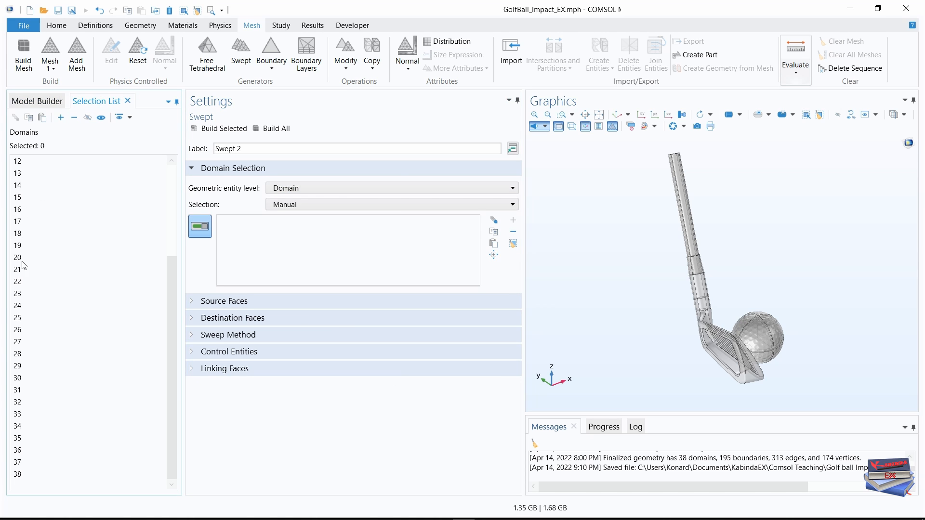
scroll(24, 265, "up", 4)
left_click(21, 173)
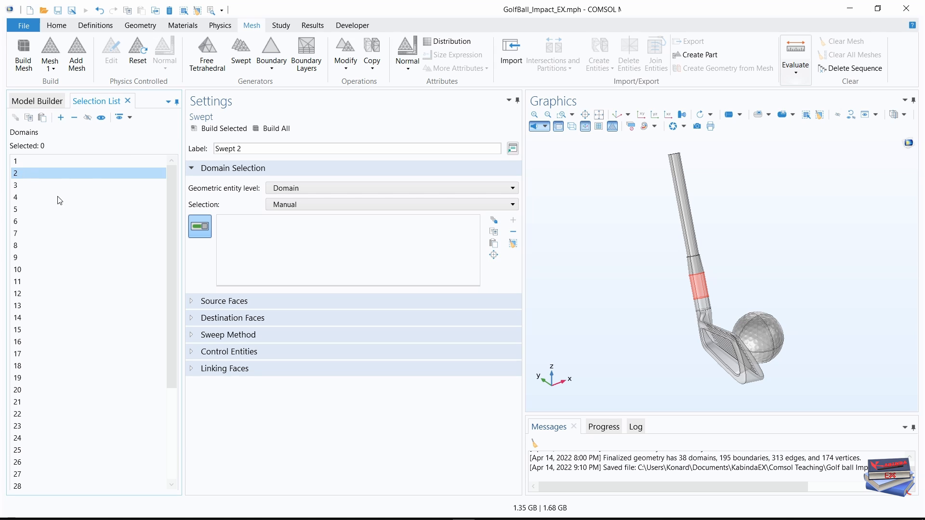
left_click(60, 117)
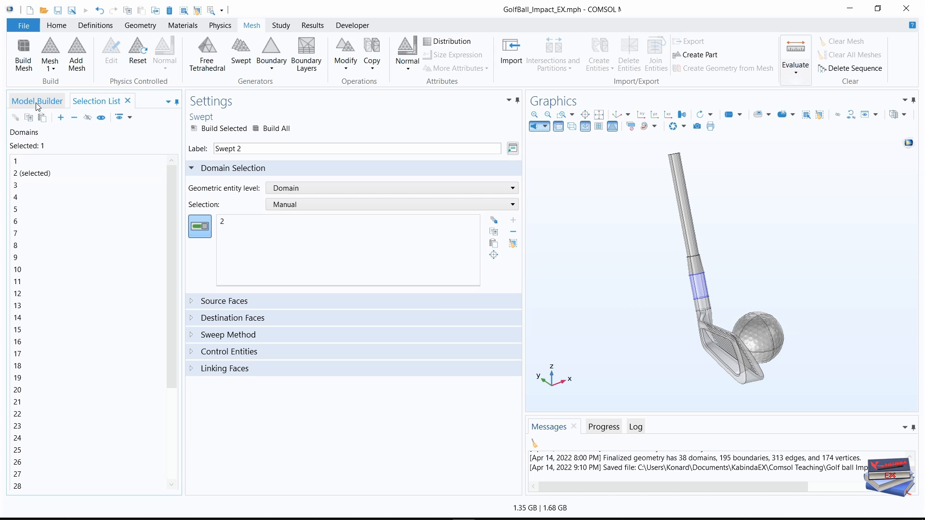
left_click(37, 101)
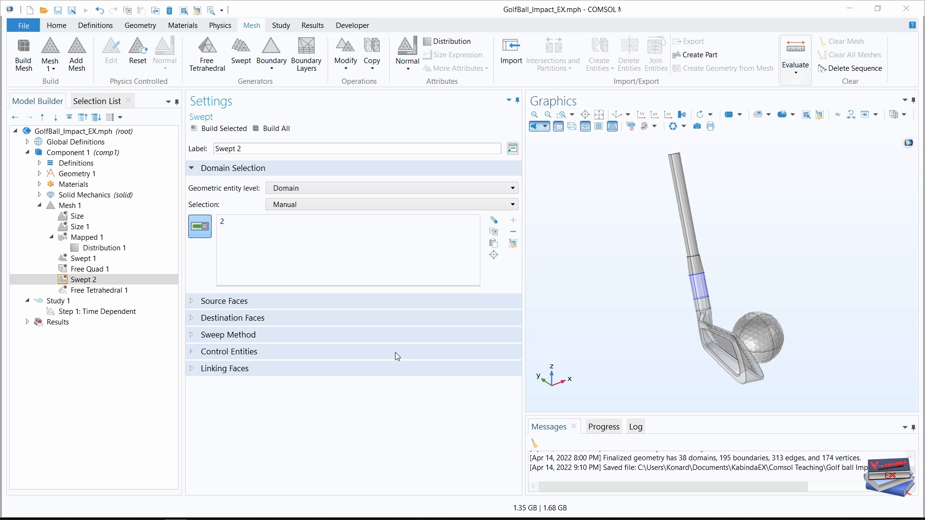
Build the complete mesh for the club and ball and fit the whole meshed model in an enlarged graphics view.
left_click(283, 131)
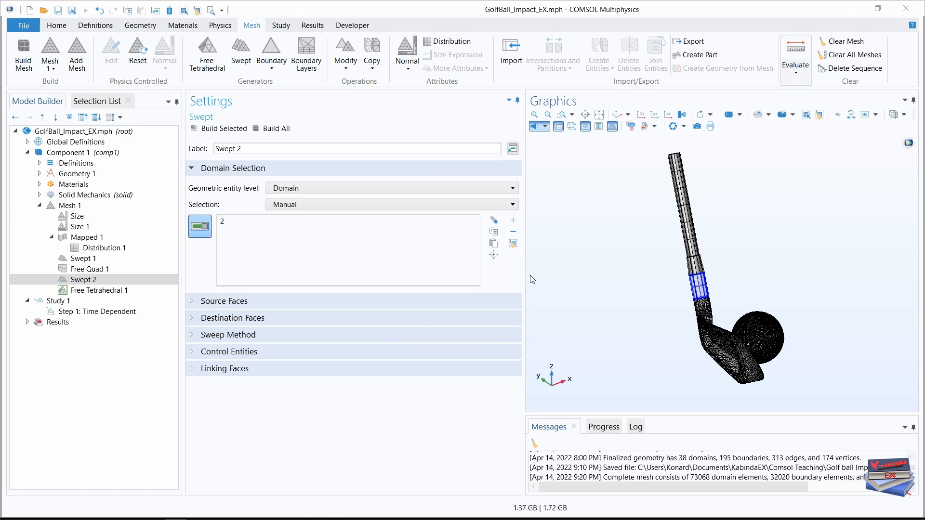
left_click_drag(523, 275, 372, 289)
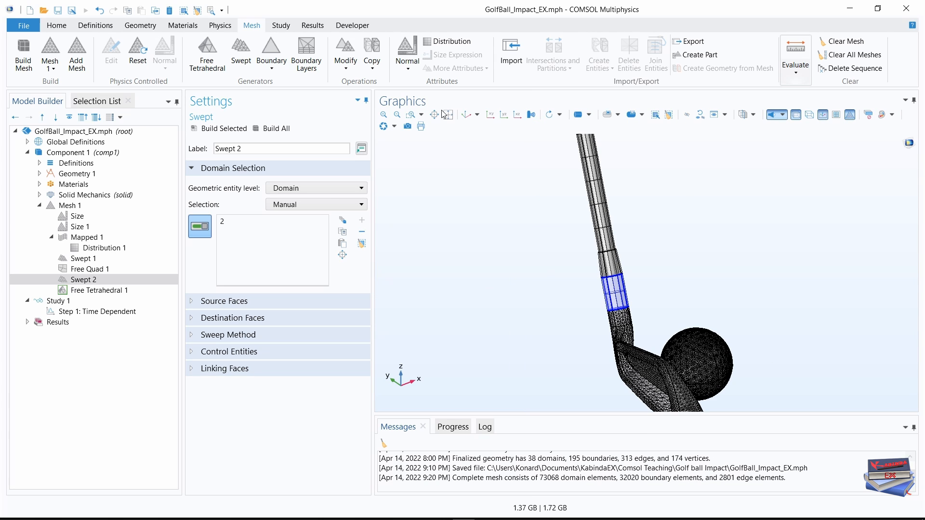
left_click(466, 119)
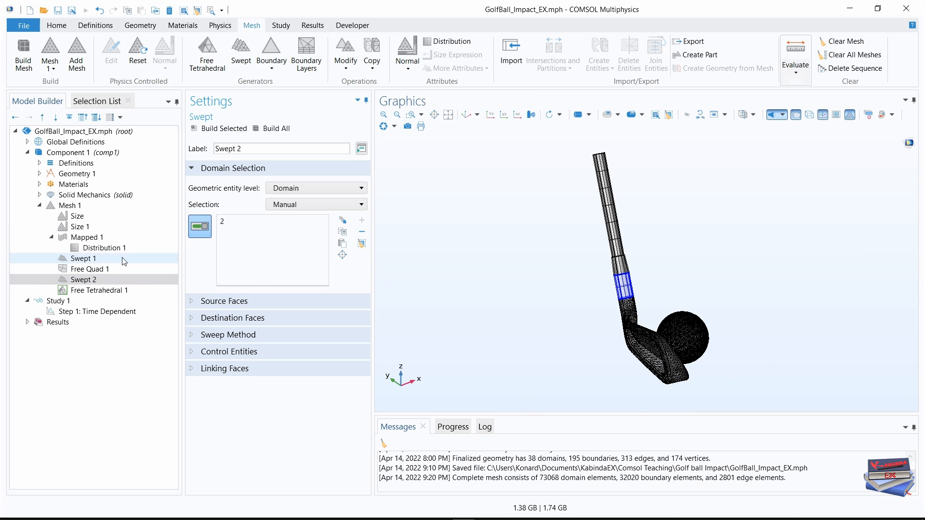
Review the settings and selections of the Mesh 1 nodes from Size to Swept 2, examining the shaft's swept mesh up close.
left_click(70, 208)
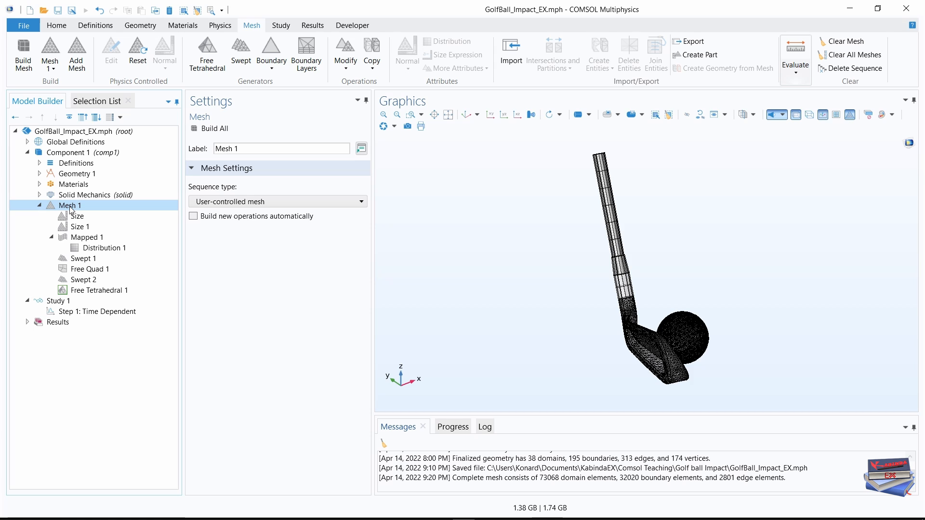
left_click(78, 216)
left_click(80, 227)
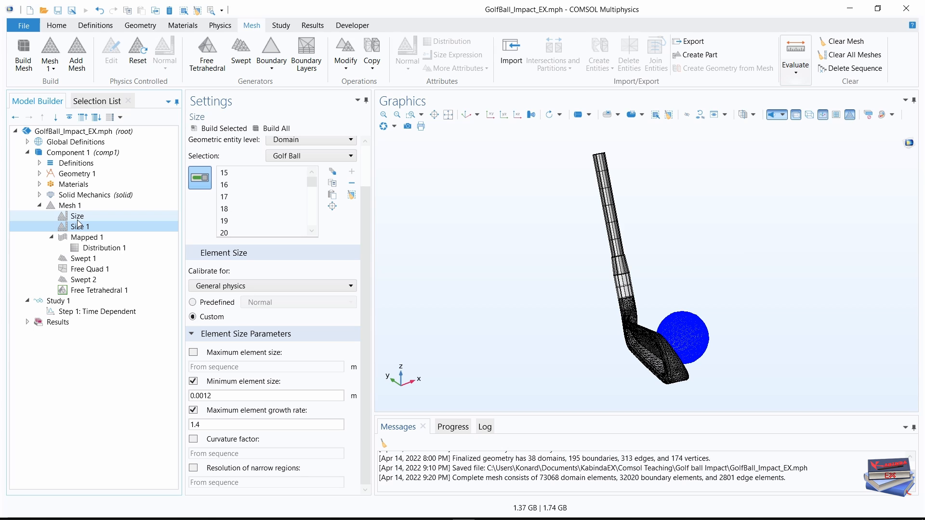
left_click(78, 217)
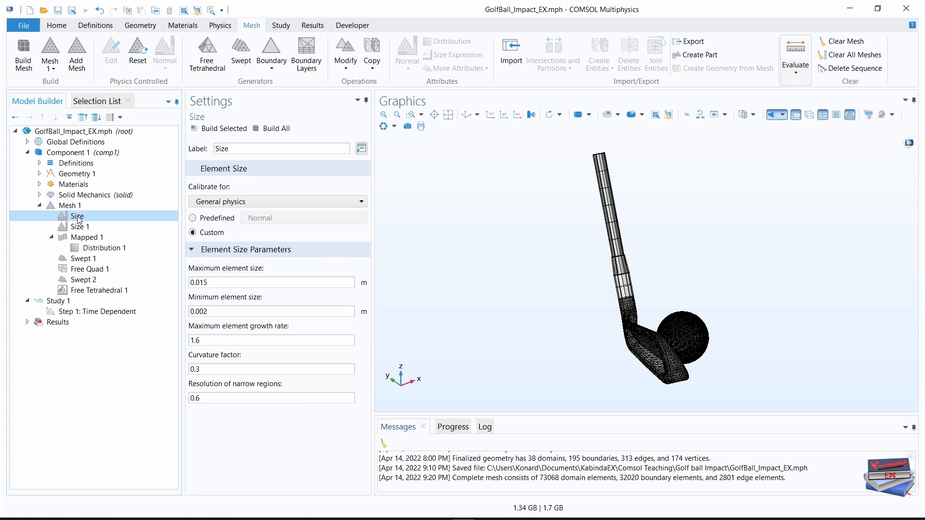
left_click(89, 239)
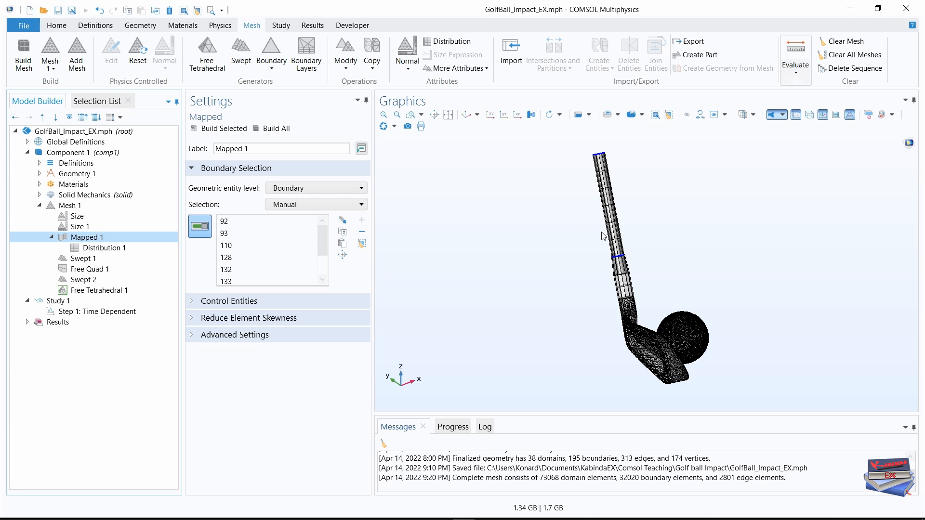
scroll(599, 208, "up", 3)
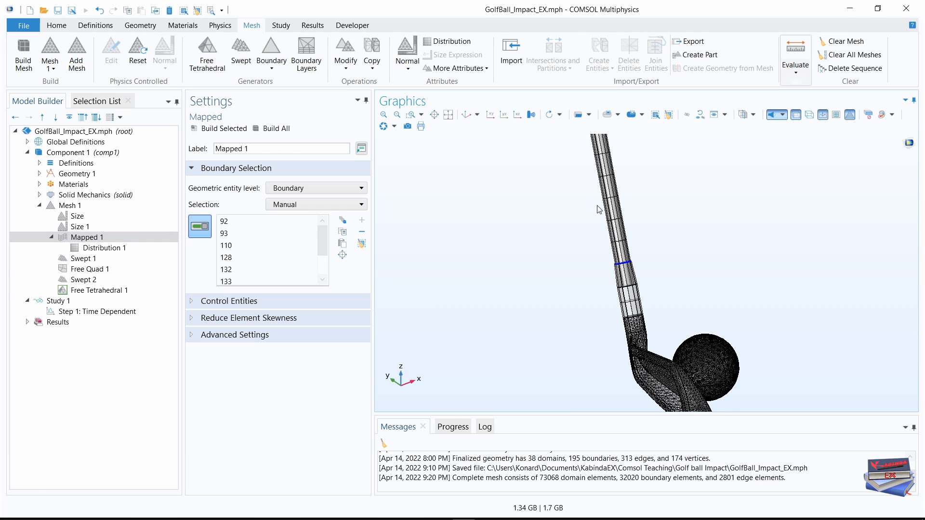
right_click_drag(589, 207, 589, 246)
middle_click_drag(590, 246, 581, 205)
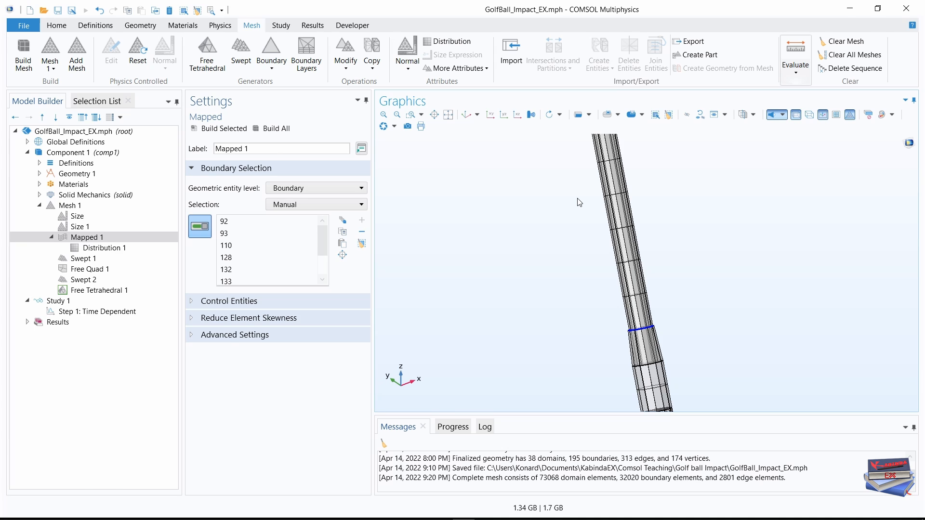
right_click_drag(577, 208, 577, 242)
left_click(103, 248)
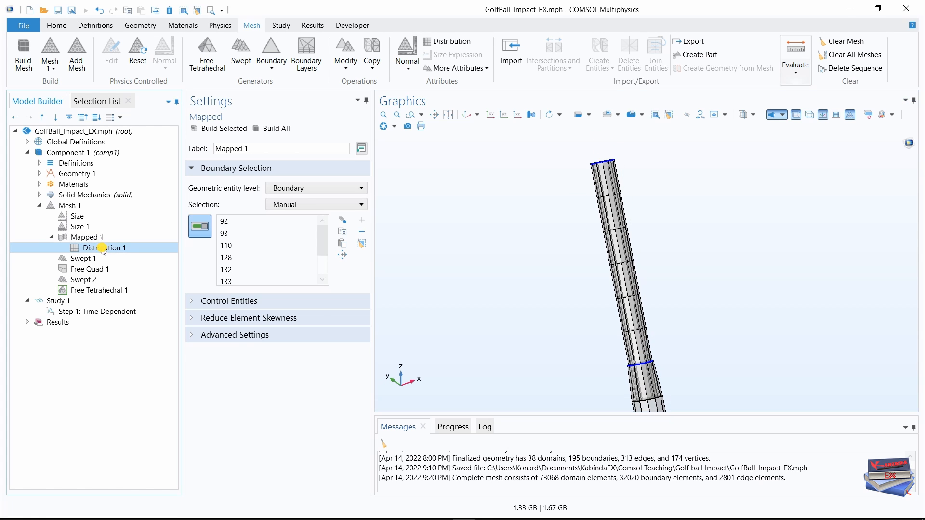
left_click(93, 259)
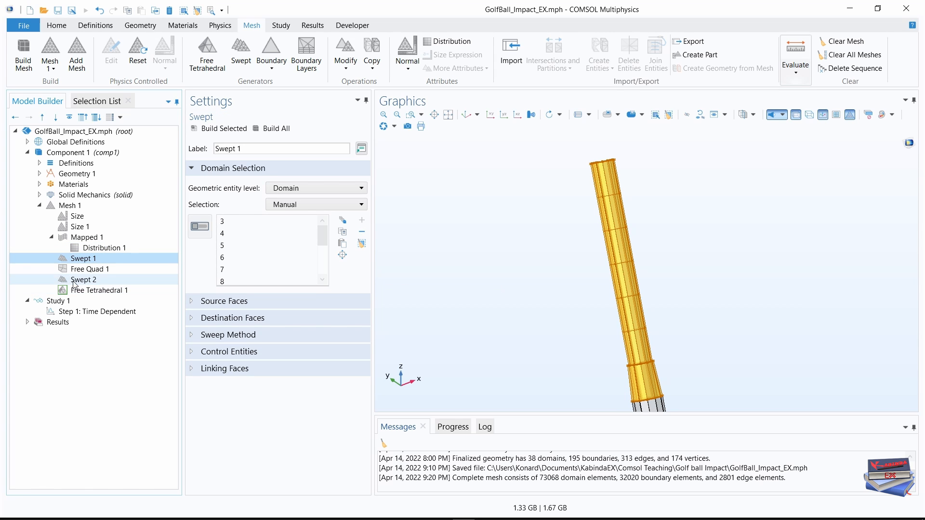
left_click(92, 269)
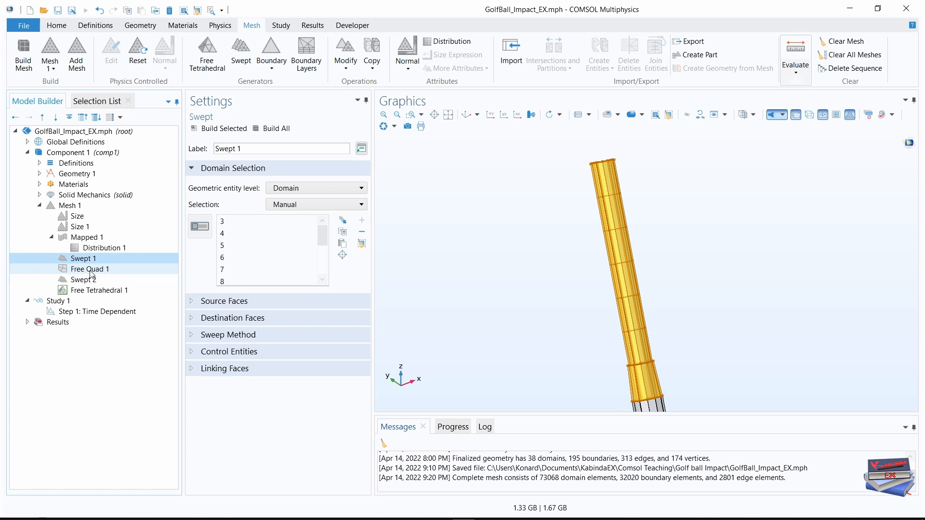
left_click(466, 114)
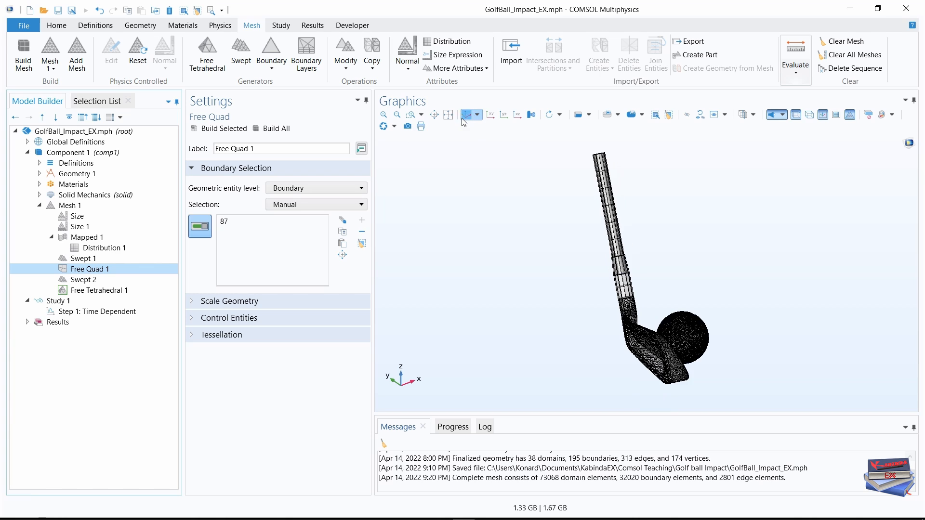
left_click(95, 281)
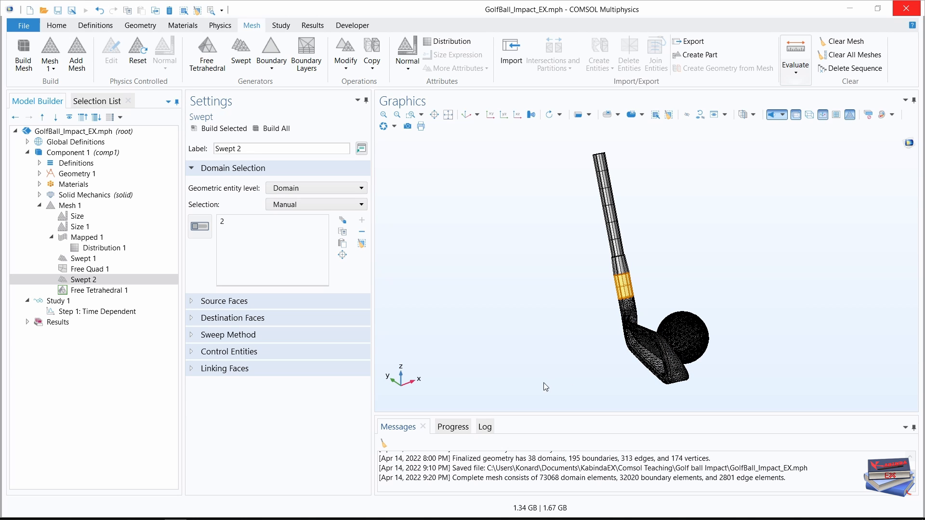
Set the output times of the Time Dependent step in Study 1 to 2e-3 s.
left_click(39, 206)
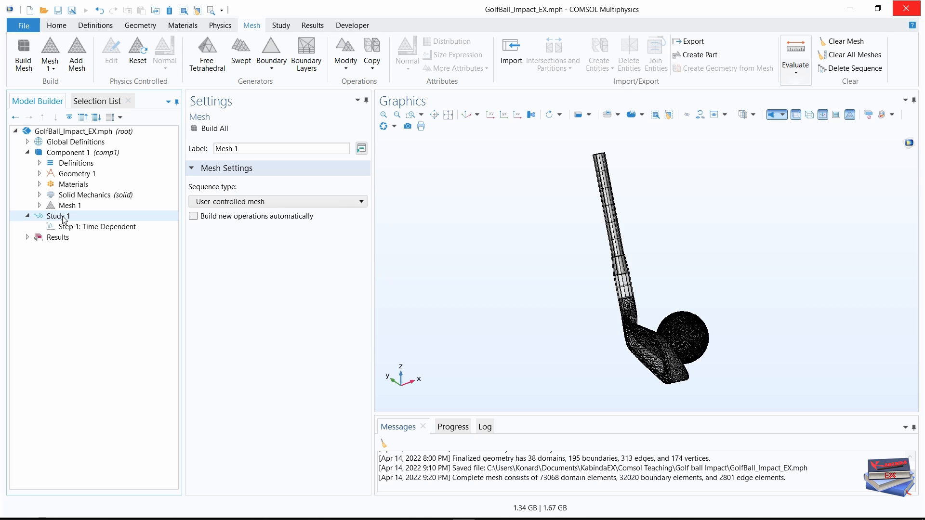
left_click(28, 216)
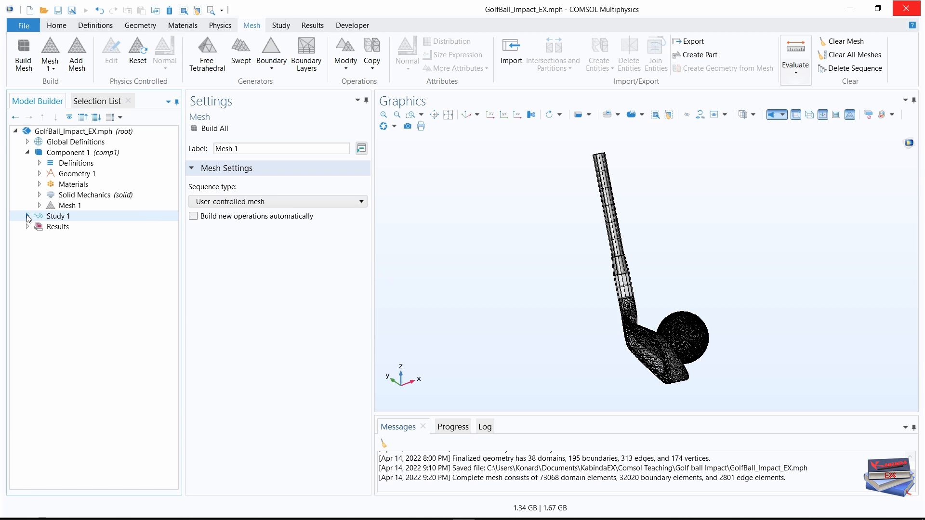
left_click(28, 216)
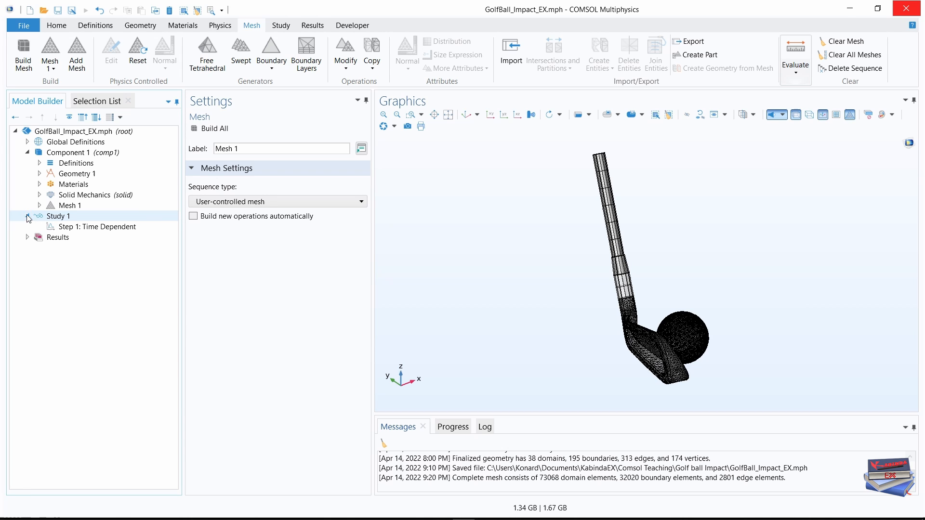
left_click(80, 228)
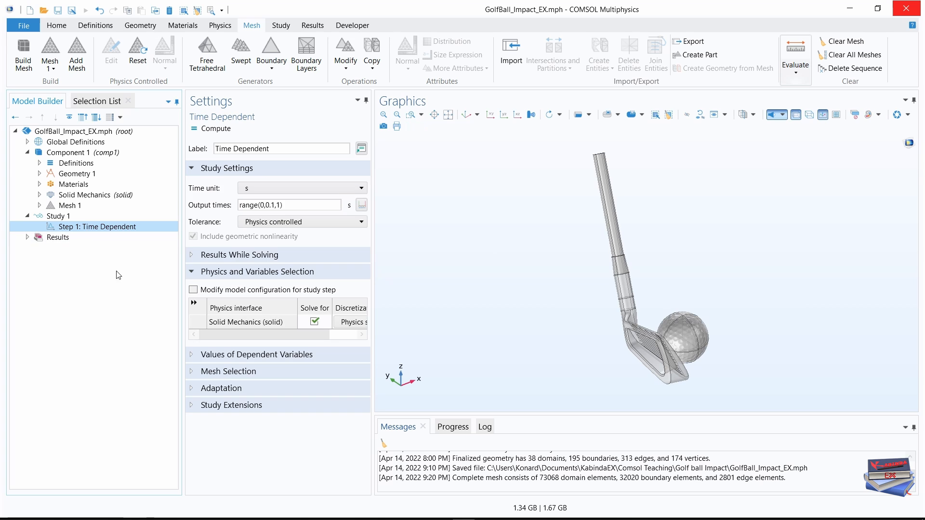
left_click_drag(373, 248, 474, 249)
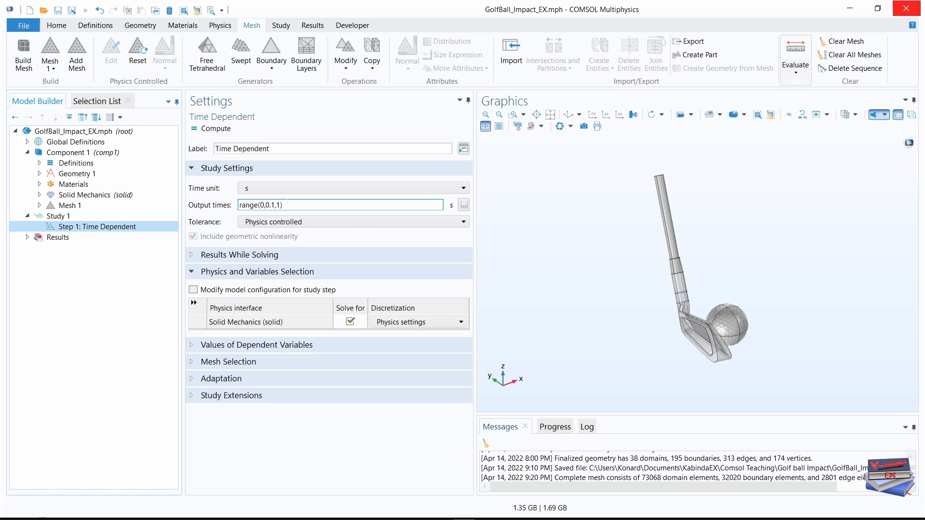
left_click_drag(283, 205, 240, 205)
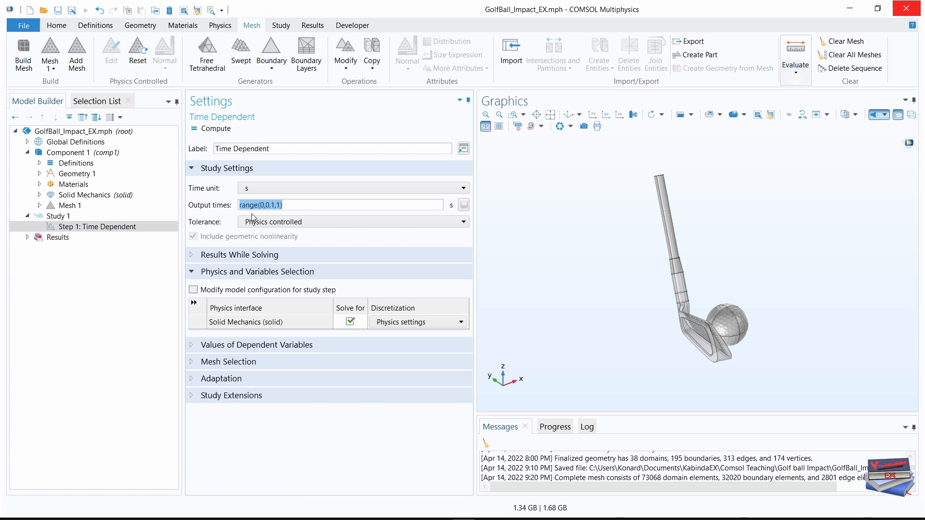
type("2e-3")
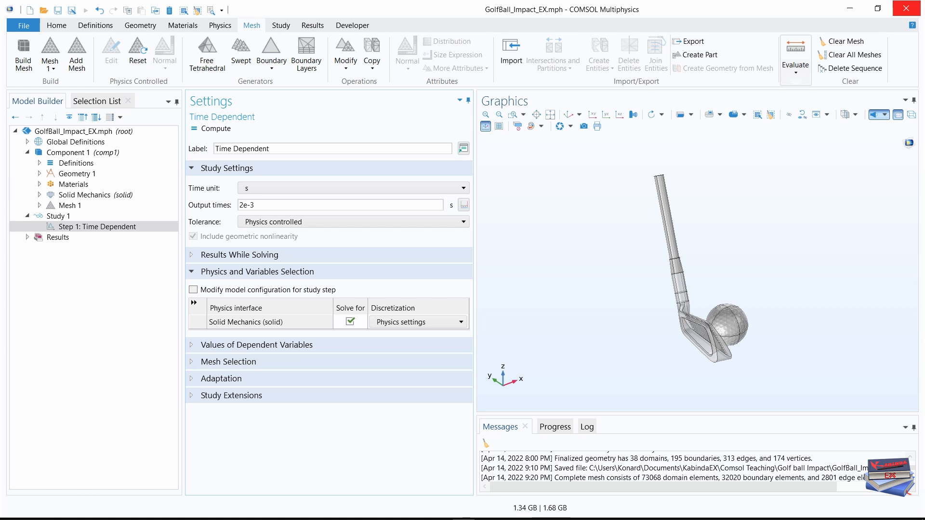
Generate the default solver for Study 1 and expand Solution 1 to show its solver nodes in full.
left_click(281, 25)
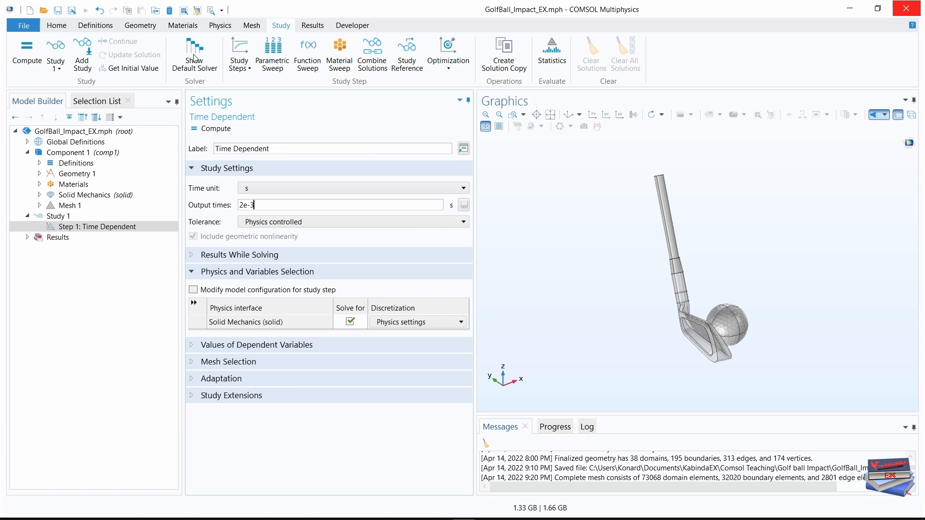
left_click(200, 64)
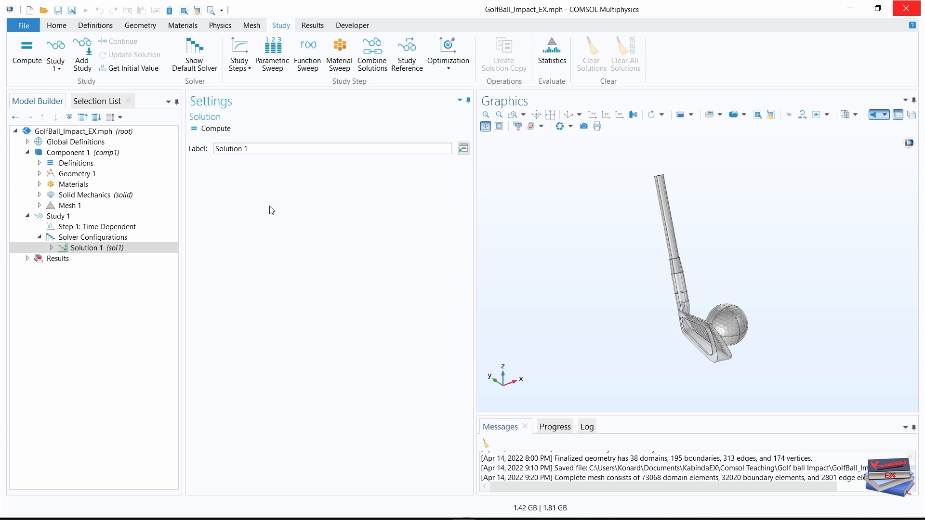
left_click(51, 248)
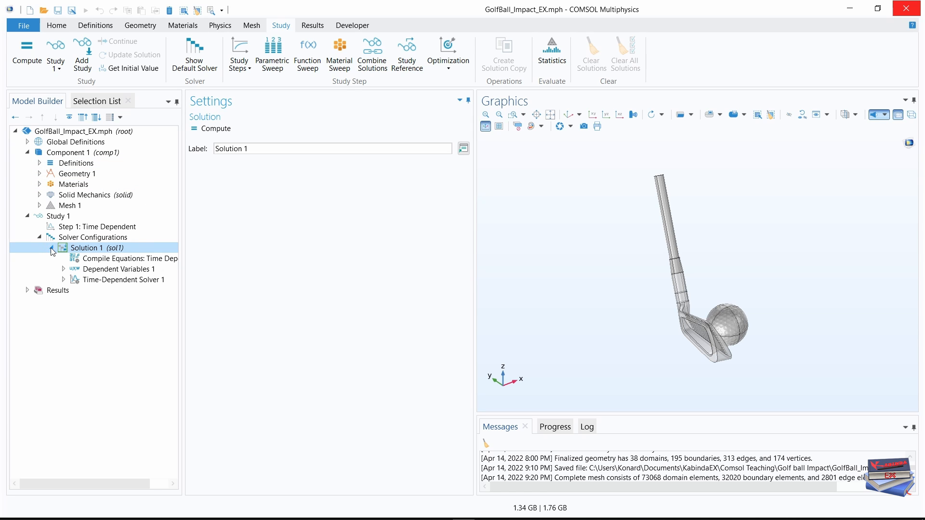
left_click_drag(183, 299, 241, 302)
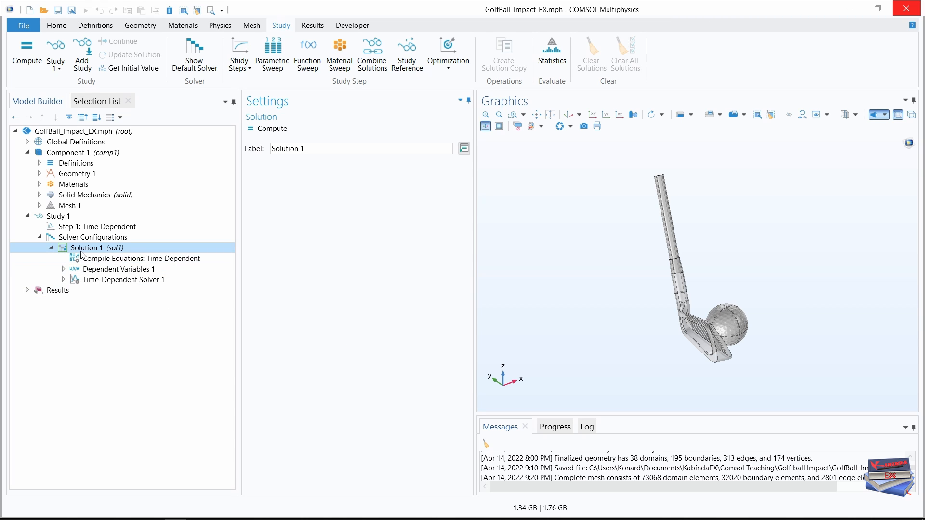
Set the times to store in Time-Dependent Solver 1 to Steps taken by solver.
left_click(120, 281)
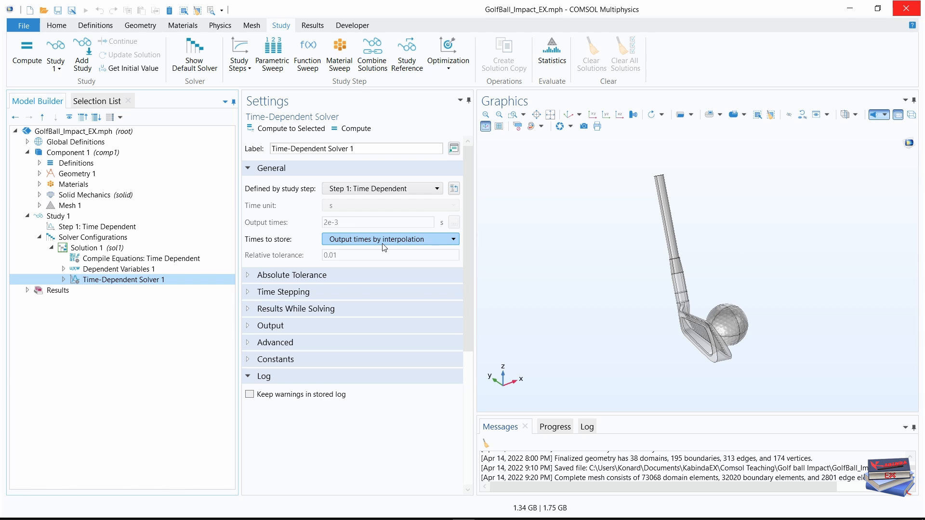
left_click(411, 243)
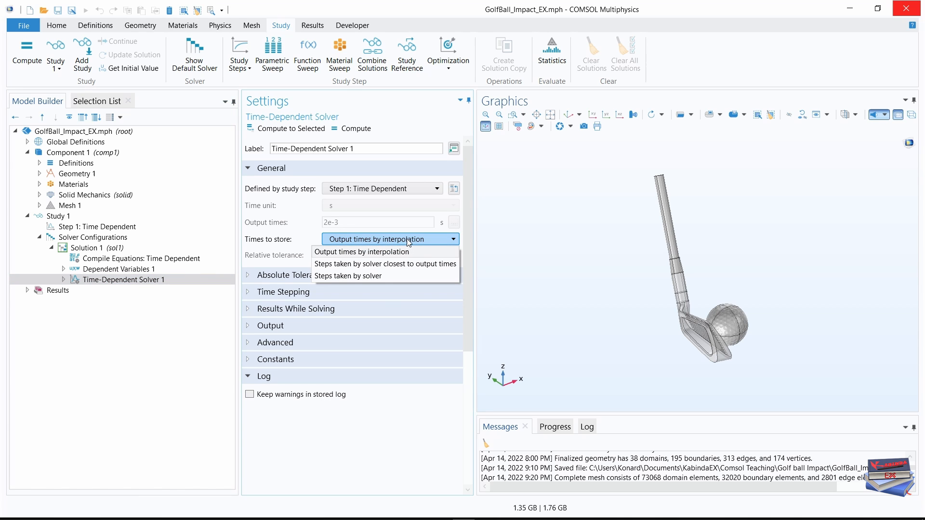
left_click(376, 276)
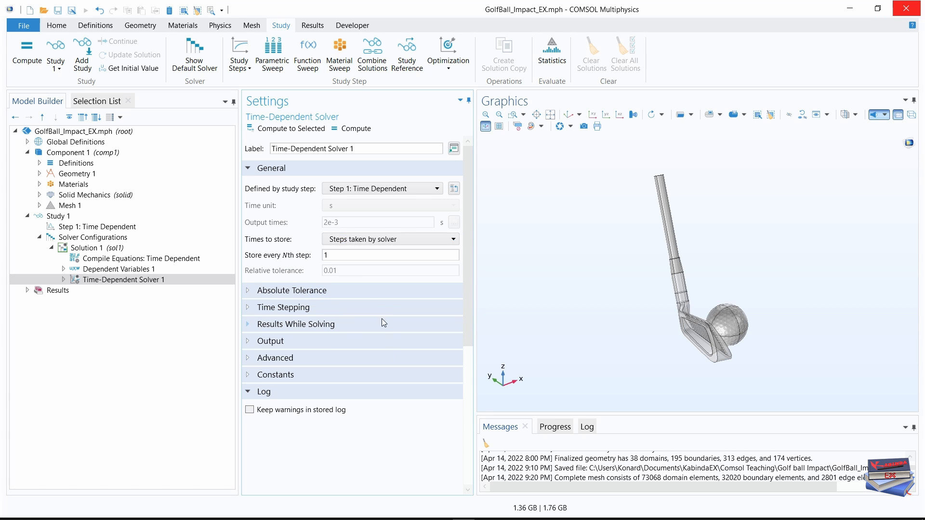
Make Time-Dependent Solver 1 store every 2nd step taken by the solver.
left_click(341, 257)
left_click_drag(331, 255, 316, 255)
type("2")
Set the time stepping of Time-Dependent Solver 1 to Manual steps with a time step of 2.5e-5.
left_click(249, 308)
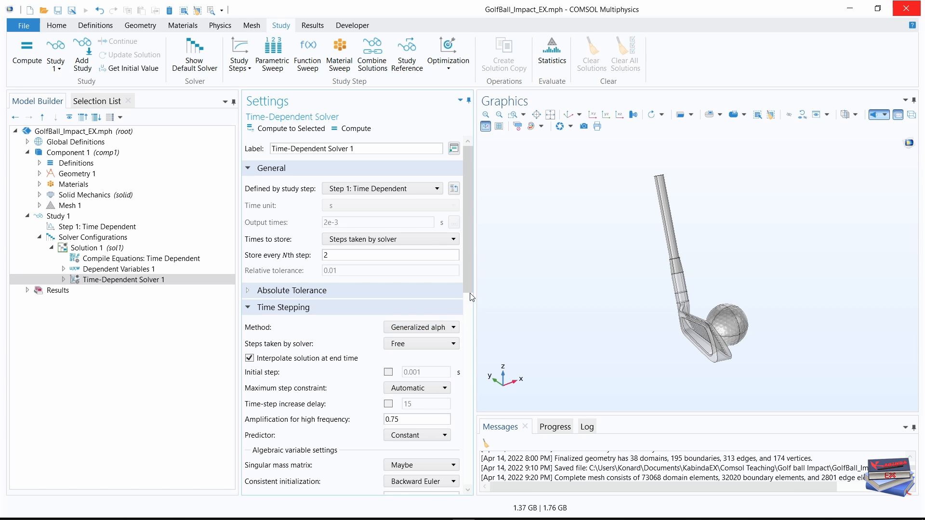
left_click_drag(475, 294, 501, 295)
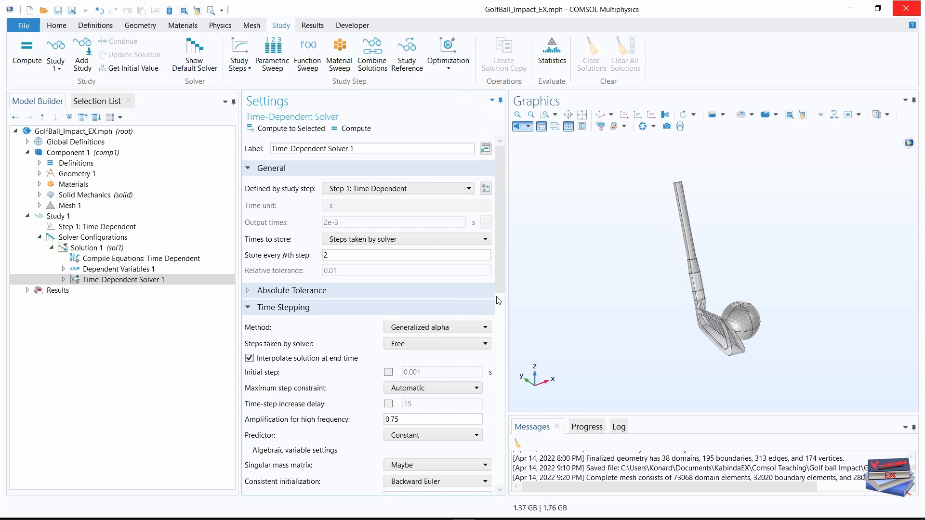
left_click_drag(502, 257, 498, 288)
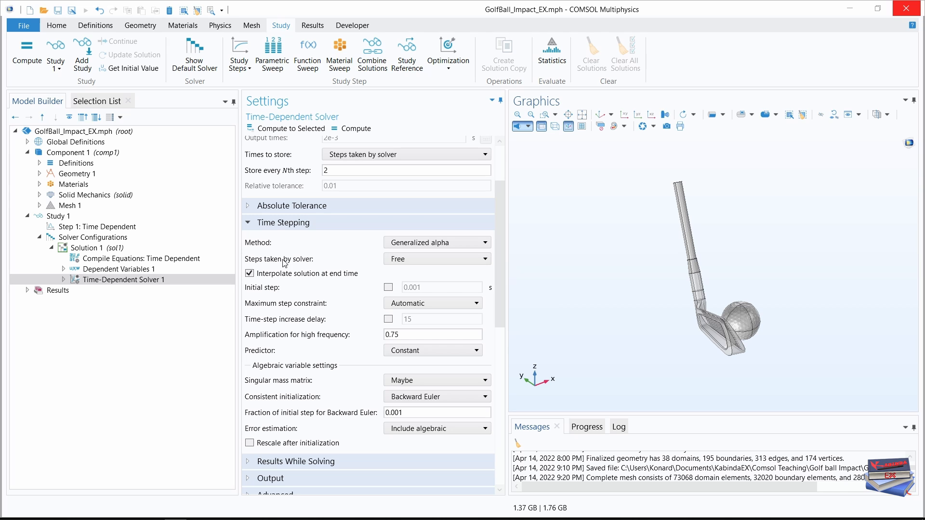
left_click(435, 257)
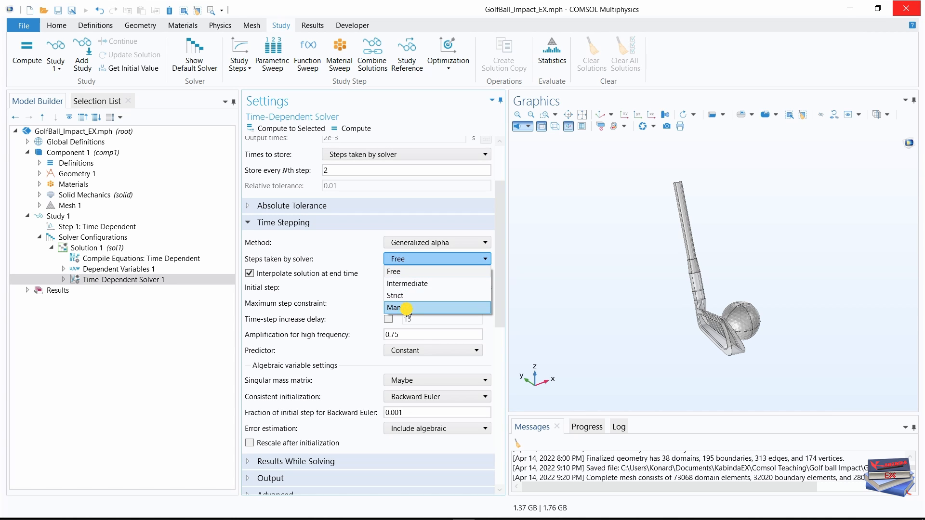
left_click(409, 309)
left_click(402, 288)
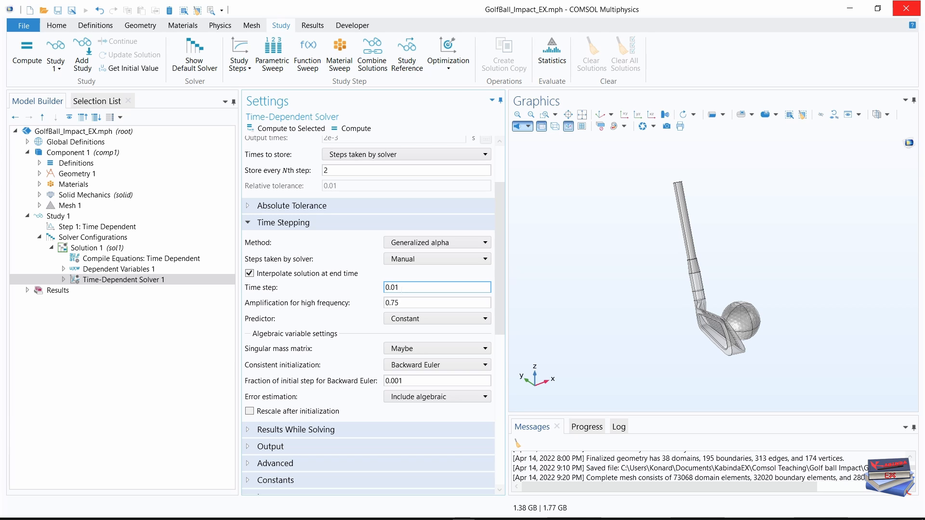
key("BackSpace")
key("BackSpace")
key("BackSpace")
key("BackSpace")
type("2.5e-5")
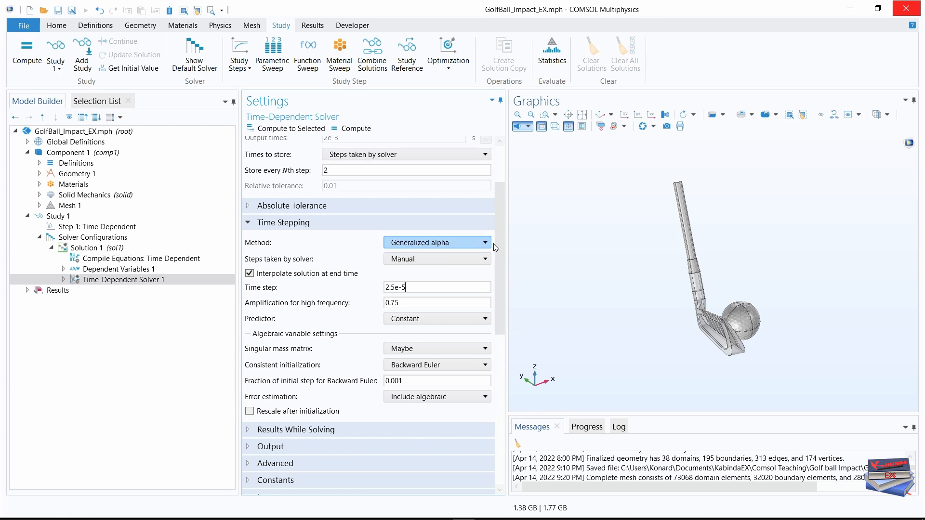
scroll(496, 248, "down", 3)
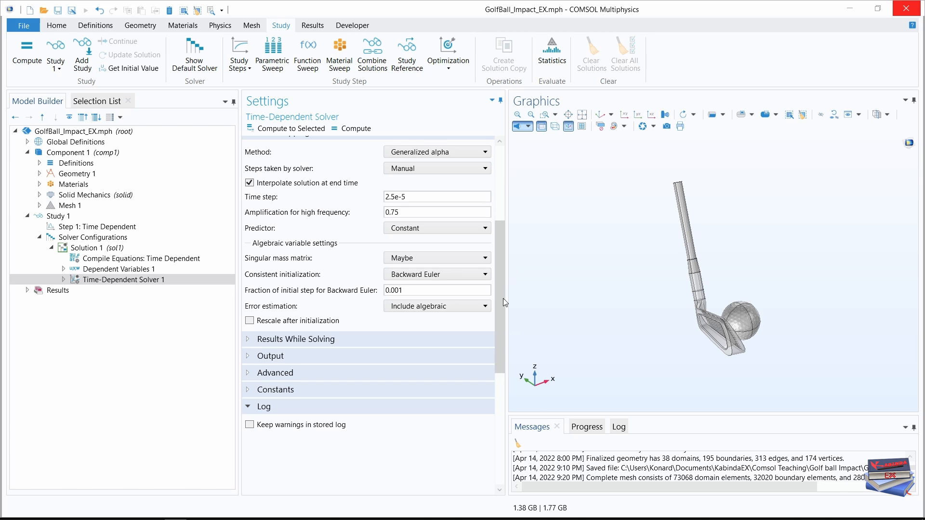
left_click_drag(503, 298, 504, 208)
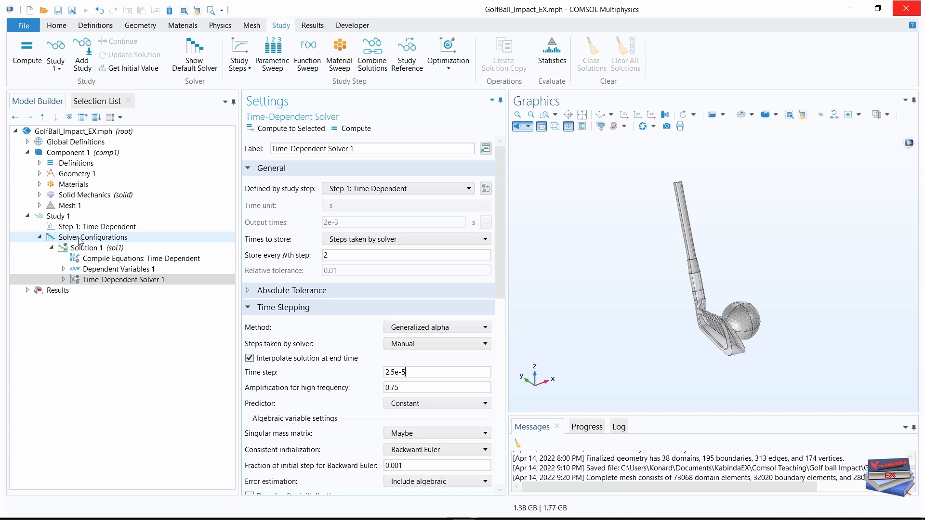
In the method and termination settings of Fully Coupled 1, set the maximum number of iterations to 25 and the tolerance factor to 0.1.
left_click(39, 237)
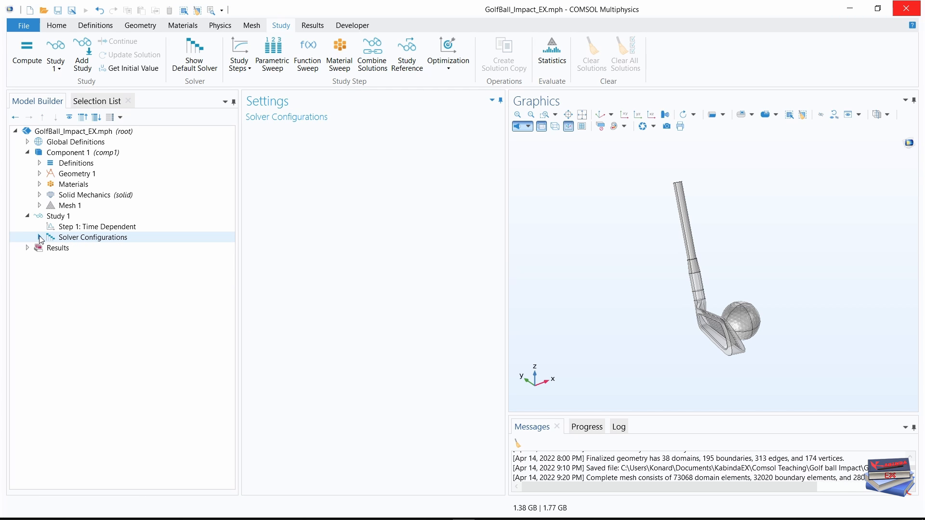
left_click(39, 237)
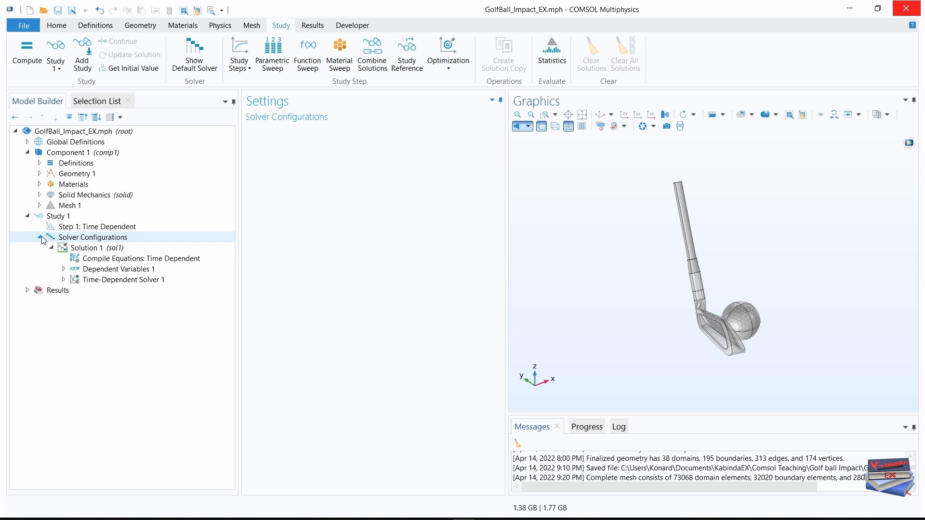
left_click(90, 283)
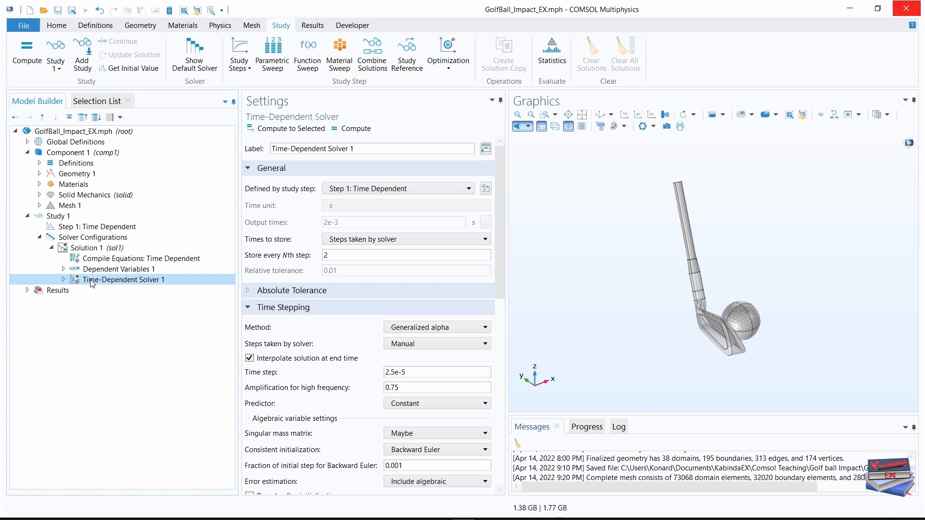
left_click(64, 279)
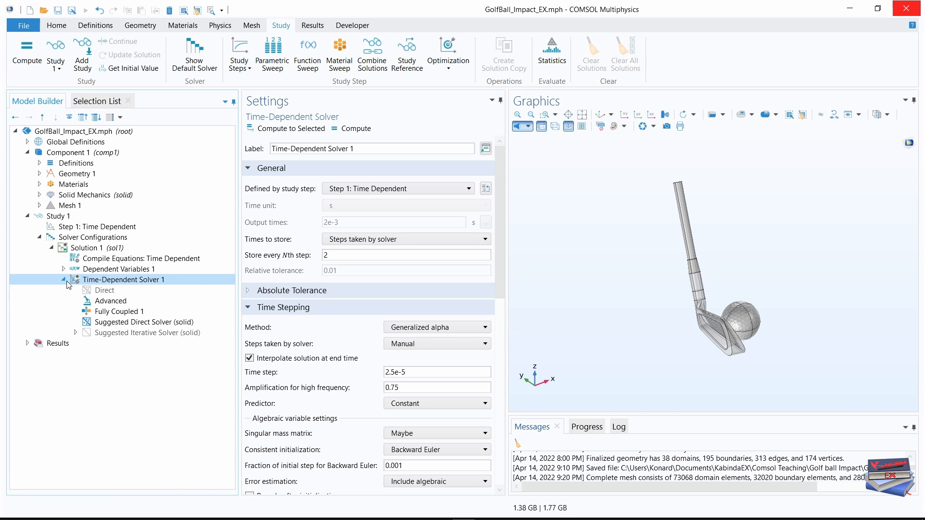
left_click(120, 314)
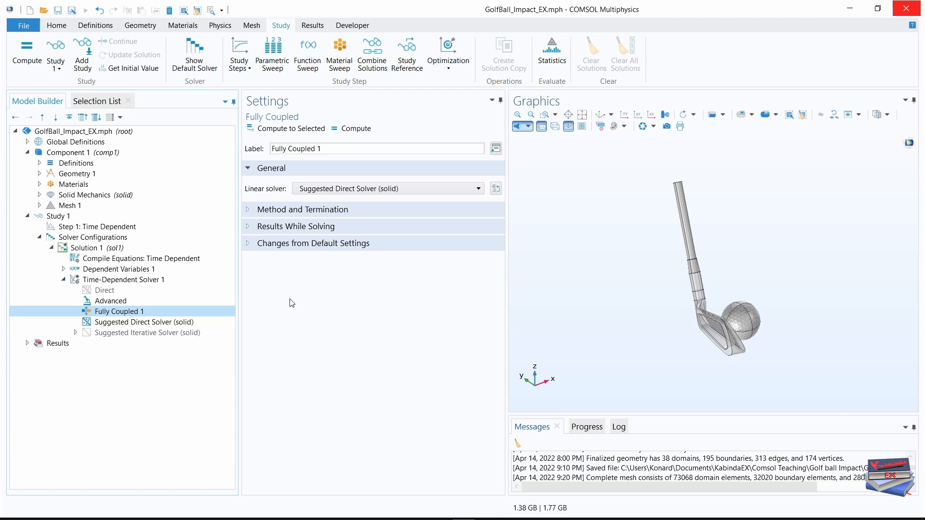
left_click(248, 209)
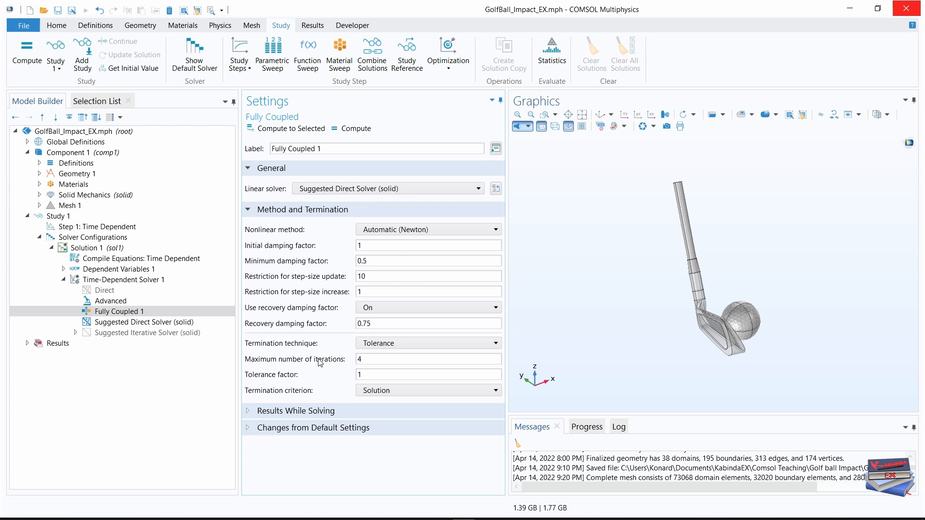
double_click(359, 359)
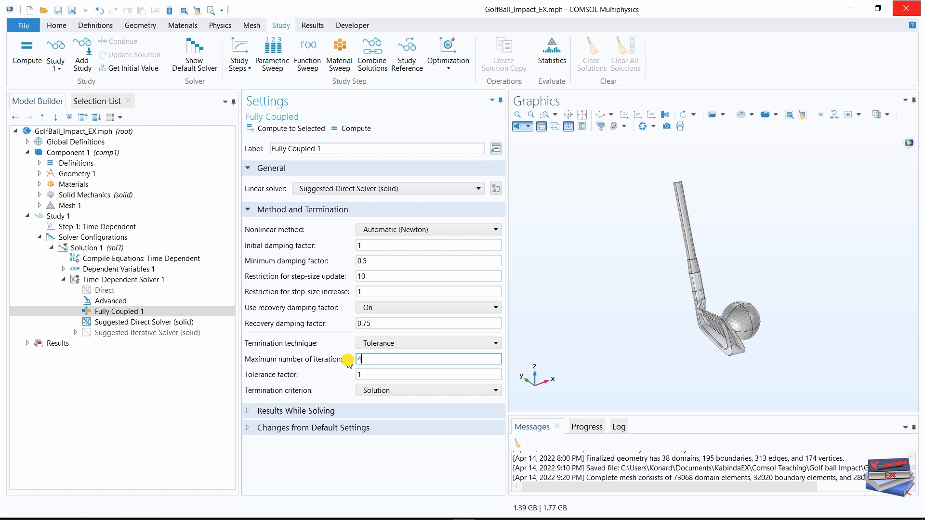
type("25")
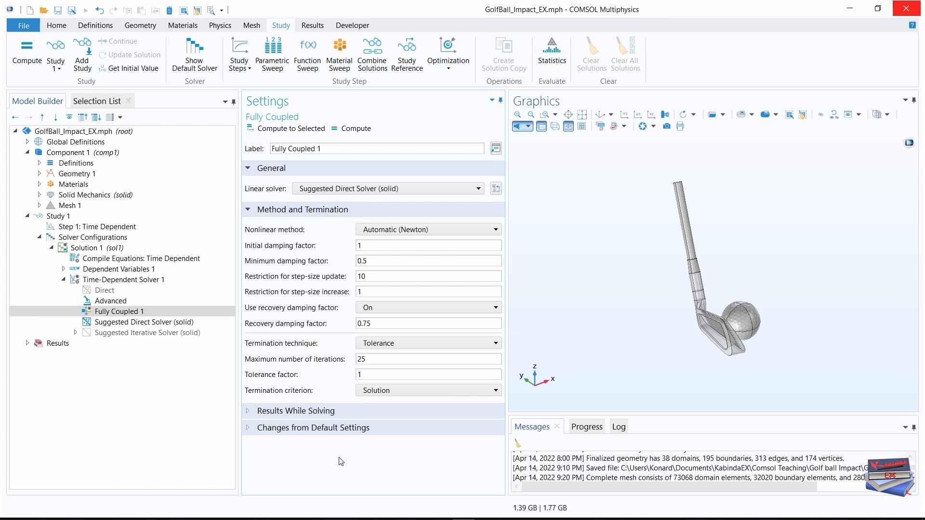
double_click(369, 377)
type("0.1")
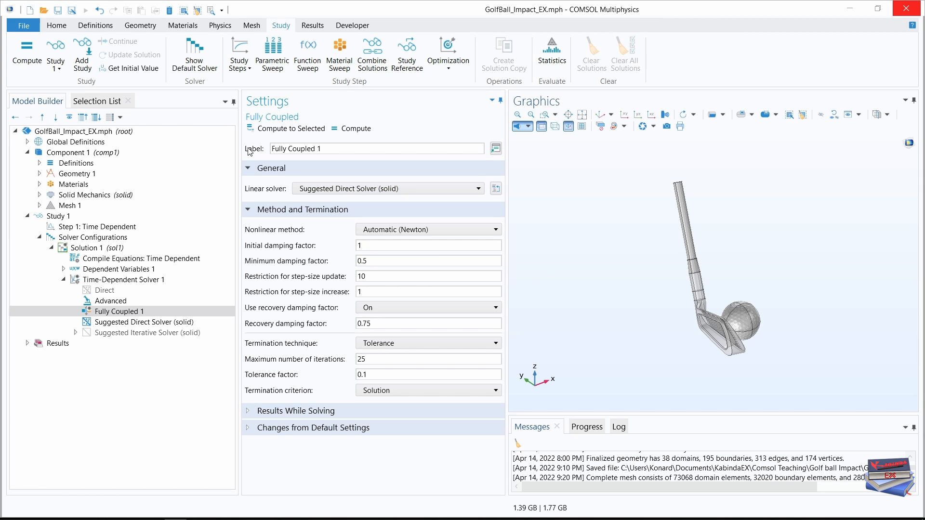
Generate the initial-value solution for Study 1 and rename the Stress (solid) plot group as Strain (solid).
left_click(131, 71)
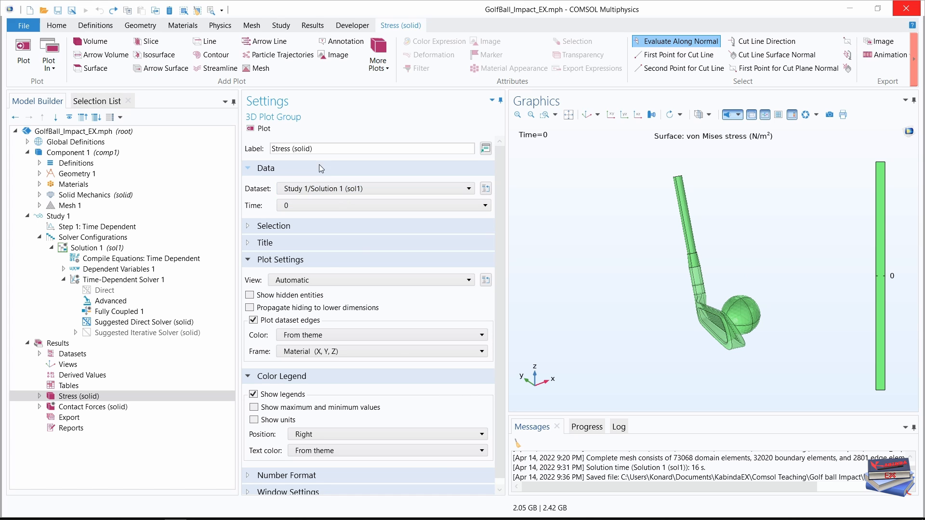
left_click(318, 149)
left_click_drag(318, 149, 244, 149)
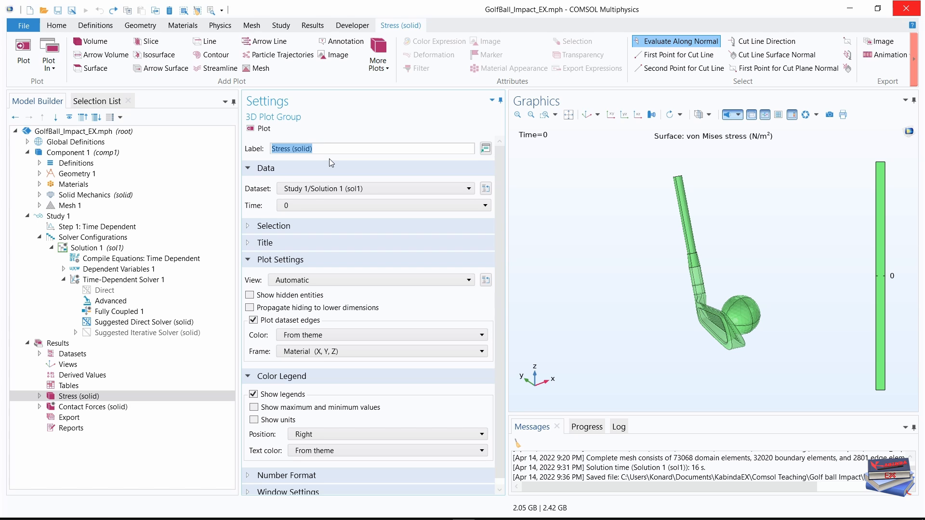
type("Strain (solid)")
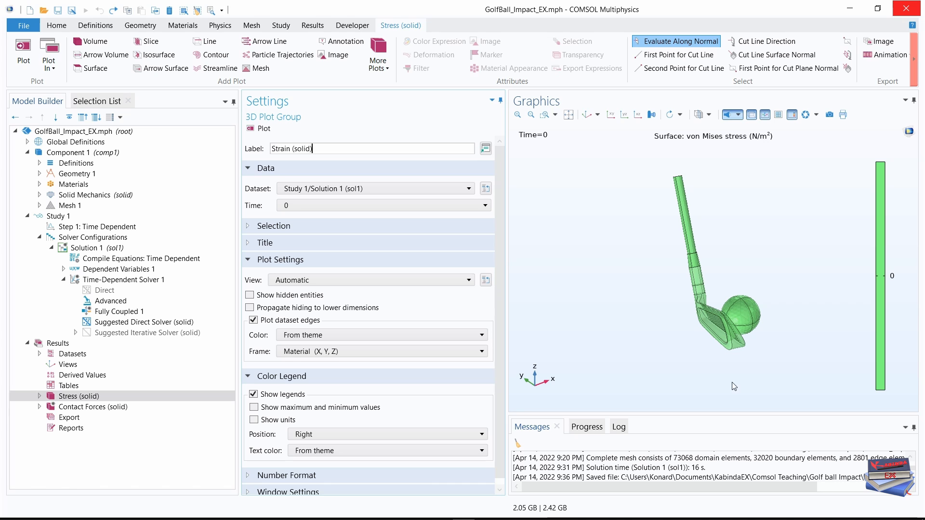
Set the frame for the dataset edges of the Strain (solid) plot group to Spatial (x, y, z).
scroll(500, 212, "down", 1)
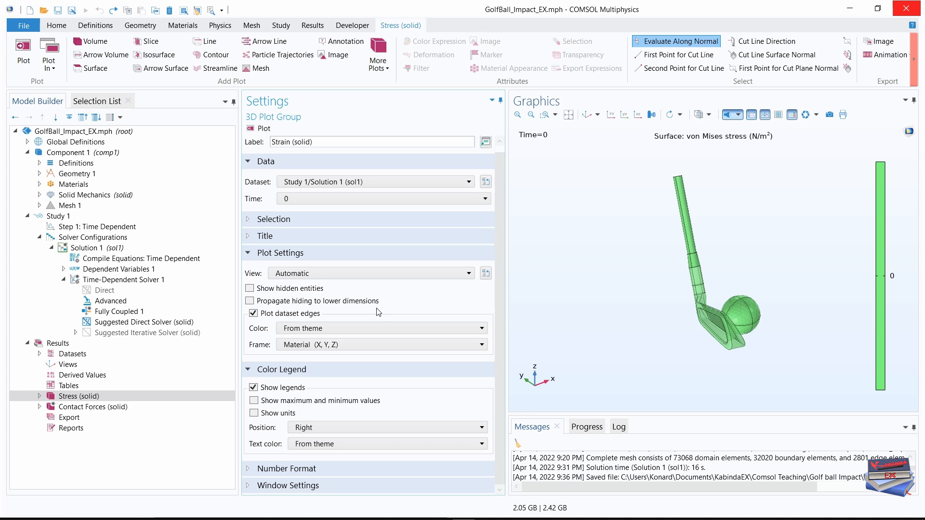
left_click(385, 344)
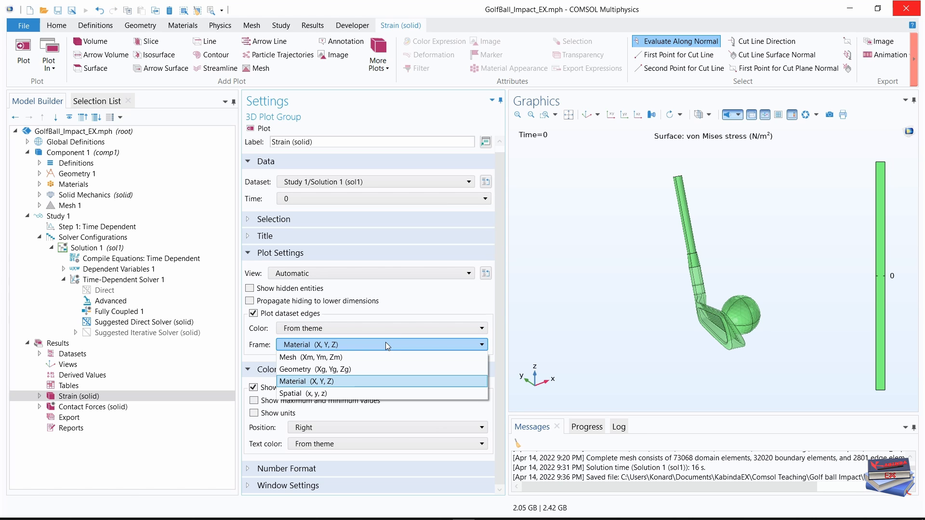
left_click(329, 394)
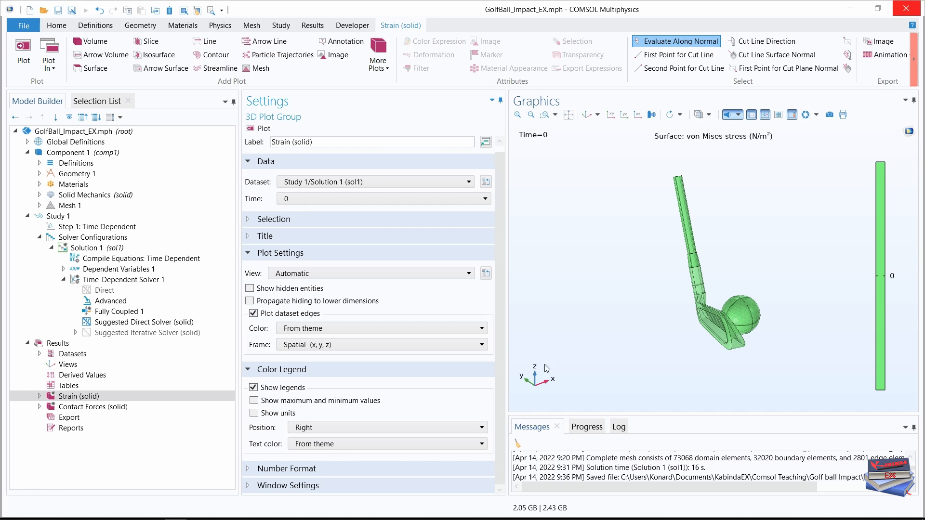
Set the Strain (solid) plot group's selection to Domain level and add domains 17, 18, 21, 22, 25, 26 and 33.
left_click(253, 225)
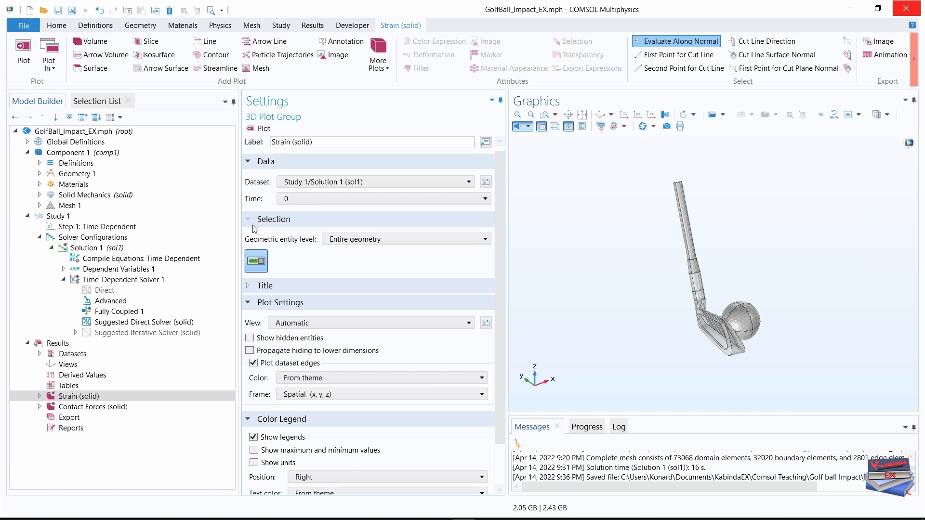
left_click(441, 239)
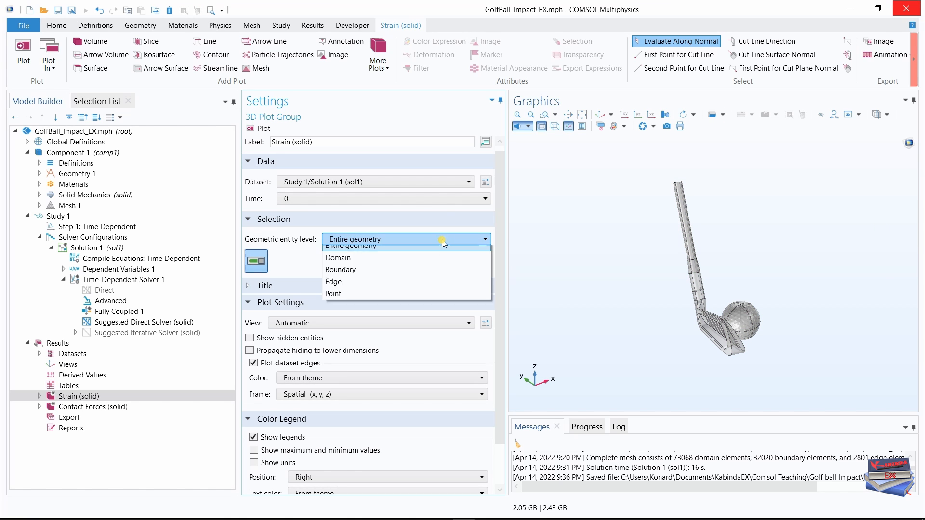
left_click(383, 260)
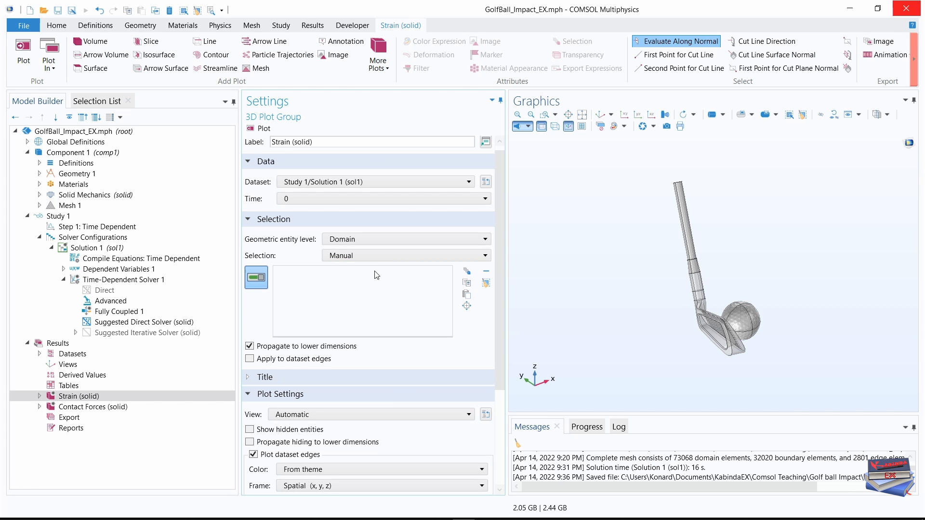
left_click(91, 101)
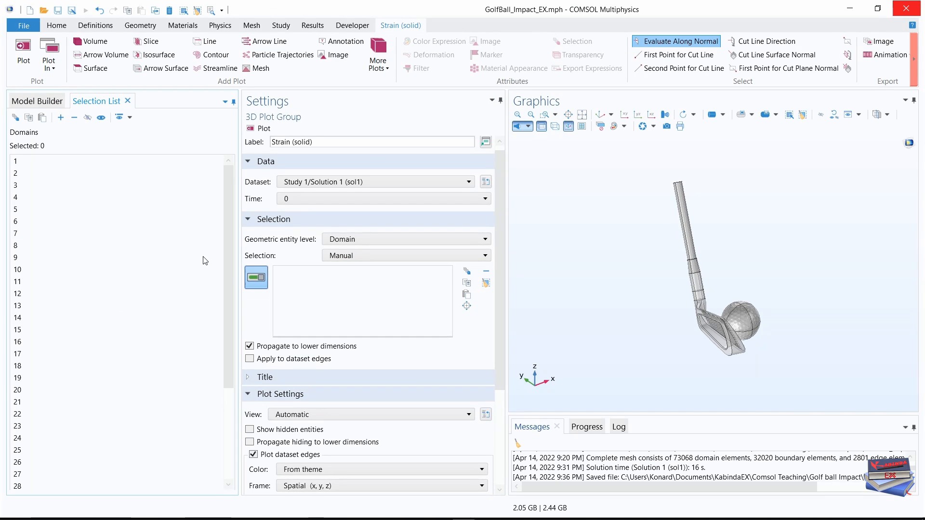
left_click(25, 354)
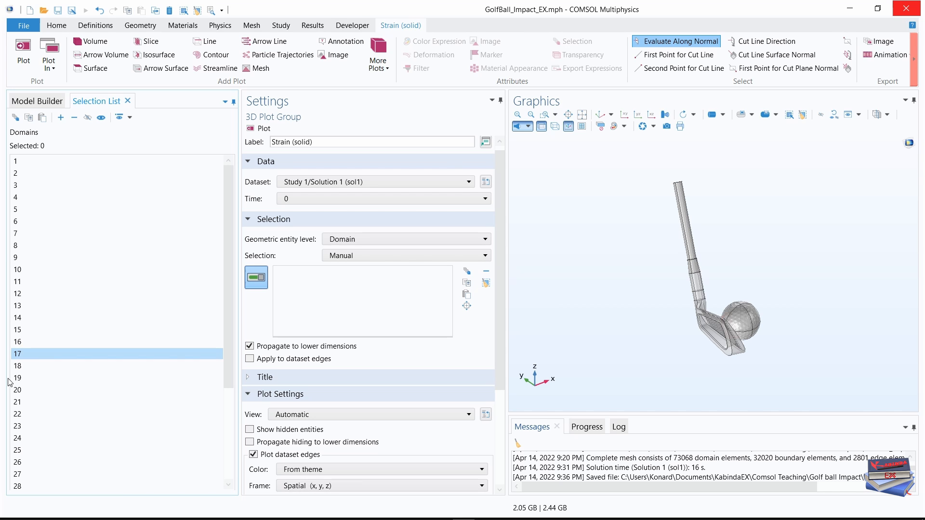
left_click(18, 367, "ctrl")
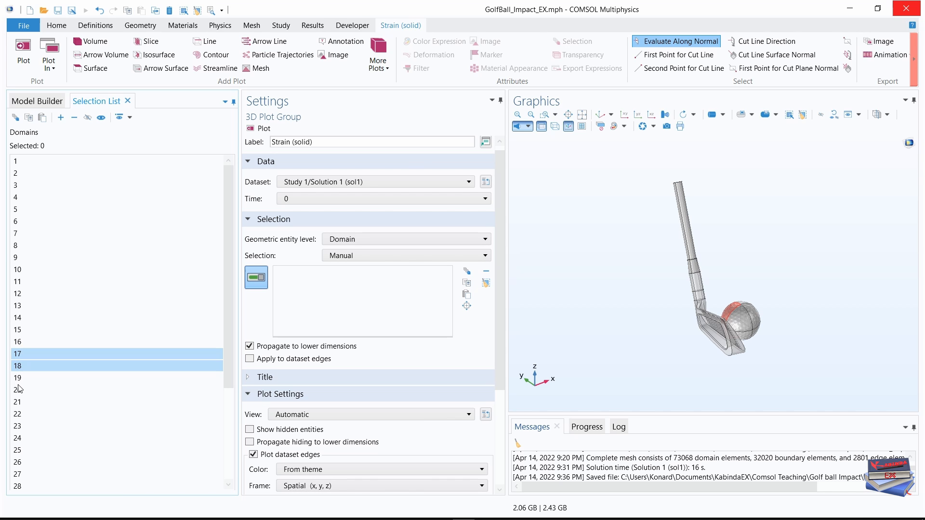
left_click(17, 403, "ctrl")
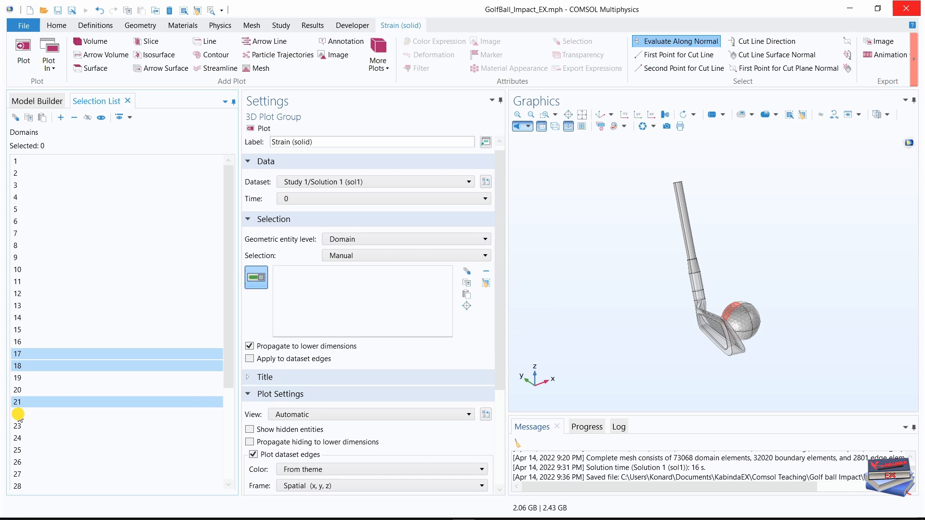
left_click(18, 414, "ctrl")
scroll(19, 417, "down", 3)
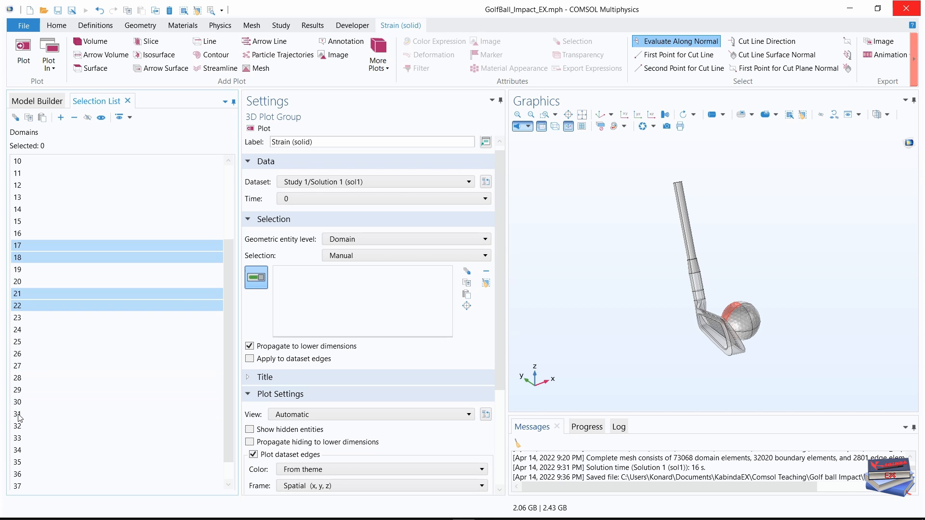
left_click(17, 342, "ctrl")
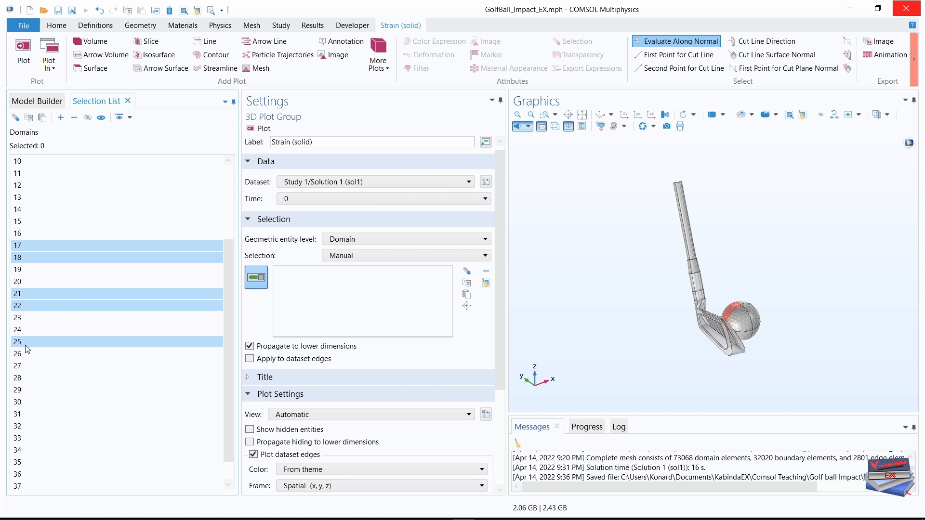
left_click(20, 355, "ctrl")
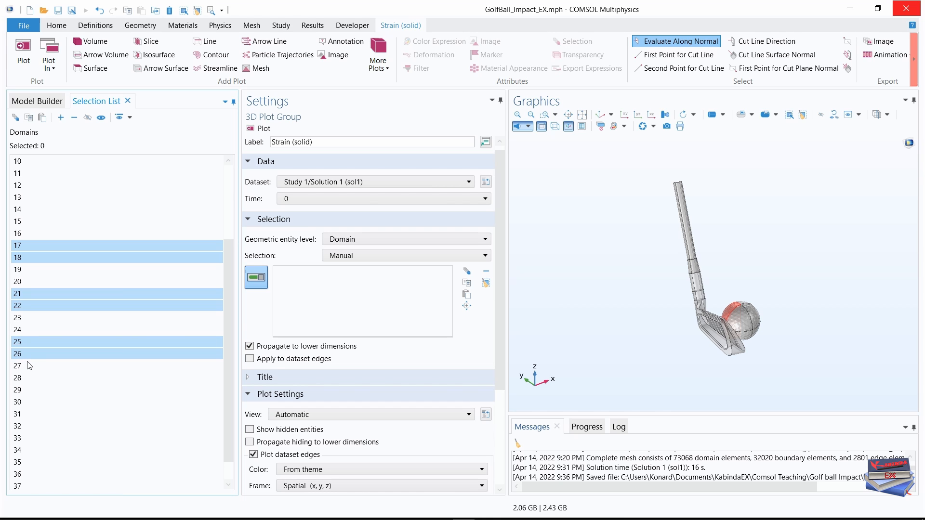
left_click(20, 439, "ctrl")
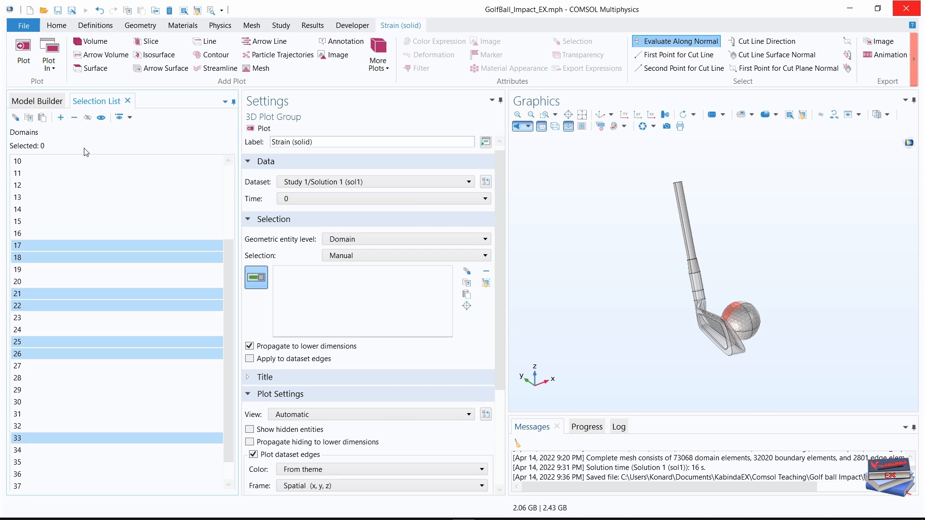
left_click(60, 119)
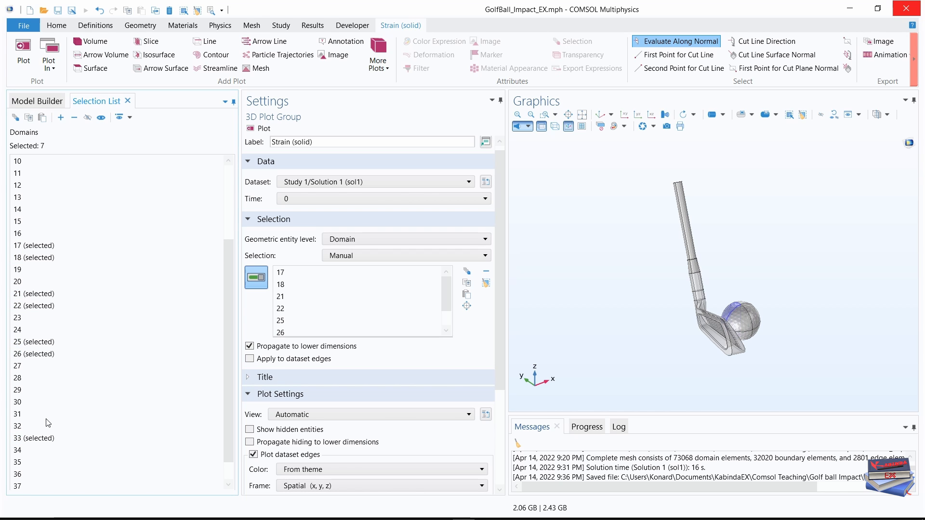
Add domains 34 through 38 to the Strain (solid) plot group's domain selection.
scroll(48, 423, "down", 1)
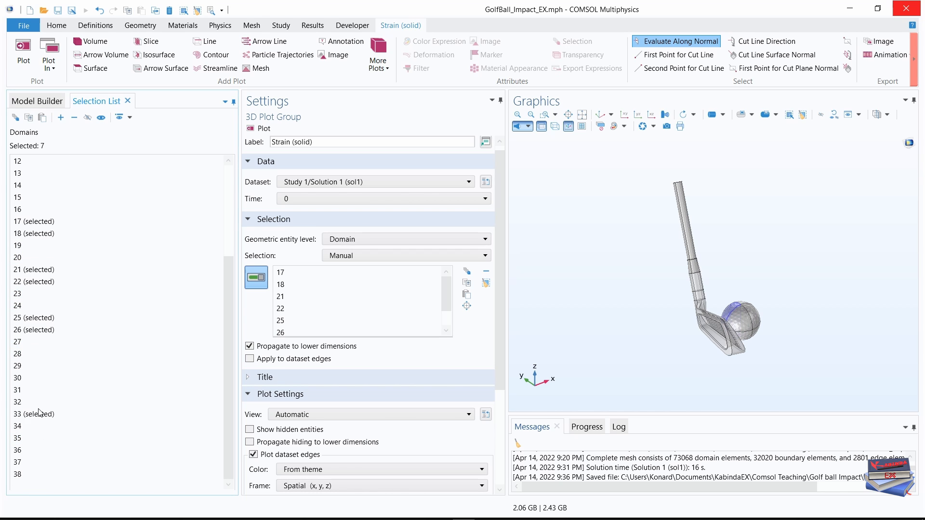
left_click(21, 427)
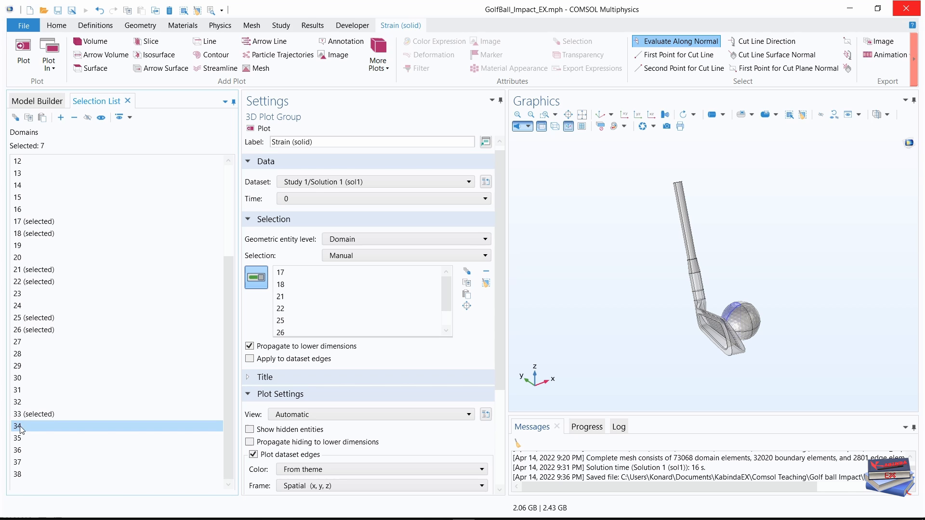
left_click(21, 476, "shift")
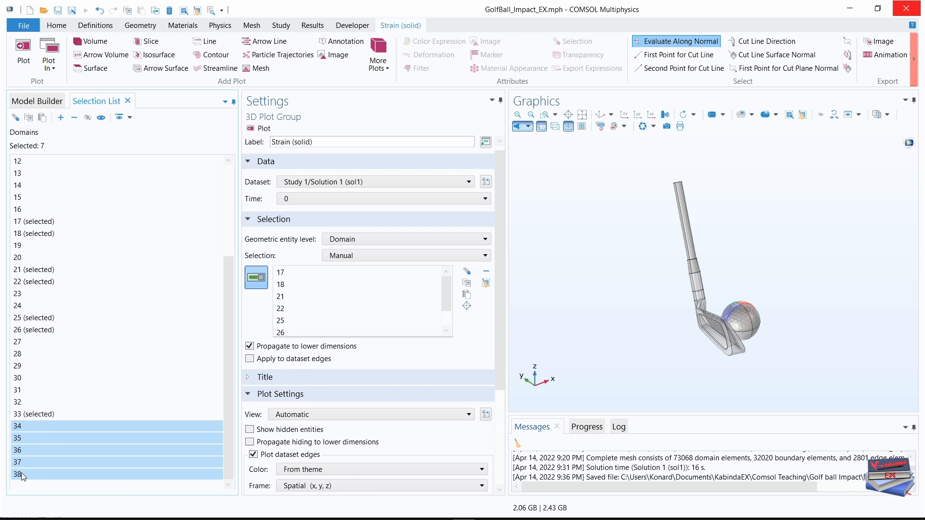
left_click(60, 117)
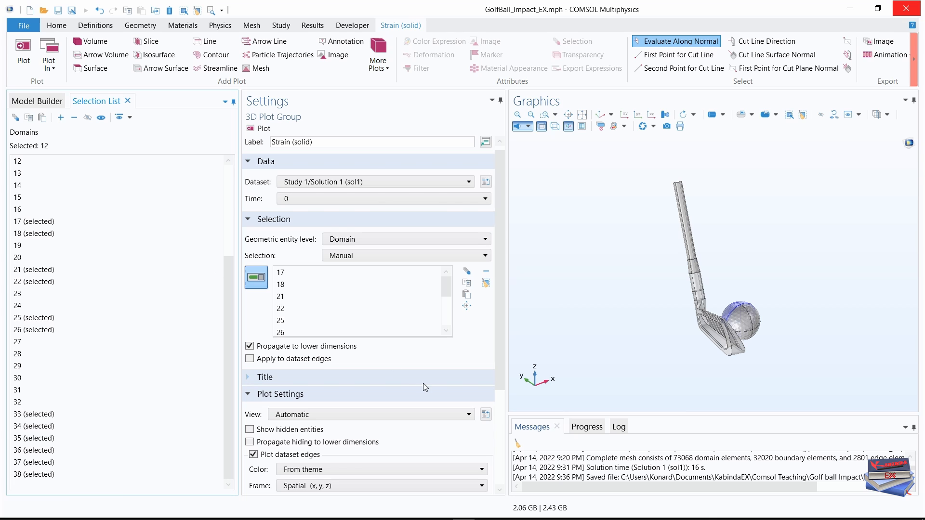
Set the expression of Surface 1 in the Strain (solid) plot group to solid.ep3.
left_click(42, 101)
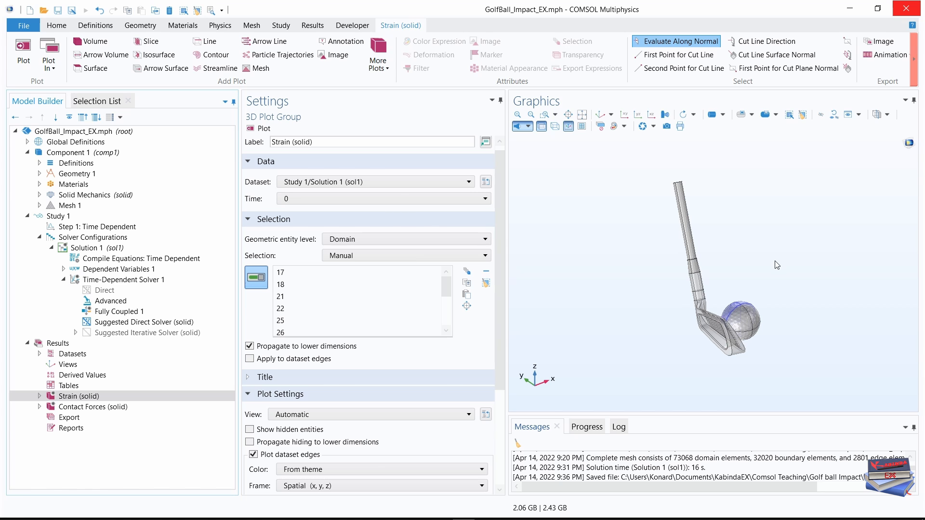
right_click_drag(756, 266, 738, 266)
left_click_drag(710, 275, 716, 384)
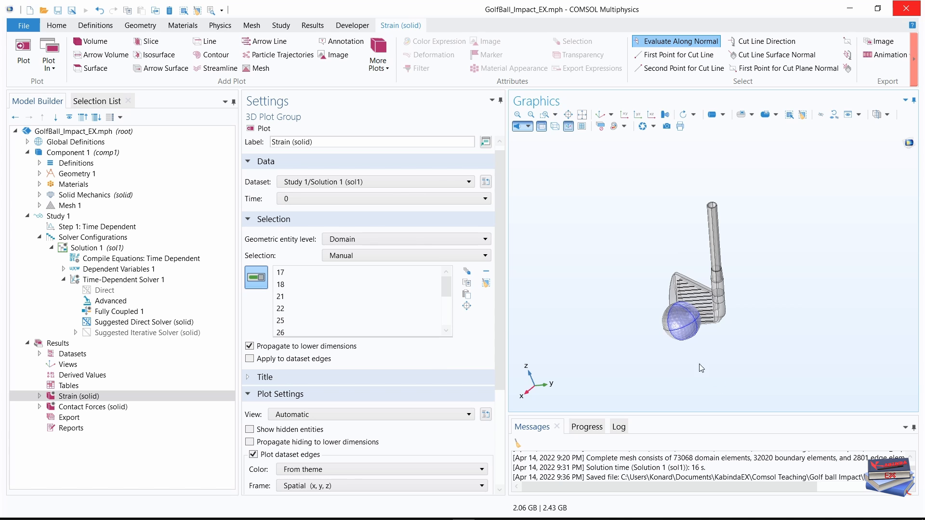
middle_click_drag(691, 319, 681, 190)
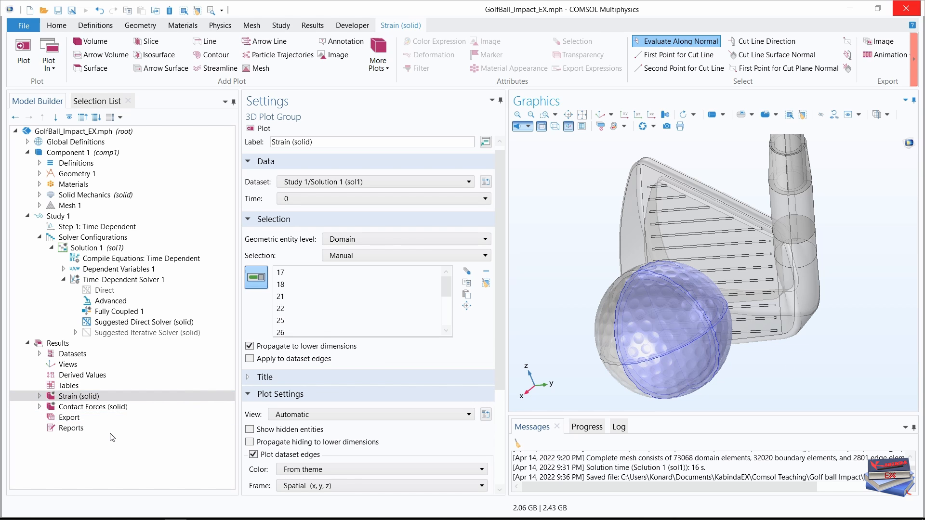
left_click(40, 397)
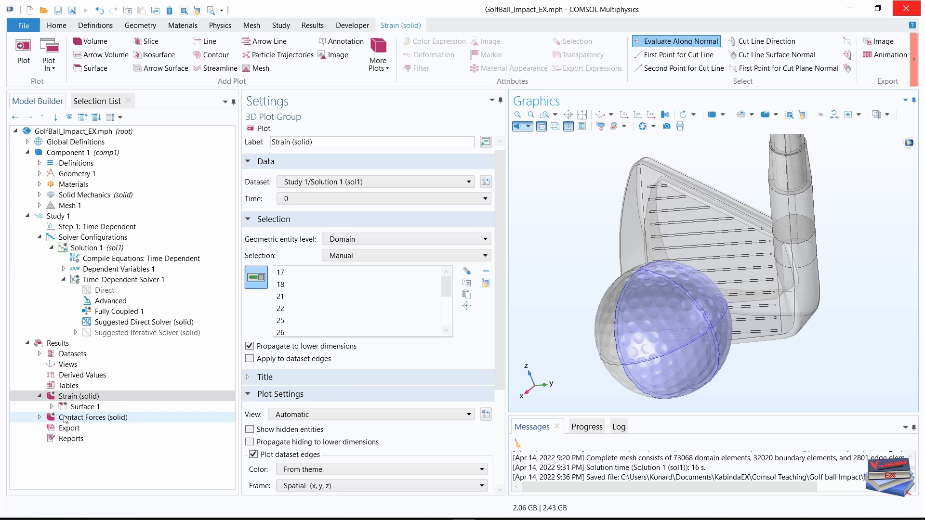
left_click(83, 409)
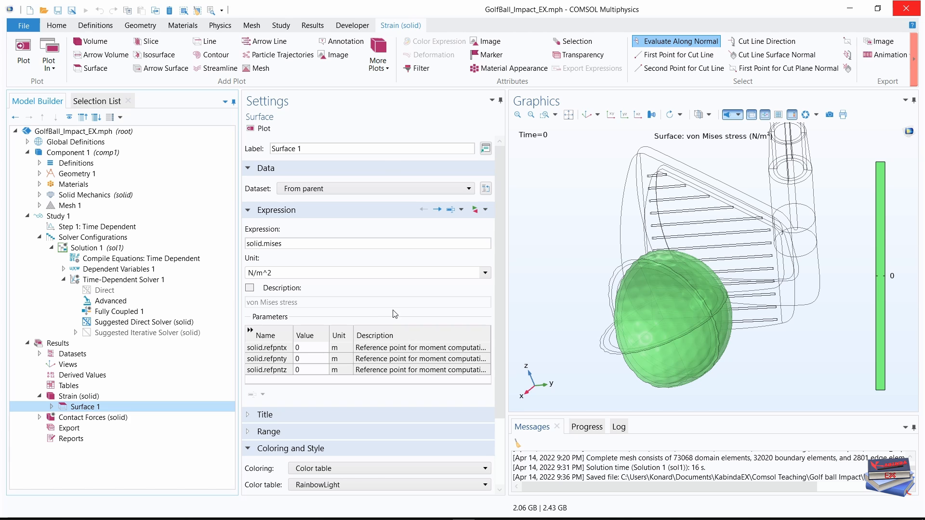
double_click(282, 244)
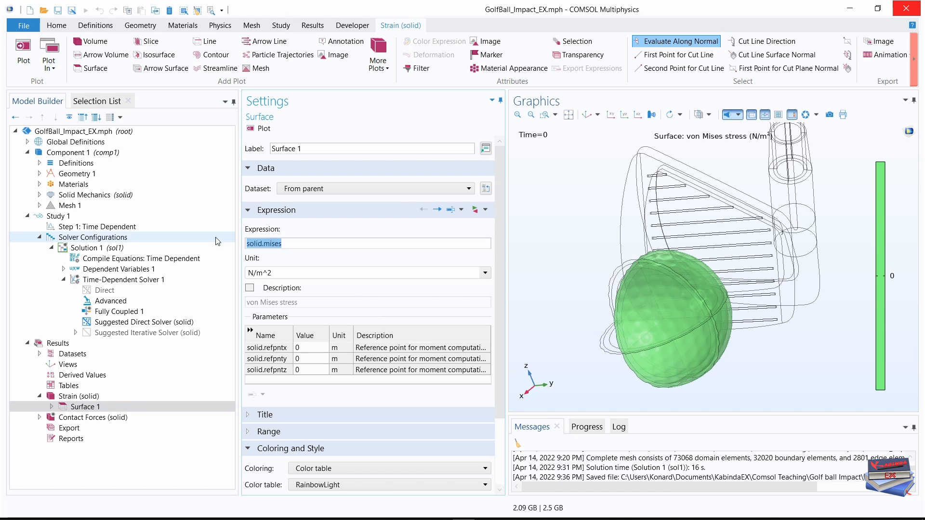
type("solid.ep3")
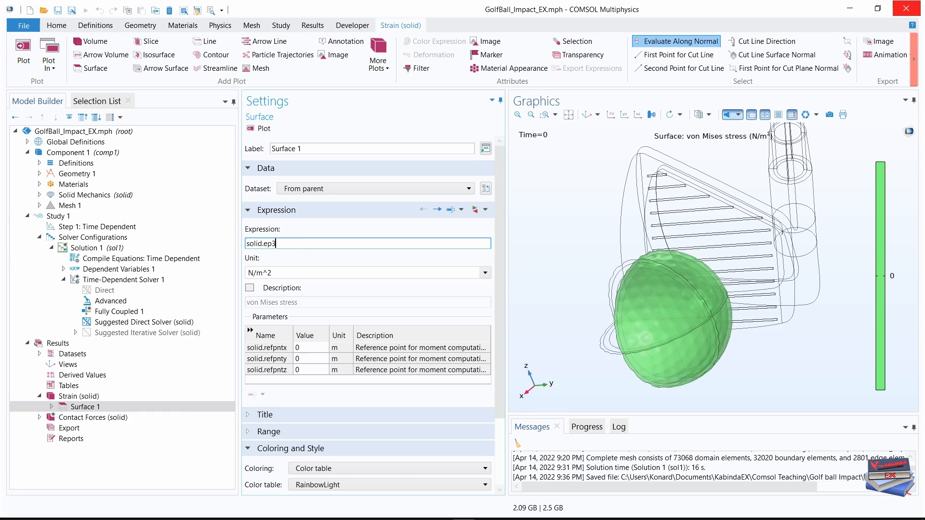
left_click(322, 249)
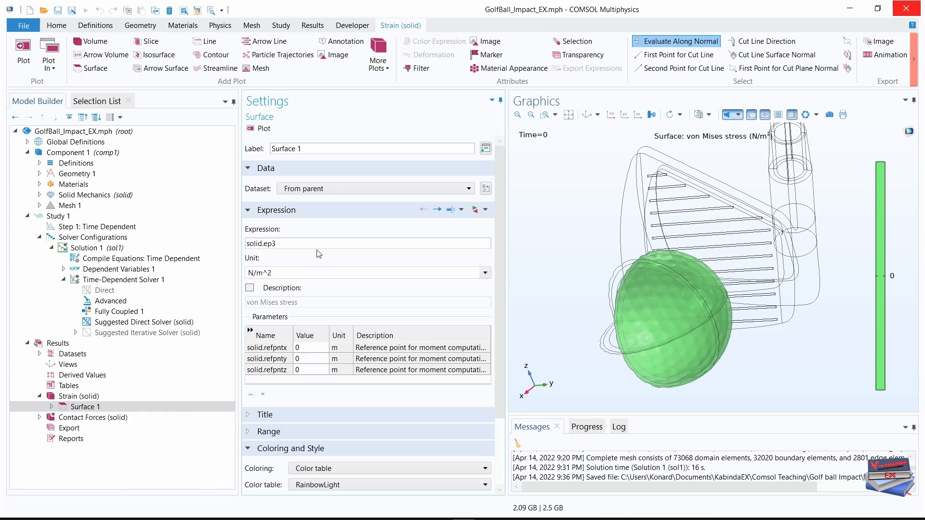
Reverse the color table of Surface 1 and set its quality smoothing to Everywhere.
left_click_drag(499, 245, 506, 328)
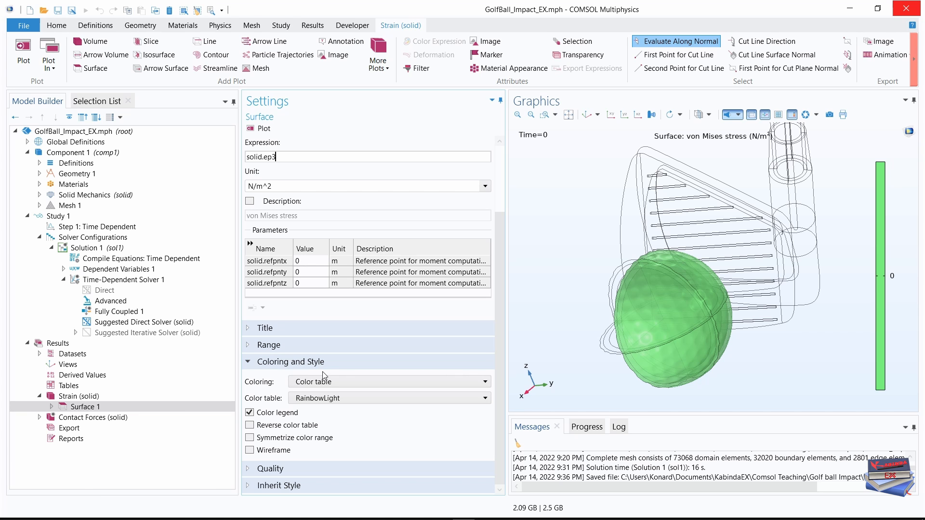
left_click(252, 426)
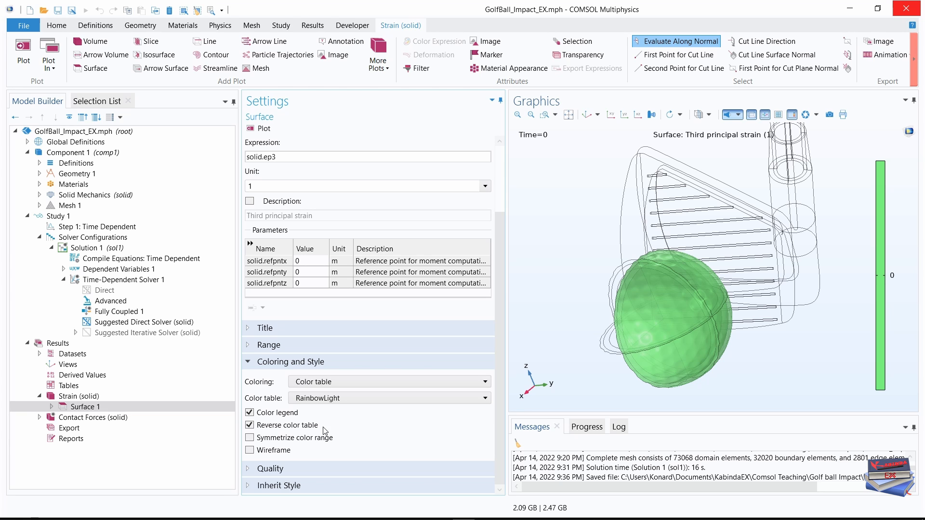
left_click(251, 470)
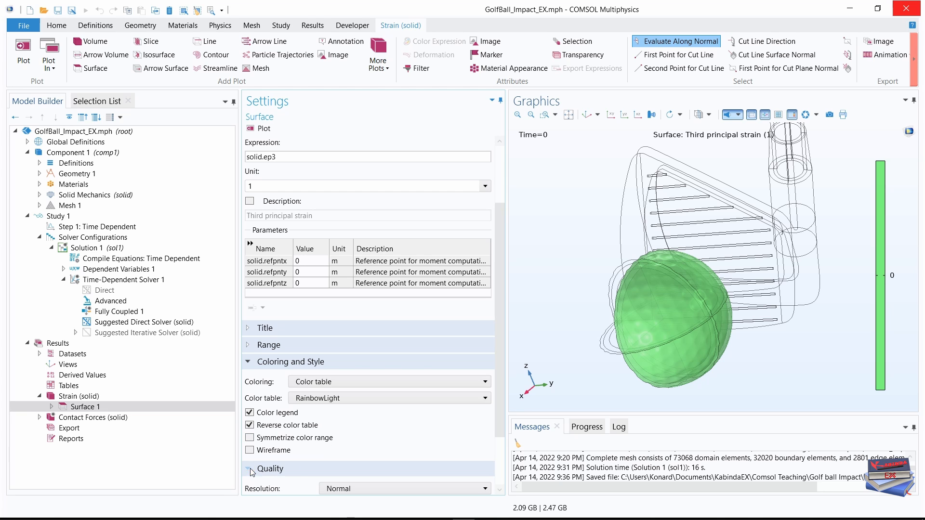
left_click_drag(500, 315, 500, 412)
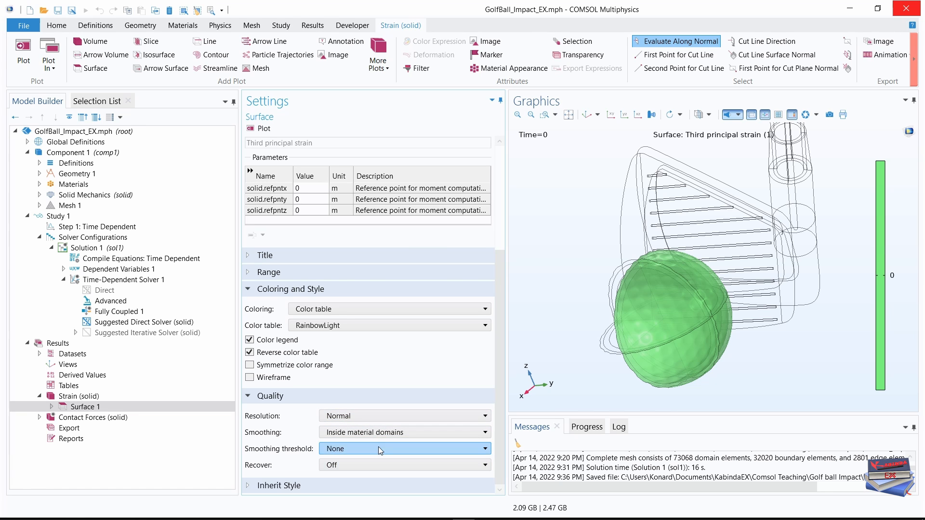
left_click(430, 432)
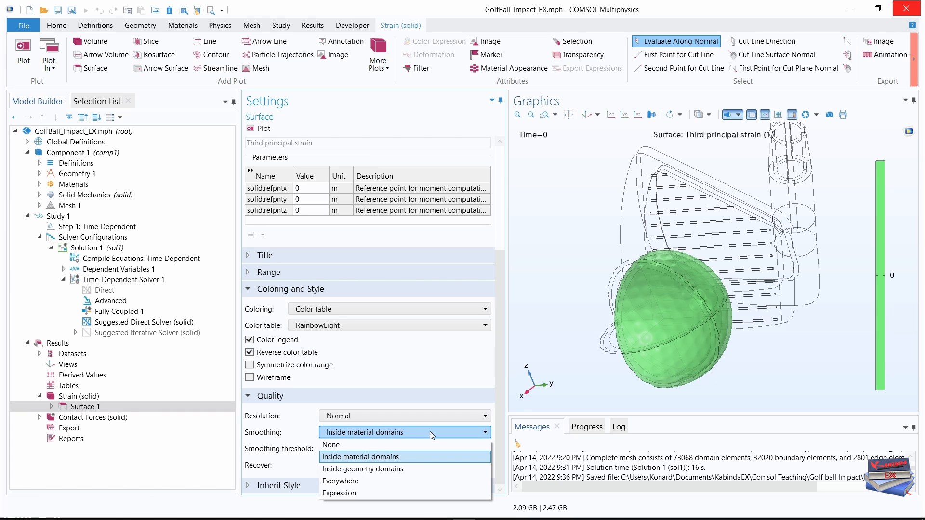
left_click(363, 480)
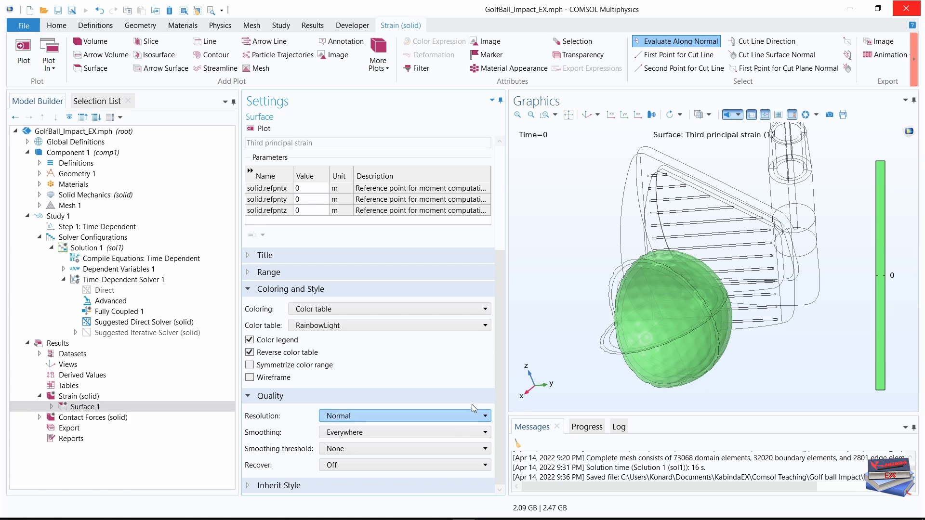
left_click_drag(499, 352, 505, 246)
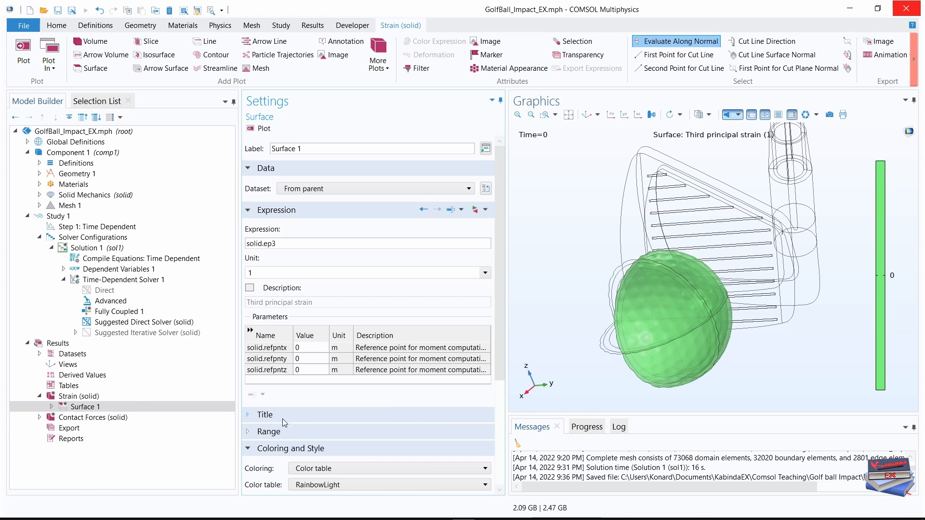
Duplicate Surface 1 within the Strain (solid) plot group.
left_click(77, 407)
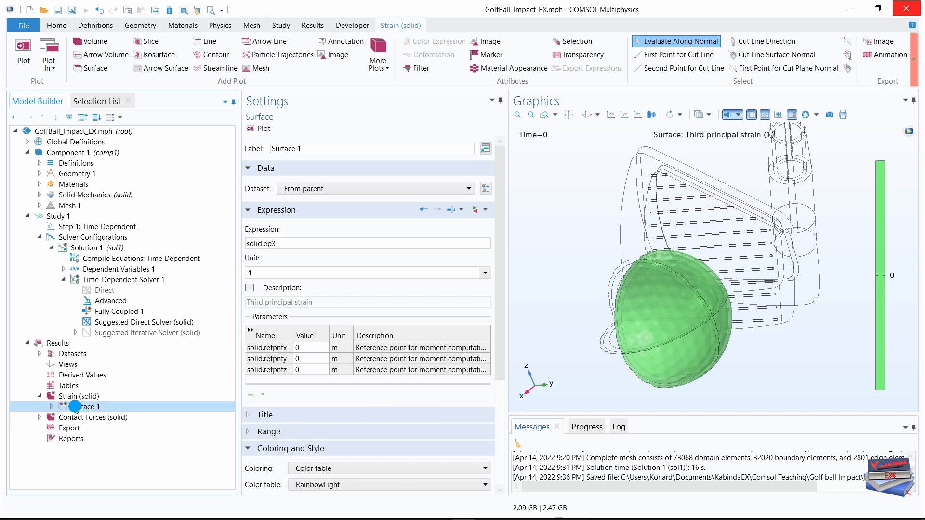
right_click(75, 408)
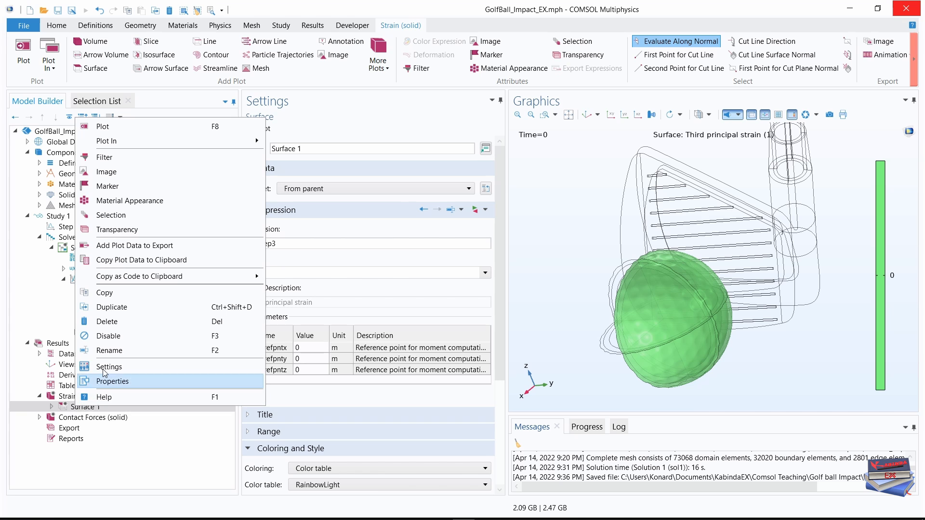
left_click(123, 308)
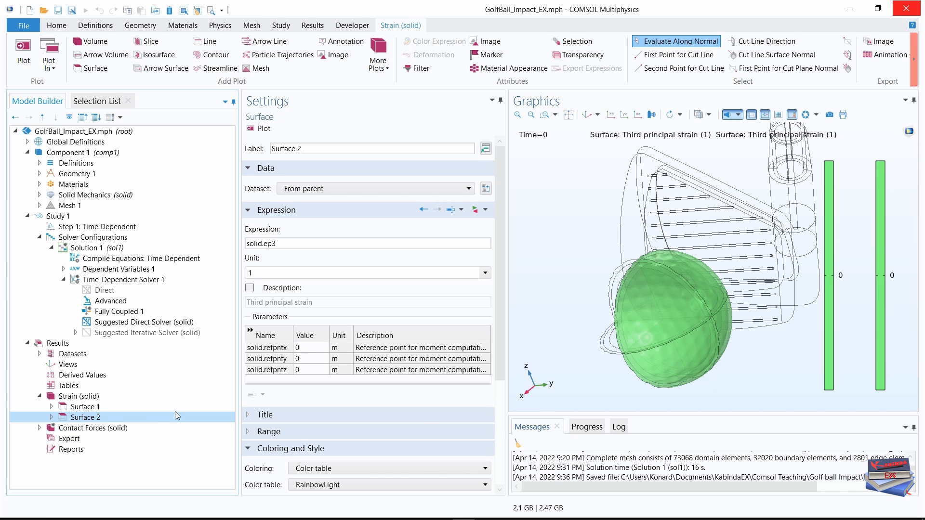
left_click_drag(502, 257, 503, 348)
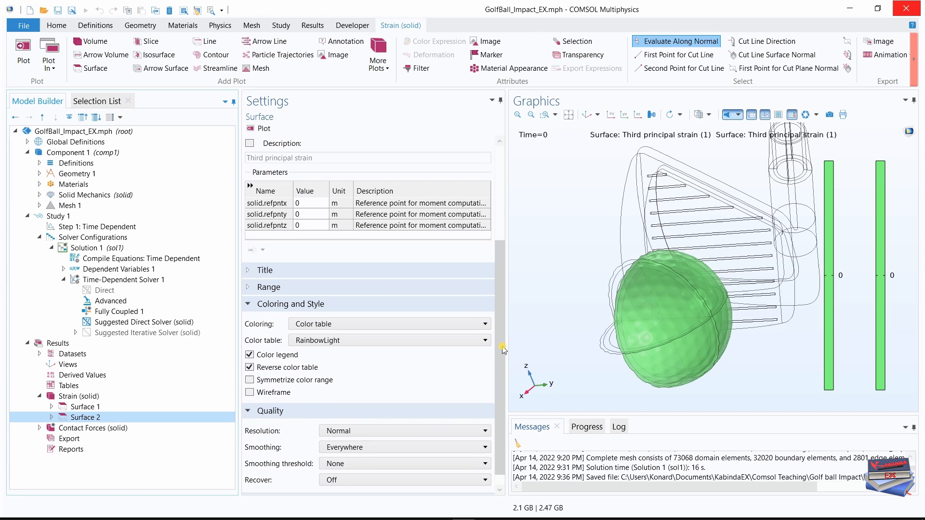
Set the title type of Surface 2 in the Strain (solid) plot group to None.
left_click(255, 270)
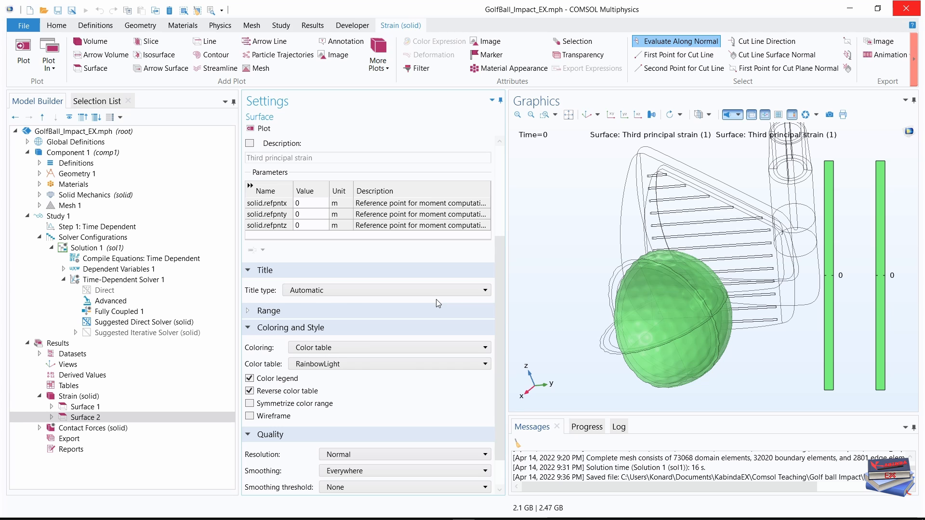
left_click(462, 290)
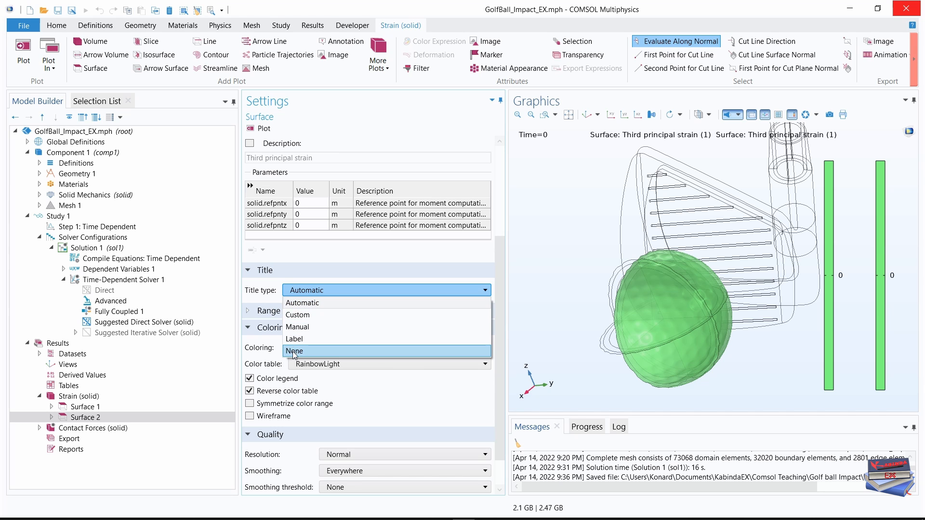
left_click(294, 351)
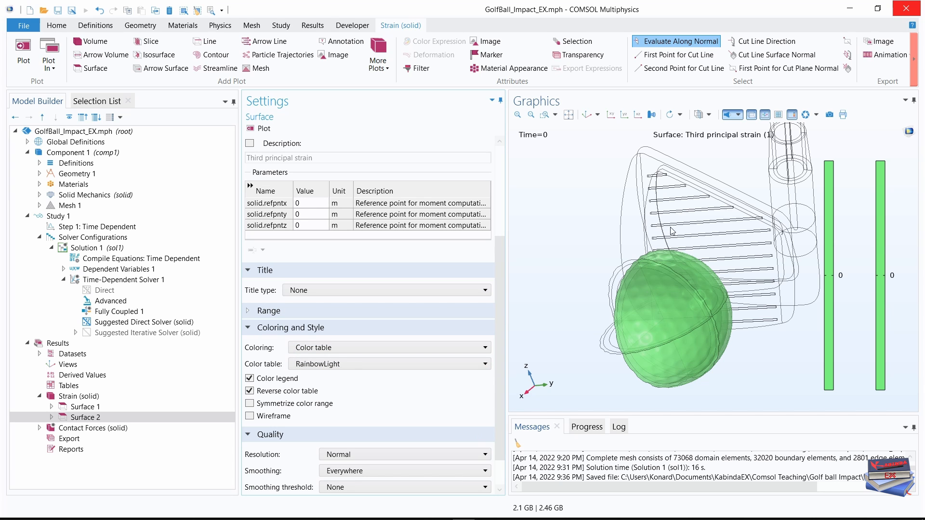
left_click(589, 116)
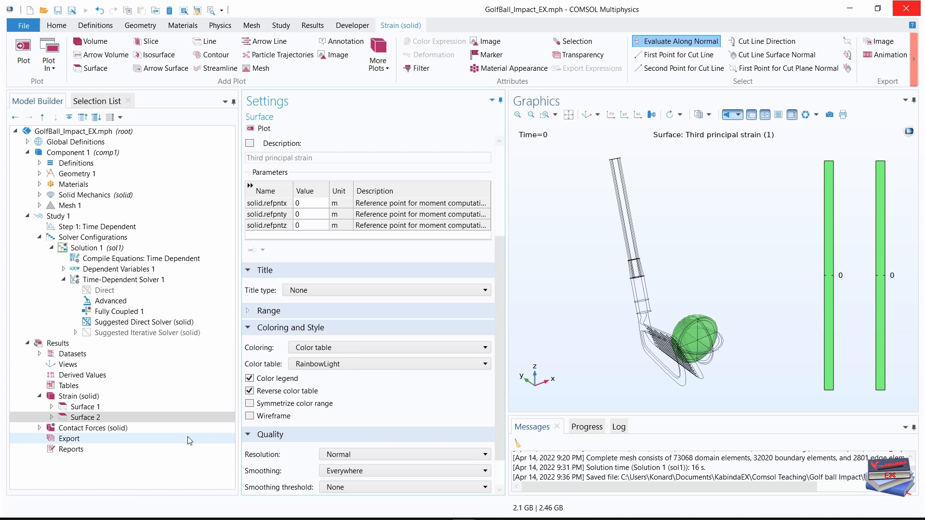
Add a Material Appearance attribute to Surface 2 and collapse the Results branch of the model tree.
left_click(98, 419)
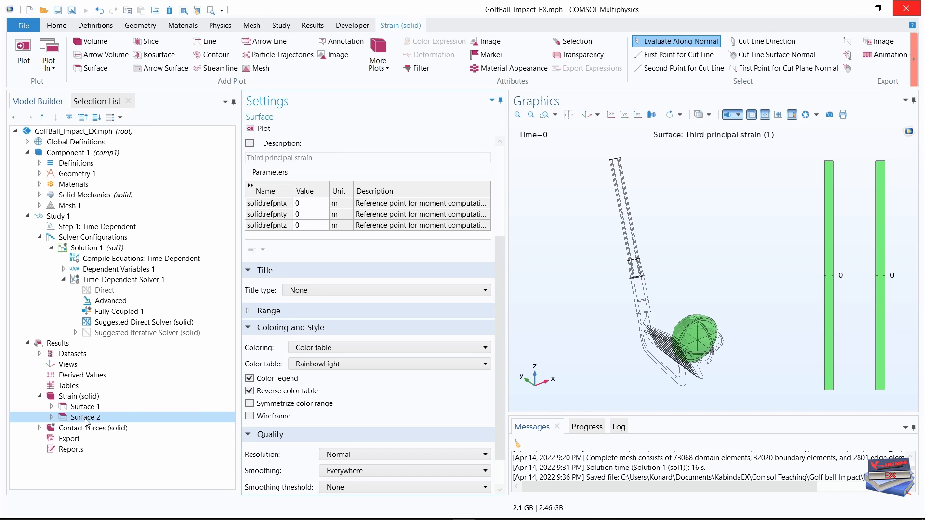
right_click(86, 422)
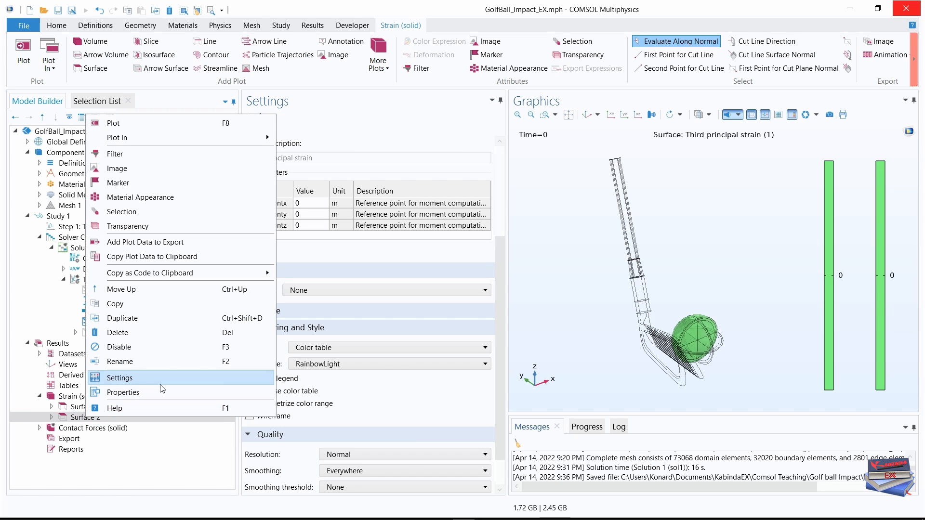
left_click(145, 198)
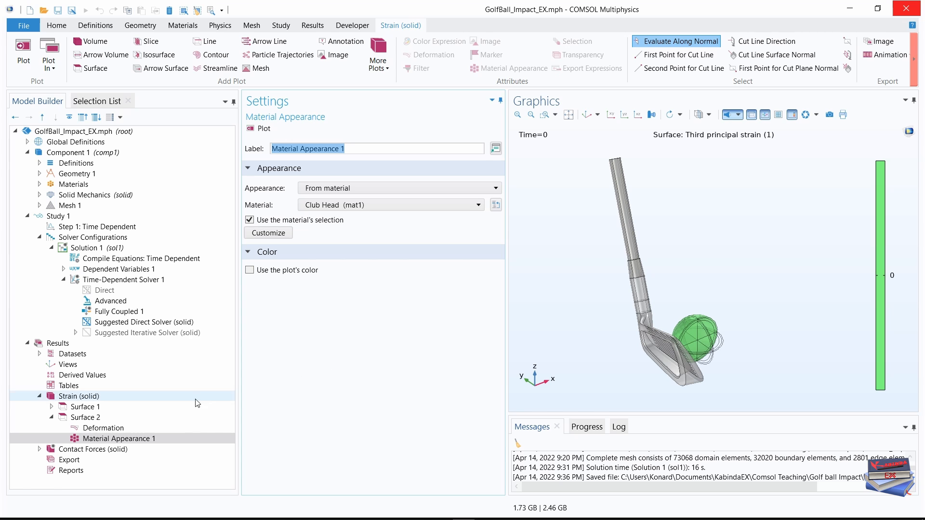
left_click(51, 417)
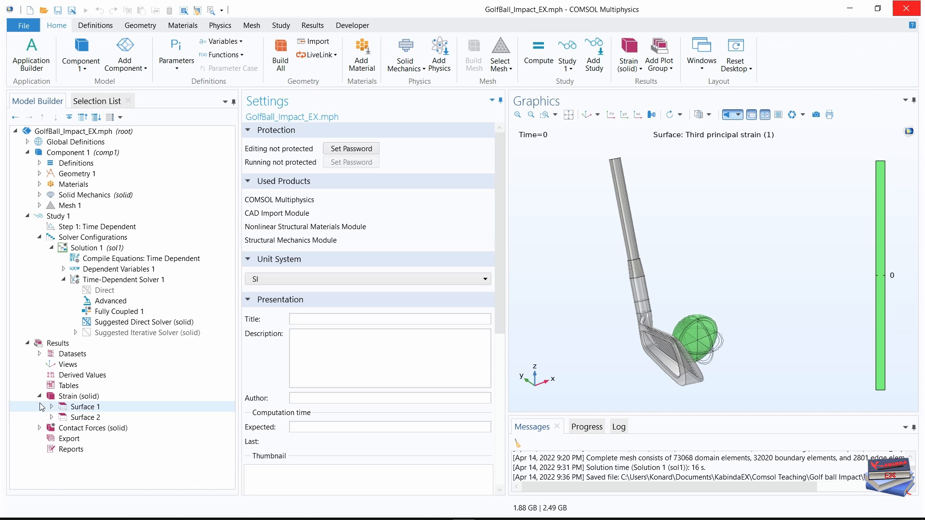
left_click(45, 396)
left_click(40, 396)
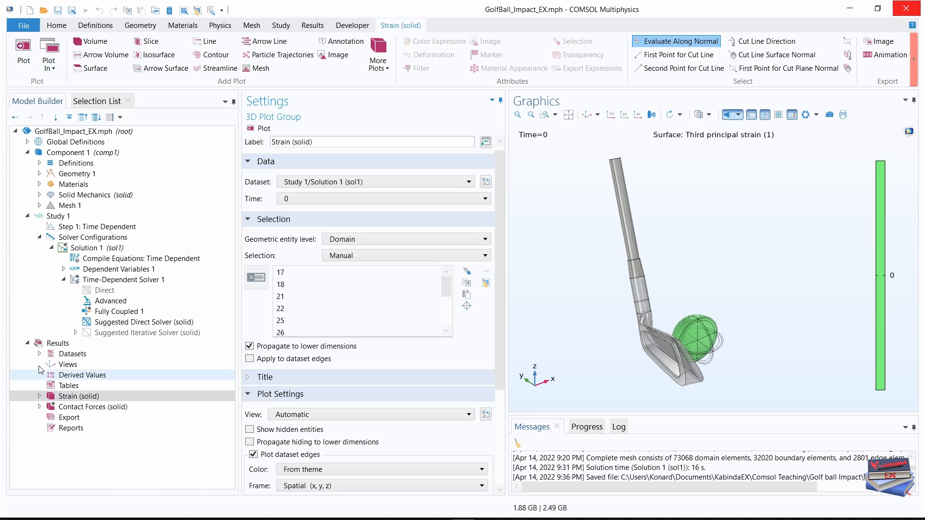
left_click(27, 343)
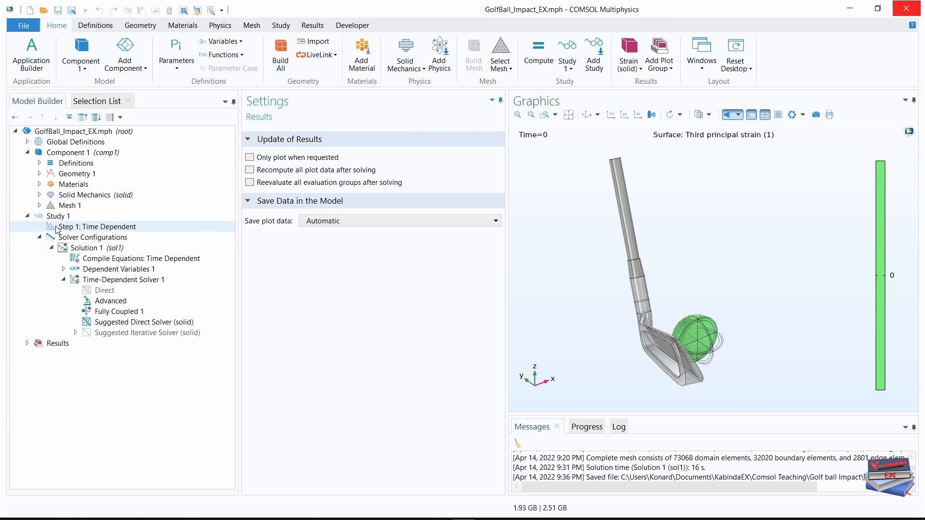
Enable plotting of Strain (solid) while solving in the Time Dependent study step, updated at time steps taken by solver.
left_click(102, 231)
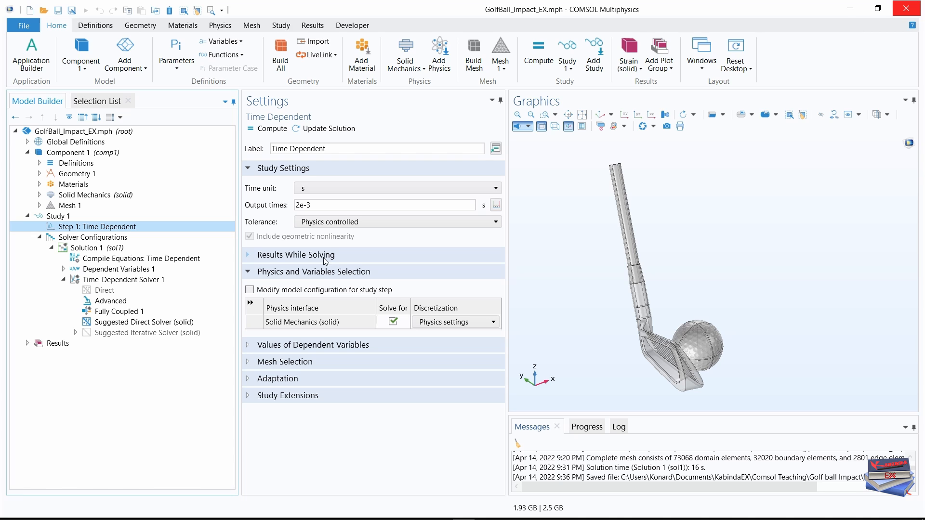
left_click(246, 258)
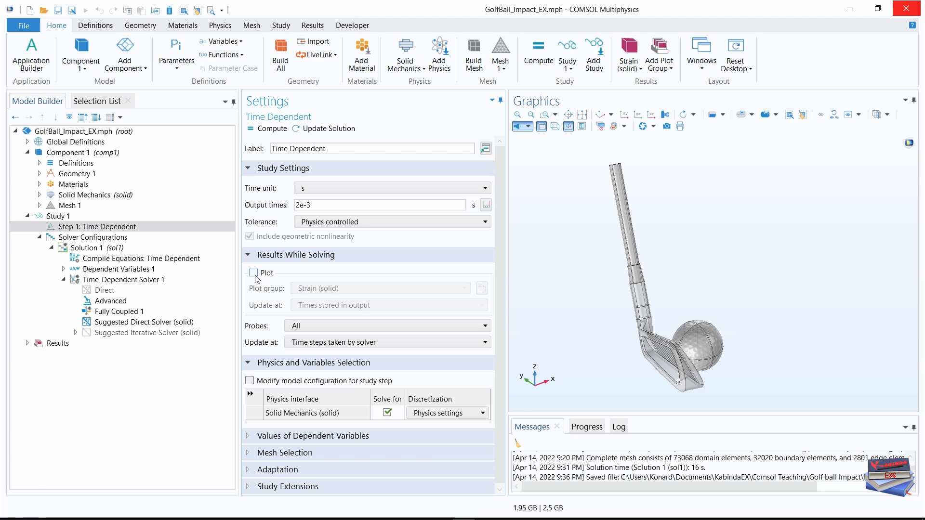
left_click(253, 273)
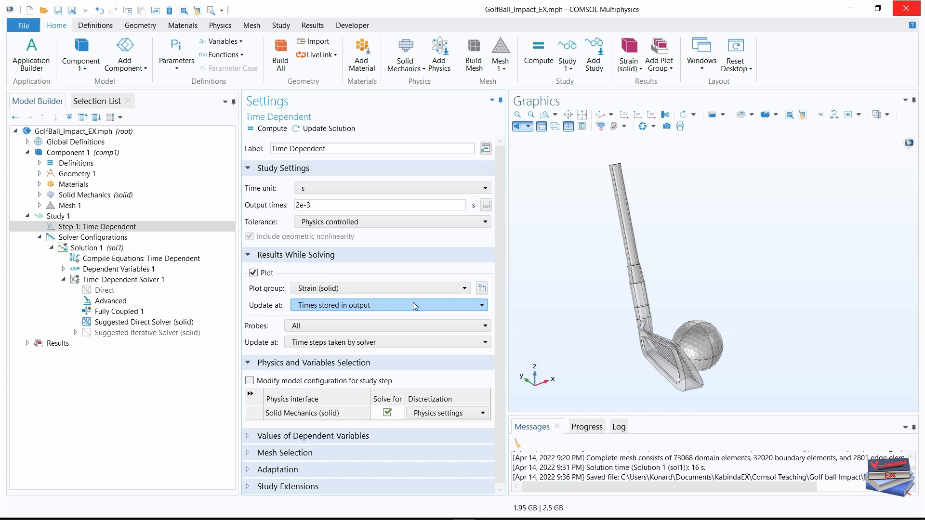
left_click(461, 309)
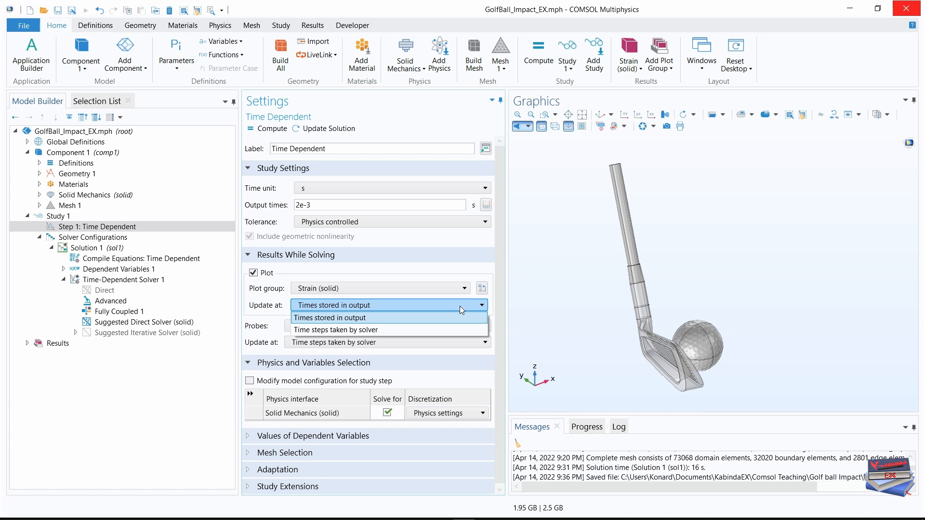
left_click(357, 331)
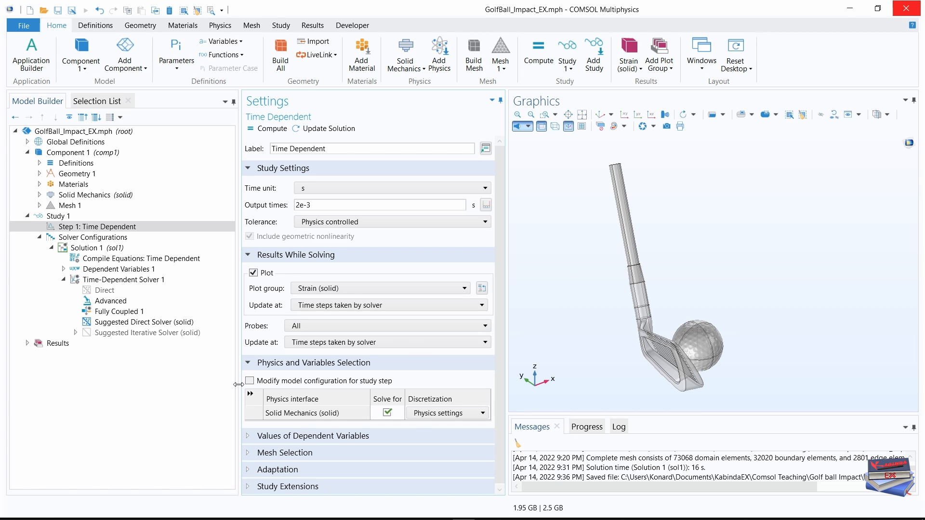
Widen the graphics area by narrowing the model tree and settings areas, and compute Study 1.
left_click_drag(238, 384, 215, 384)
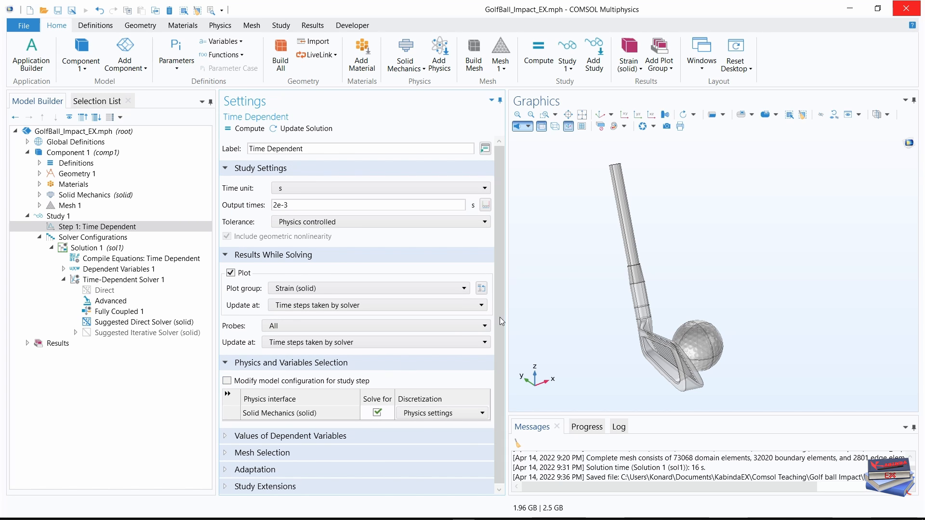
left_click_drag(501, 310, 472, 312)
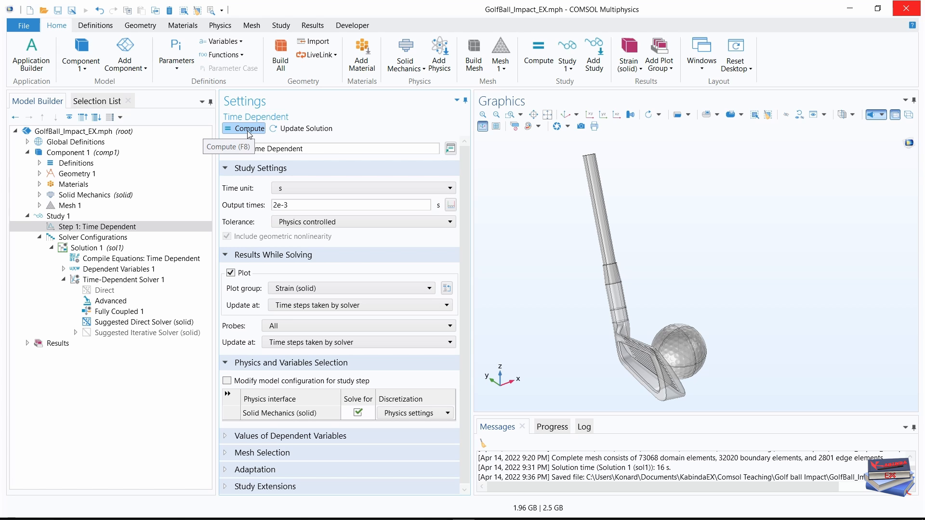
left_click(281, 26)
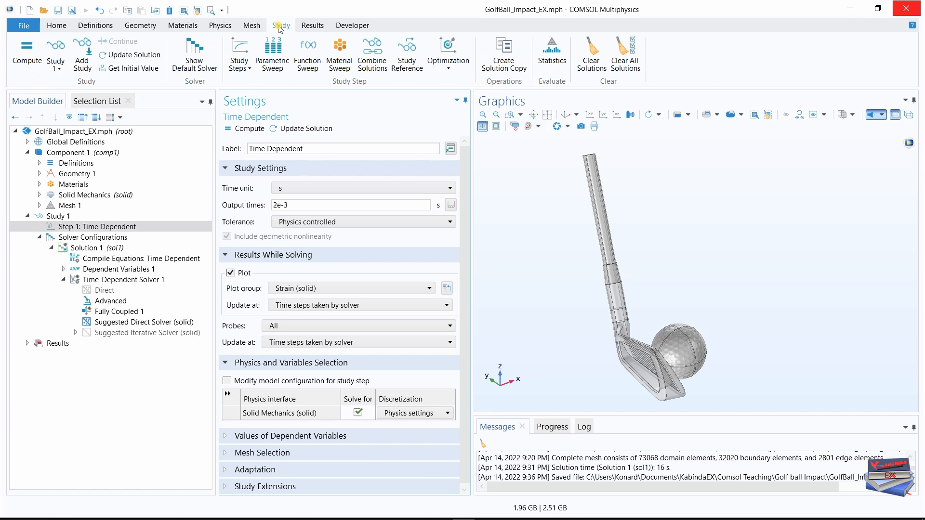
left_click(22, 62)
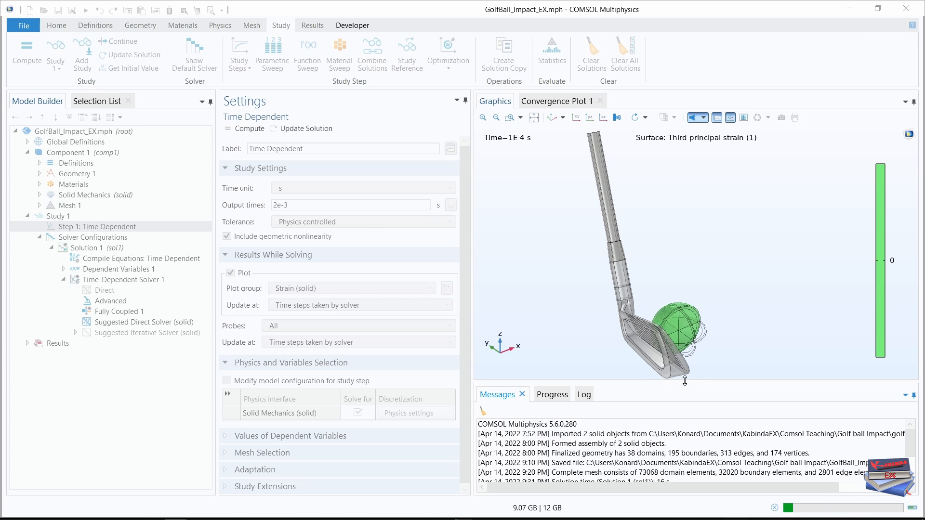
Enlarge the message area and examine the solver's progress table, log and messages during the computation.
left_click_drag(685, 381, 681, 251)
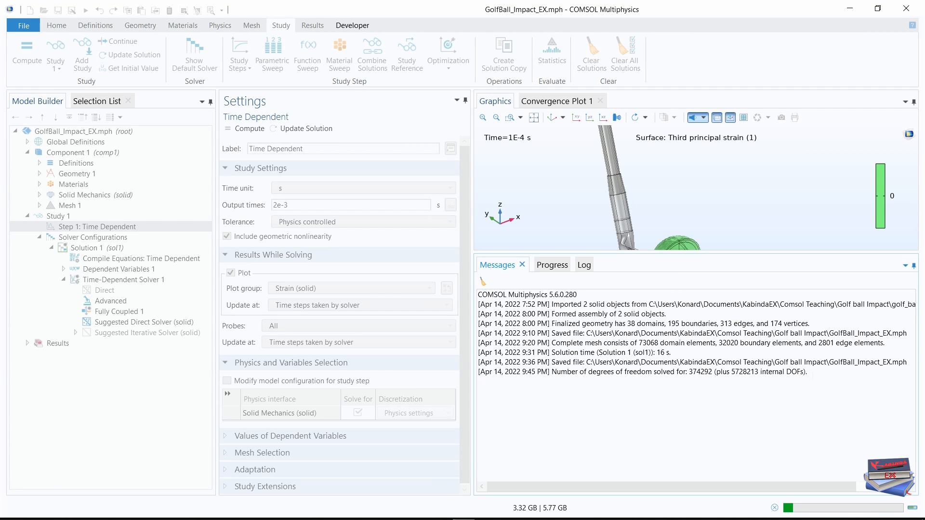
left_click(556, 265)
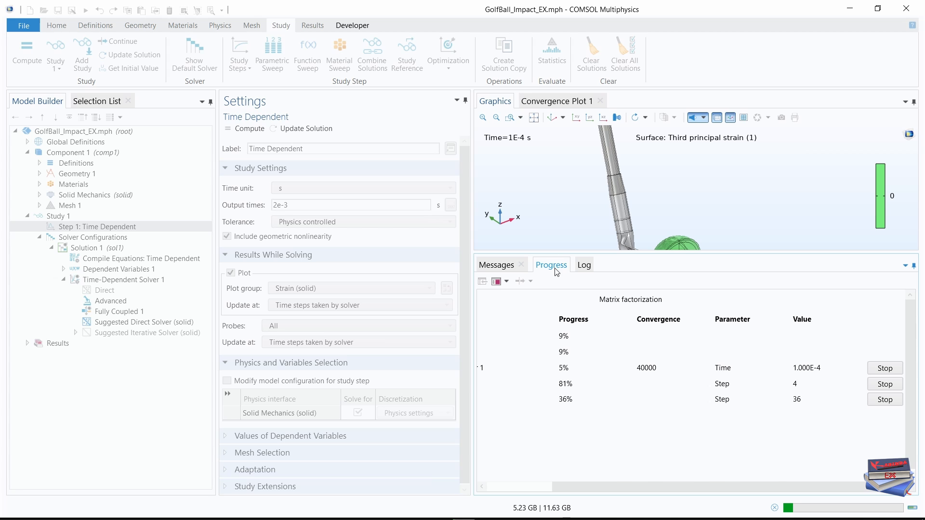
left_click_drag(610, 487, 871, 458)
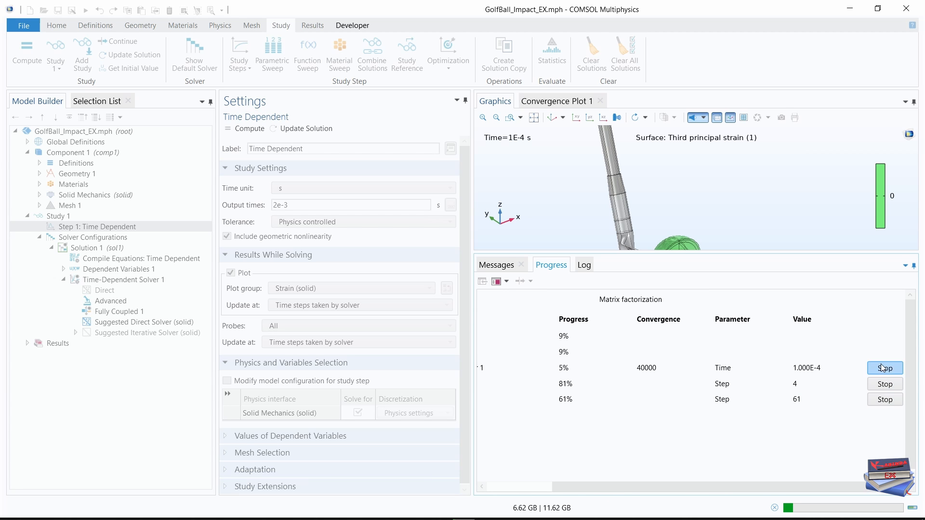
left_click_drag(725, 488, 660, 489)
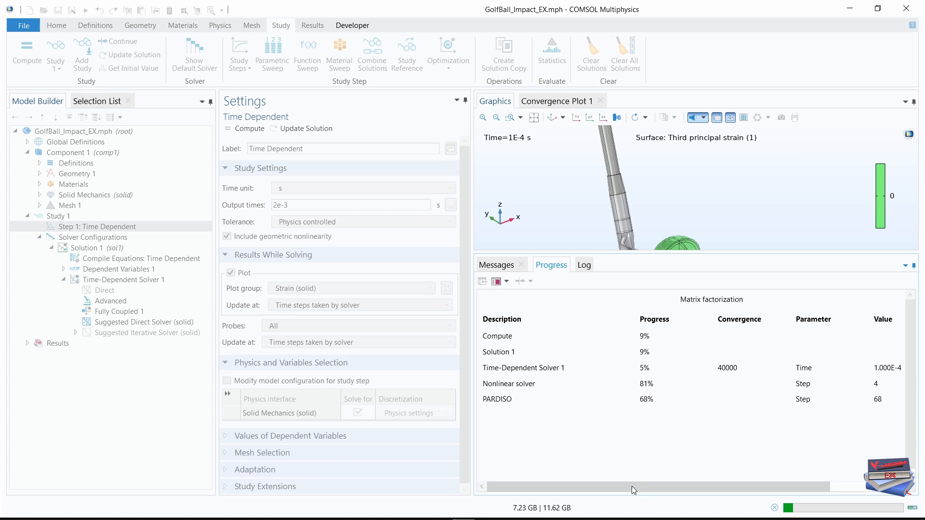
left_click(584, 265)
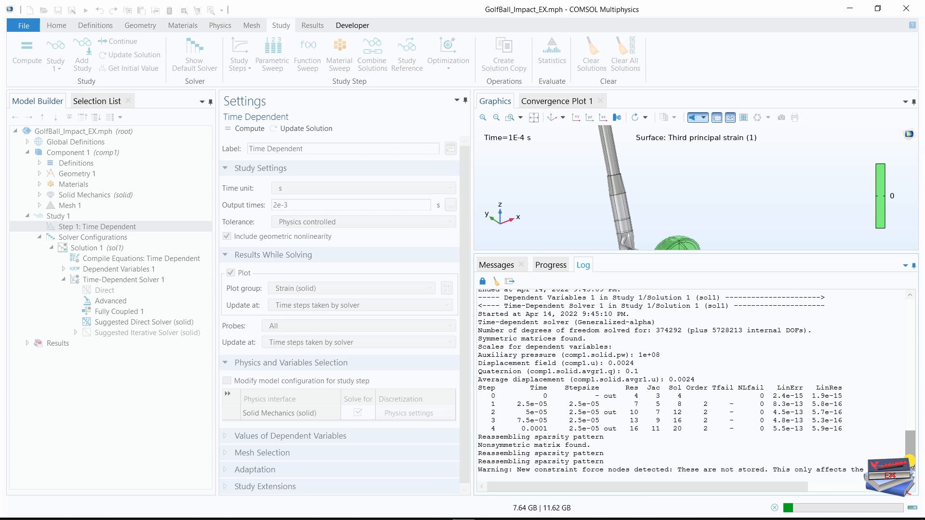
left_click_drag(471, 441, 443, 440)
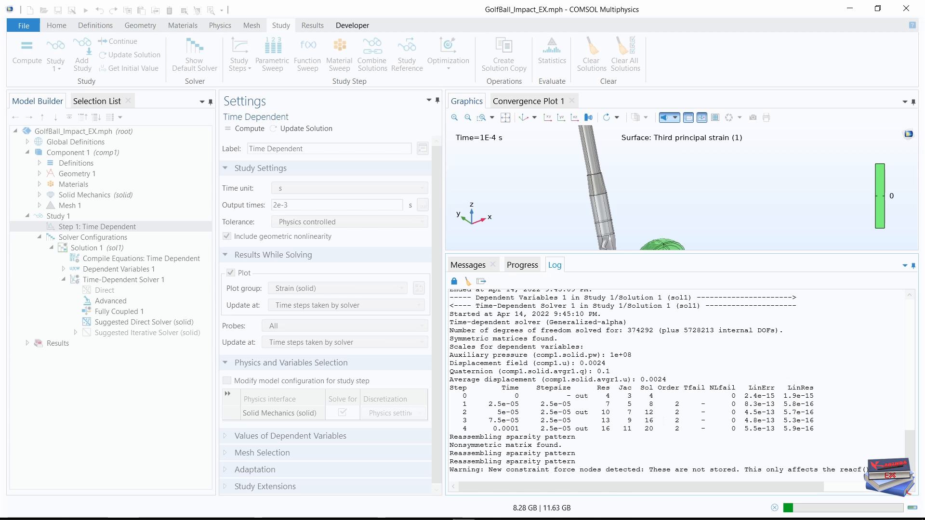
mouse_move(820, 511)
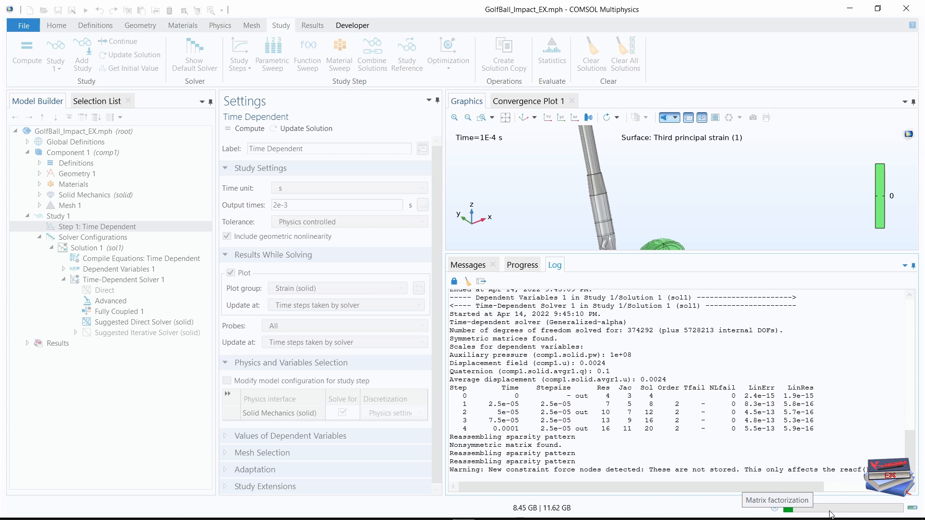
left_click(473, 268)
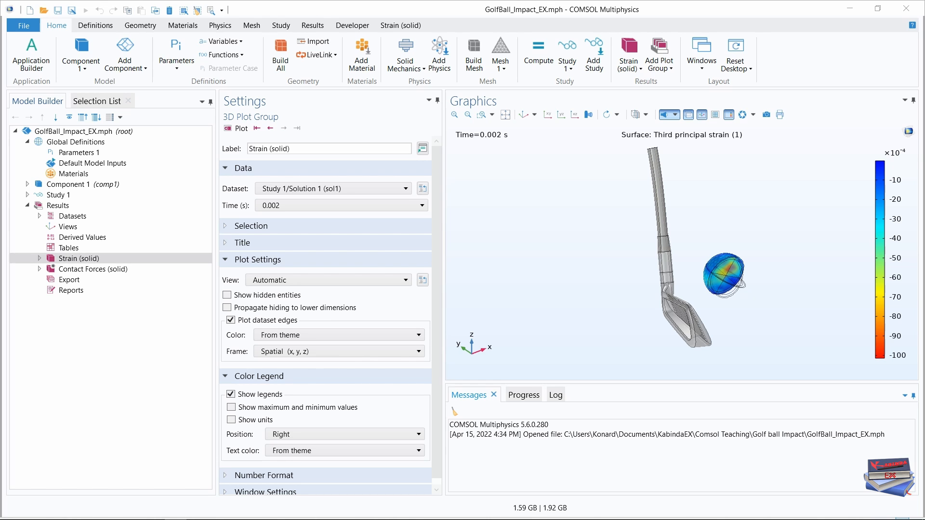
Rename the Strain (solid) plot group to Material Rendering and turn off its dataset edges.
left_click(75, 259)
left_click_drag(300, 147, 229, 150)
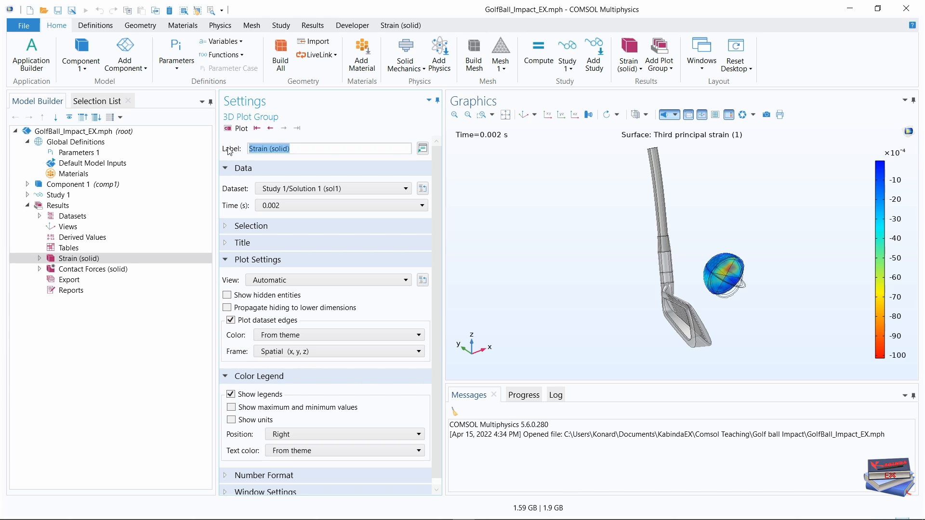
type("Material Rendering")
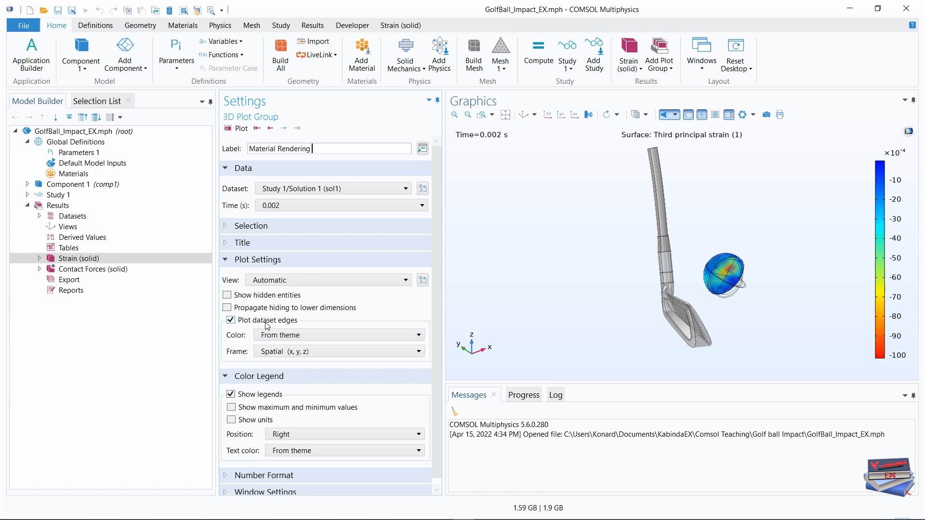
left_click(231, 320)
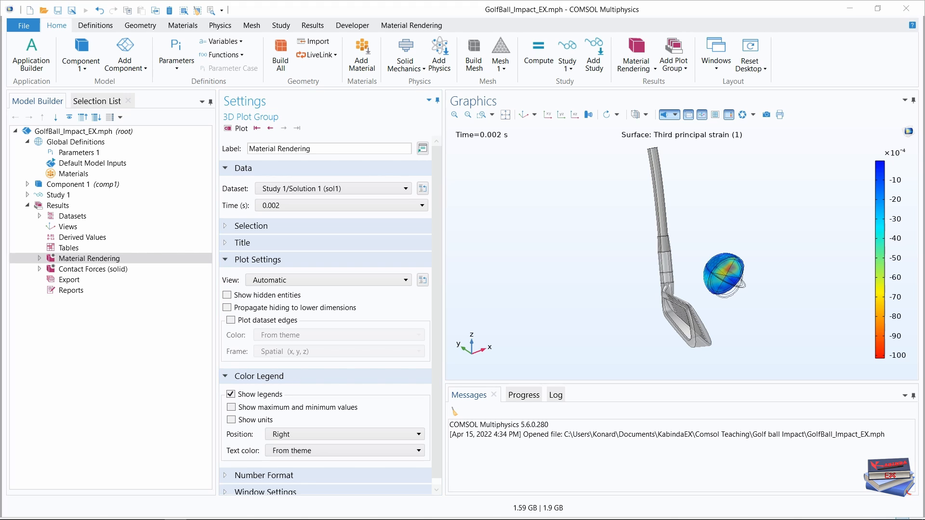
left_click(225, 259)
left_click(225, 259)
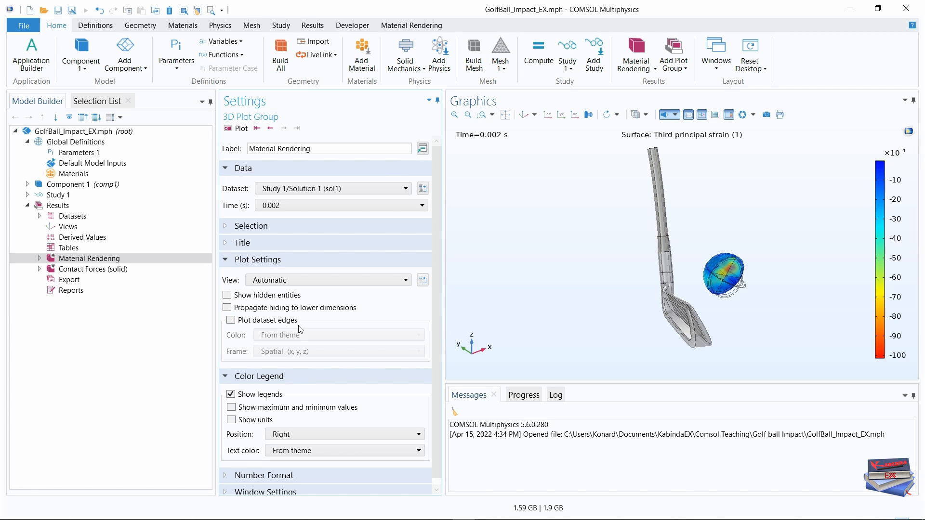
Add a Surface plot to the Material Rendering plot group and label it Golf Ball.
right_click(80, 263)
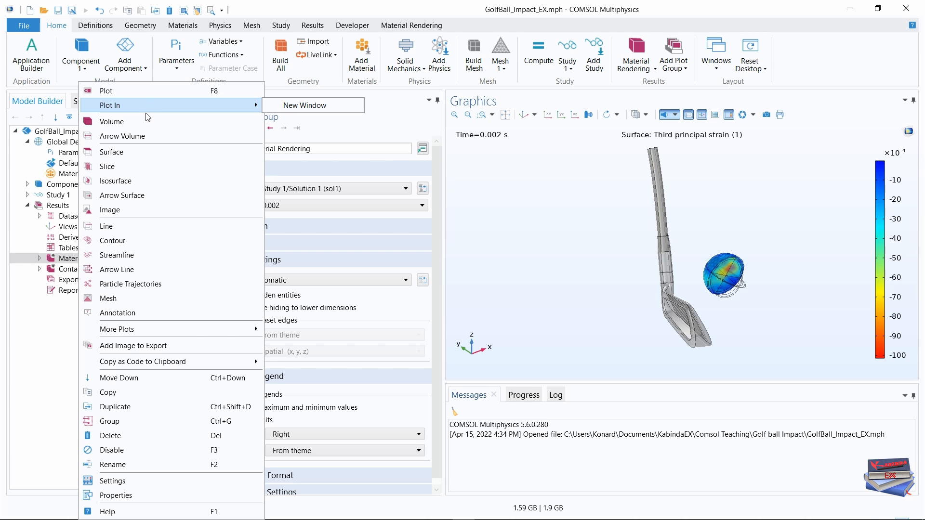
left_click(117, 152)
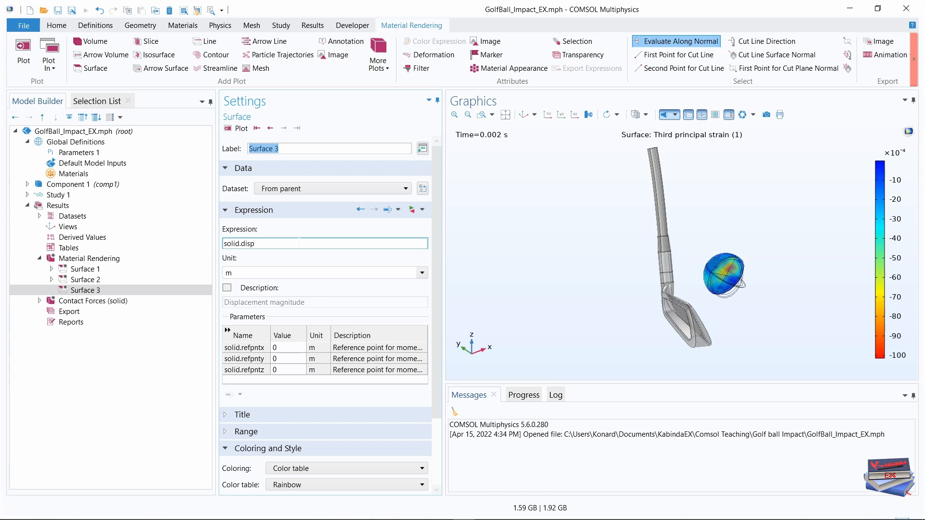
left_click(278, 148)
left_click_drag(278, 148, 244, 149)
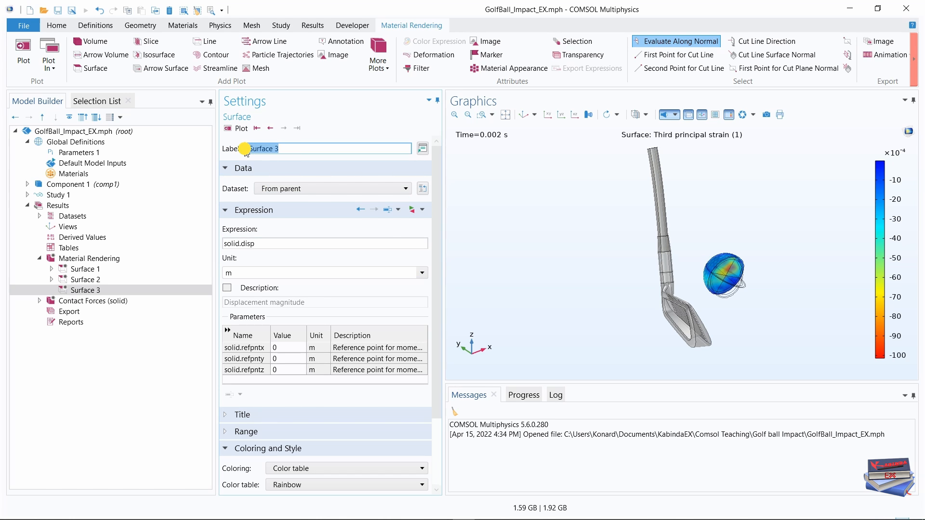
key("Caps_Lock")
type("G")
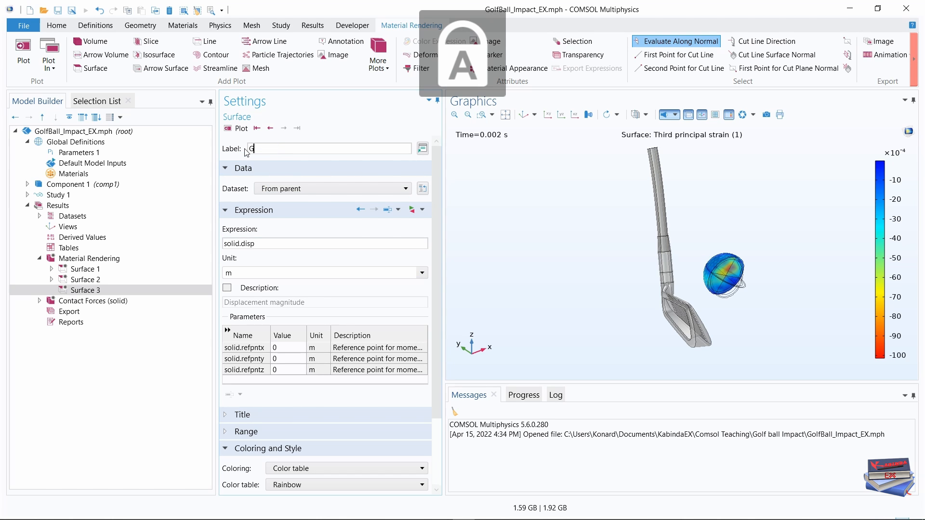
key("Caps_Lock")
type("olf")
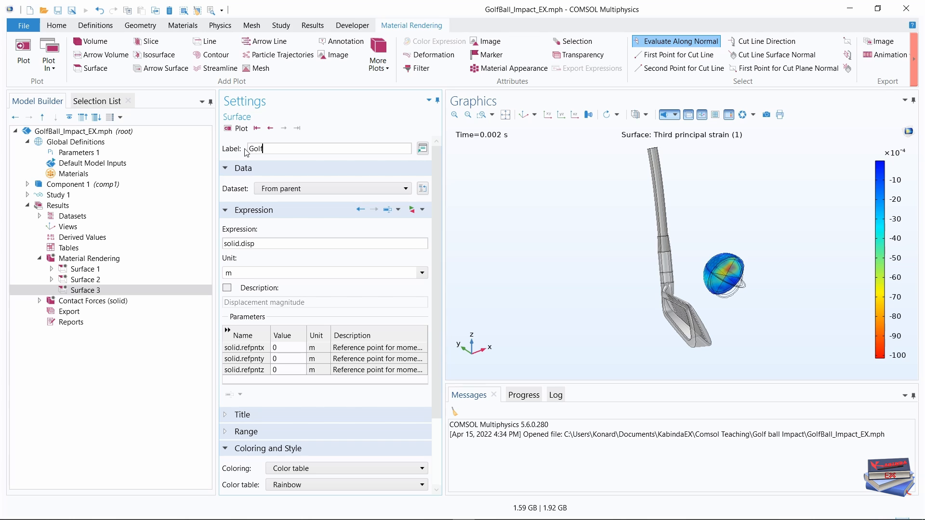
key("Caps_Lock")
type("B")
key("Caps_Lock")
type("all")
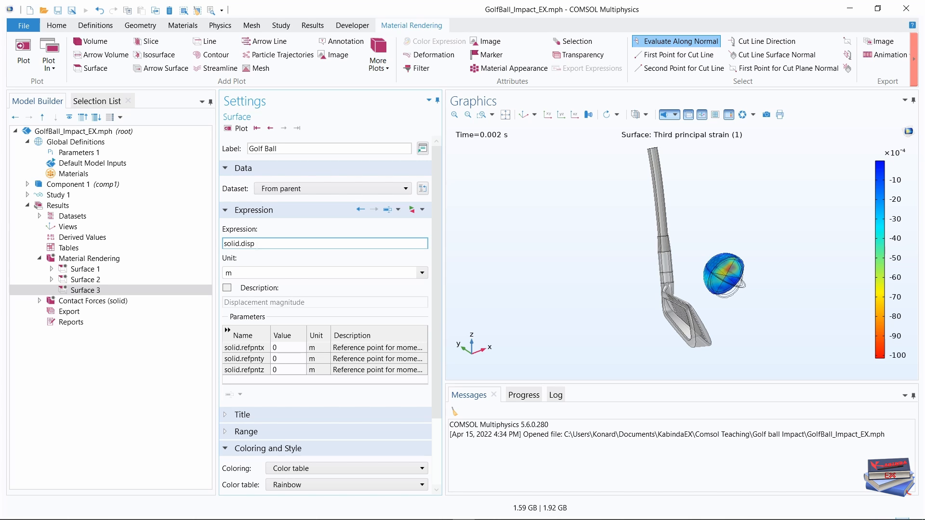
Set the Golf Ball surface plot's expression to 1 and its title type to None.
left_click(261, 244)
left_click_drag(258, 243, 223, 244)
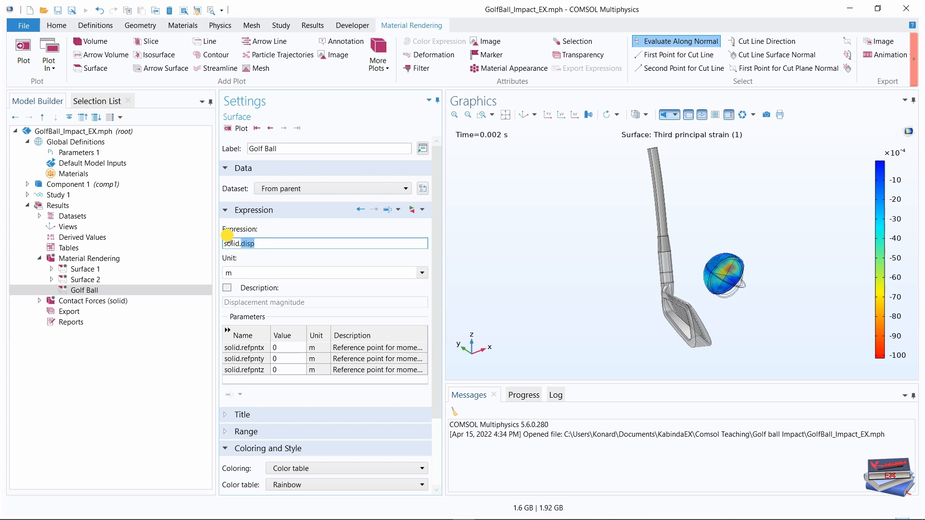
type("1")
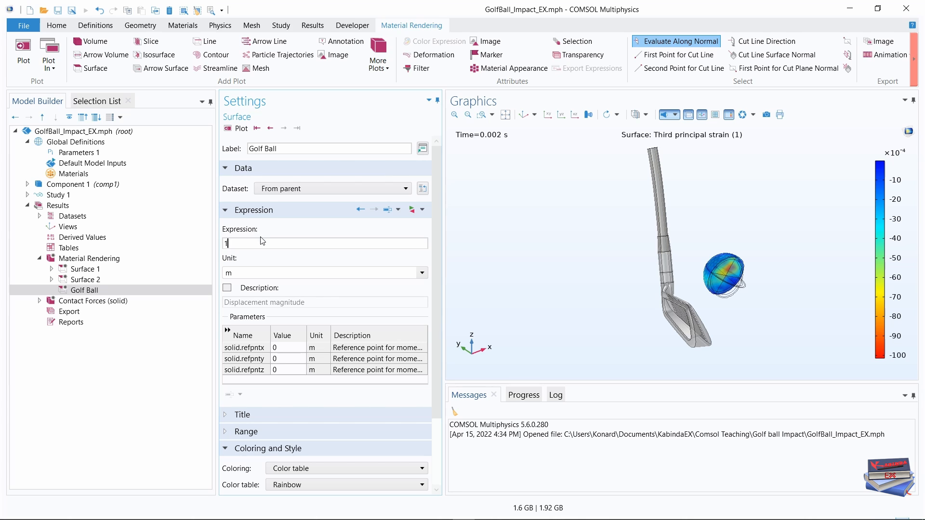
left_click(169, 399)
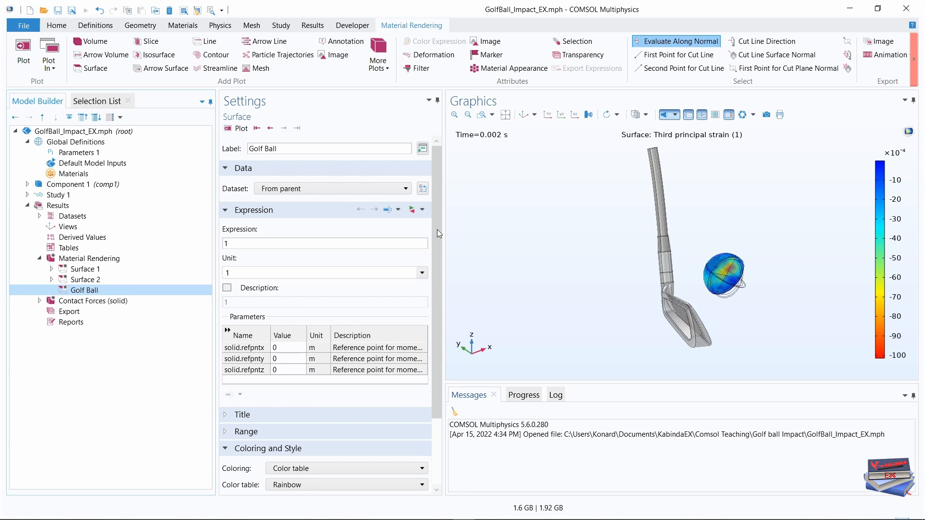
left_click_drag(436, 219, 436, 230)
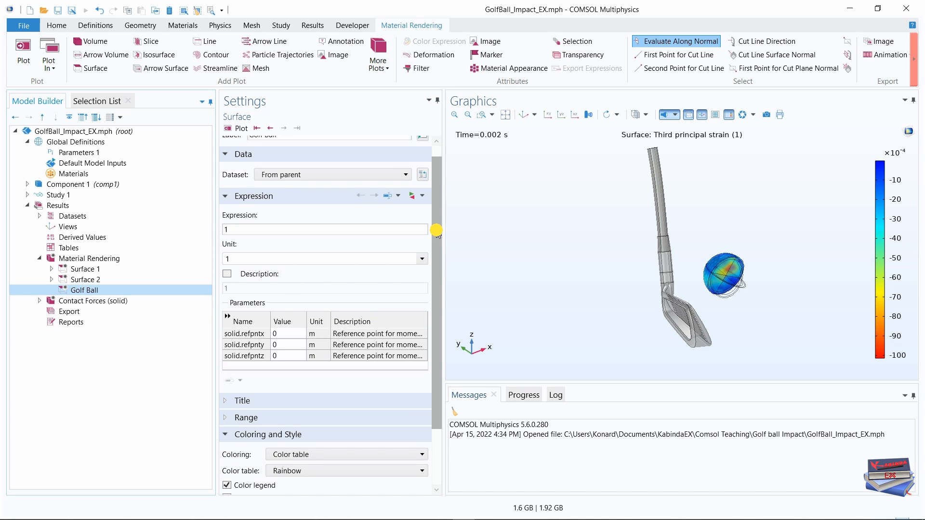
left_click_drag(436, 230, 437, 281)
left_click(225, 337)
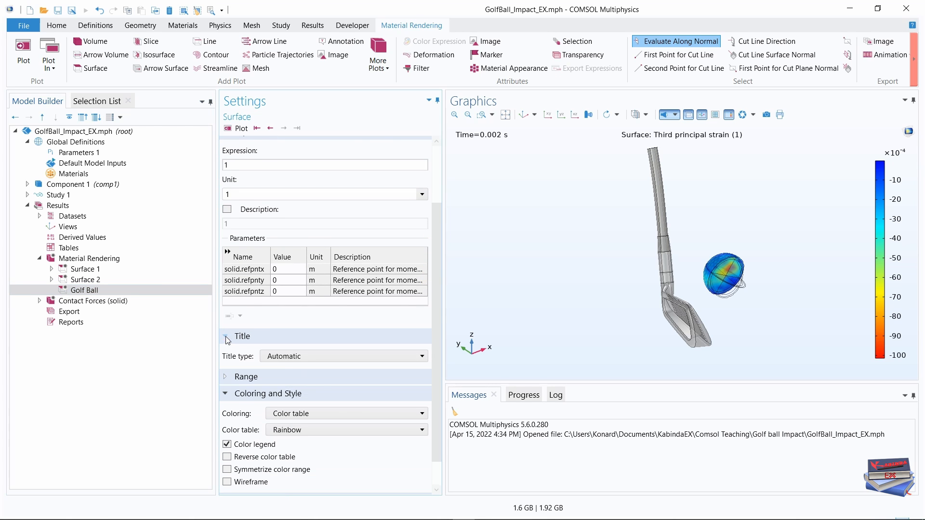
left_click(404, 364)
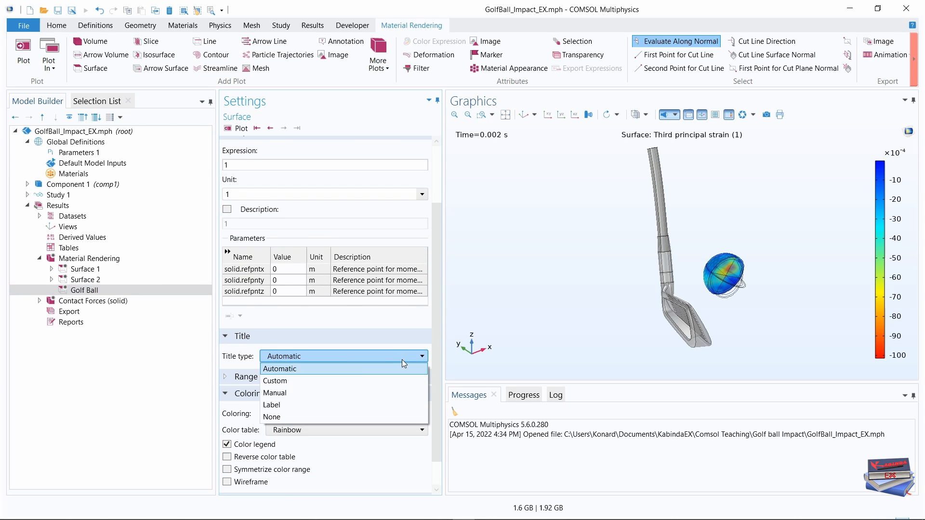
left_click(283, 416)
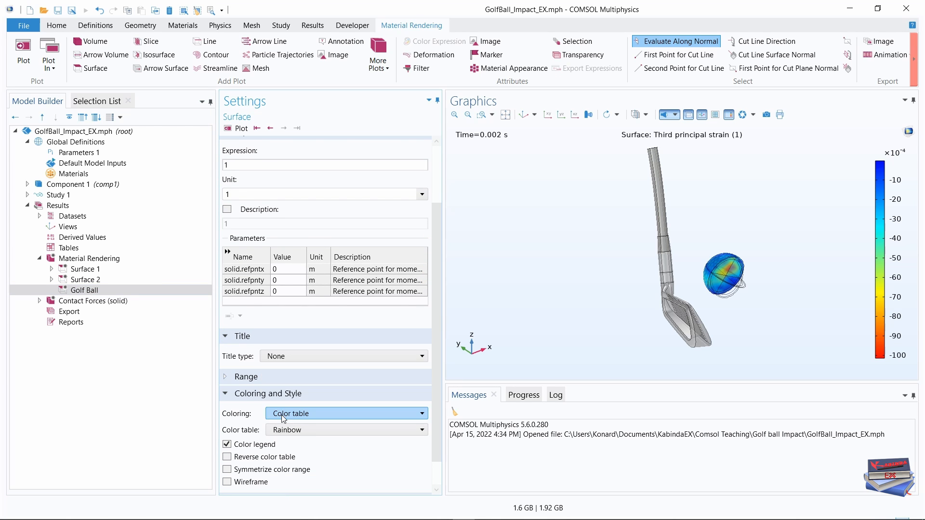
left_click(79, 414)
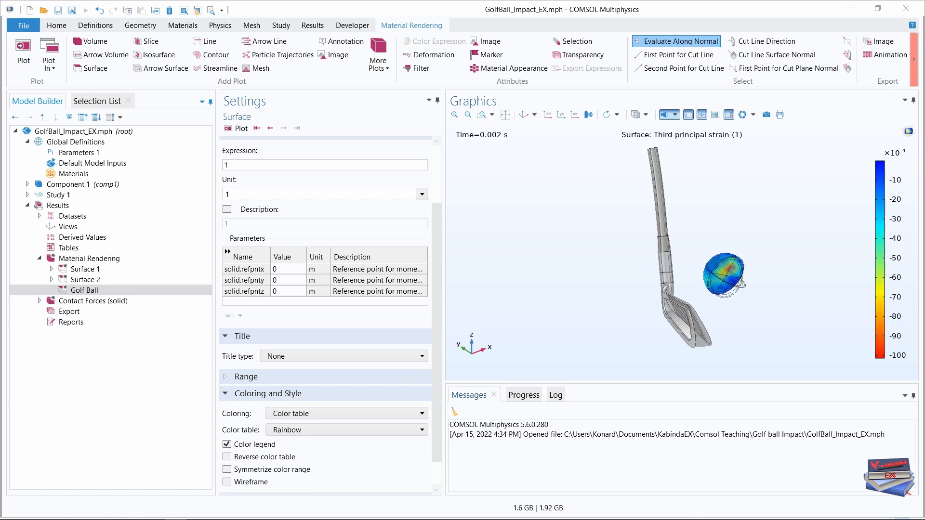
Add a Deformation to the Golf Ball surface plot with a scale factor of 1.
left_click(78, 292)
right_click(83, 292)
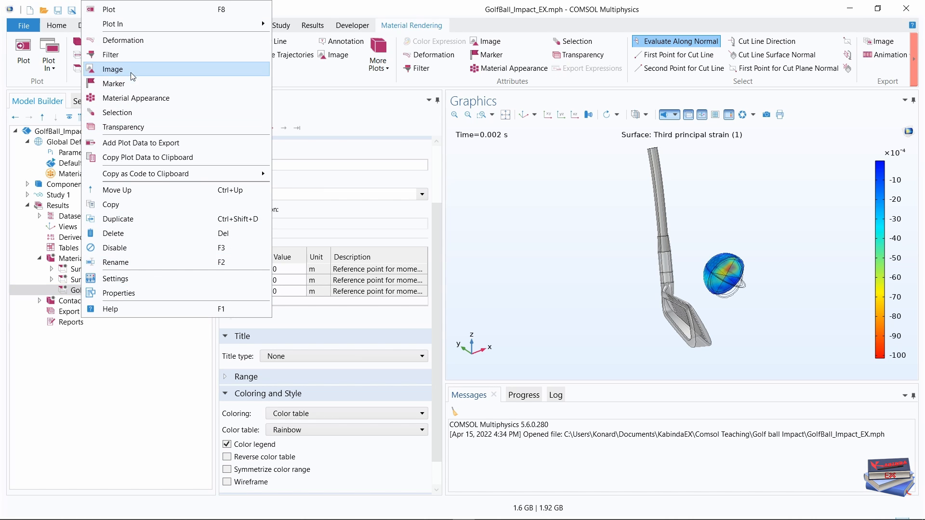
left_click(128, 42)
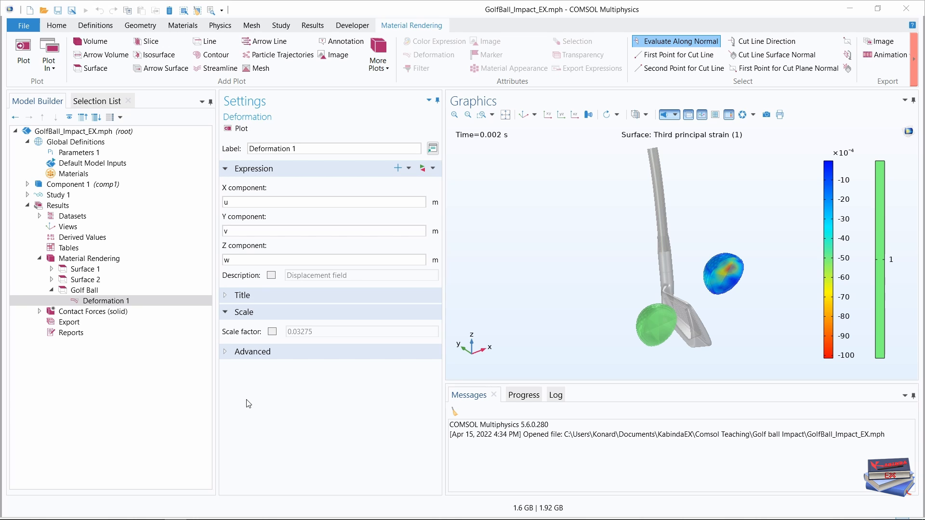
left_click(227, 313)
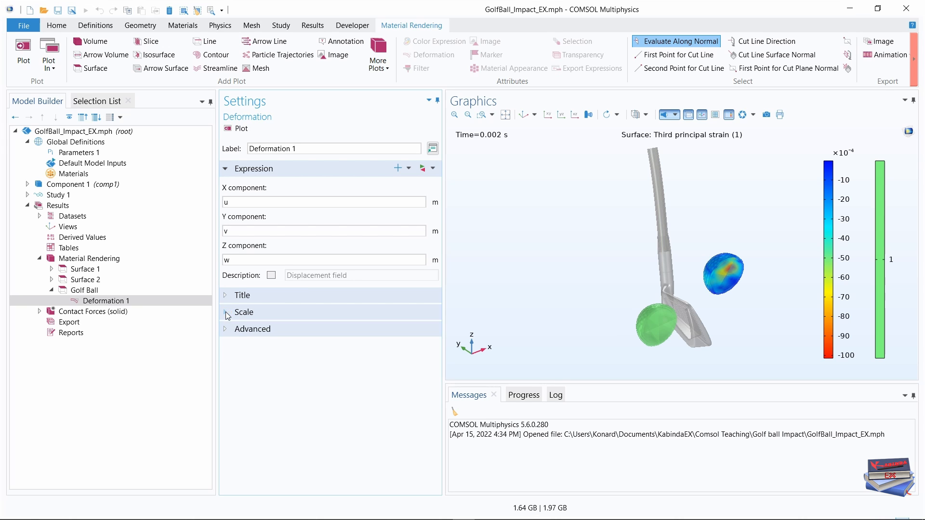
left_click(226, 313)
left_click(272, 331)
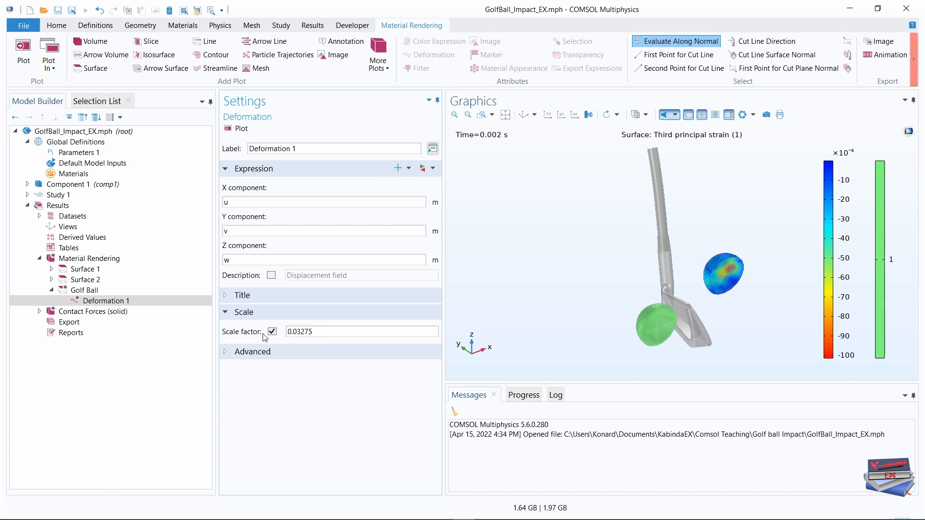
left_click_drag(332, 332, 276, 333)
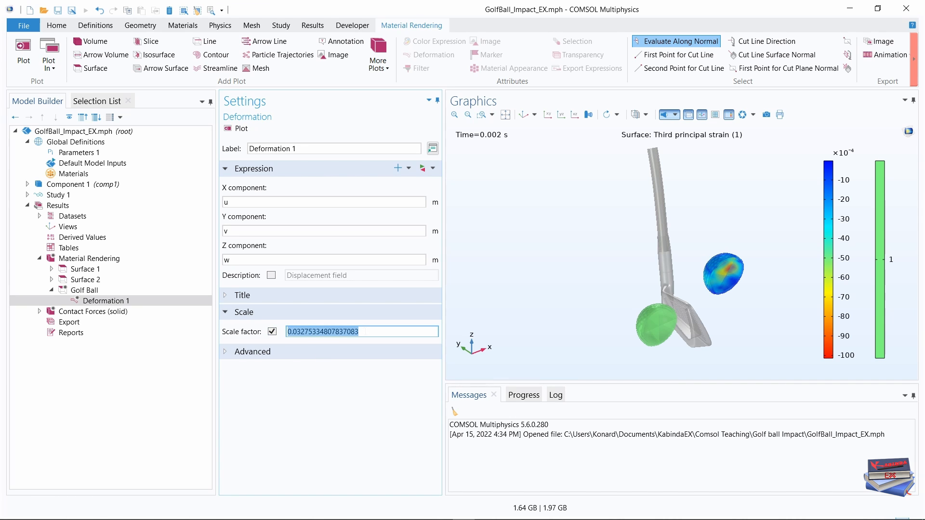
type("1")
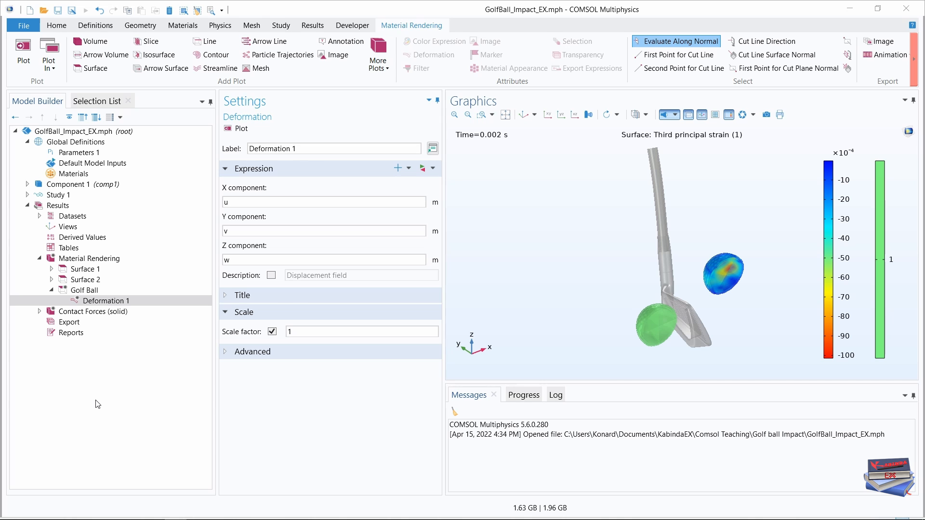
Add a Selection attribute to the Golf Ball surface plot.
left_click(83, 291)
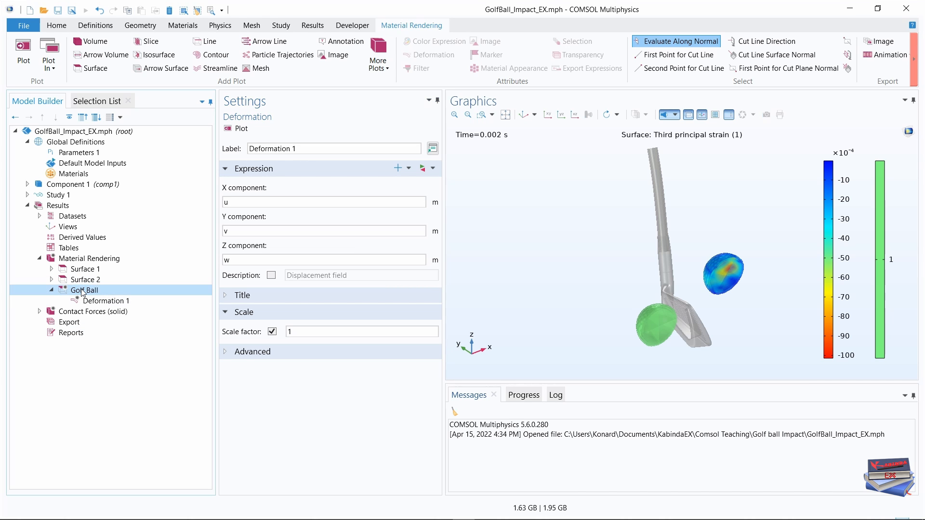
right_click(83, 291)
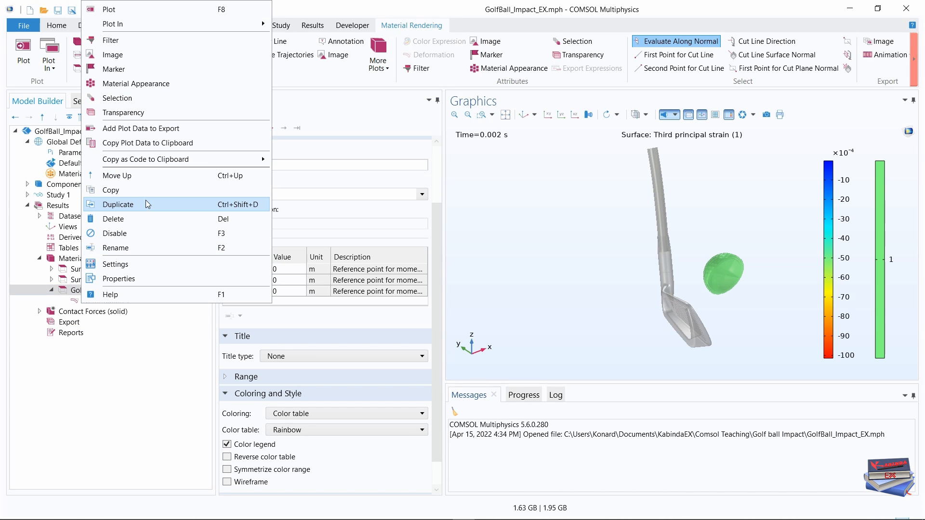
left_click(130, 99)
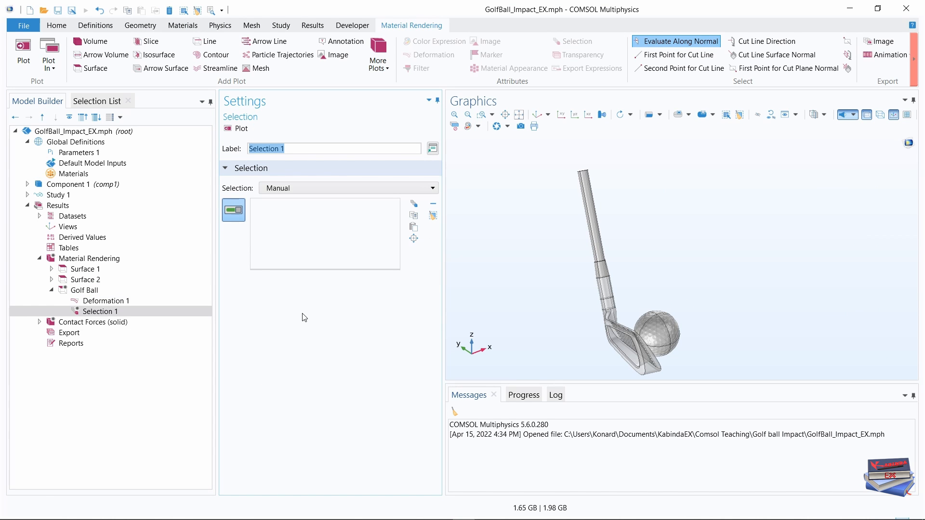
Add boundaries 136, 137, 161 and 163 of the ball to the Golf Ball plot's selection and check them on the ball.
left_click(96, 100)
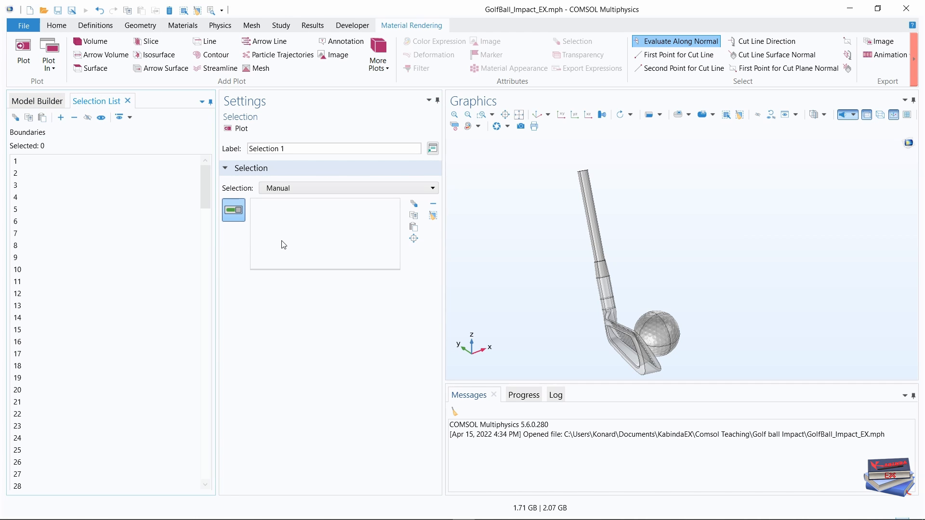
scroll(45, 317, "down", 20)
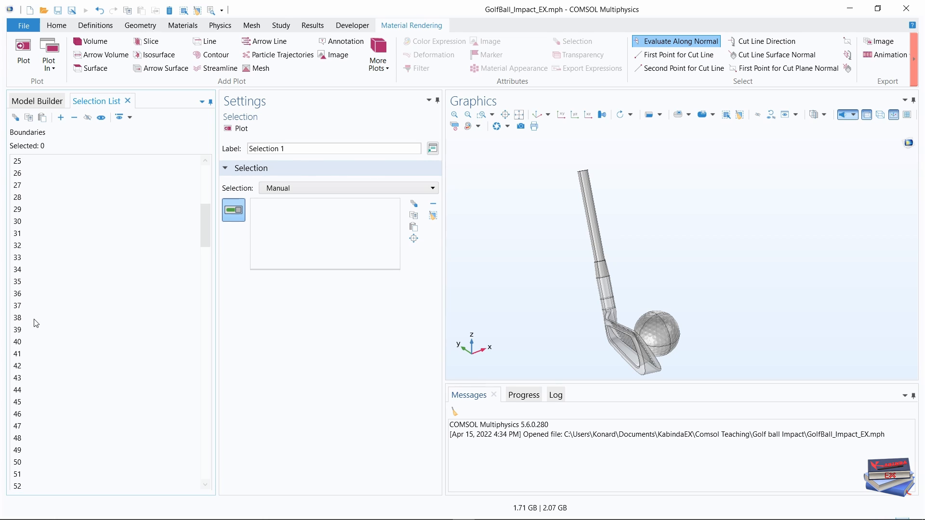
scroll(36, 323, "down", 17)
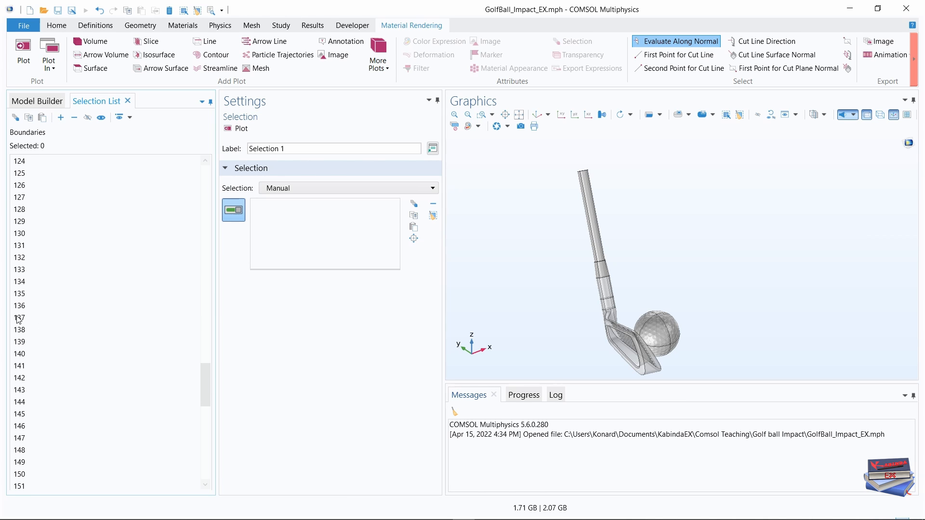
left_click(20, 307)
left_click(21, 318, "ctrl")
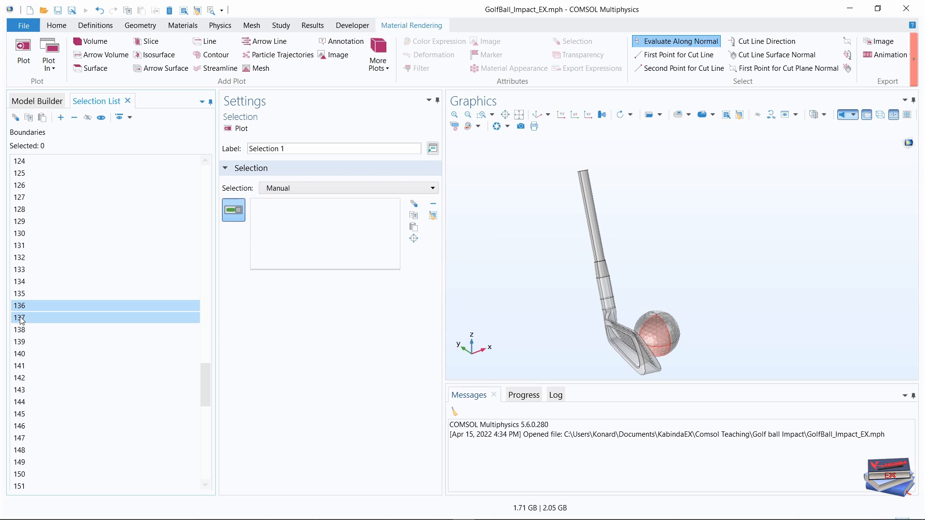
scroll(33, 396, "down", 9)
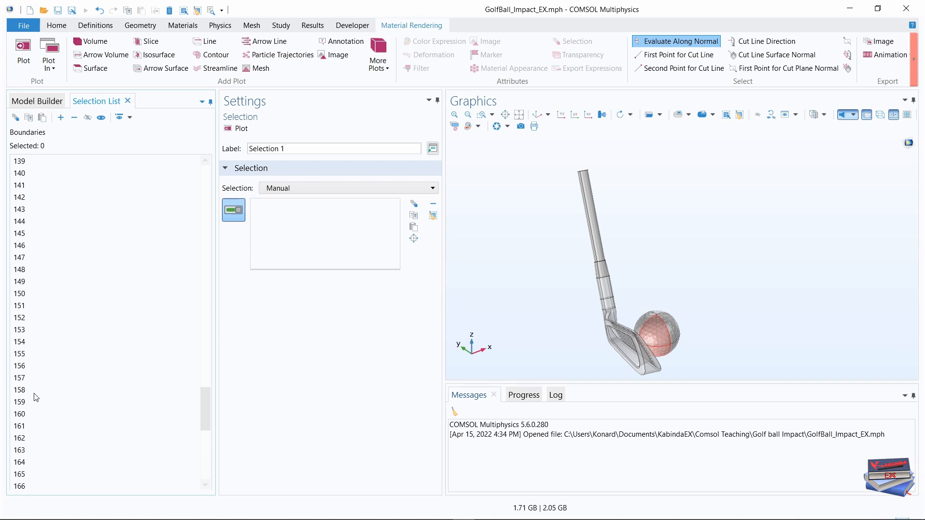
left_click(21, 283)
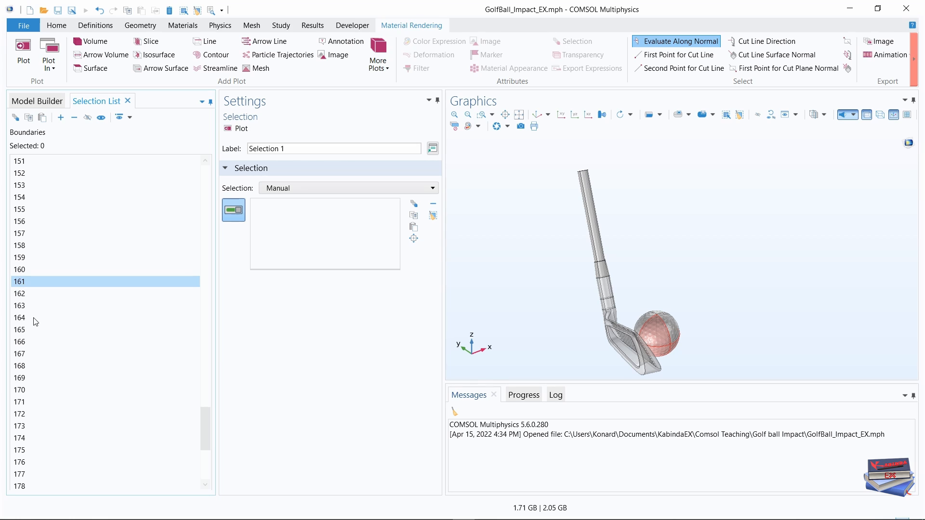
left_click(20, 308, "ctrl")
left_click(60, 118)
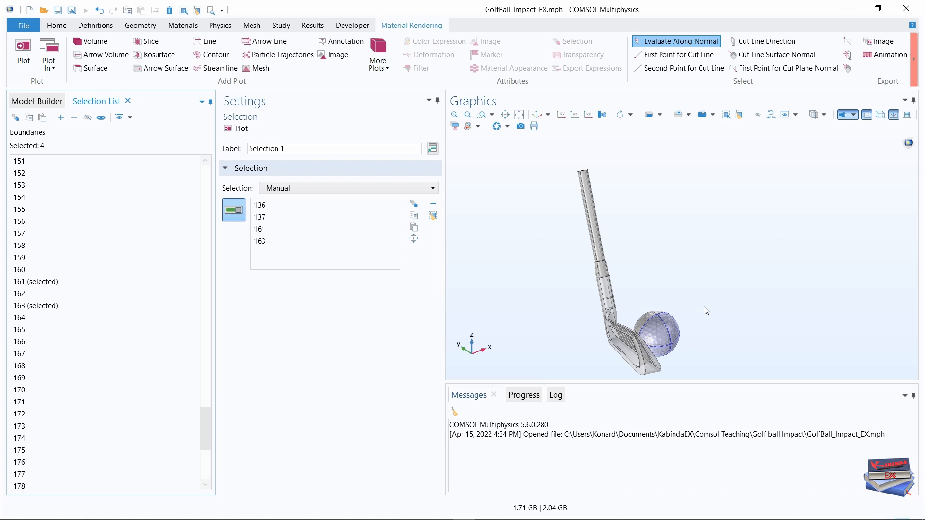
left_click_drag(689, 313, 657, 351)
mouse_move(641, 347)
left_mouse_down()
mouse_move(623, 347)
mouse_move(634, 351)
left_mouse_up()
scroll(621, 290, "up", 2)
scroll(621, 290, "up", 2)
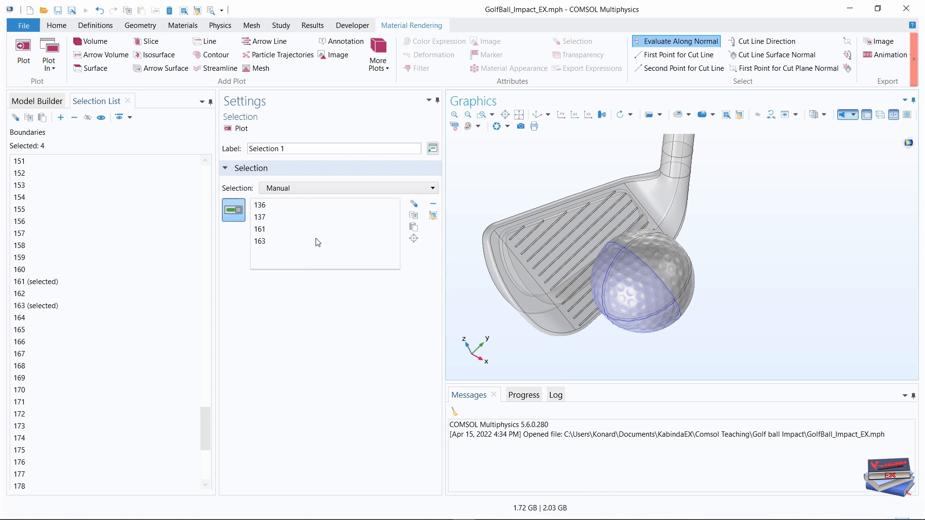
Add an Image attribute to the Golf Ball surface plot and enlarge the graphics area by shrinking the message area.
left_click(34, 102)
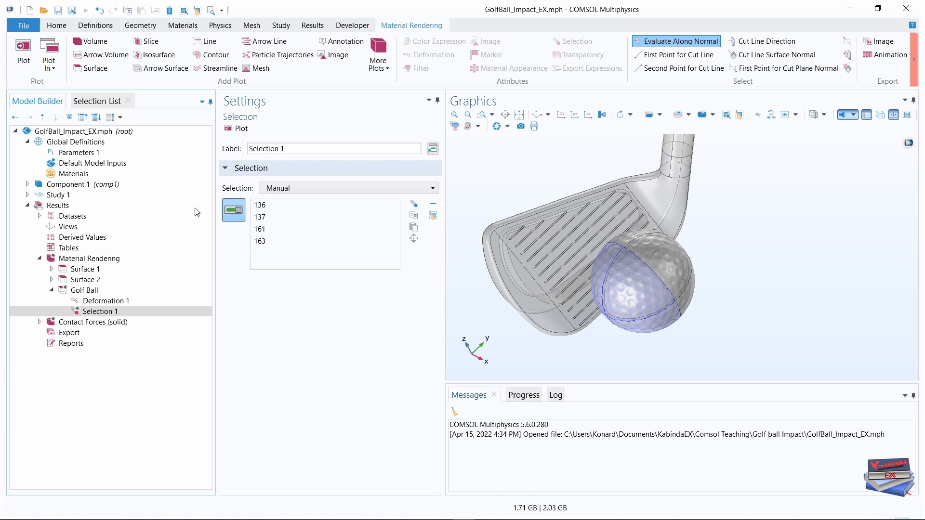
left_click(90, 291)
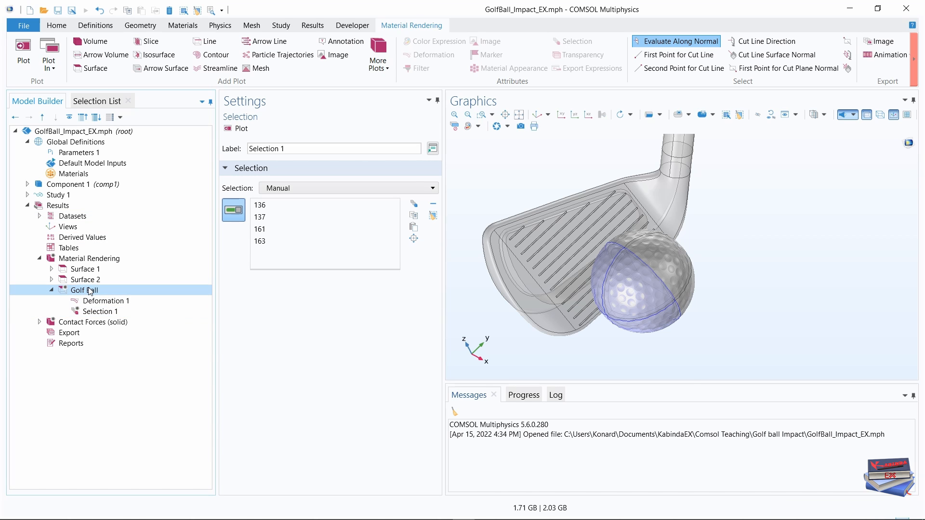
right_click(90, 290)
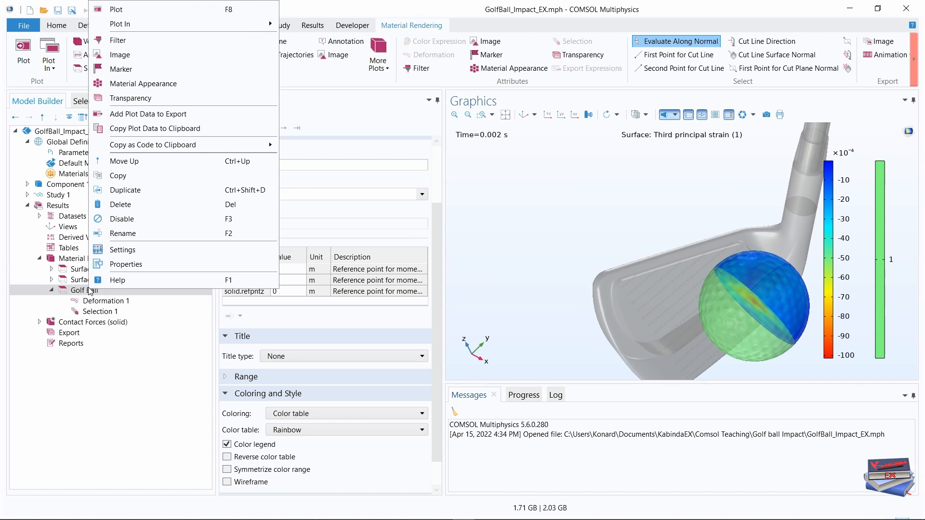
left_click(120, 54)
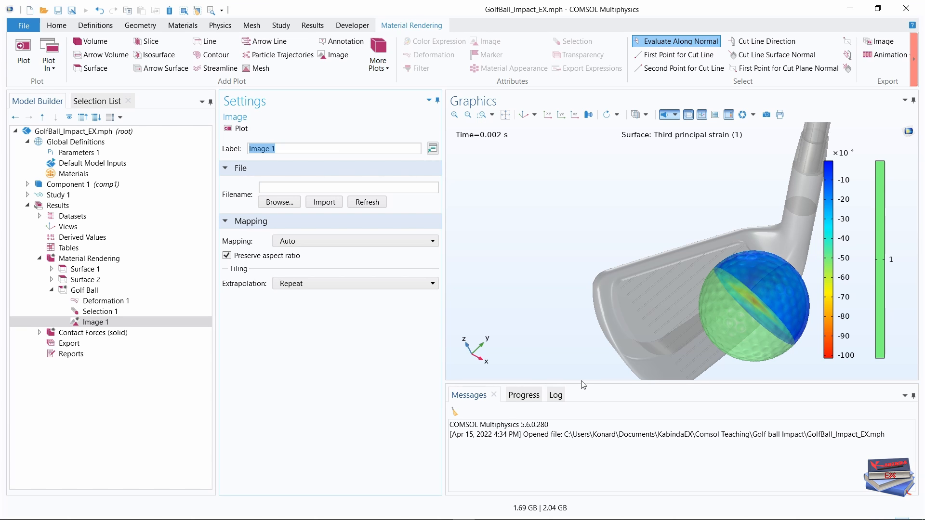
left_click_drag(583, 383, 581, 415)
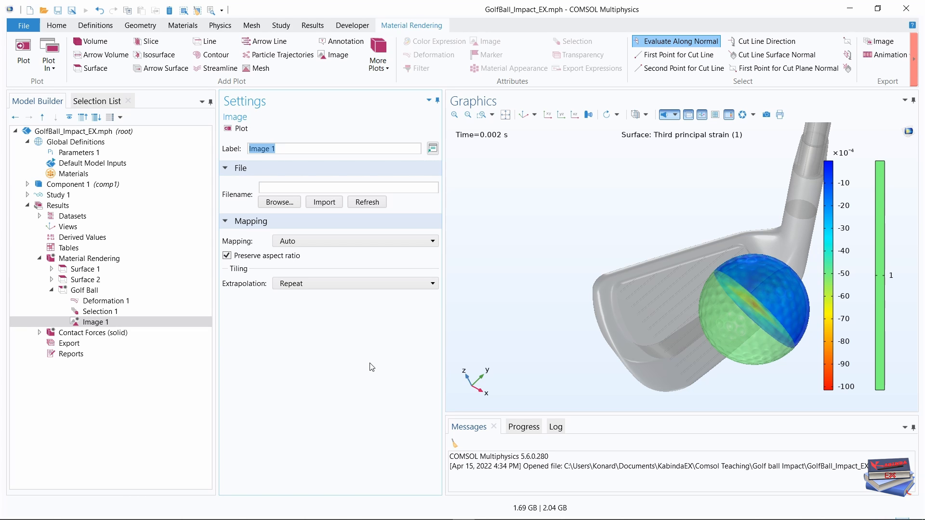
Load golf_ball_impact_logo.png from the Golf ball Impact folder as the Golf Ball plot's image file.
left_click(275, 205)
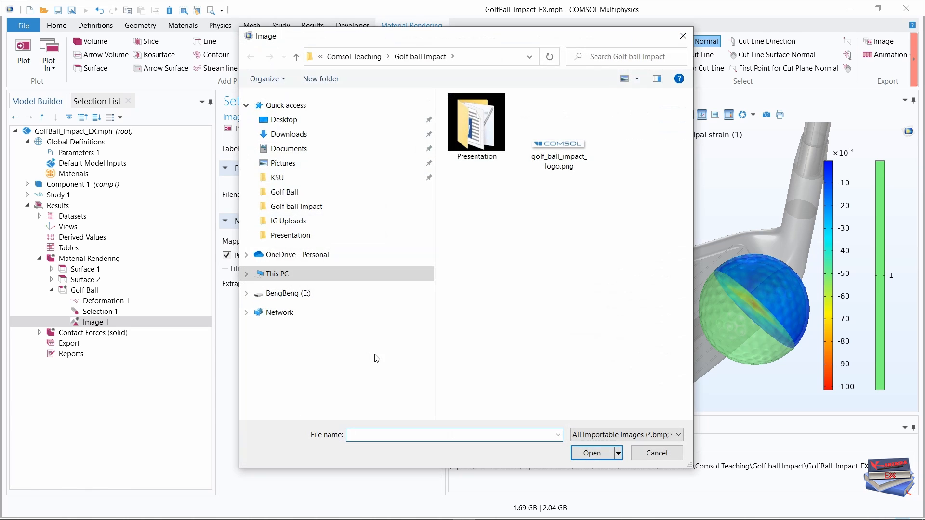
left_click(559, 156)
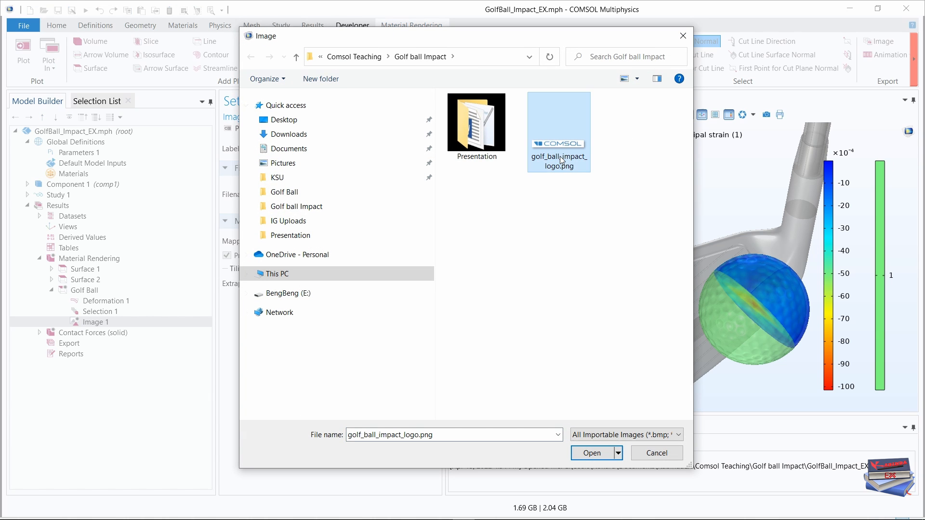
left_click(592, 453)
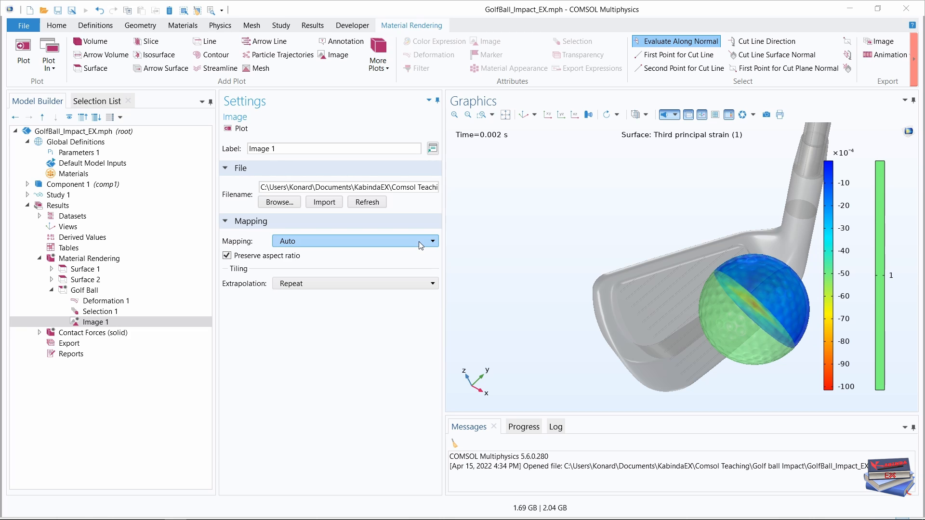
Set the image's mapping to Planar with the xz-plane as its plane type.
left_click(370, 242)
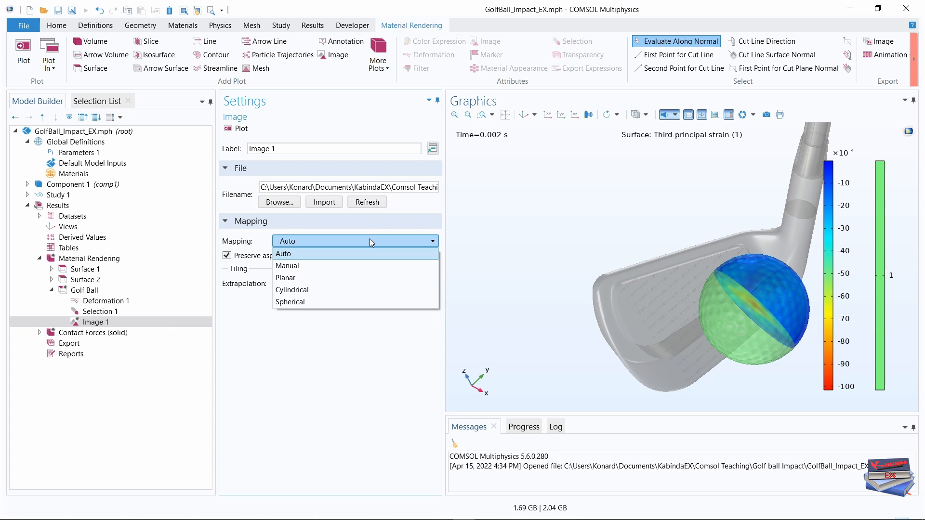
left_click(337, 276)
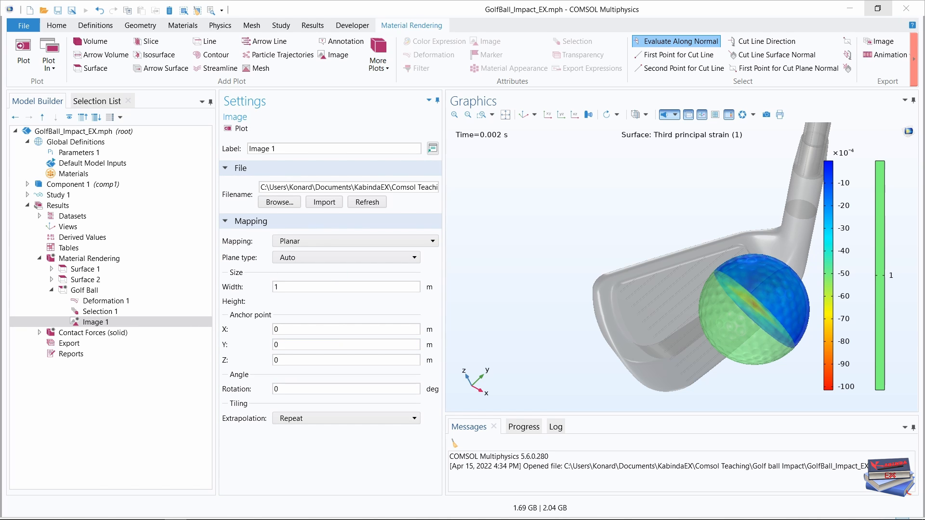
left_click(402, 257)
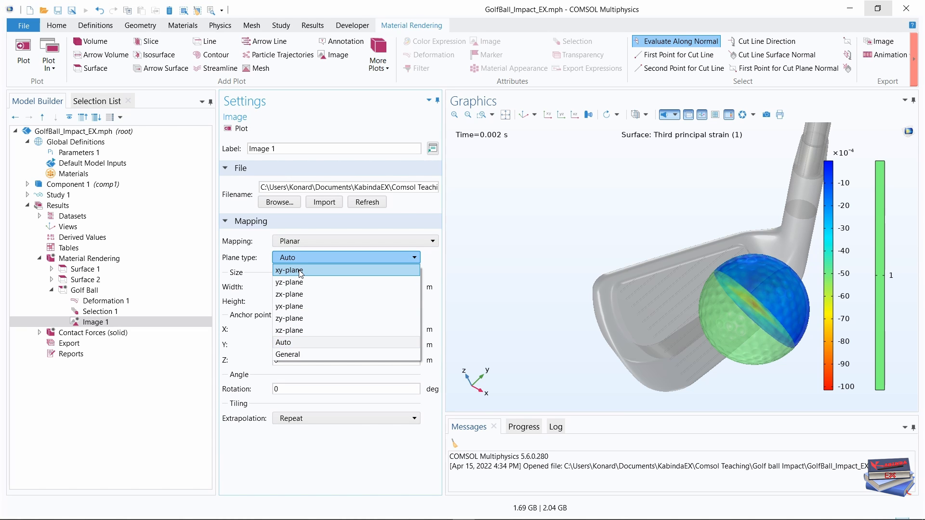
left_click(290, 330)
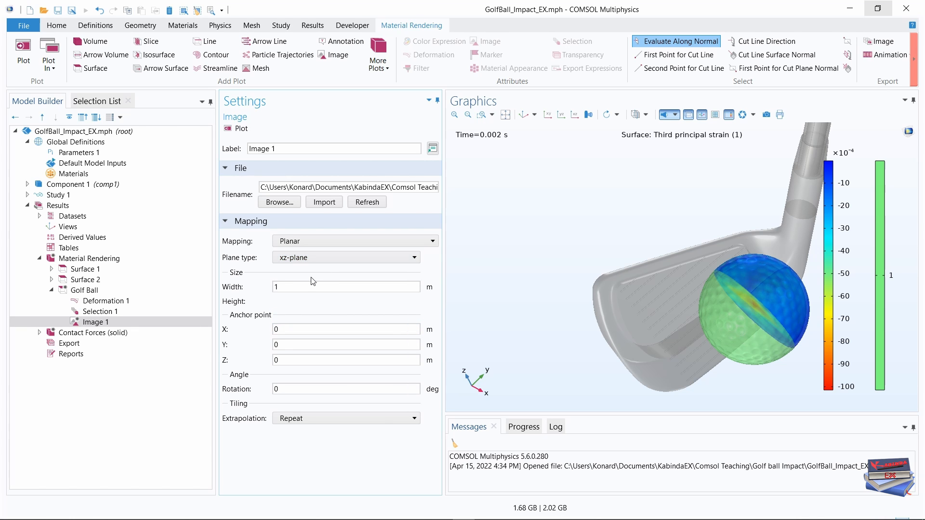
Set the width of the mapped logo image to 0.03 m.
left_click(290, 287)
left_click_drag(290, 290, 269, 289)
type("0.03")
left_click(306, 474)
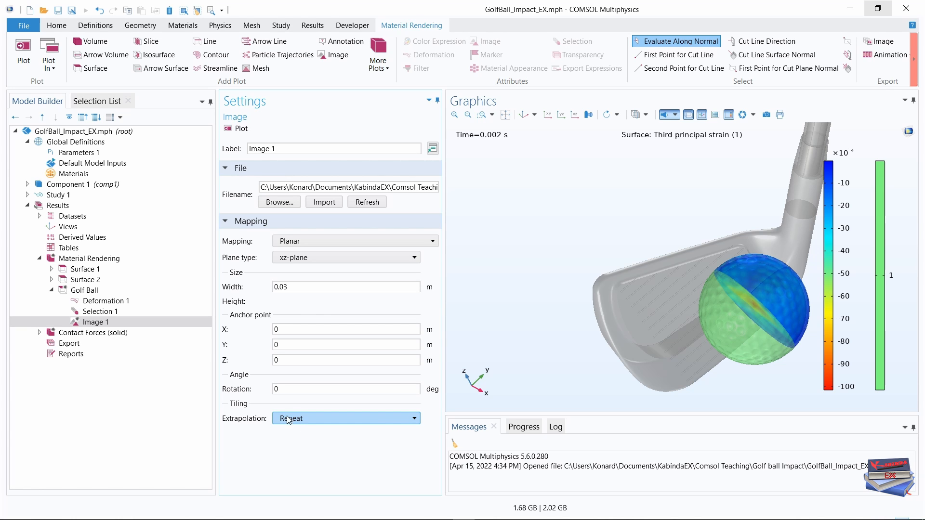
Set the image's anchor point to X -0.015 m and Y -0.03 m.
left_click(284, 329)
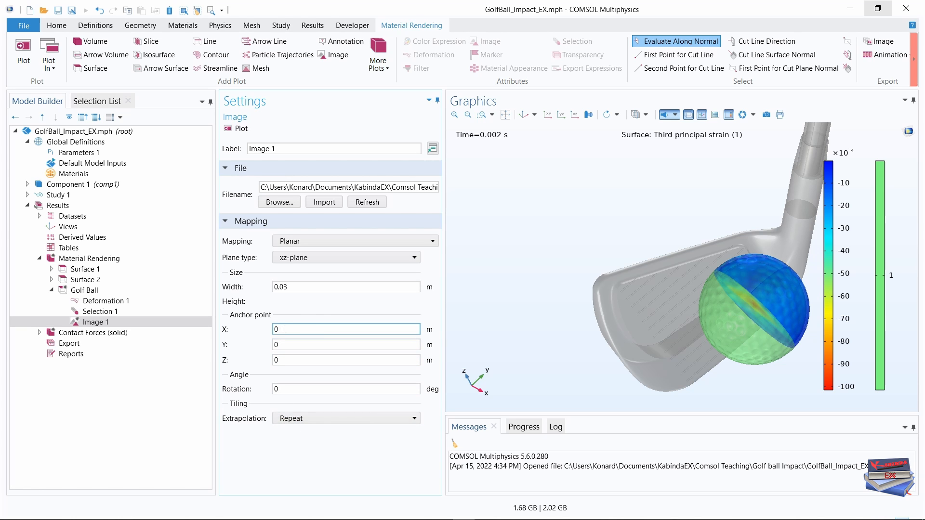
left_click_drag(285, 329, 273, 330)
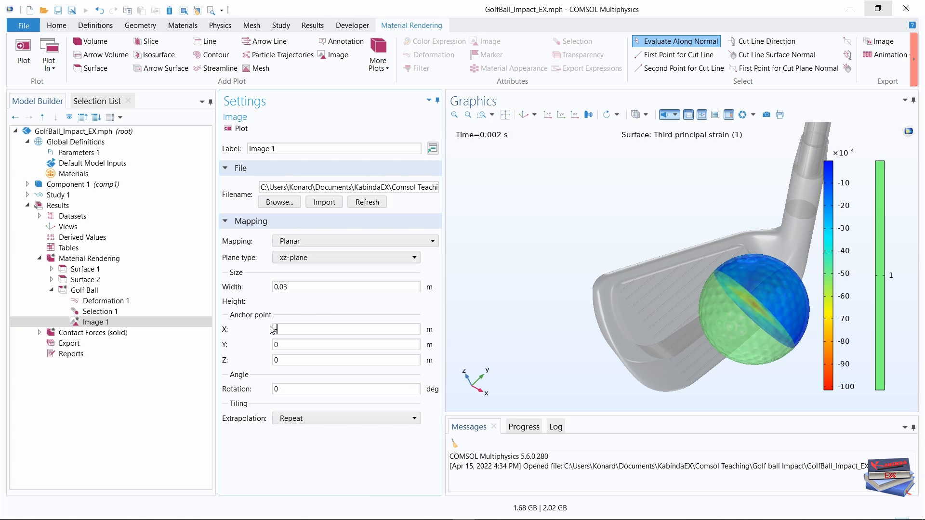
type("-0.015")
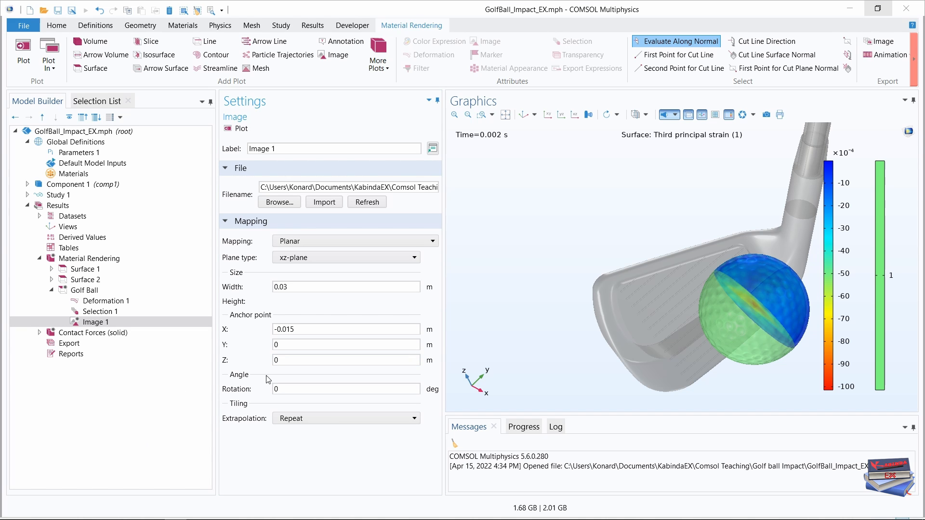
left_click(288, 345)
double_click(272, 348)
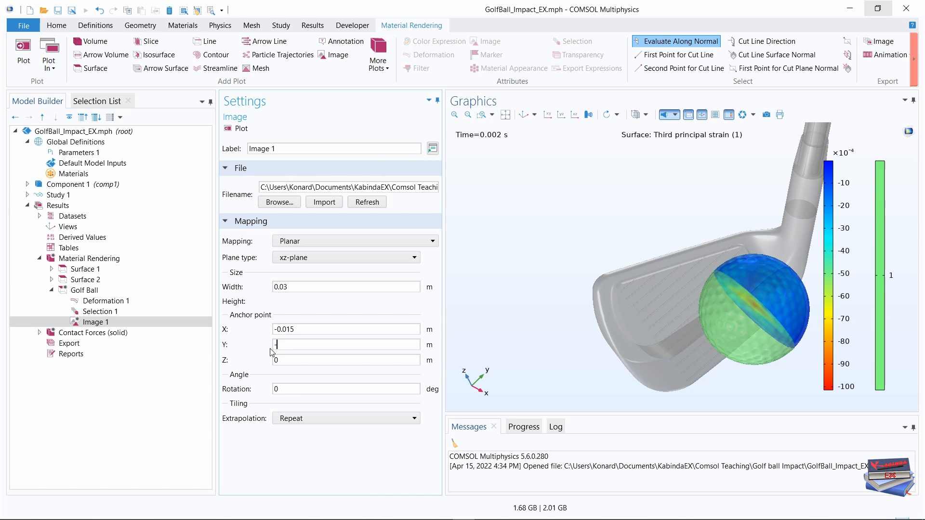
type("-0.03")
Set the image's anchor point Z to -0.002 m and its extrapolation to Clamp to edge, and update the plot.
left_click(289, 362)
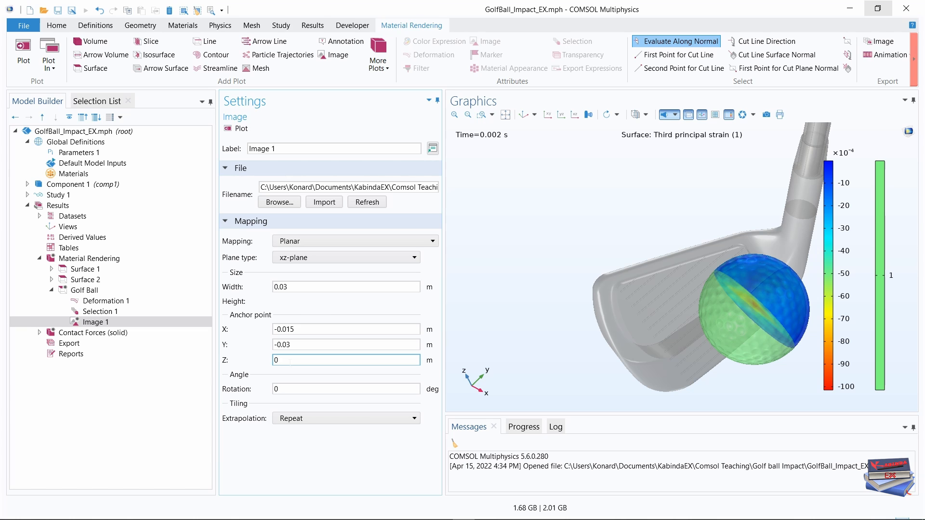
left_click_drag(290, 362, 265, 365)
left_click(281, 361)
left_click_drag(276, 363, 265, 365)
type("-")
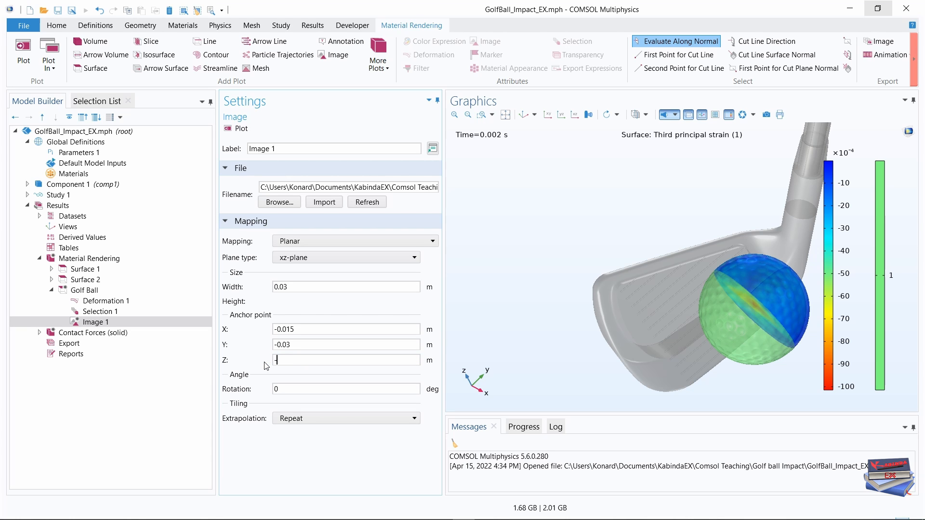
type("0.002")
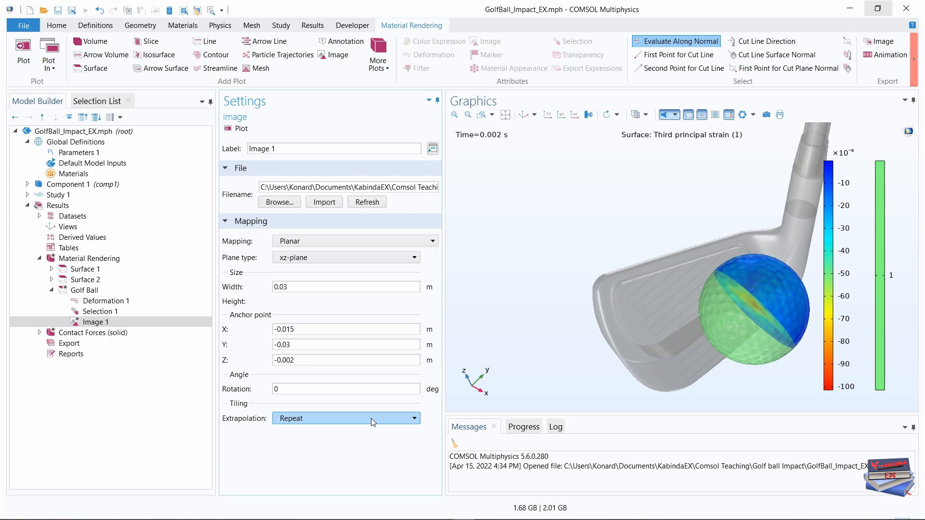
left_click(397, 420)
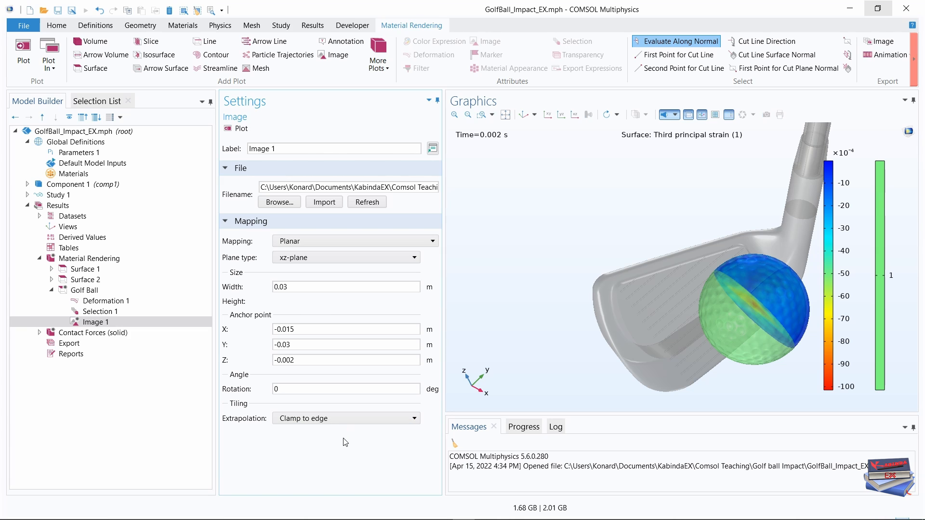
left_click(342, 431)
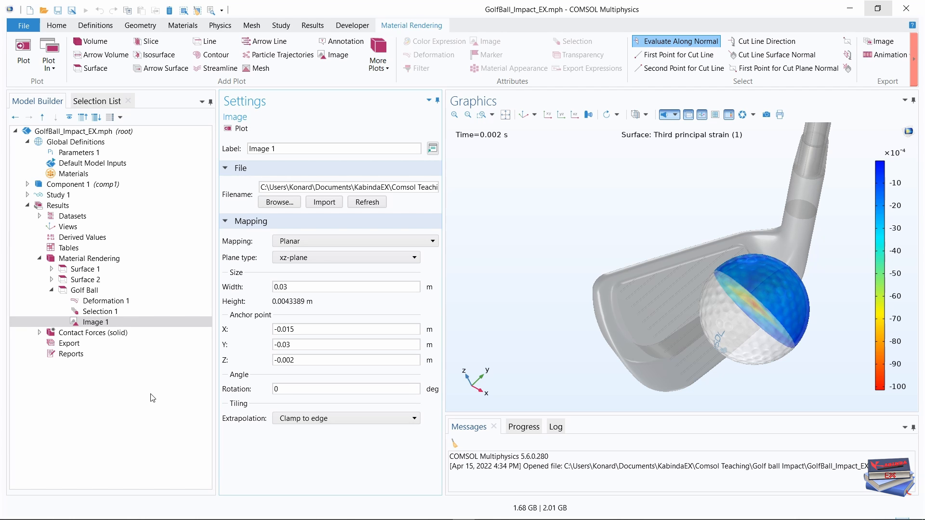
Add a Material Appearance to the Golf Ball plot using material Cover (mat2) and the image's color.
right_click(83, 291)
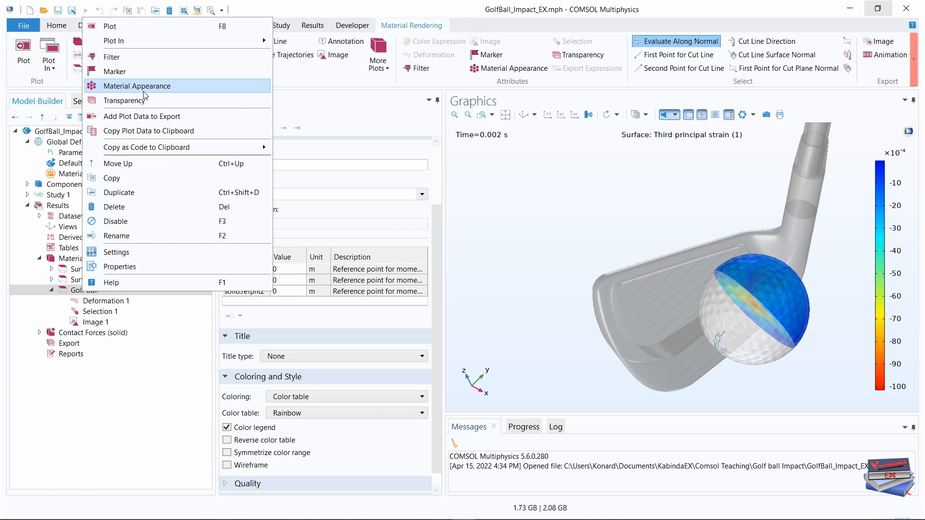
key("Escape")
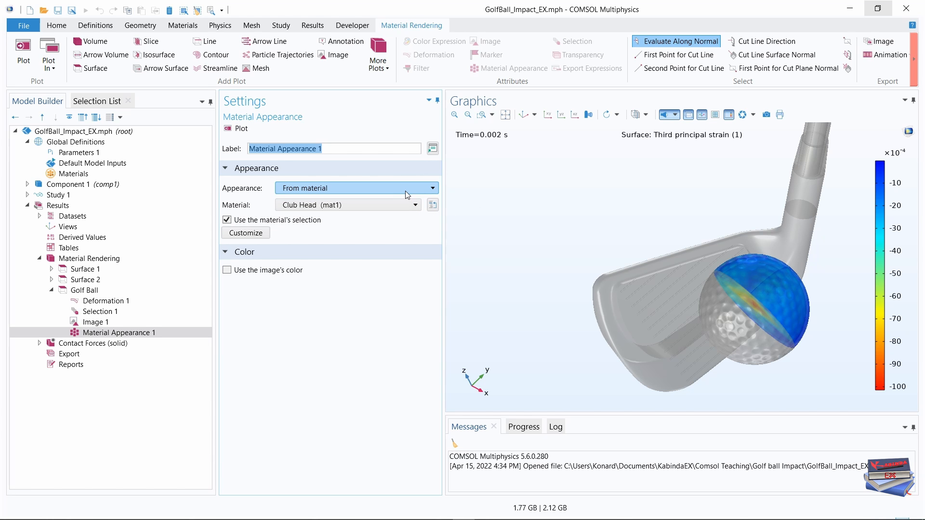
left_click(406, 206)
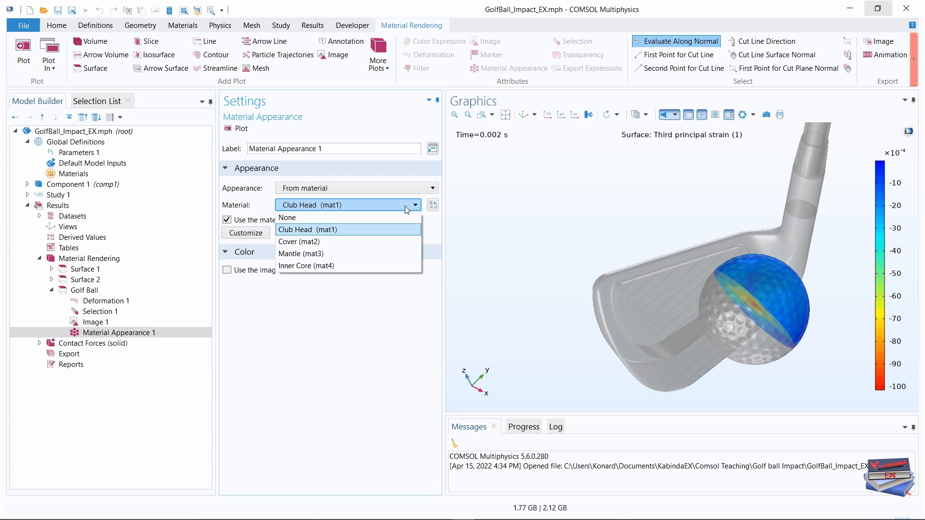
left_click(336, 240)
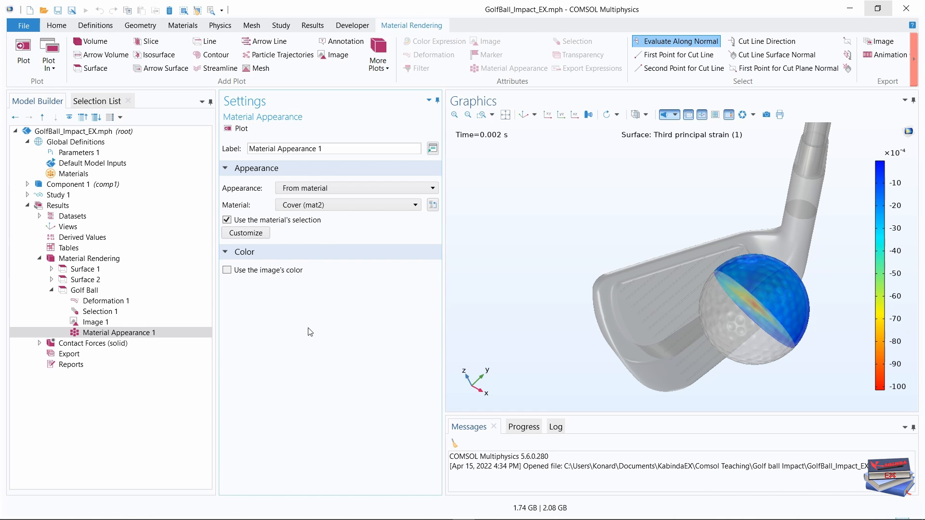
left_click(228, 271)
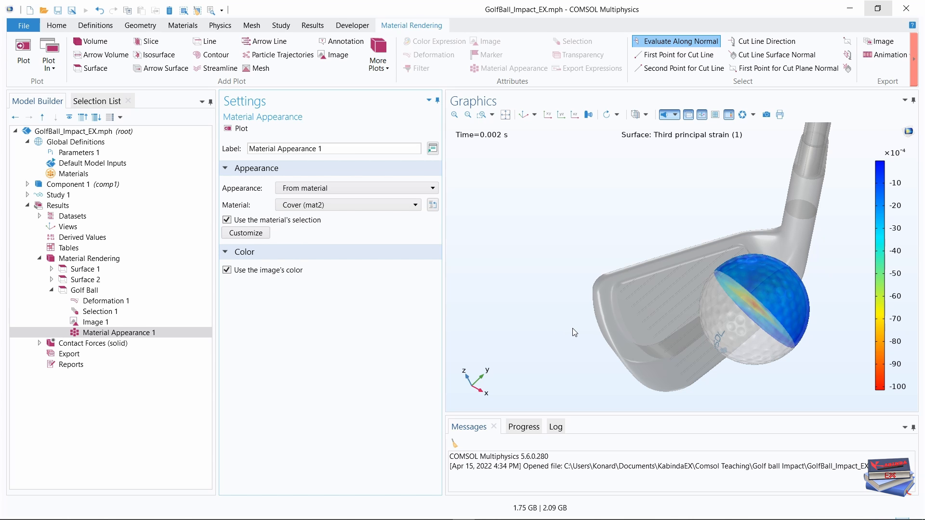
Widen the graphics area and examine the logo on the golf ball's surface up close from several angles.
left_click_drag(575, 336, 611, 315)
scroll(629, 308, "up", 3)
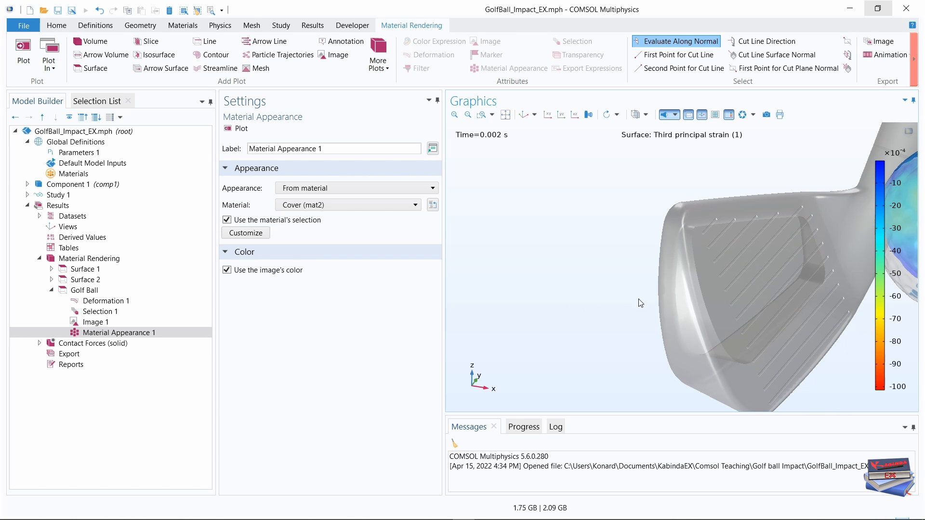
right_click_drag(734, 278, 475, 305)
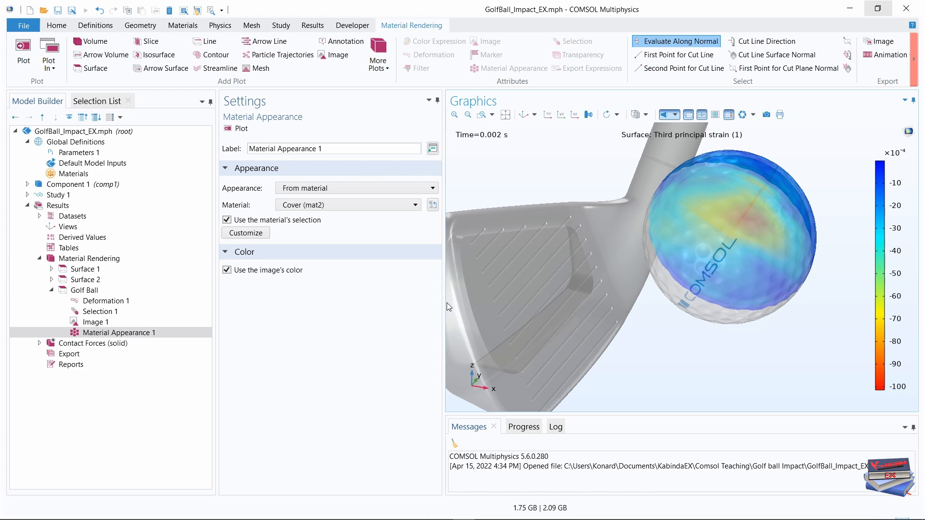
left_click_drag(444, 302, 399, 304)
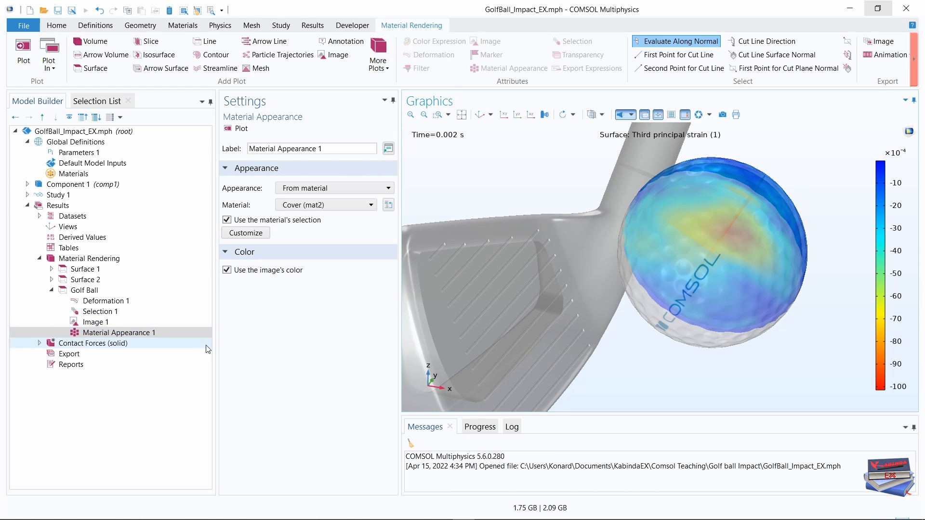
left_click_drag(217, 350, 175, 349)
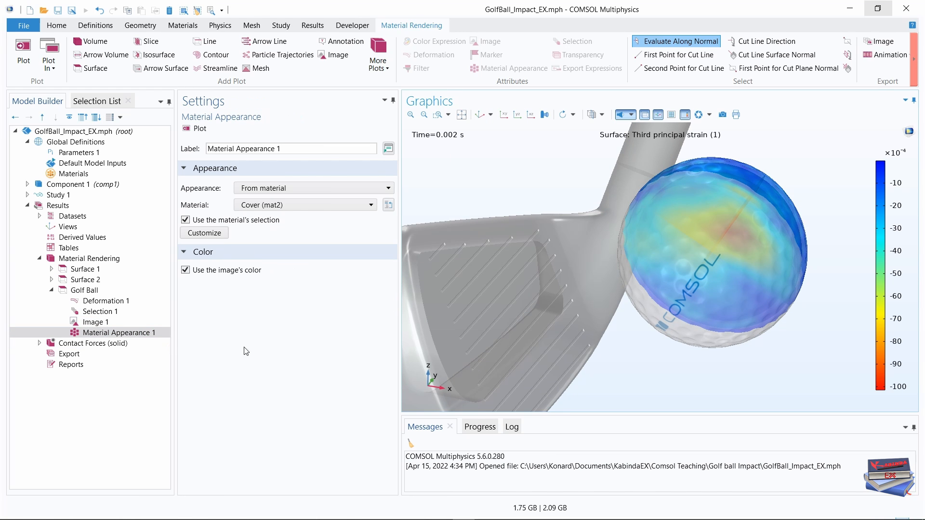
left_click_drag(401, 324, 351, 325)
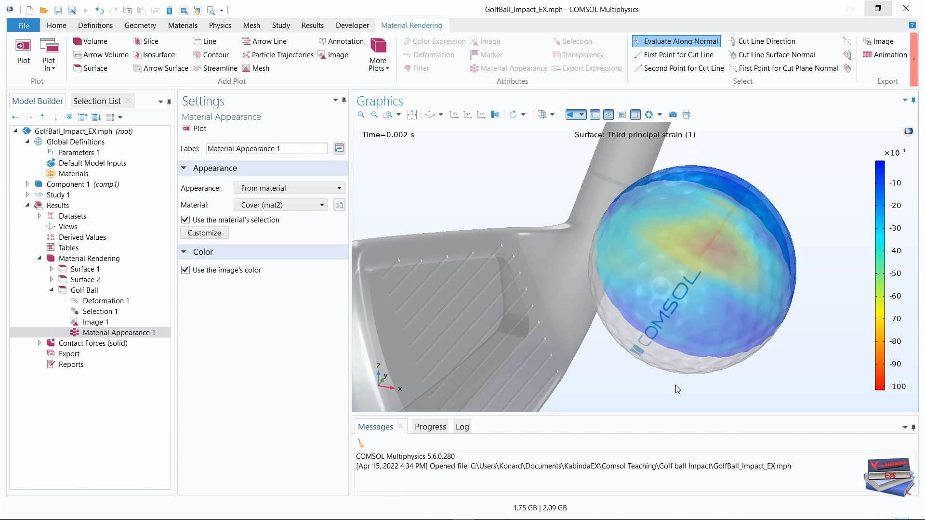
left_click_drag(678, 388, 705, 371)
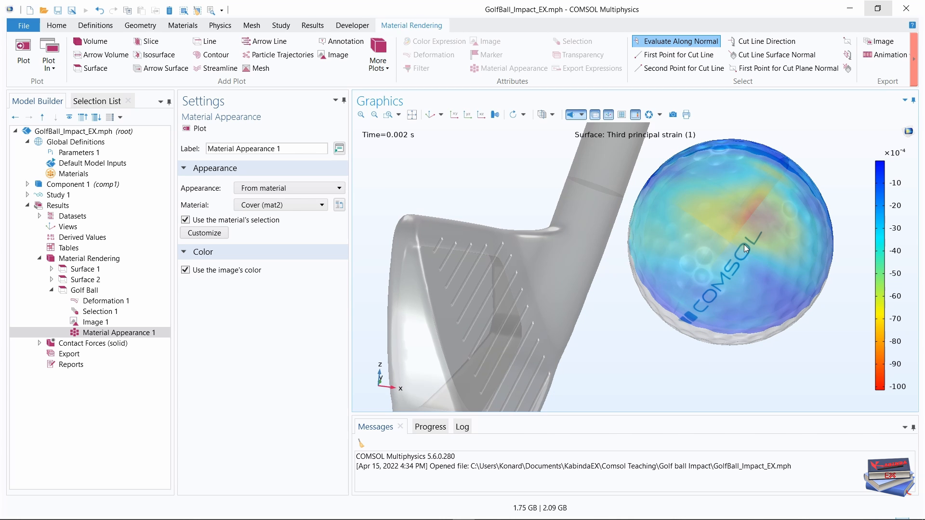
left_click_drag(670, 352, 653, 339)
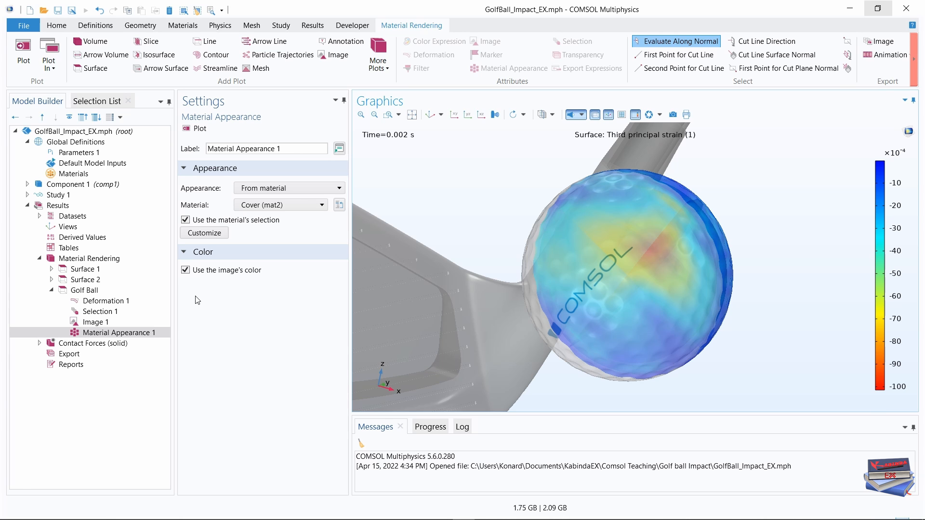
Duplicate the Golf Ball surface plot, collapse the original's attributes and expand those of the duplicate.
left_click(85, 291)
right_click(84, 292)
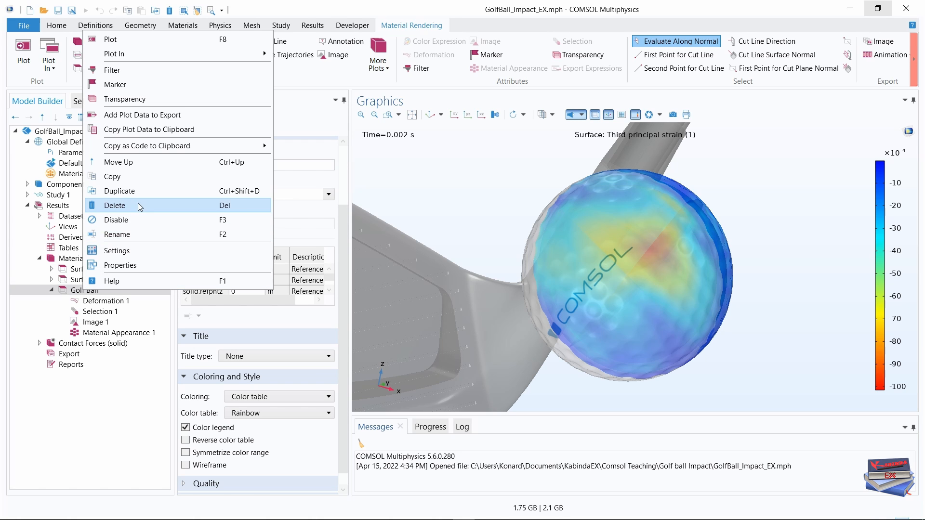
left_click(128, 194)
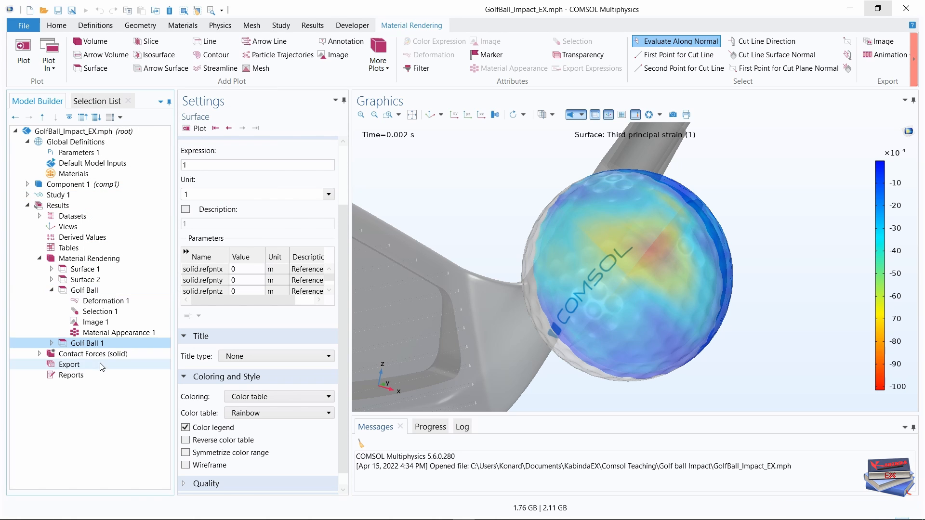
left_click(52, 291)
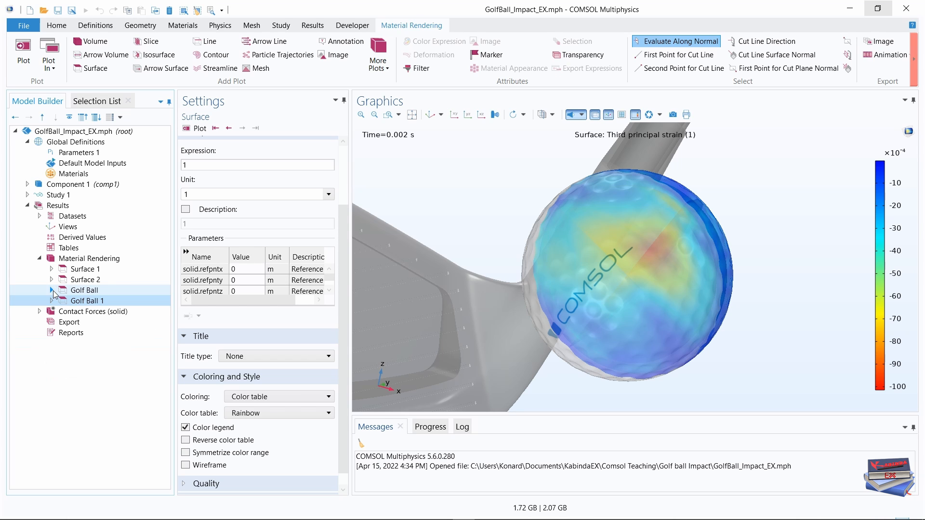
left_click(83, 302)
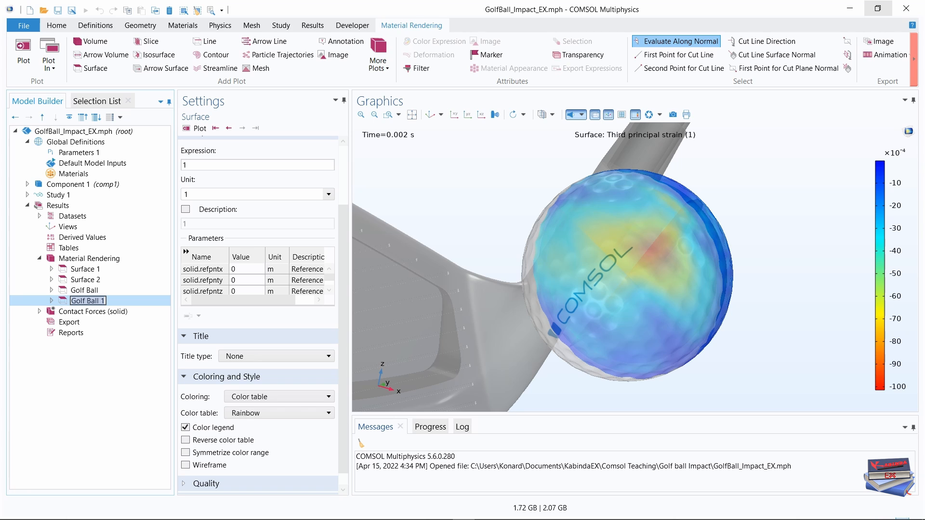
left_click(51, 301)
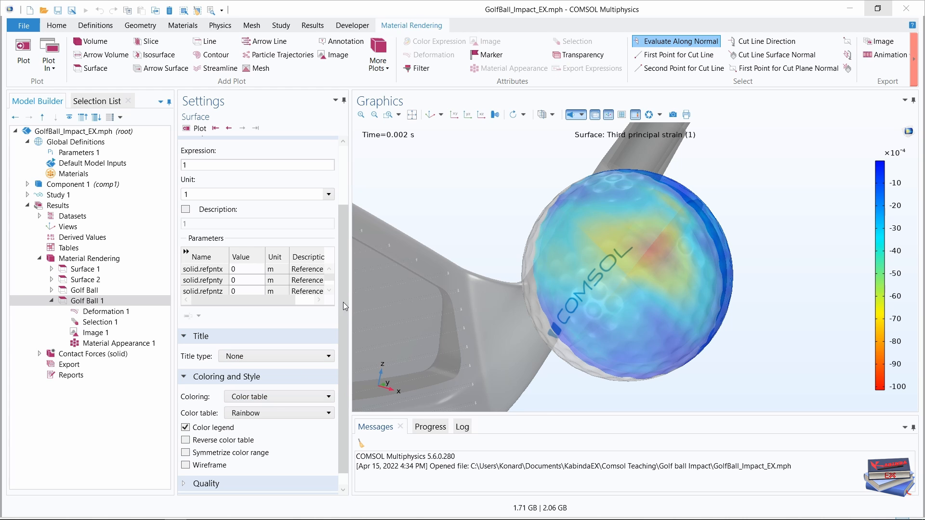
scroll(344, 289, "up", 5)
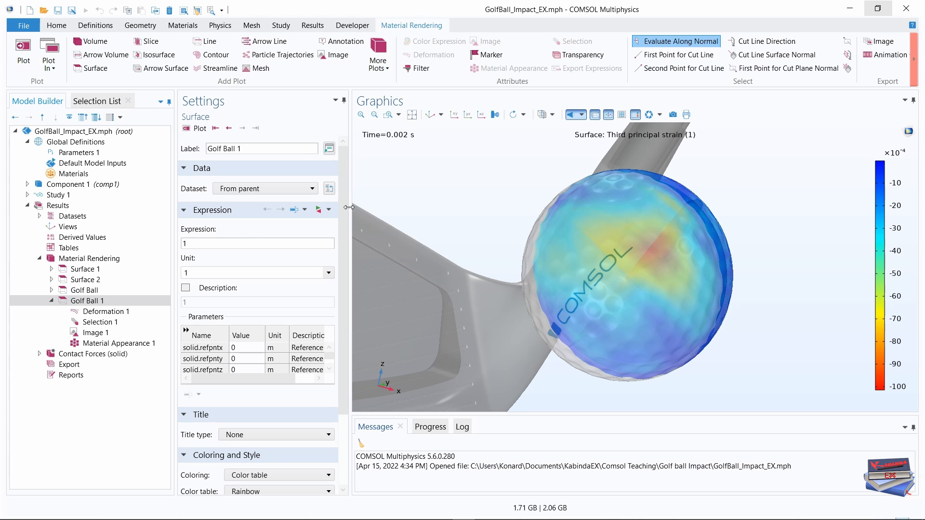
Set the Golf Ball 1 surface plot to inherit its style from the Golf Ball plot and widen the settings area.
left_click_drag(345, 197, 352, 292)
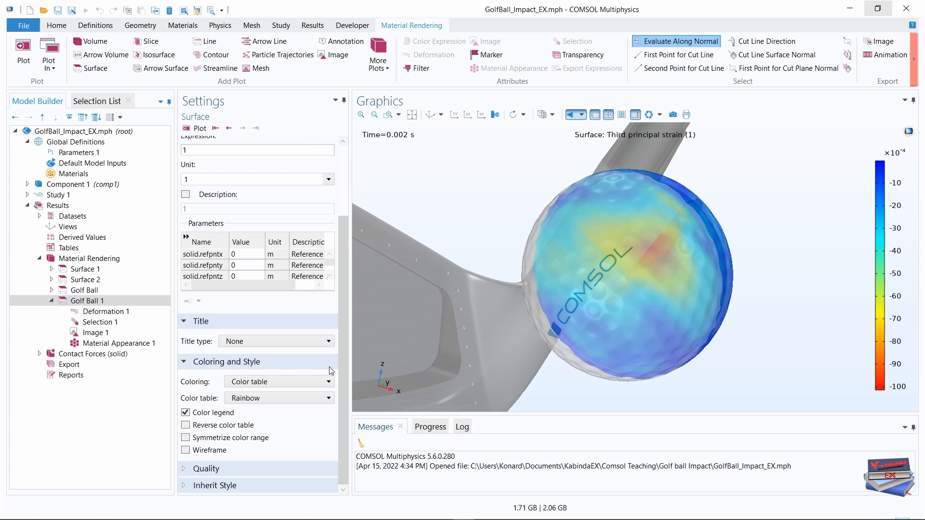
left_click(182, 487)
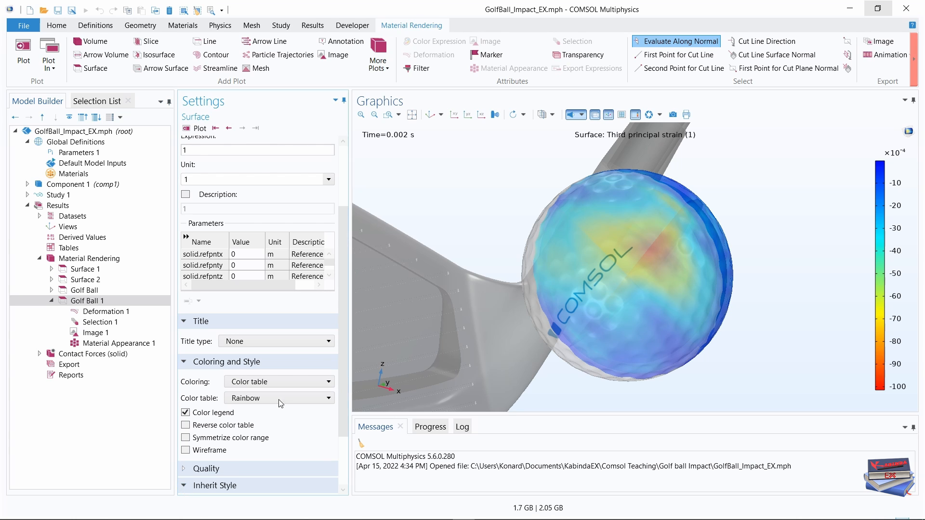
left_click_drag(348, 239, 340, 334)
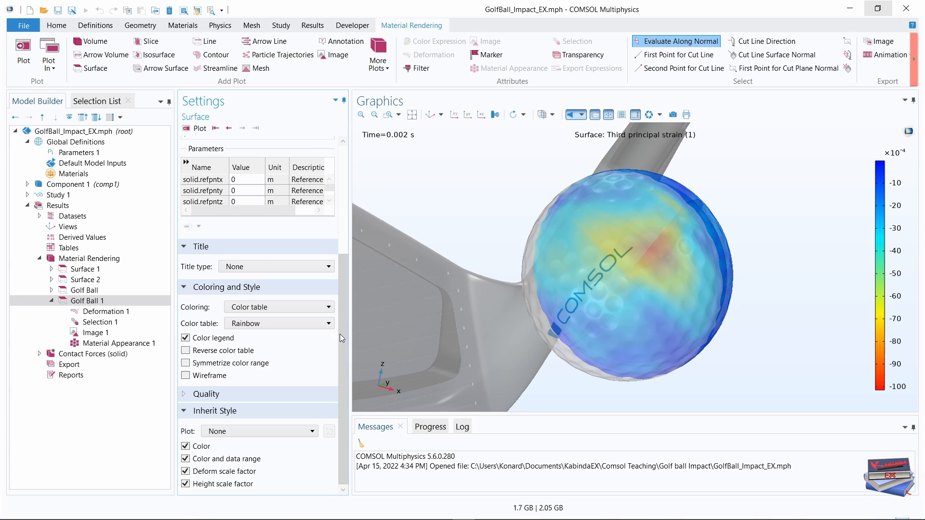
left_click(308, 432)
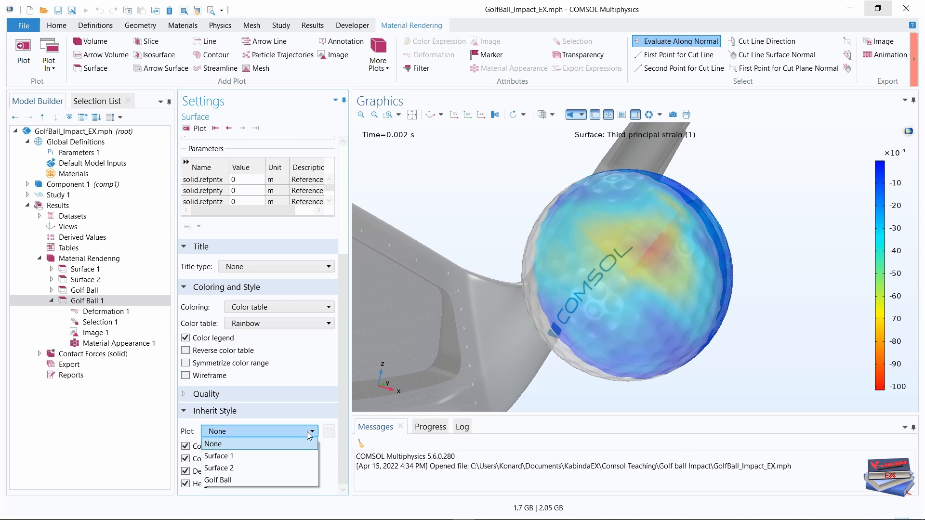
left_click(247, 480)
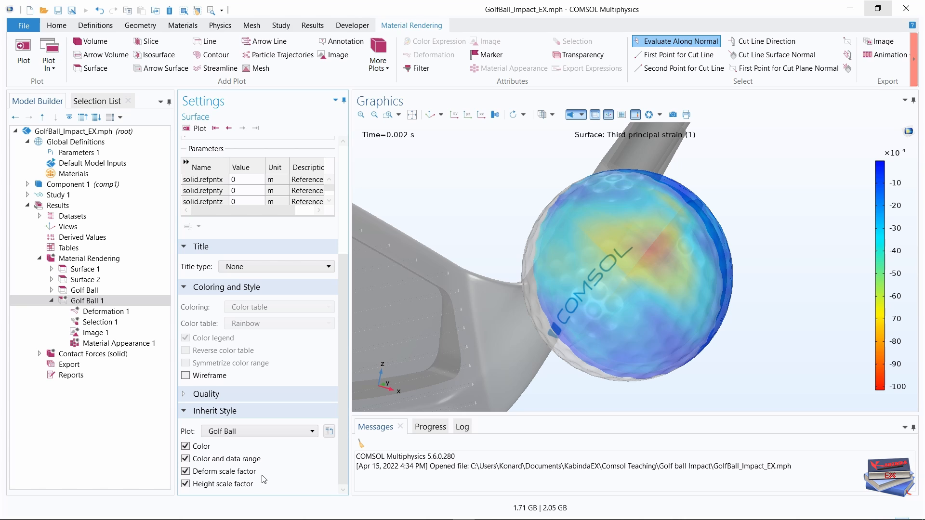
left_click_drag(351, 303, 445, 302)
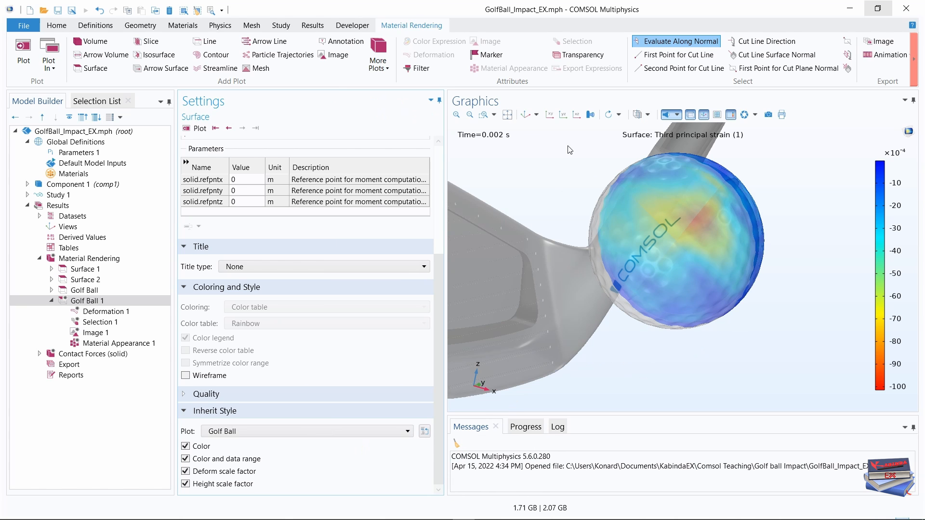
left_click(525, 114)
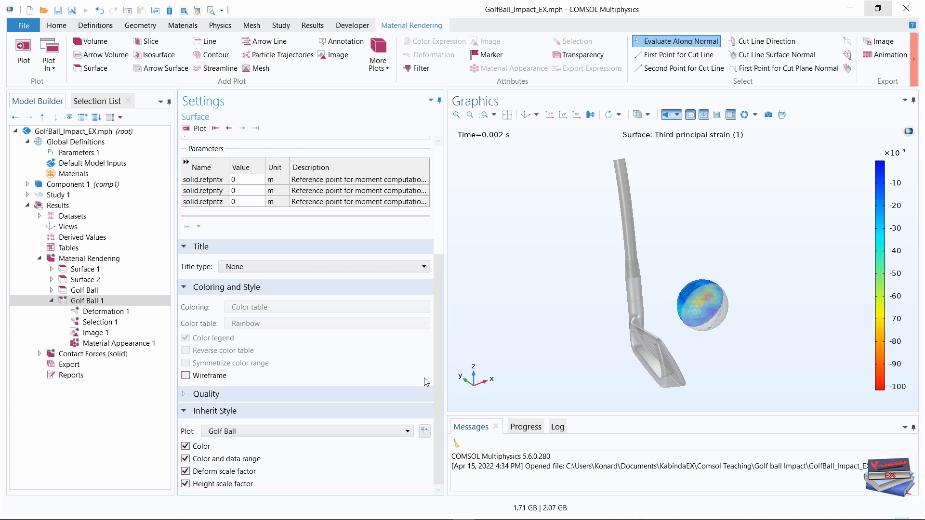
left_click_drag(439, 328, 449, 202)
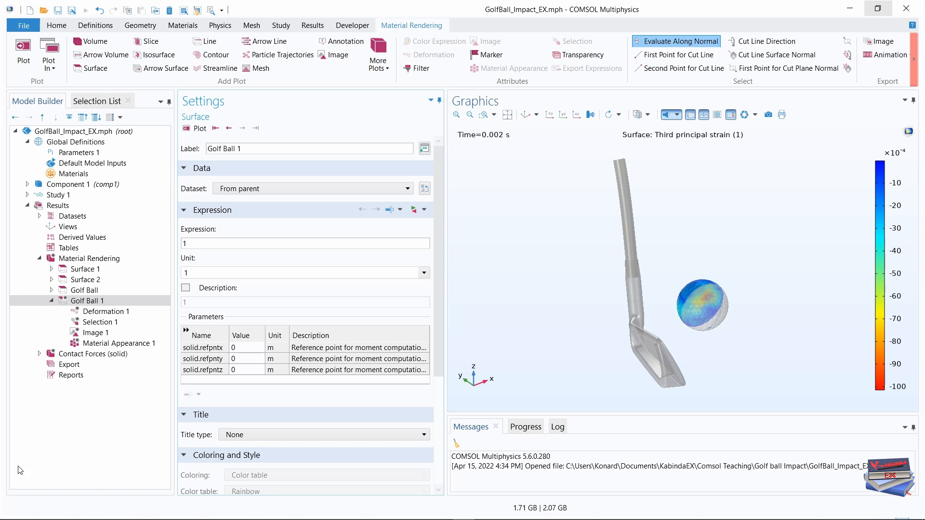
Clear all boundaries from the Selection 1 attribute of the Golf Ball 1 plot.
left_click(108, 325)
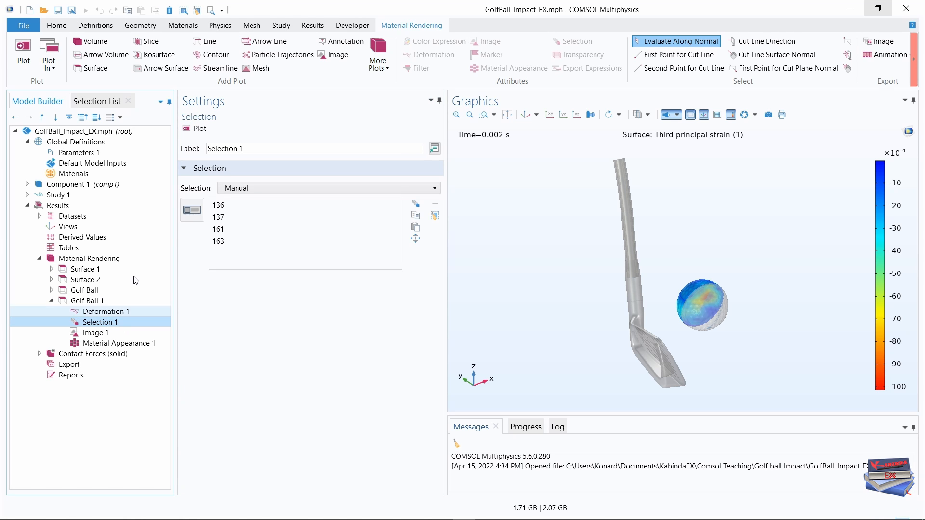
left_click(192, 210)
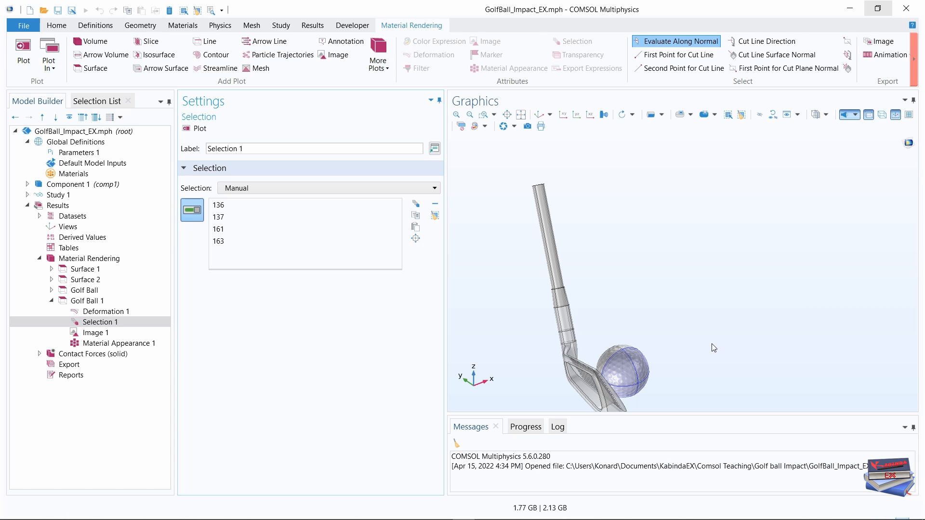
left_click_drag(707, 348, 766, 361)
middle_click_drag(721, 325, 708, 225)
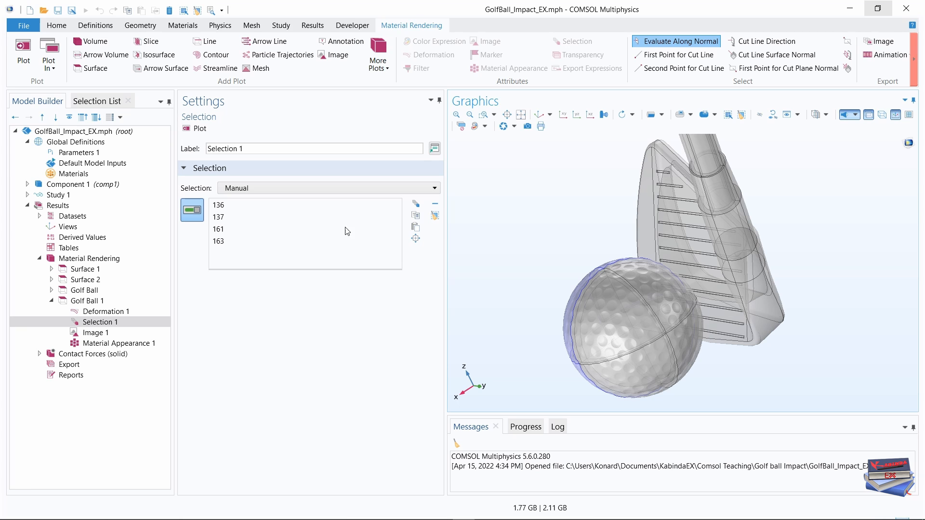
left_click(435, 217)
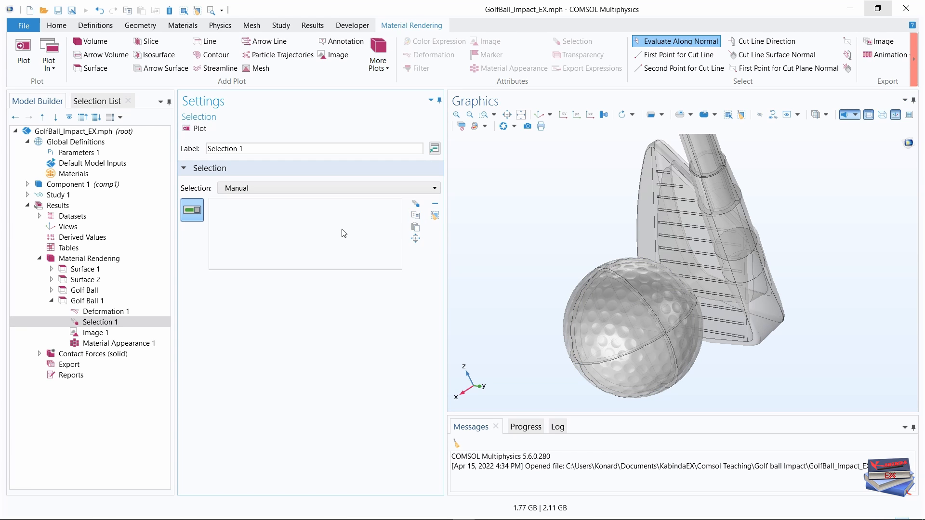
Add boundaries 139, 141, 177 and 193 on the ball's other half to Golf Ball 1's Selection 1.
left_click(96, 102)
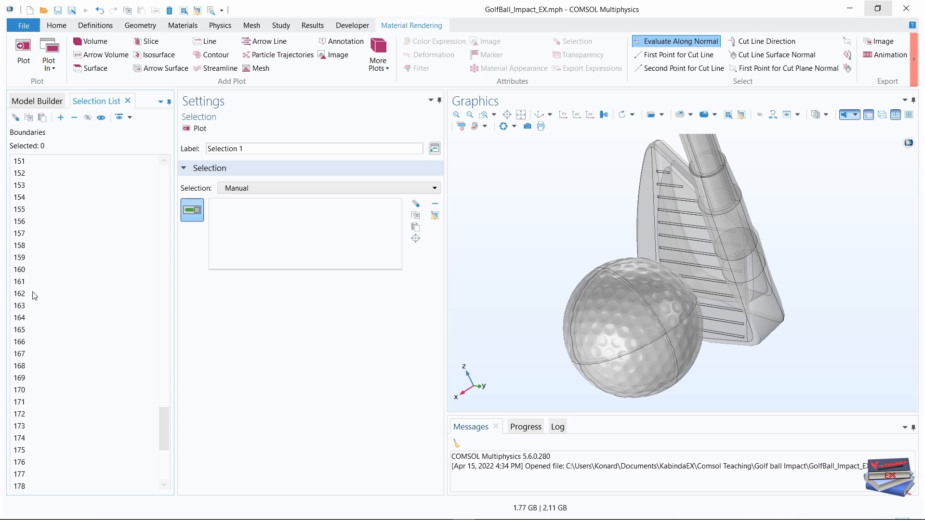
scroll(35, 295, "up", 8)
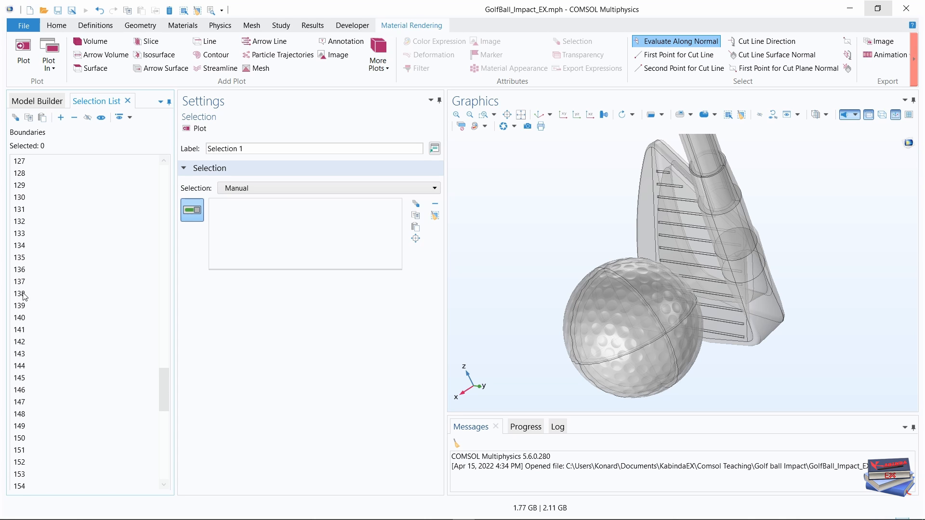
left_click(22, 308)
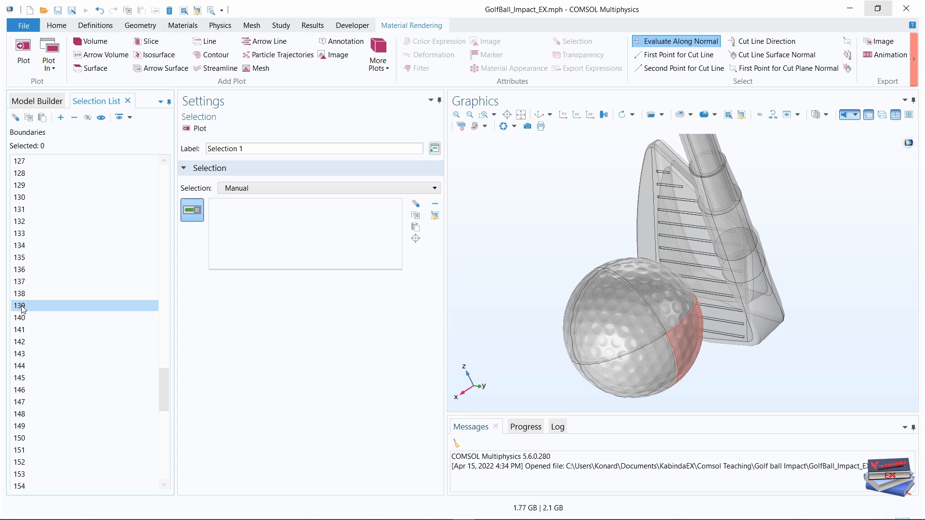
left_click(21, 331, "ctrl")
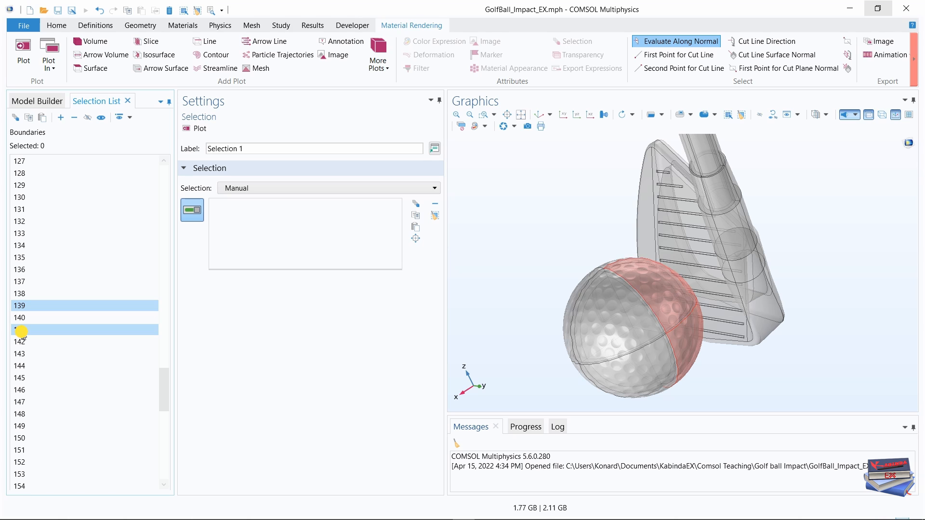
scroll(22, 338, "down", 8)
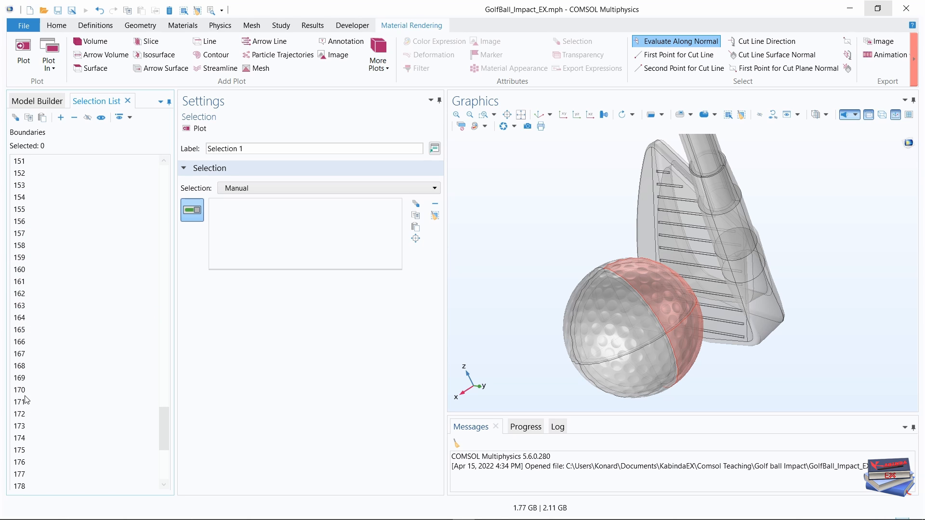
left_click(22, 475, "ctrl")
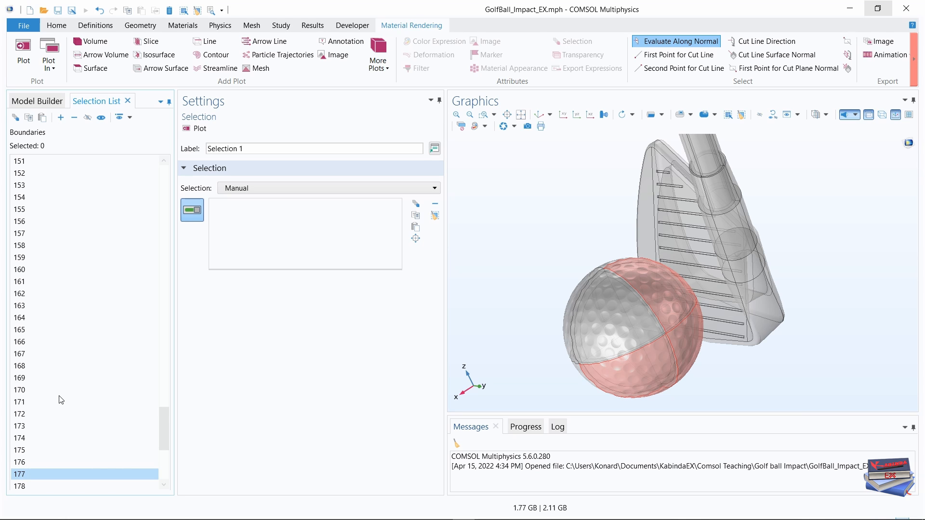
scroll(62, 400, "down", 6)
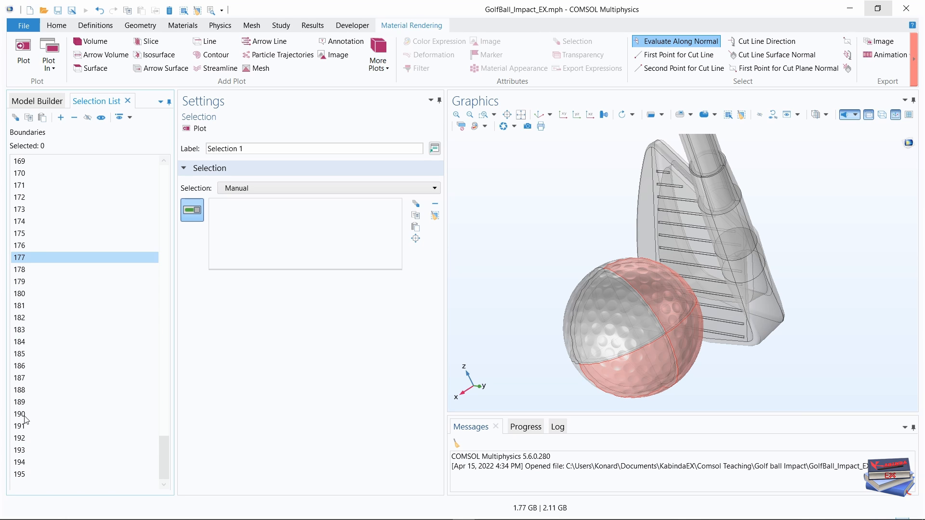
left_click(25, 451, "ctrl")
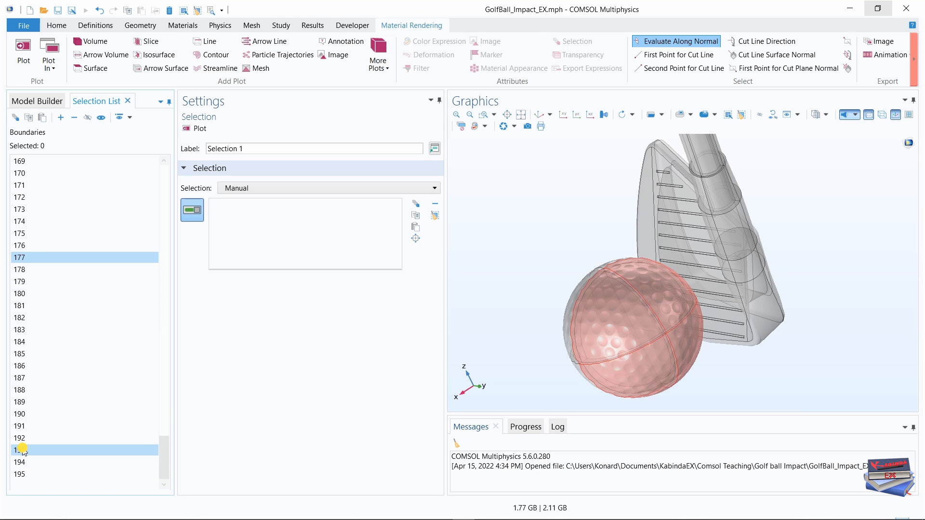
left_click(61, 118)
left_click(37, 100)
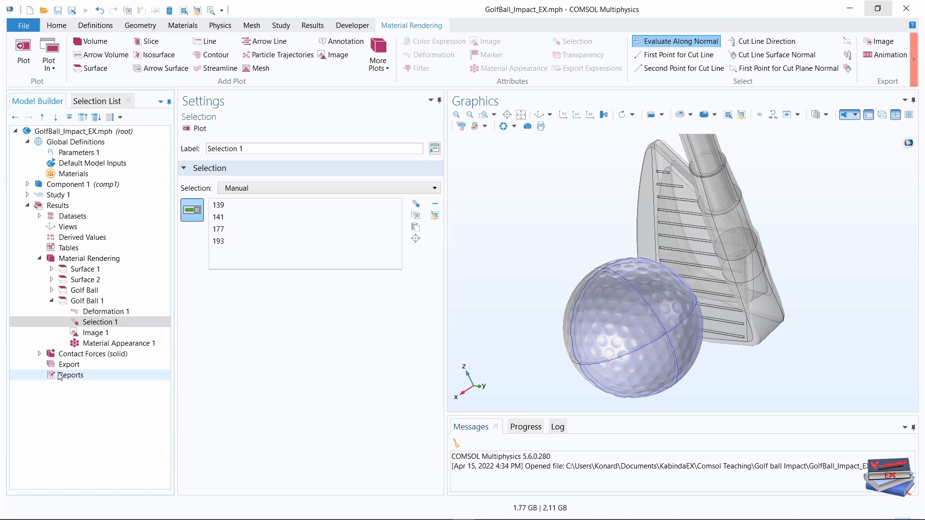
Set the plane type of Golf Ball 1's Image 1 mapping to zx-plane.
left_click(92, 333)
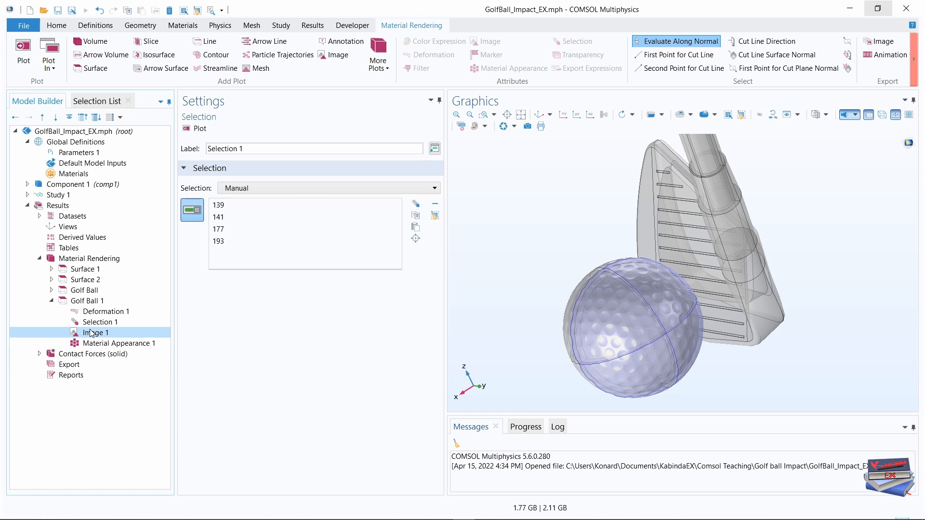
left_click(529, 118)
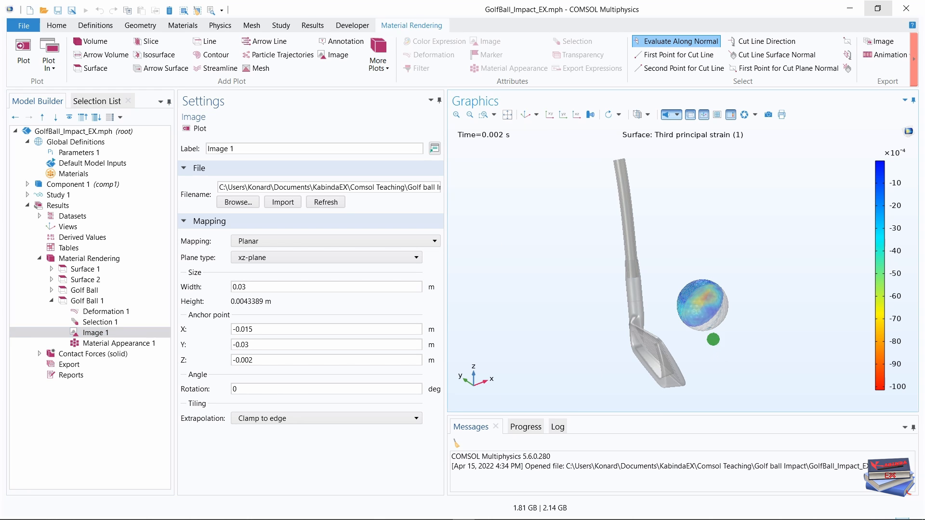
scroll(712, 339, "up", 5)
mouse_move(736, 321)
left_mouse_down()
mouse_move(708, 313)
mouse_move(642, 351)
mouse_move(675, 384)
mouse_move(669, 331)
mouse_move(669, 345)
mouse_move(687, 303)
mouse_move(678, 324)
left_mouse_up()
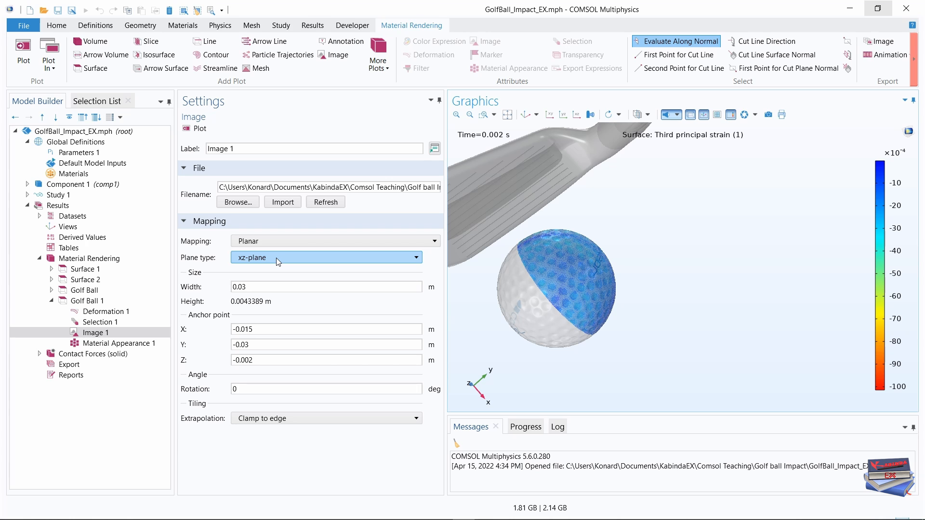
left_click(314, 258)
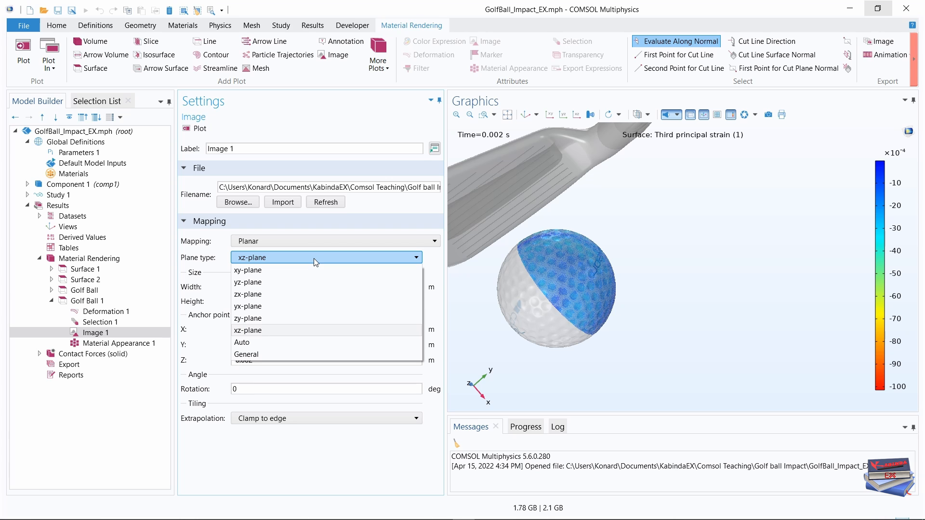
left_click(276, 294)
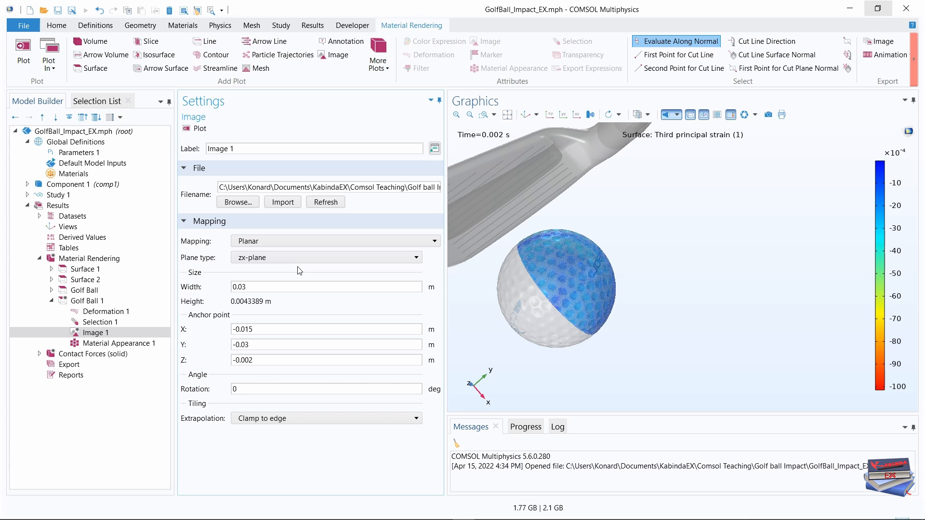
Set the image's anchor point to Y 0.03 m and X 0.015 m, and update the plot.
left_click(255, 329)
left_click(246, 344)
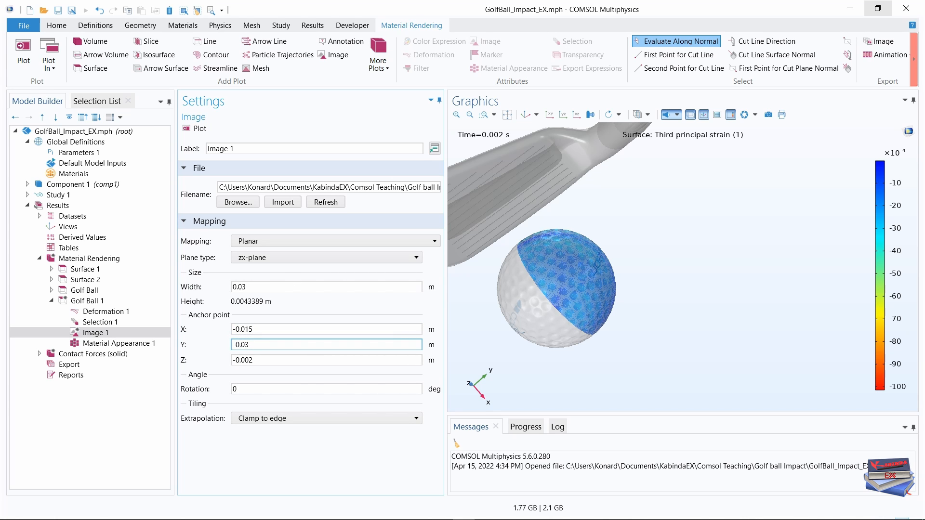
left_click(236, 343)
key("BackSpace")
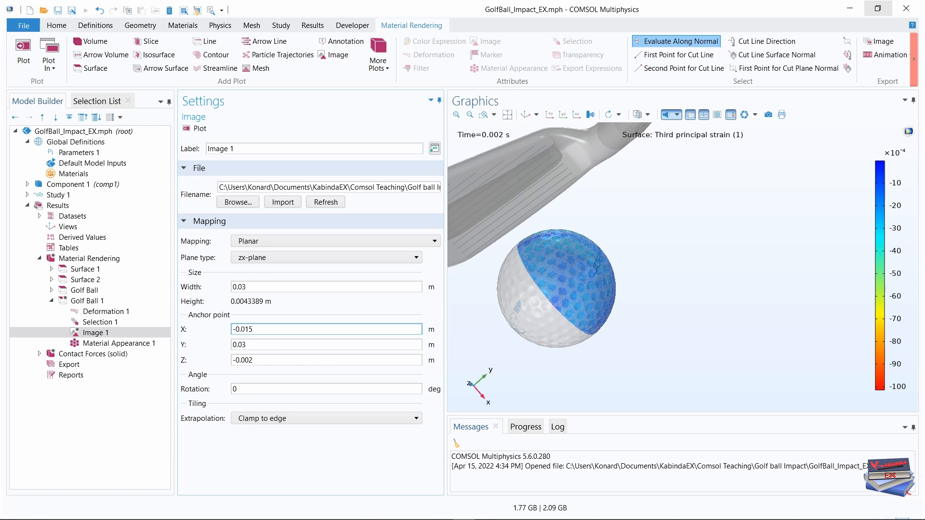
left_click_drag(235, 329, 223, 330)
key("BackSpace")
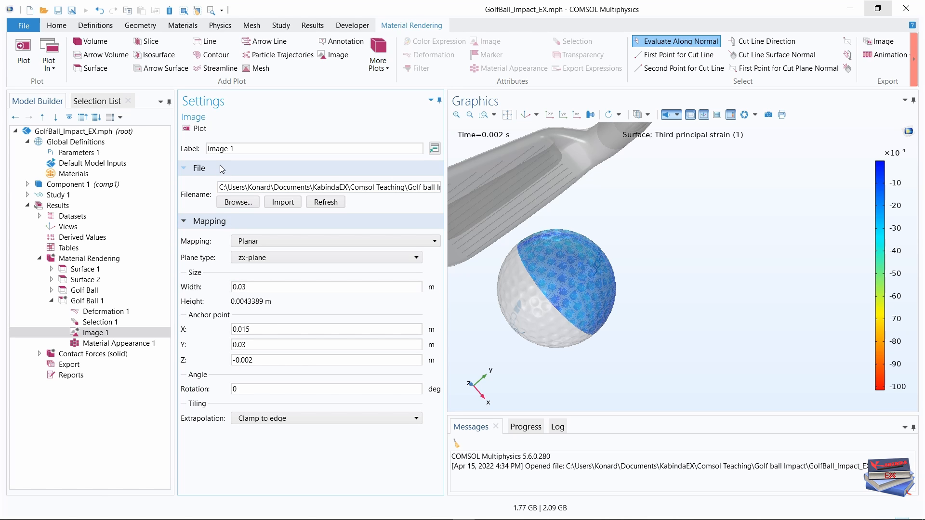
left_click(202, 129)
Examine the logo on the golf ball's second half up close from several angles, and return to the default view.
left_click_drag(670, 301, 640, 326)
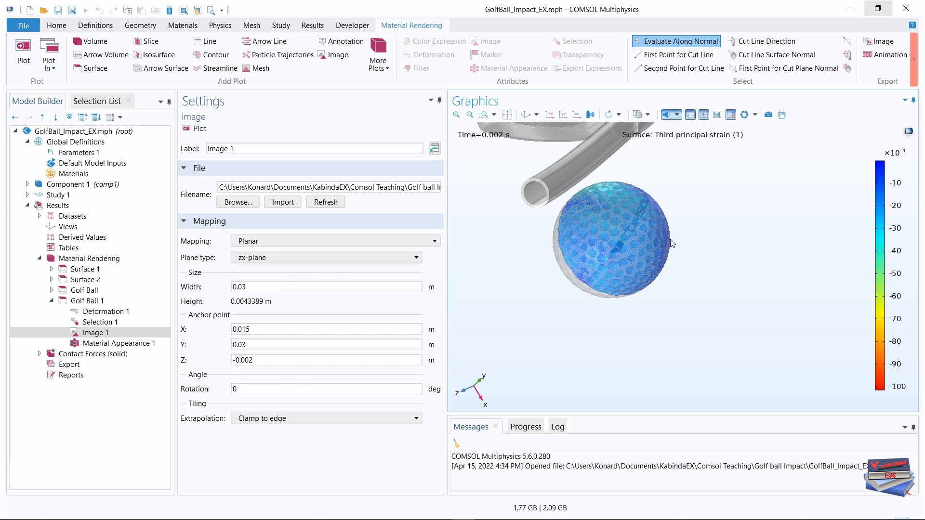
right_click_drag(673, 215, 690, 292)
scroll(690, 285, "up", 5)
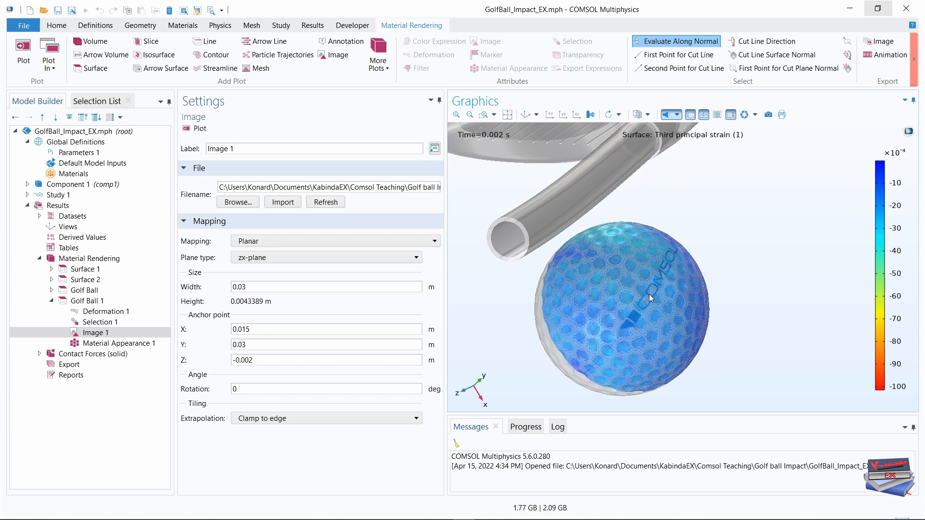
mouse_move(689, 282)
left_mouse_down()
mouse_move(673, 298)
mouse_move(642, 301)
left_mouse_up()
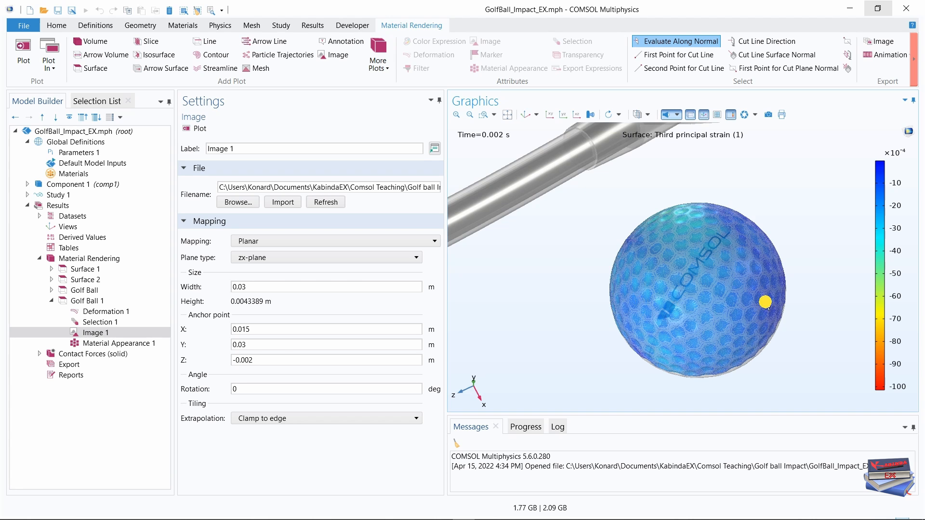
mouse_move(765, 302)
left_mouse_down()
mouse_move(646, 301)
mouse_move(640, 289)
mouse_move(682, 313)
mouse_move(675, 309)
mouse_move(784, 314)
left_mouse_up()
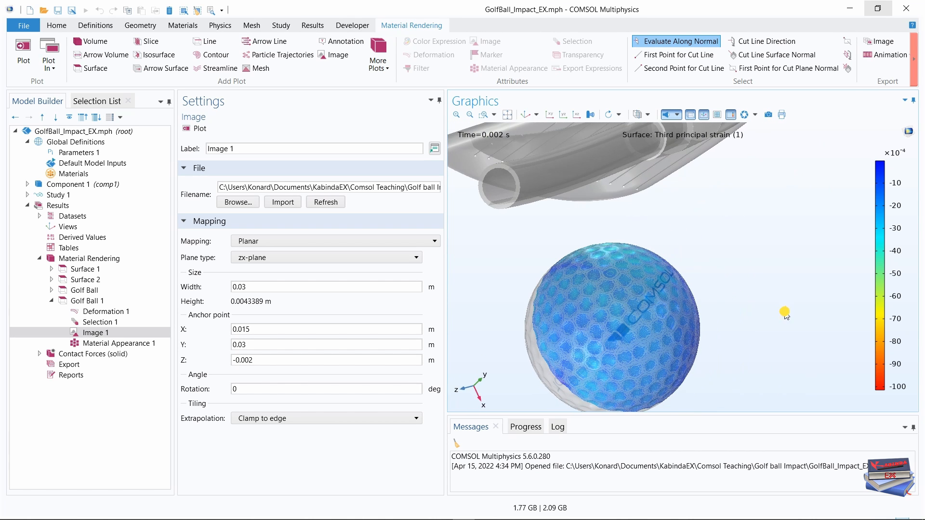
left_click(527, 114)
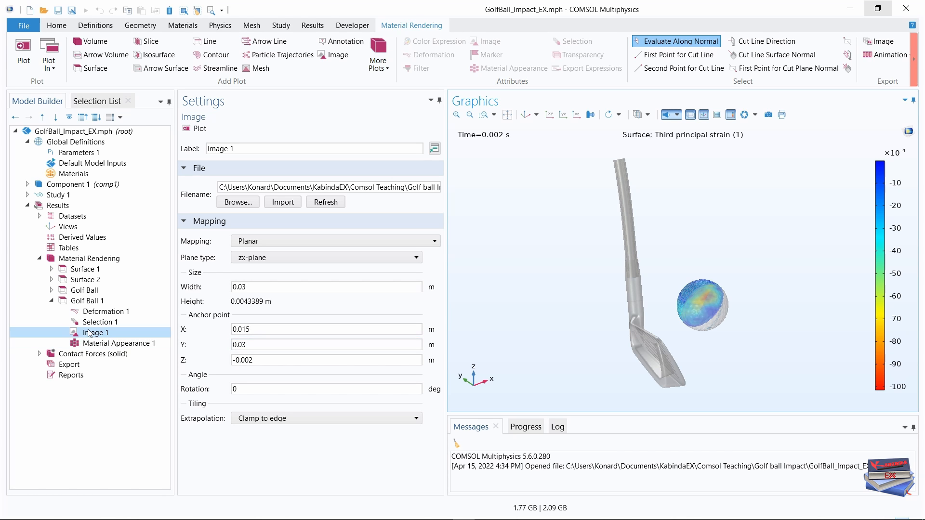
Duplicate the Golf Ball surface plot in the Material Rendering group and label the copy Club Head.
left_click(50, 301)
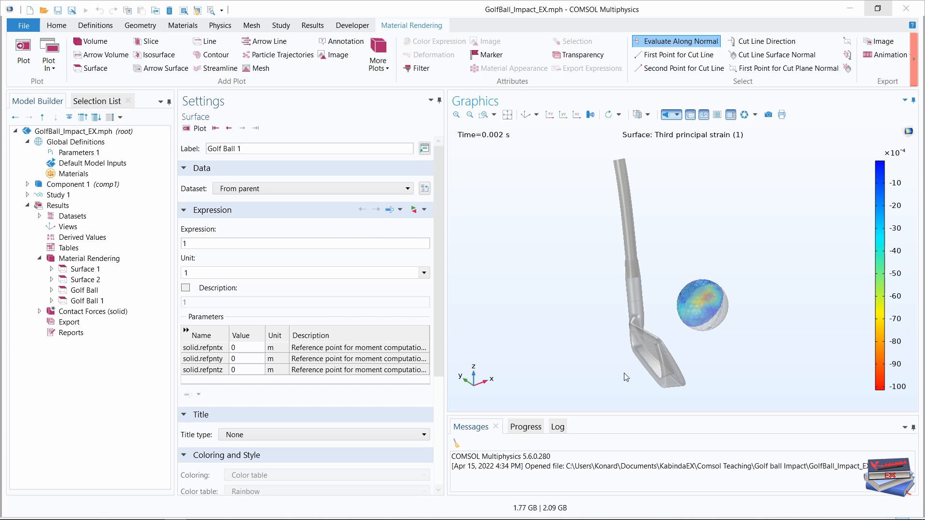
right_click(93, 293)
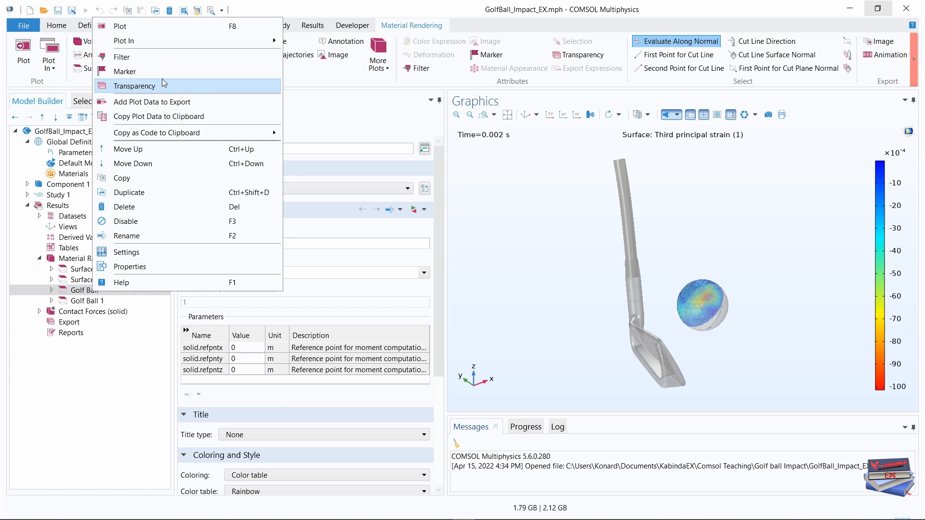
key("Escape")
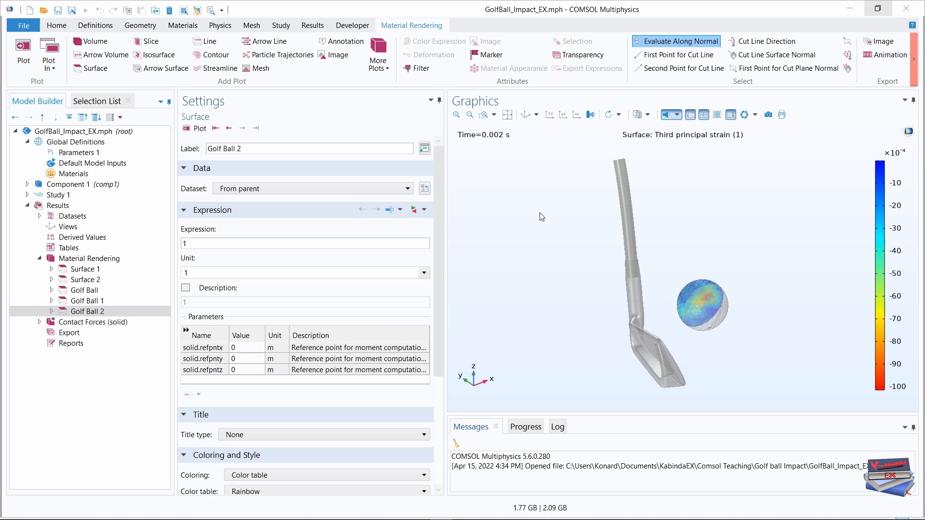
left_click_drag(242, 148, 203, 149)
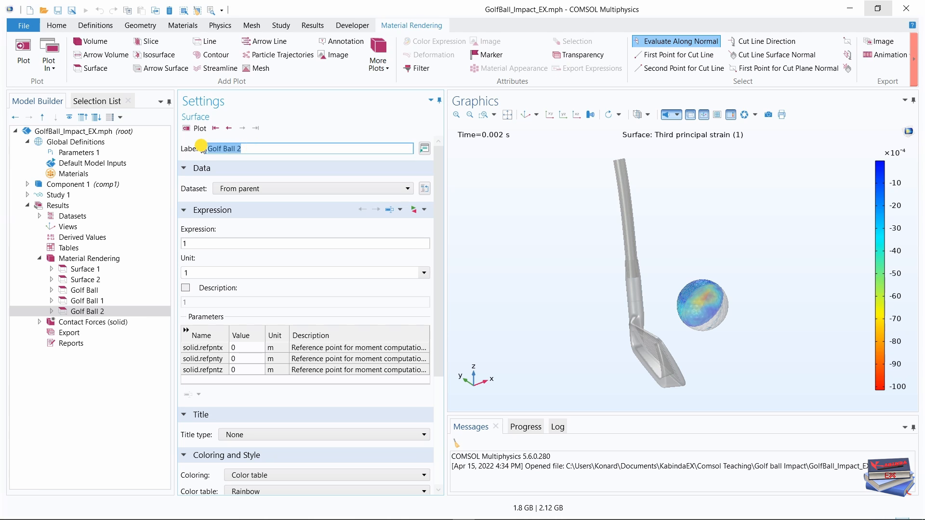
type("Club Head")
left_click(124, 404)
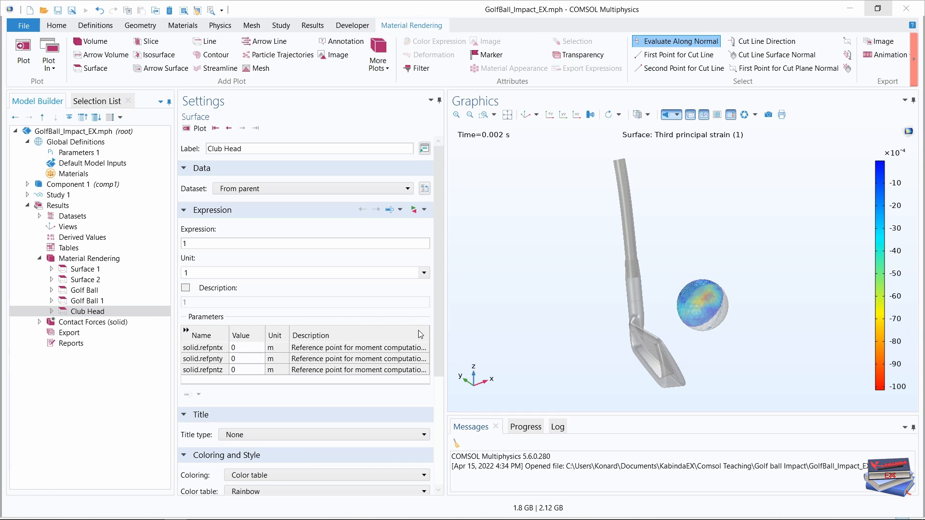
Make the Club Head plot inherit its style from the Golf Ball plot.
left_click_drag(441, 229, 438, 343)
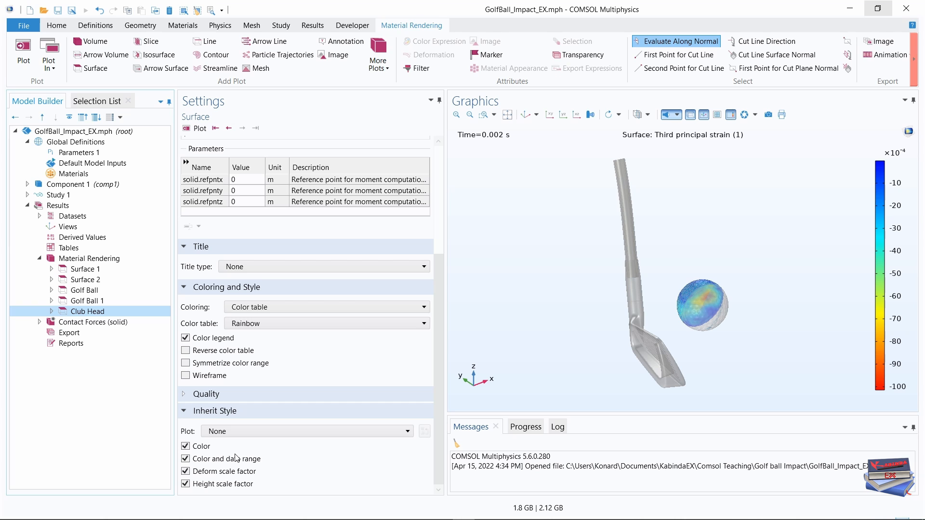
left_click(348, 432)
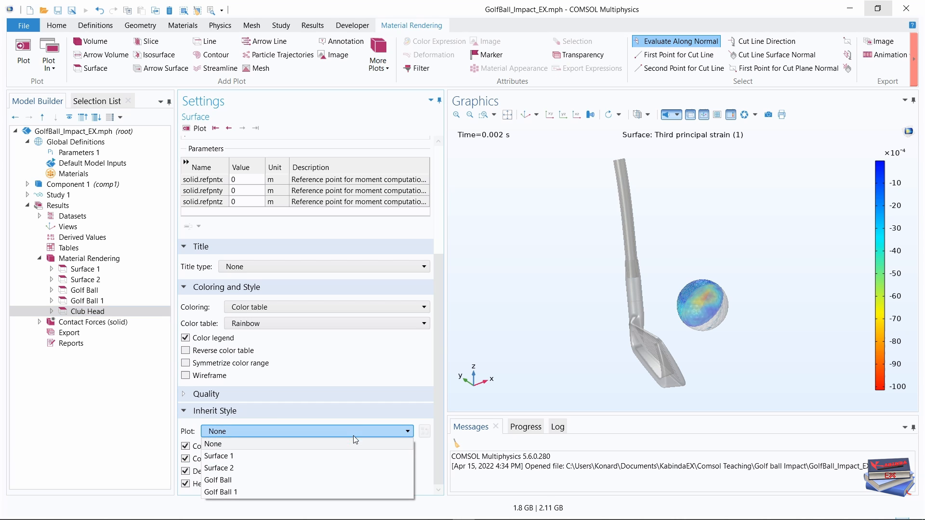
left_click(242, 480)
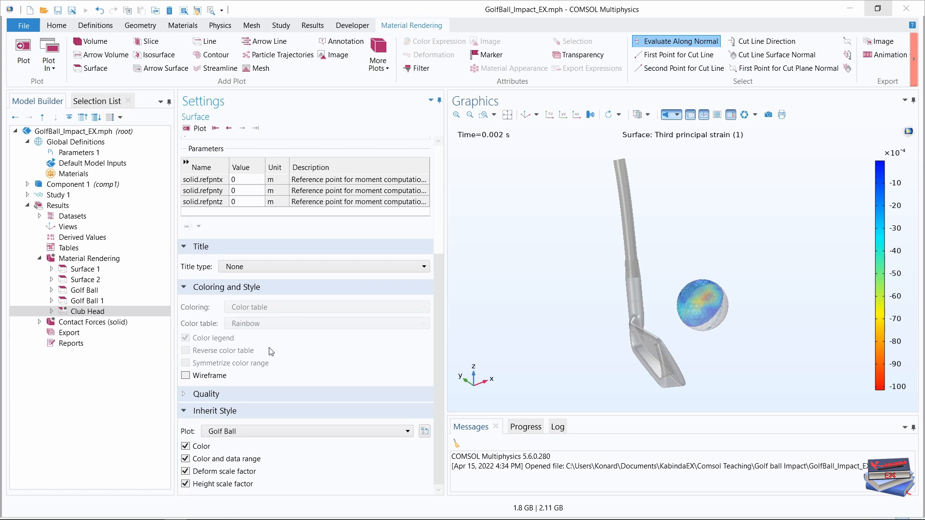
Set the Club Head plot's Selection 1 to the Polished Steel boundaries.
left_click(52, 312)
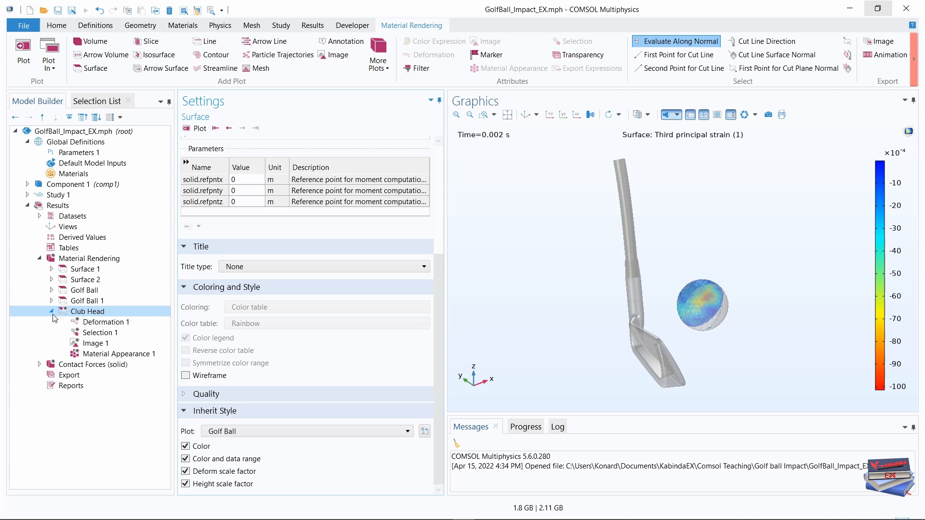
left_click(97, 333)
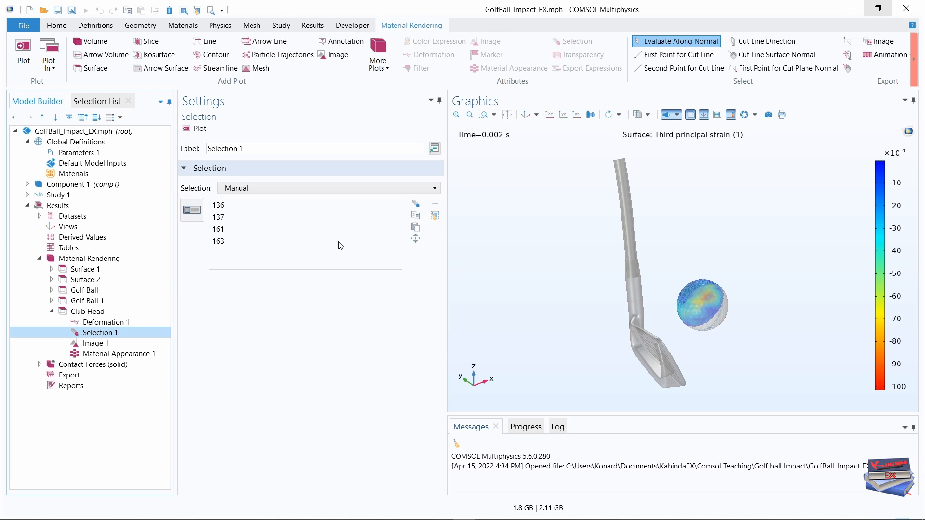
left_click(418, 187)
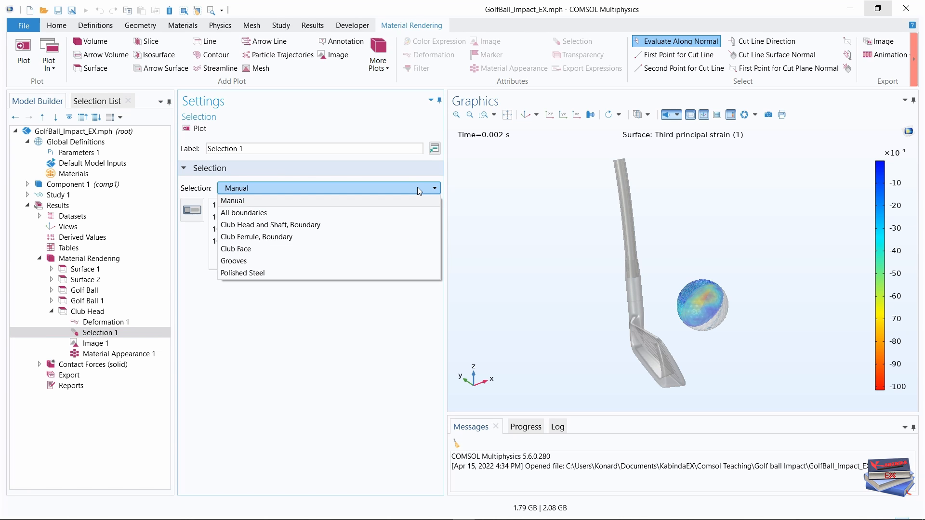
left_click(262, 272)
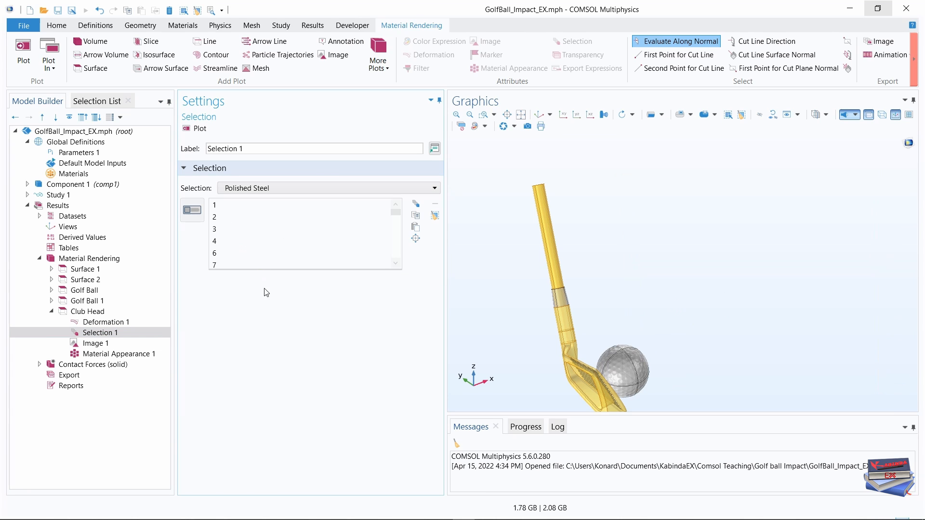
left_click(538, 115)
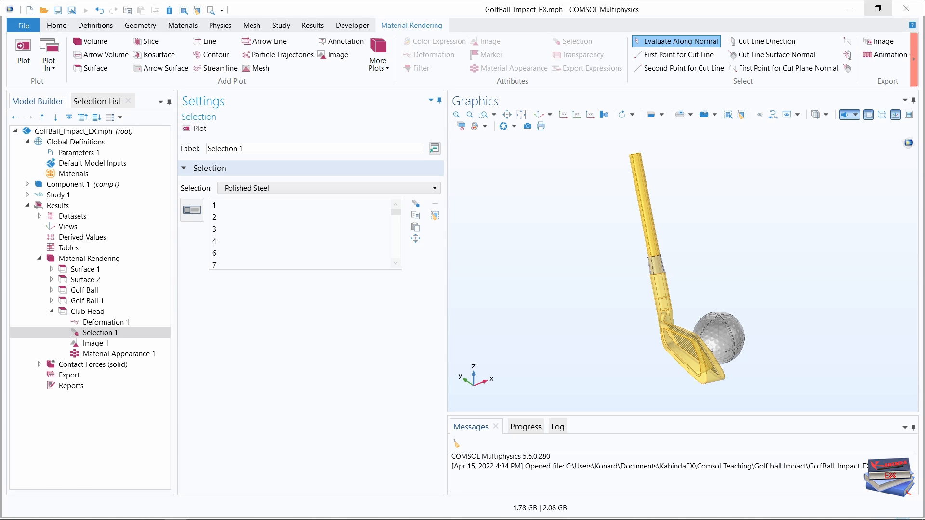
Delete the Image 1 attribute from the Club Head plot.
left_click(96, 344)
right_click(98, 344)
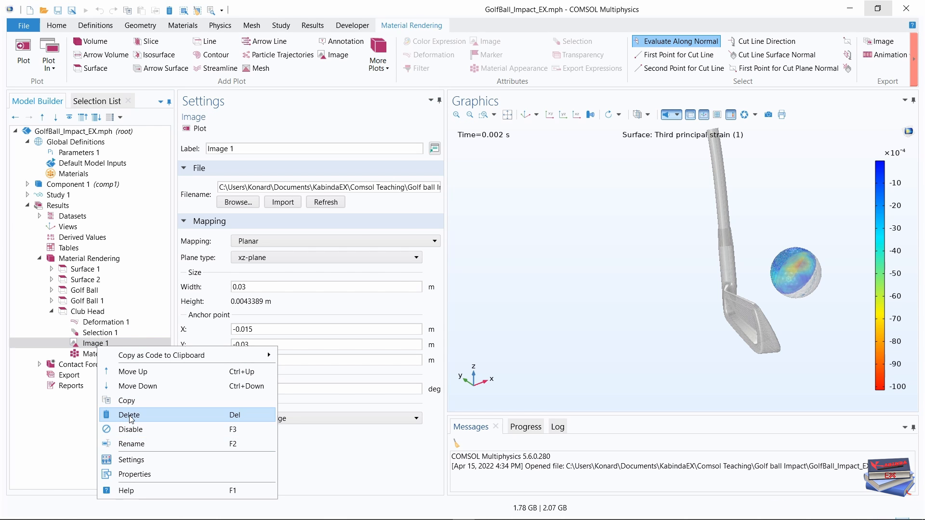
left_click(123, 415)
left_click(473, 311)
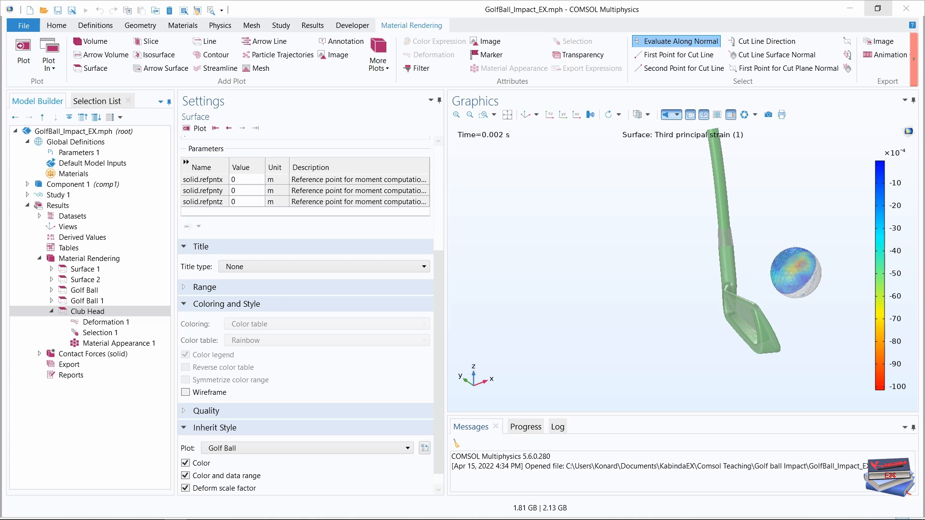
Set the Club Head plot's Material Appearance 1 to Club Head (mat1) and turn off use of the plot's color.
left_click(74, 314)
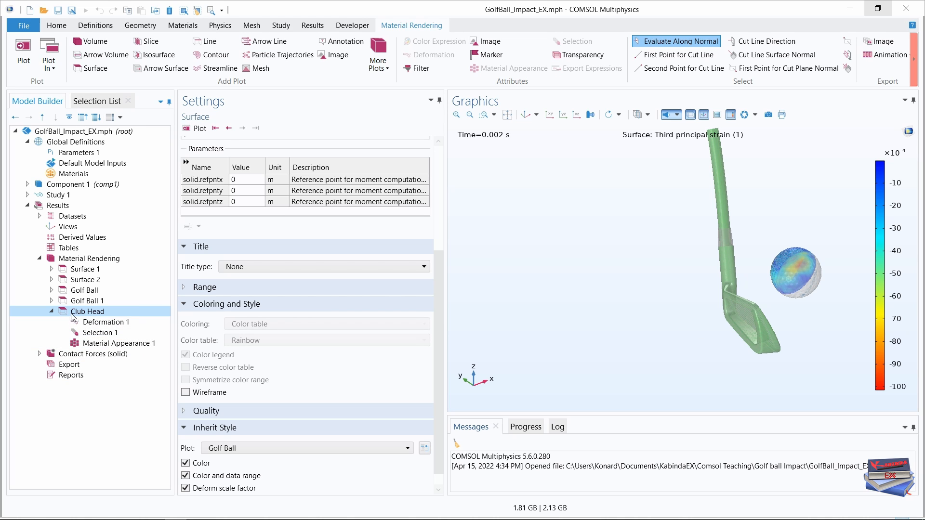
left_click(107, 343)
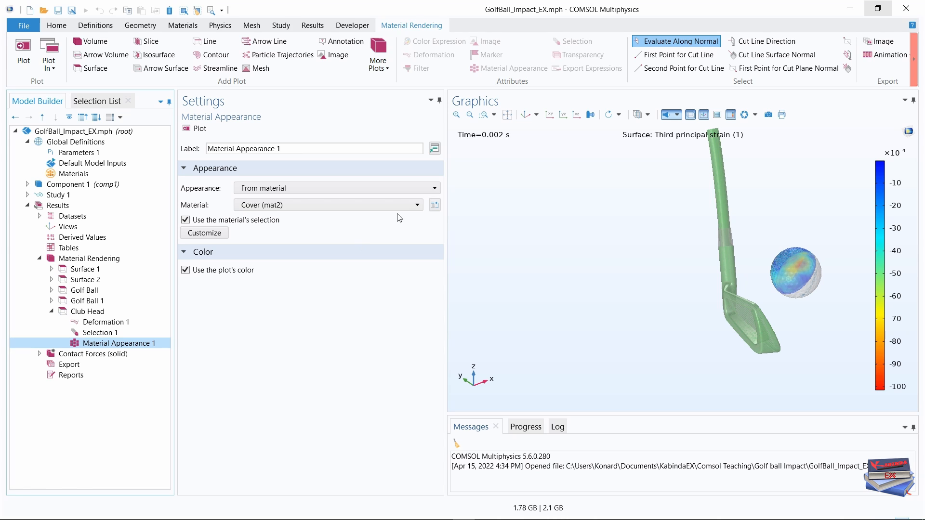
left_click(416, 206)
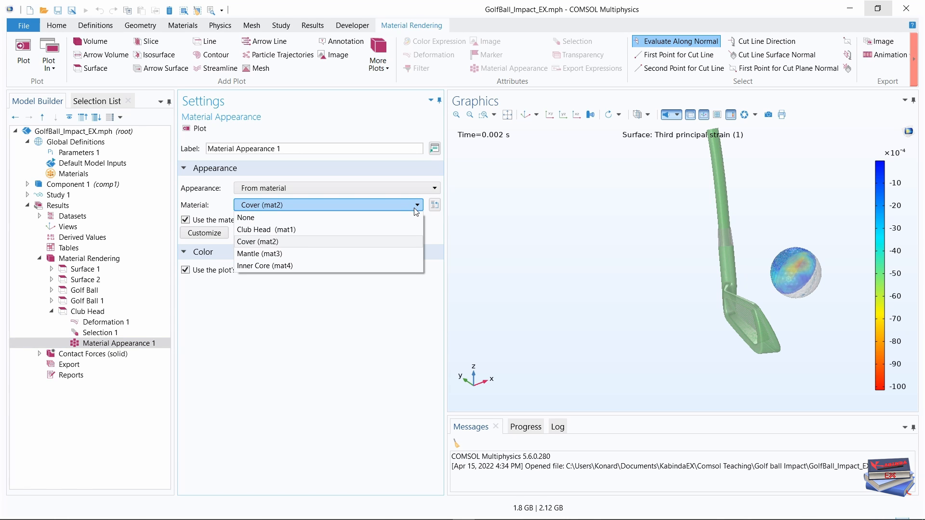
left_click(320, 231)
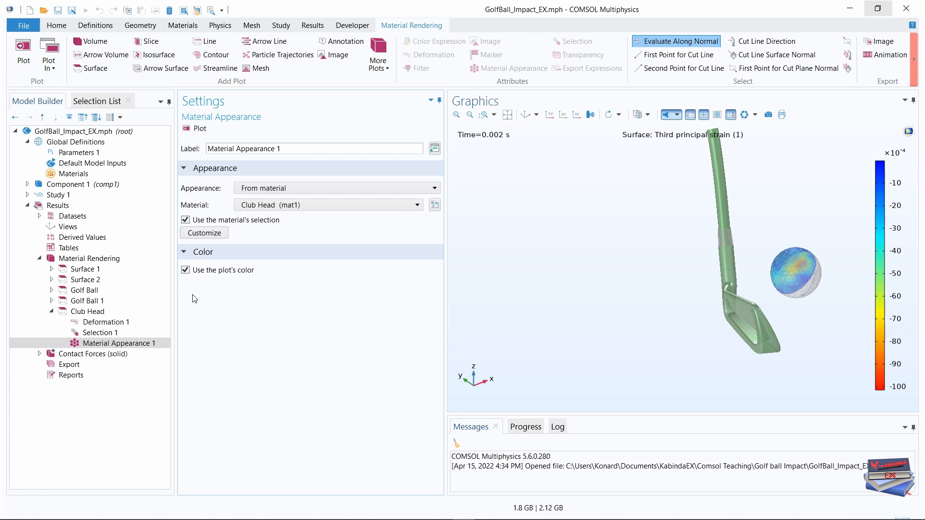
left_click(185, 270)
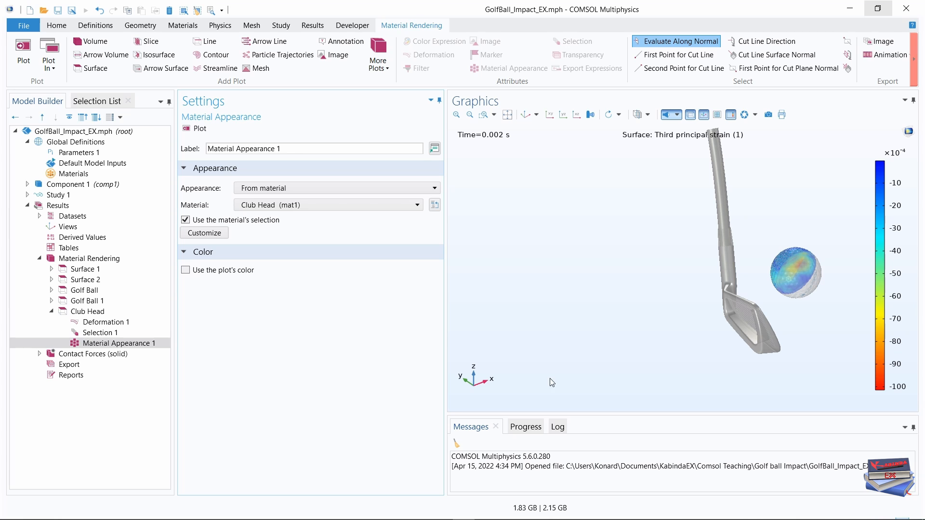
Restore the default view of the rendered club and save the model file.
left_click(526, 114)
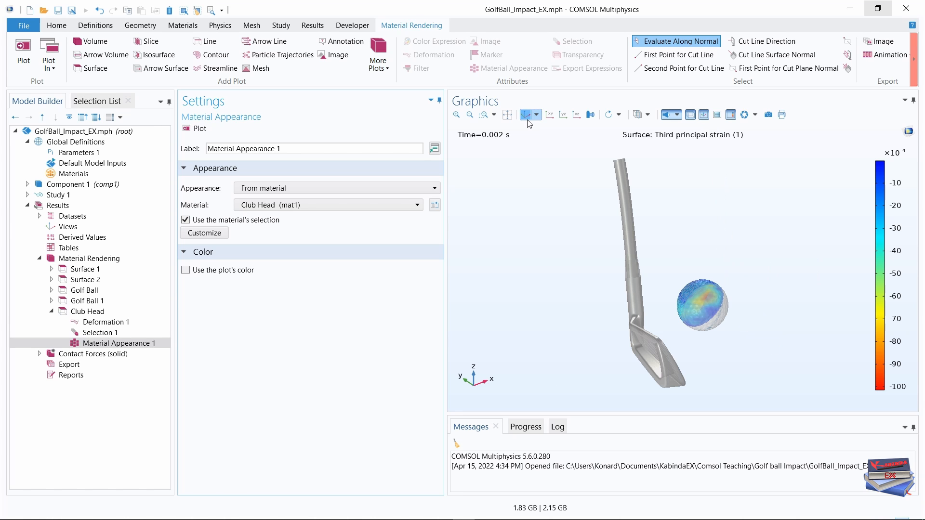
scroll(645, 329, "up", 2)
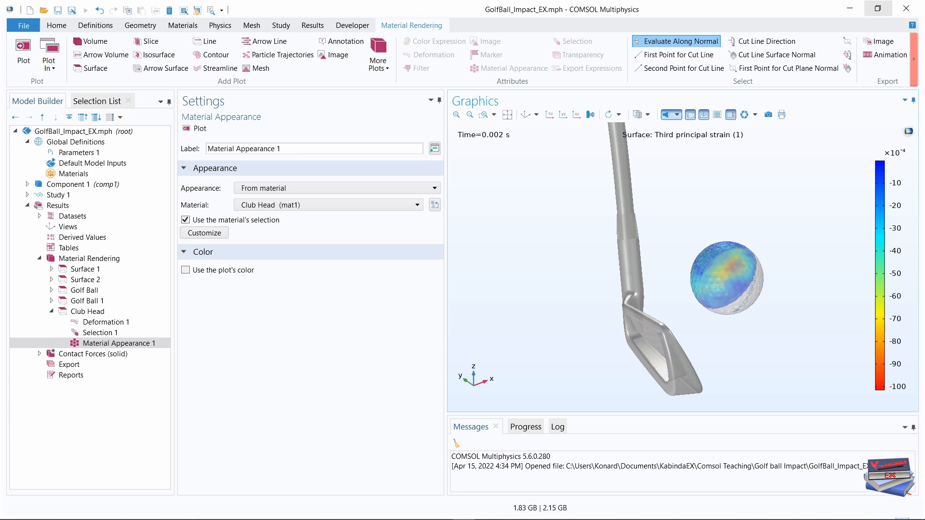
key("ctrl+s")
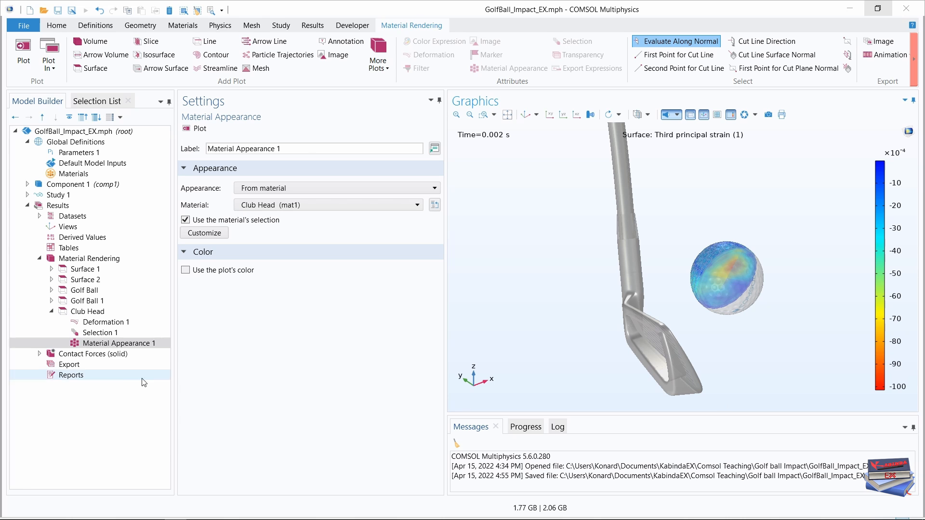
Duplicate the Club Head surface plot and label the copy Club Face.
left_click(51, 311)
left_click(91, 312)
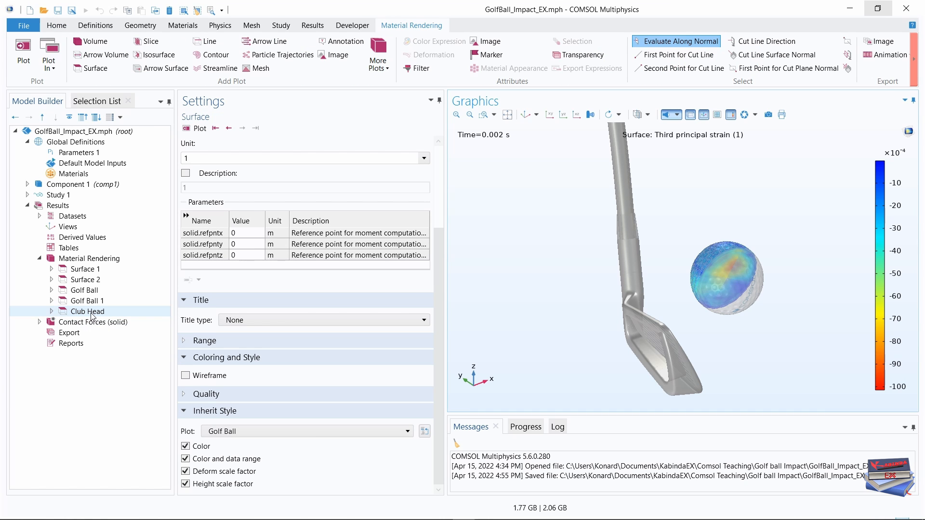
right_click(91, 313)
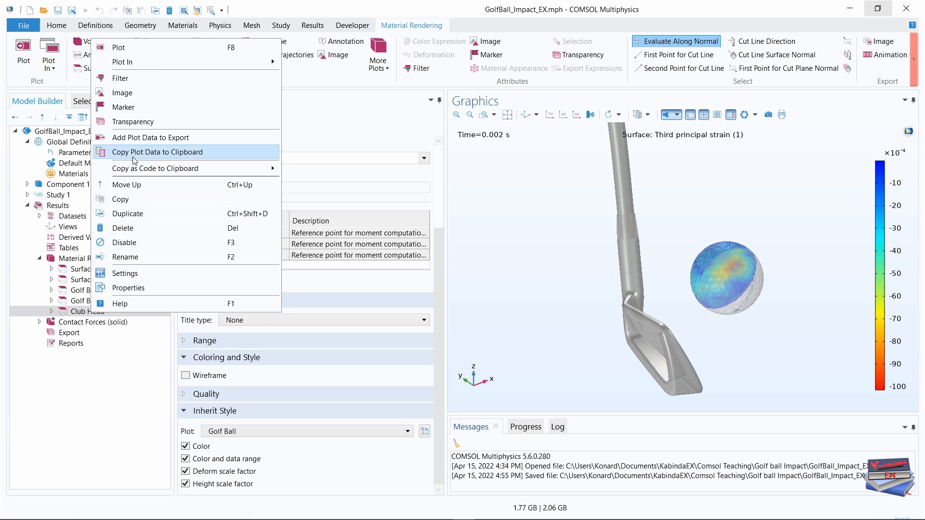
key("Escape")
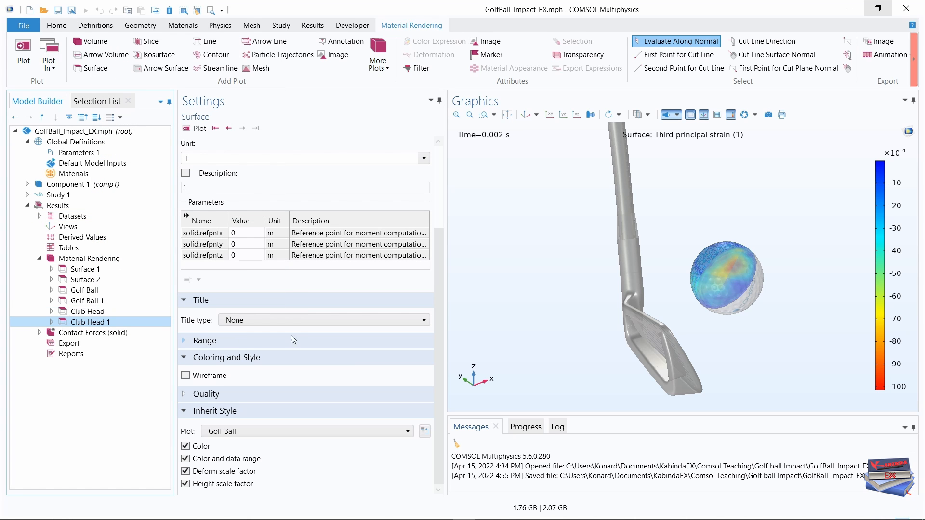
left_click(52, 321)
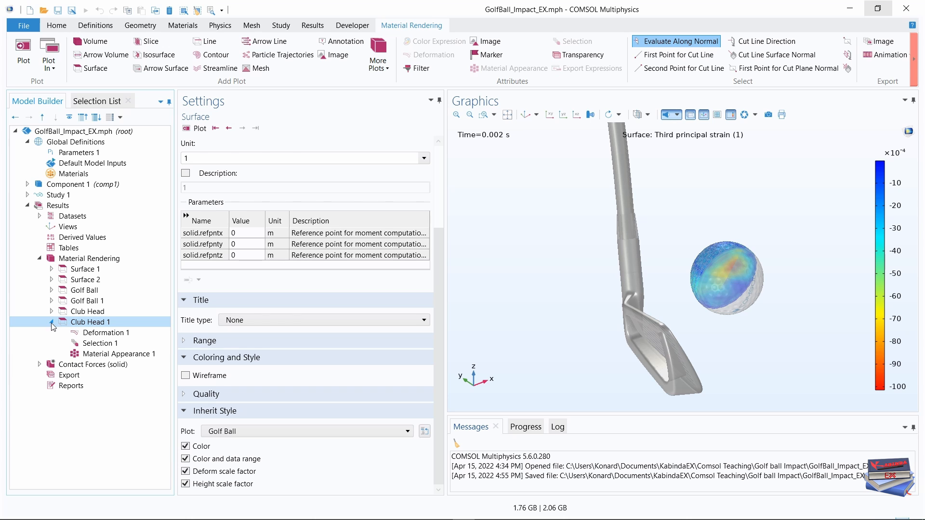
left_click_drag(436, 239, 438, 154)
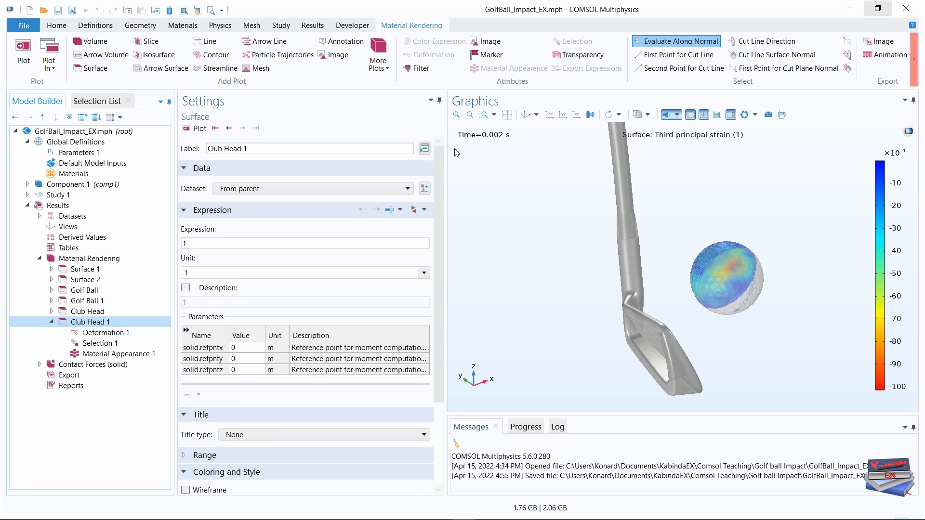
left_click(249, 148)
left_click_drag(249, 148, 222, 146)
type("F")
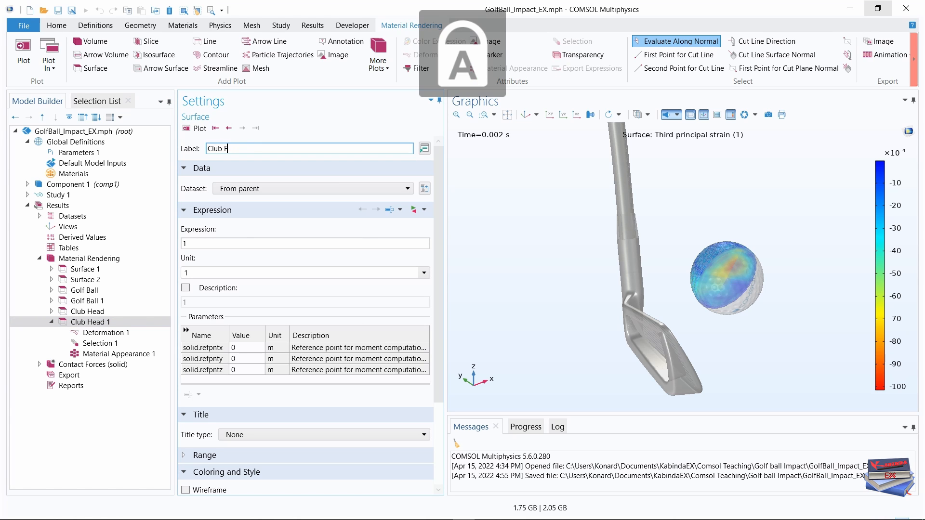
type("ace")
left_click(94, 435)
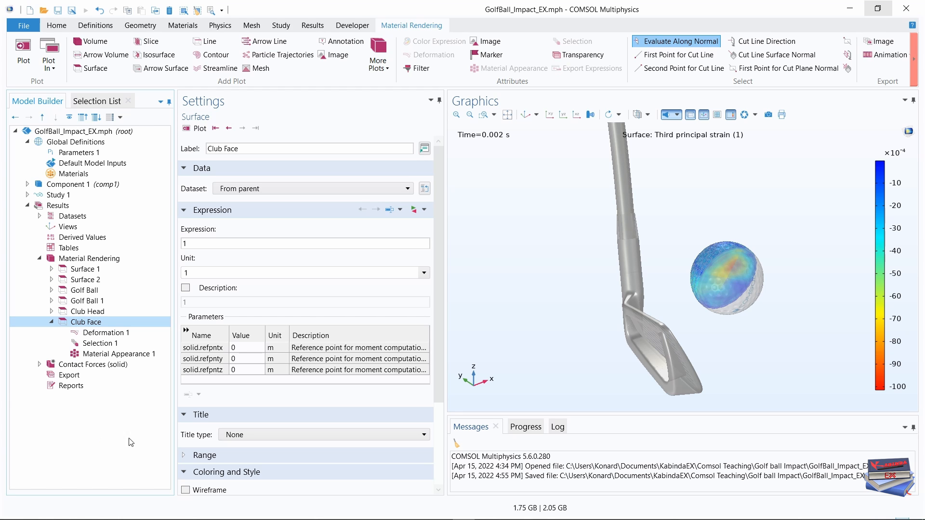
Set the Club Face plot's Selection 1 to the Club Face boundary and check the grooved face in the geometry.
left_click(96, 344)
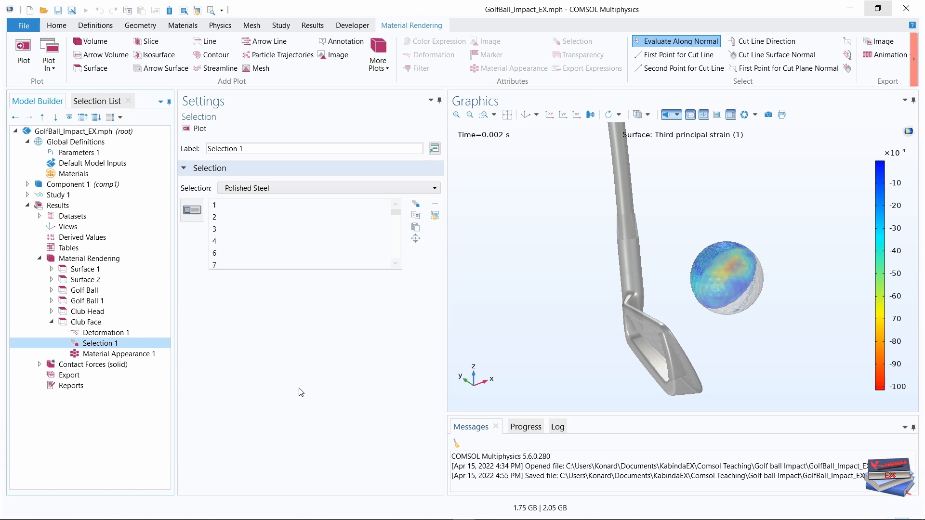
left_click(422, 188)
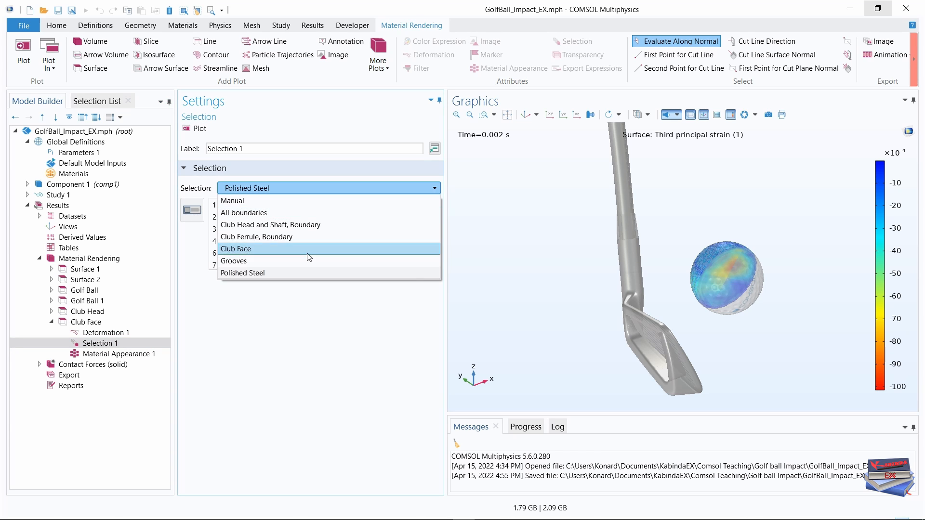
left_click(264, 249)
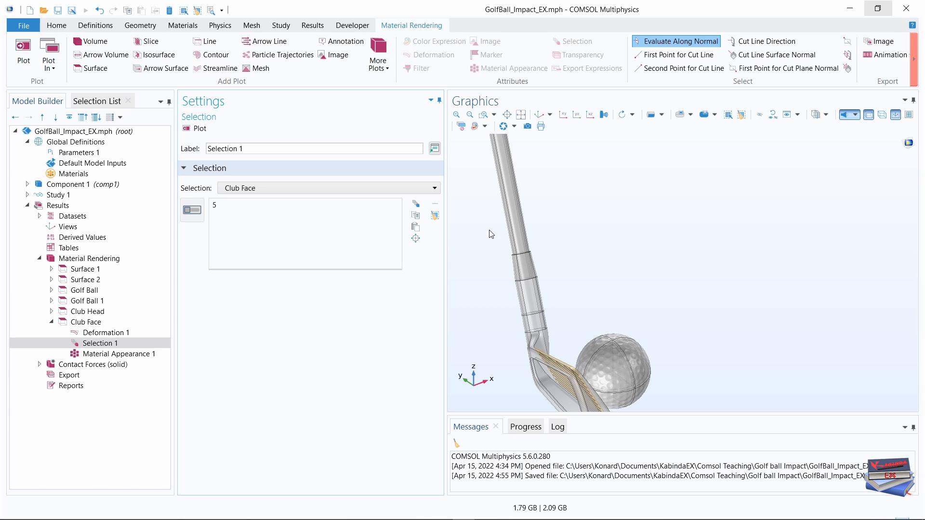
left_click(540, 114)
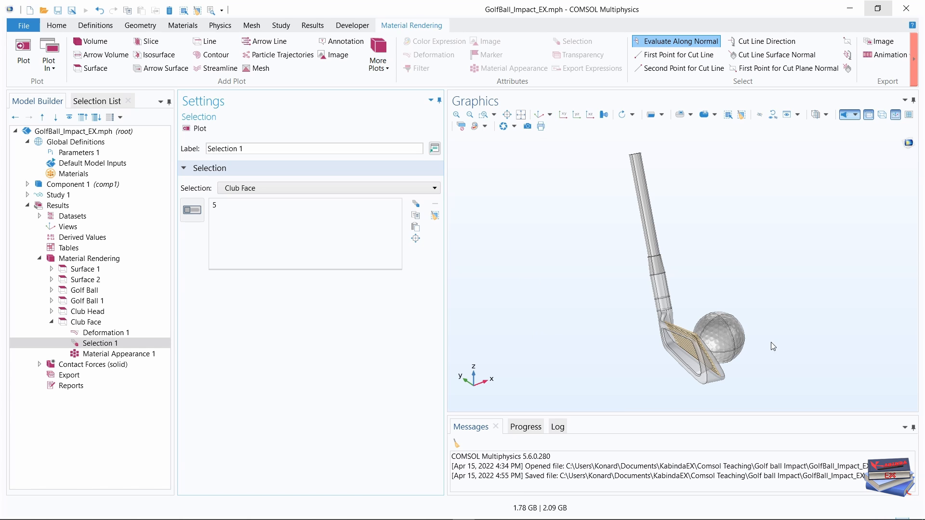
mouse_move(771, 338)
left_mouse_down()
mouse_move(748, 372)
mouse_move(755, 365)
left_mouse_up()
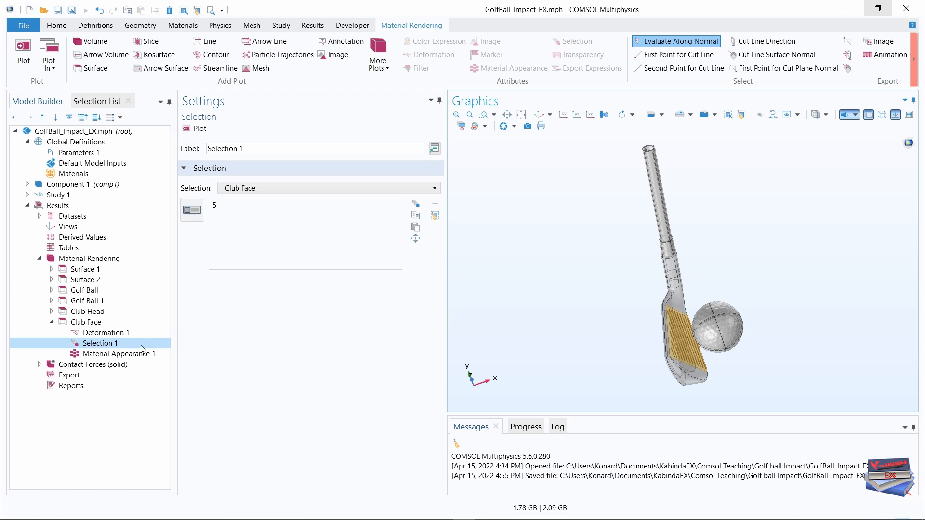
Give the Club Face plot's Material Appearance 1 a custom appearance with the Steel (scratched) material type.
left_click(124, 354)
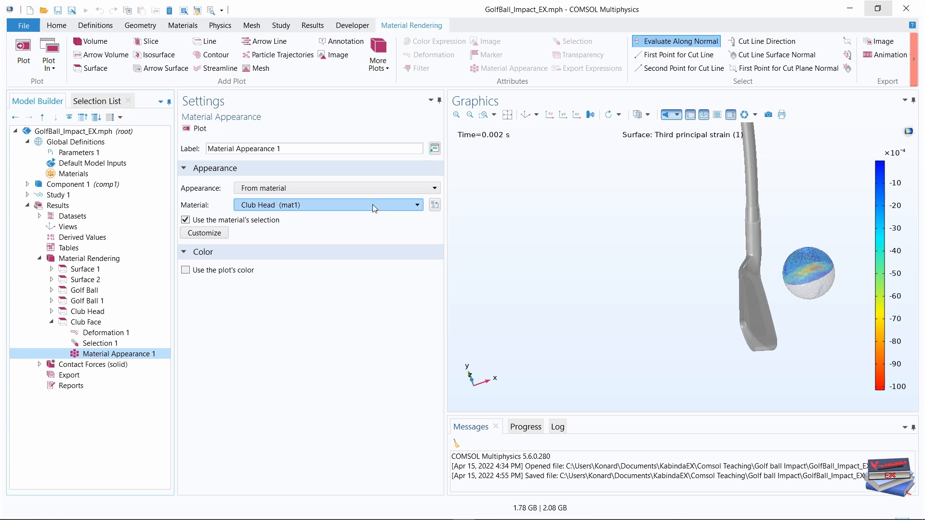
left_click(389, 187)
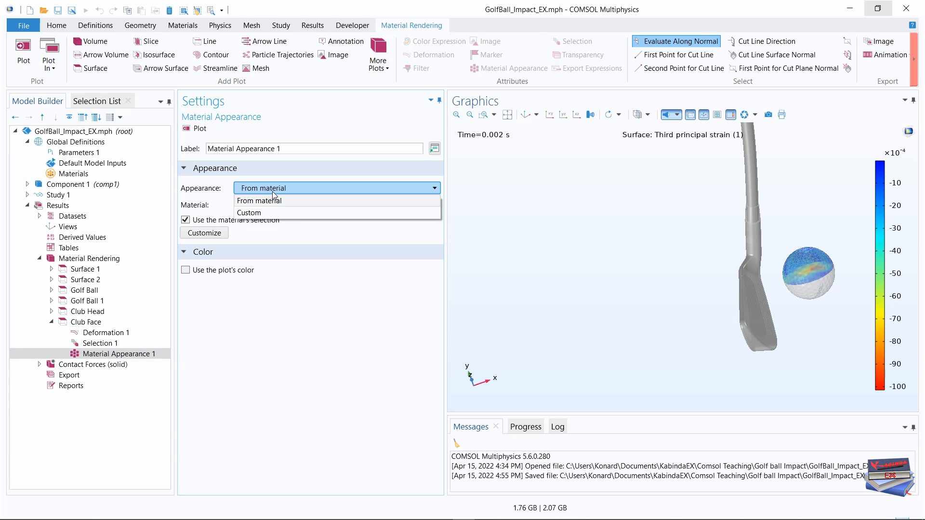
left_click(263, 212)
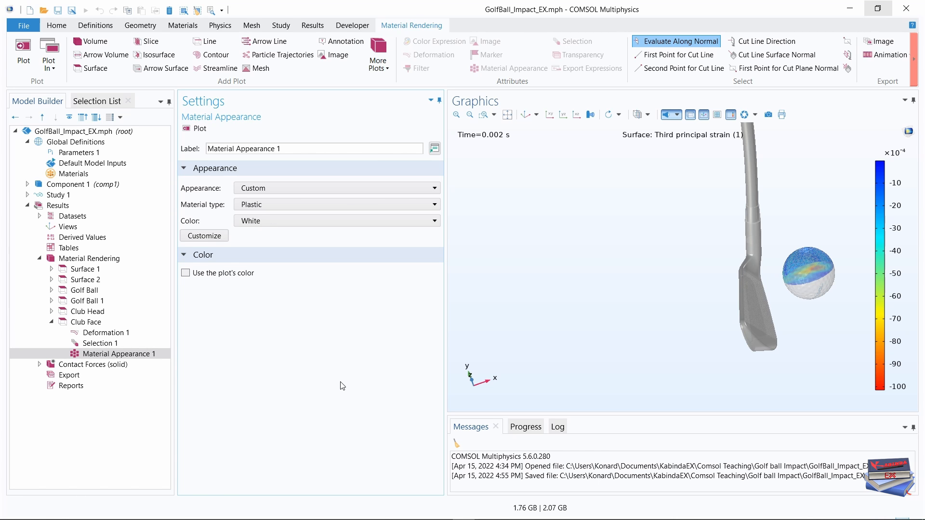
left_click(410, 206)
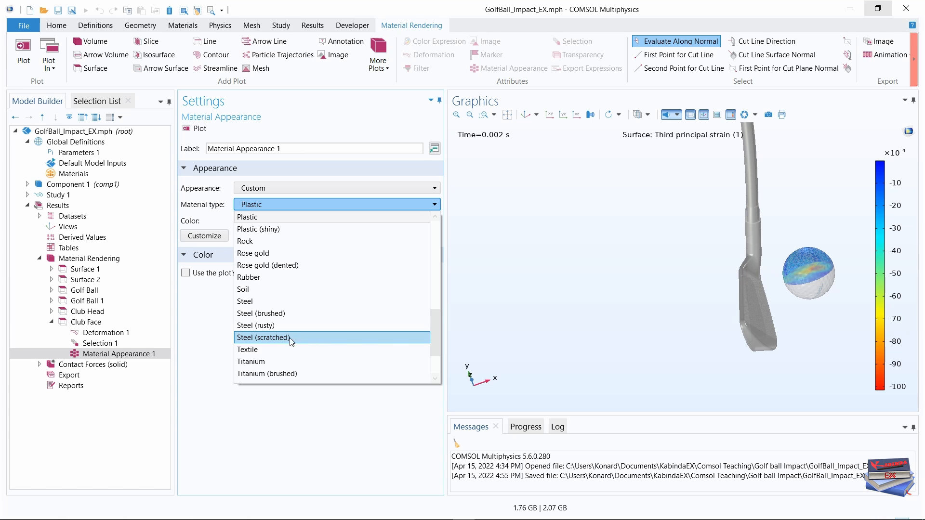
left_click(263, 337)
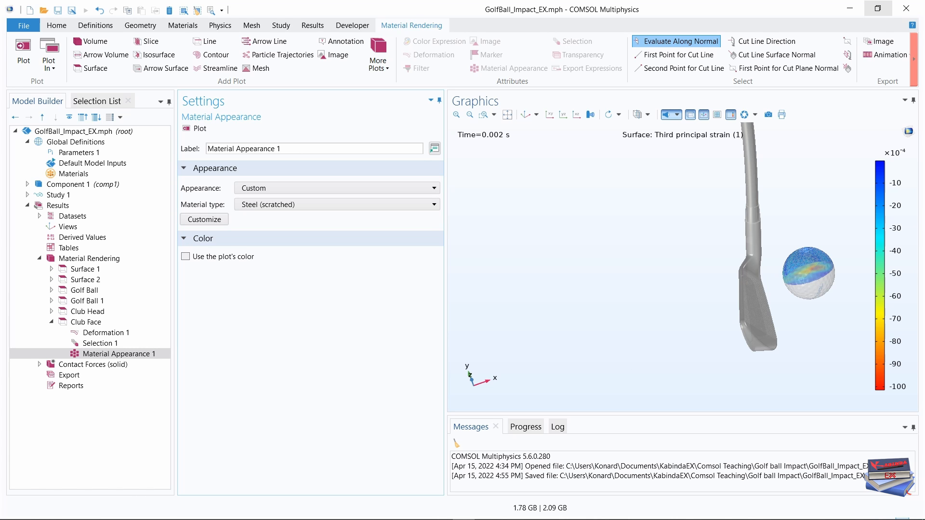
left_click(526, 115)
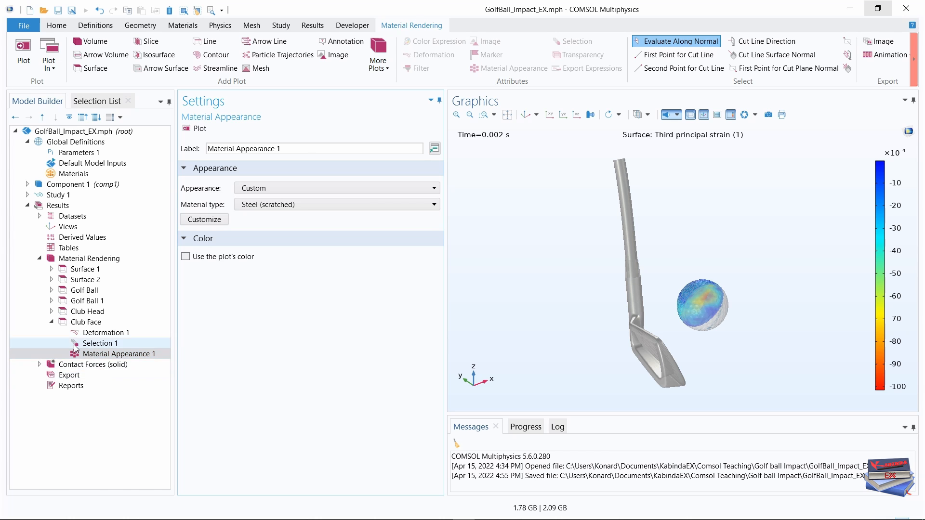
Duplicate the Club Face surface plot and label the copy Grooves.
left_click(51, 321)
left_click(80, 323)
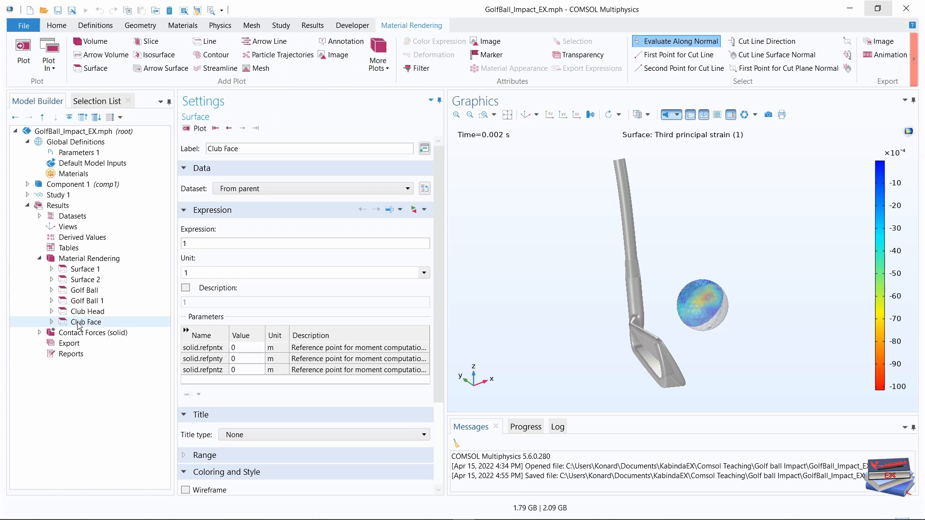
right_click(80, 322)
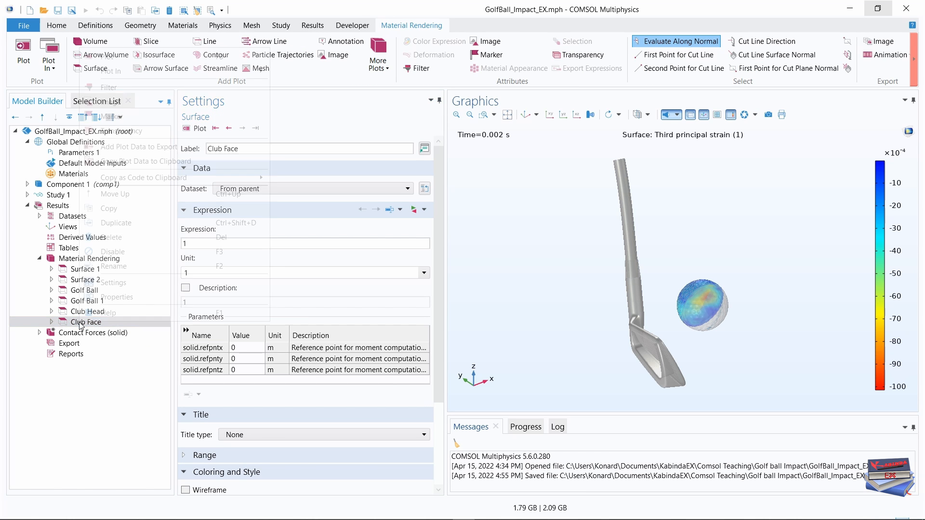
left_click(118, 223)
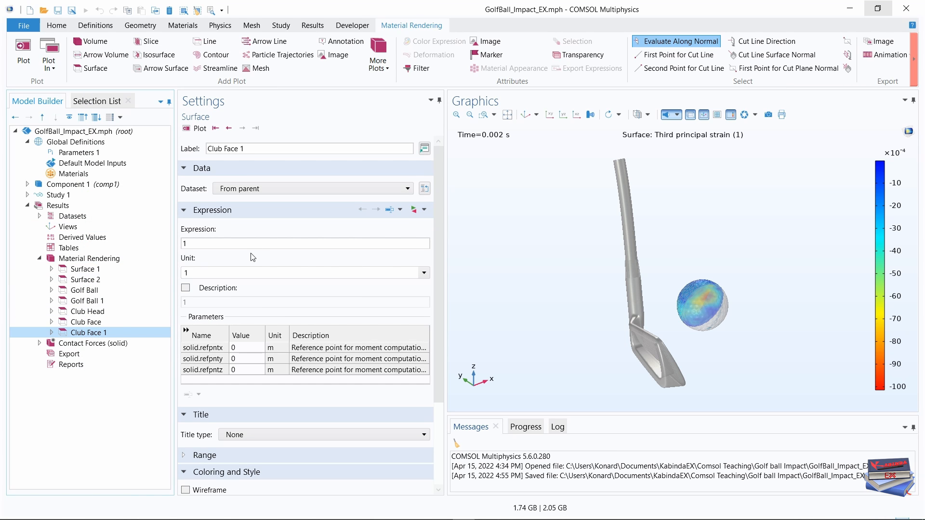
left_click_drag(259, 149, 205, 153)
key("Caps_Lock")
type("G")
key("Caps_Lock")
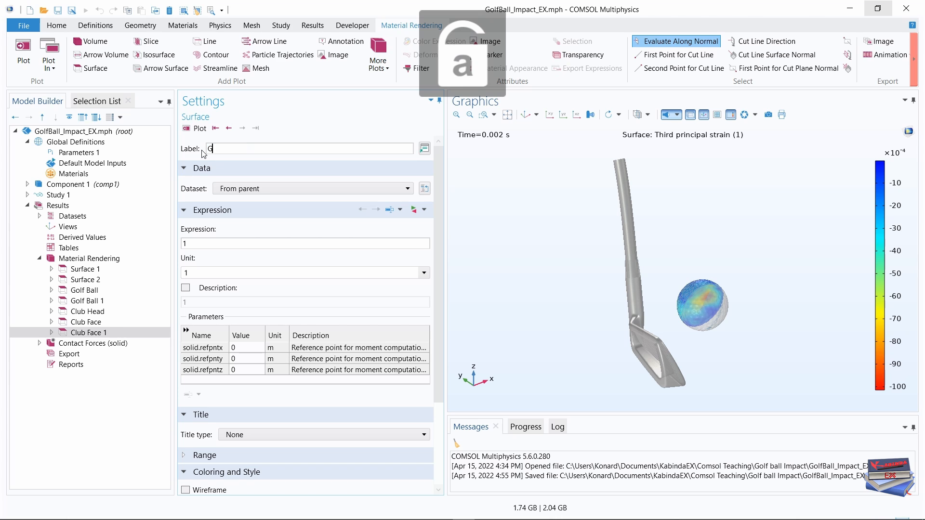
type("rooves")
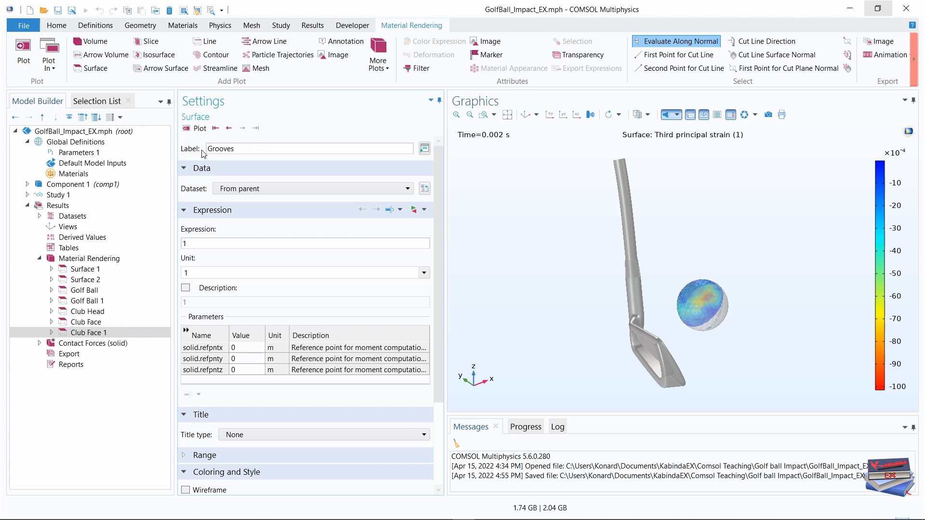
left_click(117, 410)
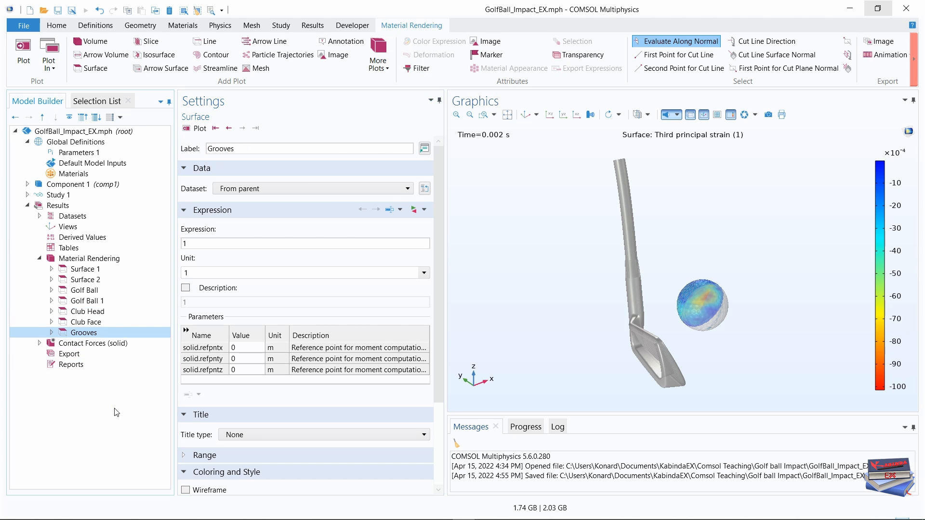
Set the Grooves plot's Material Appearance 1 to the Plastic material type in Black and inspect the rendered club face.
left_click(52, 335)
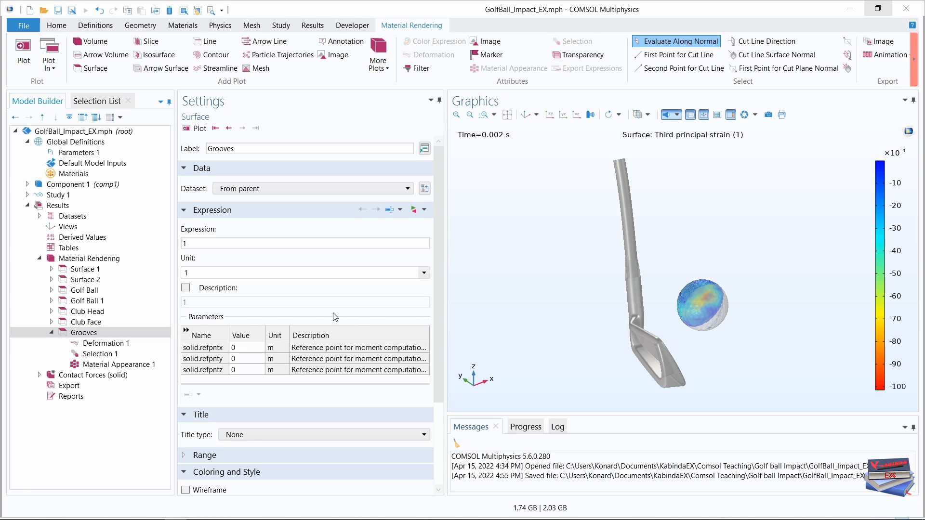
left_click(440, 283)
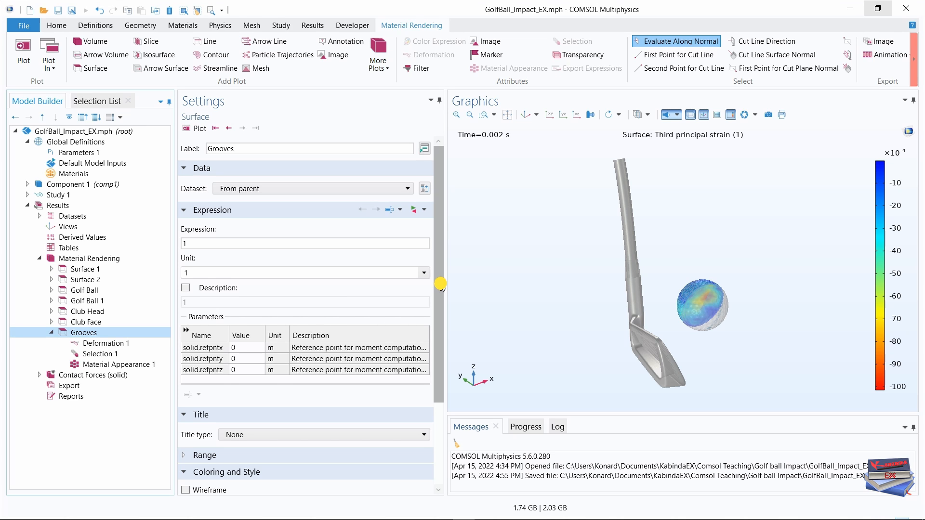
left_click_drag(440, 284, 442, 291)
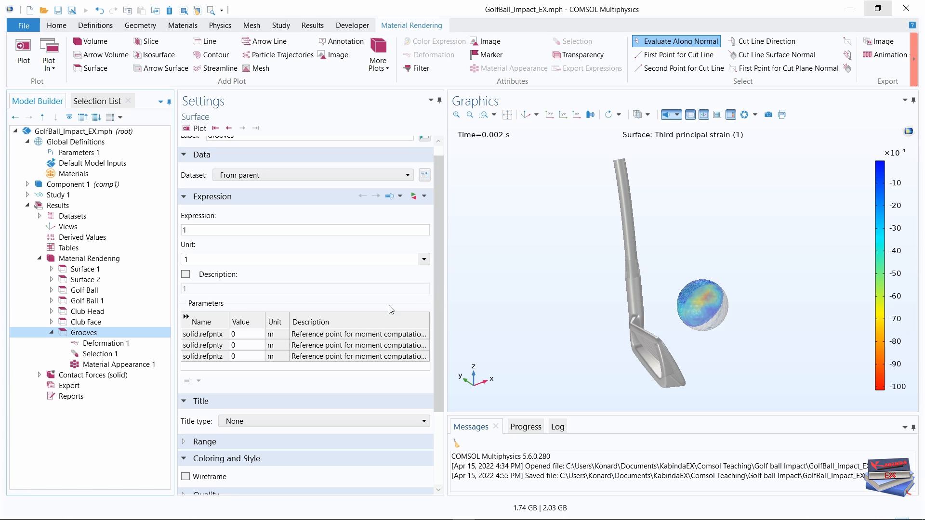
left_click(108, 367)
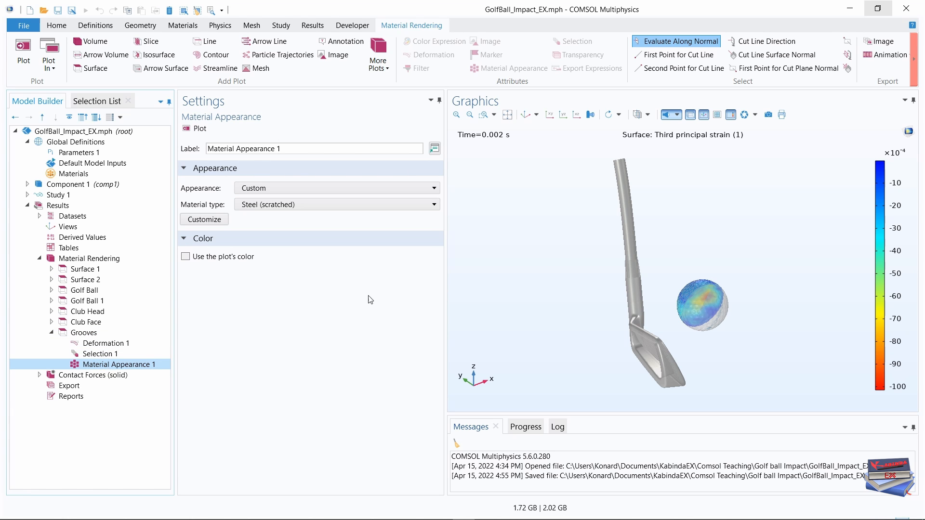
left_click(408, 208)
scroll(327, 321, "up", 3)
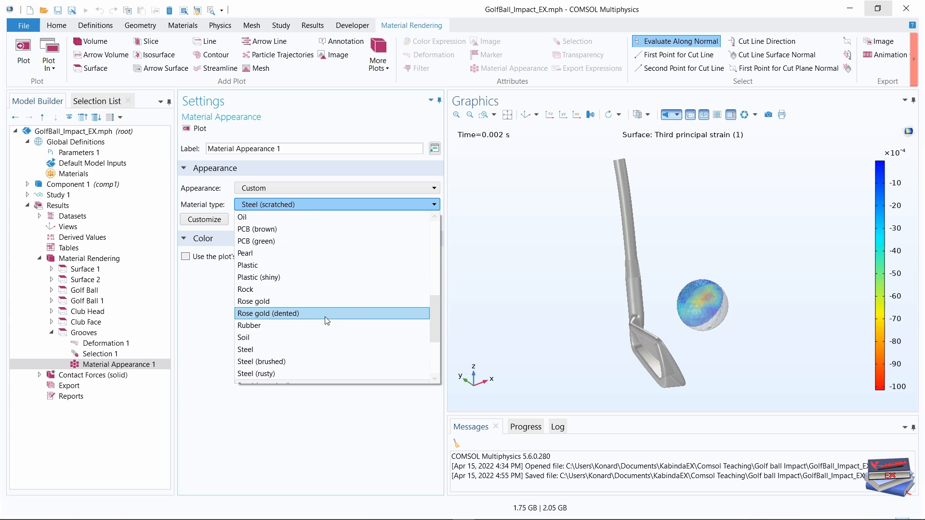
left_click(299, 264)
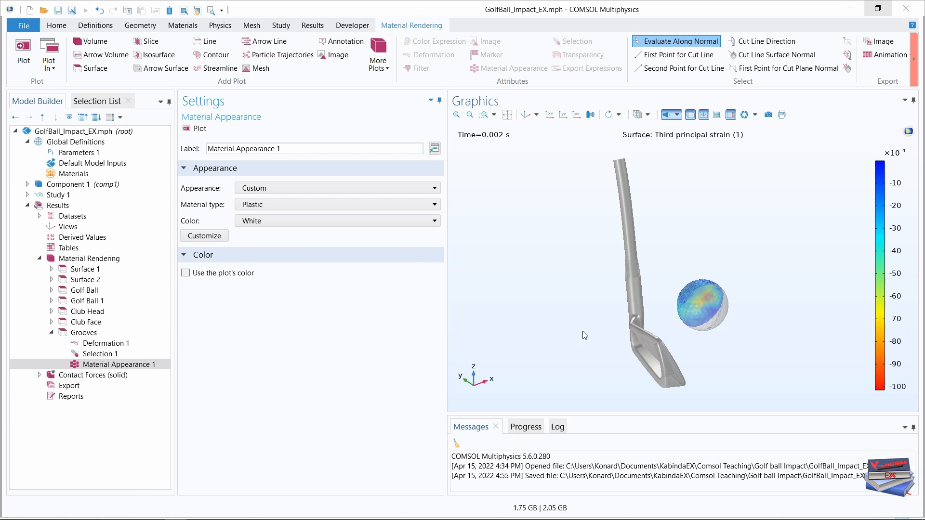
left_click(415, 220)
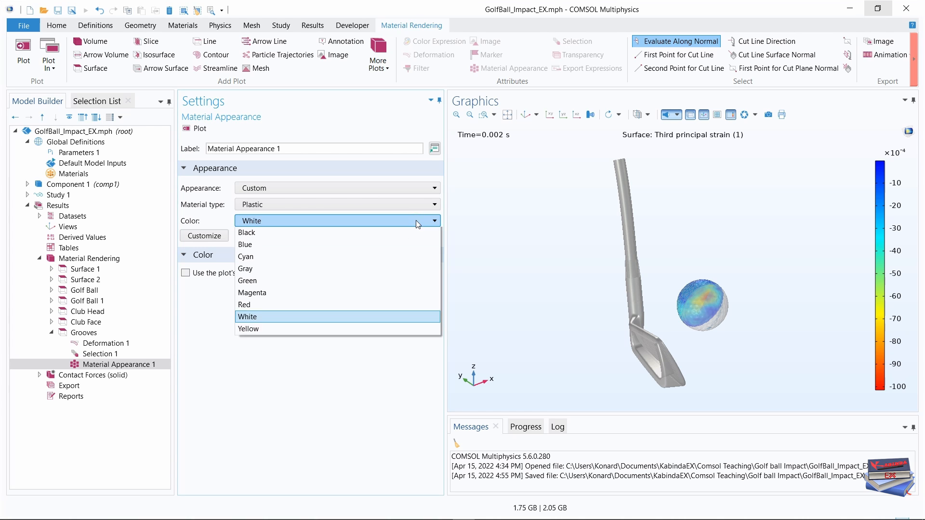
left_click(254, 247)
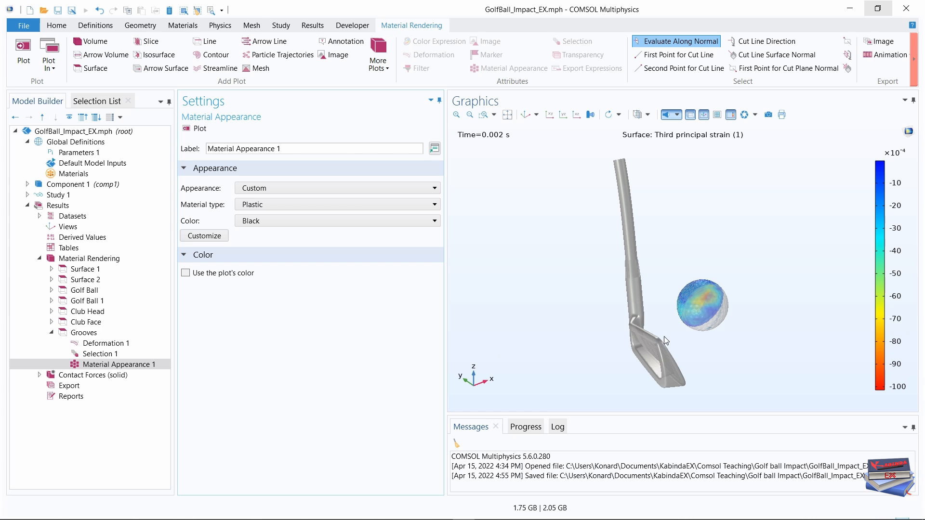
mouse_move(711, 349)
left_mouse_down()
mouse_move(676, 361)
mouse_move(679, 370)
left_mouse_up()
middle_click_drag(654, 361, 687, 213)
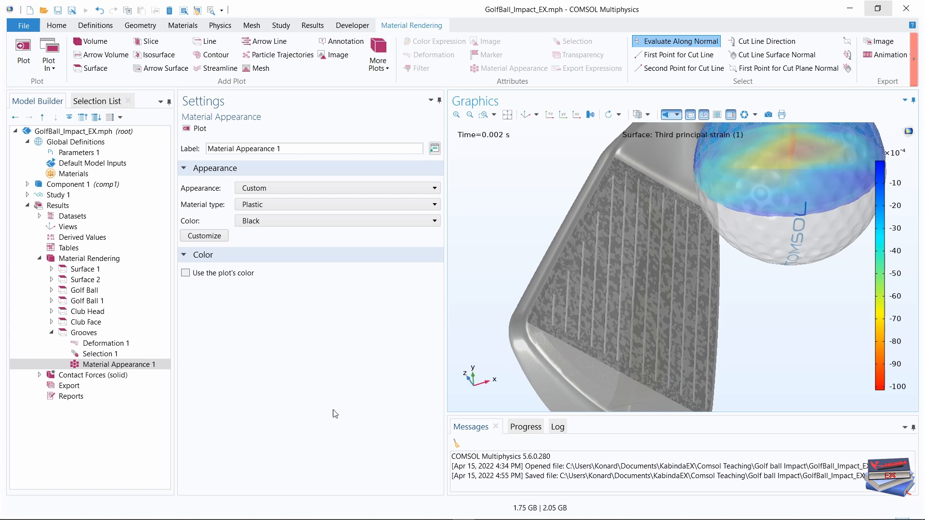
Set the Grooves plot's Selection 1 to the Grooves boundaries and check them on the club face geometry.
left_click(99, 354)
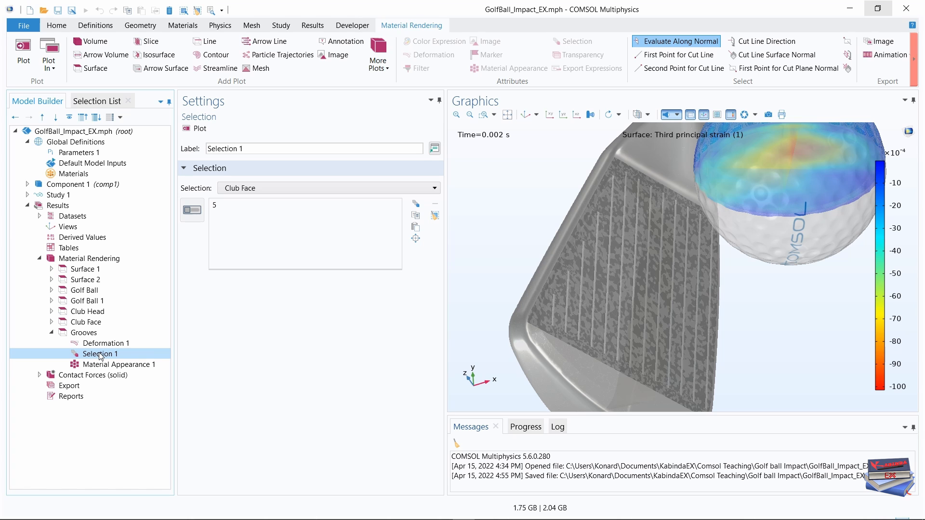
left_click(395, 186)
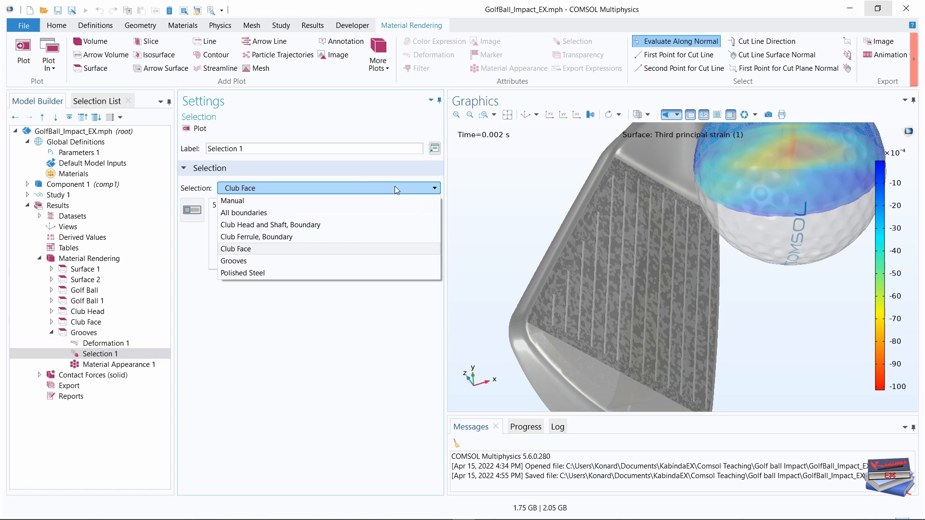
left_click(281, 263)
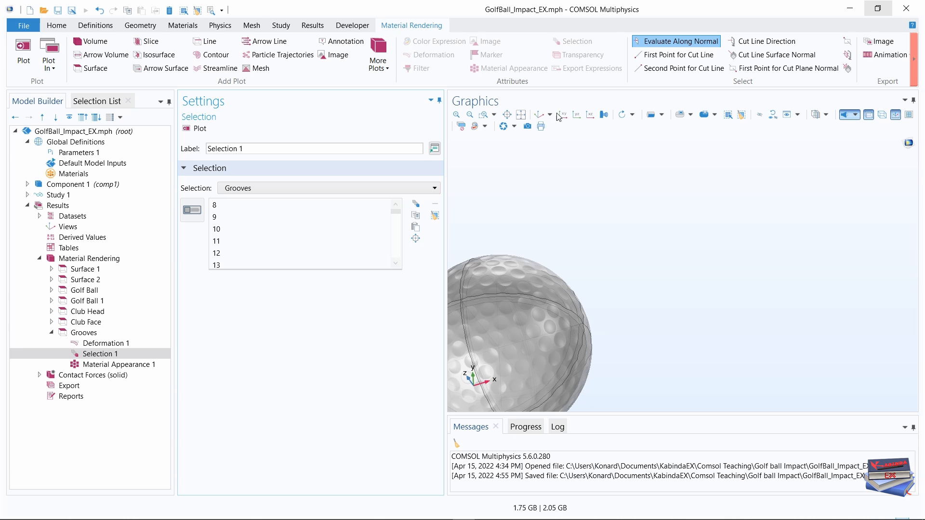
left_click(539, 115)
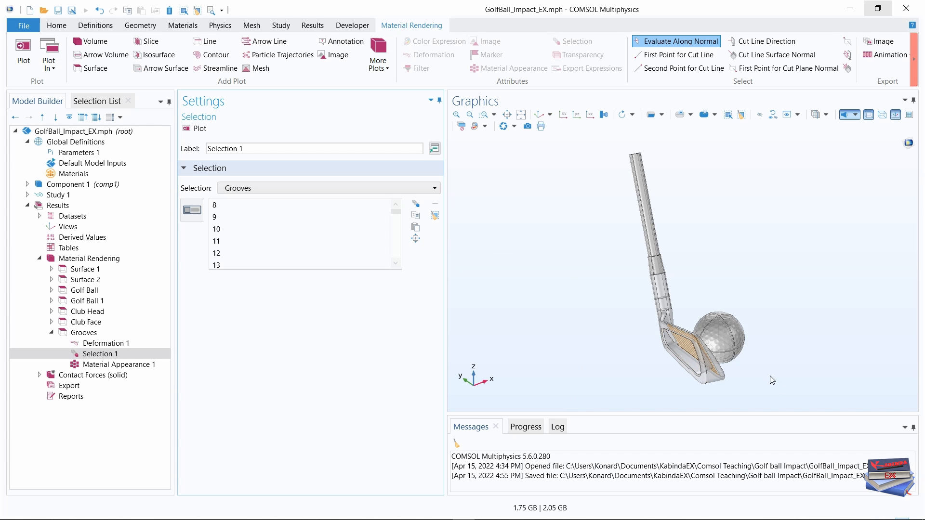
left_click_drag(766, 378, 716, 390)
middle_click_drag(684, 385, 704, 230)
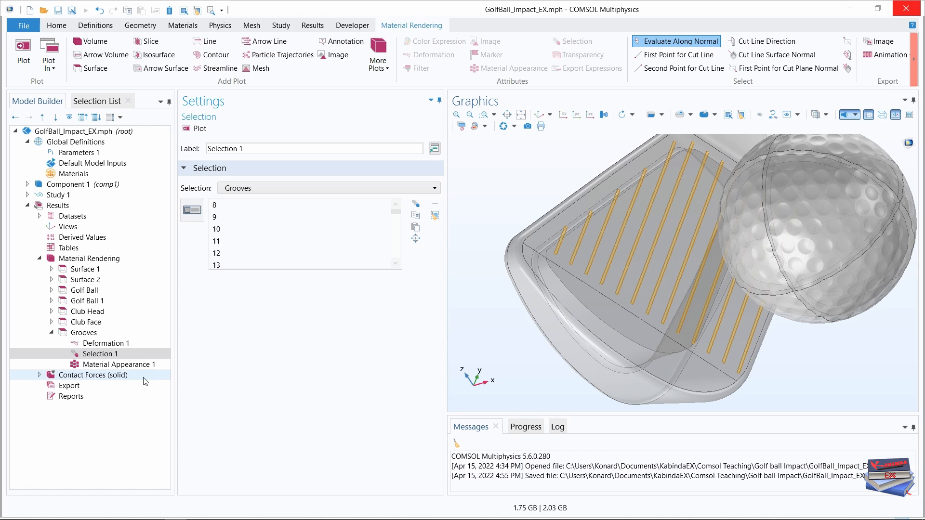
Duplicate the Grooves surface plot and label the copy Ferrule.
left_click(52, 333)
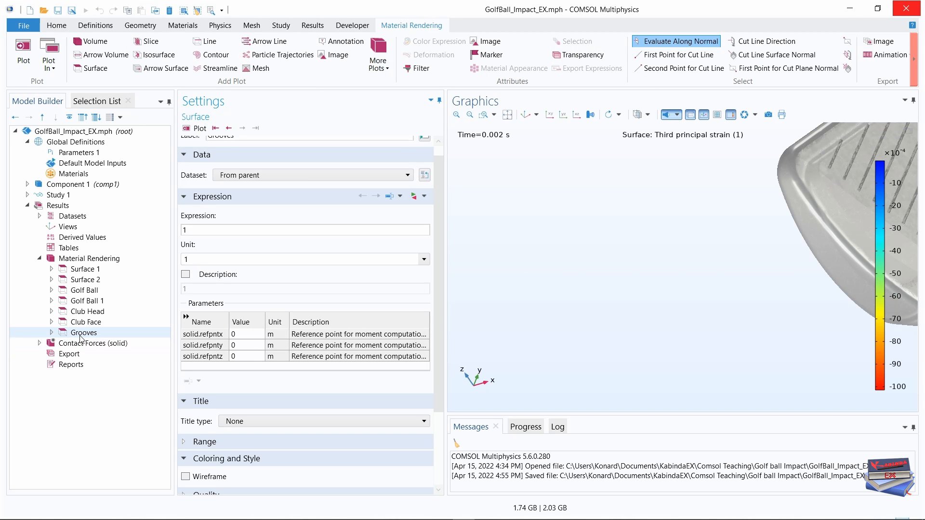
right_click(80, 336)
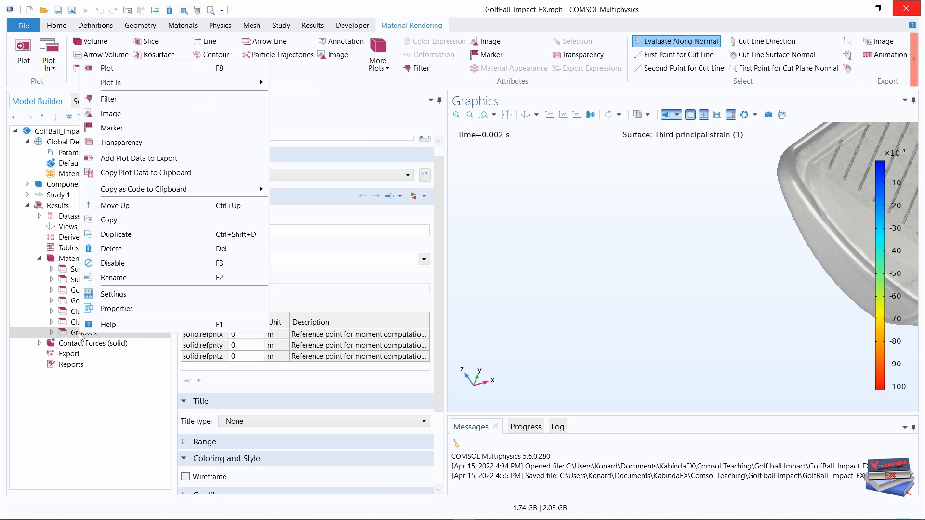
left_click(116, 234)
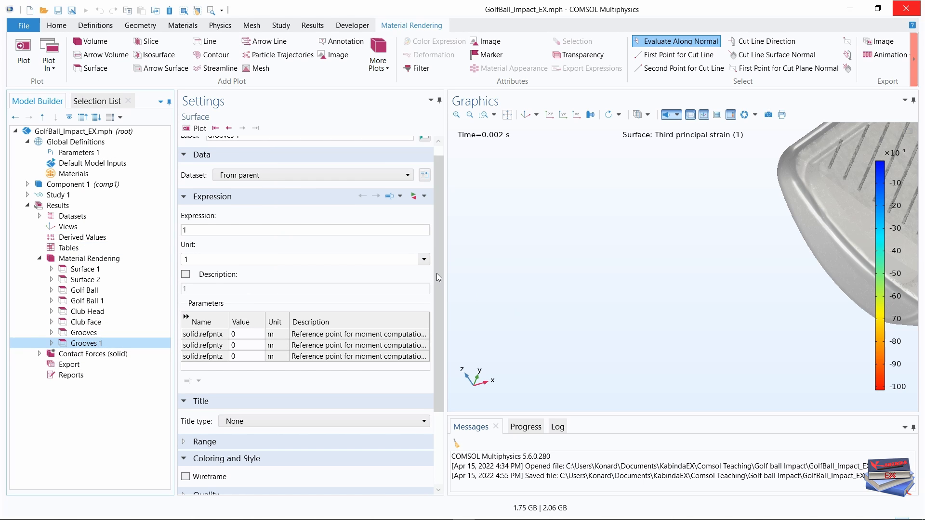
scroll(437, 273, "up", 1)
left_click_drag(250, 149, 193, 150)
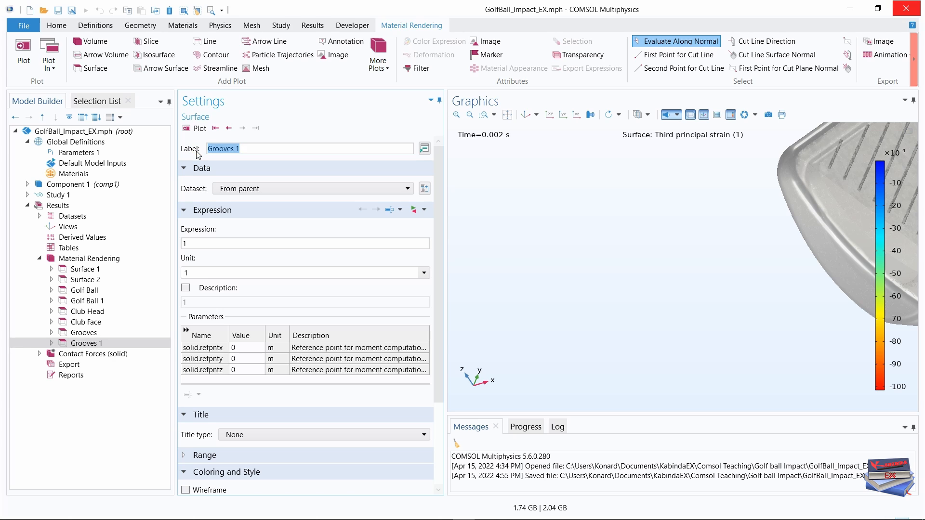
type("Ferrule")
key("Return")
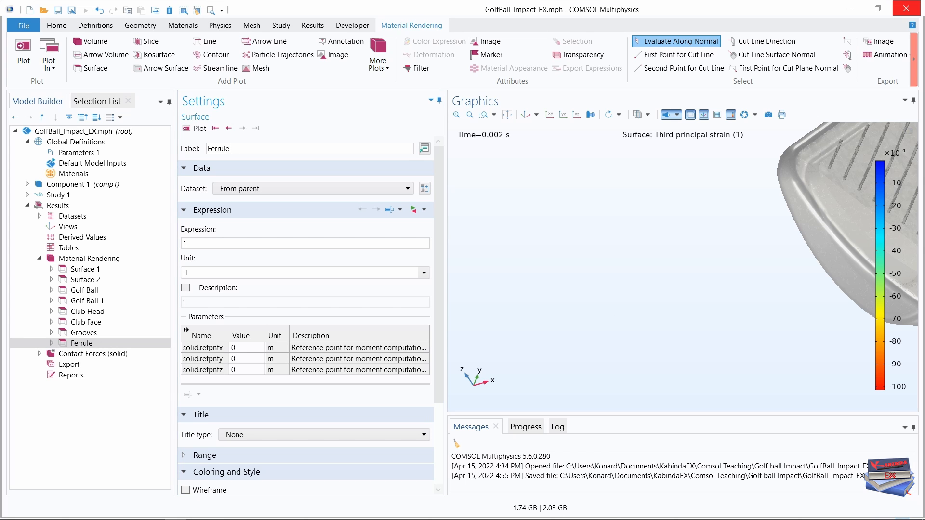
Set the Ferrule plot's Selection 1 to Club Ferrule, Boundary and check the chosen boundaries on the club geometry.
left_click(525, 115)
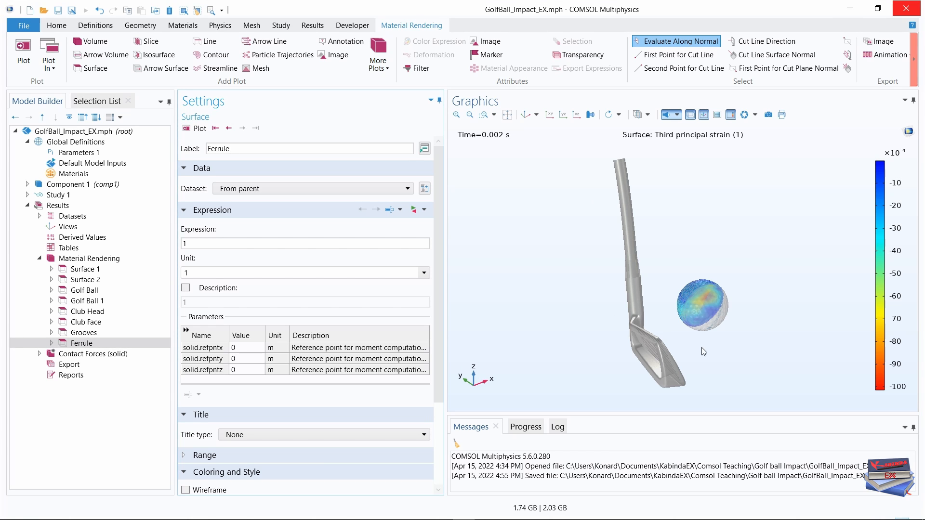
left_click_drag(702, 348, 639, 374)
middle_click_drag(639, 376, 647, 180)
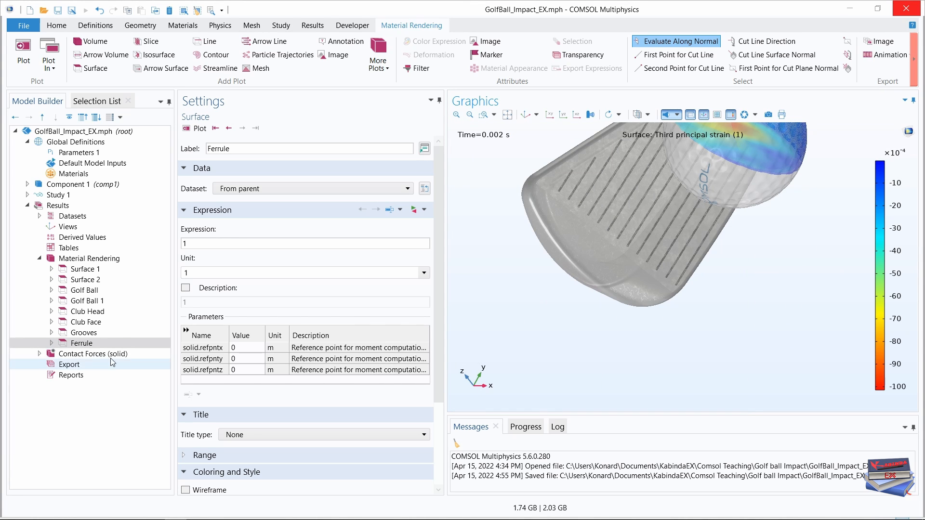
left_click(52, 343)
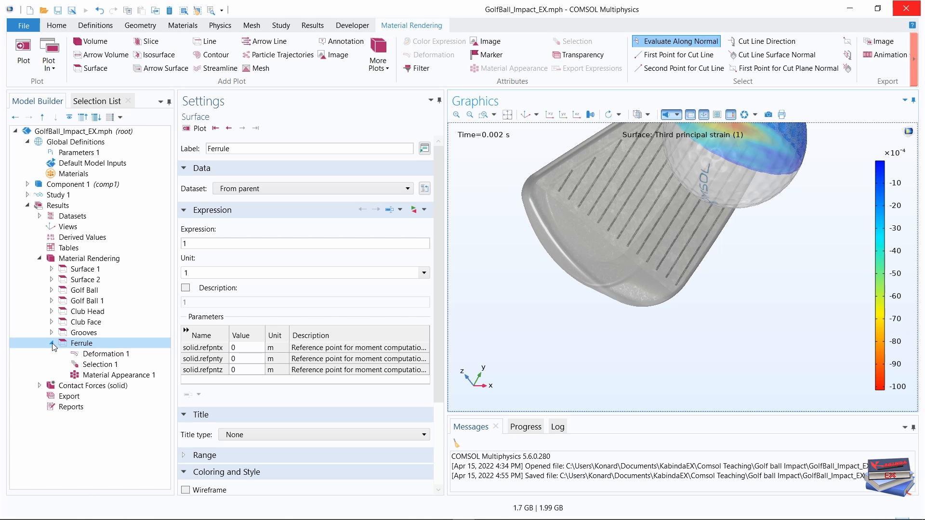
left_click(101, 367)
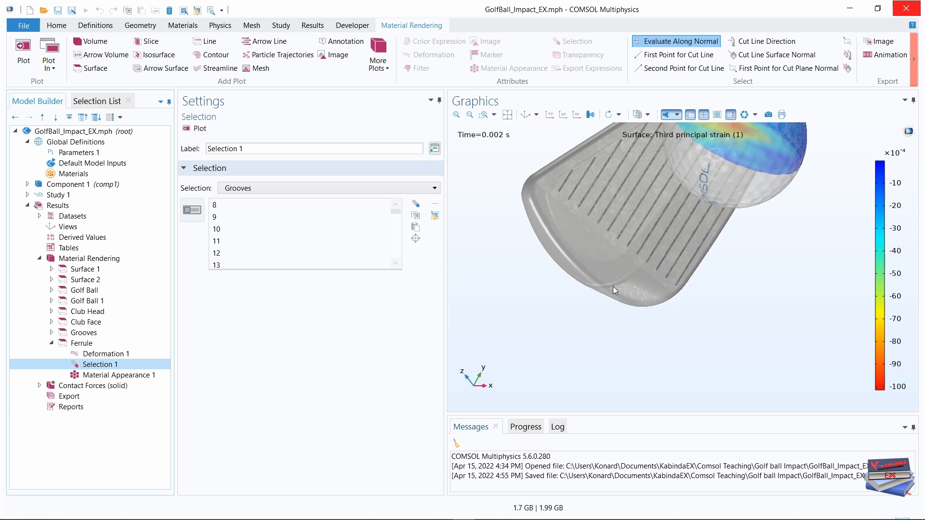
left_click(392, 191)
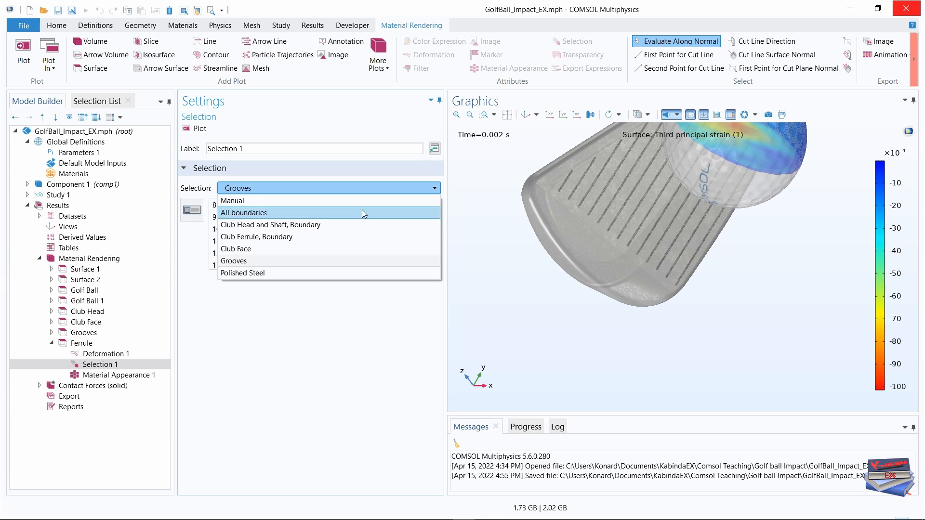
left_click(272, 240)
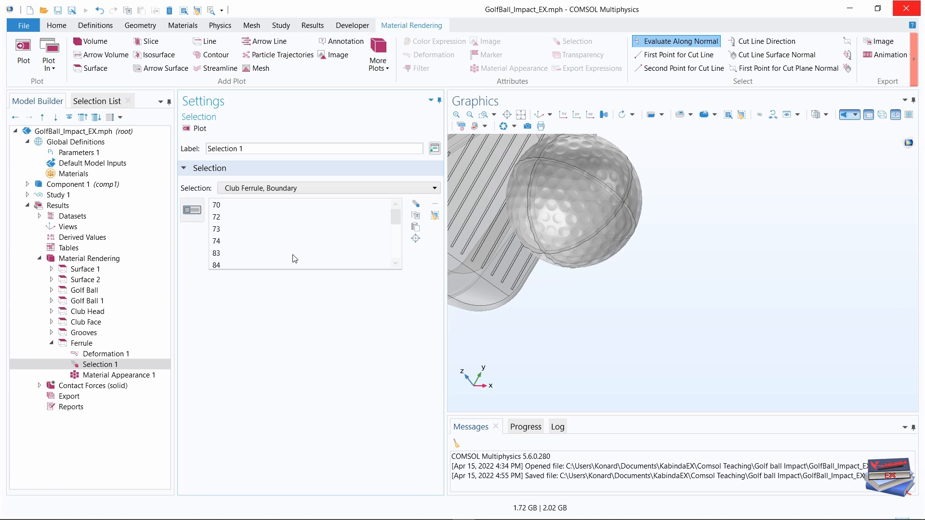
left_click(536, 116)
left_click_drag(778, 359, 753, 381)
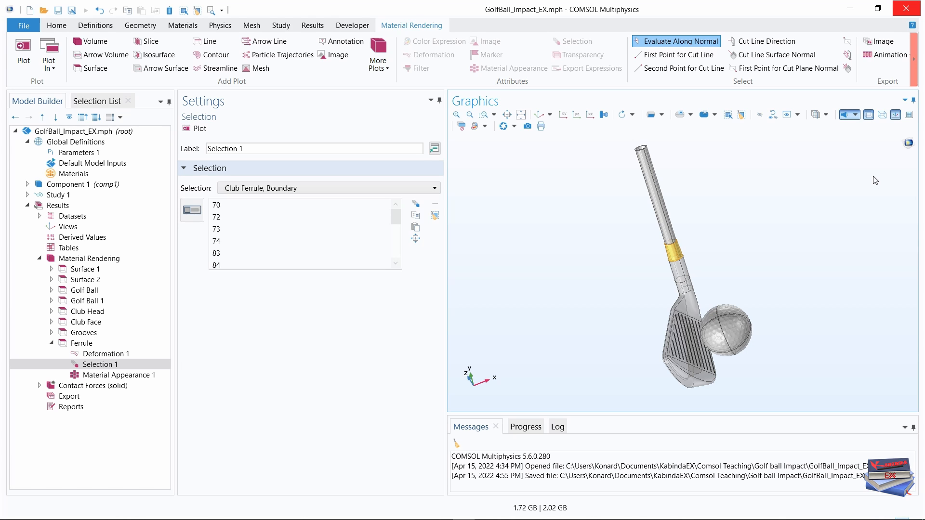
Set the scene lighting to Outdoor Environment and inspect the rendered club with the Ferrule surface plot.
left_click(856, 115)
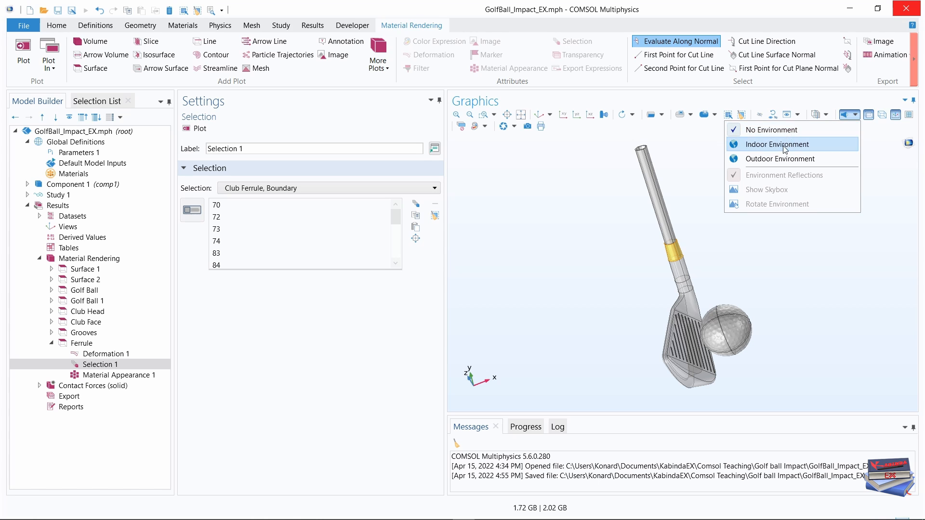
left_click(776, 159)
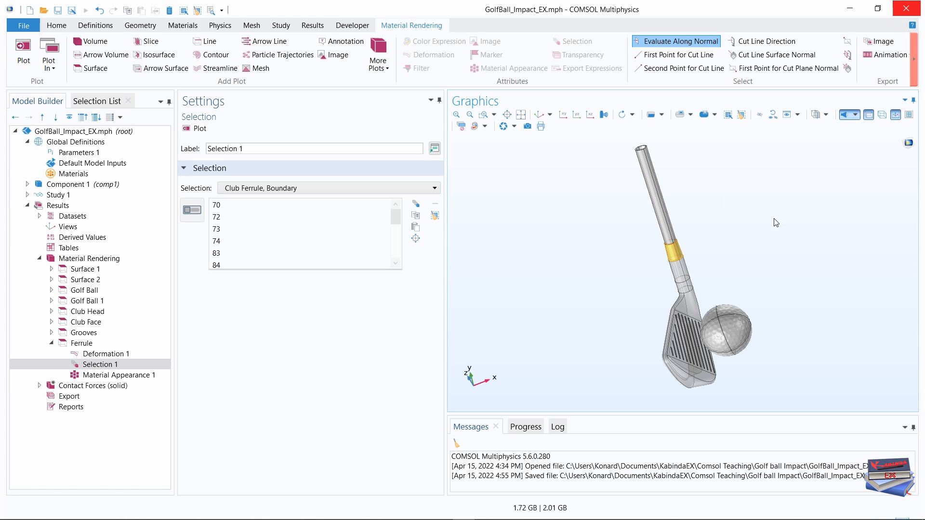
left_click(52, 343)
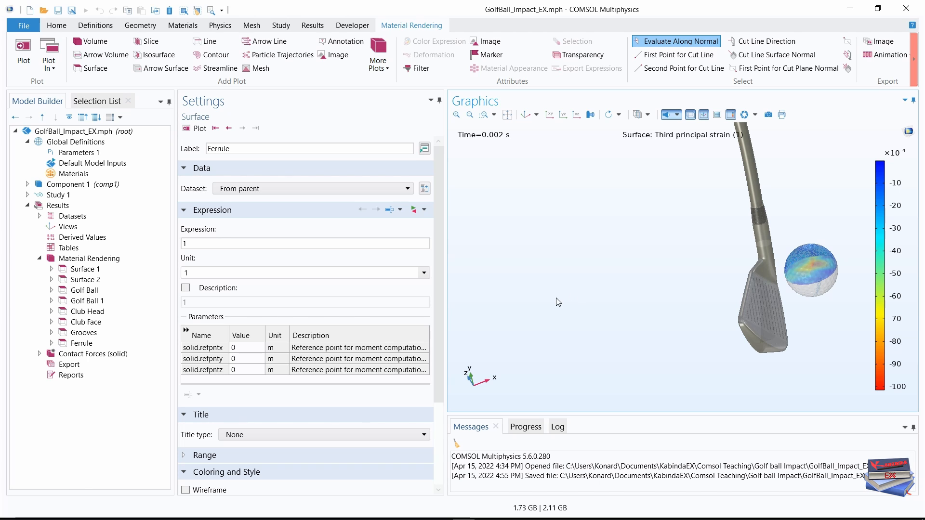
left_click(525, 114)
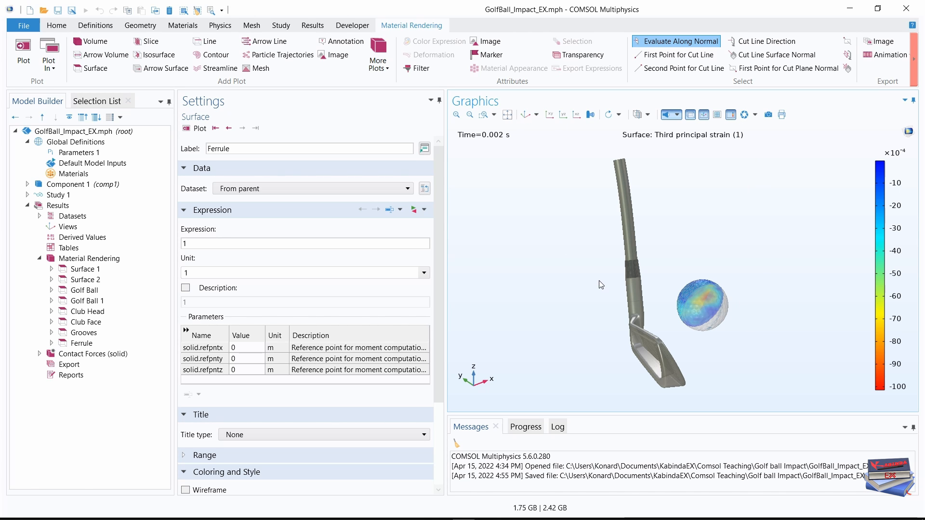
Create a player animation of the Material Rendering plot group.
left_click(915, 63)
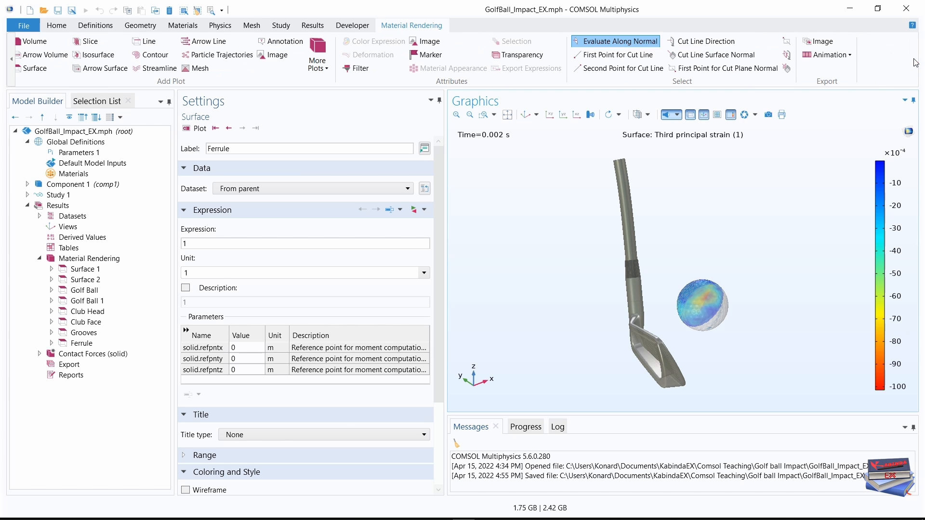
left_click(828, 56)
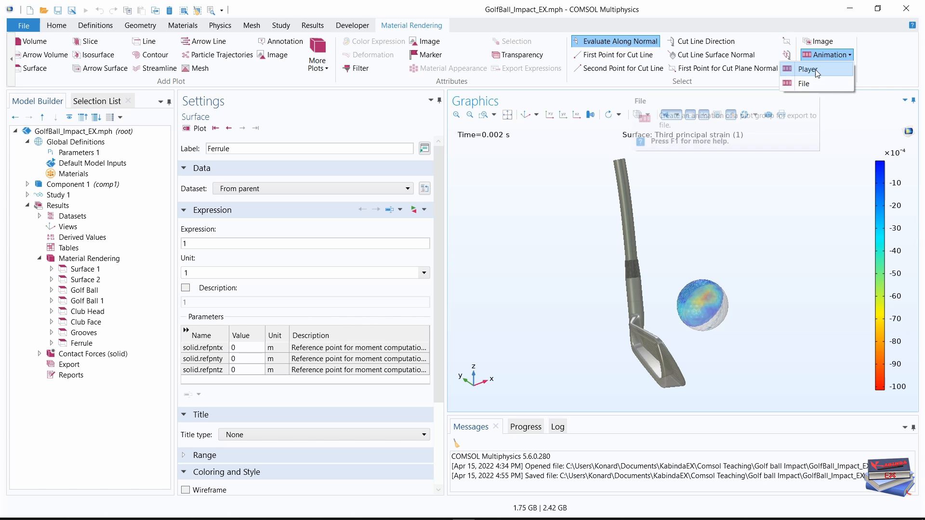
left_click(816, 70)
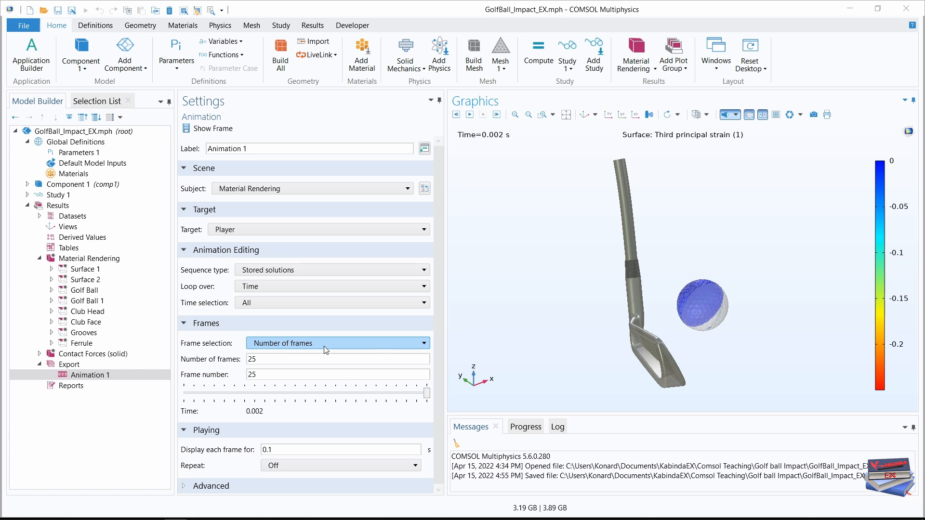
Set the animation's frame selection to All and play the animation.
left_click(391, 345)
left_click(313, 355)
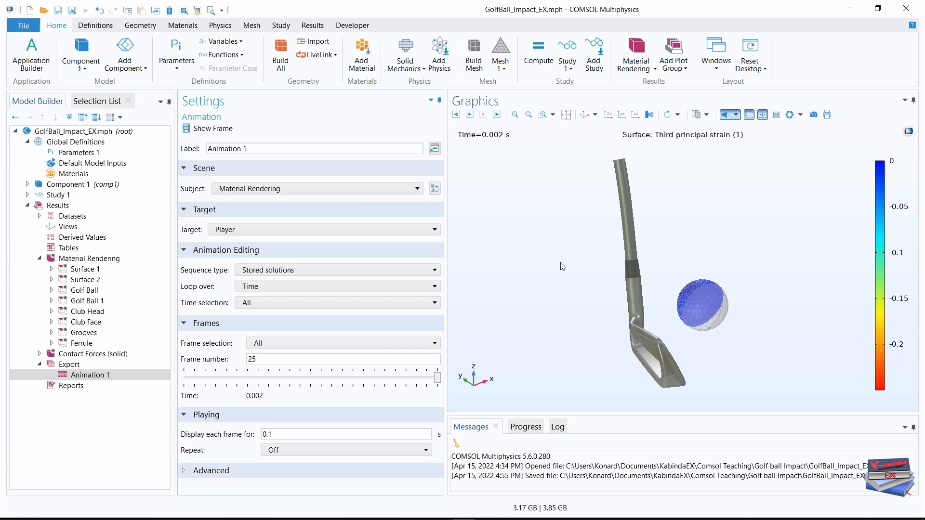
left_click(469, 115)
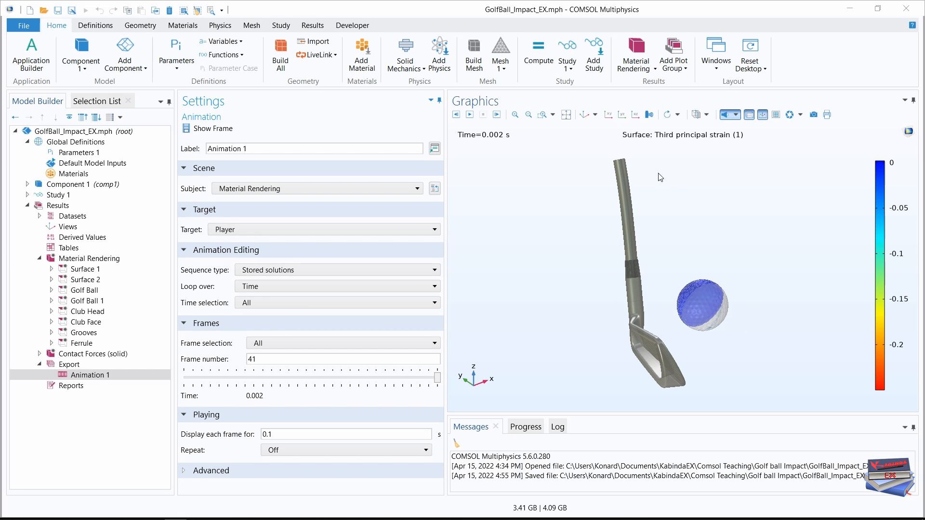
Move the animation to frame 8 and examine the strain in the ball and its contact with the club face up close.
left_click(636, 118)
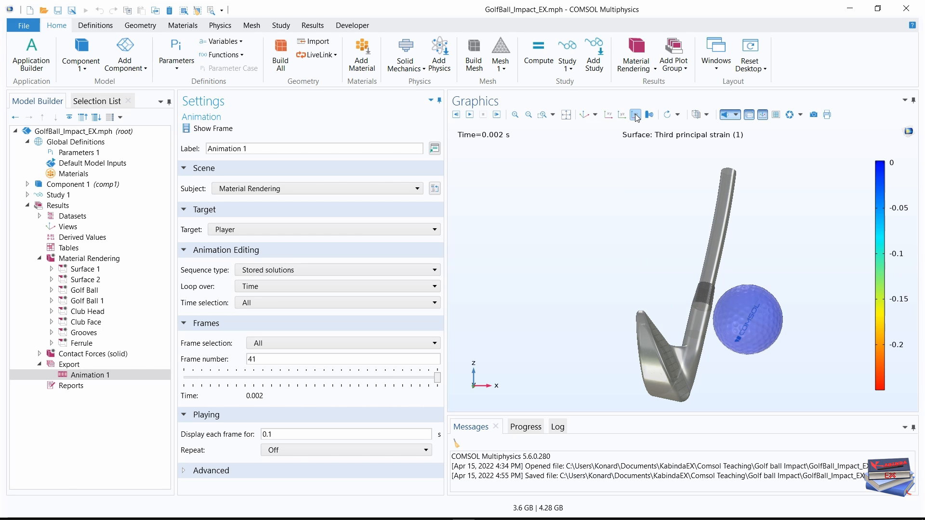
left_click(622, 117)
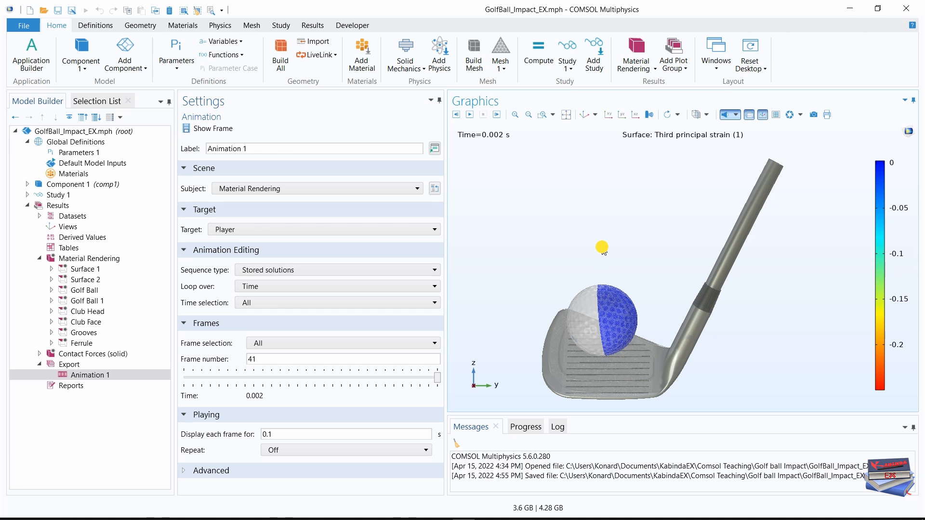
left_click_drag(602, 248, 647, 227)
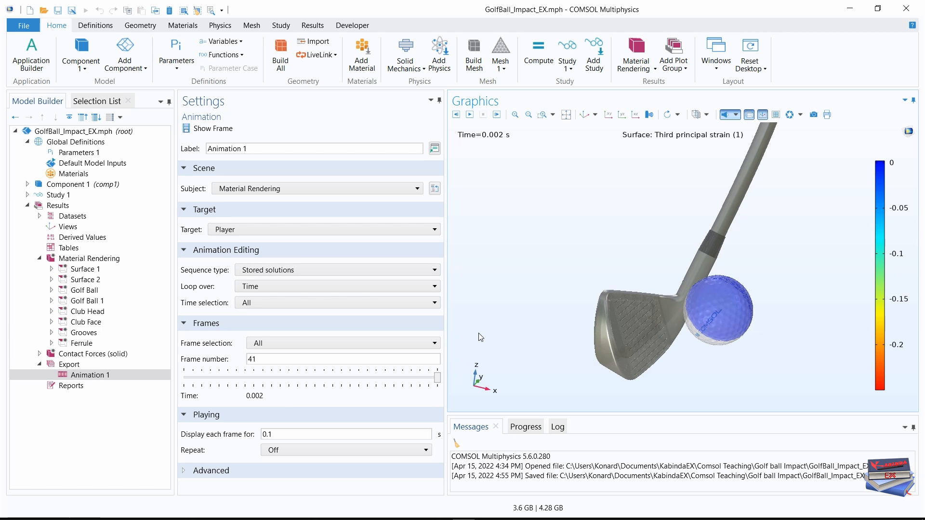
left_click_drag(437, 377, 226, 384)
left_click(226, 380)
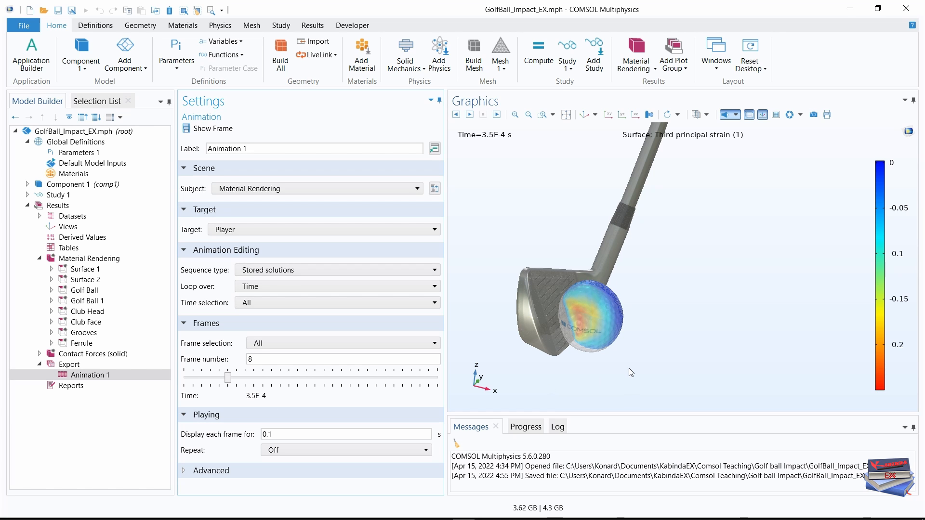
scroll(552, 350, "up", 2)
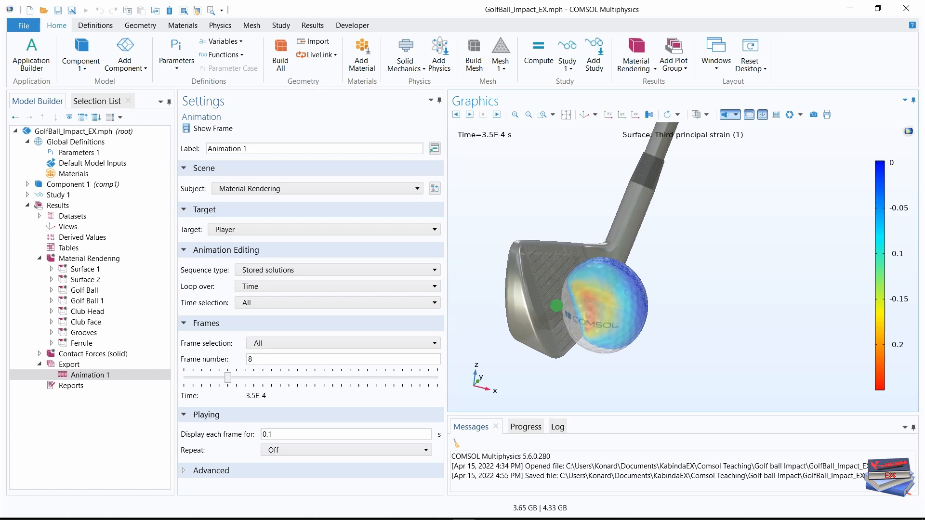
scroll(557, 306, "up", 3)
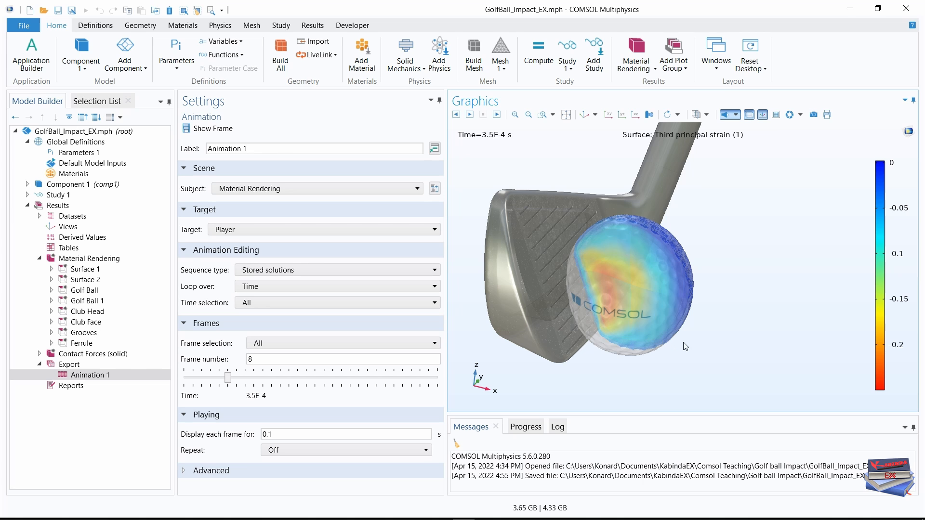
mouse_move(686, 346)
left_mouse_down()
mouse_move(702, 315)
mouse_move(716, 320)
mouse_move(687, 343)
mouse_move(699, 340)
mouse_move(696, 368)
mouse_move(625, 359)
mouse_move(672, 345)
mouse_move(677, 357)
left_mouse_up()
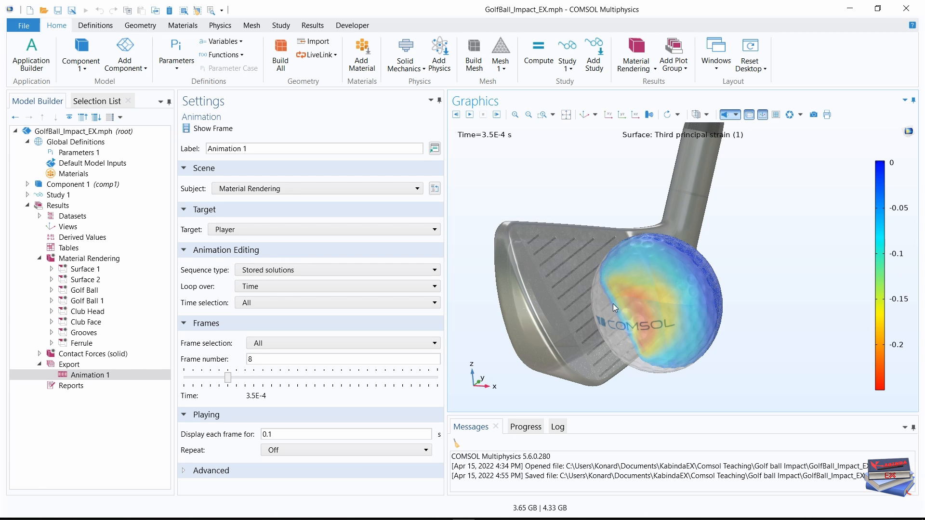
middle_click_drag(631, 337, 632, 277)
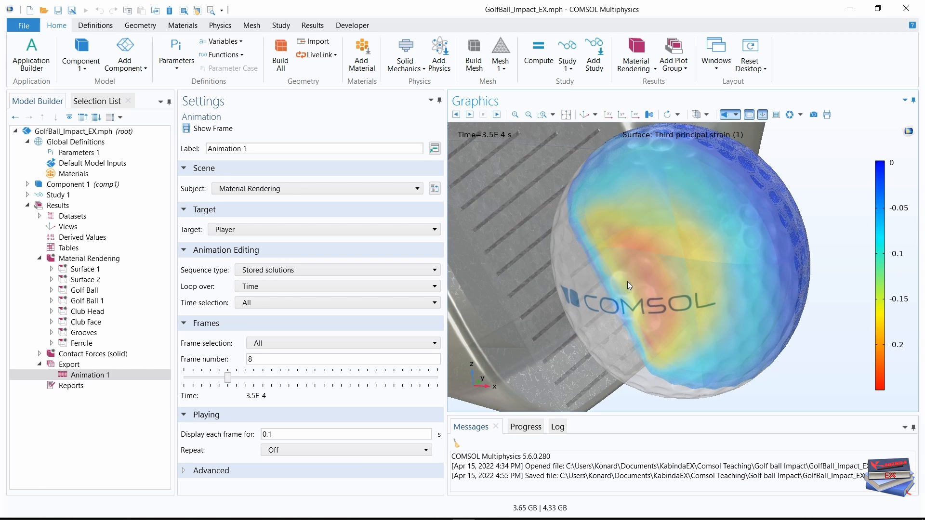
mouse_move(632, 277)
left_mouse_down()
mouse_move(655, 269)
mouse_move(628, 295)
left_mouse_up()
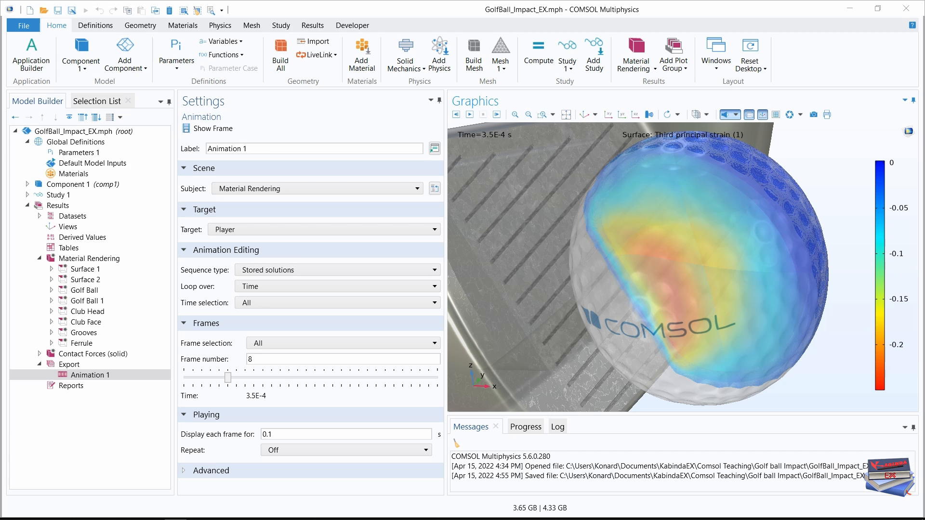
Save the model and compare the ball's rendering with transparency off and on.
key("ctrl+s")
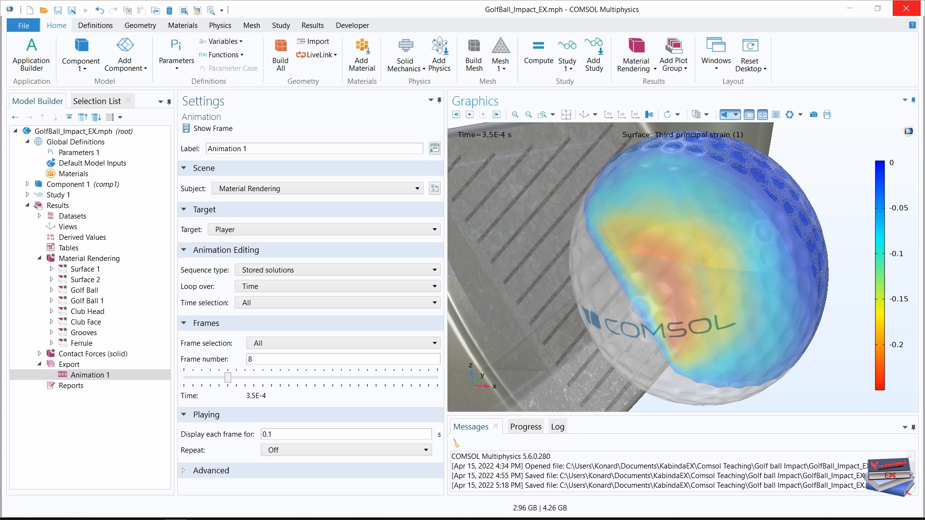
left_click(749, 115)
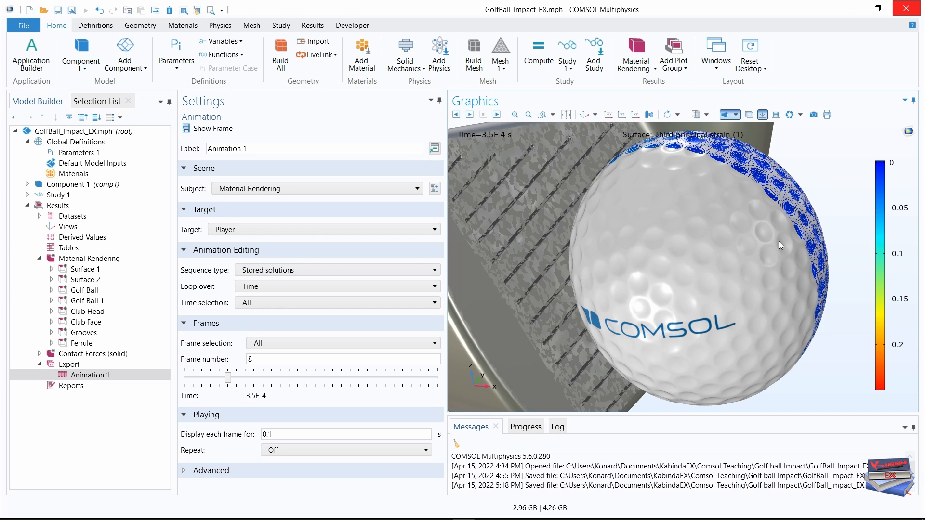
left_click(749, 115)
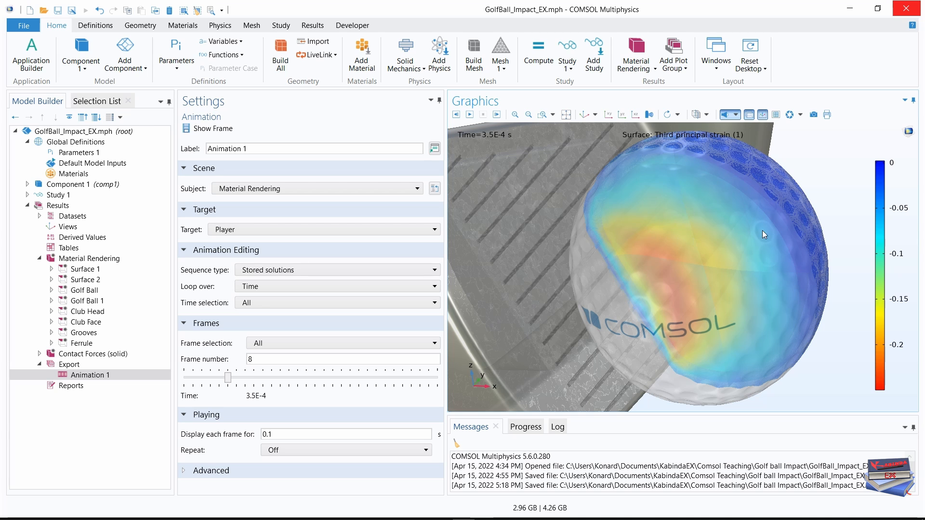
left_click(175, 519)
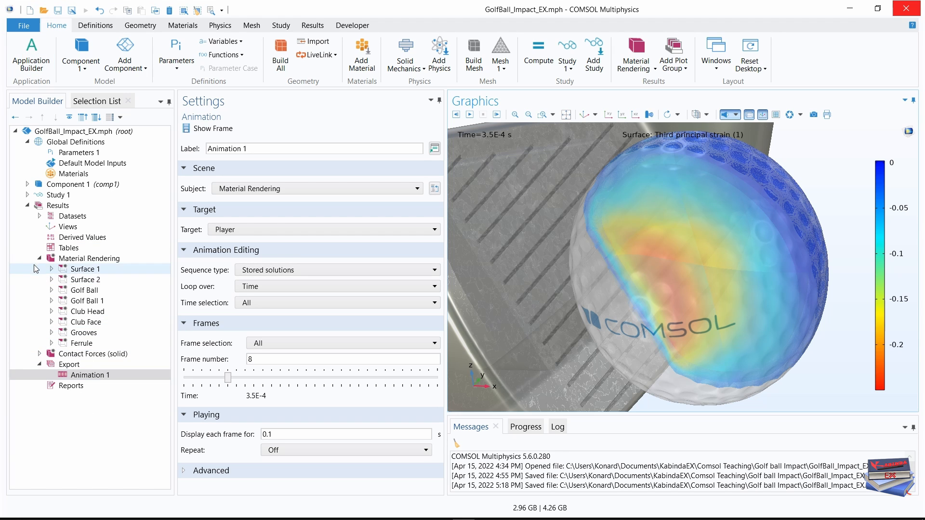
Add a 1D plot group to the results and label it Energy.
left_click(39, 259)
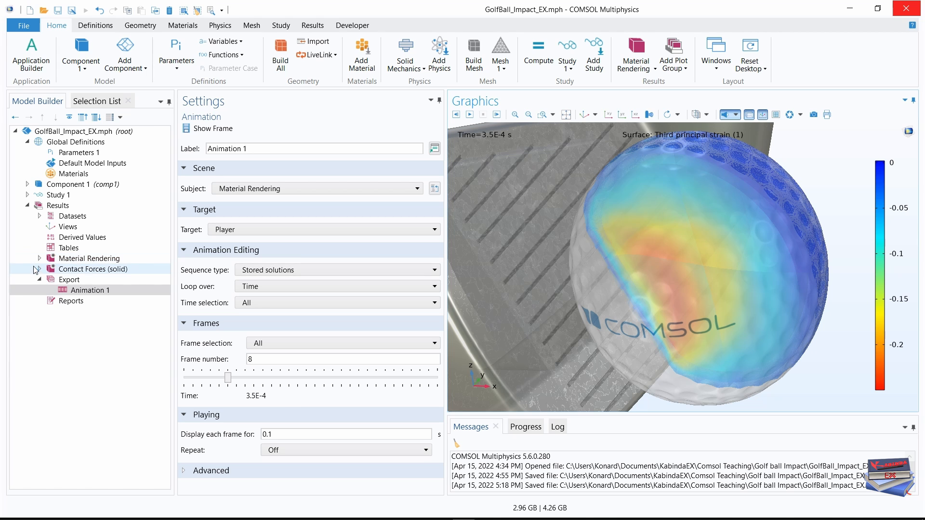
left_click(684, 70)
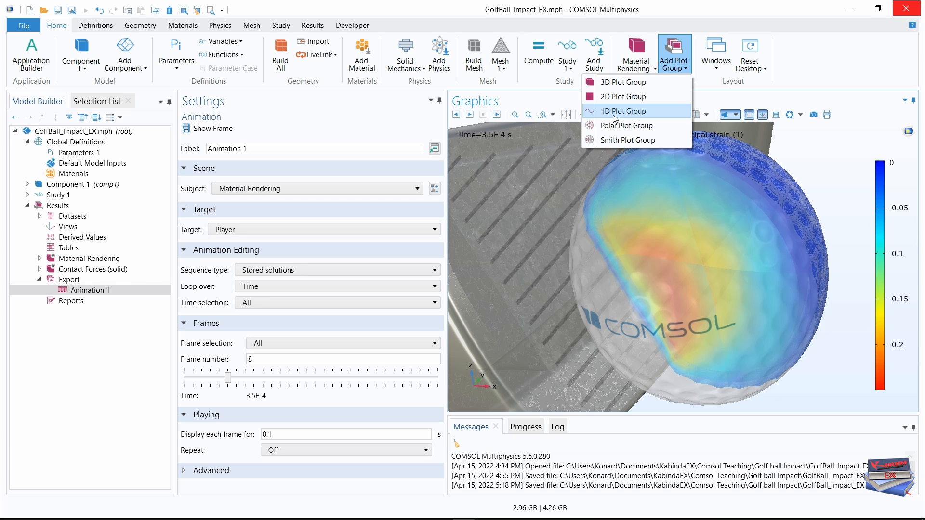
left_click(435, 166)
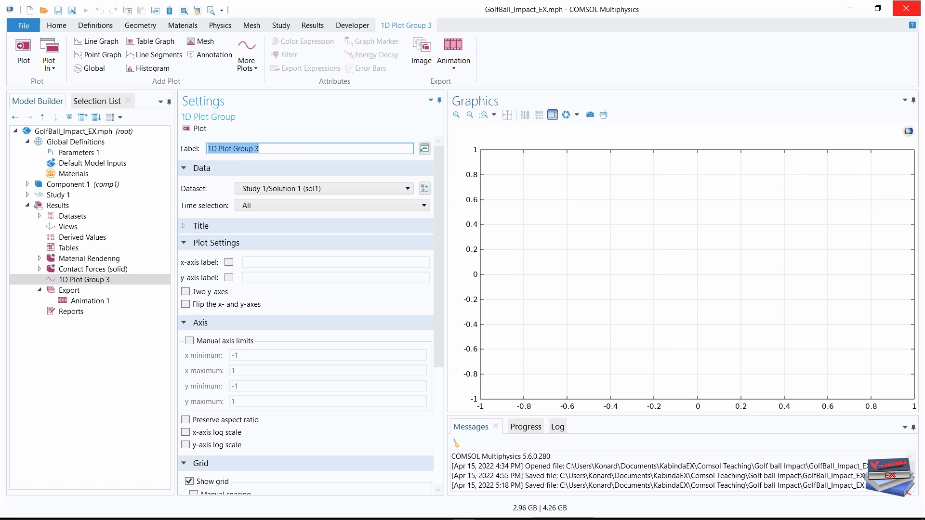
type("Energy")
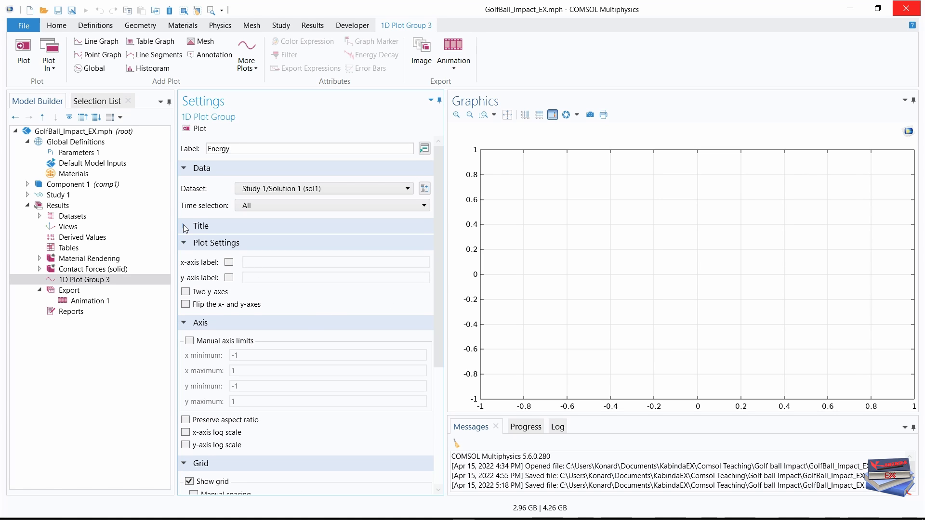
Set the title type of the Energy plot group to None.
left_click(184, 243)
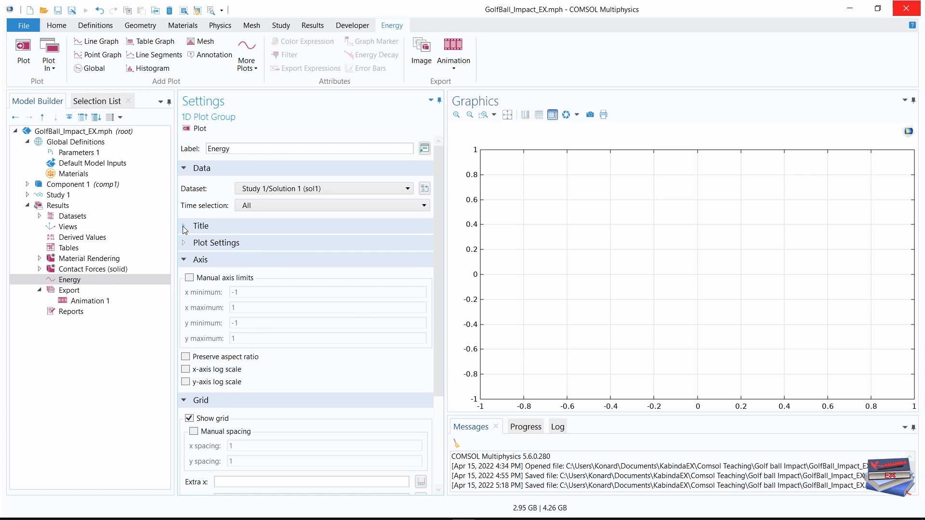
left_click(184, 227)
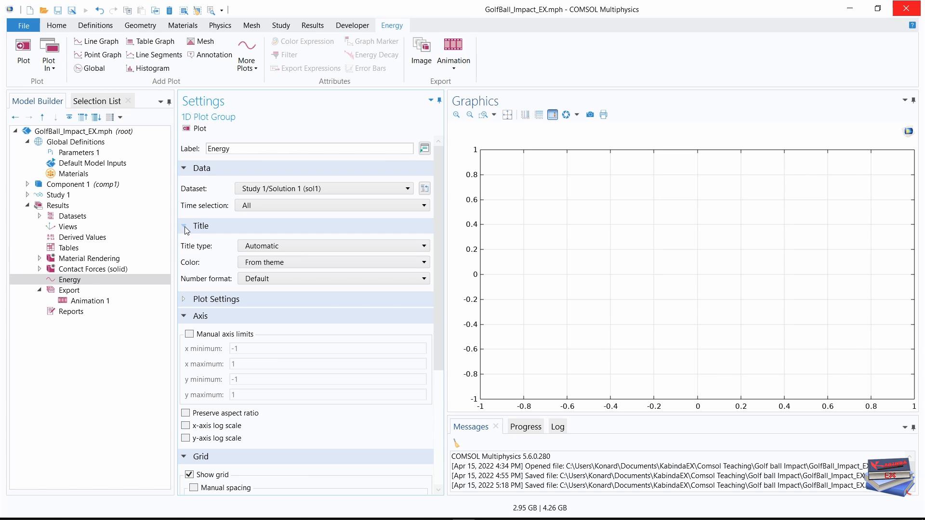
left_click(355, 245)
left_click(253, 307)
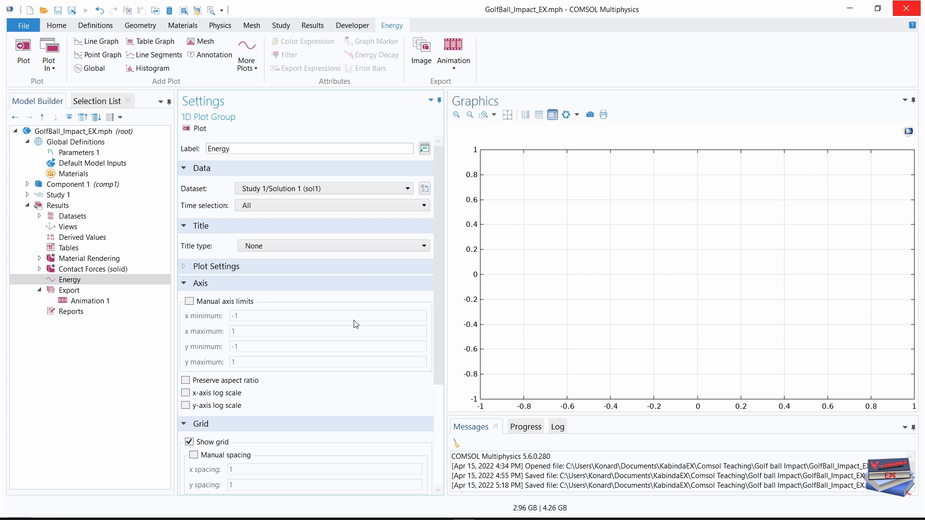
Set the Energy plot group's y-axis label to Energy (J) and its legend position to Middle right.
left_click(185, 284)
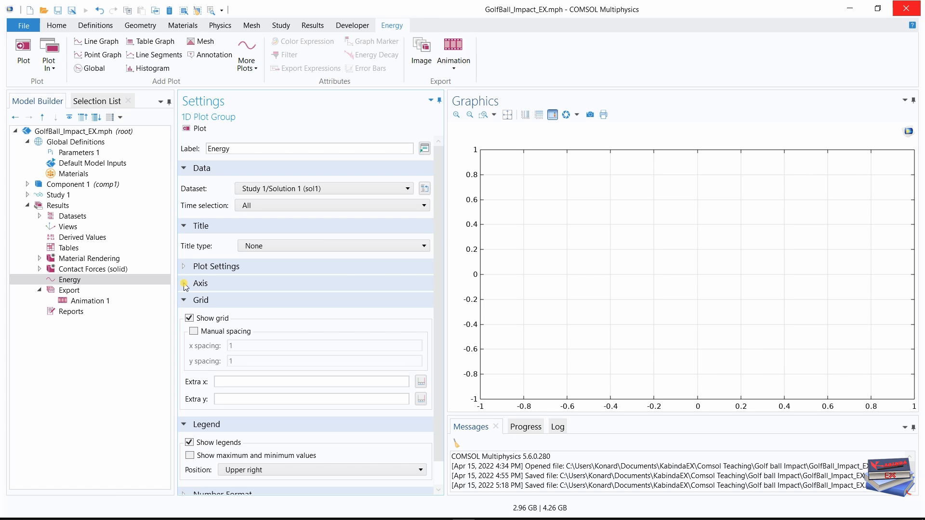
left_click(184, 301)
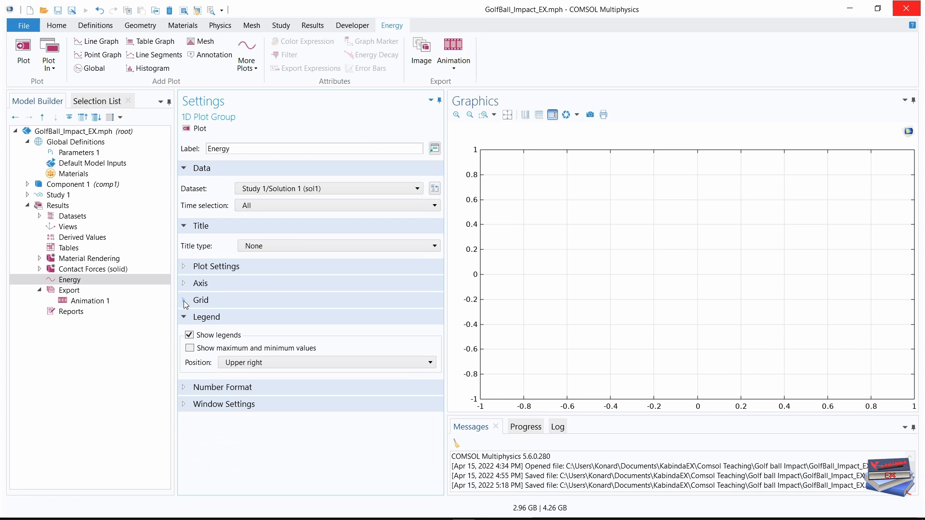
left_click(183, 267)
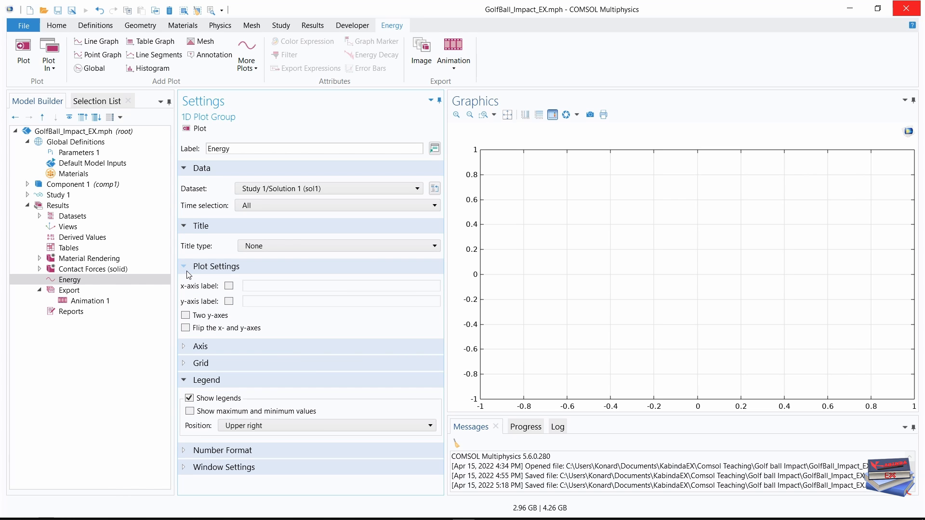
left_click(228, 302)
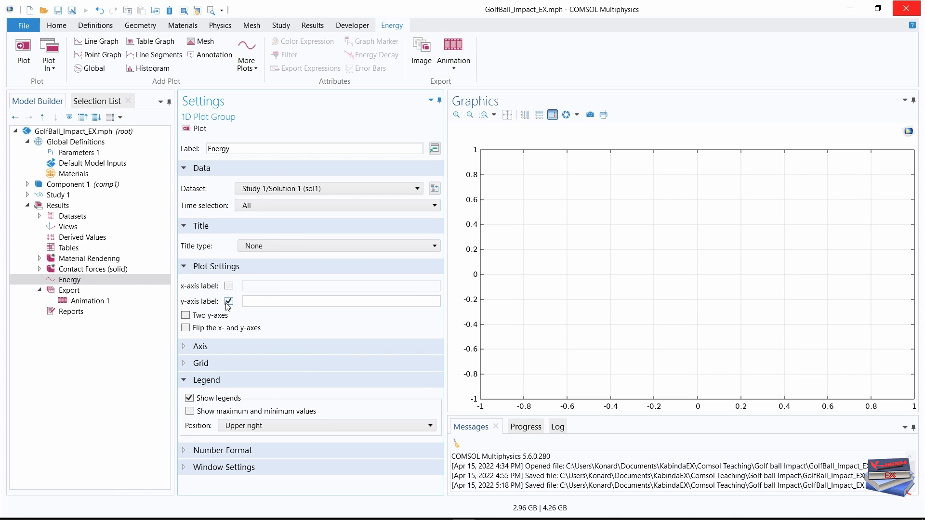
left_click(270, 302)
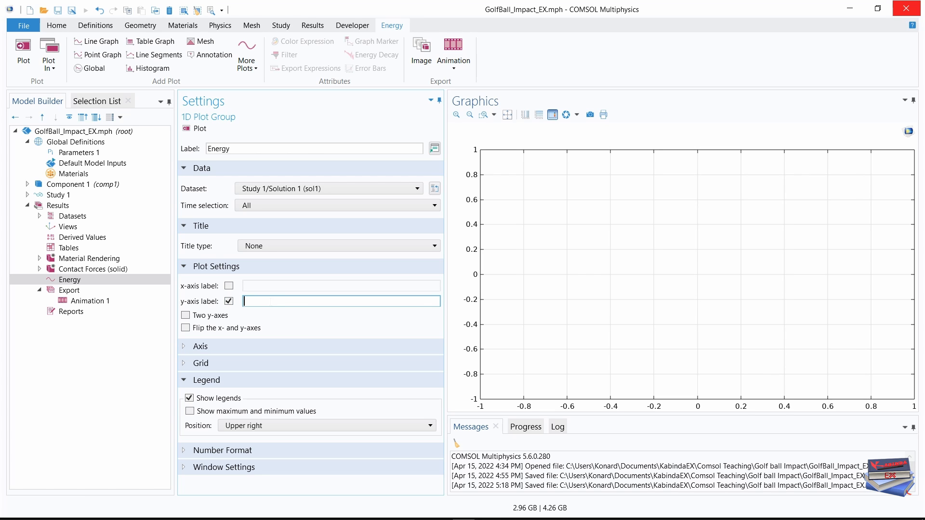
type("Energy (")
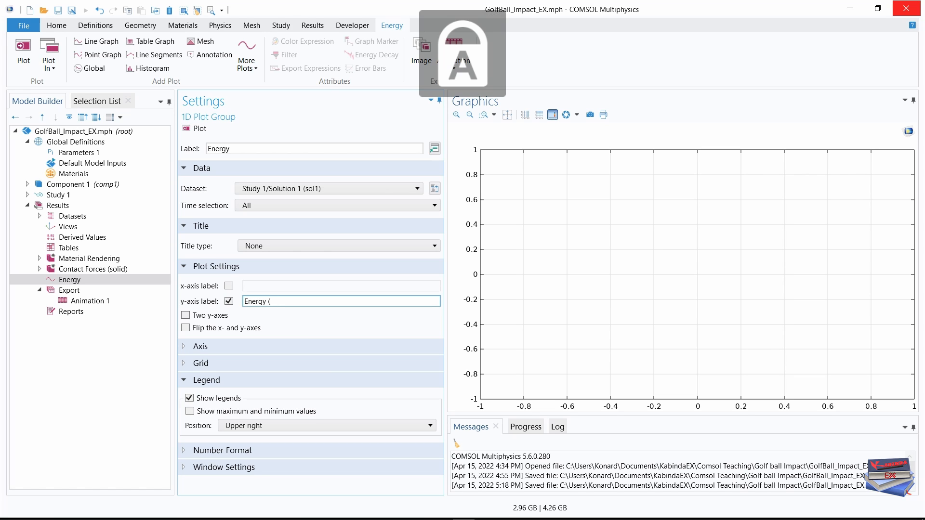
type("J)")
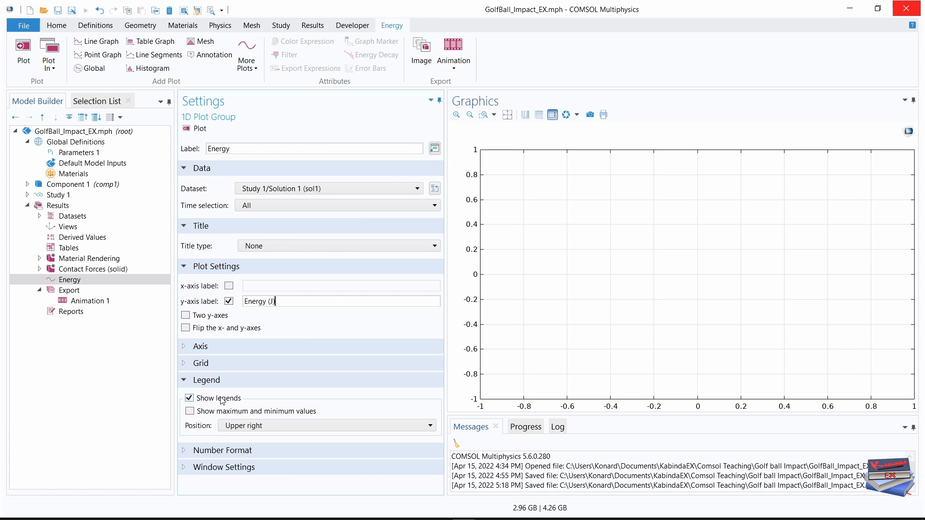
left_click(416, 428)
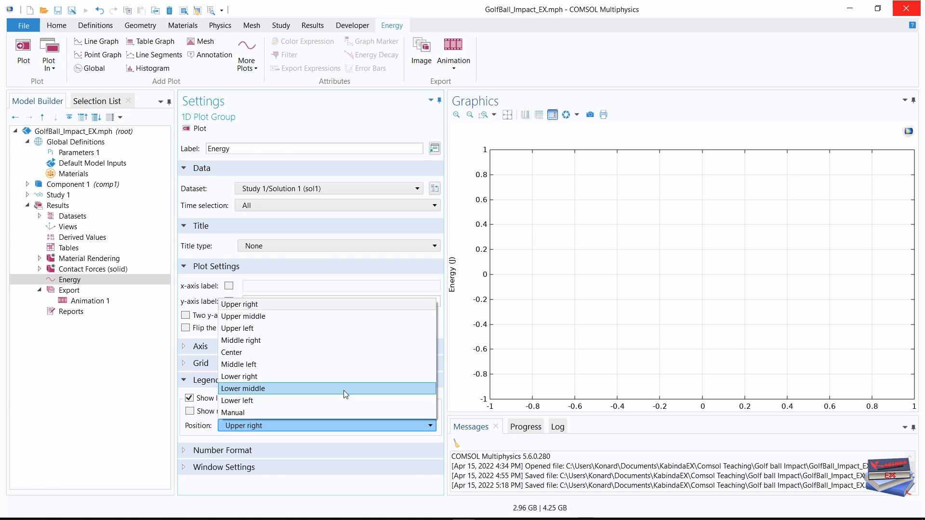
left_click(283, 341)
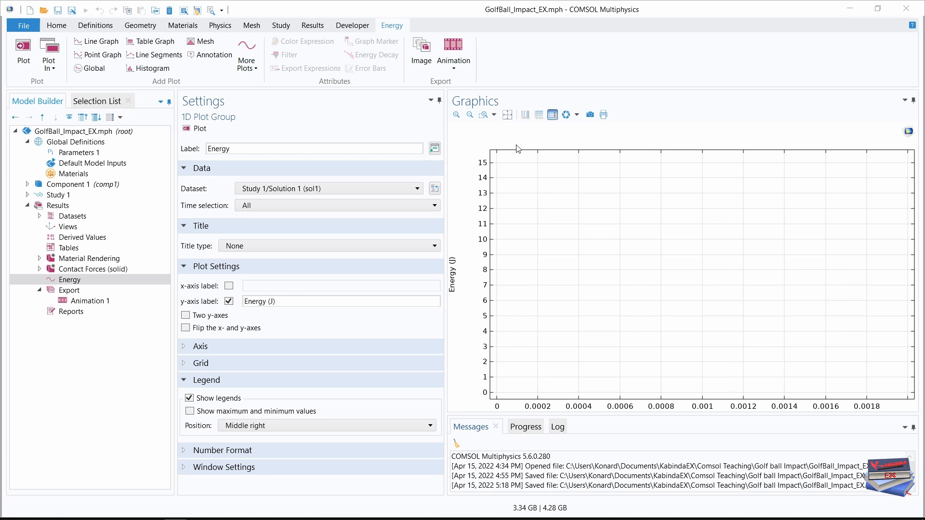
Add a Global plot to the Energy plot group with intop1(solid.Ws) as its first y-axis expression.
left_click(66, 281)
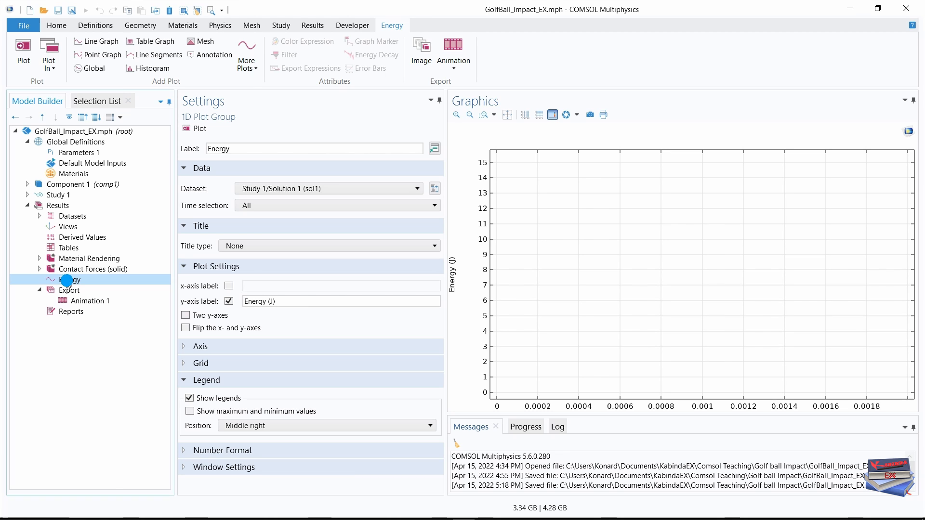
right_click(68, 282)
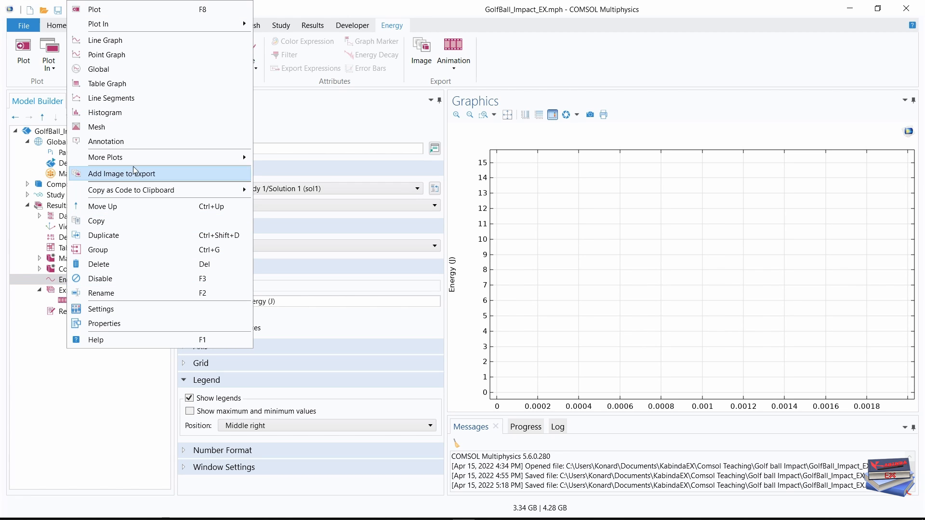
left_click(99, 70)
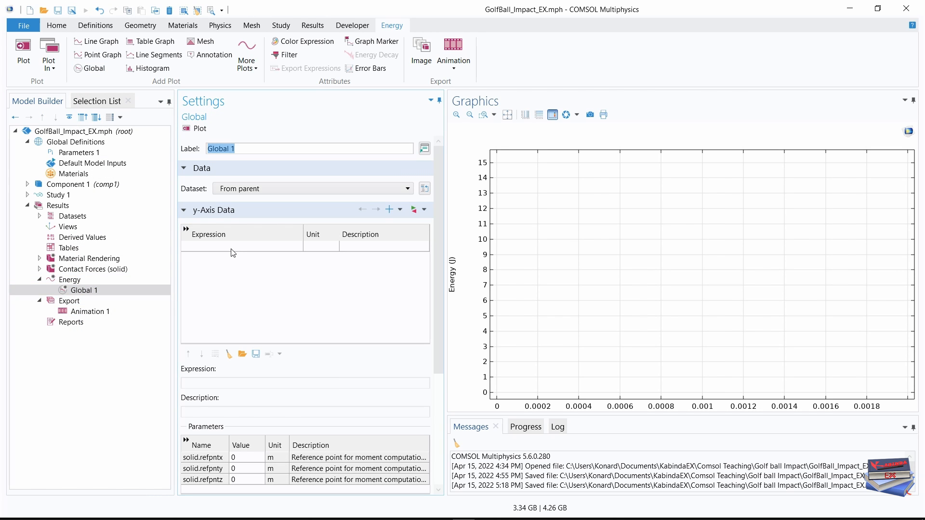
left_click(184, 210)
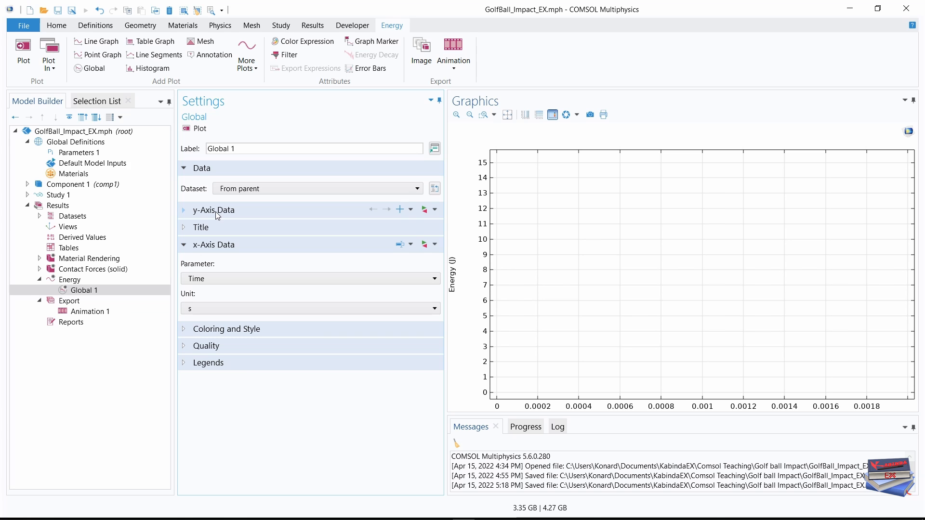
left_click(186, 210)
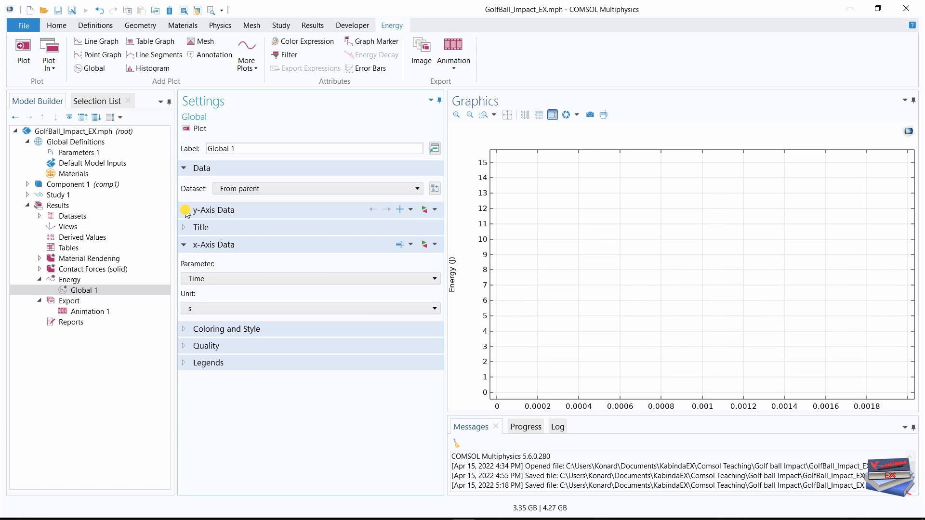
left_click(195, 244)
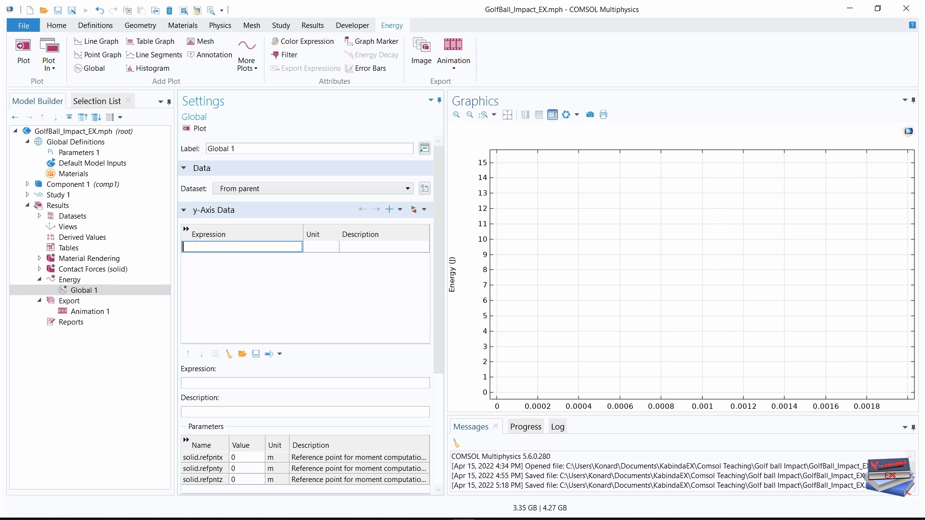
type("intop1(solid.Ws)")
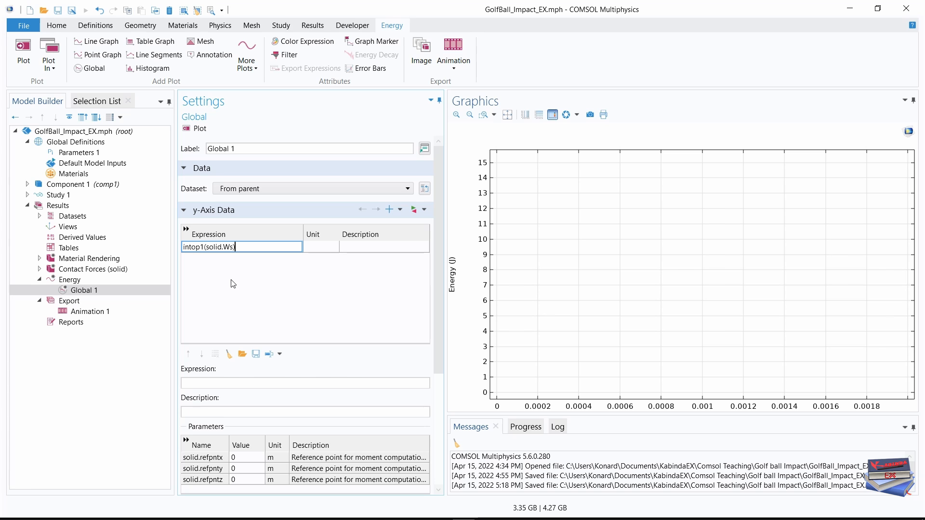
key("Return")
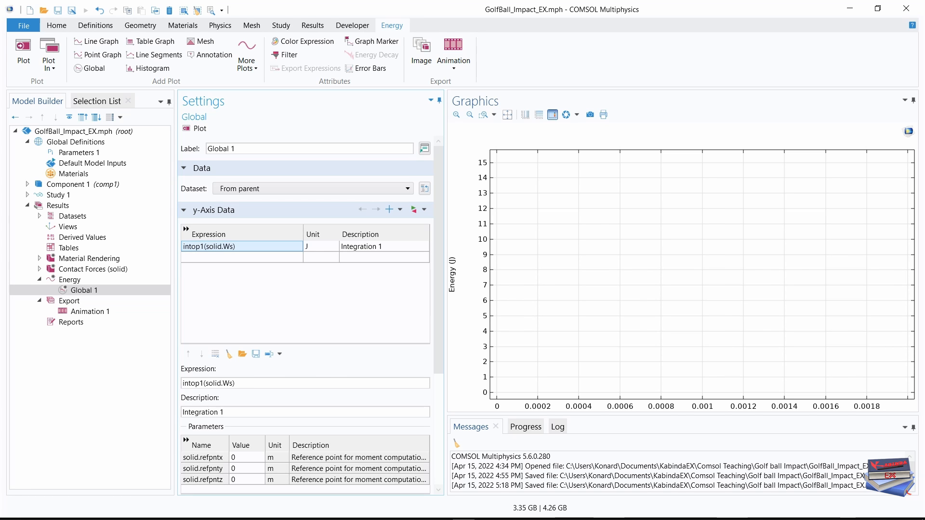
Add intop1(solid.Wk) as the second y-axis expression of the global plot.
left_click(441, 519)
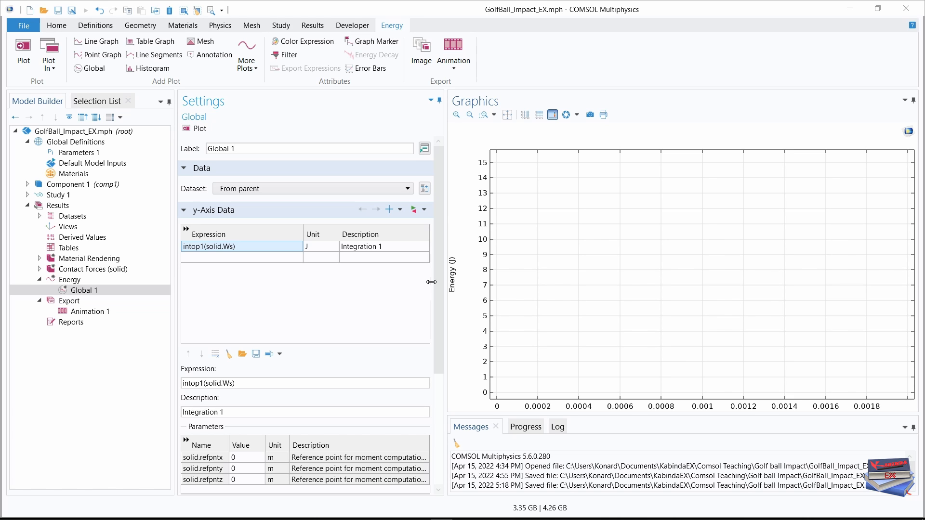
left_click(210, 258)
type("intop1(solid.Wk)")
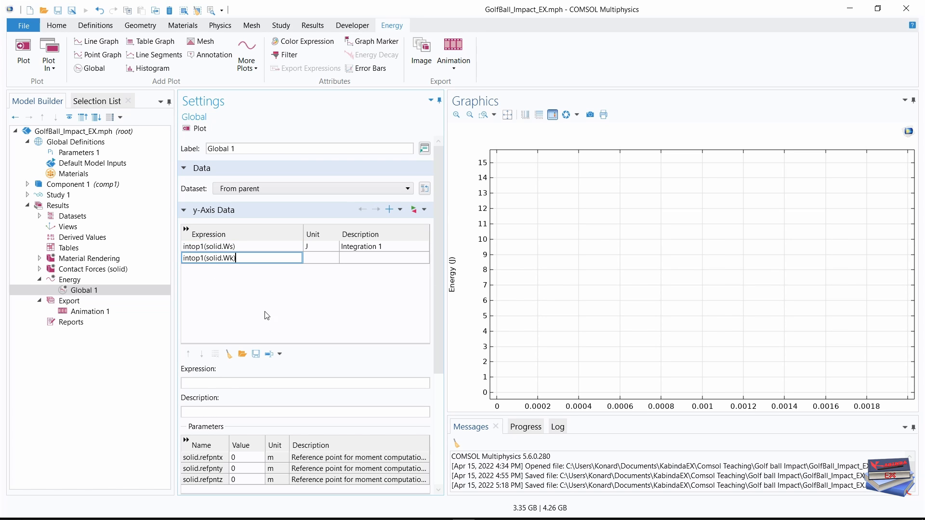
left_click(265, 312)
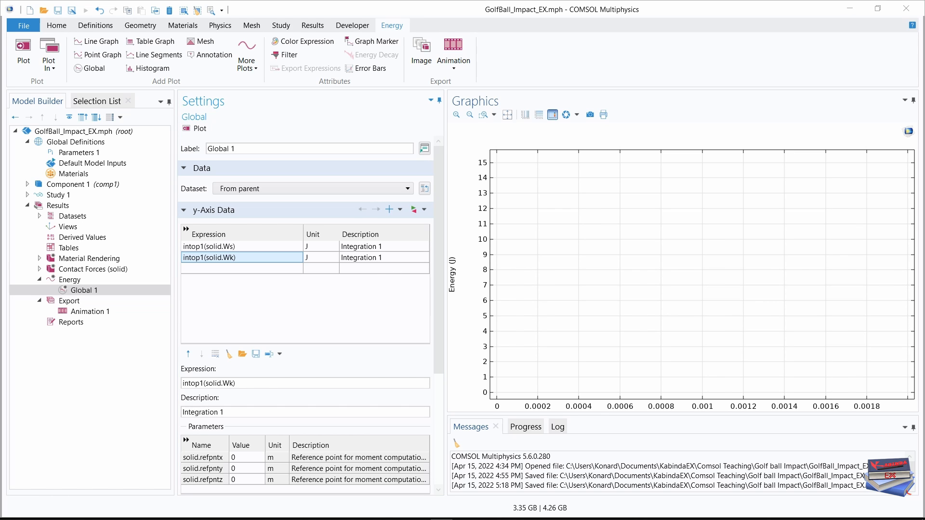
Change the description of the intop1(solid.Ws) expression to Elastic.
left_click(385, 248)
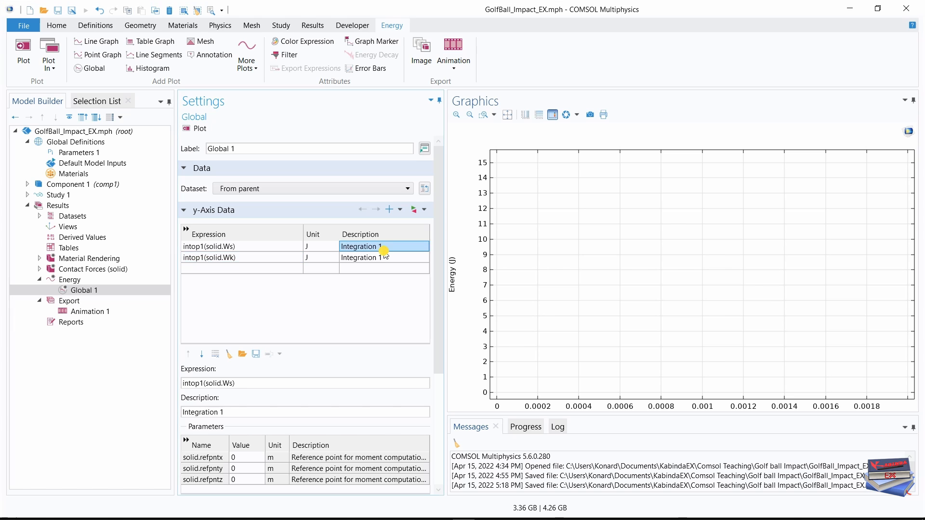
double_click(381, 246)
key("BackSpace")
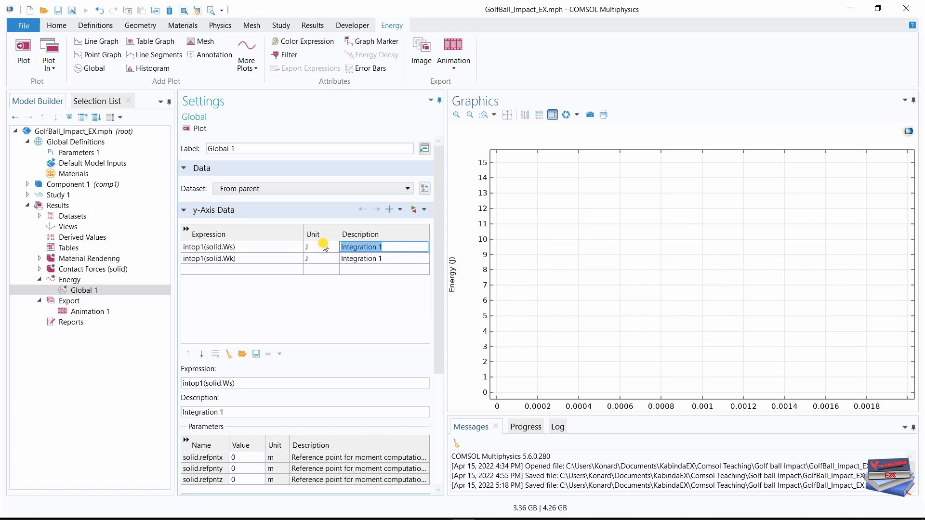
type("Elastic")
left_click(370, 346)
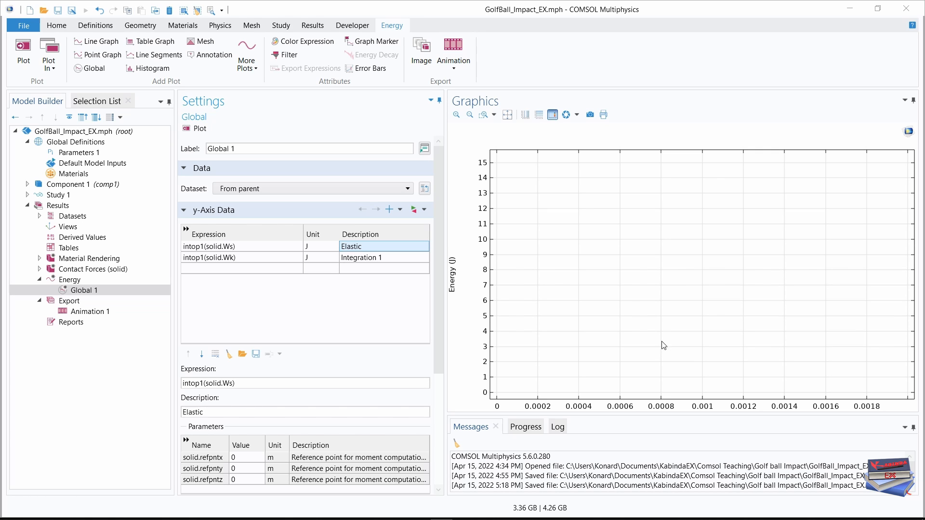
Set the description of the intop1(solid.Wk) expression to Kinetic and clear the units of both energy expressions.
left_click(361, 269)
type("Kinetic")
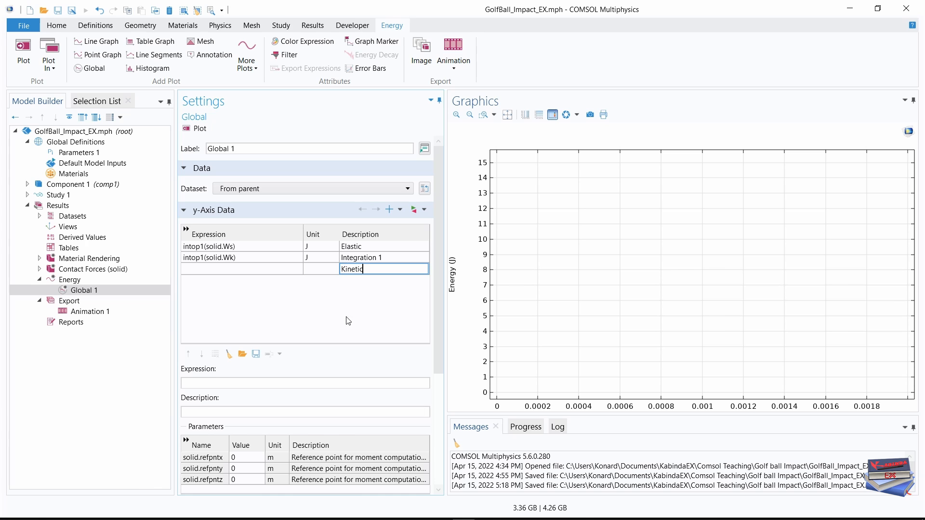
key("Return")
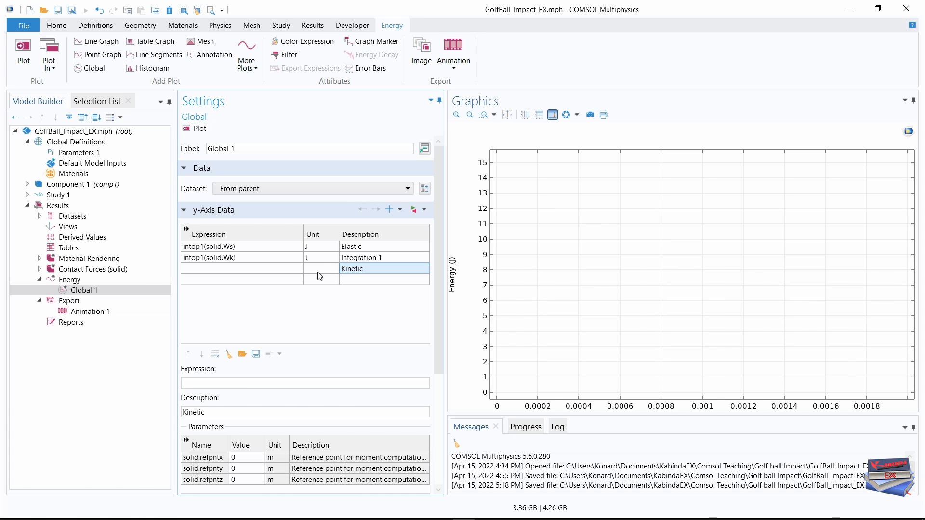
left_click(312, 258)
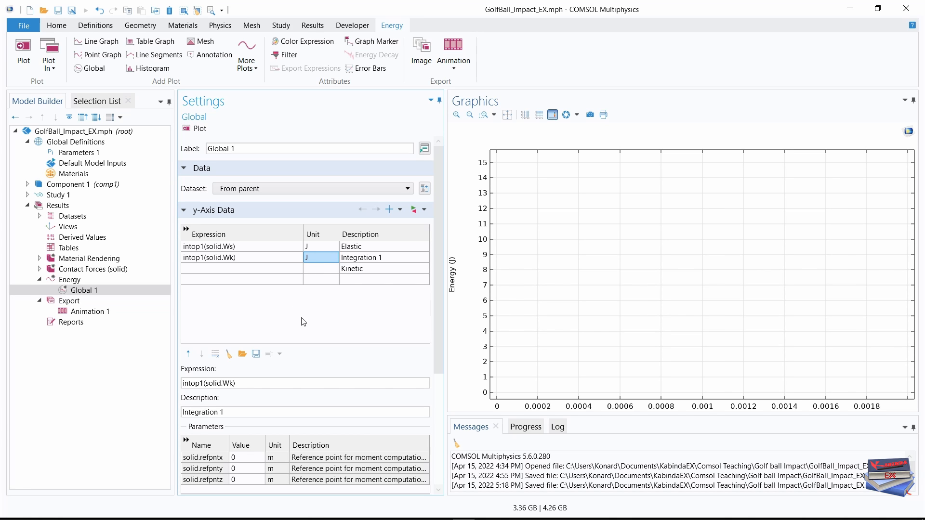
left_click(359, 275)
left_click(359, 275)
key("ctrl+c")
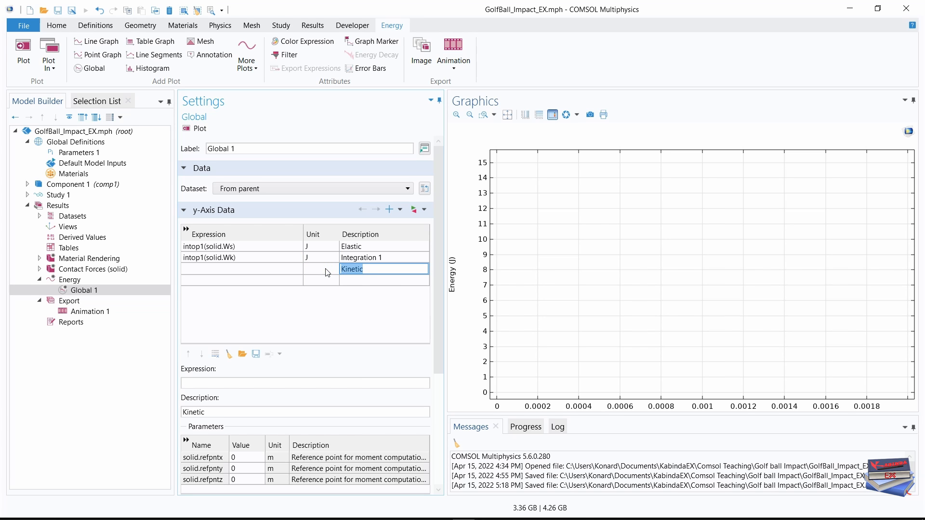
key("BackSpace")
double_click(387, 255)
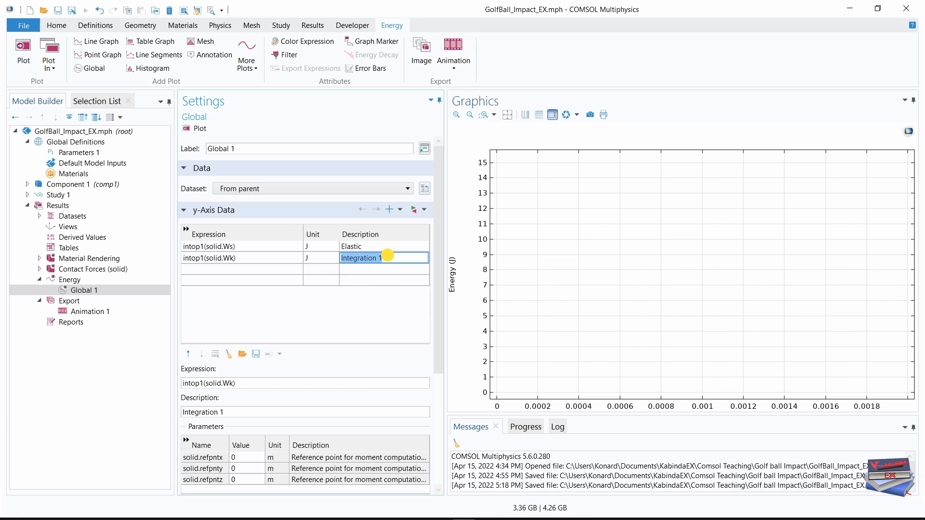
key("ctrl+v")
left_click(315, 323)
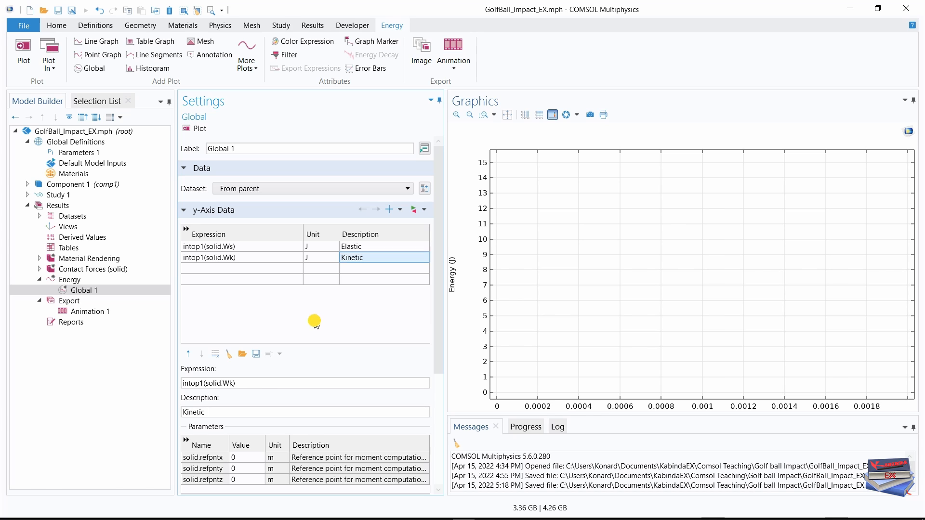
left_click(310, 247)
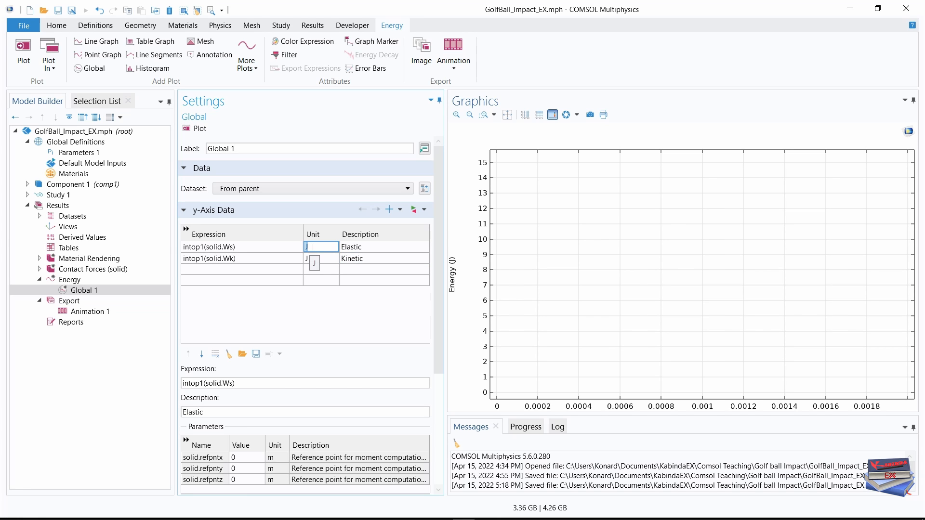
left_click(310, 260)
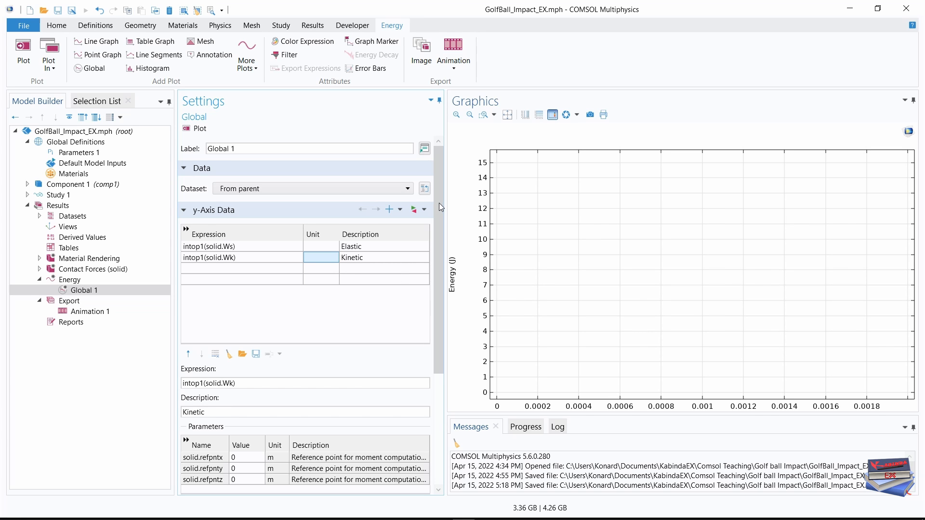
Set the time unit on the x-axis of the energy global plot to ms.
left_click_drag(439, 203, 440, 316)
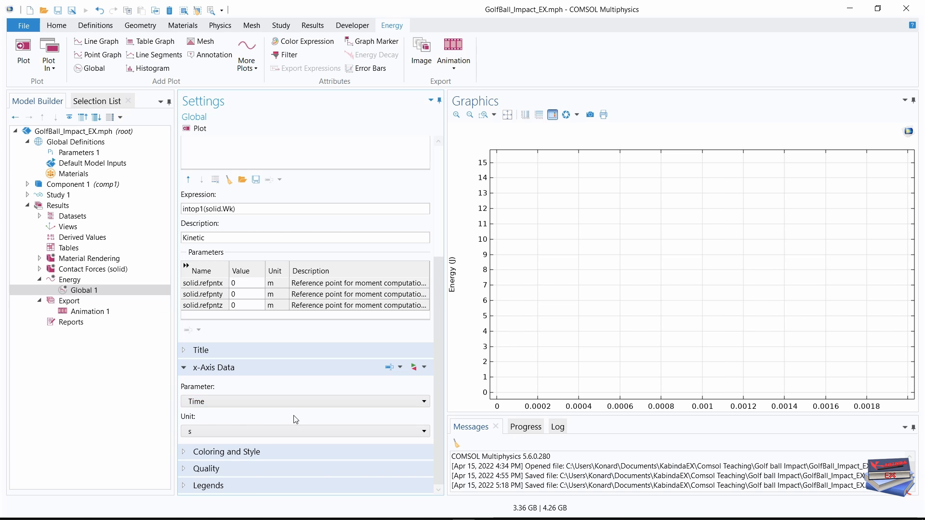
left_click(359, 431)
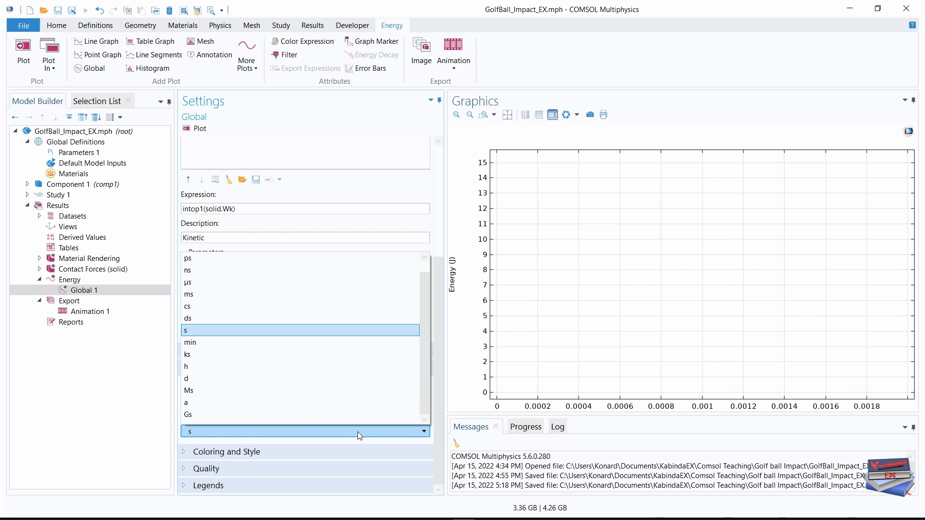
left_click(206, 295)
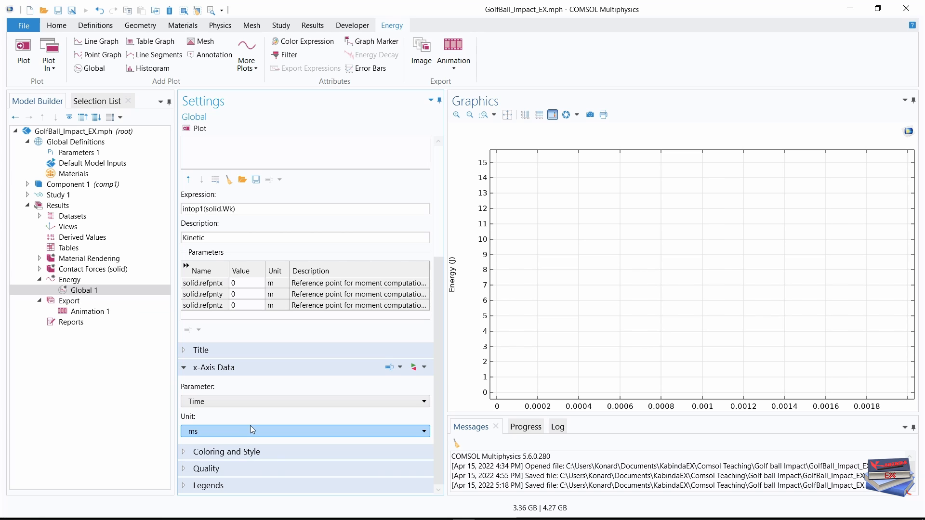
Set the line width of the energy curves to 2 and plot the Energy graph.
left_click(184, 453)
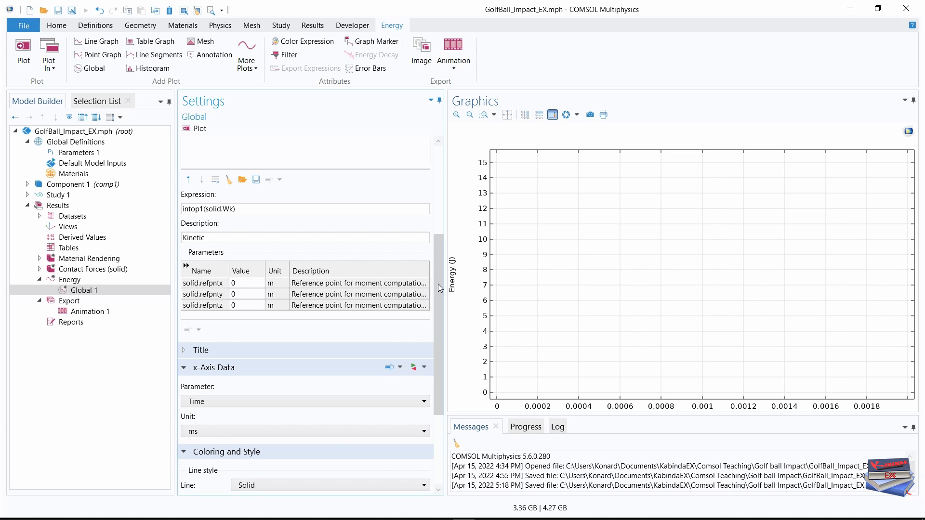
left_click_drag(438, 284, 428, 368)
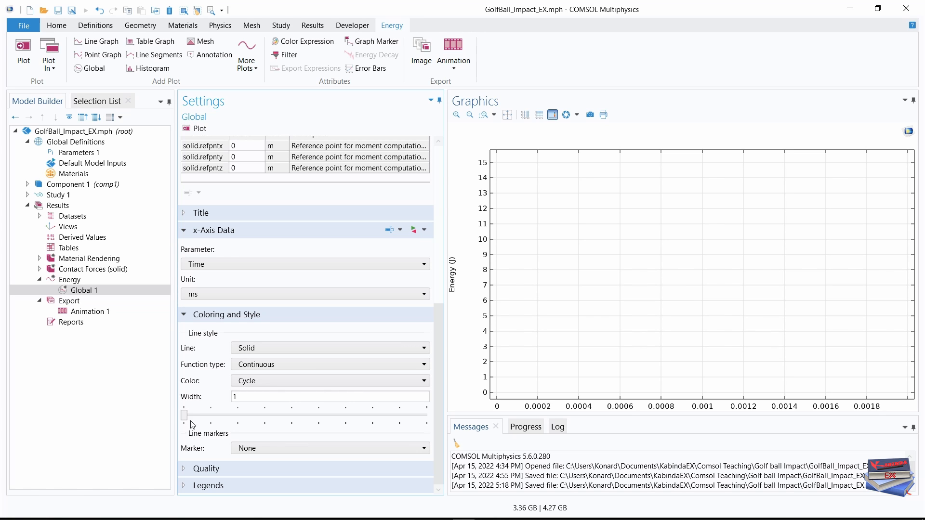
left_click(237, 397)
key("BackSpace")
type("2")
key("Return")
left_click(112, 415)
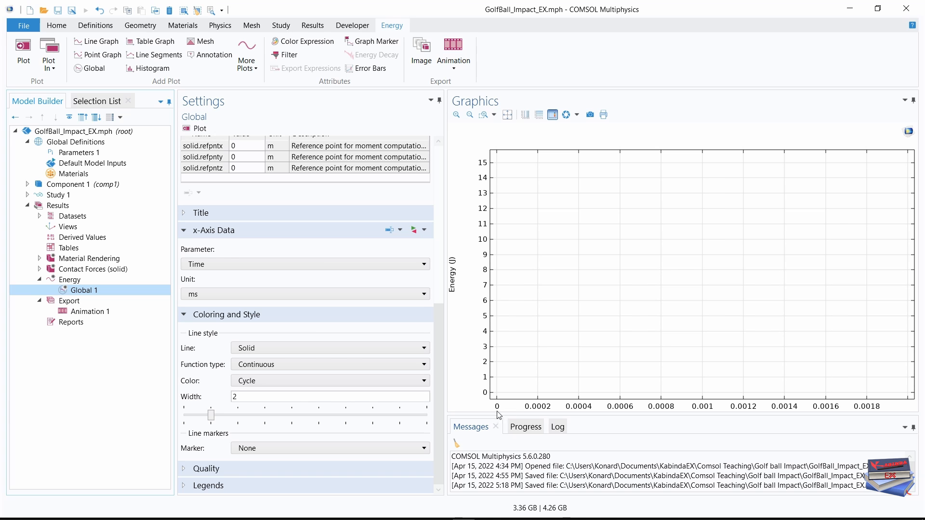
left_click_drag(438, 319, 449, 182)
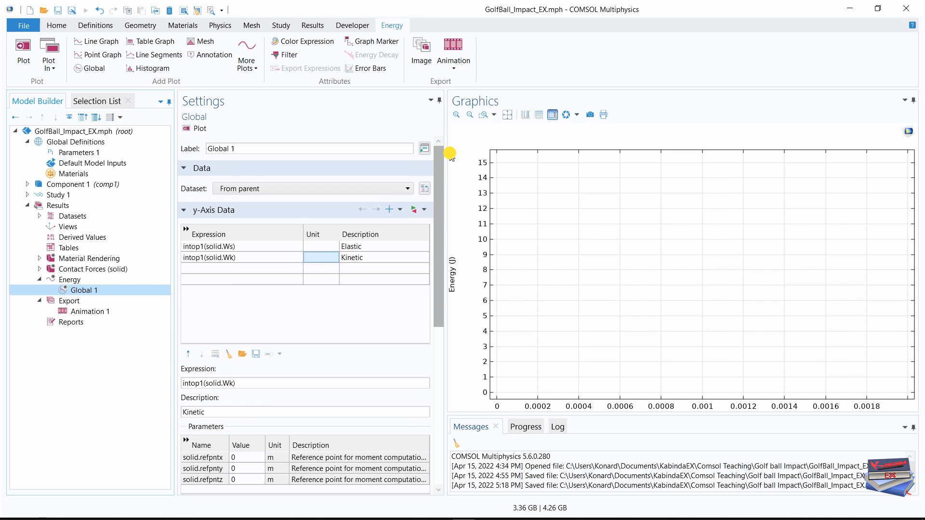
left_click(19, 55)
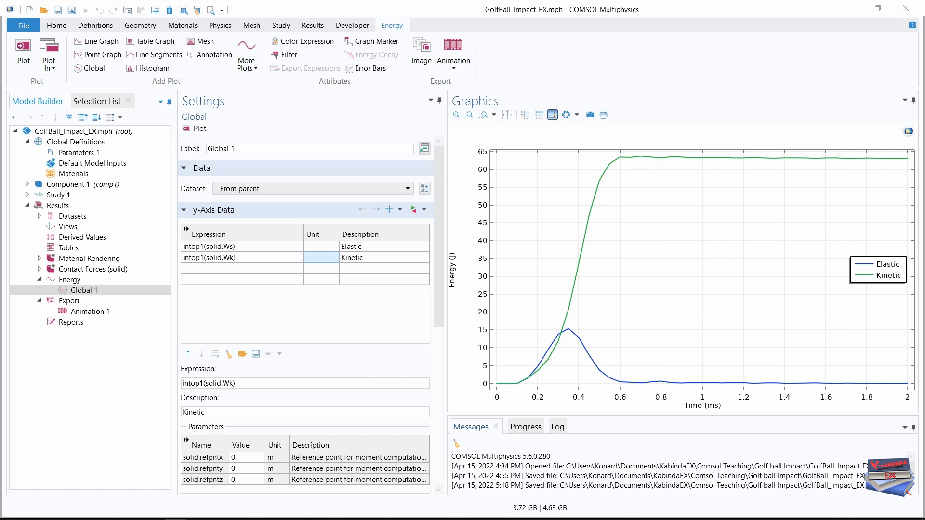
Add a new 1D plot group to the results and set its title type to None.
left_click(55, 27)
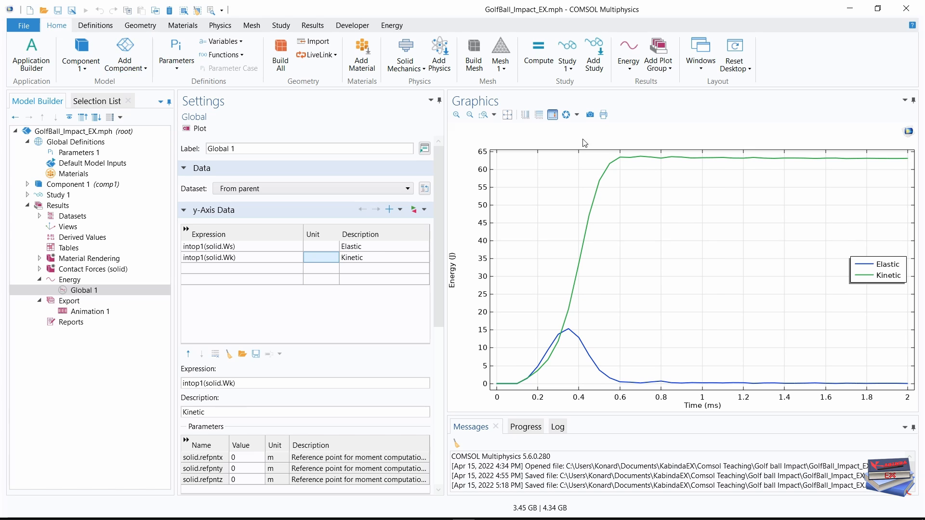
left_click(669, 70)
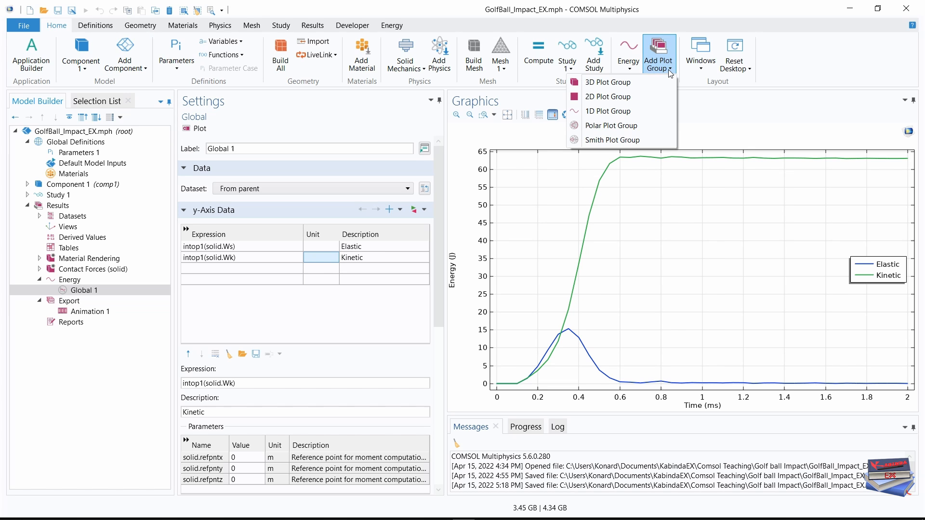
left_click(598, 114)
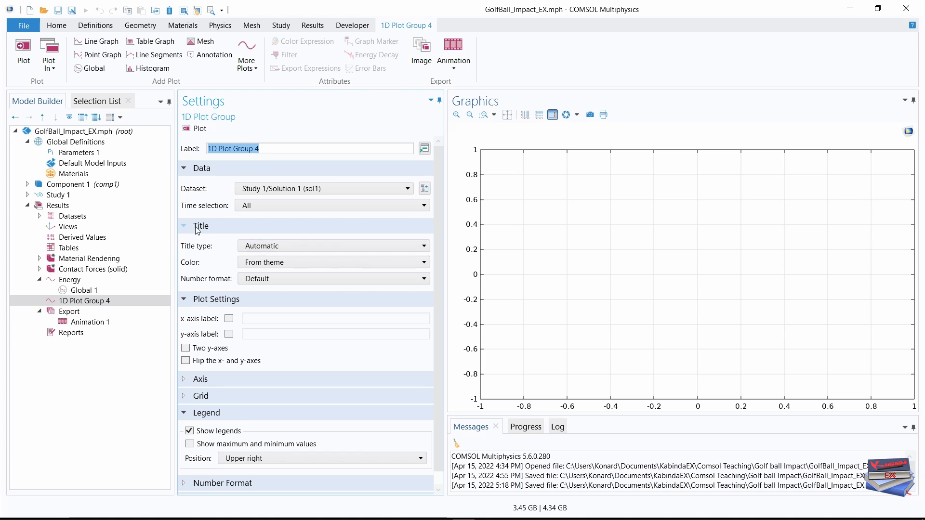
left_click(347, 246)
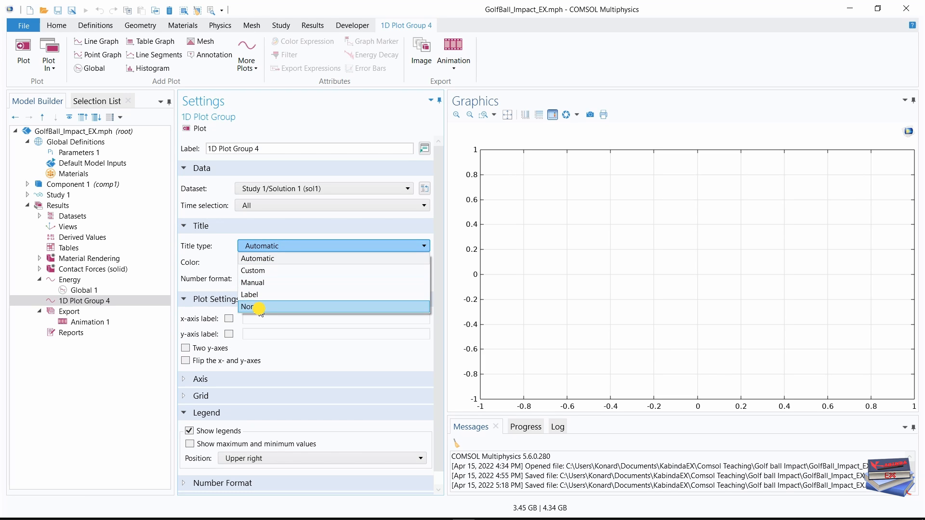
left_click(259, 307)
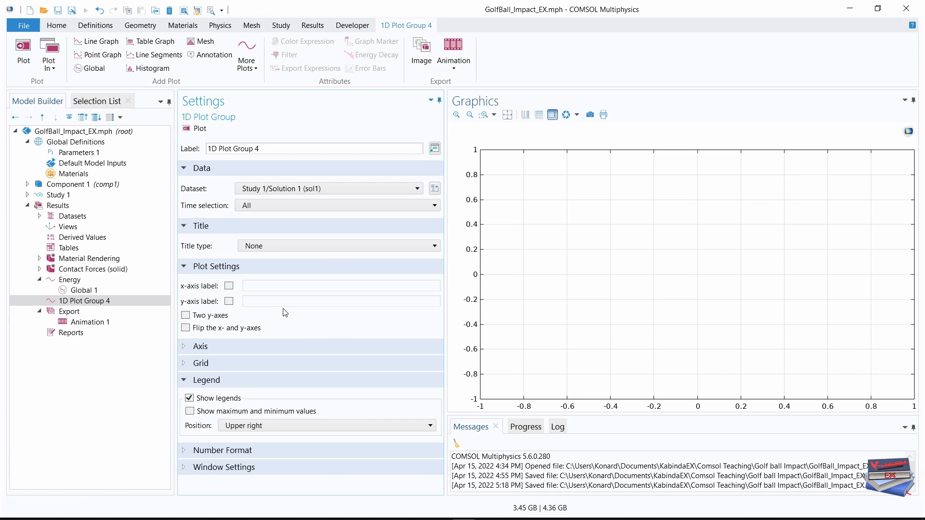
Enable the y-axis label of the new 1D plot group and set it to Velocity (m/s).
left_click(230, 302)
left_click(277, 301)
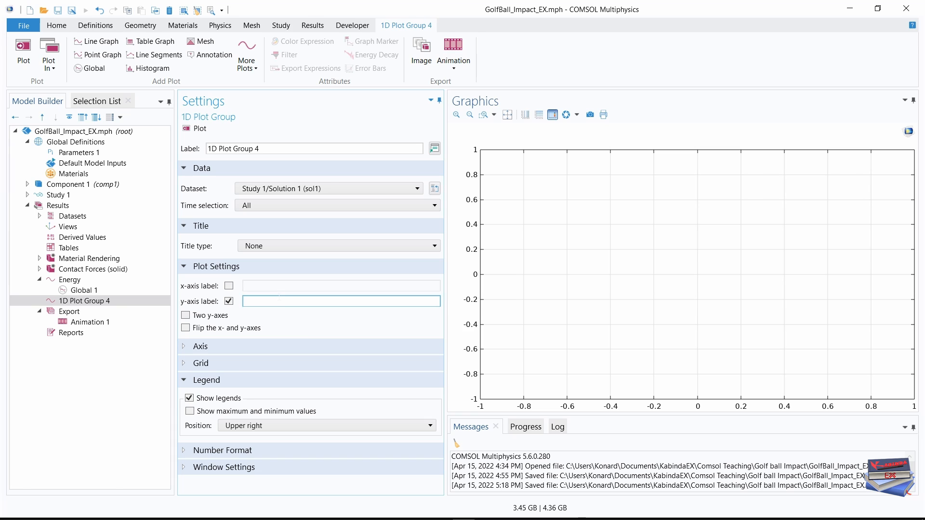
type("Velocity (M/")
key("BackSpace")
key("BackSpace")
key("Caps_Lock")
type("m")
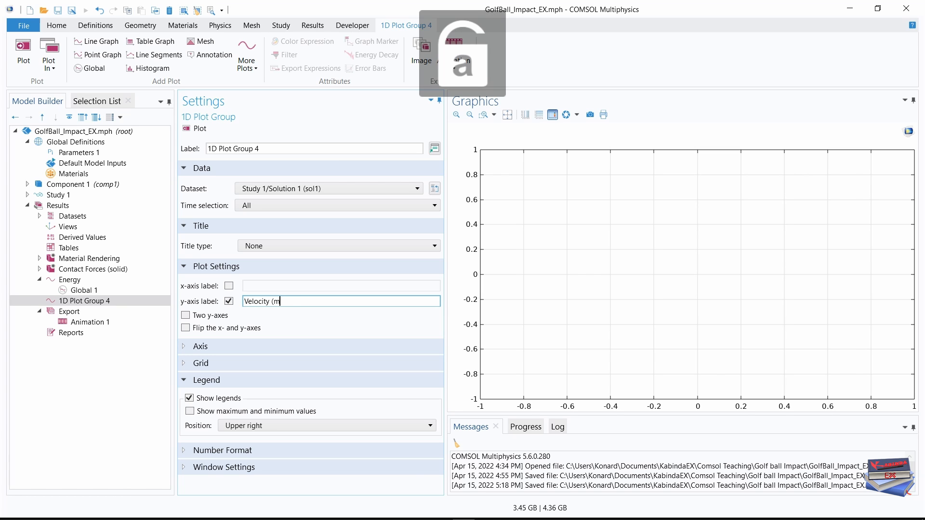
type("/s")
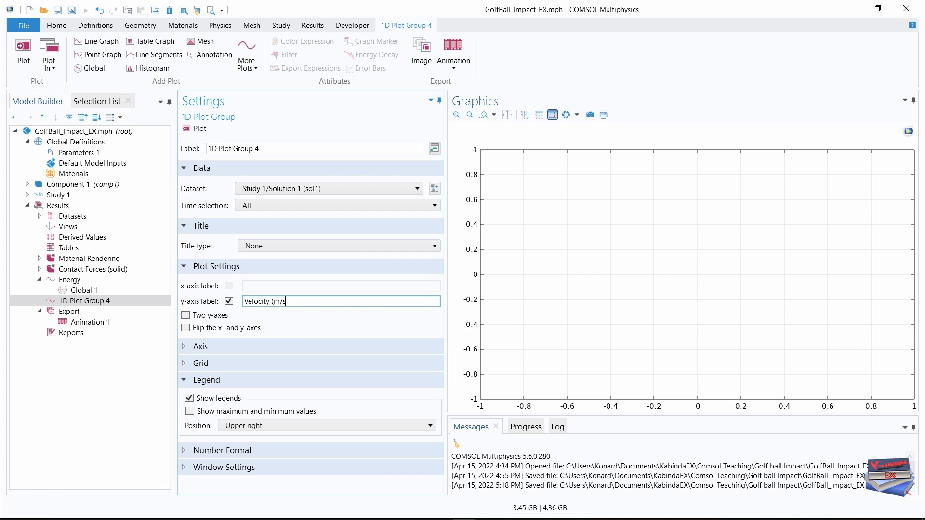
type(")")
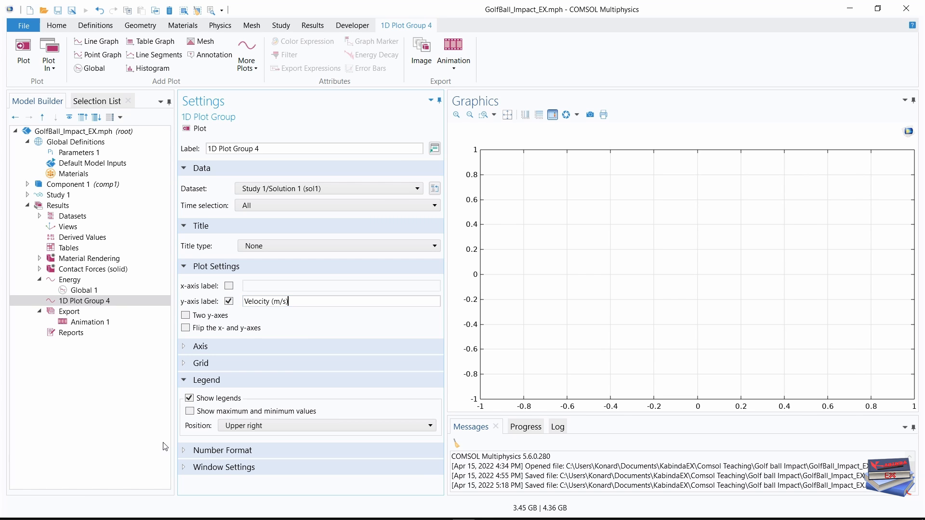
left_click(117, 452)
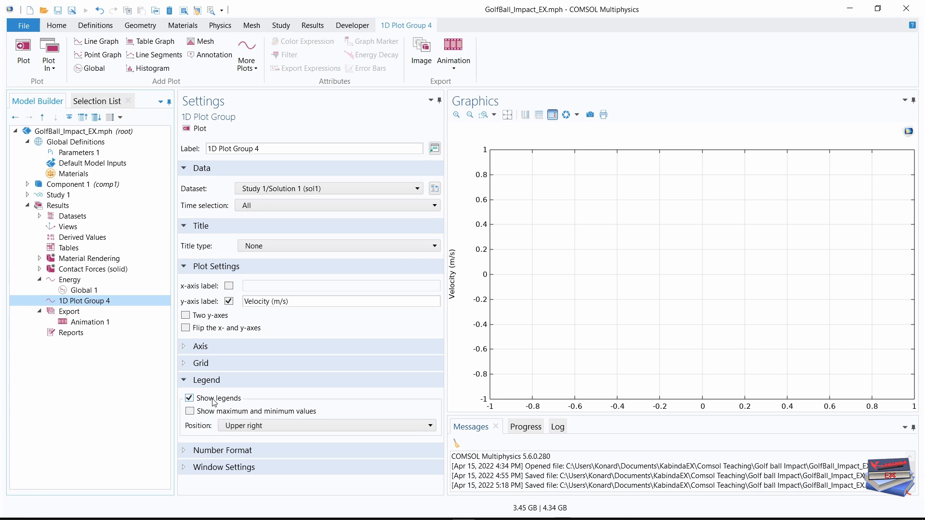
Set the legend position of the new 1D plot group to Lower right and rename the group Velocity.
left_click(354, 424)
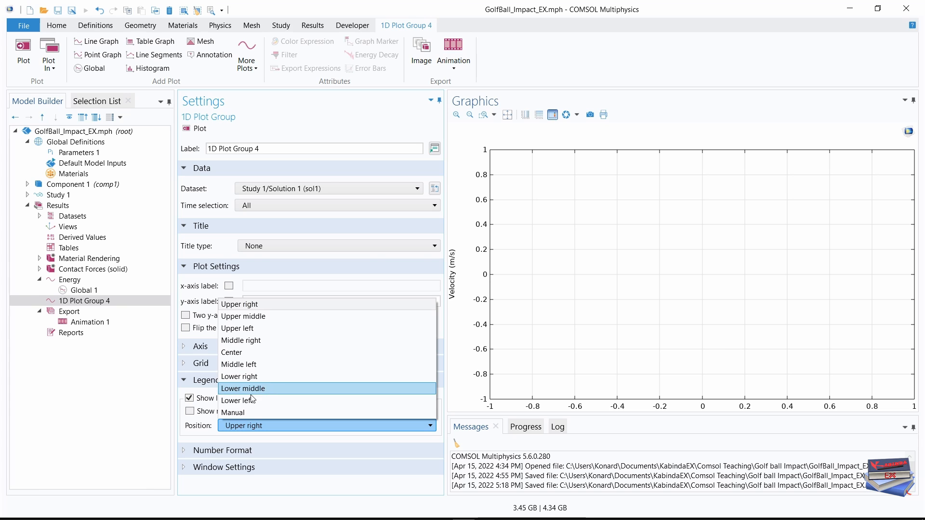
left_click(251, 377)
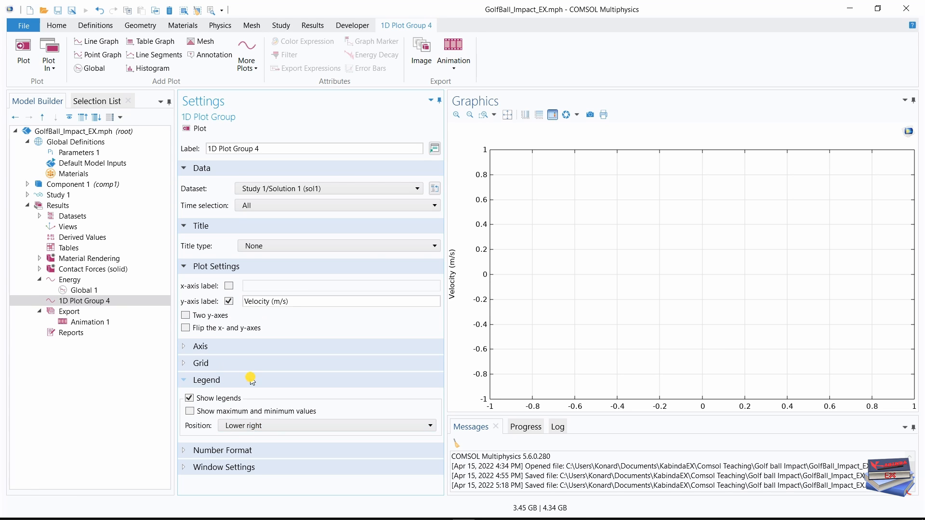
triple_click(231, 149)
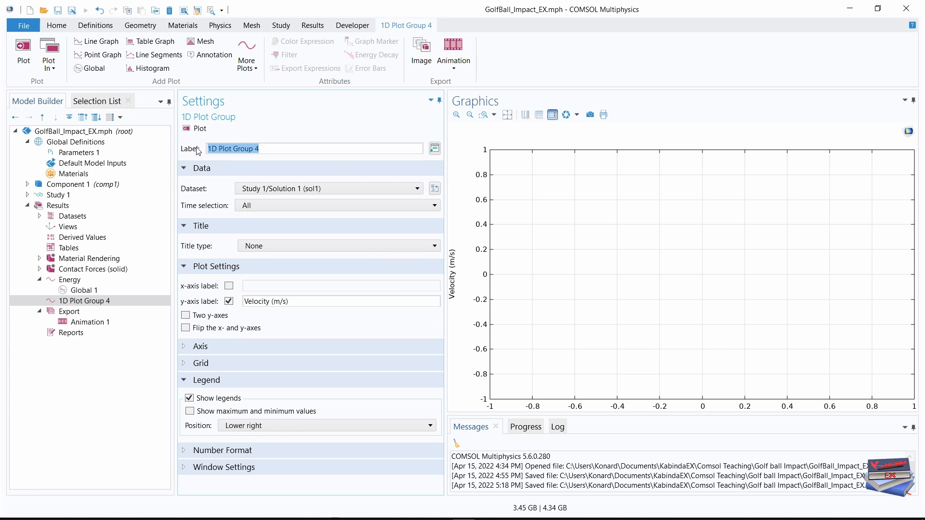
type("Velocity")
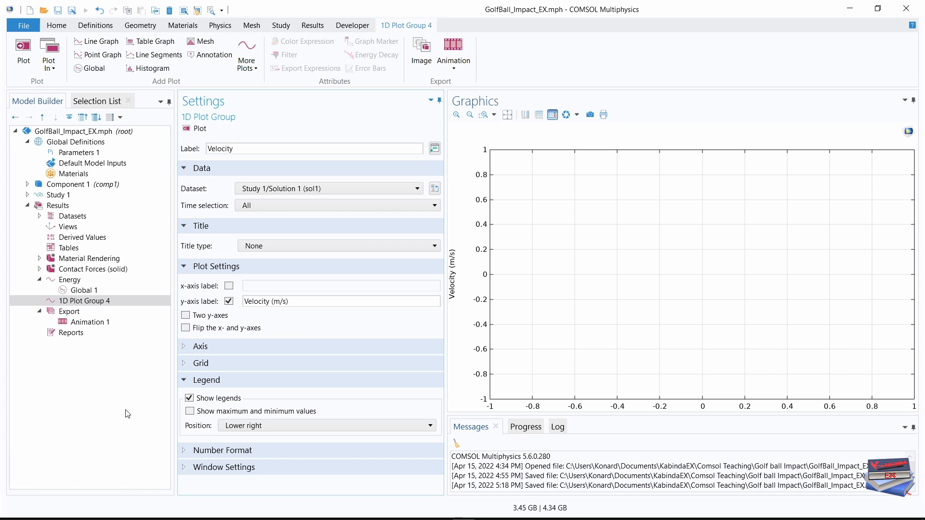
left_click(92, 414)
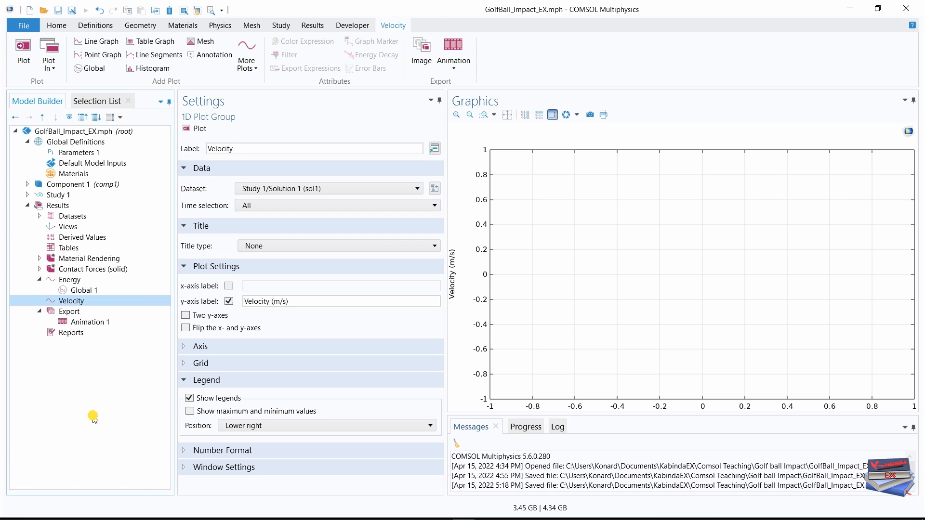
Add a Global plot to the Velocity plot group with aveop1(solid.vel) and aveop2(solid.vel) as y-axis expressions.
right_click(76, 303)
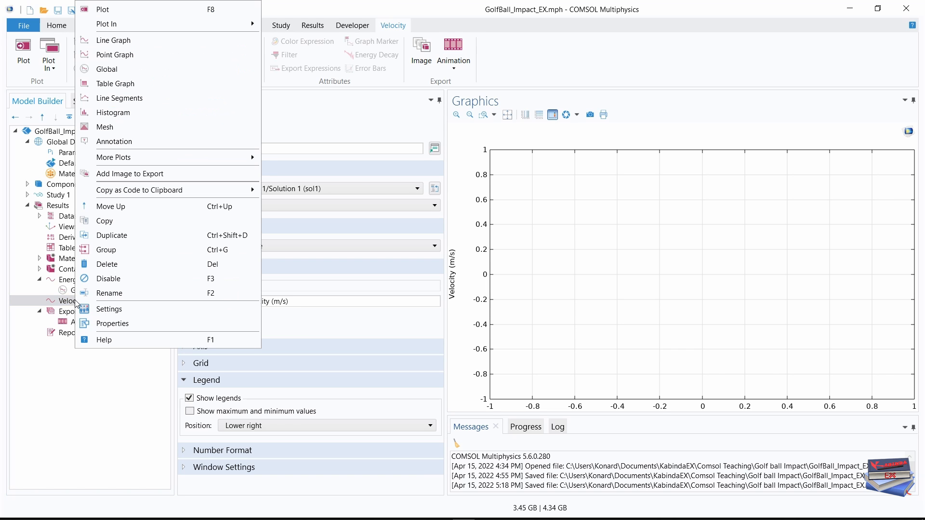
left_click(116, 71)
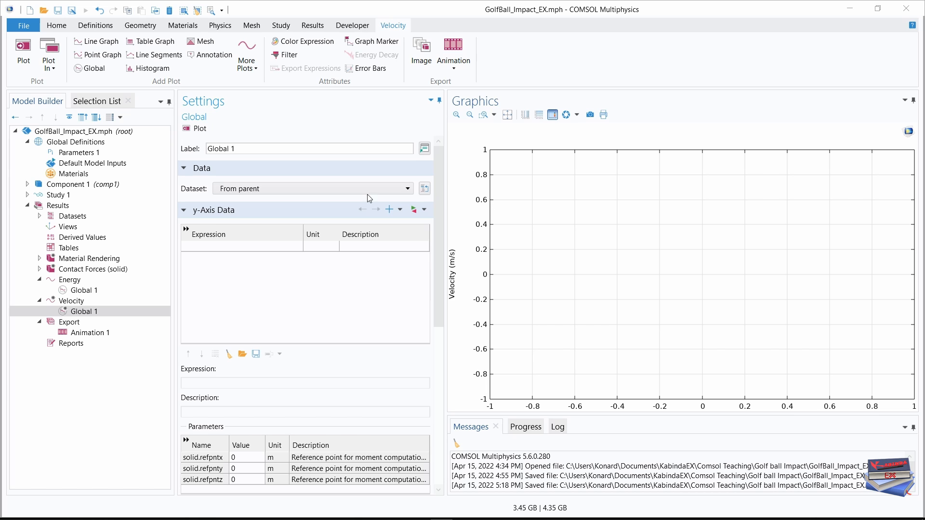
left_click(218, 247)
type("aveop1(solid.vel)")
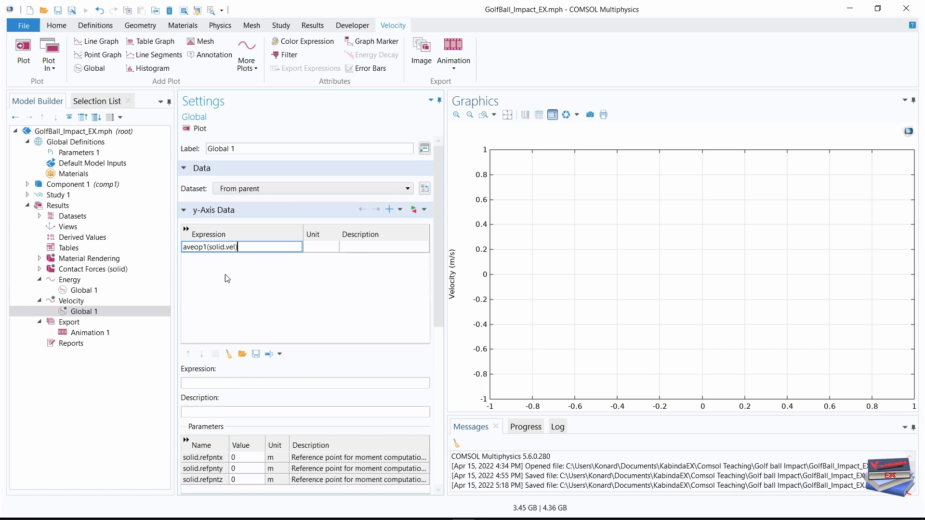
left_click(232, 285)
left_click(236, 258)
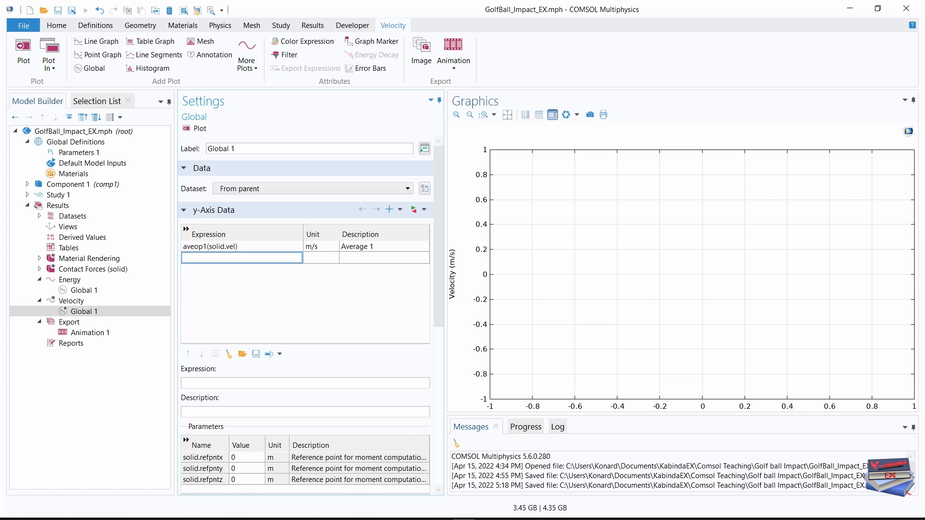
type("aveop2(solid.vel)")
left_click(236, 293)
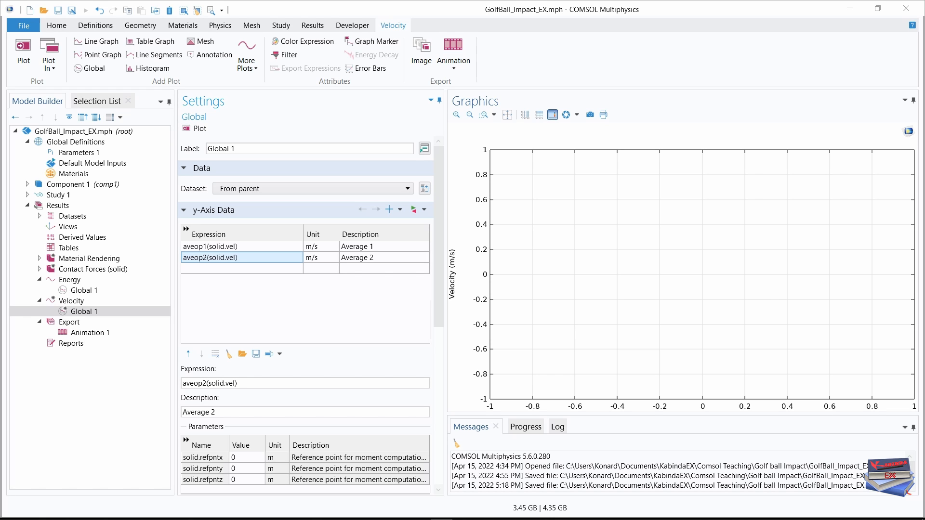
Change the description of aveop1(solid.vel) to Club head and that of aveop2(solid.vel) to Golf ball.
double_click(371, 246)
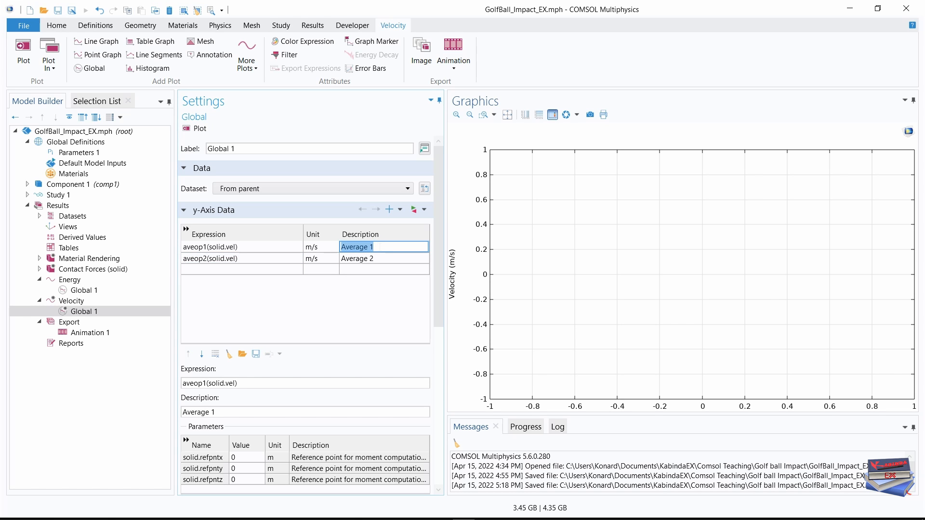
type("Club head")
key("Return")
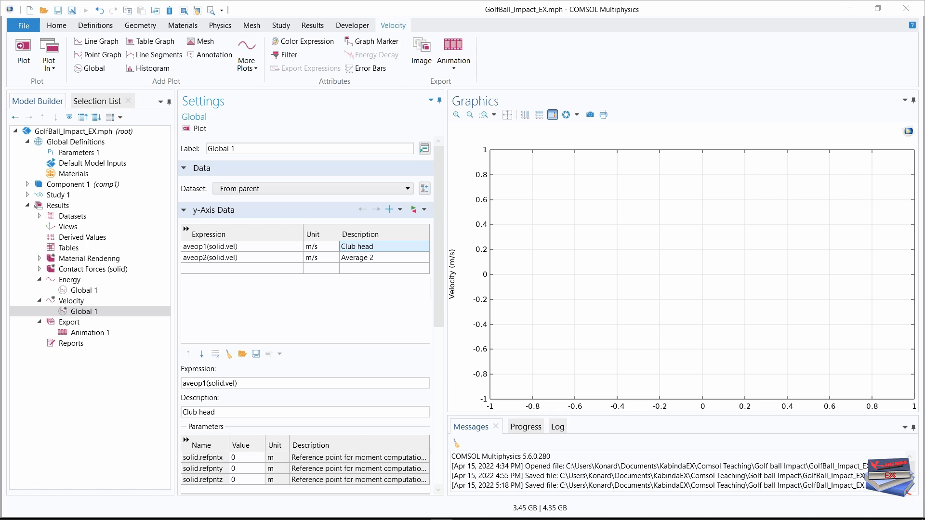
double_click(380, 258)
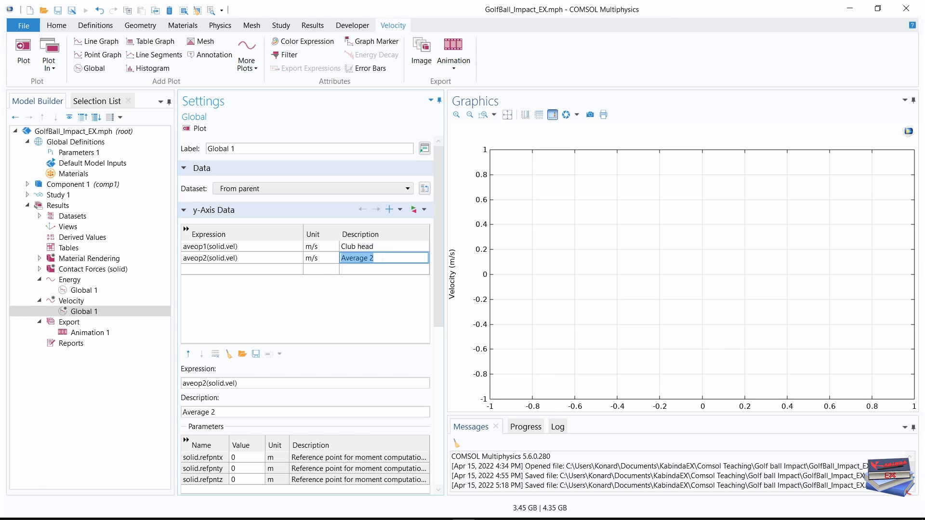
type("Golf ball")
left_click(342, 320)
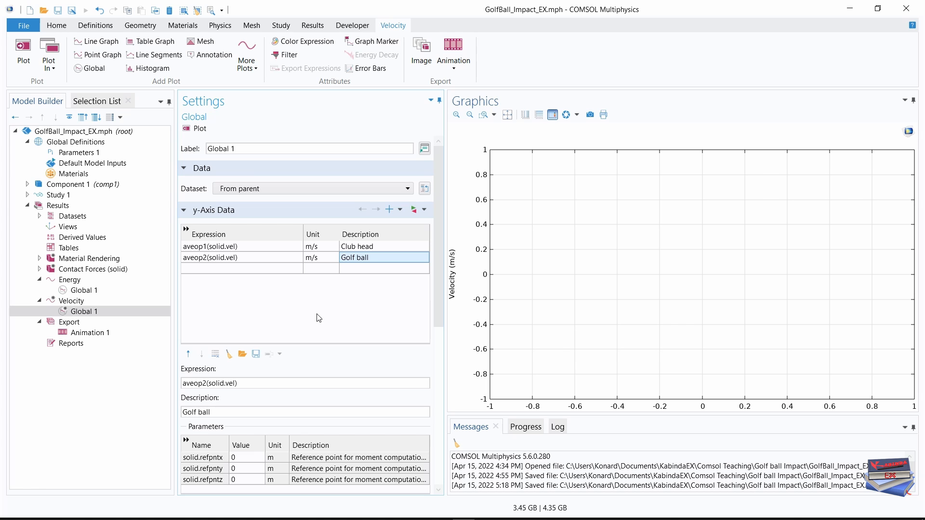
Set the x-axis time unit of the velocity global plot to ms and its line width to 2.
left_click_drag(441, 226, 434, 342)
scroll(440, 285, "down", 1)
left_click(322, 298)
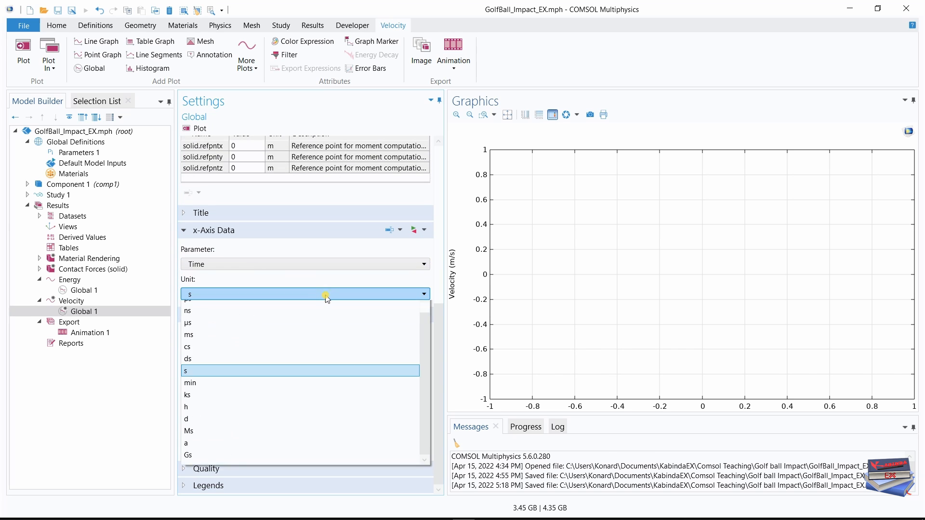
left_click(196, 343)
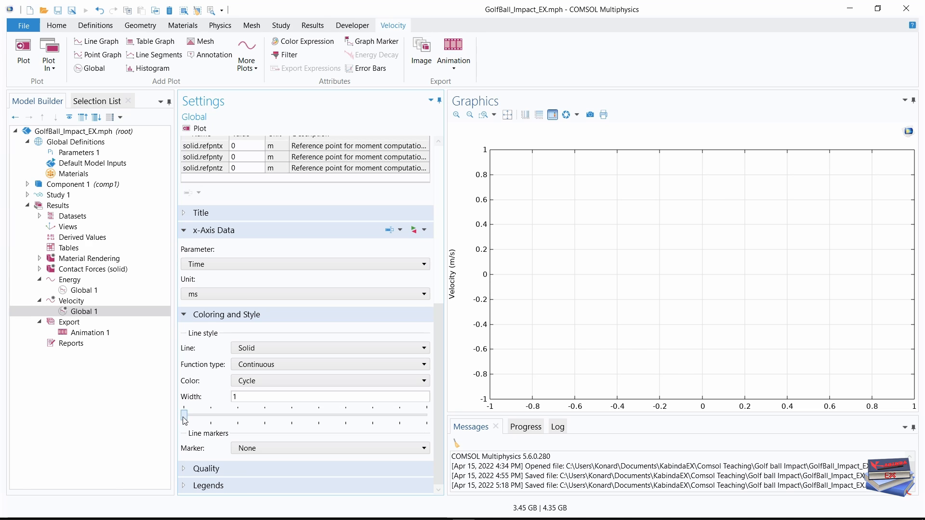
left_click_drag(190, 417, 211, 423)
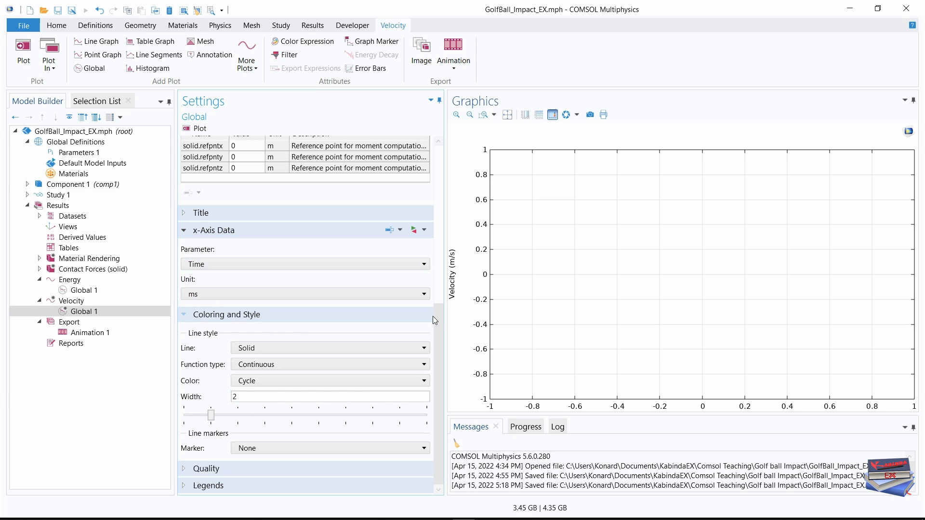
left_click_drag(435, 321, 445, 161)
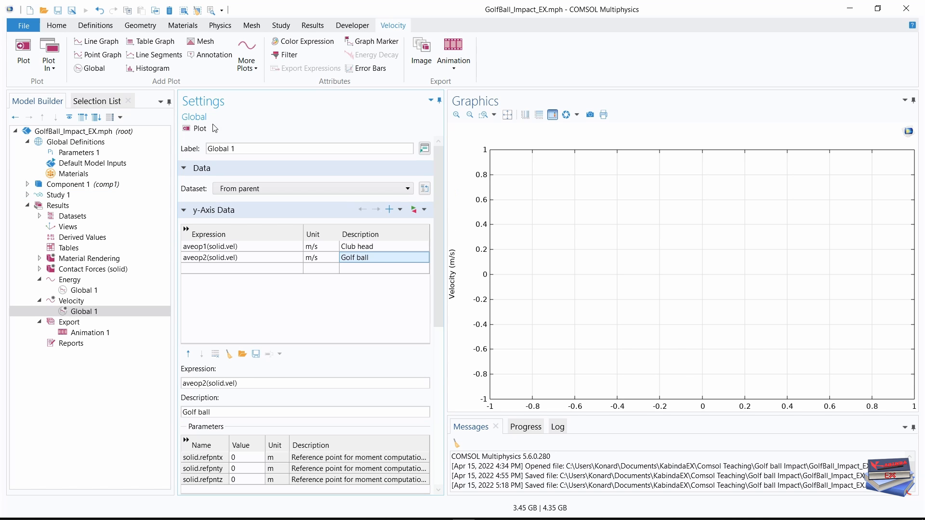
Plot the club head and golf ball velocities over time and collapse the Velocity plot group.
left_click(24, 48)
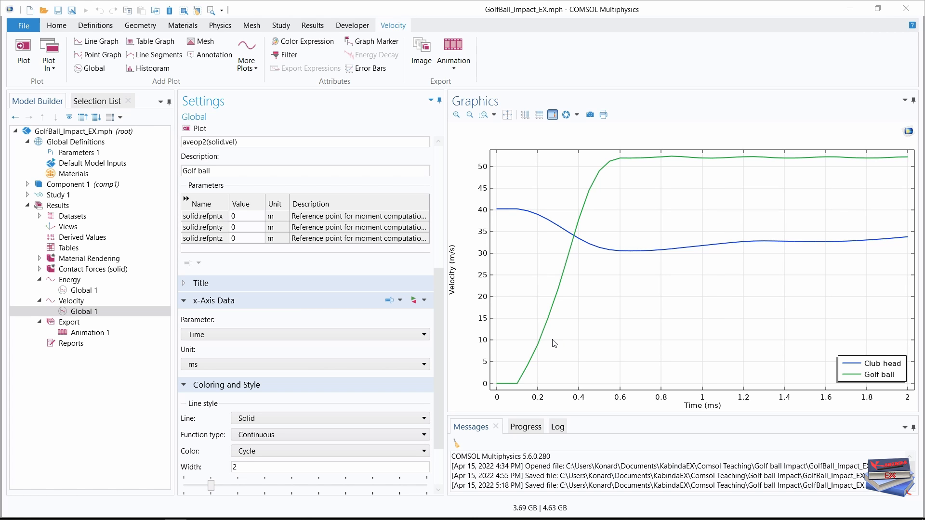
key("Left")
key("Left")
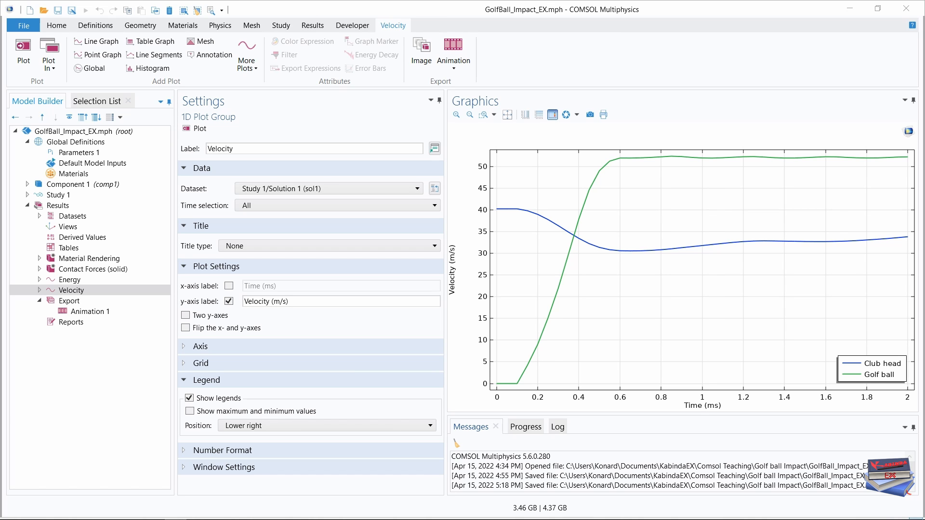
Create an evaluation group named Golf Metrics with its time selection set to Last.
left_click(315, 25)
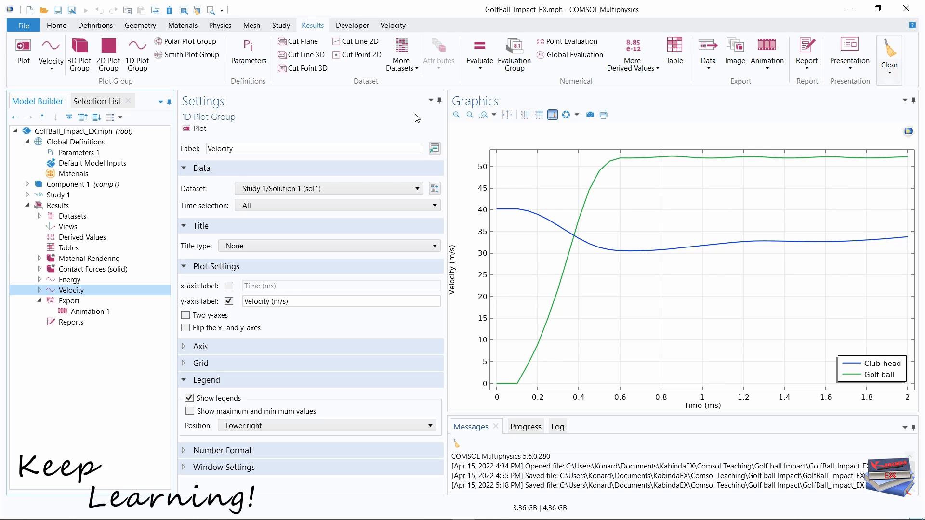
left_click(512, 65)
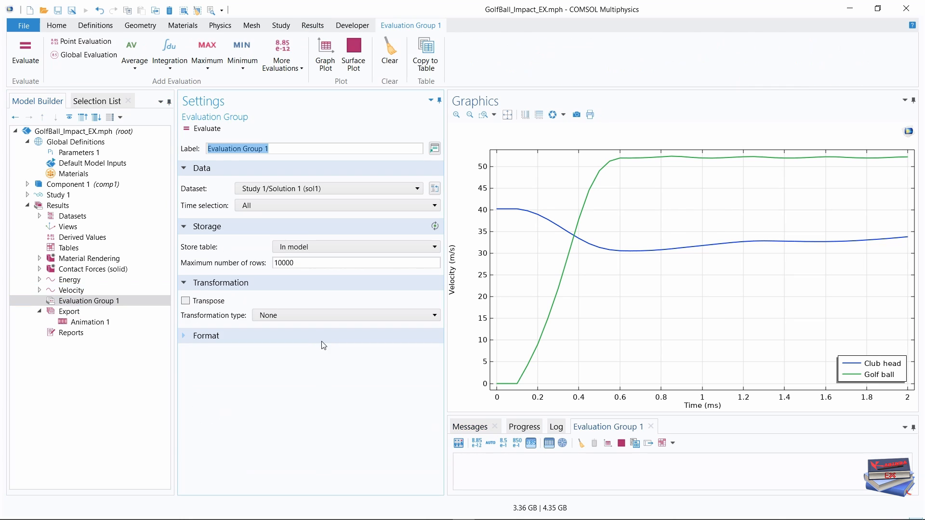
left_click(283, 148)
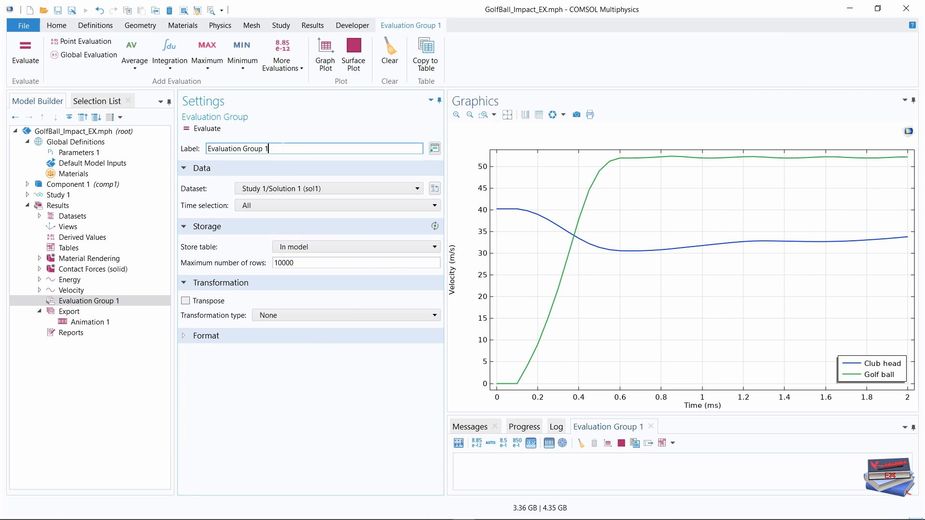
left_click_drag(284, 149, 182, 149)
type("Golf Metrics")
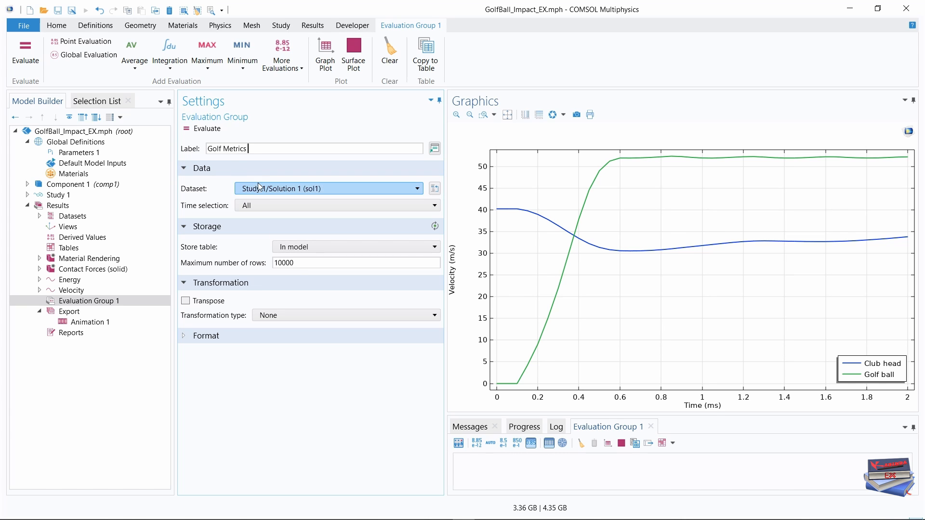
left_click(317, 208)
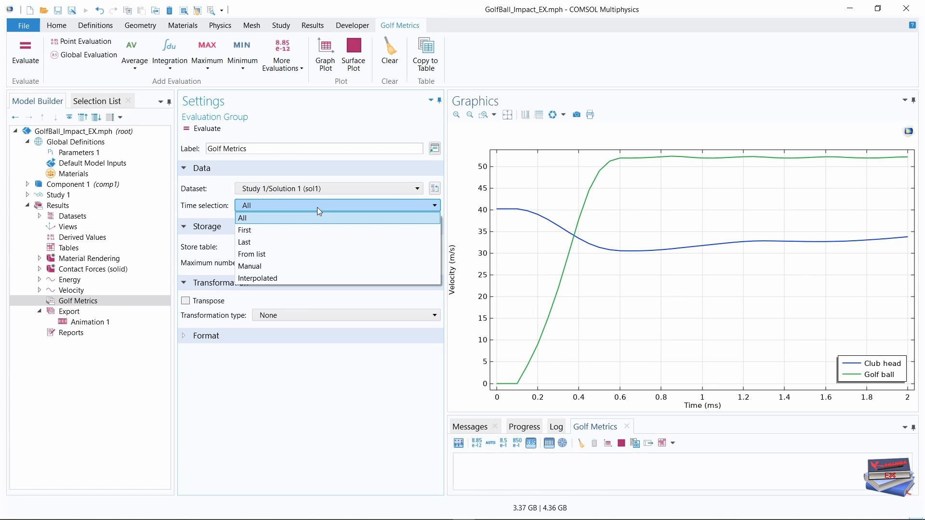
left_click(260, 243)
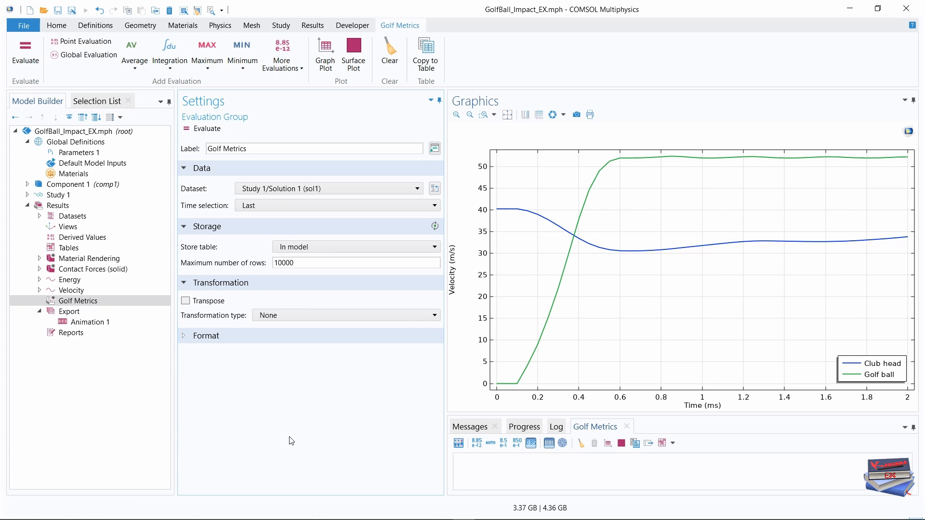
Add a Point Evaluation to the Golf Metrics evaluation group.
right_click(73, 302)
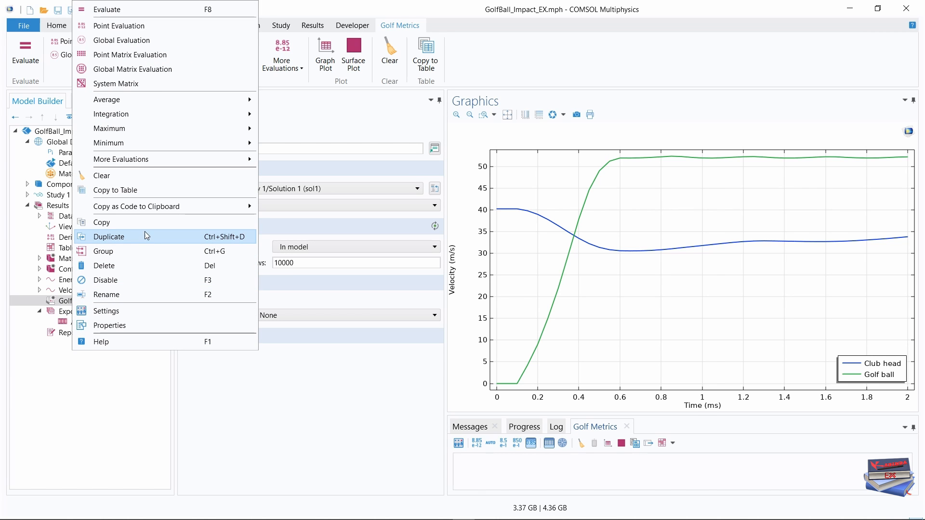
mouse_move(152, 102)
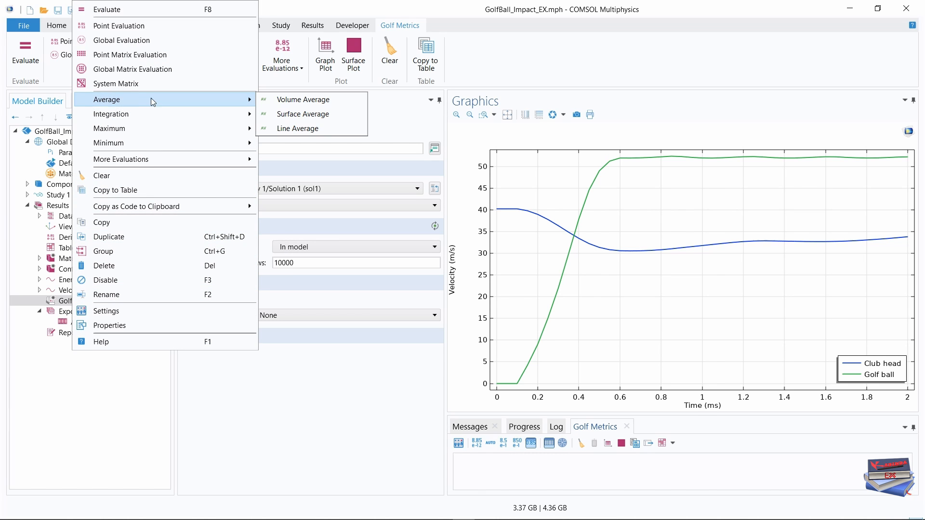
left_click(119, 26)
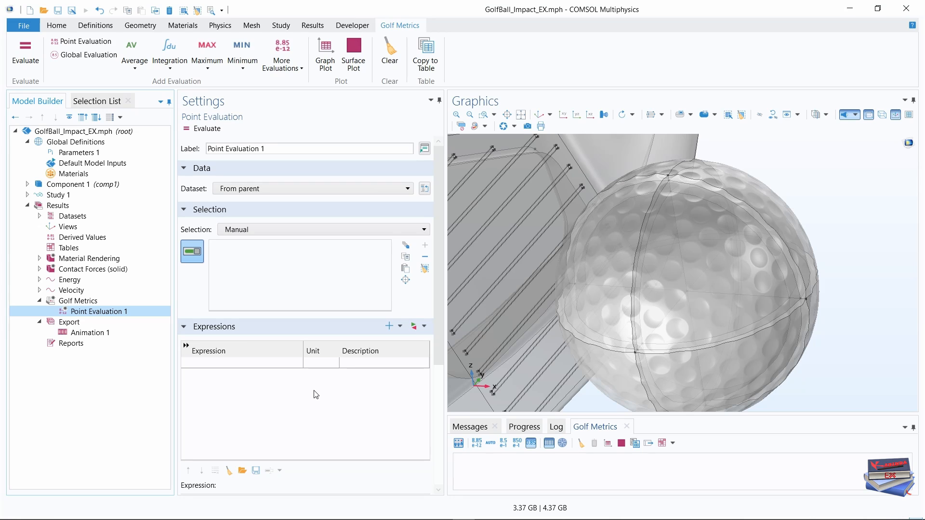
left_click(540, 114)
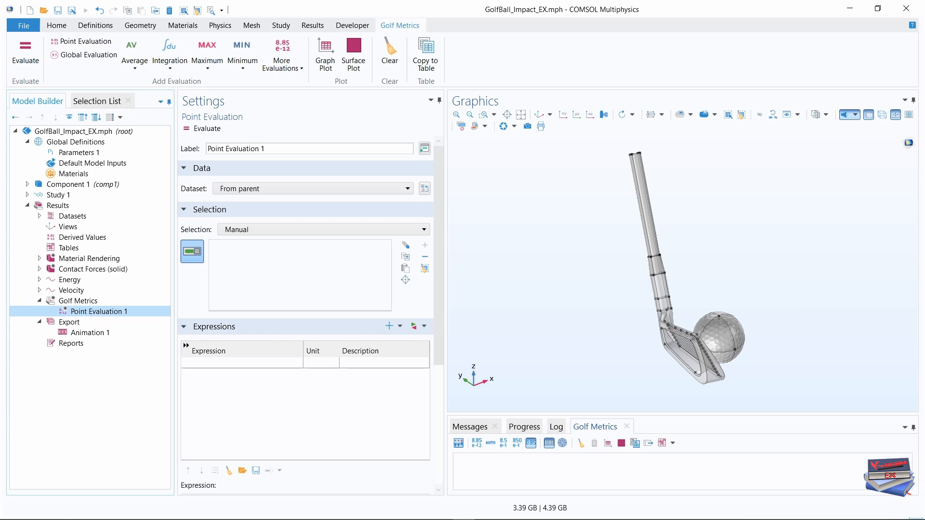
Enter atan(z/x) as the first expression of the point evaluation.
left_click(209, 363)
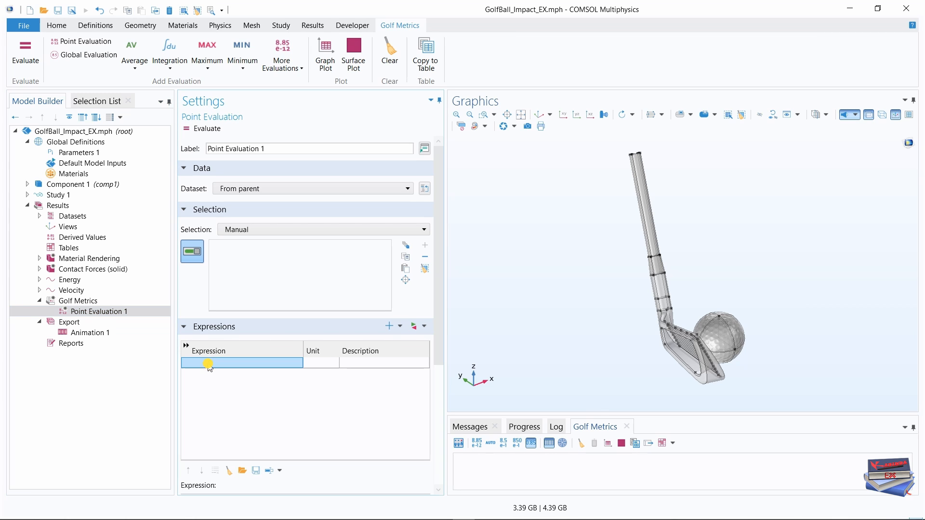
left_click(208, 365)
type("a")
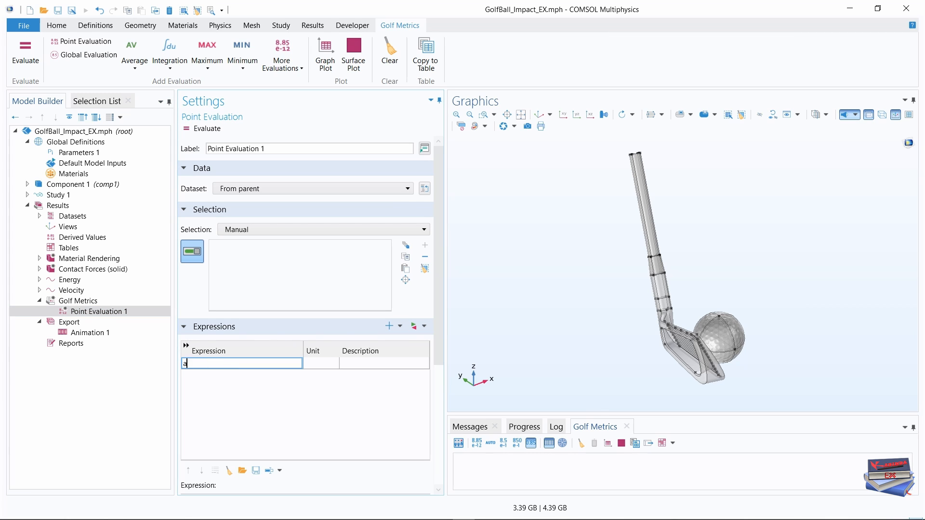
type("tan(")
key("Caps_Lock")
type("Z")
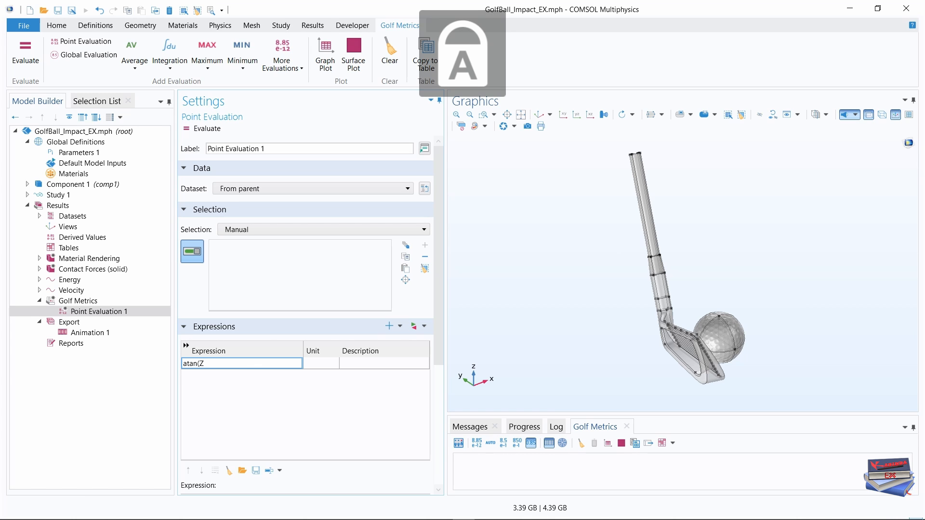
type("/X")
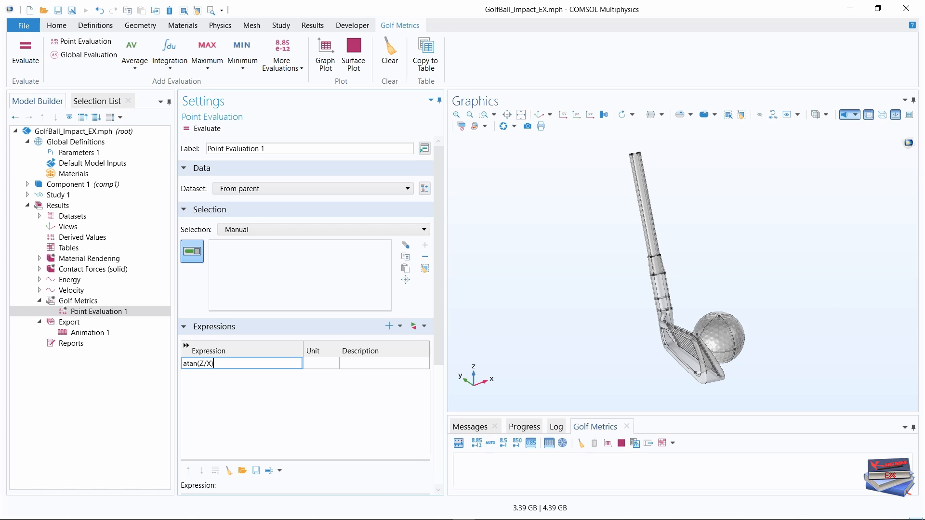
type(")]]]")
key("BackSpace")
key("BackSpace")
key("BackSpace")
key("BackSpace")
key("BackSpace")
key("BackSpace")
key("BackSpace")
type("z")
type("/z")
key("BackSpace")
type("x)")
left_click(356, 381)
Set the unit of the atan(z/x) expression to deg and its description to Launch angle.
left_click(322, 365)
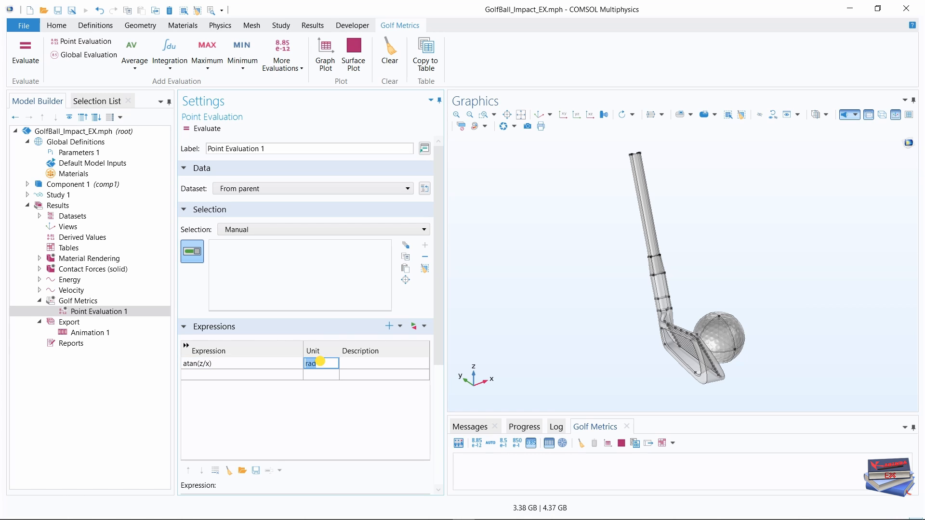
type("deg")
key("Return")
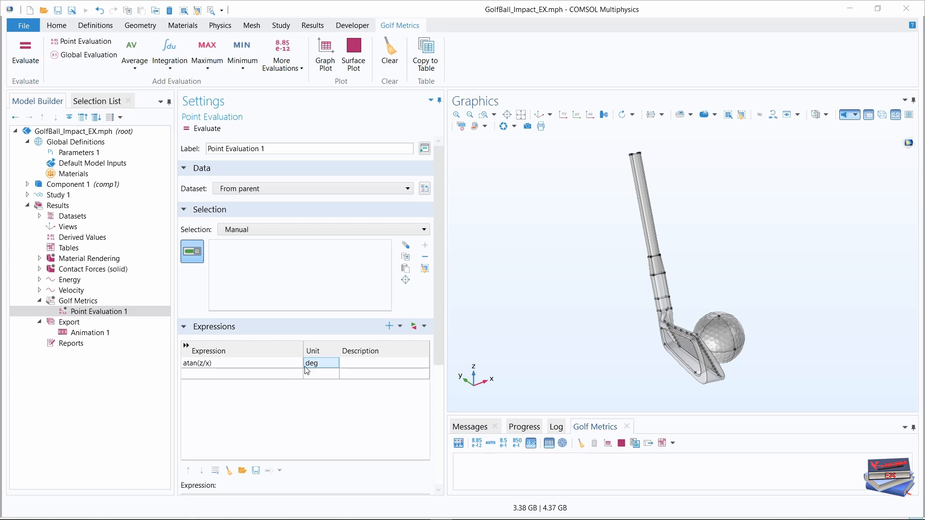
left_click(358, 364)
left_click(358, 363)
type("Launch angle")
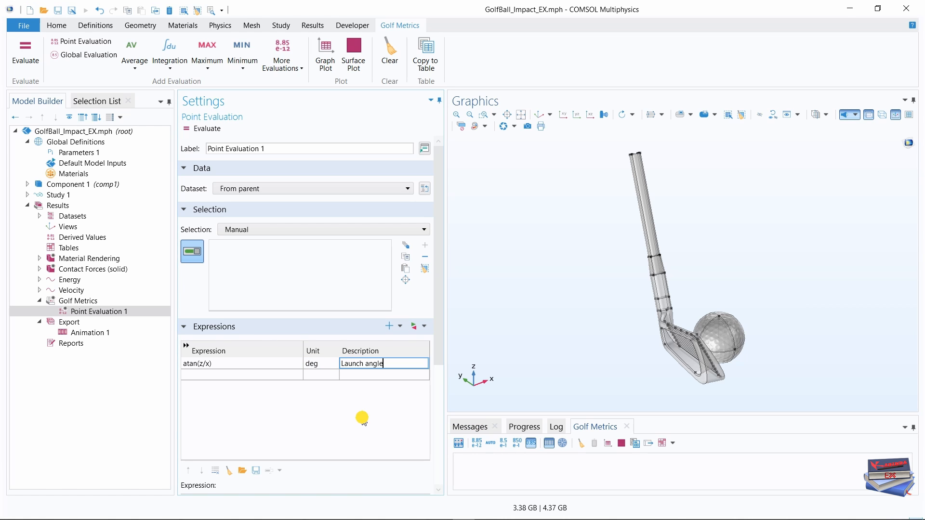
key("Return")
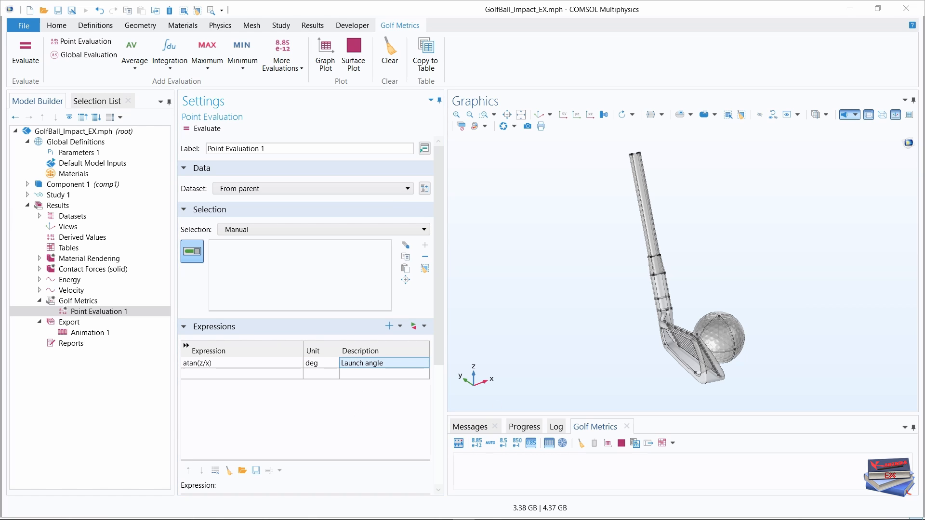
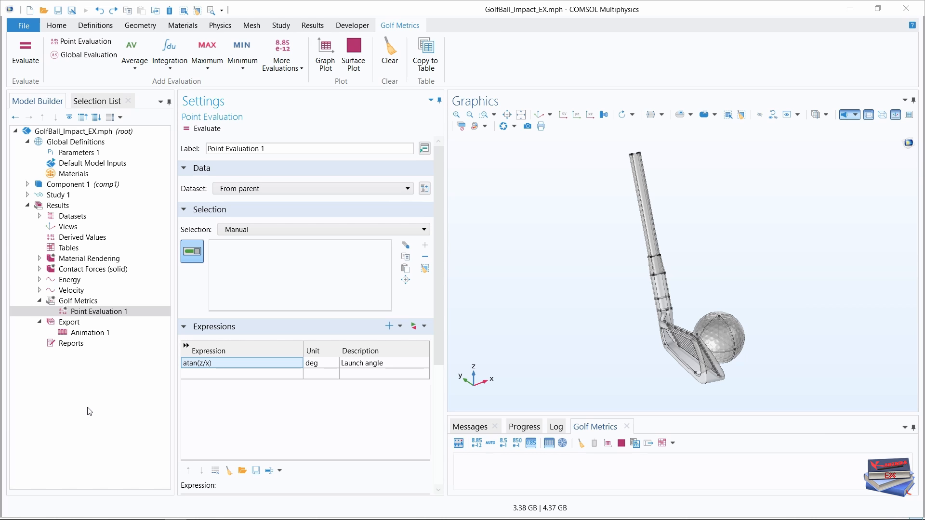
Add a Global Evaluation to the Golf Metrics group with solid.avgr1.disp_t as its first expression.
left_click(79, 303)
right_click(78, 302)
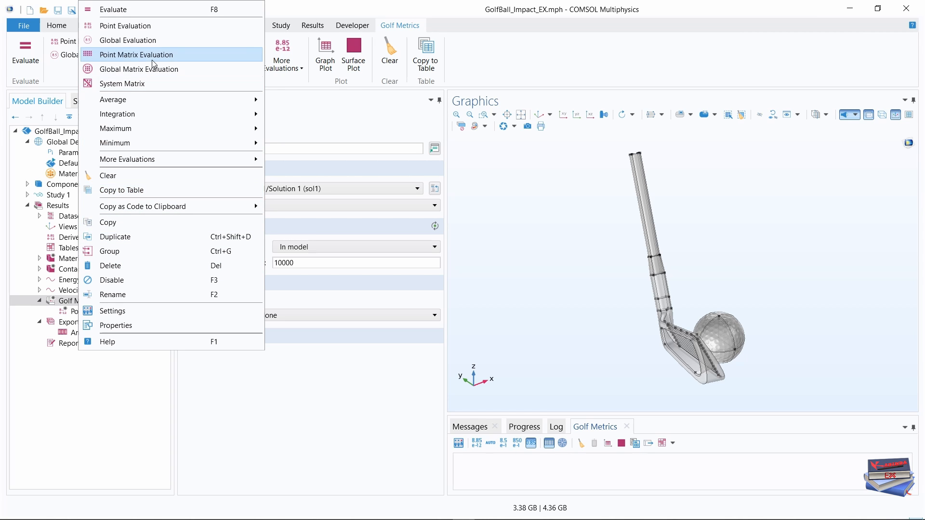
left_click(139, 41)
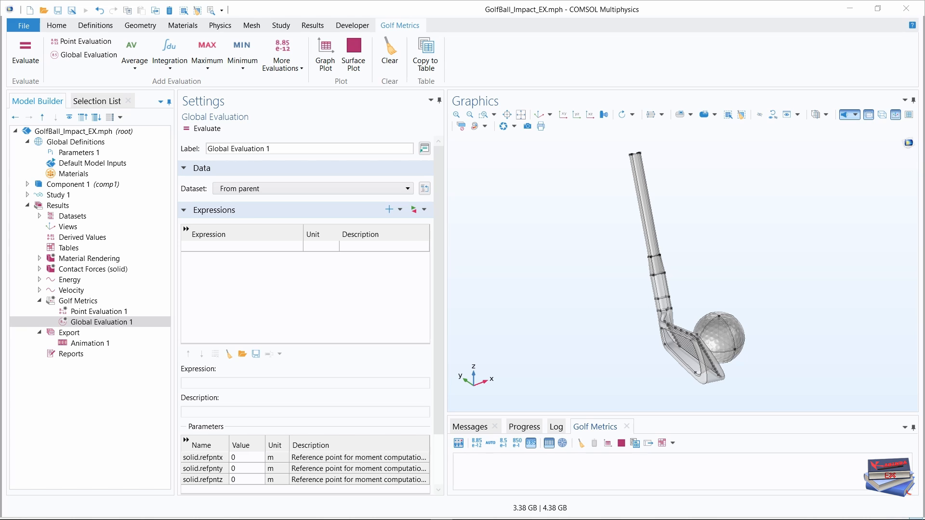
left_click(203, 246)
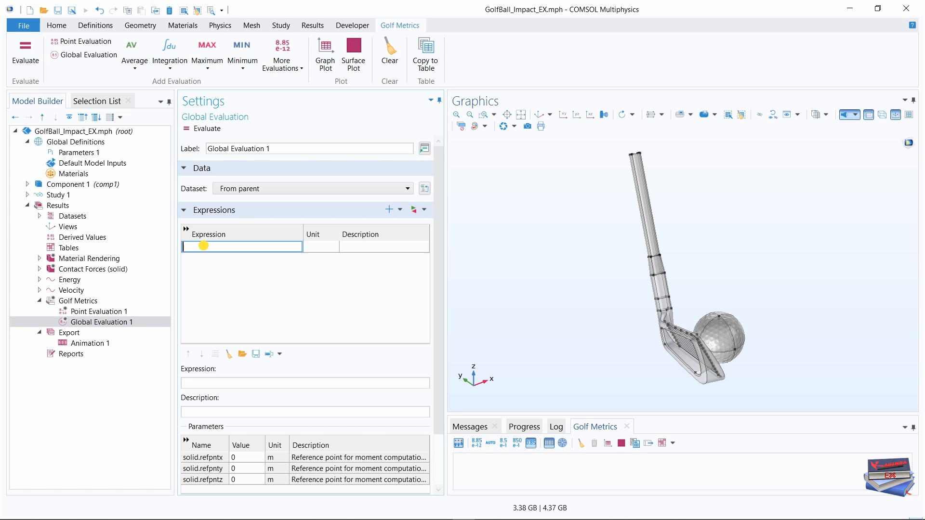
type("solid.avgr1.disp_t")
key("Return")
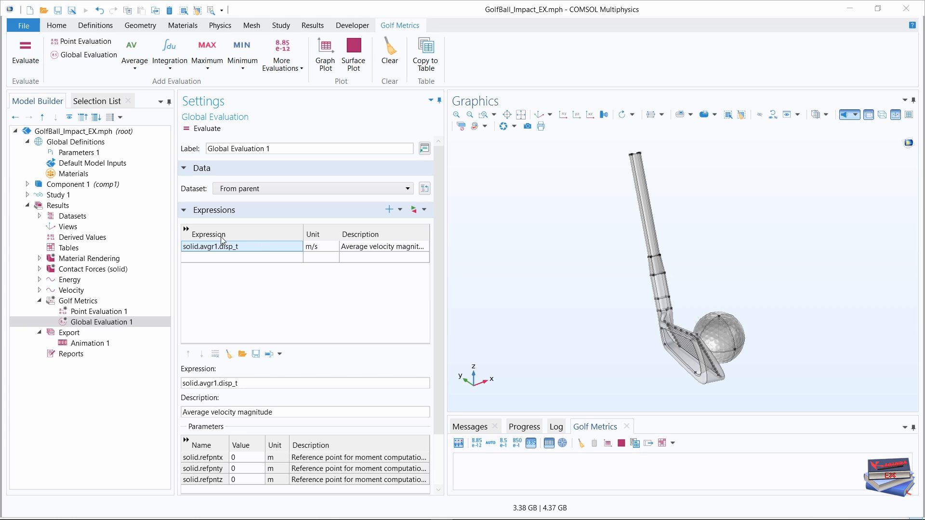
Add the expressions solid.avgr1.disp_t/vel and solid.avgr1.totrot_t/(2*pi[rad]) to the global evaluation.
left_click(223, 257)
type("solid.avgr1.disp_t")
type("/vel")
key("Return")
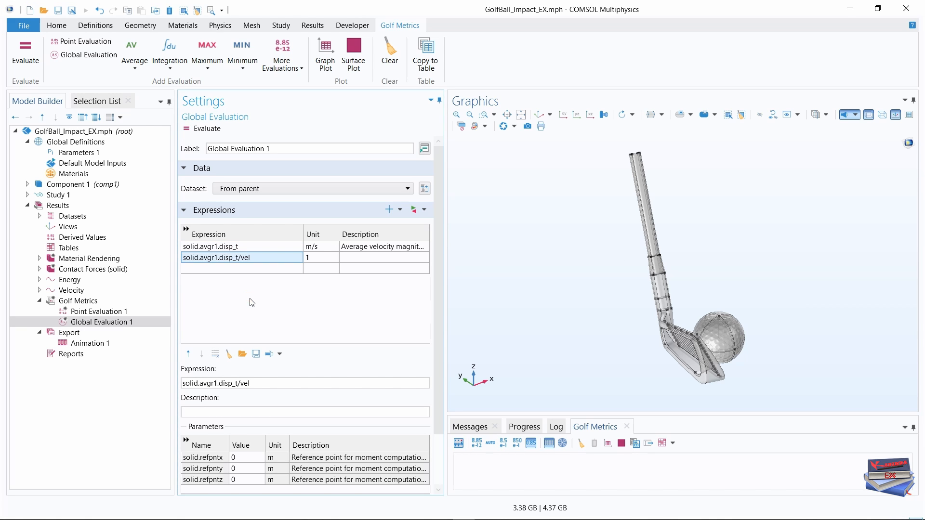
left_click_drag(445, 284, 515, 283)
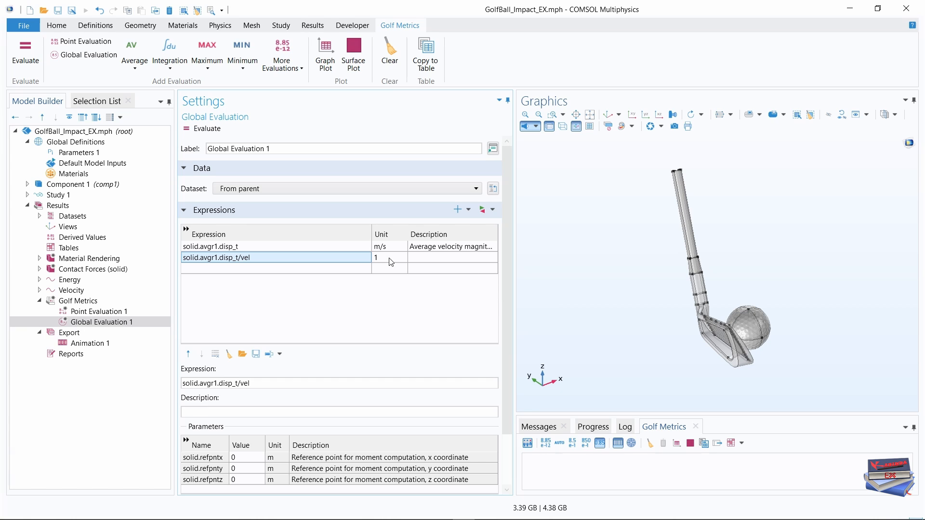
left_click_drag(368, 230, 307, 227)
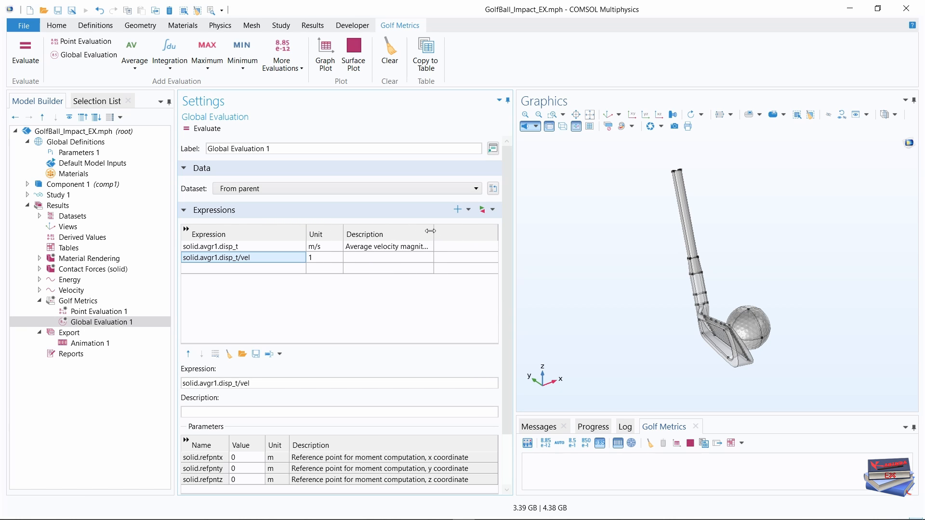
mouse_move(435, 232)
left_mouse_down()
mouse_move(463, 231)
mouse_move(451, 231)
left_mouse_up()
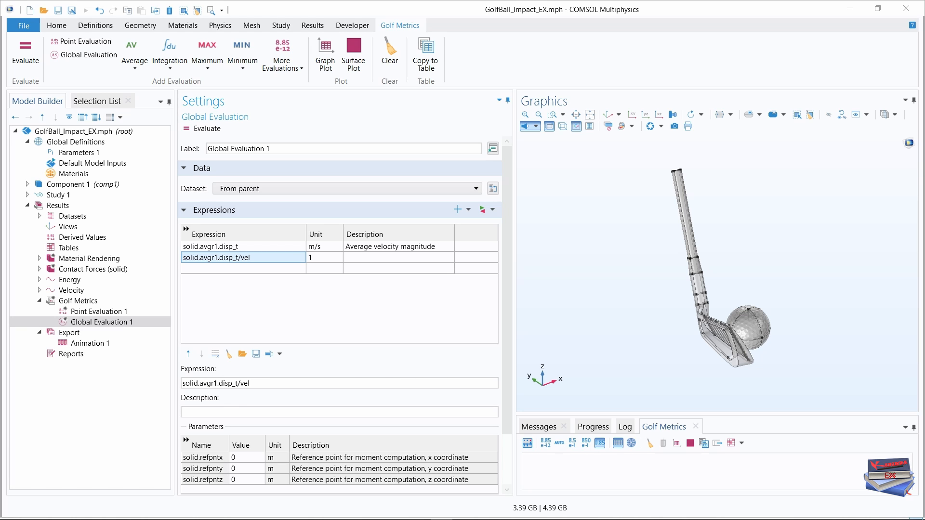
left_click(217, 269)
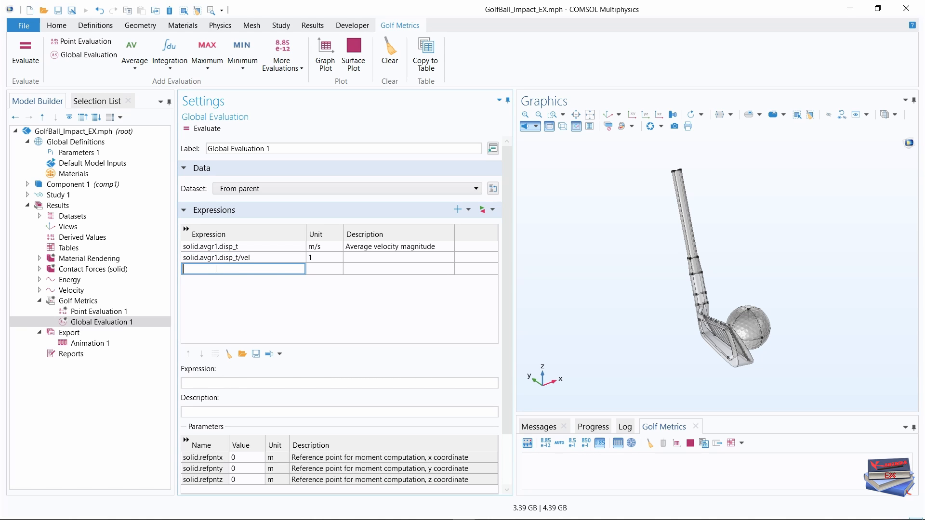
type("solid.avgr1.totrot_t/(2*pi[rad])")
left_click(284, 310)
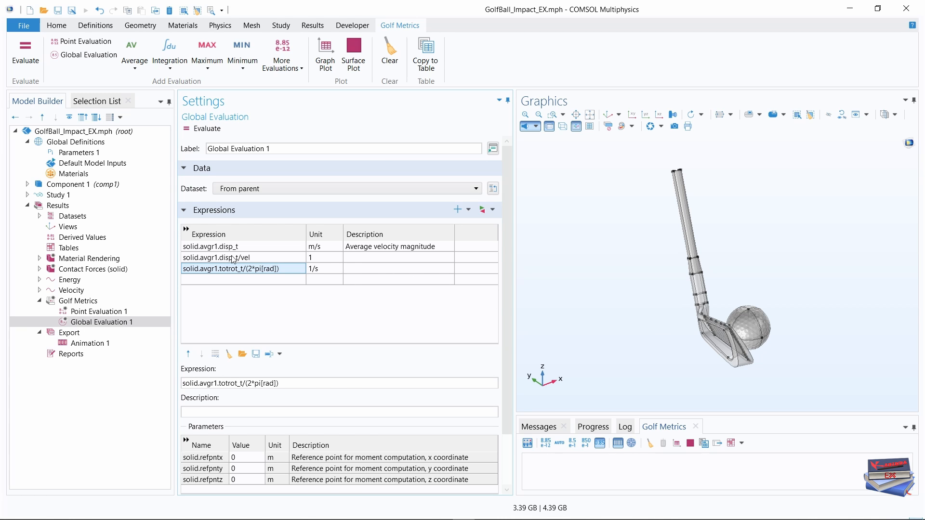
Set the unit of solid.avgr1.disp_t to mph and of the totrot_t expression to rpm.
double_click(322, 247)
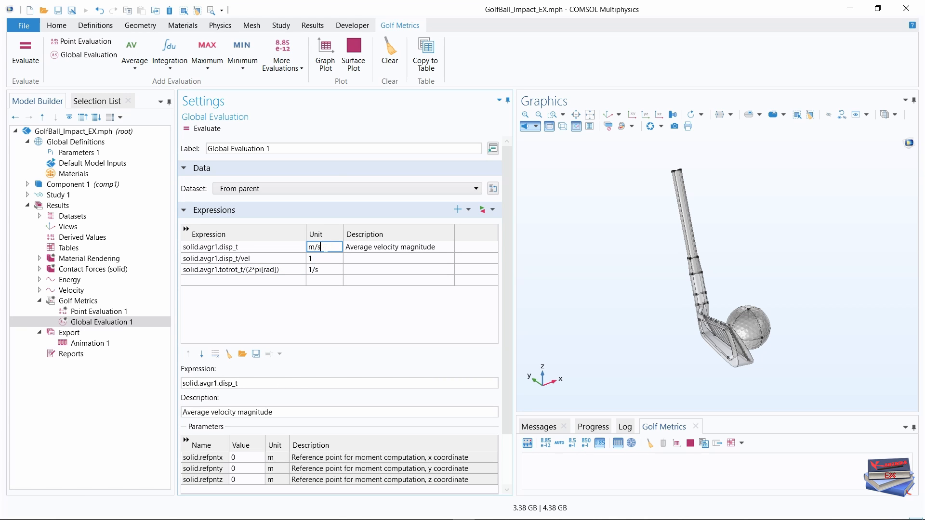
type("mph")
left_click(322, 322)
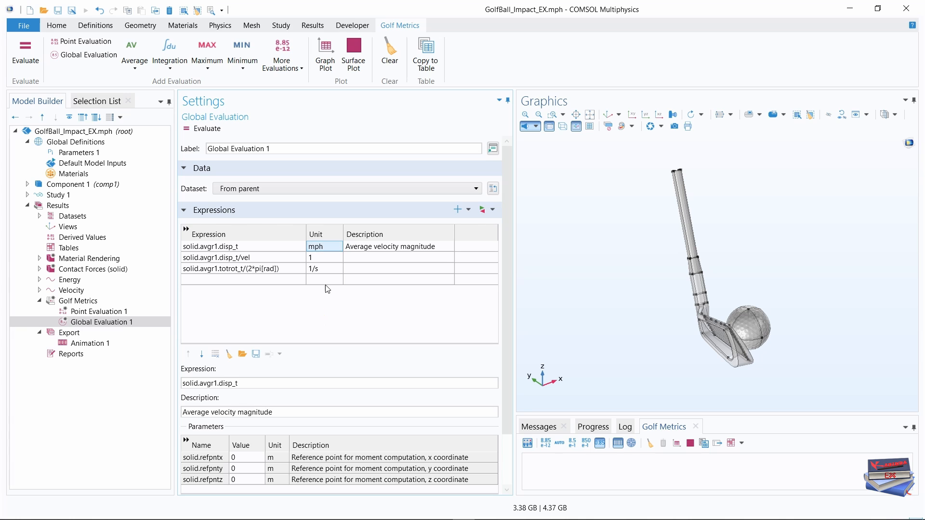
left_click(324, 270)
left_click(322, 267)
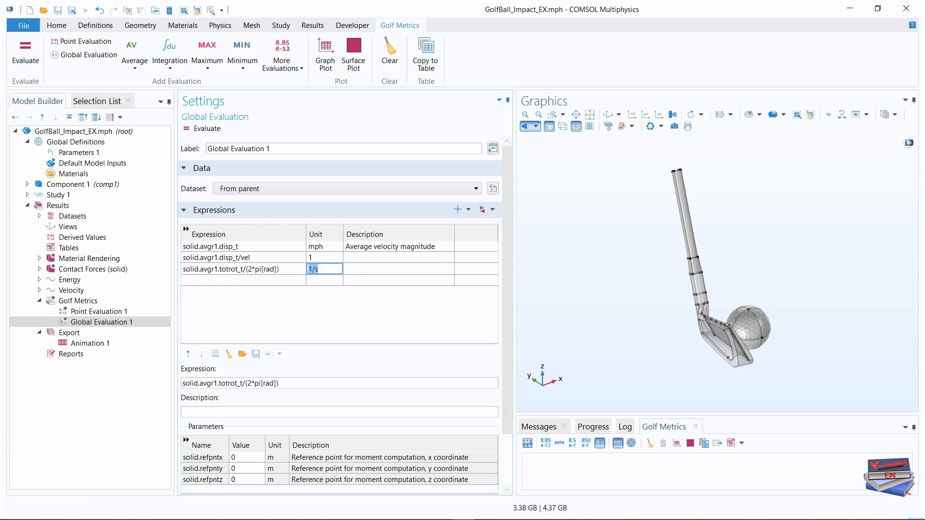
key("BackSpace")
type("rpm")
left_click(332, 311)
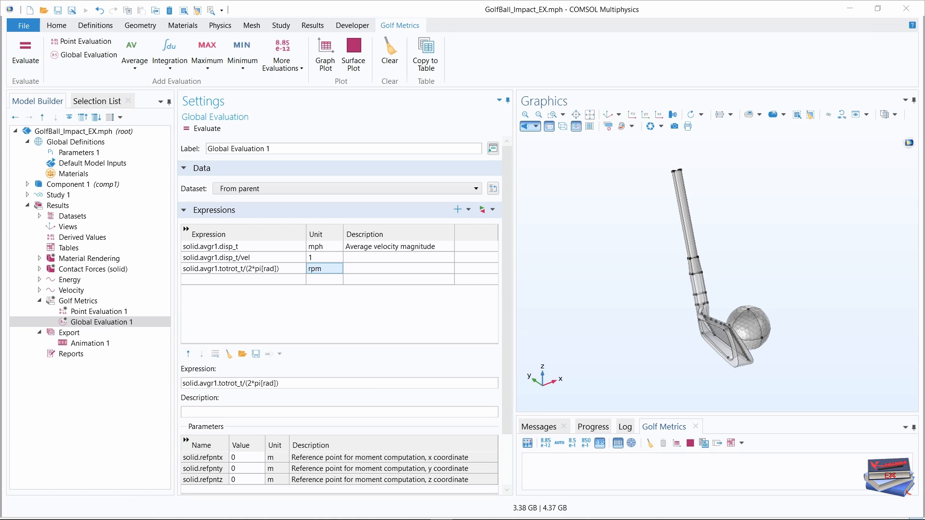
Describe the three global evaluation expressions, in order, as Ball speed, Smash factor and Spin rate.
left_click(425, 247)
left_click_drag(436, 247, 325, 244)
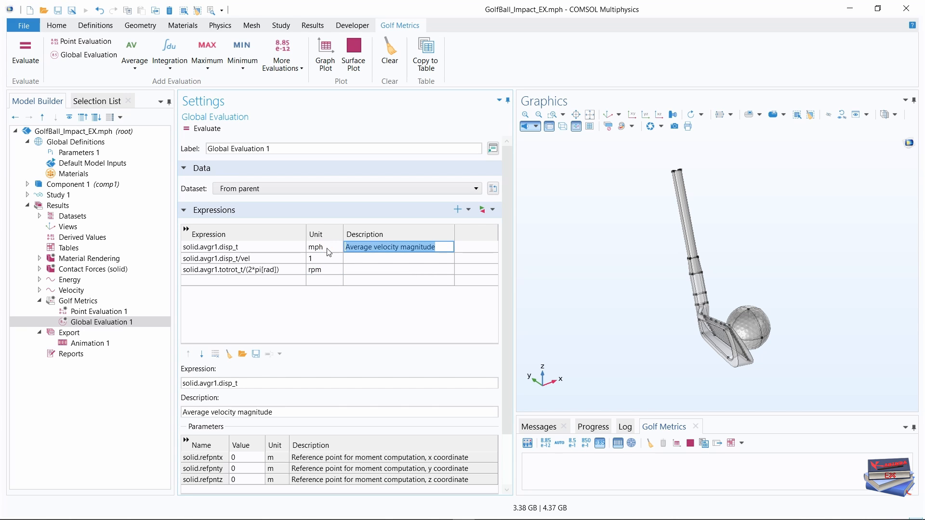
type("Ball speed")
left_click(371, 328)
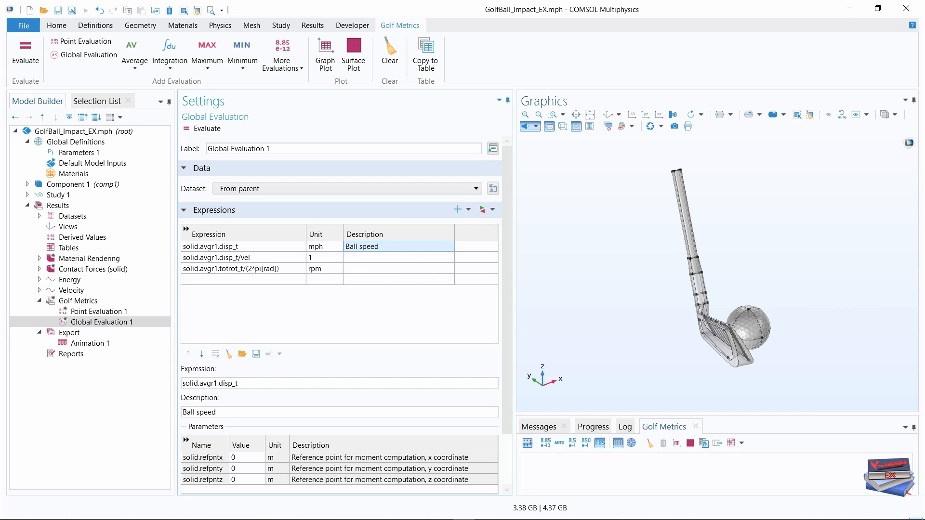
key("alt+Tab")
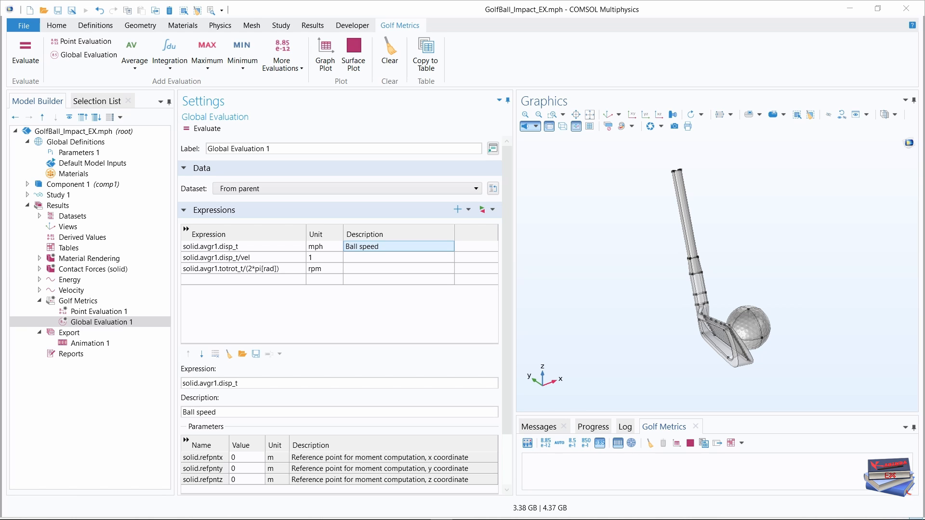
left_click(354, 257)
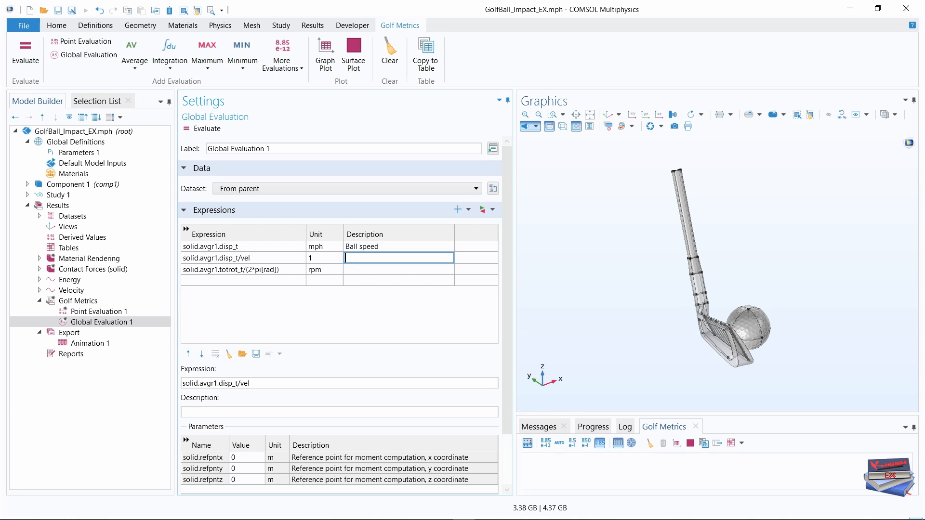
type("Smash factor")
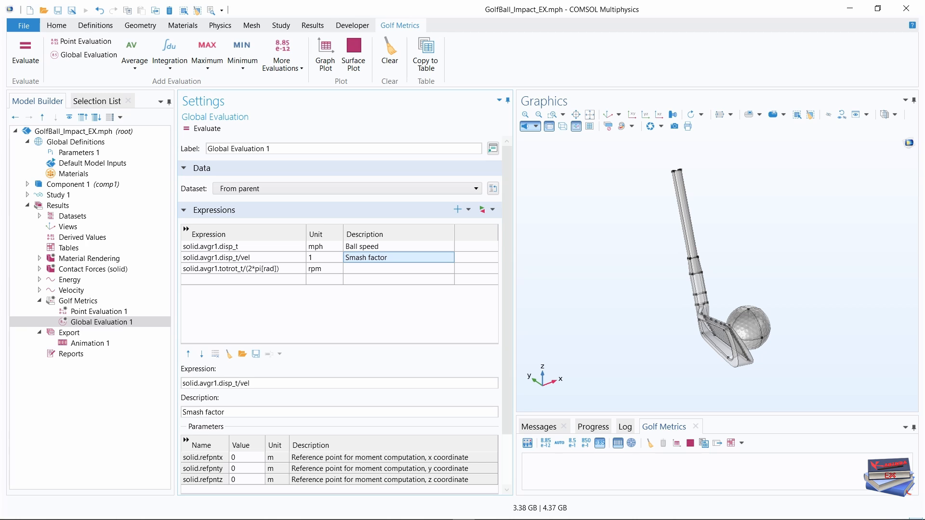
key("alt+Tab")
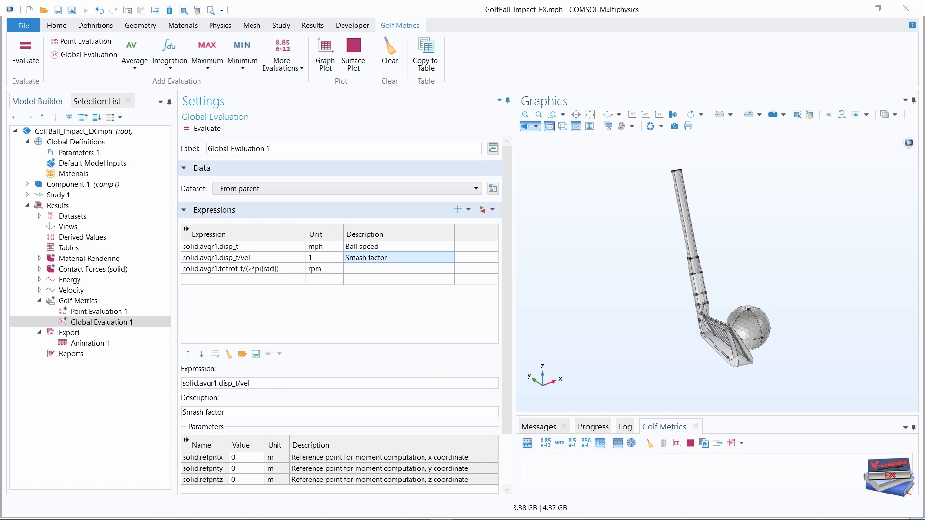
left_click(356, 268)
type("Spin rate")
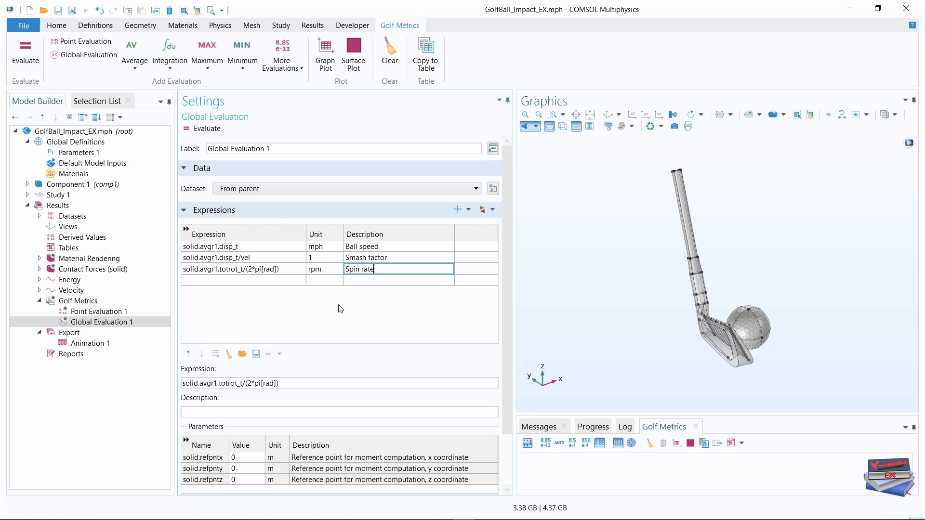
key("Return")
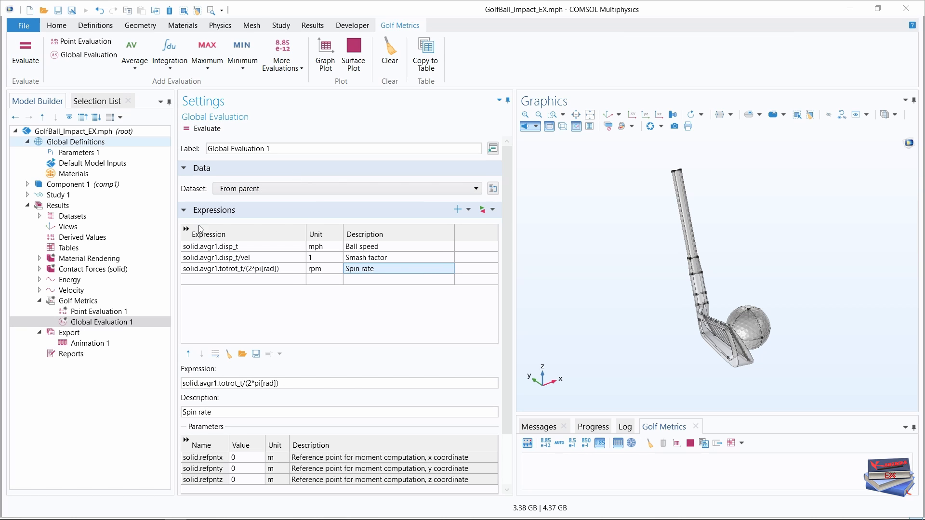
Evaluate the global expressions and enlarge the results table with a wider Time column.
left_click(191, 130)
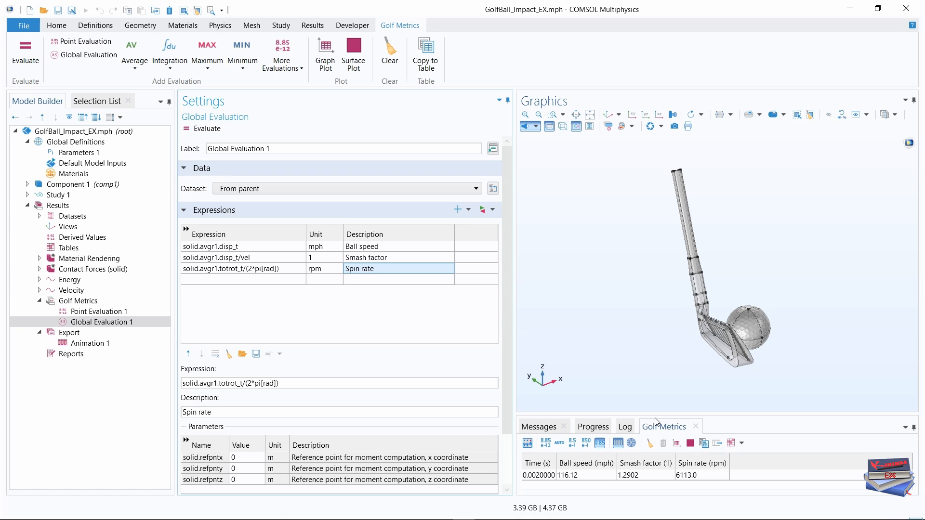
left_click_drag(656, 413, 660, 359)
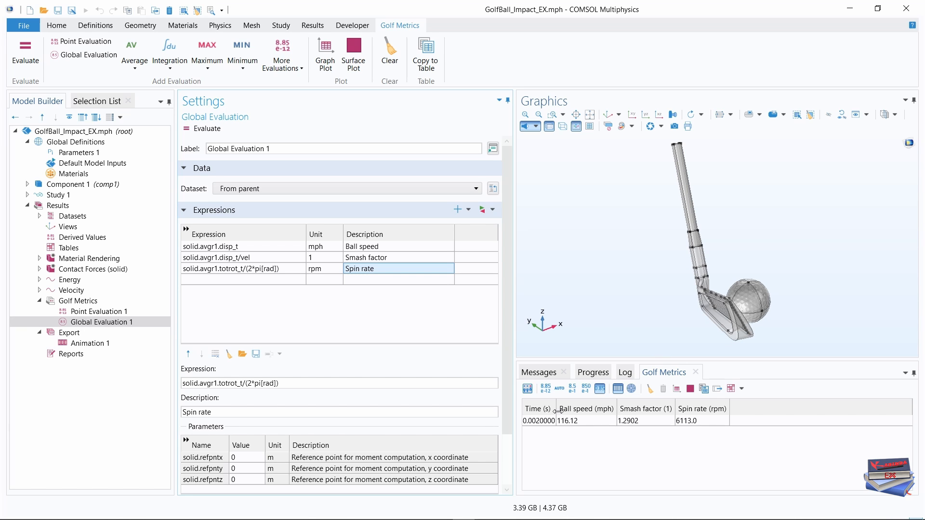
left_click_drag(558, 410, 570, 408)
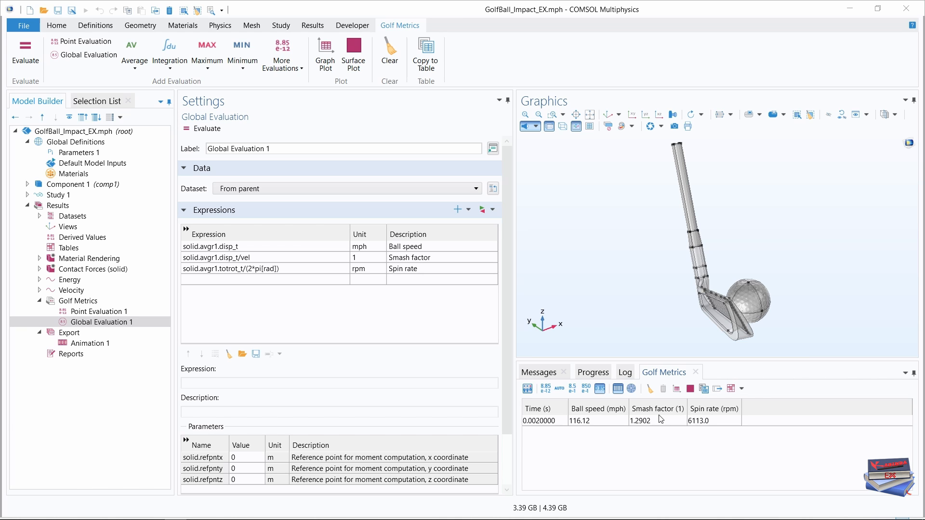
Assign point 165 to the launch angle point evaluation and evaluate the golf metrics again.
left_click(90, 312)
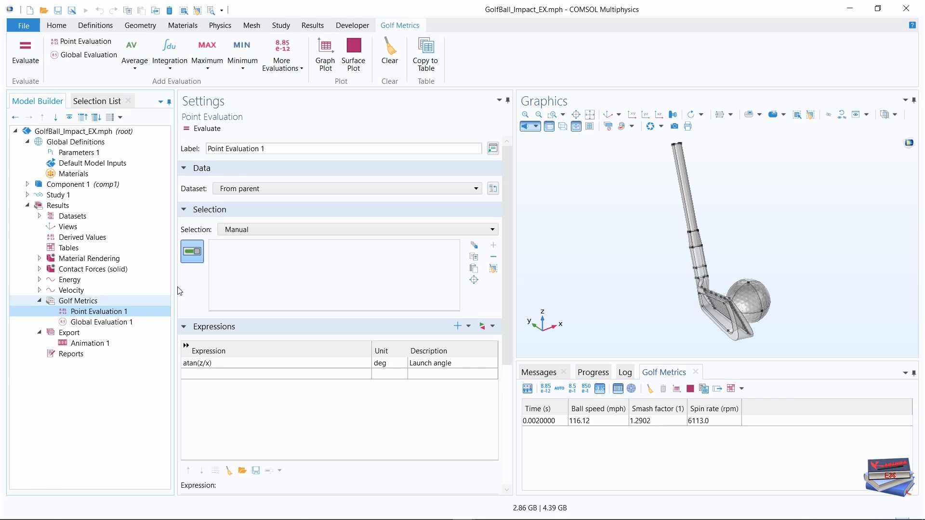
left_click(100, 104)
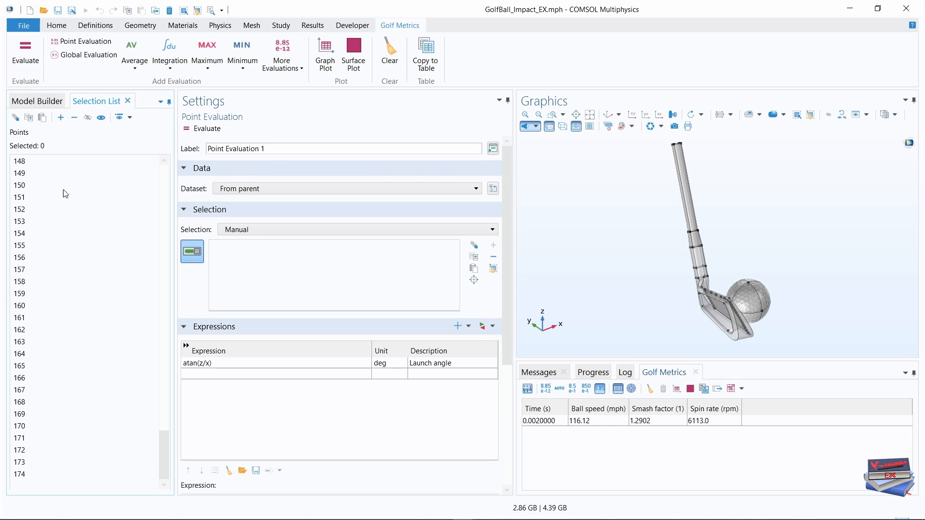
left_click(22, 367)
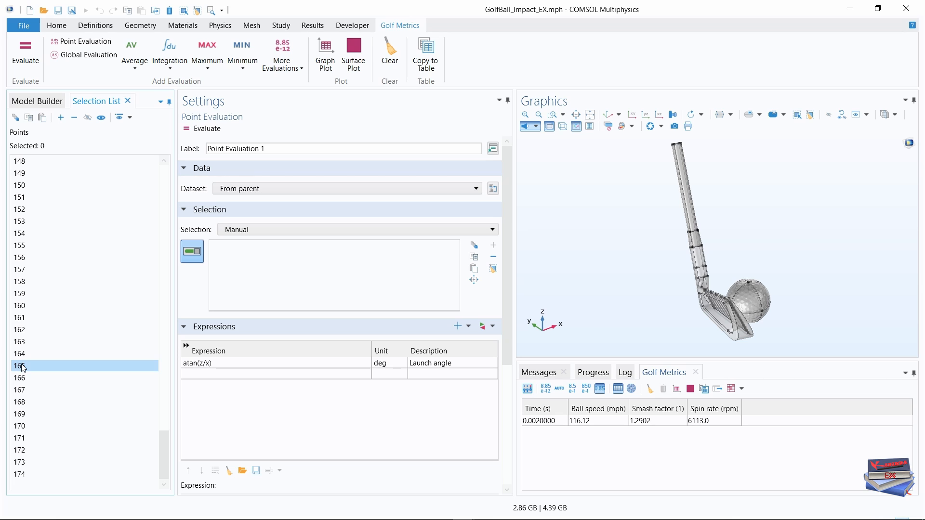
left_click(61, 118)
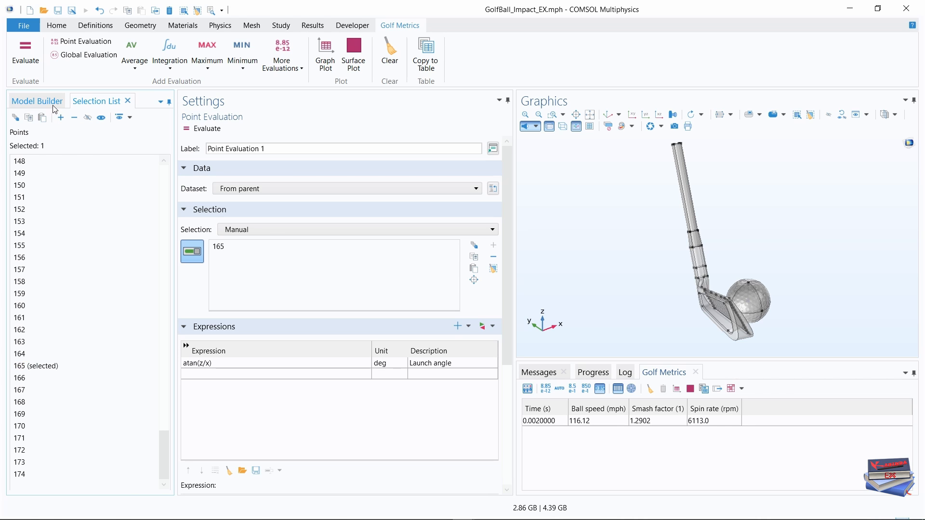
left_click(44, 101)
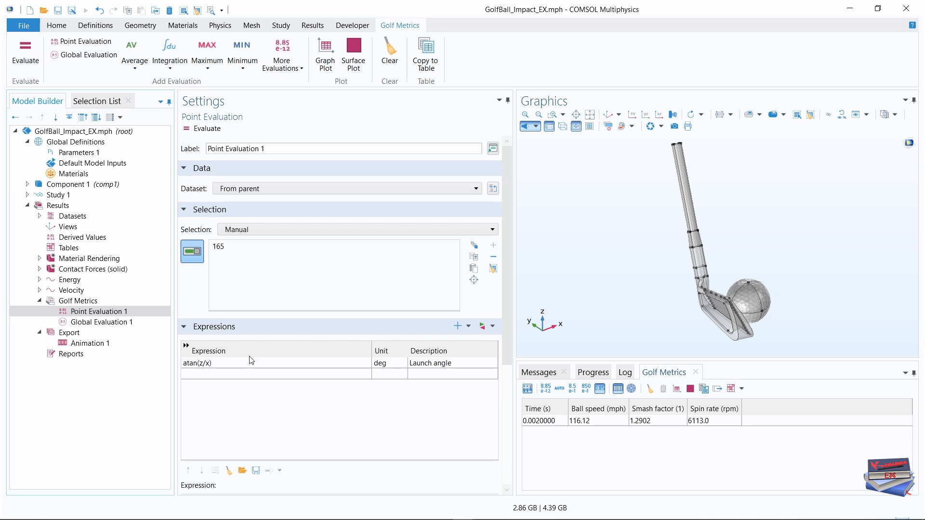
left_click(102, 322)
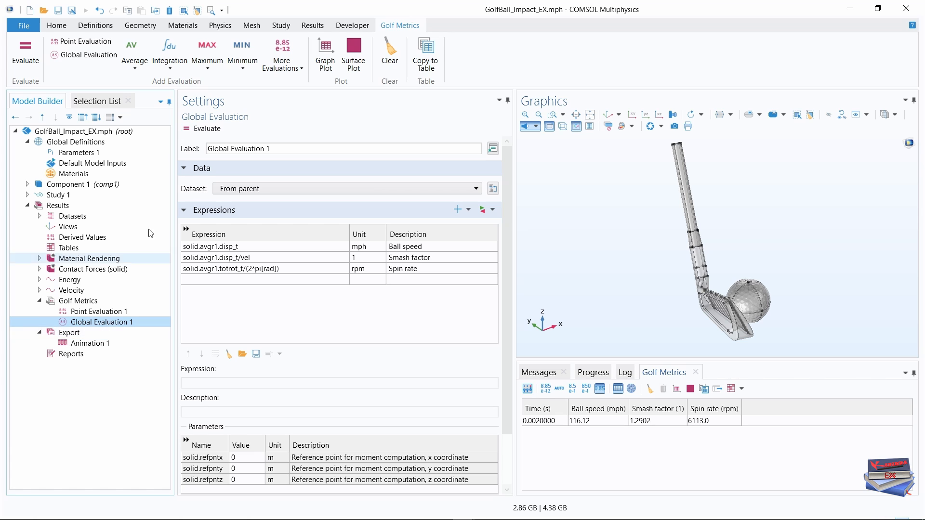
left_click(191, 130)
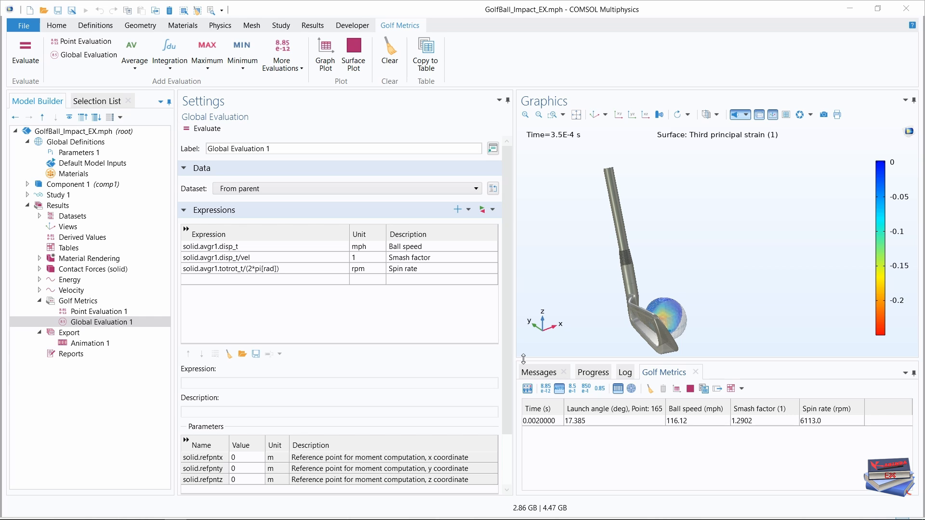
Show the Material Rendering plot in the YZ view and enlarge the graphics area to inspect the ball and club.
left_click(81, 260)
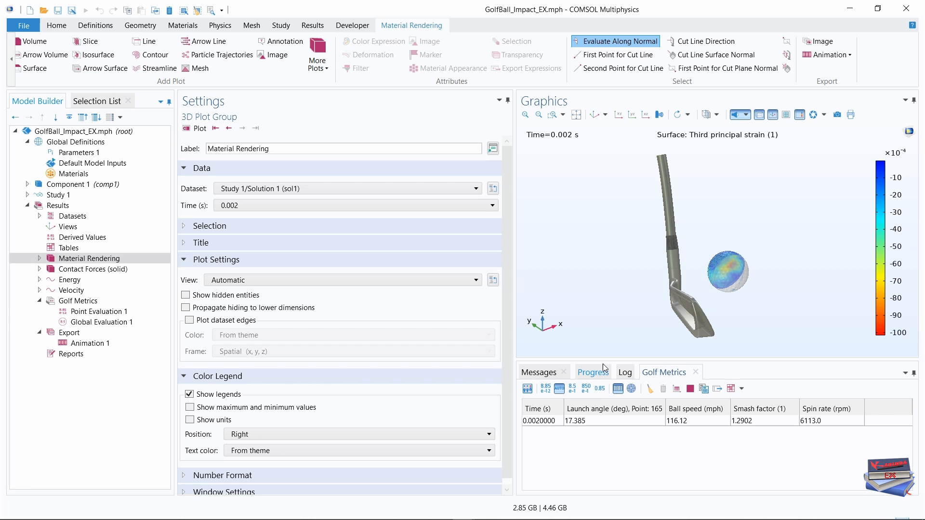
left_click(632, 115)
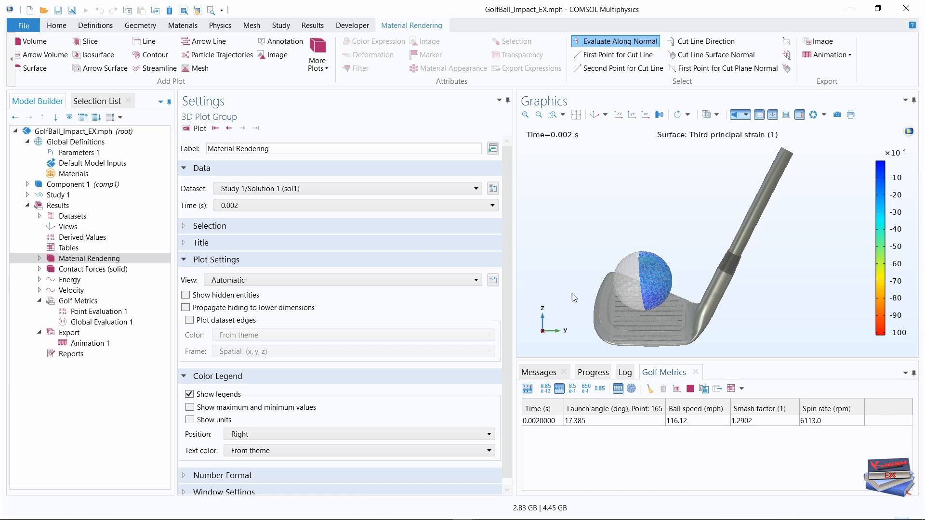
left_click_drag(505, 267, 357, 258)
left_click_drag(554, 360, 549, 410)
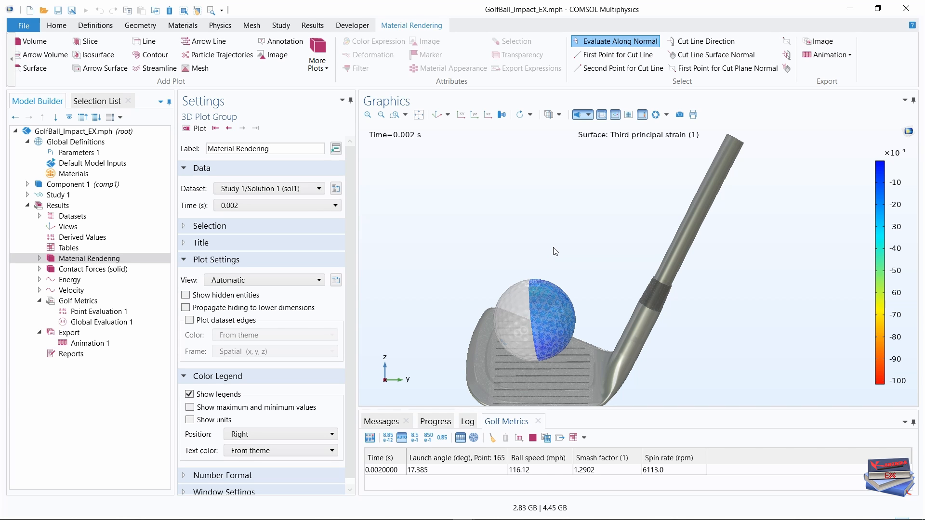
Plot the Material Rendering group at time 3E-4 s and inspect the principal strain on the ball during impact.
left_click_drag(554, 249, 615, 250)
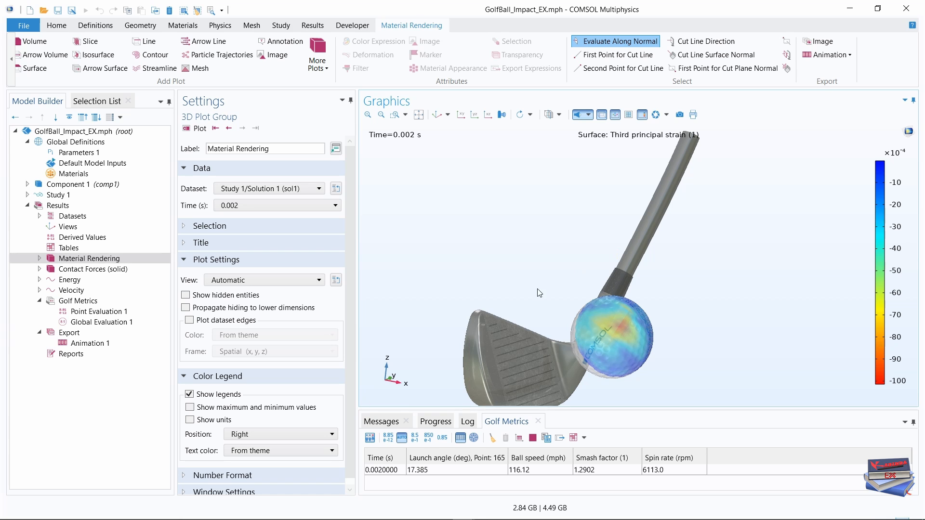
mouse_move(528, 295)
right_mouse_down()
mouse_move(548, 258)
mouse_move(580, 238)
right_mouse_up()
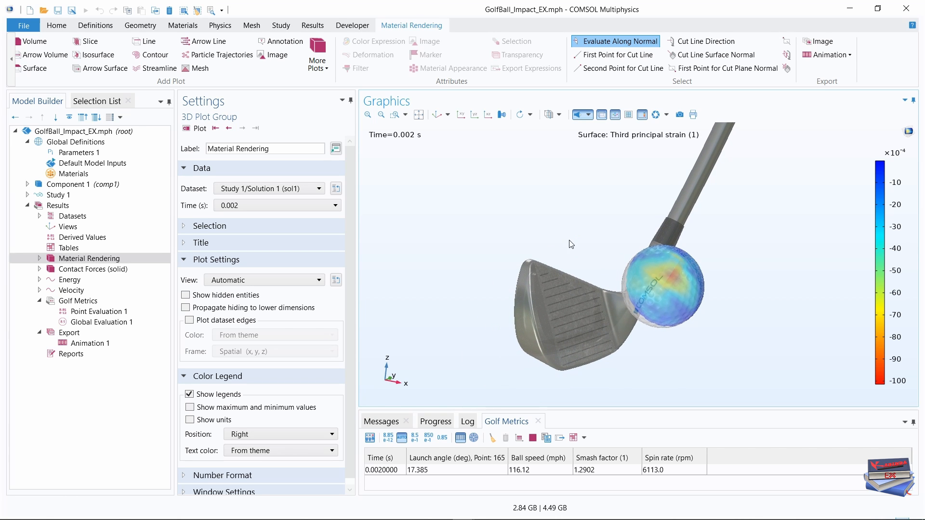
left_click_drag(567, 236, 581, 236)
middle_click_drag(581, 233, 579, 221)
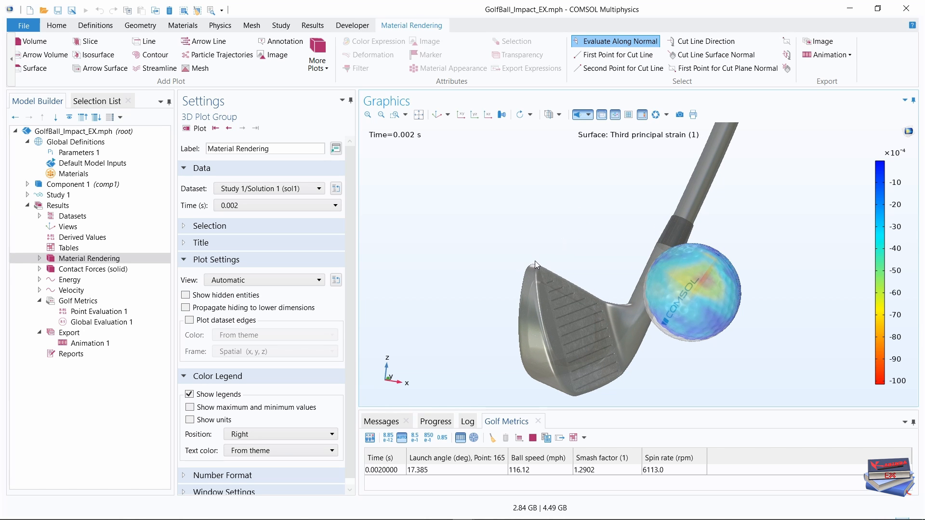
left_click(333, 205)
scroll(300, 275, "up", 10)
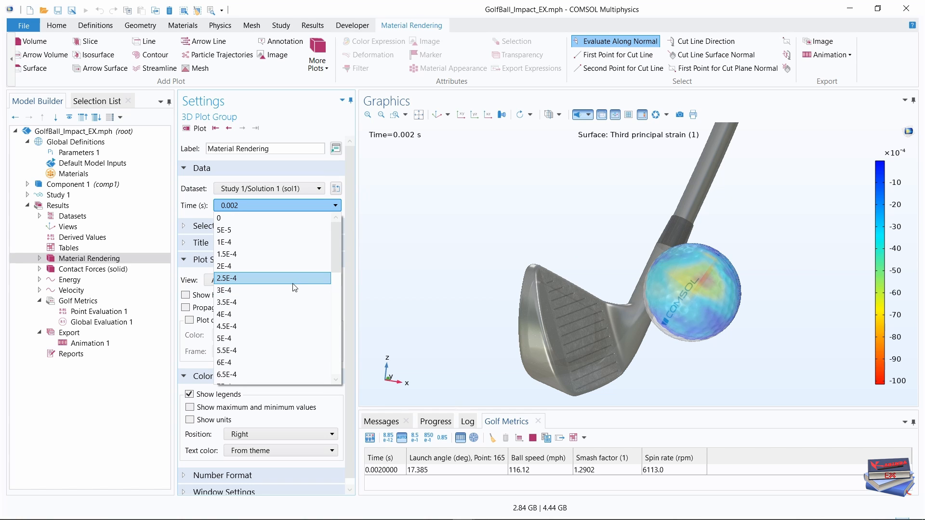
left_click(231, 291)
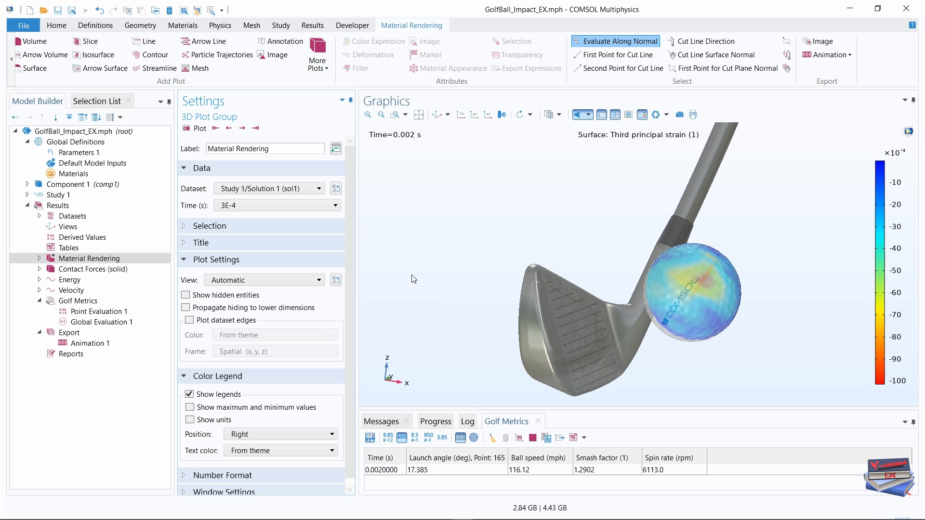
left_click(196, 130)
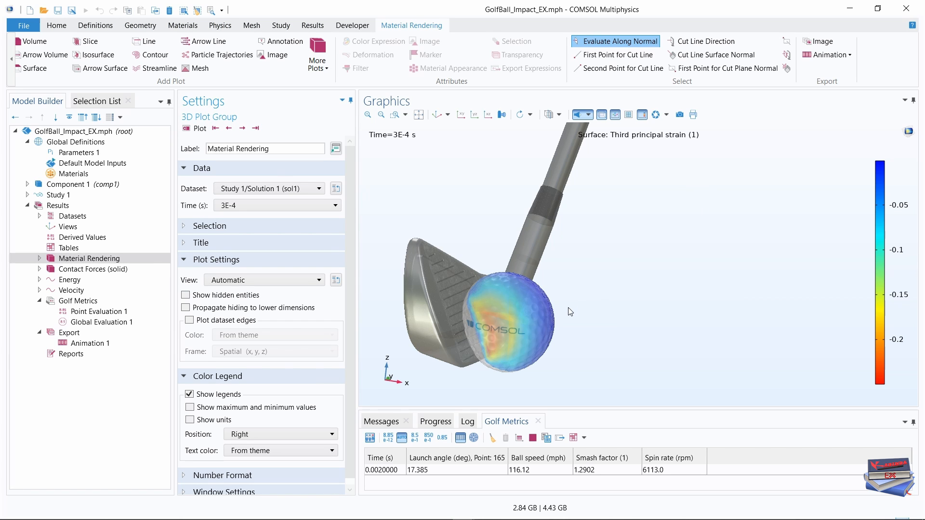
right_click_drag(570, 306, 656, 311)
mouse_move(655, 311)
left_mouse_down()
mouse_move(670, 306)
mouse_move(658, 306)
mouse_move(652, 320)
left_mouse_up()
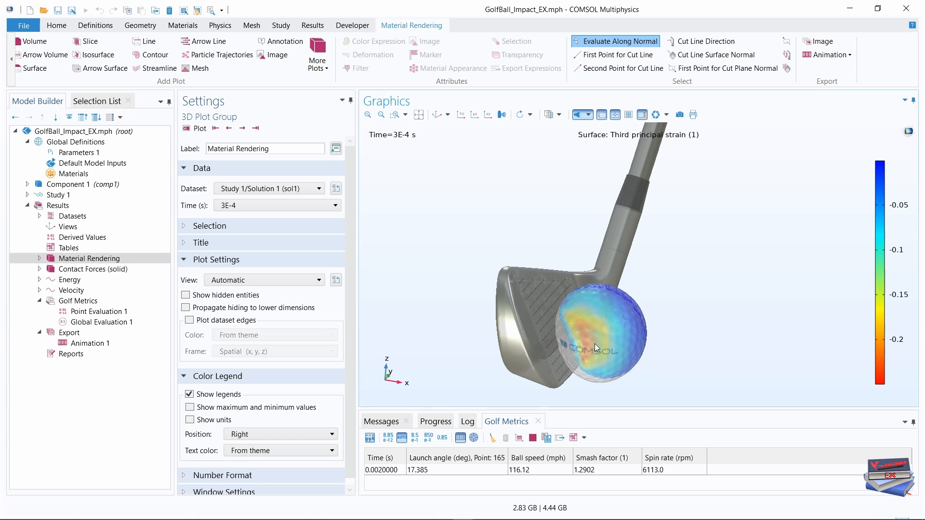
left_click(660, 328)
left_click_drag(661, 330, 661, 316)
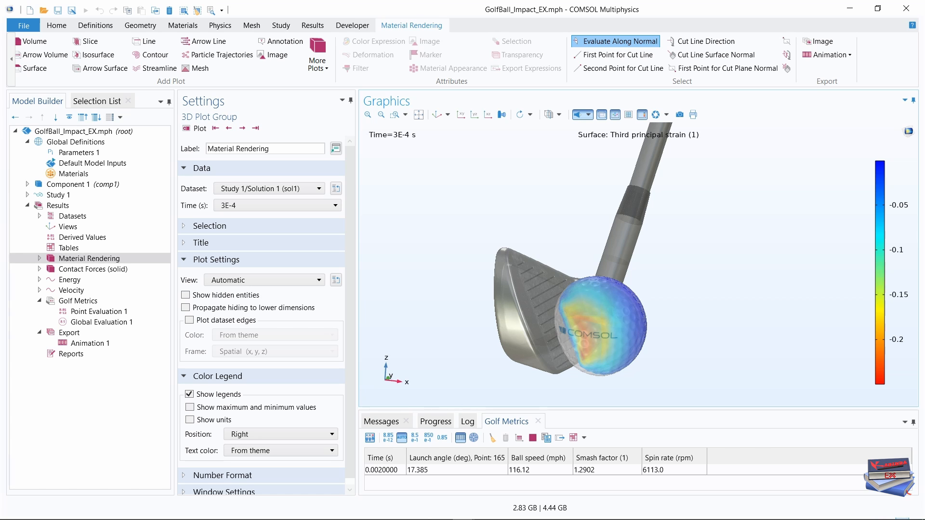
Plot the Contact Forces (solid) group at time 3E-4 s and inspect the contact zone between ball and club face.
left_click(89, 270)
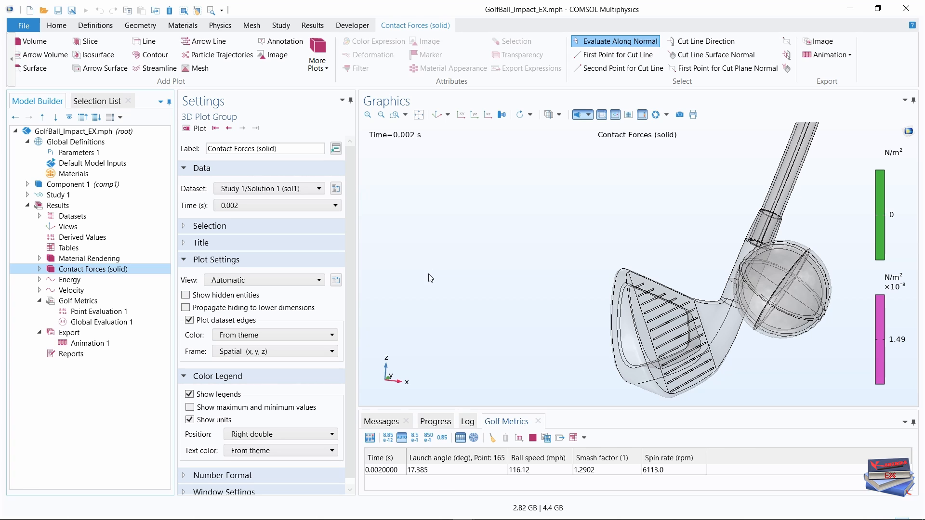
left_click(336, 206)
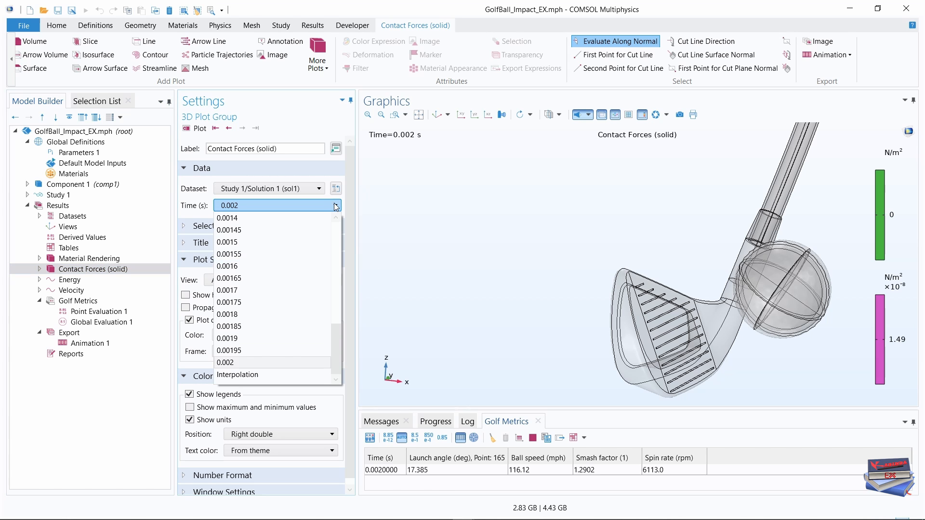
scroll(271, 261, "up", 6)
scroll(271, 261, "up", 2)
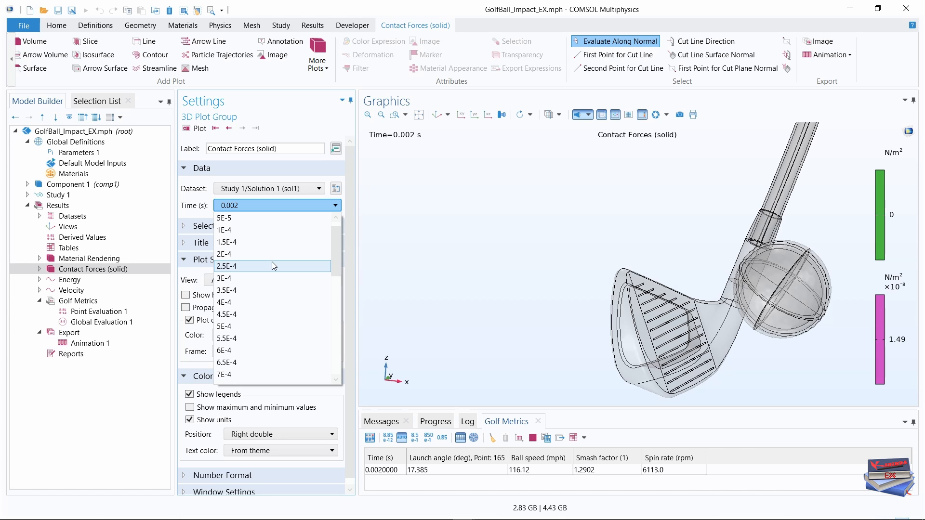
left_click(233, 279)
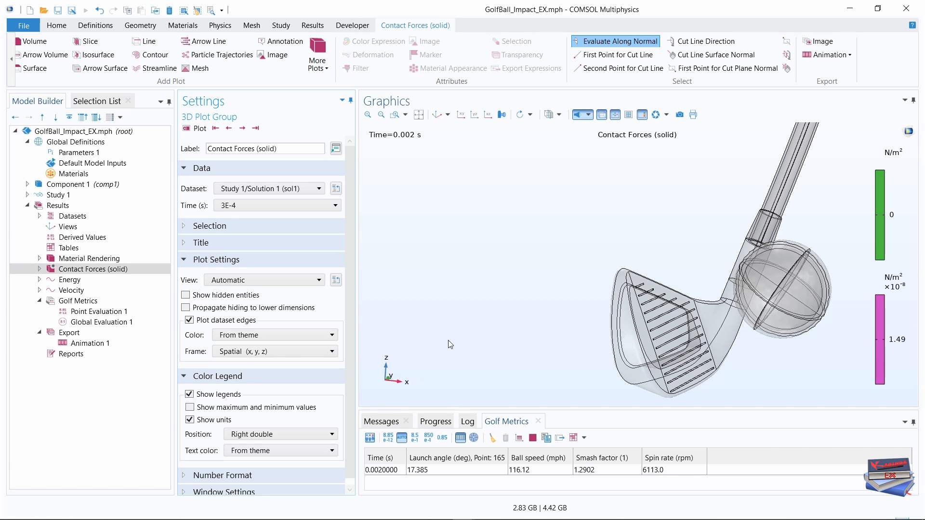
left_click(197, 128)
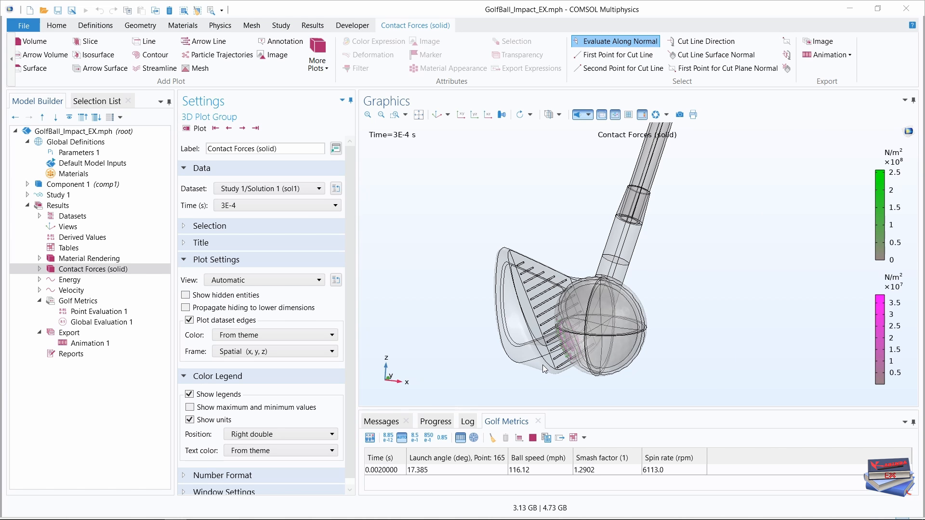
scroll(566, 346, "up", 3)
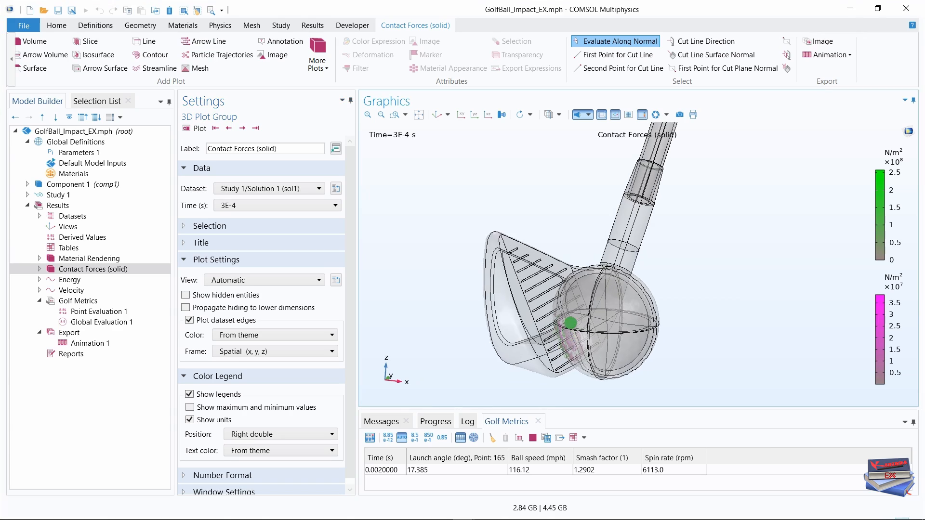
scroll(570, 351, "up", 4)
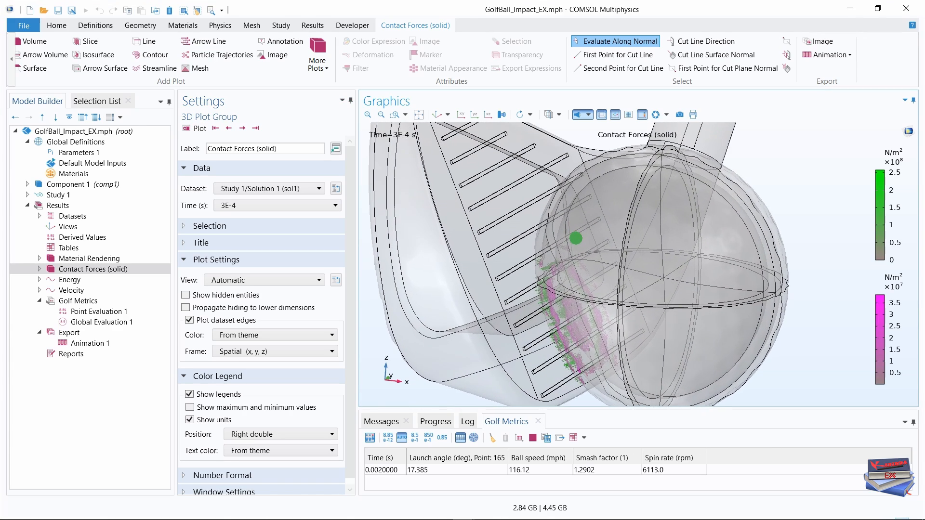
mouse_move(549, 306)
left_mouse_down()
mouse_move(562, 279)
mouse_move(605, 303)
mouse_move(596, 292)
mouse_move(549, 294)
mouse_move(549, 278)
mouse_move(534, 301)
mouse_move(571, 294)
mouse_move(557, 297)
left_mouse_up()
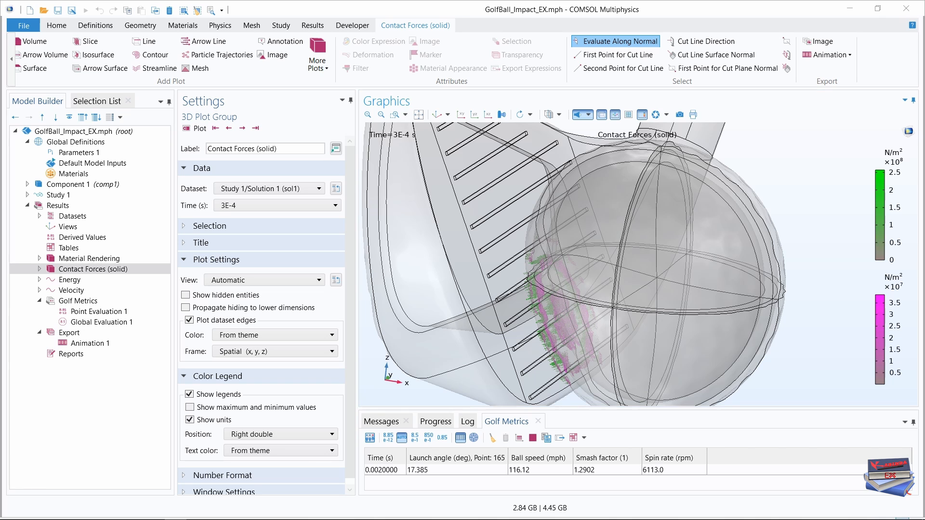
Review the Energy and Velocity plots over time, along with the global evaluation expressions of the golf metrics.
left_click(70, 280)
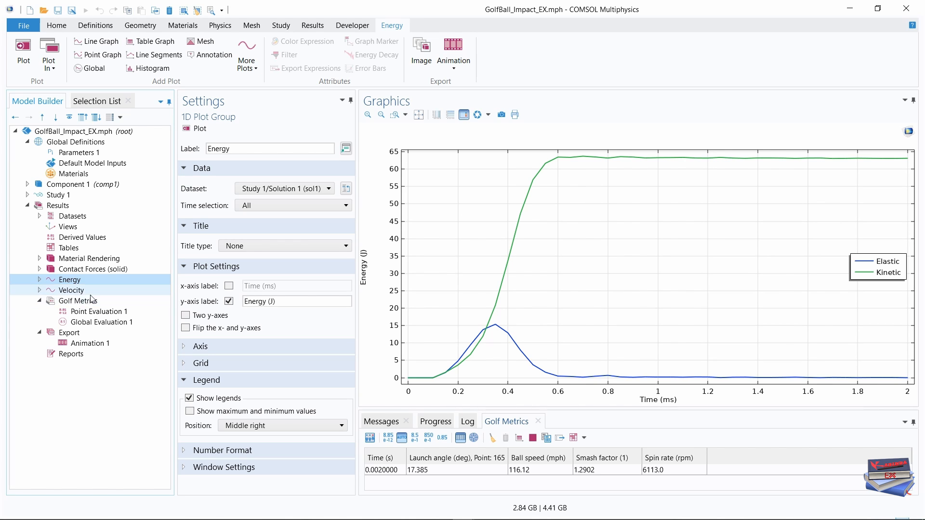
left_click(79, 291)
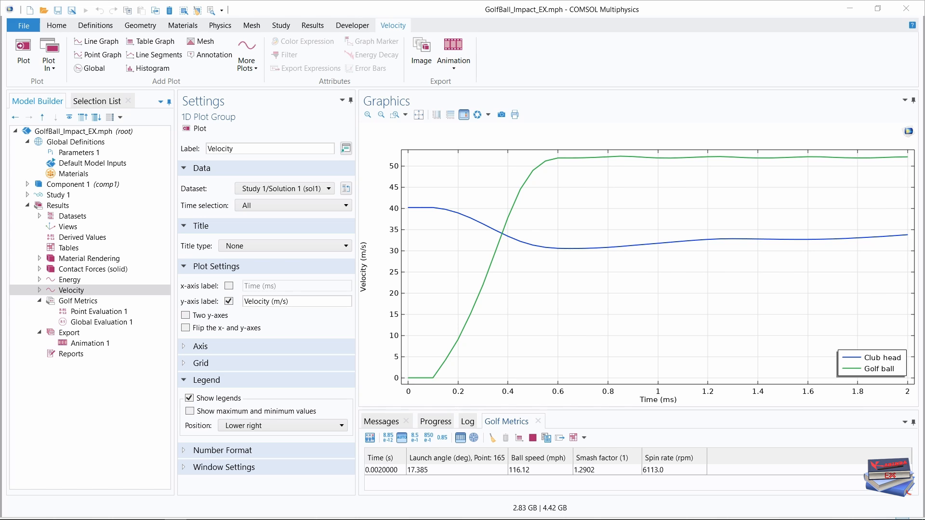
left_click(92, 322)
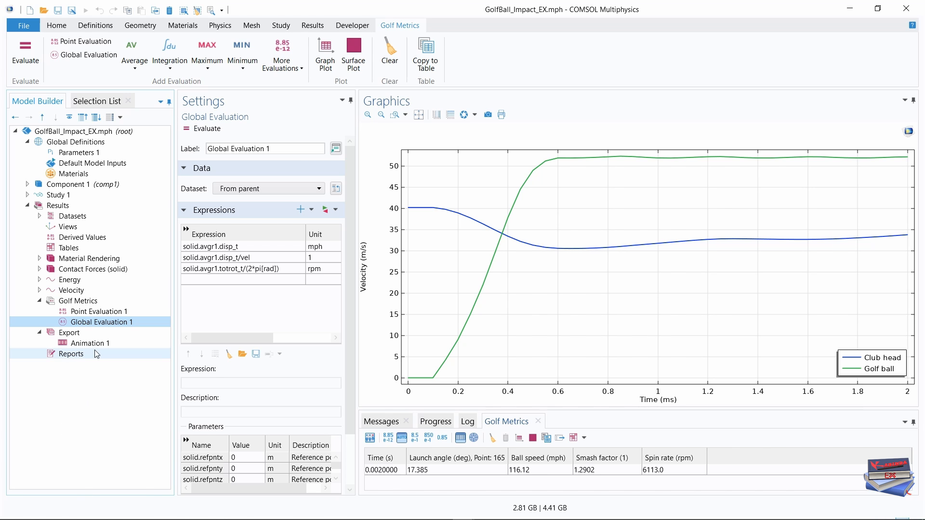
left_click(71, 290)
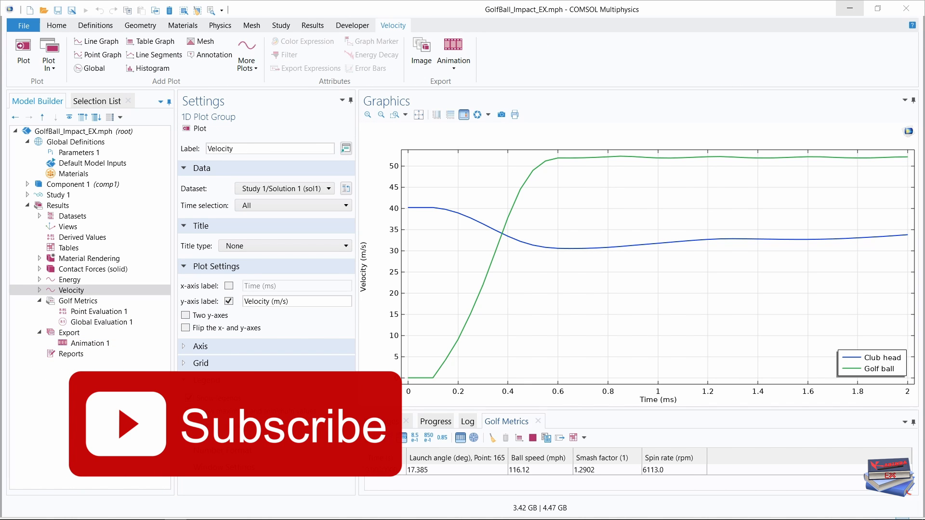